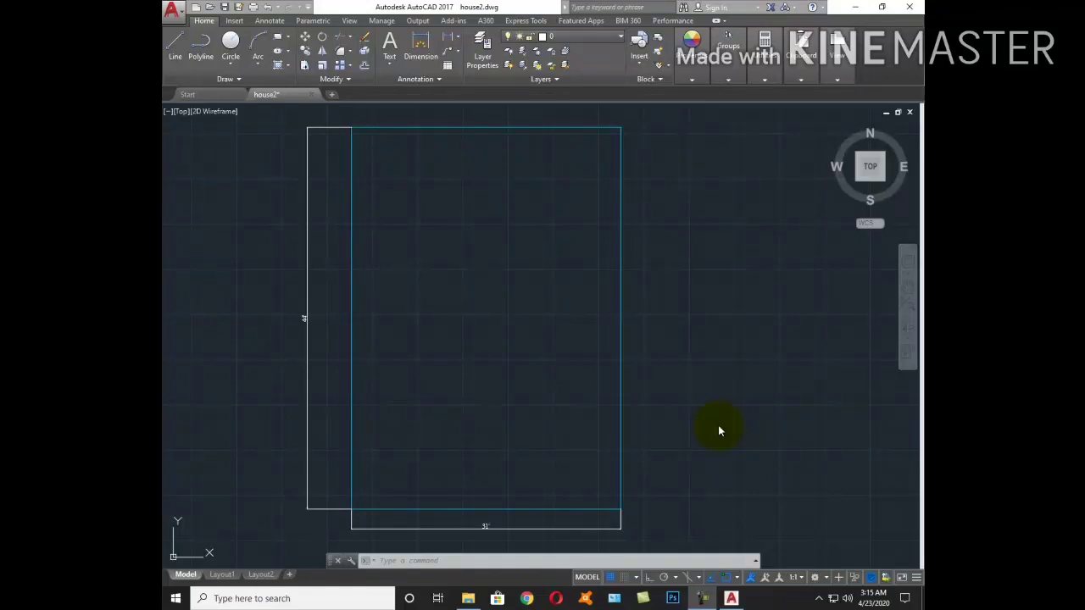
Offset the top, left, bottom and right outline edges 9 inches inward
left_click(717, 425)
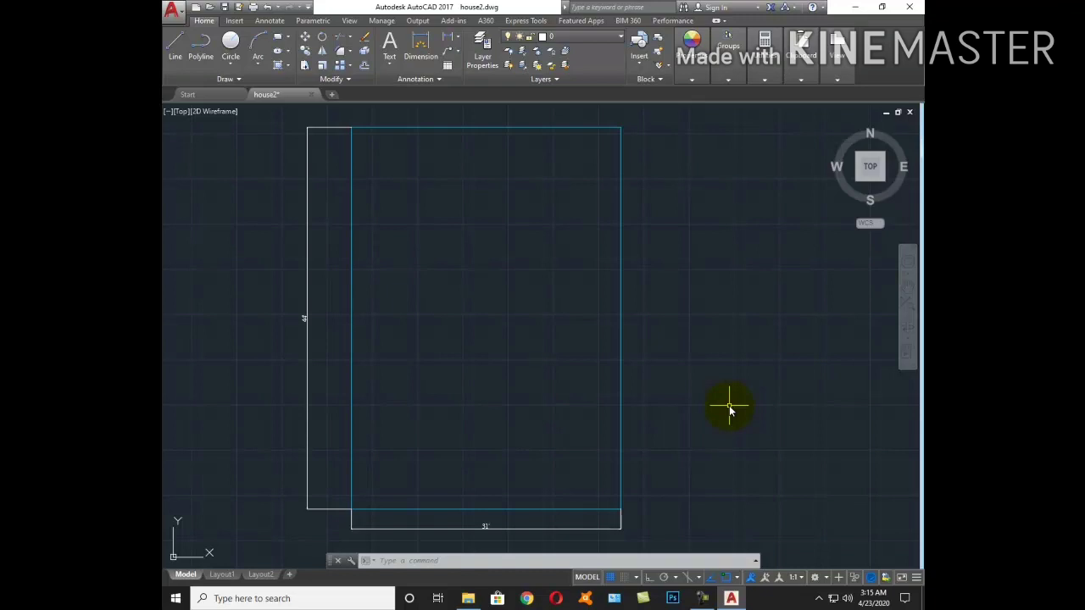
scroll(489, 531, "up", 3)
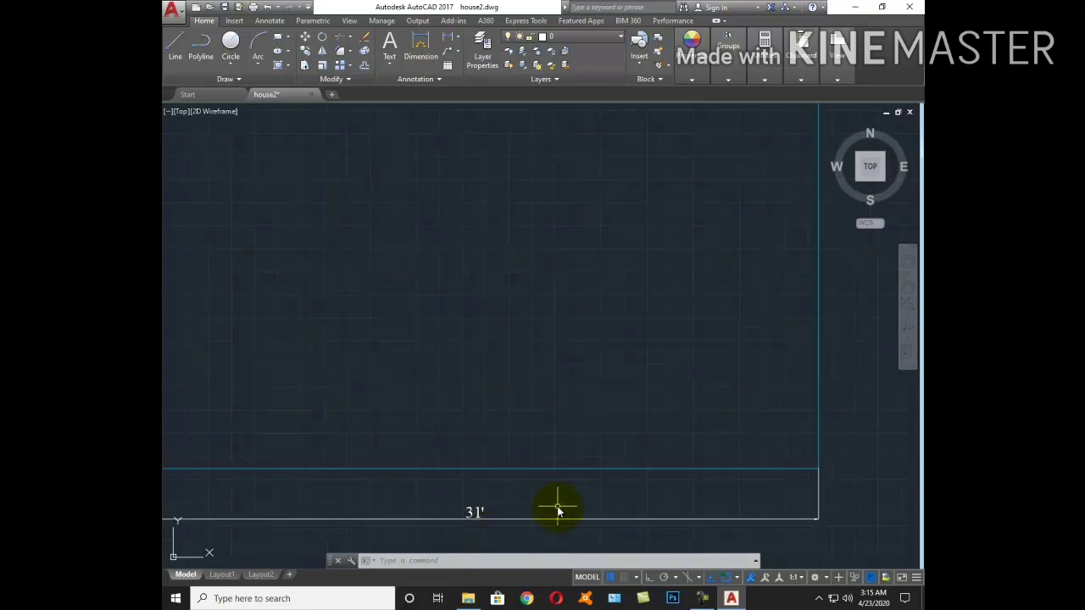
scroll(557, 509, "down", 3)
scroll(335, 303, "up", 3)
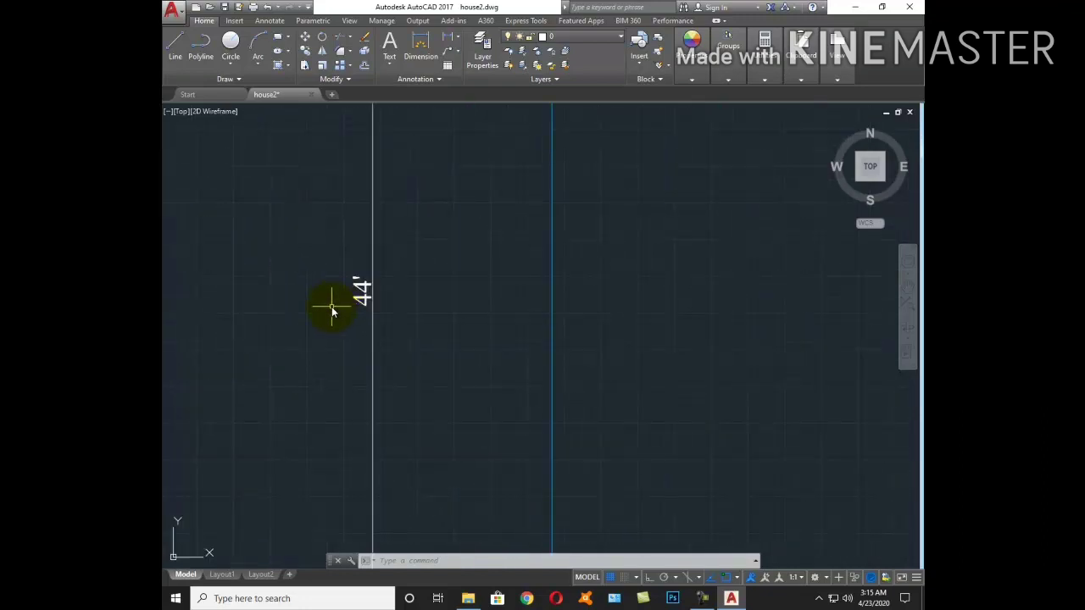
scroll(482, 319, "down", 2)
scroll(597, 337, "down", 2)
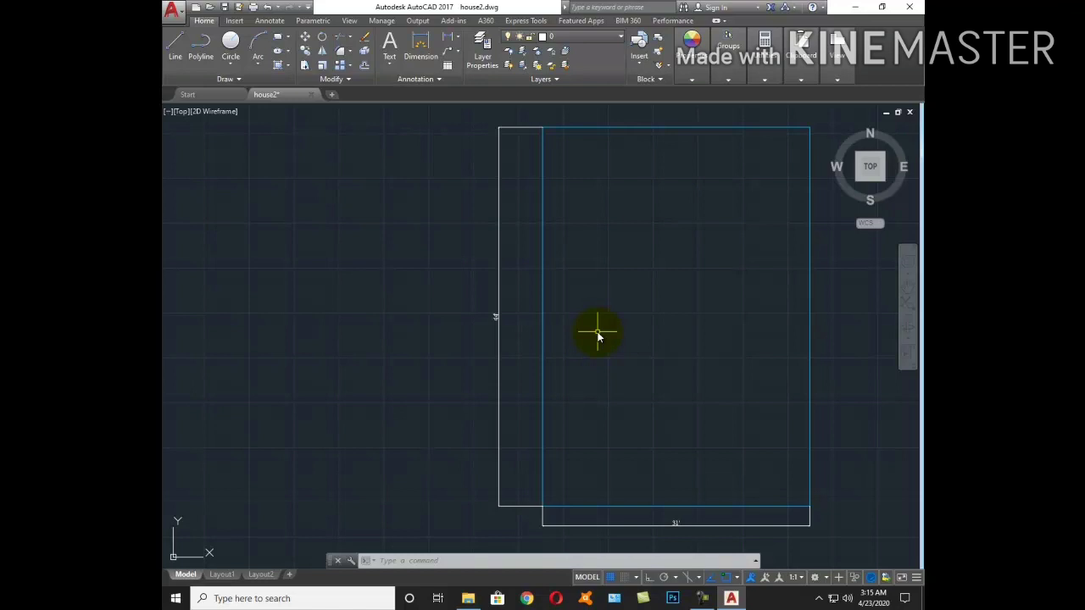
type("o")
key("Return")
type("9")
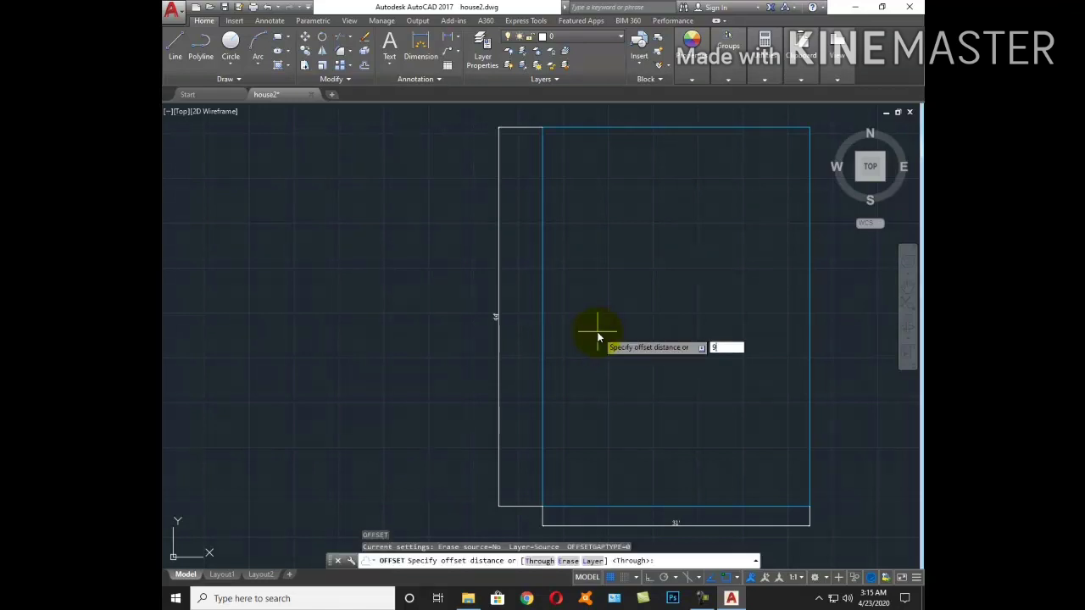
key("Return")
left_click(619, 130)
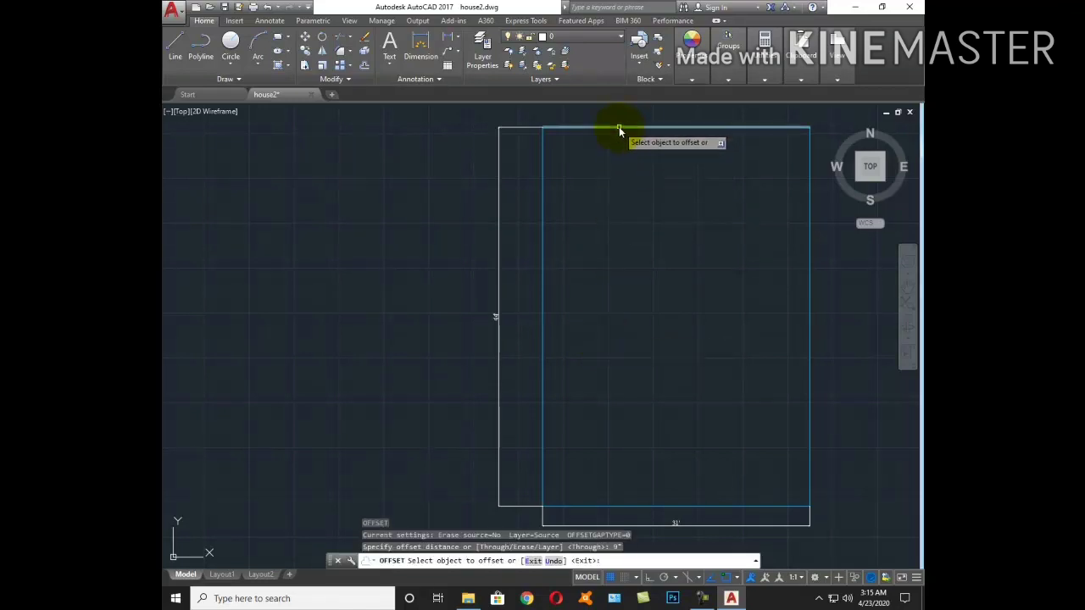
left_click(563, 167)
left_click(545, 163)
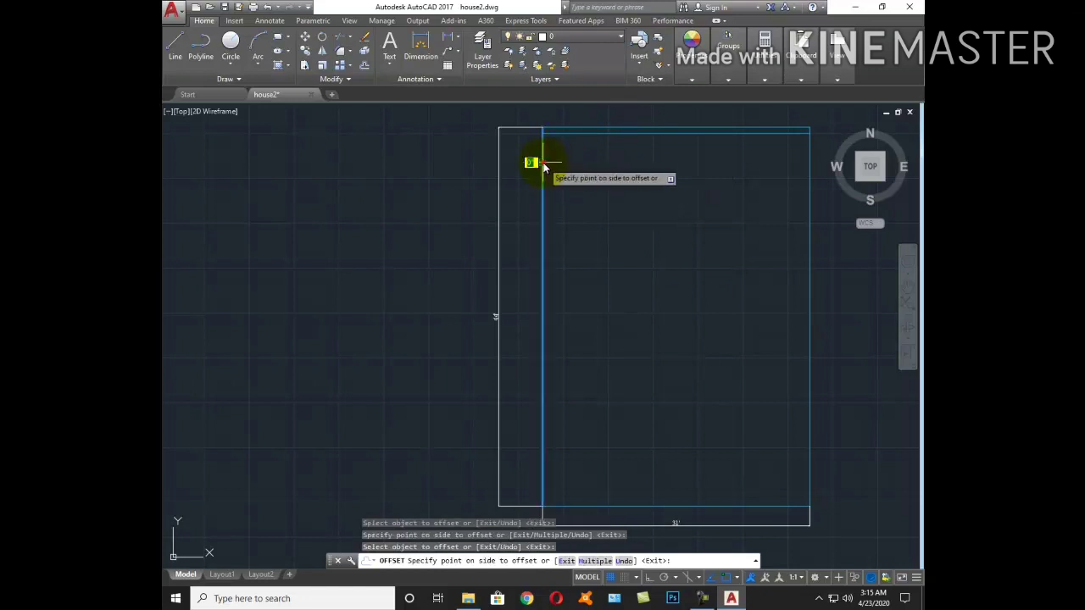
left_click(574, 177)
left_click(717, 505)
left_click(724, 465)
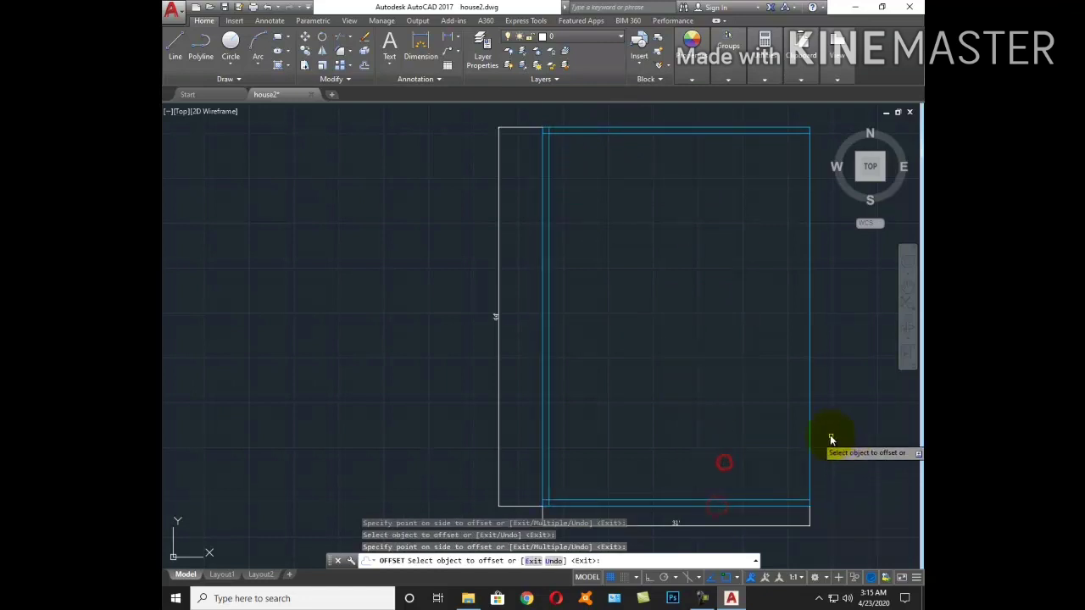
left_click(810, 423)
left_click(742, 427)
key("Escape")
Trim the overlapping ends of the inner wall lines at the corners
type("tr")
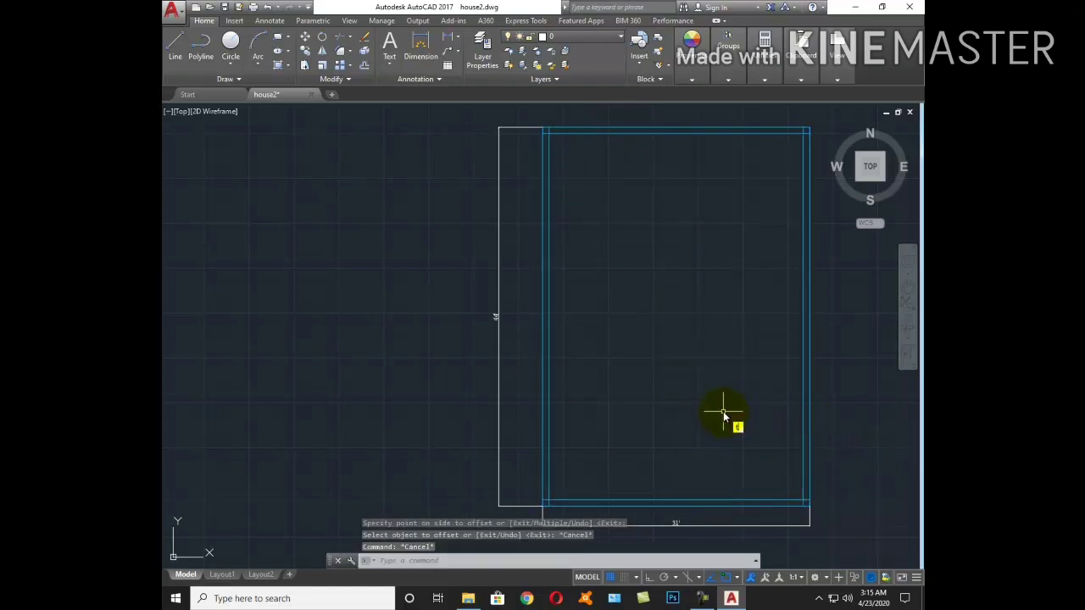
key("Return")
key("Return")
scroll(800, 110, "up", 3)
scroll(678, 280, "up", 2)
scroll(669, 271, "up", 1)
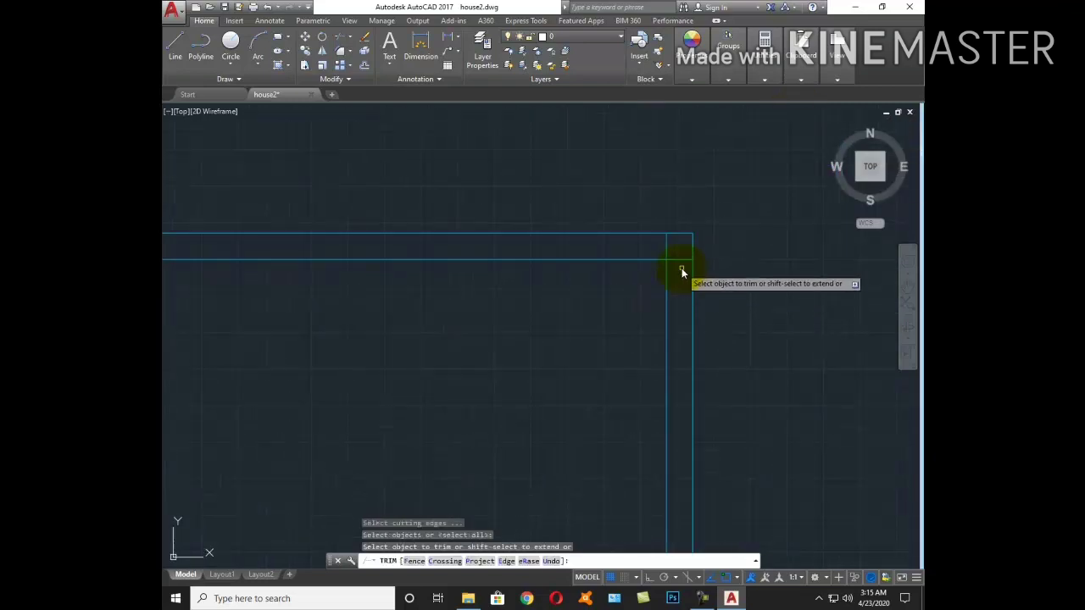
left_click(678, 253)
scroll(669, 241, "down", 3)
scroll(667, 253, "up", 2)
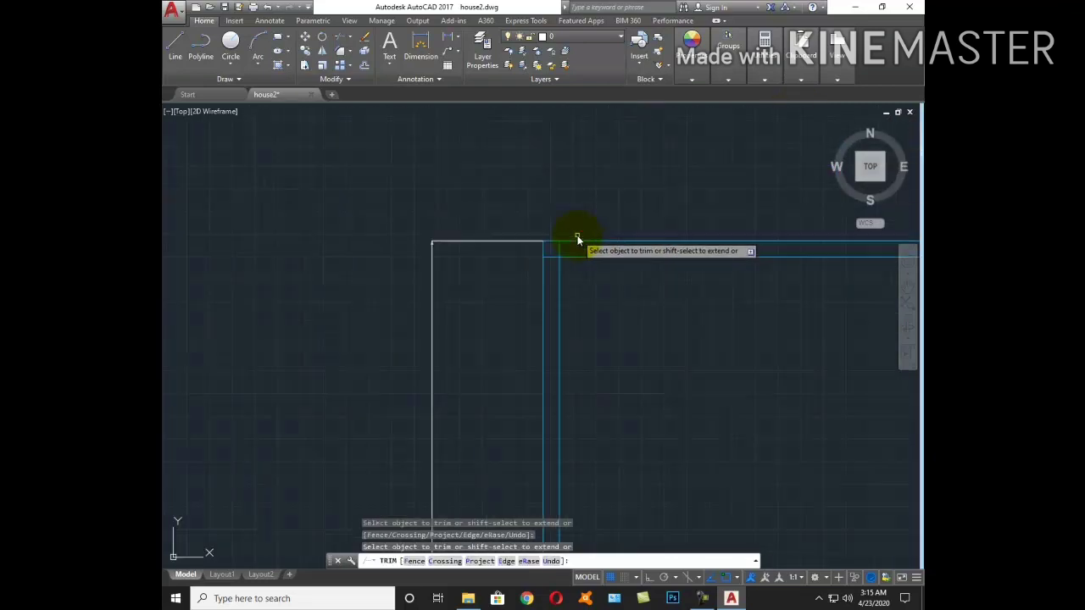
scroll(579, 239, "up", 2)
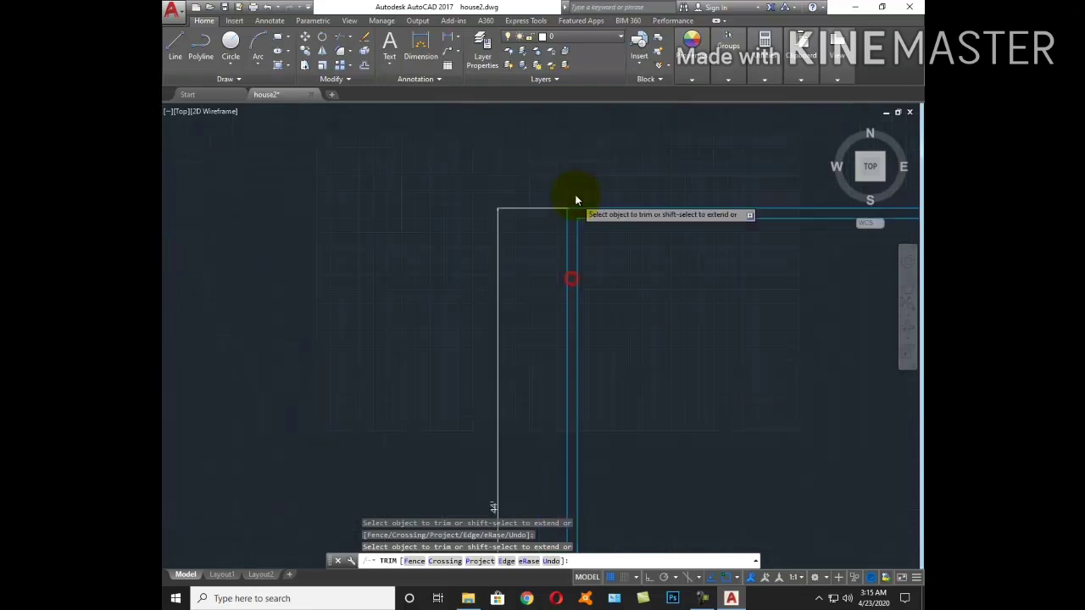
scroll(575, 194, "down", 3)
scroll(590, 302, "up", 3)
scroll(568, 354, "up", 2)
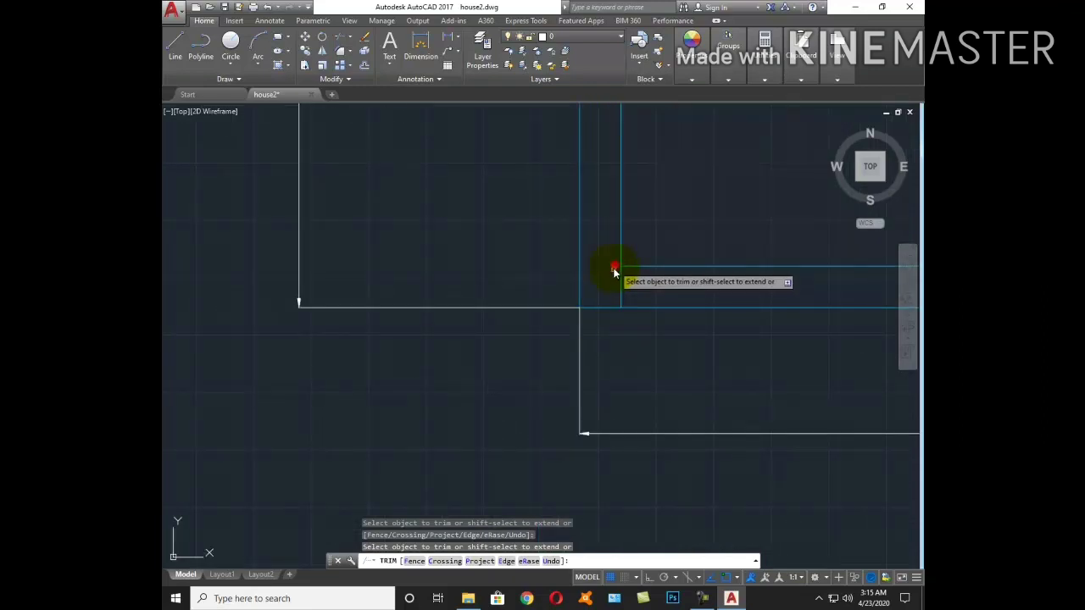
left_click(616, 270)
left_click(460, 302)
scroll(461, 303, "down", 3)
scroll(689, 323, "up", 4)
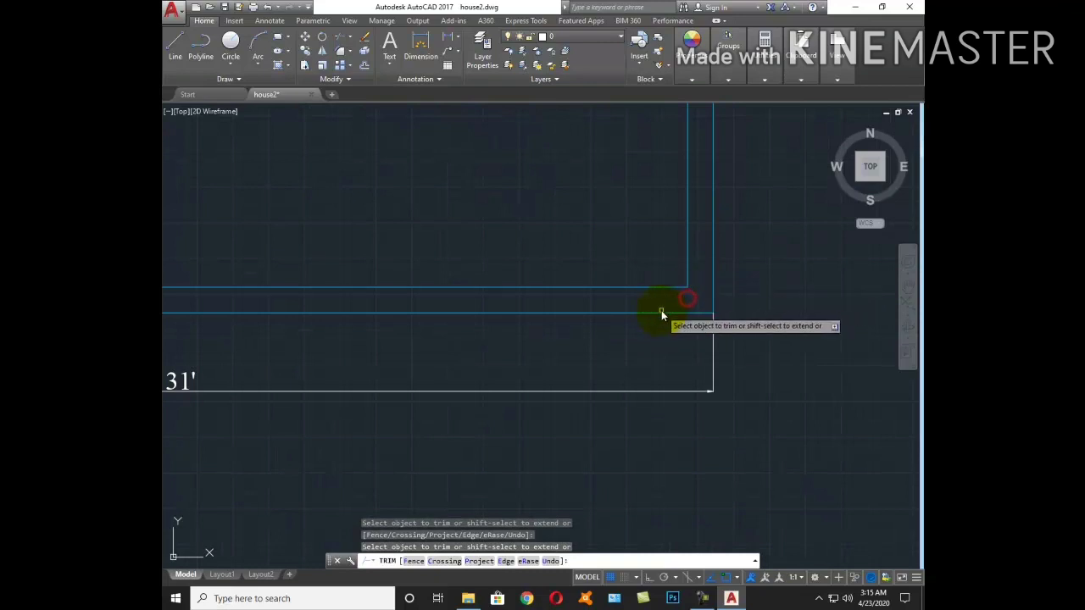
scroll(653, 288, "down", 3)
key("Escape")
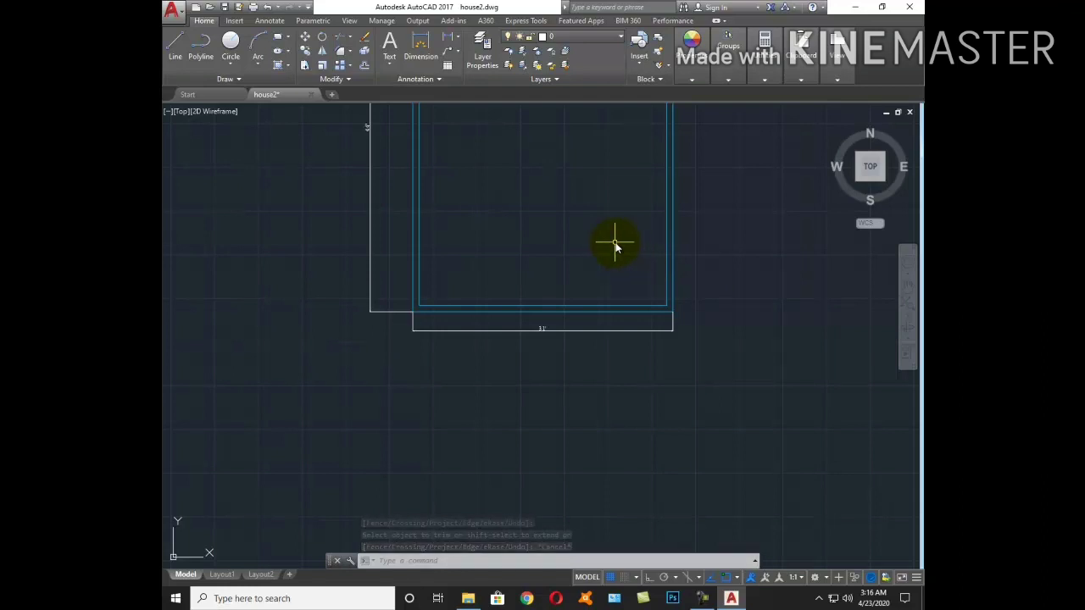
Offset the top inner wall 2'8" downward, then erase the misplaced copy
scroll(589, 249, "down", 6)
scroll(576, 206, "up", 6)
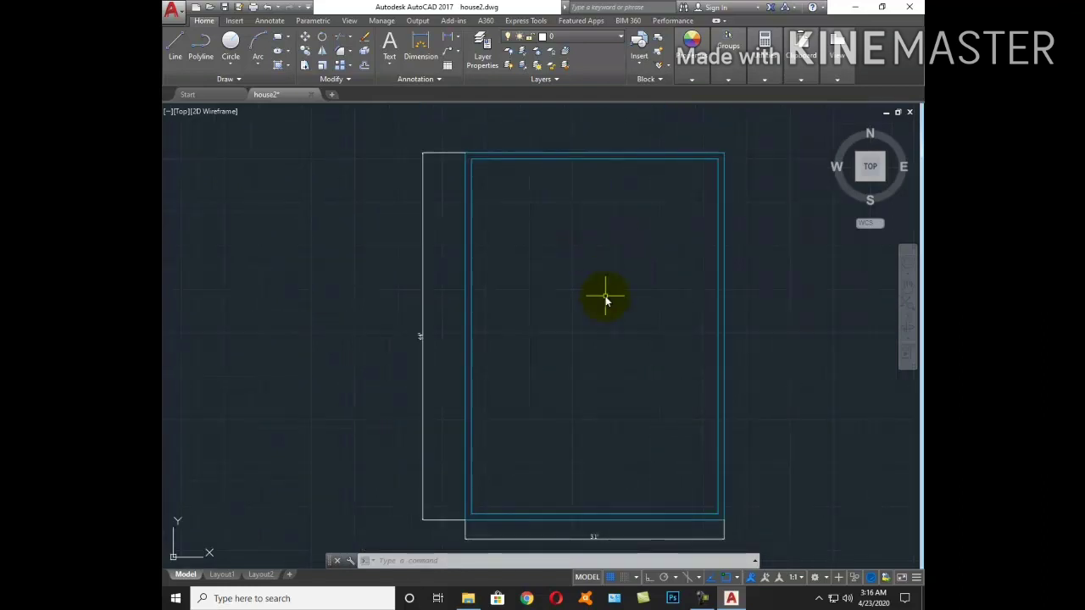
type("o")
key("Return")
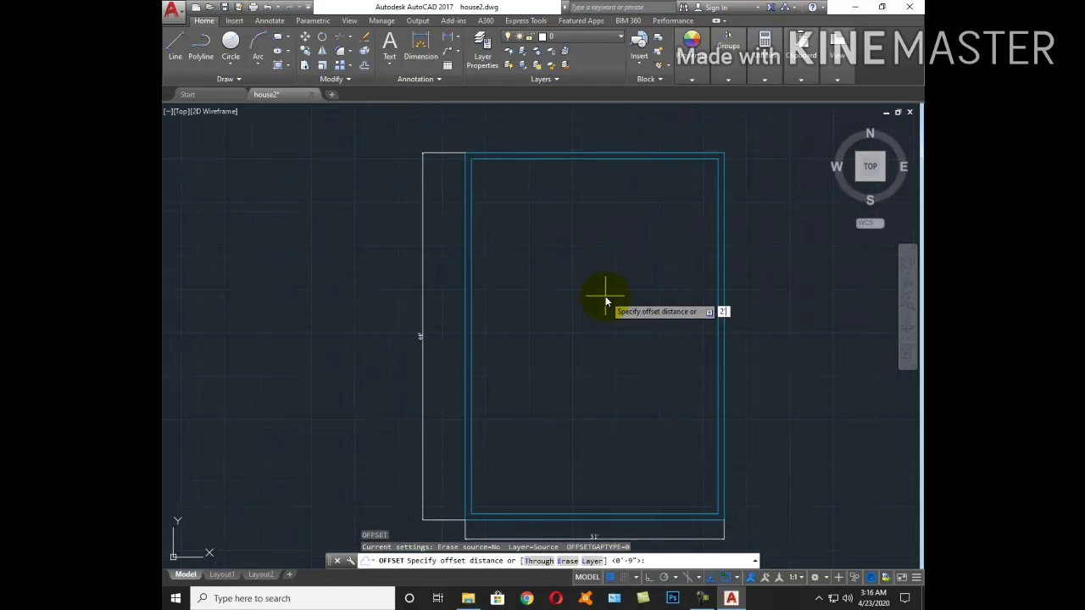
type("'8")
key("Return")
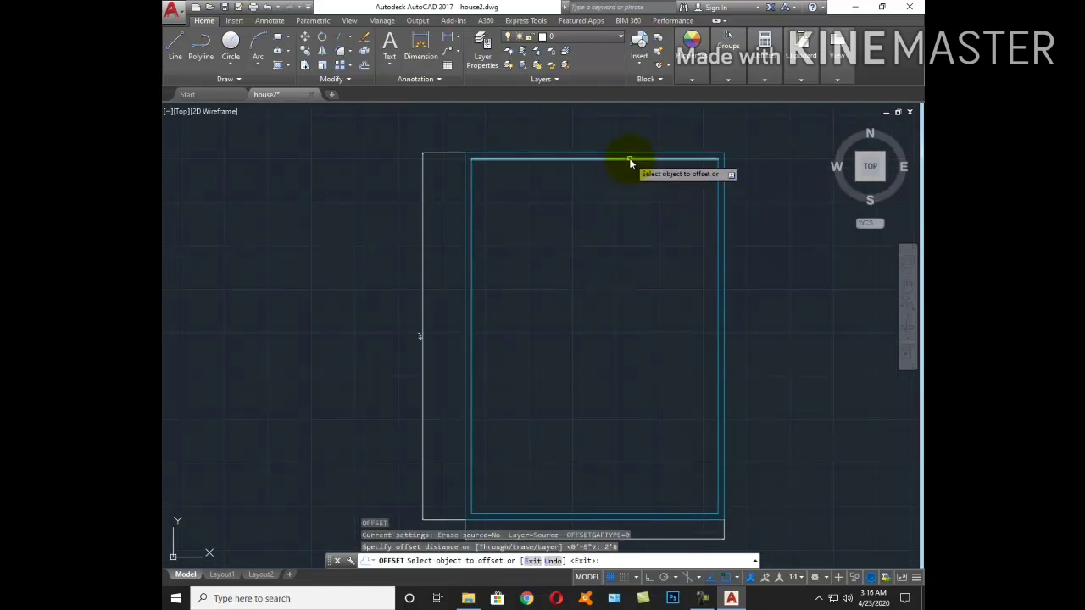
left_click(630, 160)
left_click(630, 212)
key("Escape")
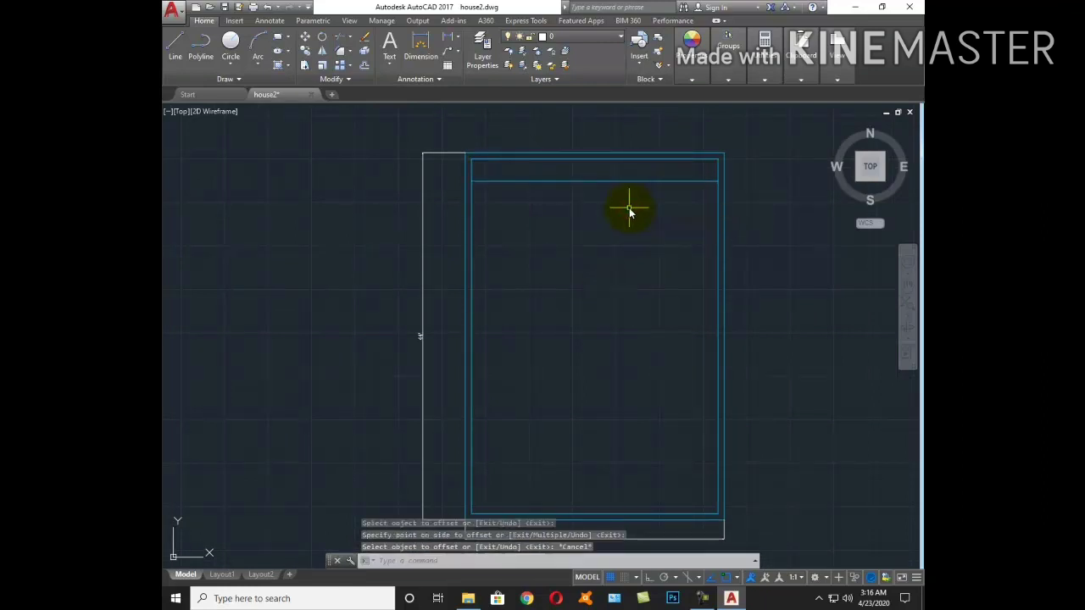
type("e")
key("Return")
left_click(617, 180)
key("Return")
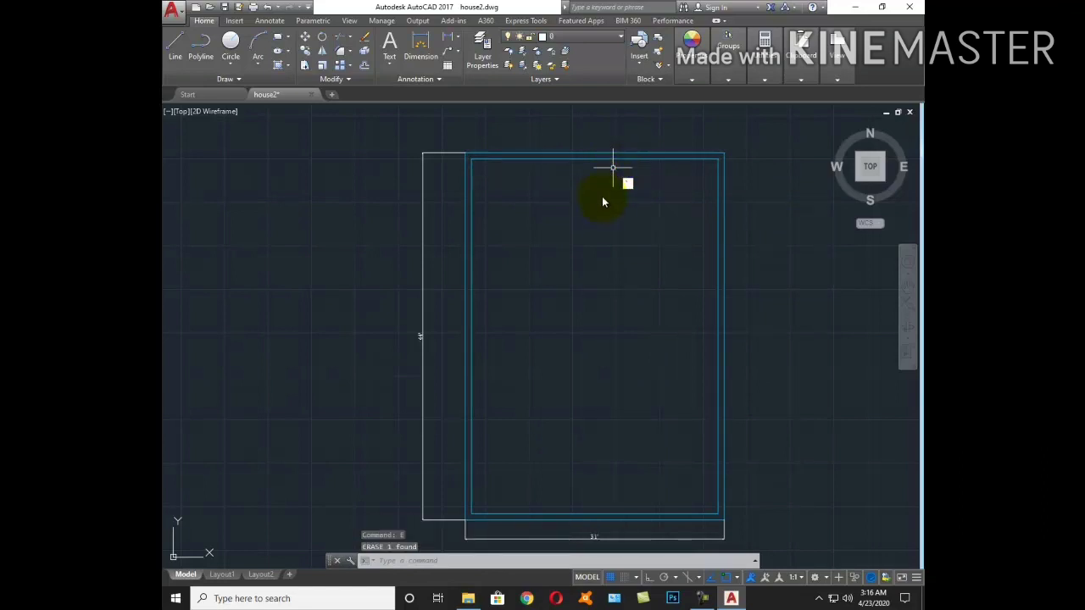
key("Escape")
key("Escape")
key("Escape")
Offset the top wall line 4 inches toward the inside
key("Return")
type("4")
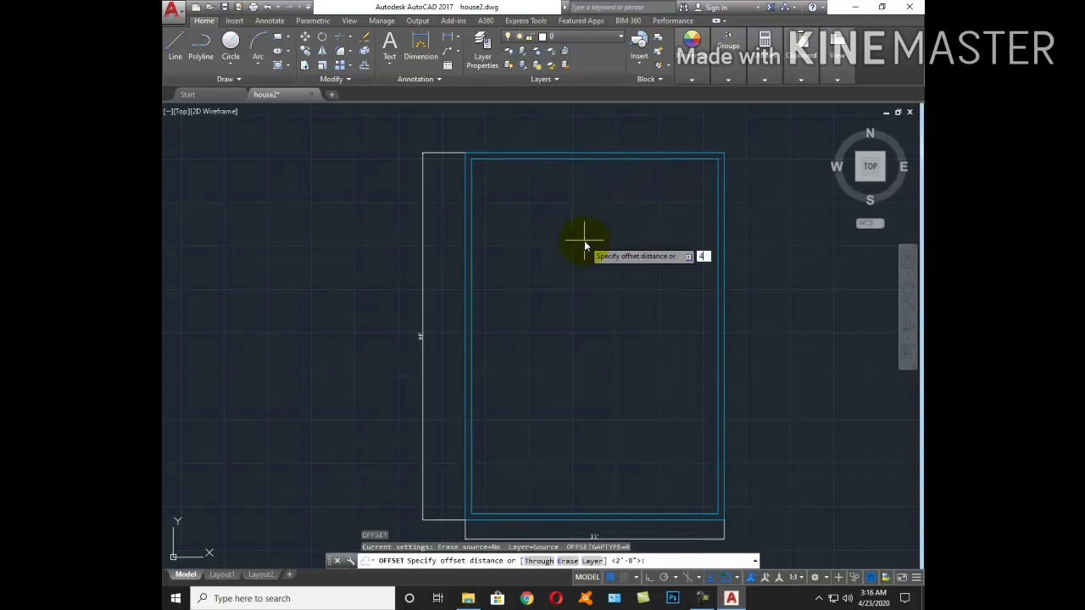
key("Return")
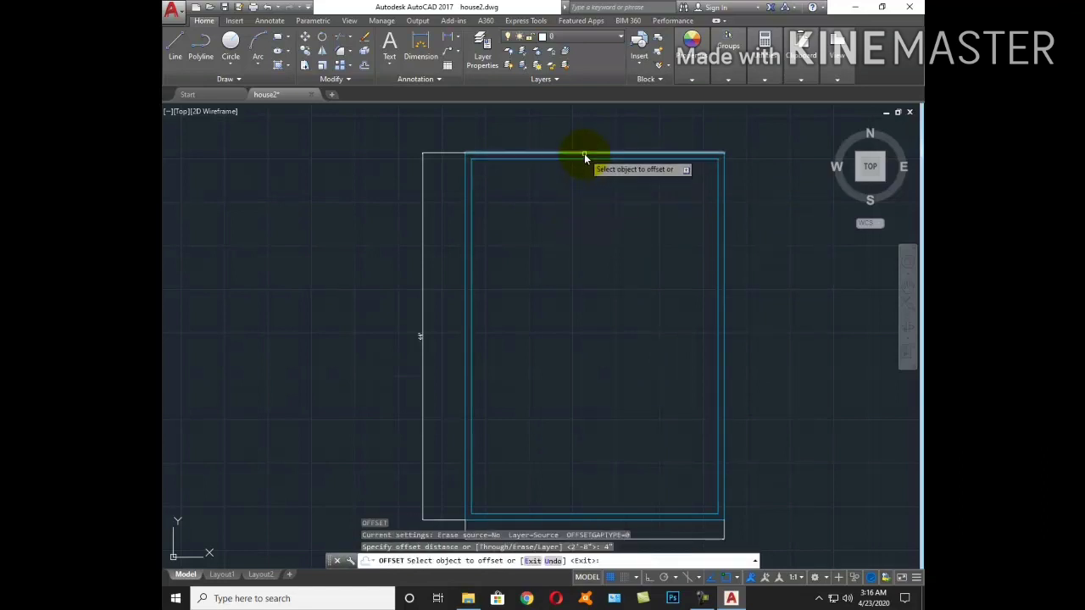
left_click(584, 155)
left_click(584, 204)
key("Escape")
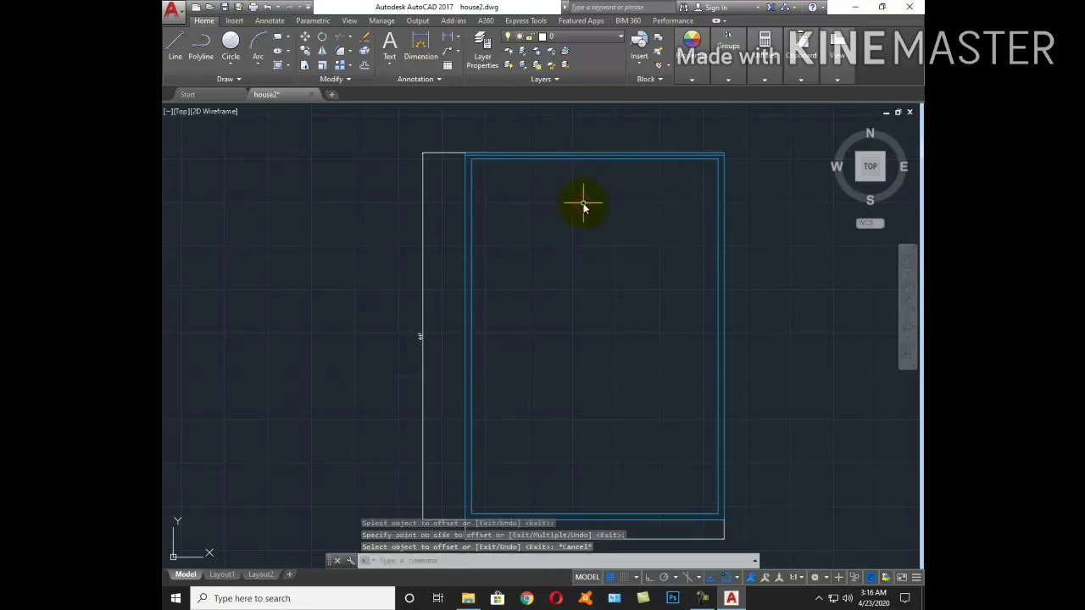
Offset the top wall line 2'8" downward again
scroll(508, 165, "up", 3)
key("Return")
type("2'8")
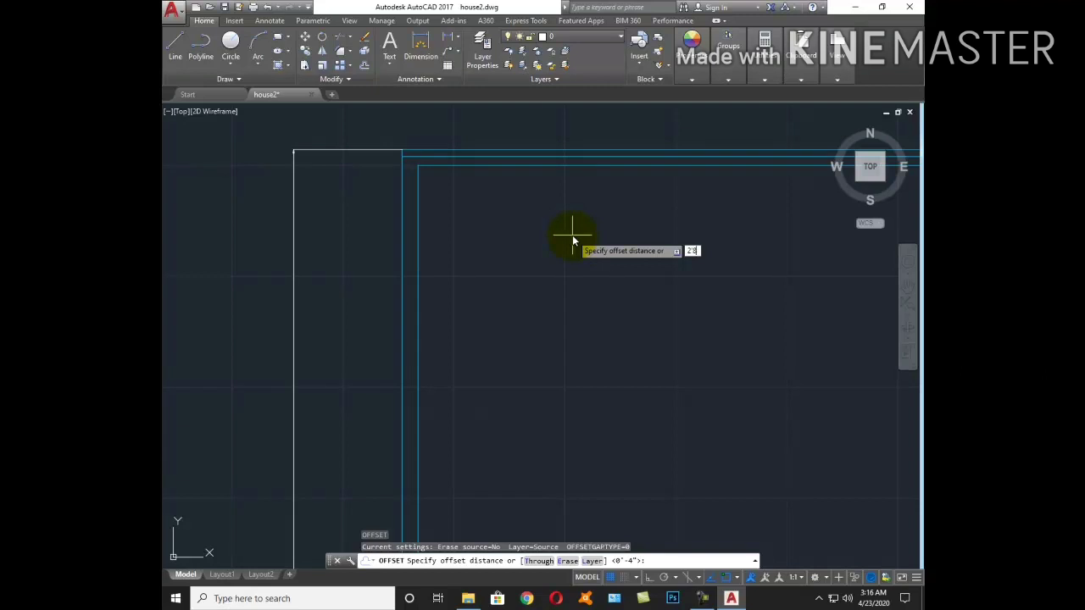
key("Return")
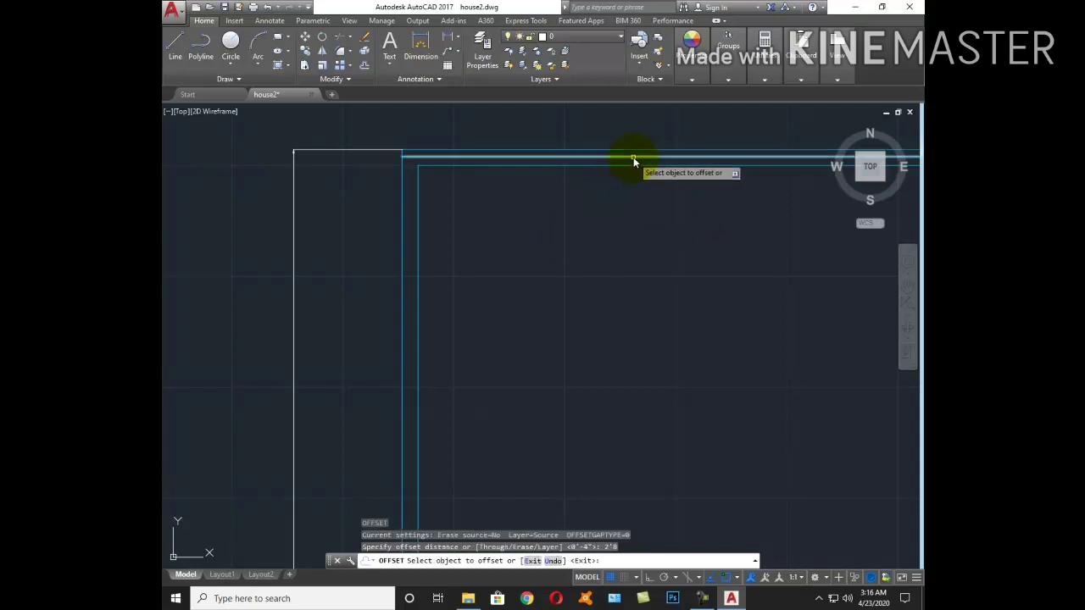
left_click(633, 157)
left_click(631, 210)
key("Escape")
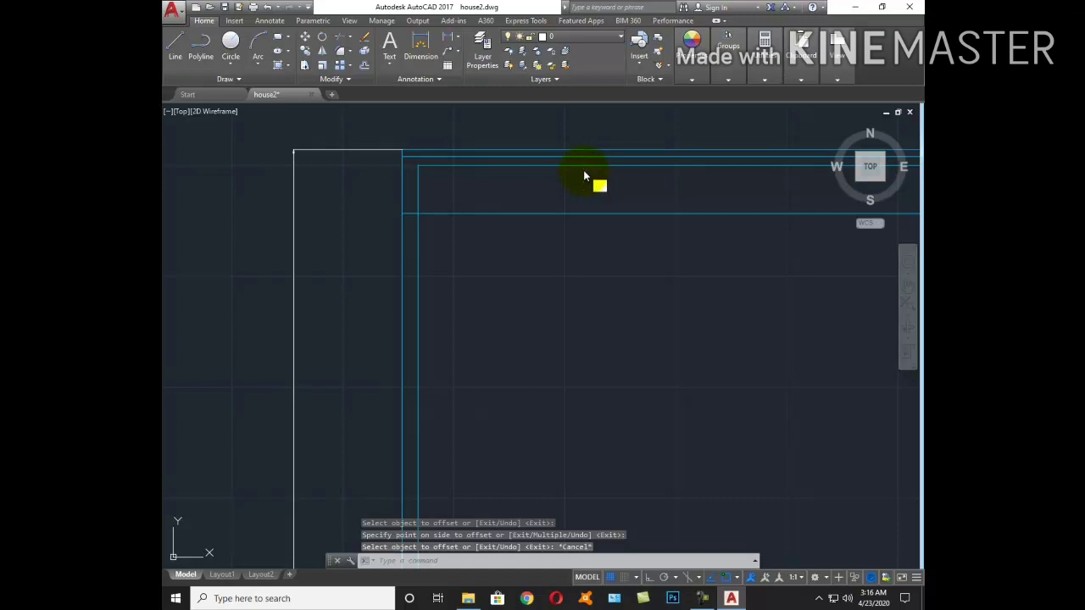
Copy the centre vertical line 9 inches to its right to double the wall
key("Return")
type("12")
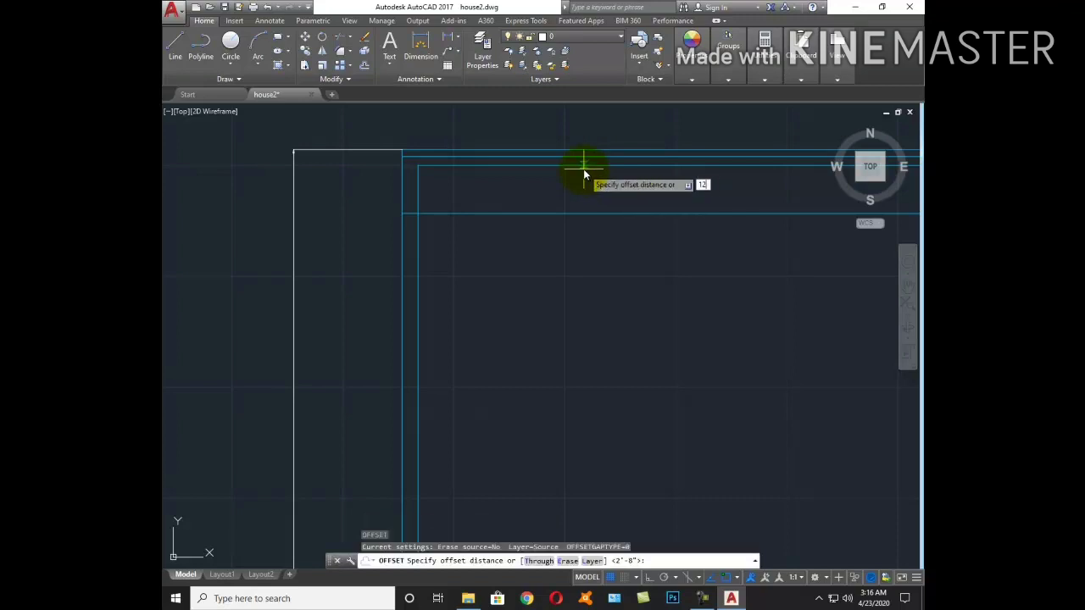
key("Return")
scroll(439, 237, "down", 4)
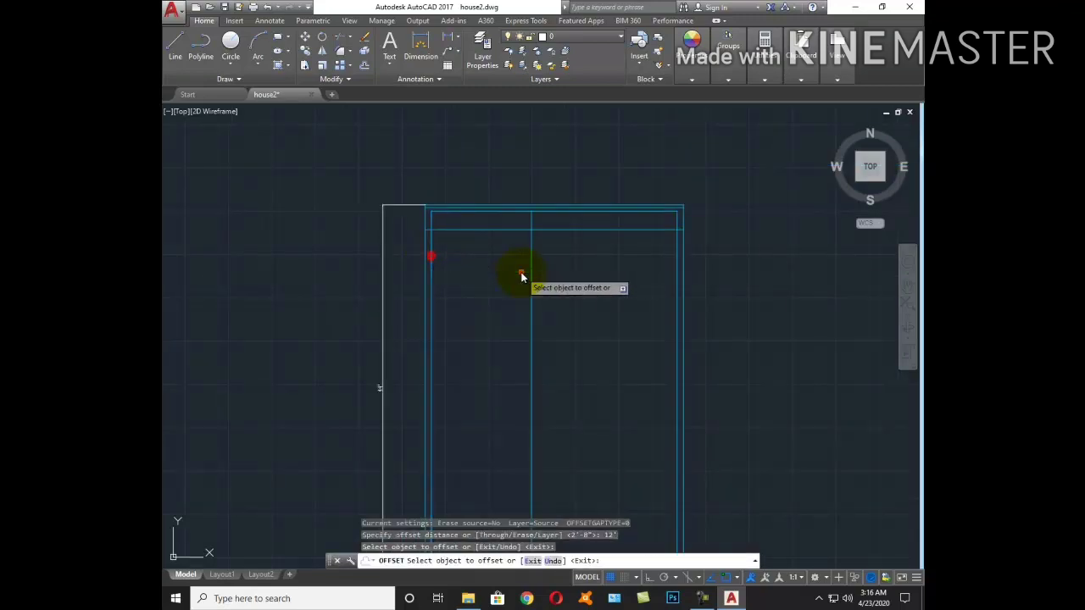
key("Return")
key("Return")
type("9")
key("Return")
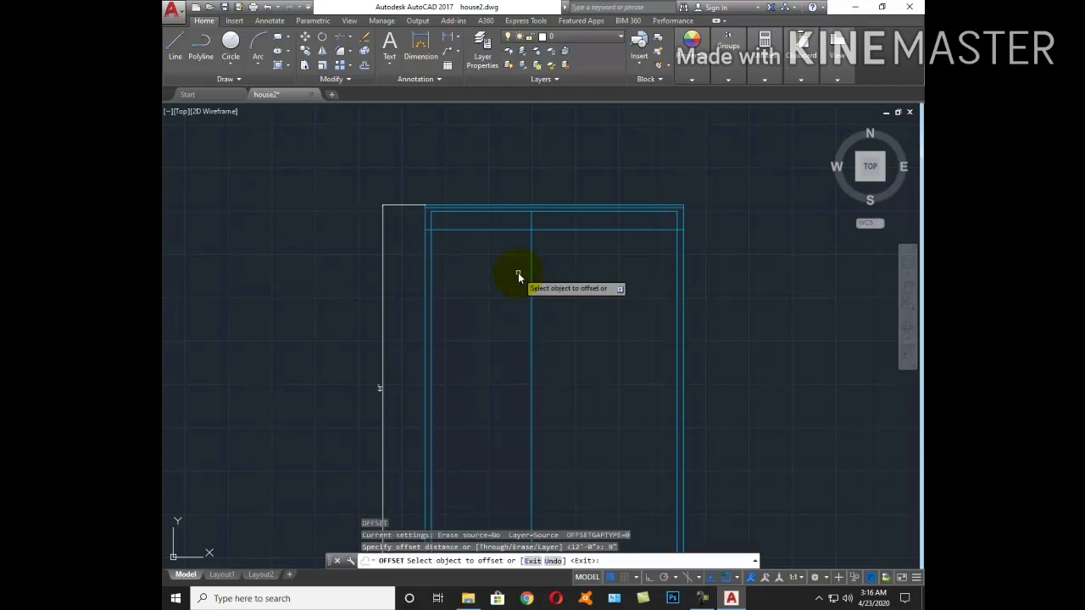
left_click(531, 280)
left_click(587, 291)
key("Escape")
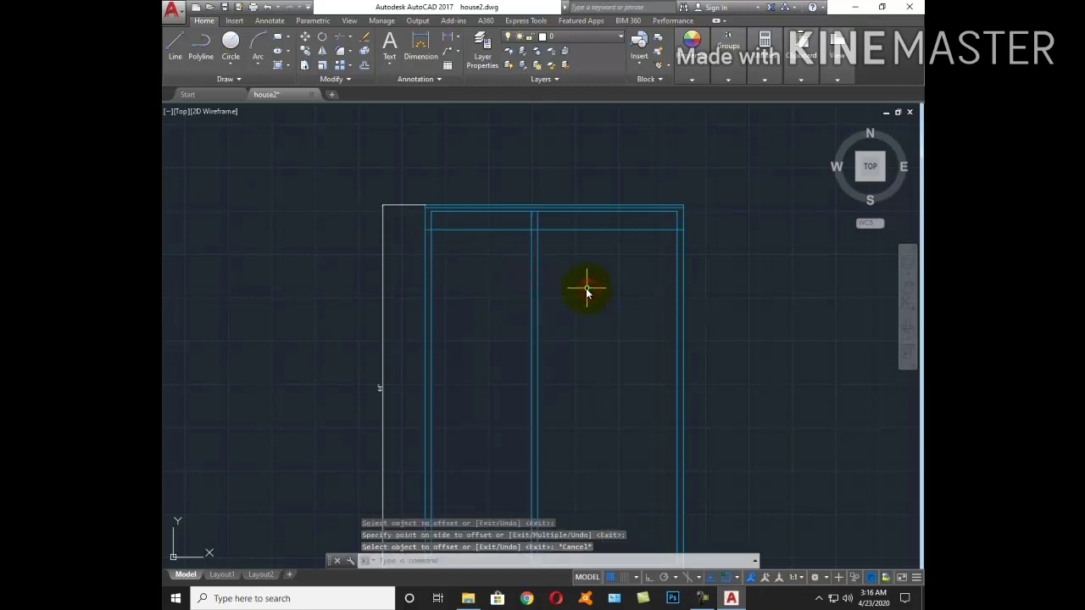
scroll(521, 242, "up", 4)
scroll(523, 245, "up", 2)
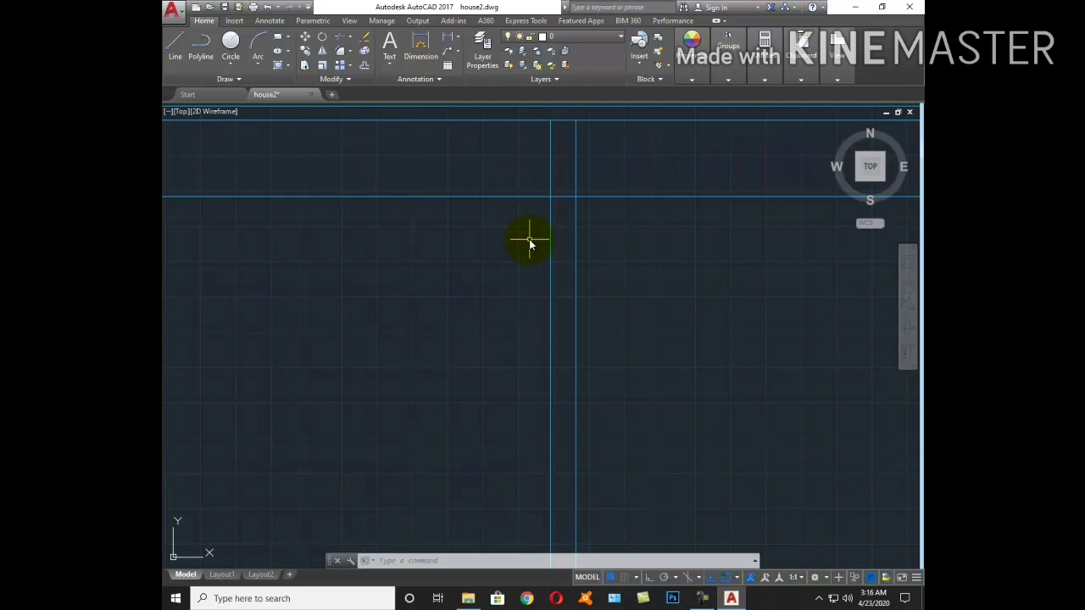
Offset the top wall line 9 inches downward
scroll(521, 242, "down", 3)
scroll(496, 228, "down", 4)
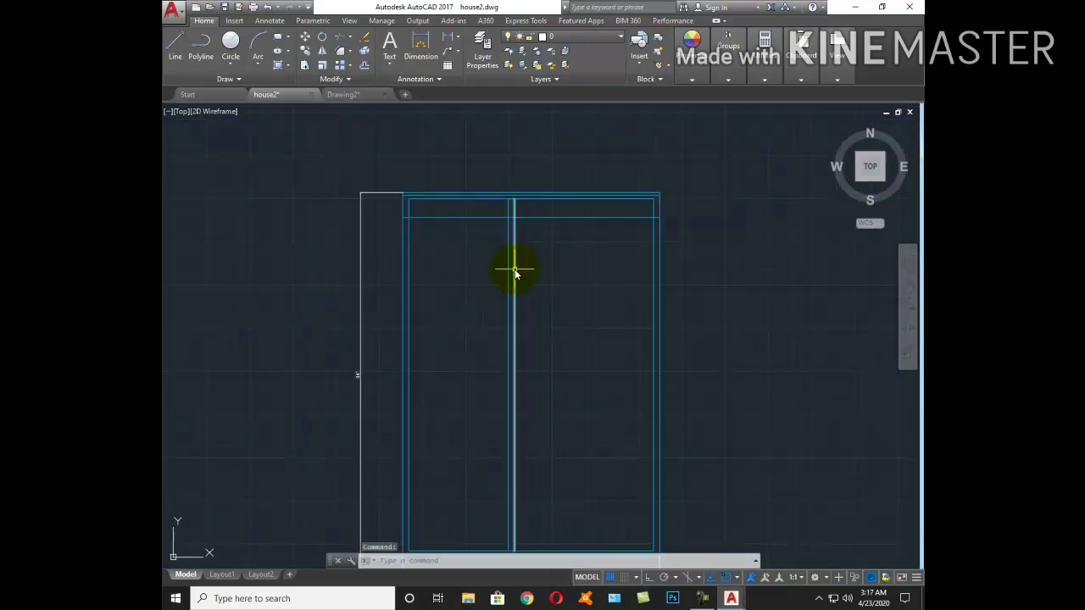
scroll(458, 242, "up", 3)
type("o")
key("Return")
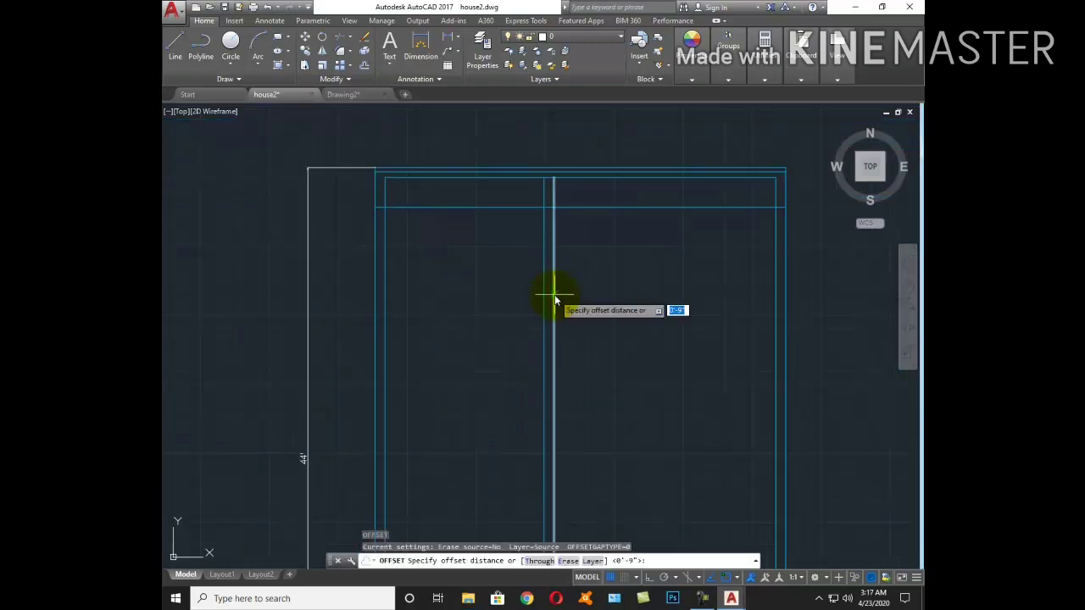
type("9")
key("Return")
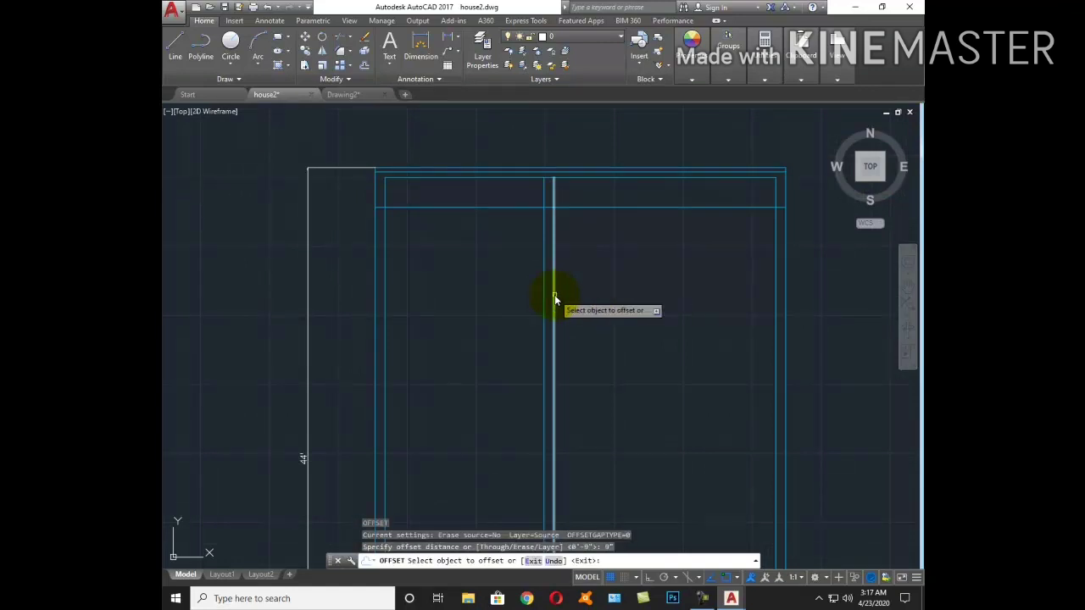
left_click(527, 208)
left_click(524, 236)
key("Return")
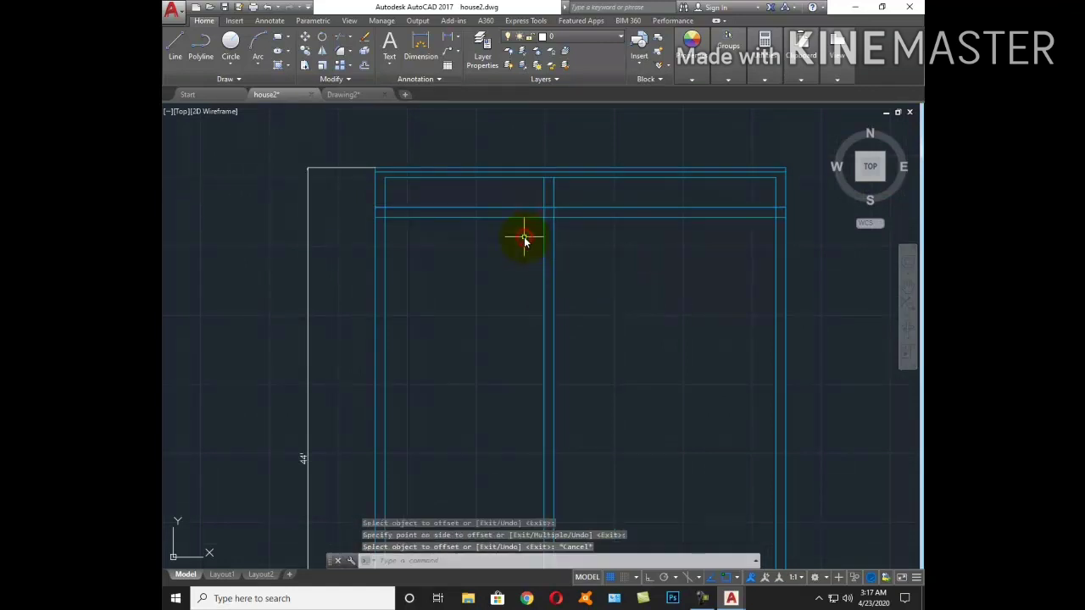
Add a double wall 14' below the top wall, with a second line 9 inches under it
key("Return")
type("4'")
key("Return")
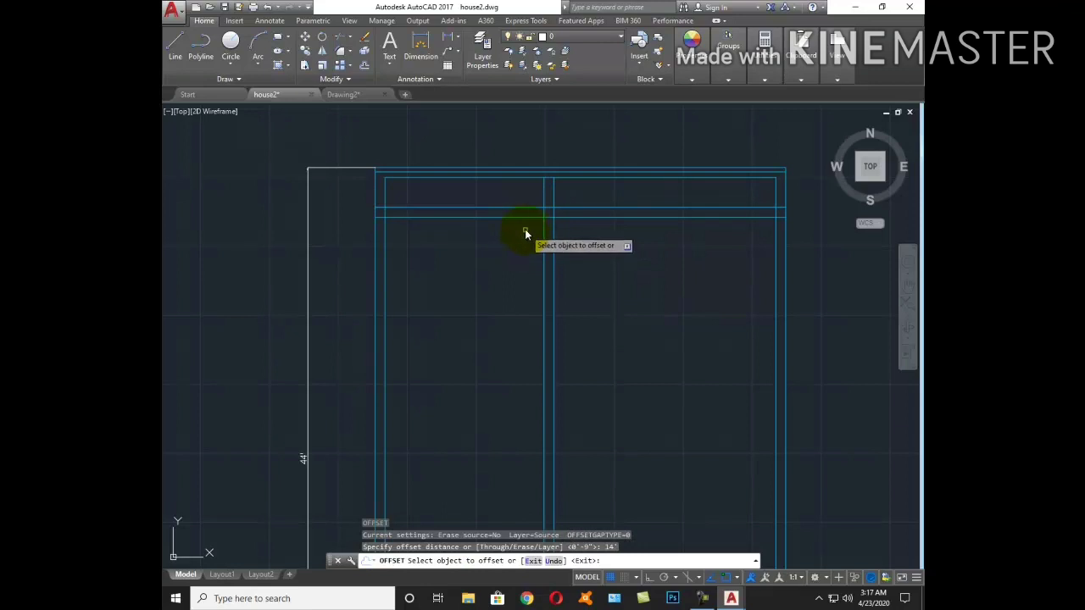
left_click(527, 218)
left_click(517, 285)
key("Escape")
middle_click_drag(509, 397, 588, 338)
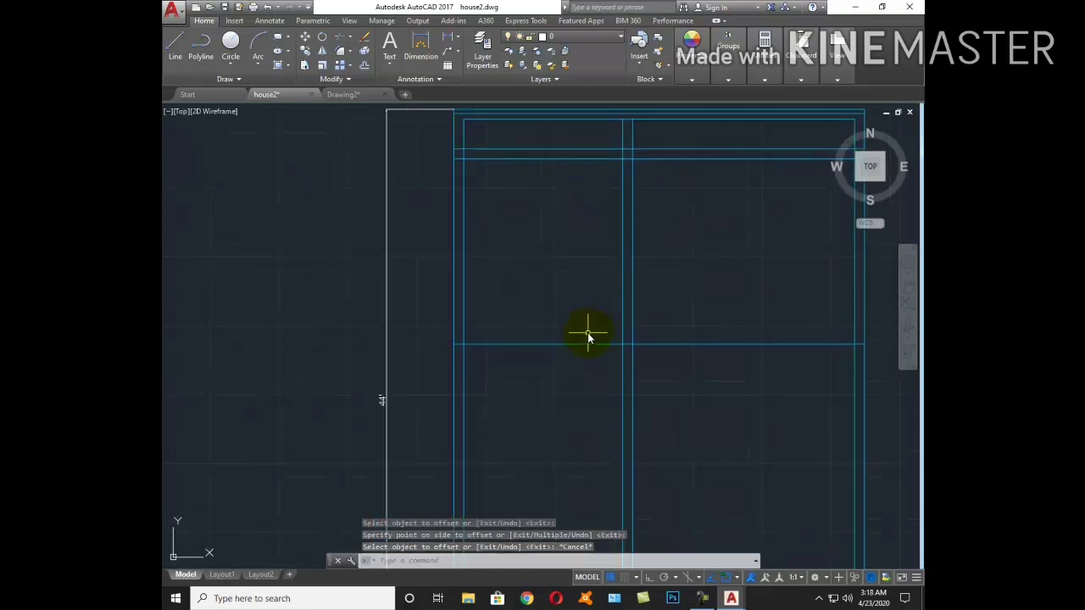
key("Return")
type("9")
key("Return")
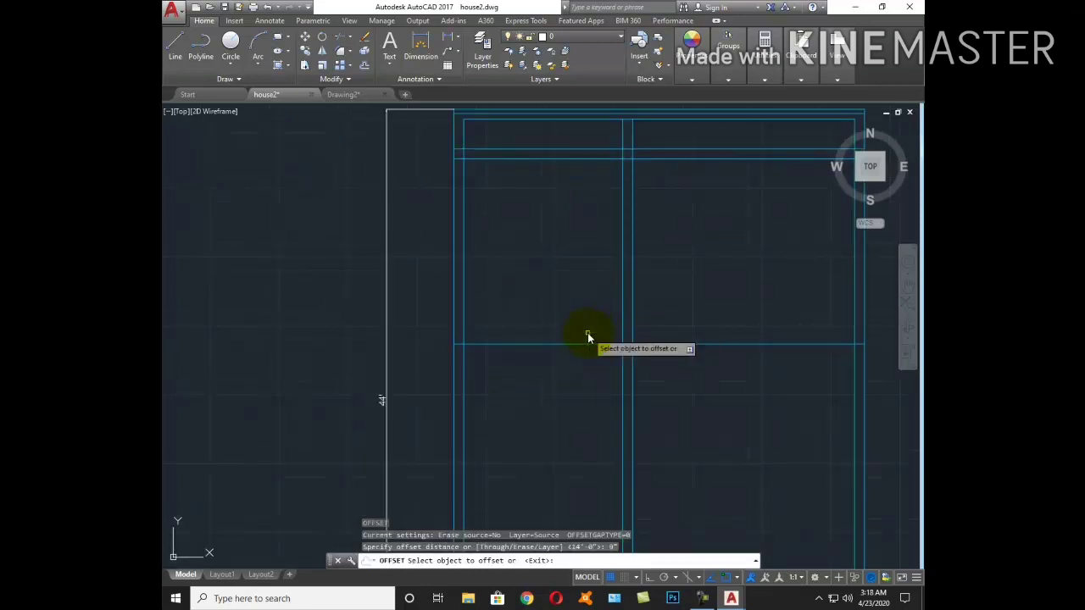
left_click(570, 345)
left_click(576, 382)
key("Escape")
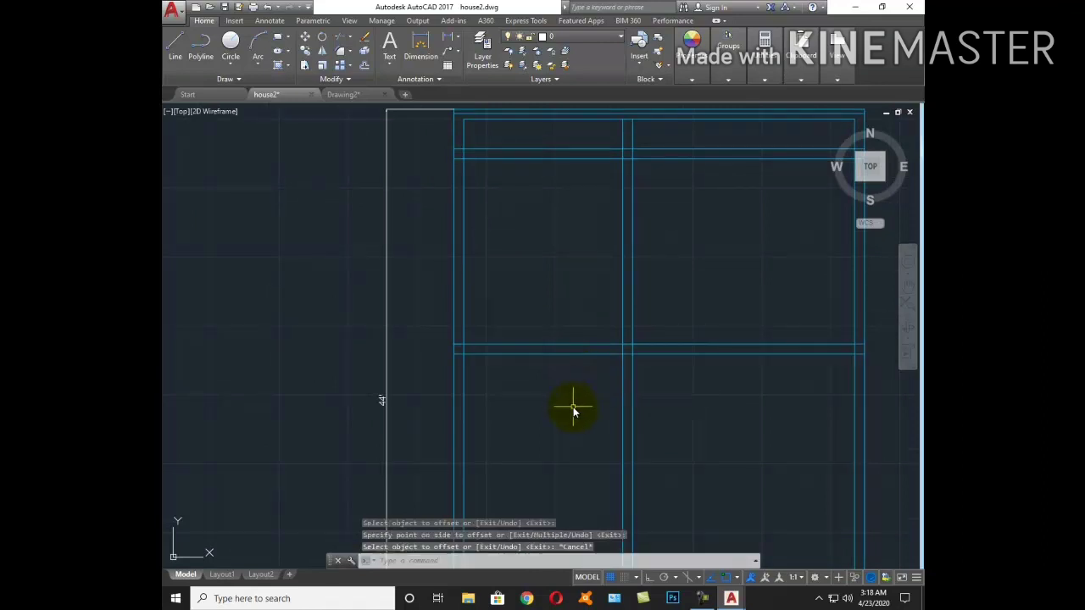
Add another double wall 12' further down, with a 9-inch second line
middle_click_drag(576, 376, 600, 283)
scroll(593, 297, "down", 1)
scroll(584, 314, "down", 1)
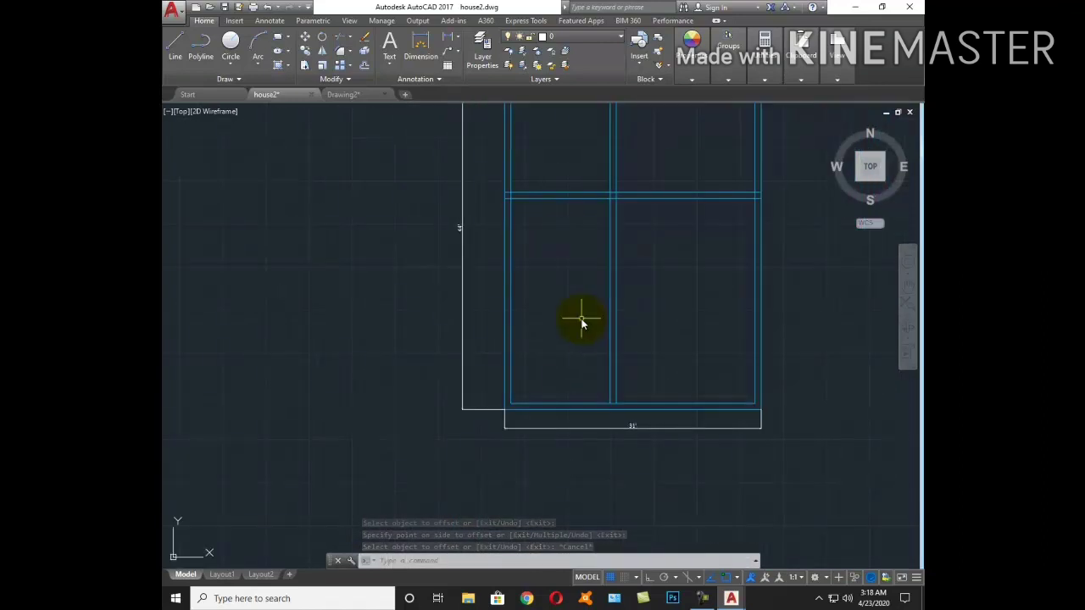
key("Return")
type("12")
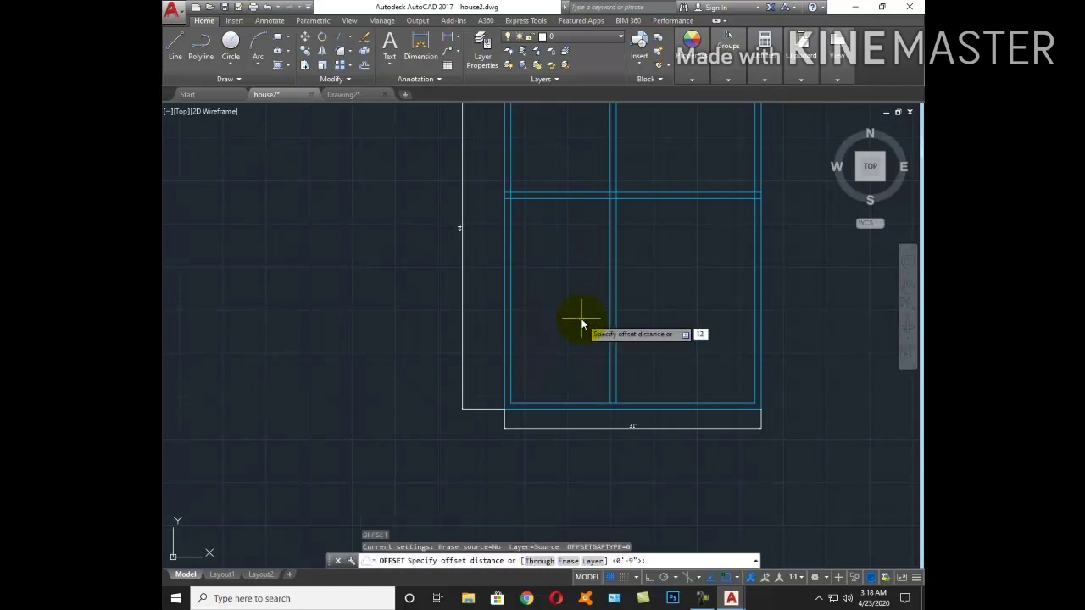
key("Return")
left_click(575, 197)
left_click(571, 286)
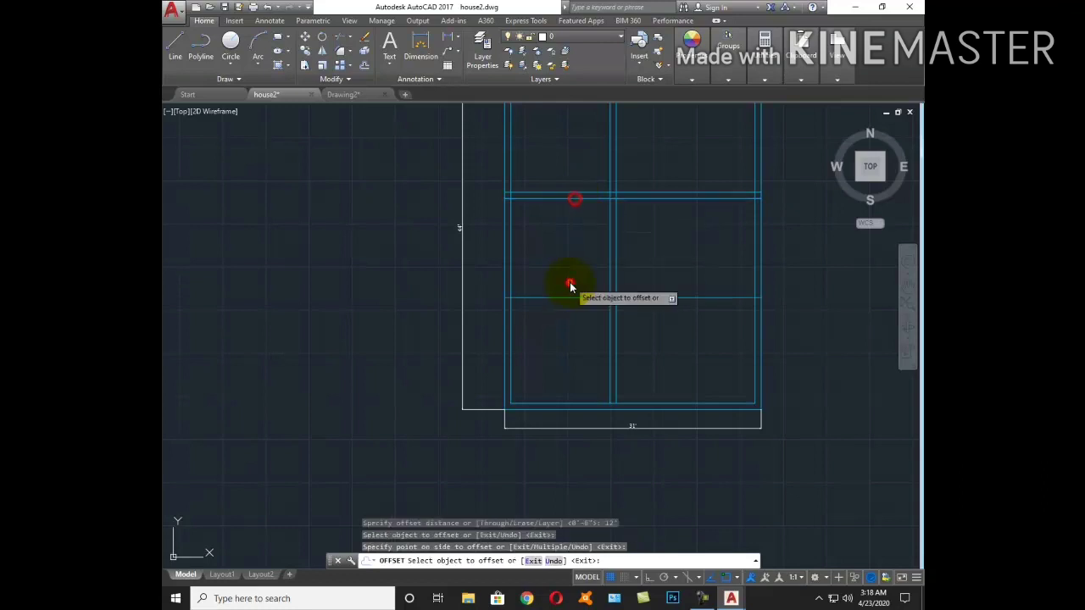
key("Escape")
key("Return")
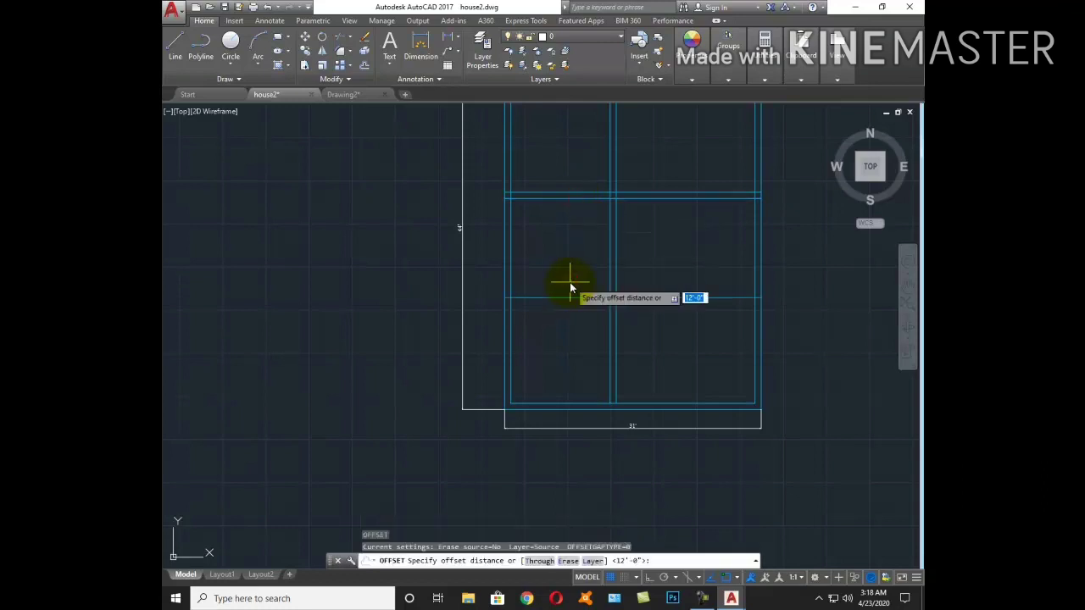
type("9")
key("Return")
left_click(567, 298)
left_click(569, 321)
key("Escape")
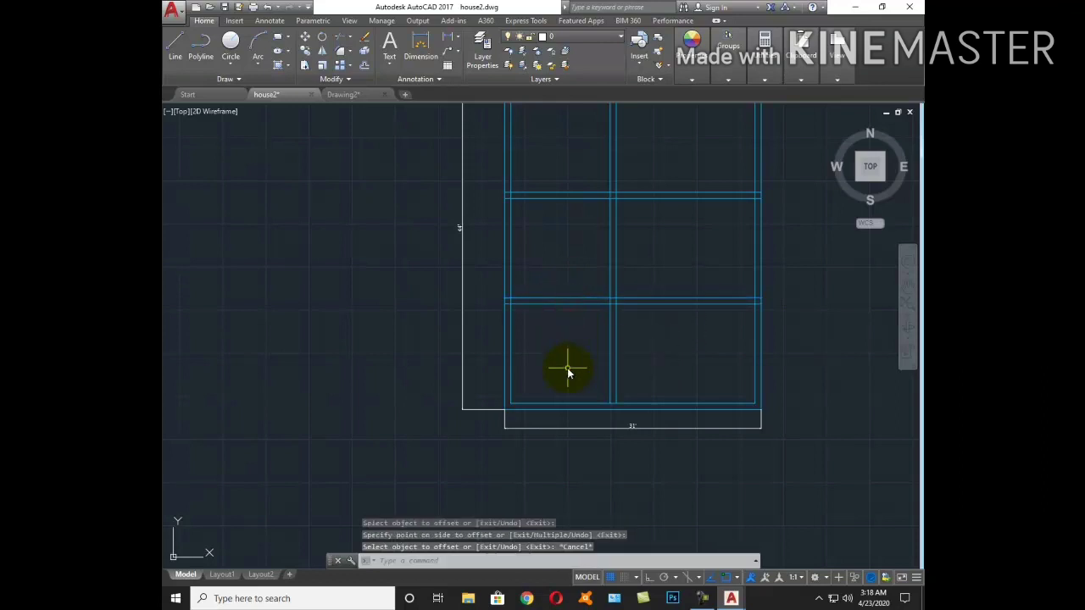
Measure the lower wall spacing with a linear dimension, then cancel it and return to the top of the plan
middle_click_drag(565, 395, 565, 338)
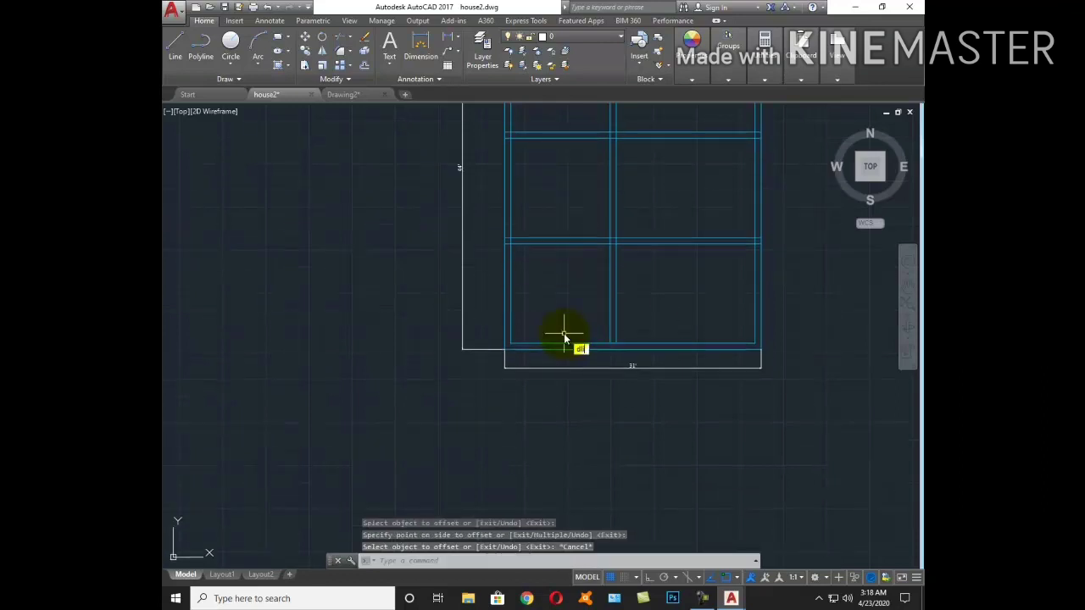
key("Return")
left_click(511, 242)
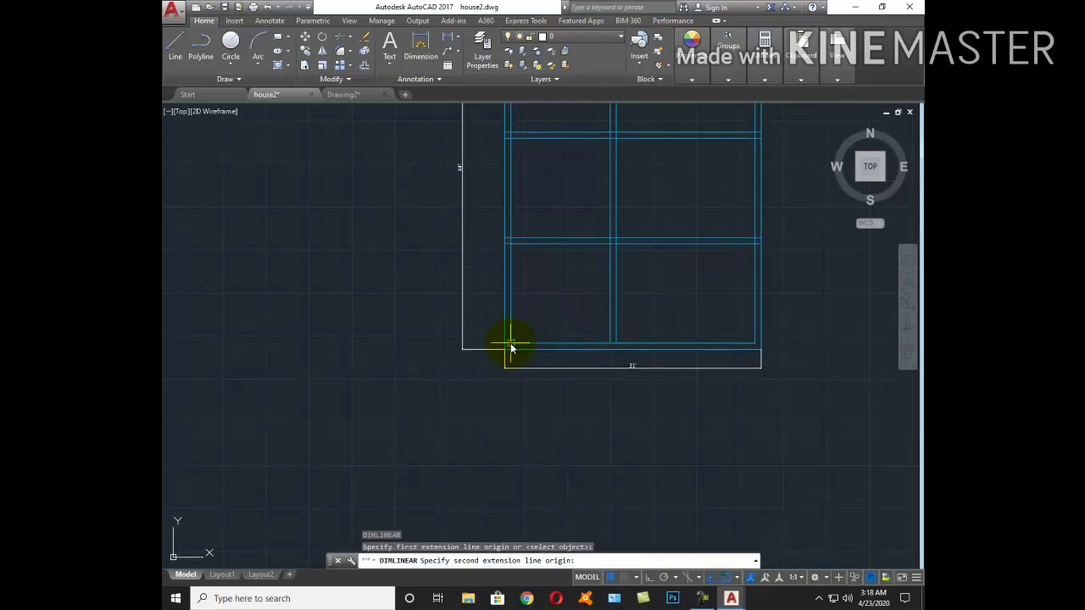
left_click(511, 346)
scroll(513, 339, "up", 4)
key("Escape")
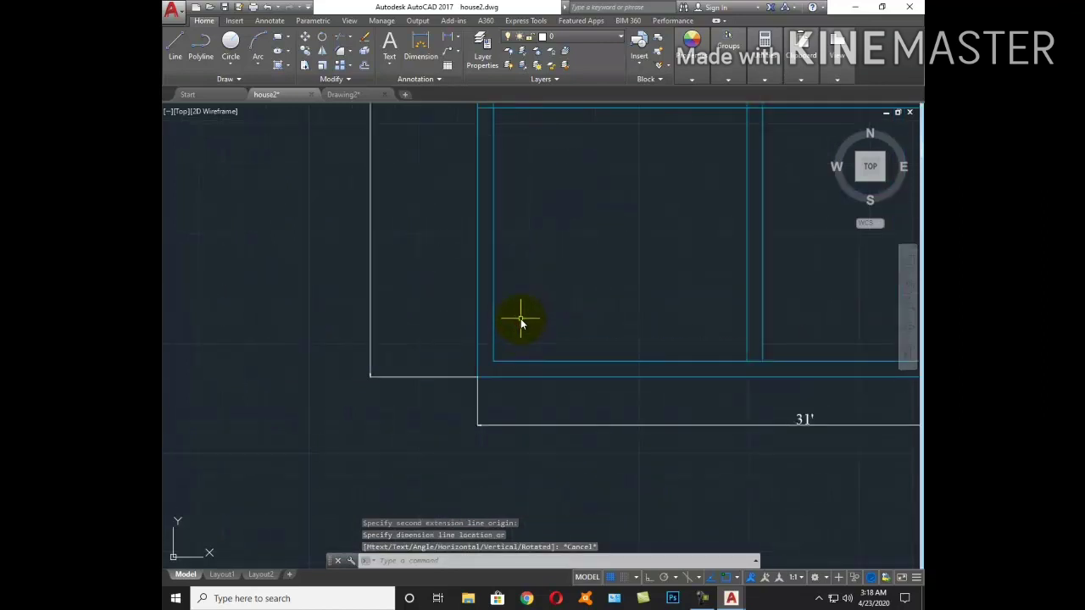
scroll(529, 320, "down", 3)
middle_click_drag(613, 254, 613, 370)
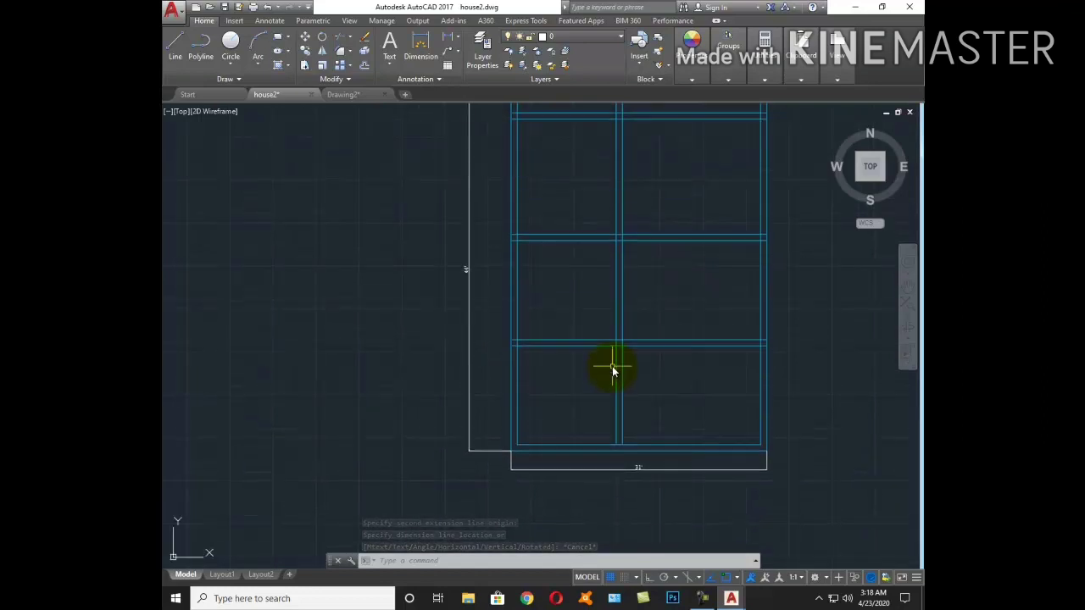
middle_click_drag(630, 310, 702, 404)
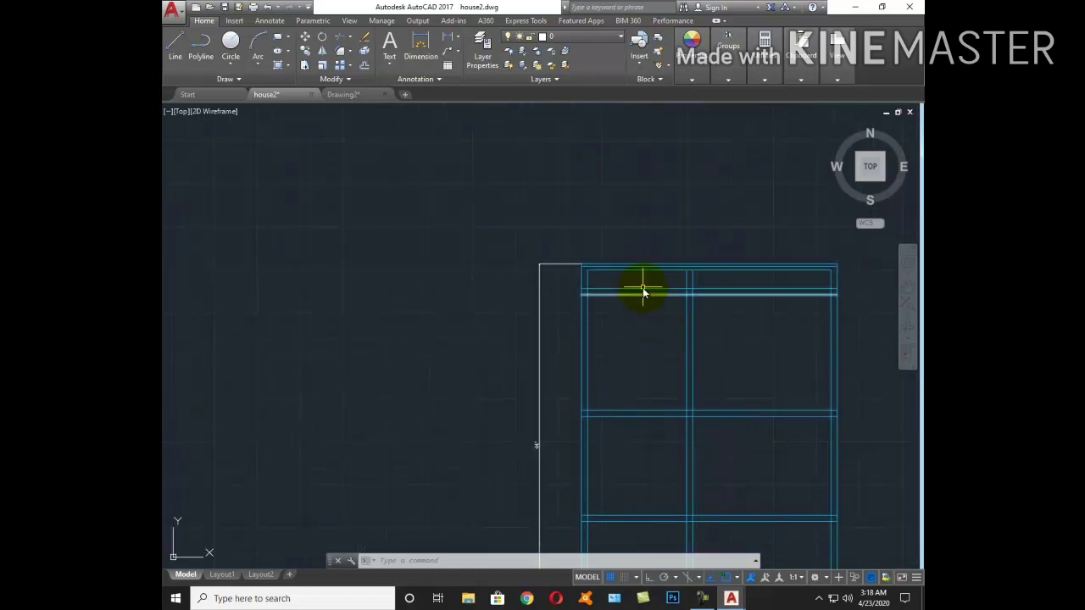
scroll(642, 290, "up", 4)
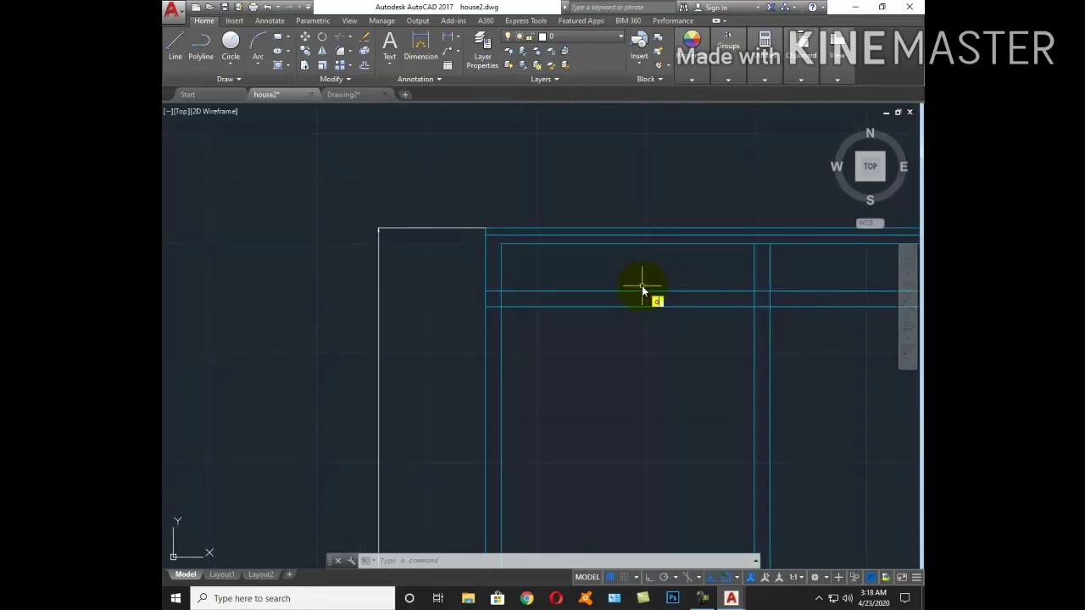
Add a 4-inch vertical partition 5' right of the left inner wall
key("Return")
key("Return")
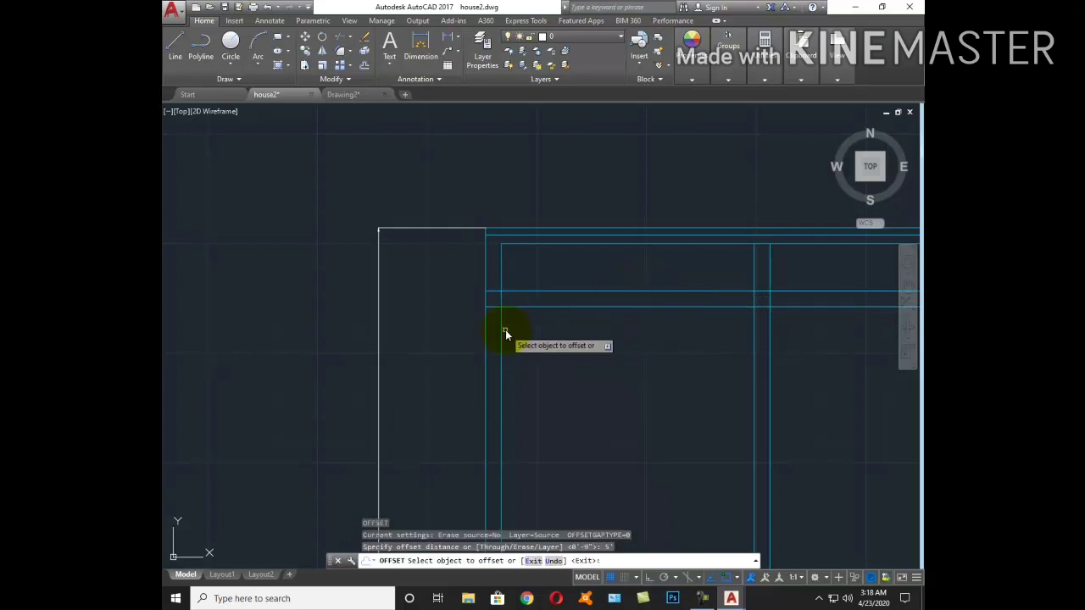
left_click(500, 330)
left_click(638, 360)
key("Escape")
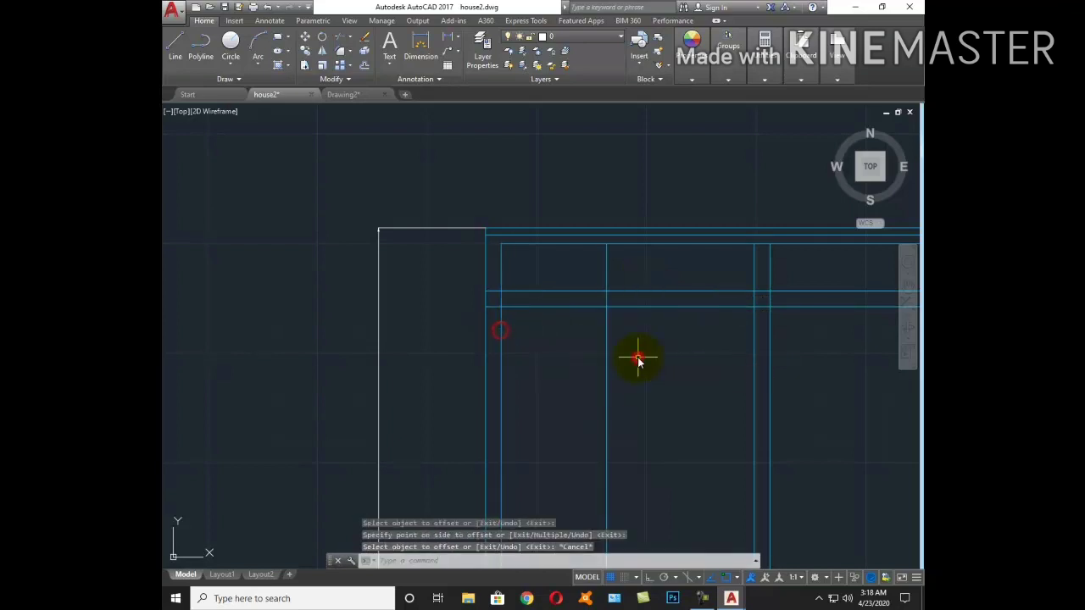
type("o")
key("Return")
type("4")
key("Return")
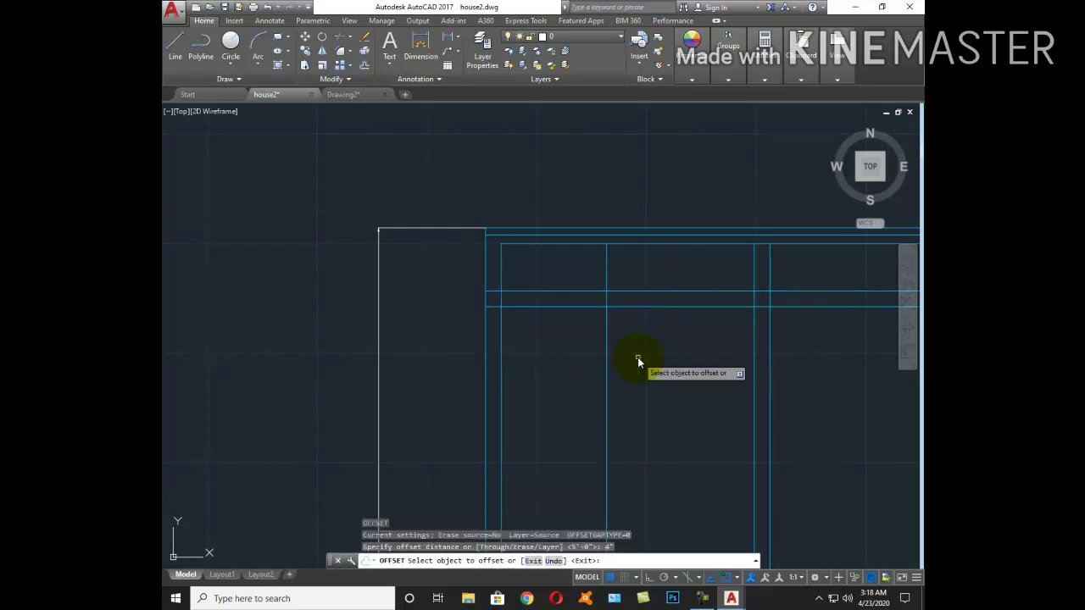
left_click(606, 314)
left_click(639, 329)
key("Escape")
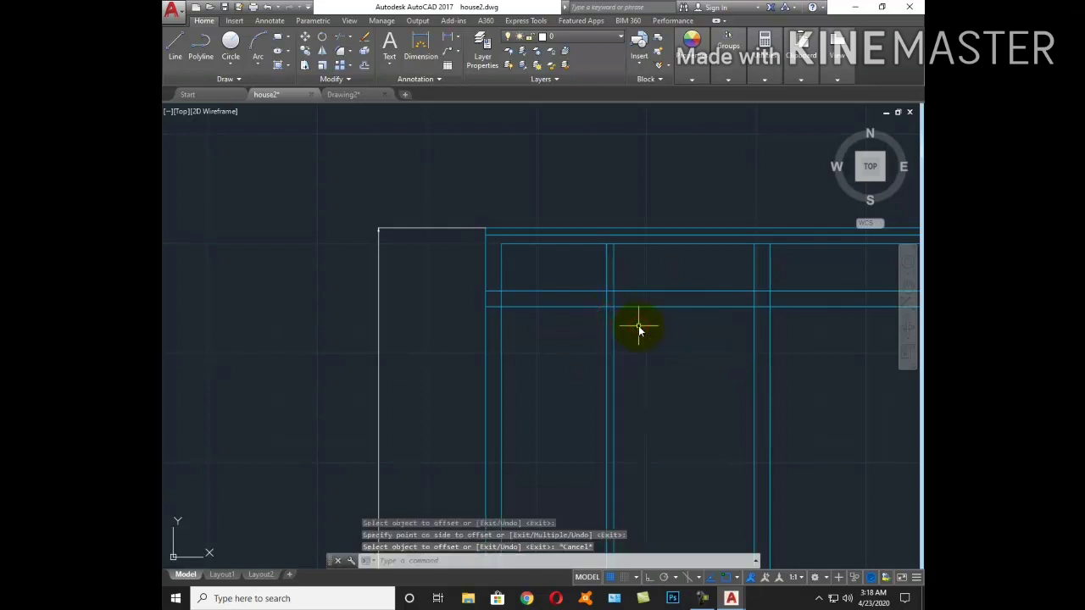
type("tr")
key("Return")
key("Escape")
key("Escape")
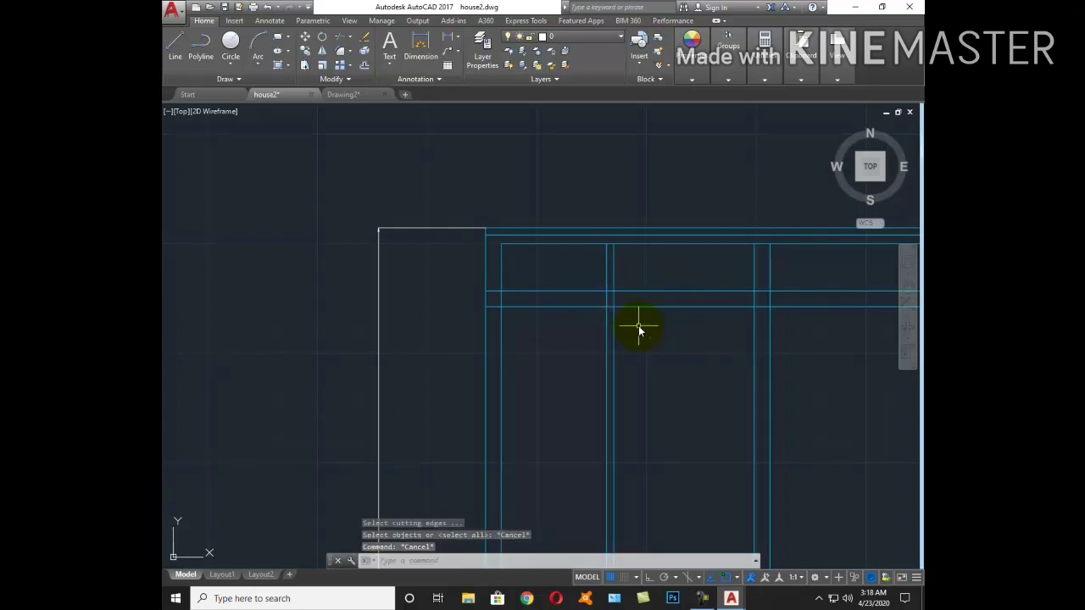
Extend the new vertical line to the top wall and trim the stub above it
type("ex")
key("Return")
key("Return")
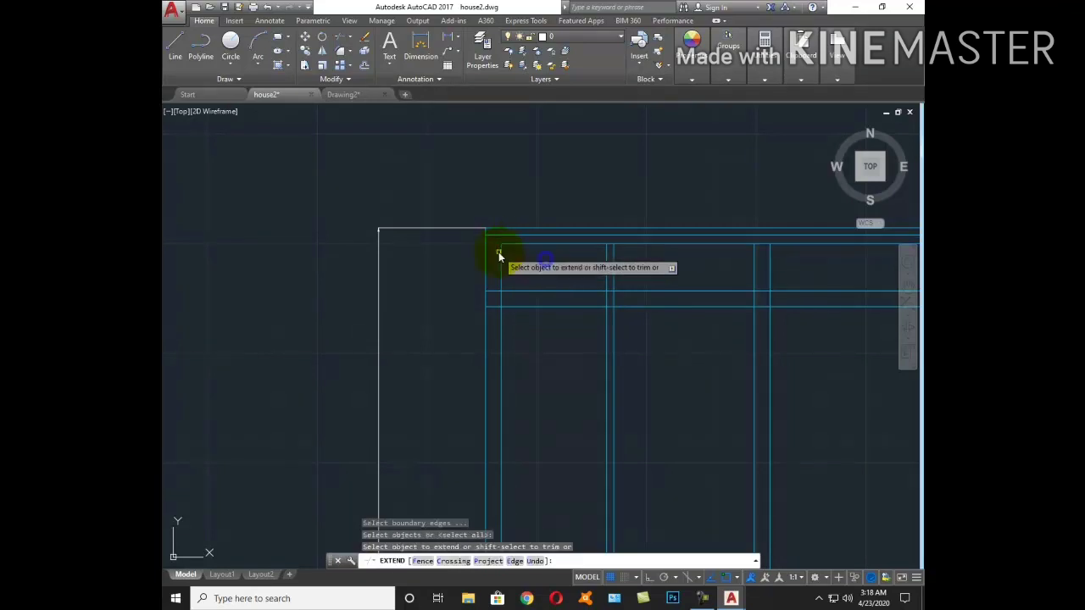
left_click(501, 255)
key("Escape")
type("tr")
key("Return")
Trim the line ends near the top wall with a crossing selection
key("Return")
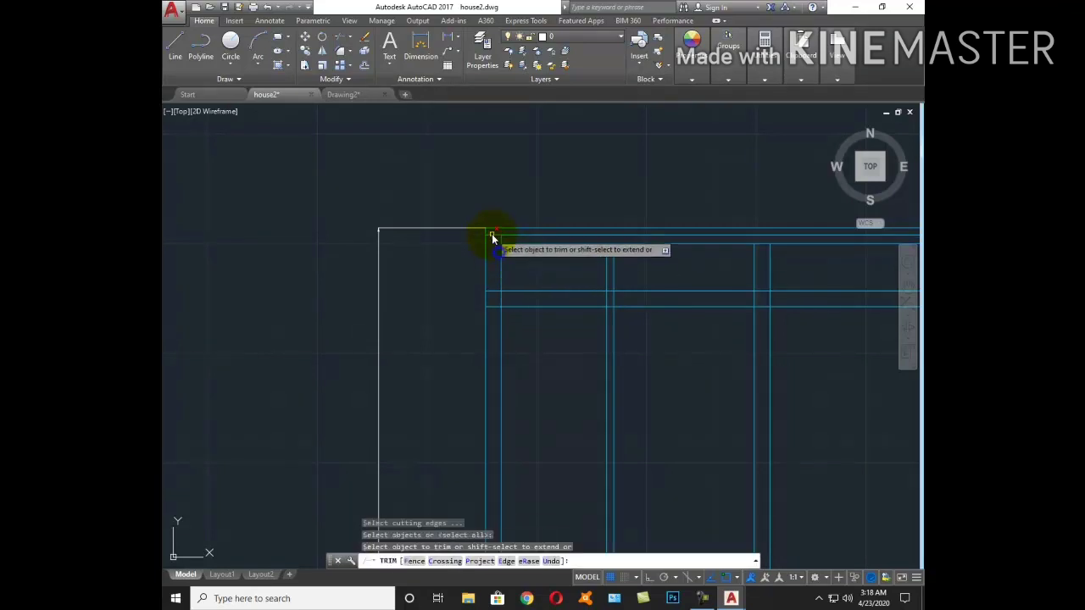
left_click(493, 235)
key("Escape")
type("tr")
Erase the old top wall line
key("Return")
scroll(635, 260, "up", 2)
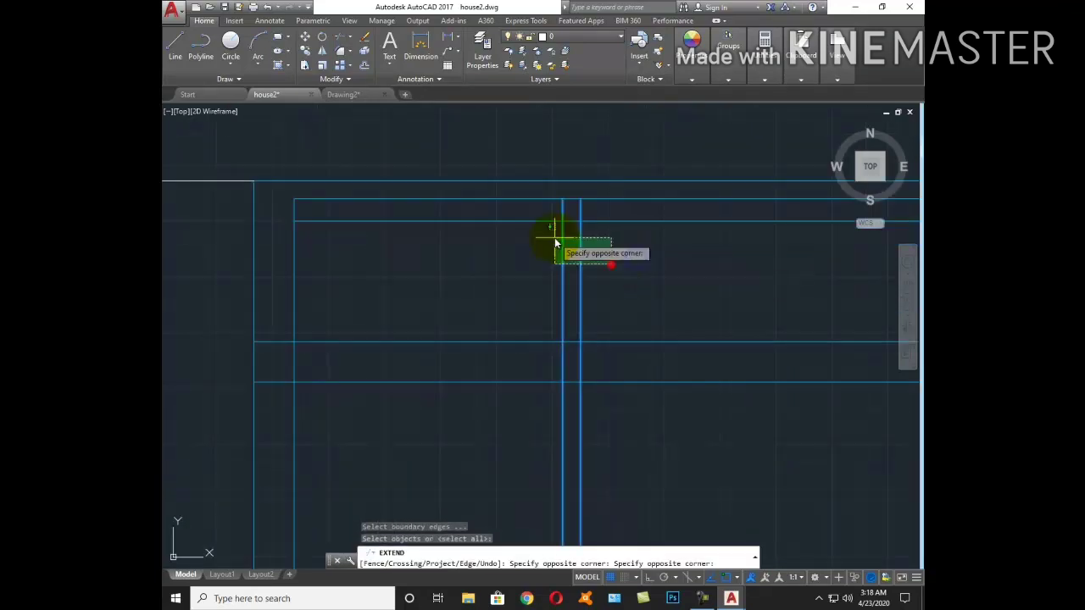
left_click(610, 265)
left_click(535, 231)
key("Escape")
type("tr")
key("Return")
key("Return")
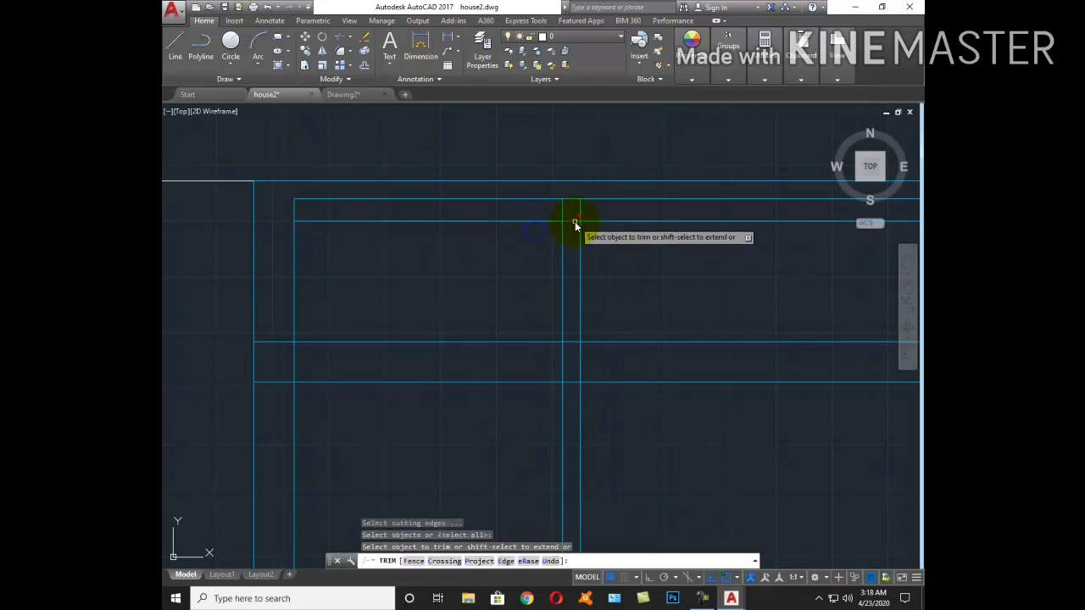
key("Escape")
left_click(519, 220)
left_click(540, 241)
type("e")
key("Return")
key("Escape")
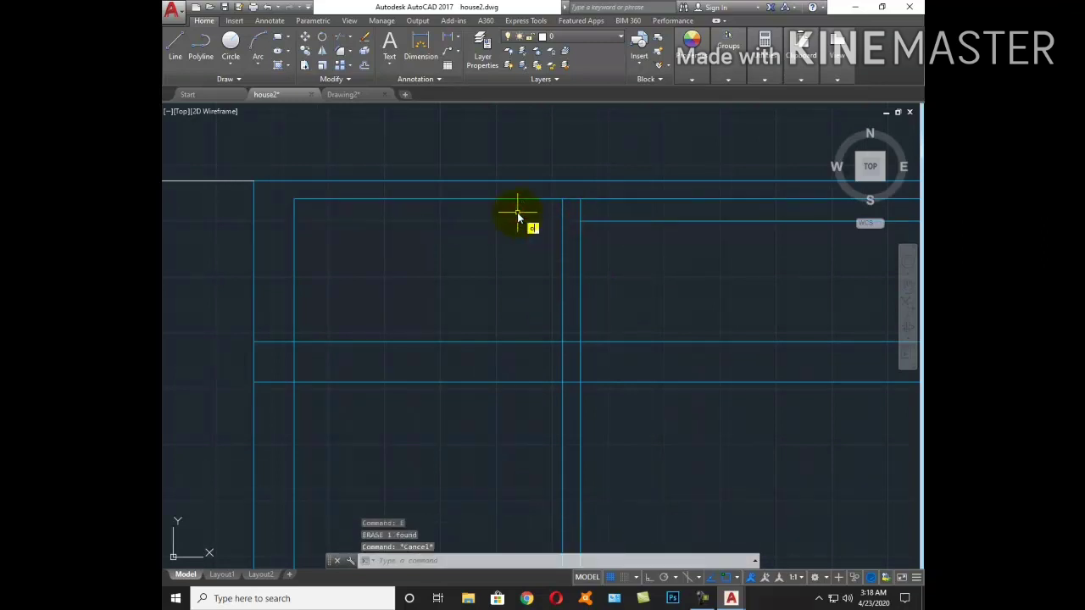
key("Return")
Offset the top line 5' down, then offset that copy 4" to form a double wall
key("Return")
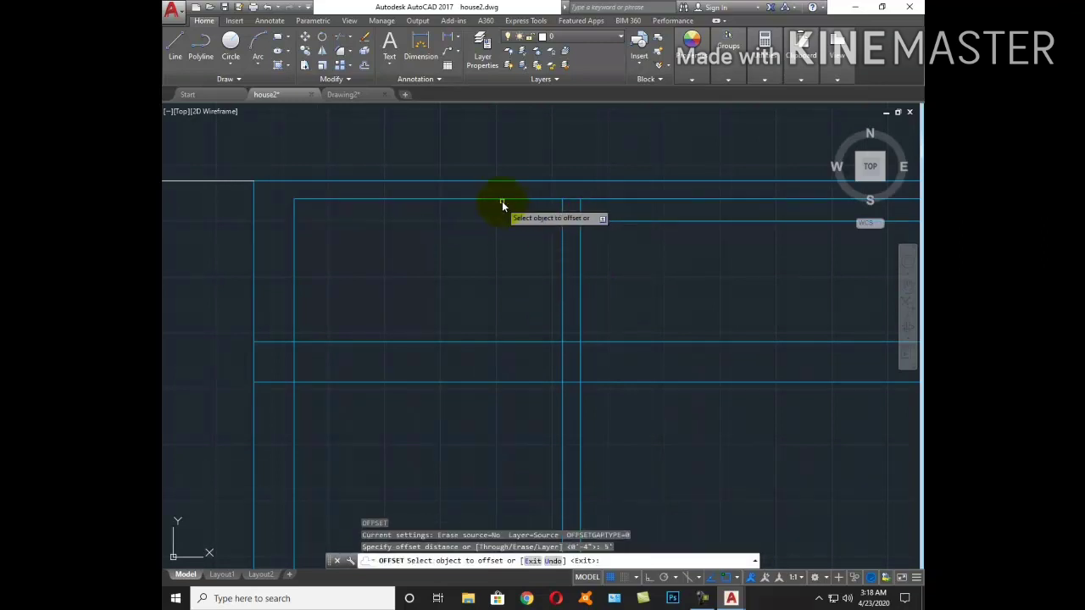
left_click(511, 201)
left_click(501, 286)
key("Return")
mouse_move(500, 286)
middle_mouse_down()
mouse_move(579, 293)
mouse_move(584, 280)
middle_mouse_up()
key("Return")
type("4")
Trim the new wall lines where they cross the vertical walls
key("Return")
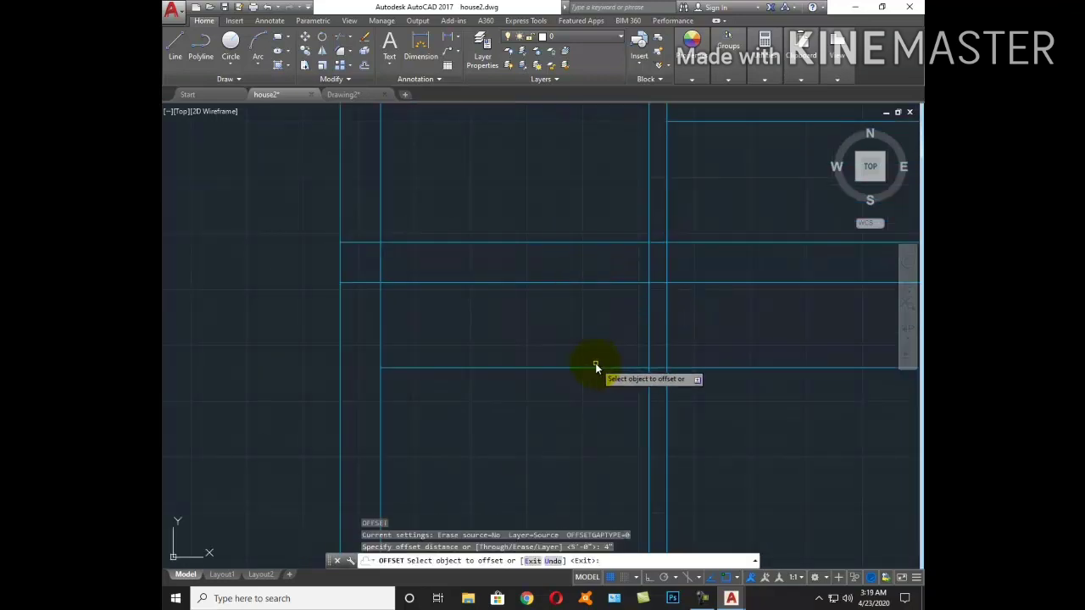
left_click(596, 367)
left_click(598, 390)
key("Escape")
type("tr")
key("Return")
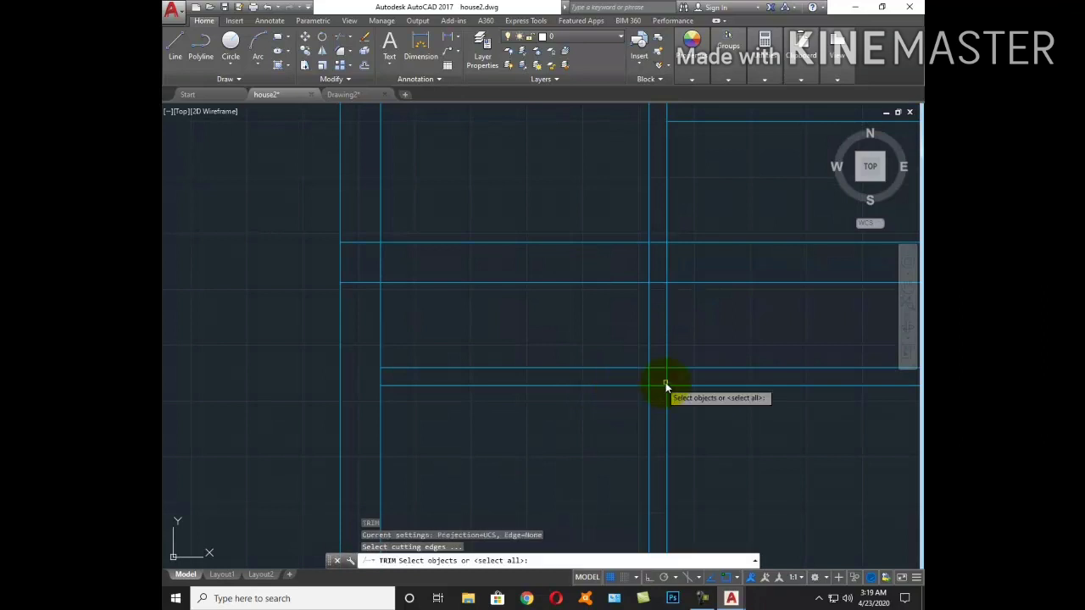
key("Return")
left_click(650, 366)
left_click(660, 370)
key("Escape")
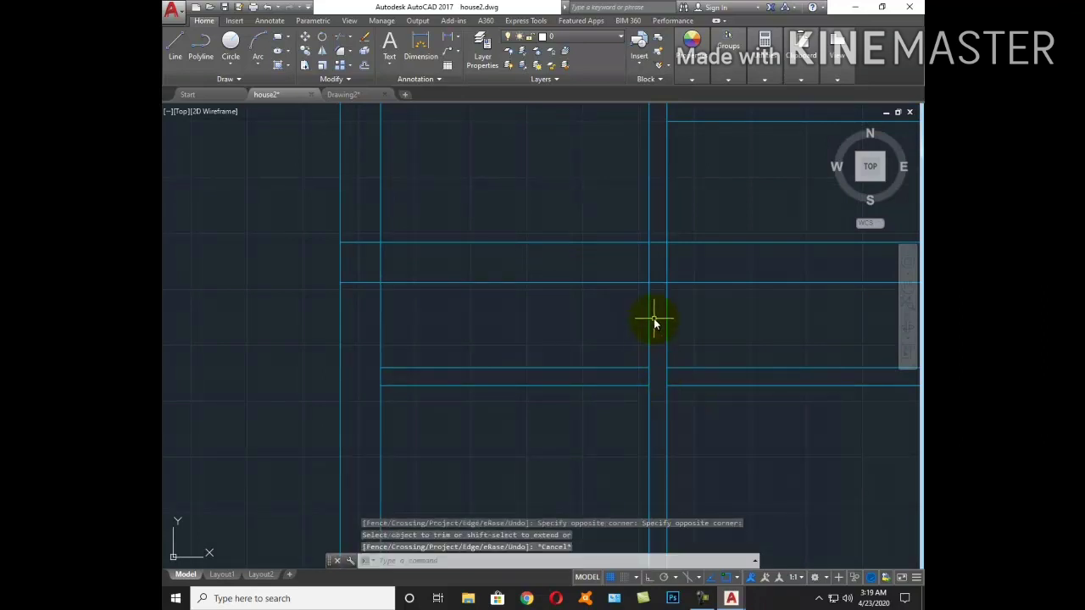
type("tr")
key("Return")
key("Return")
left_click(659, 290)
left_click(655, 235)
key("Escape")
Erase the two leftover line pieces and the extra horizontal line
type("e")
key("Return")
left_click(610, 300)
left_click(568, 186)
key("Return")
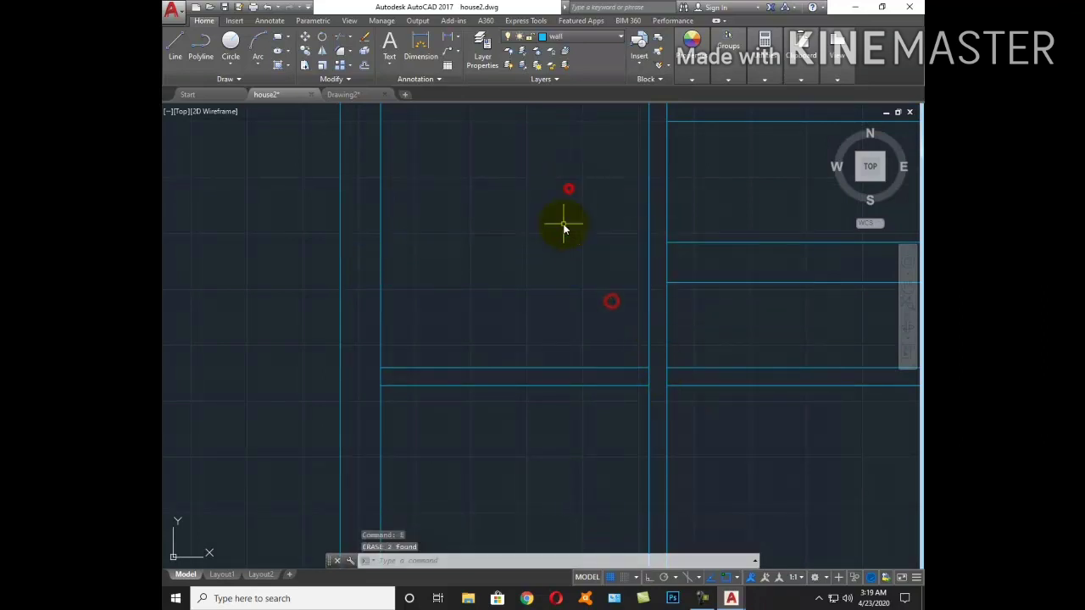
scroll(597, 339, "down", 3)
left_click(633, 333)
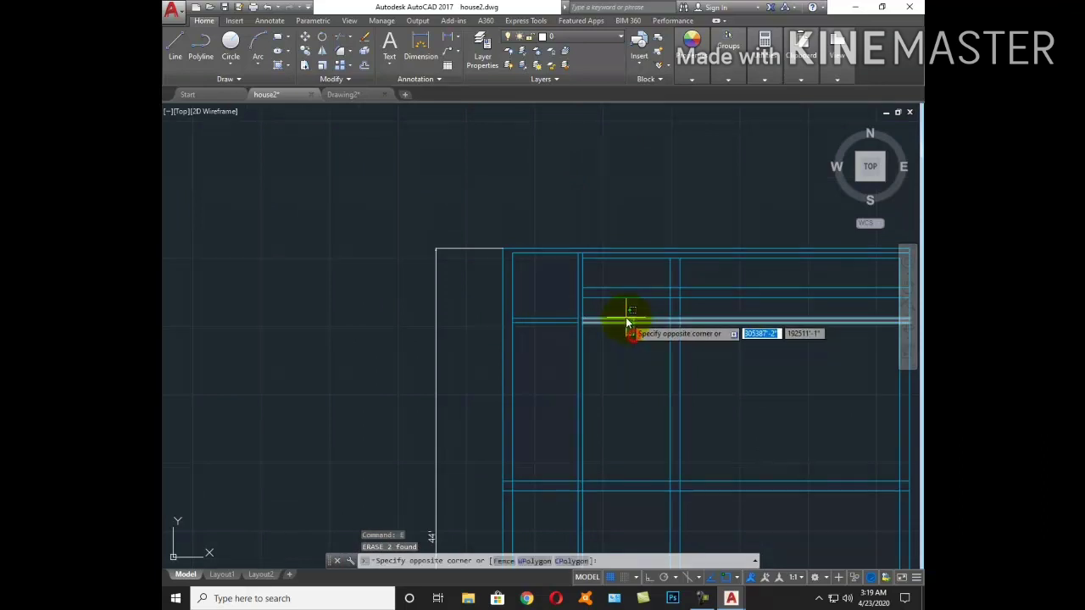
left_click(624, 315)
key("Delete")
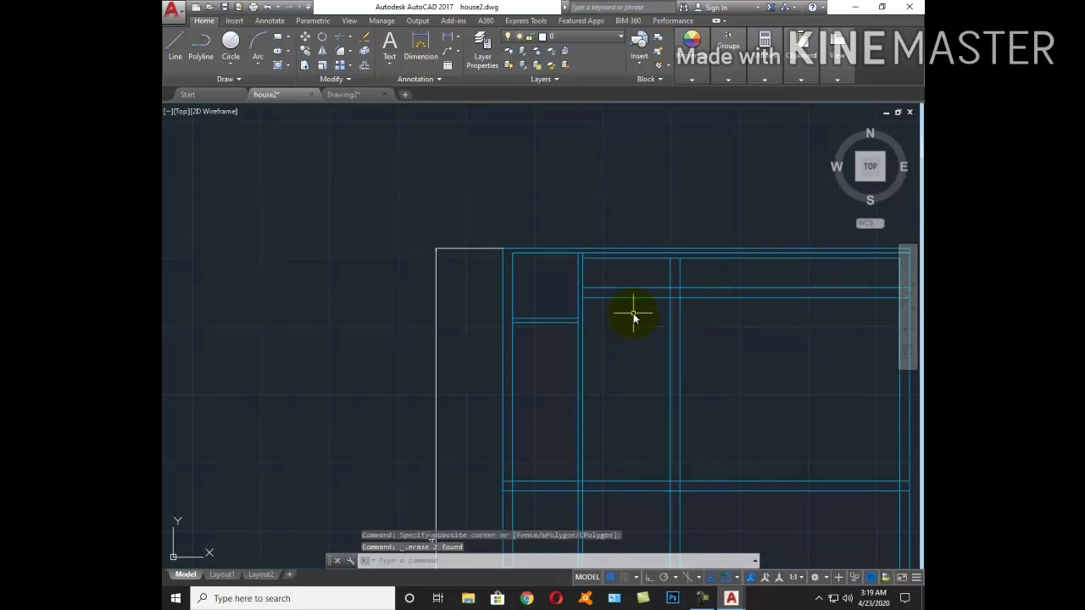
Start a trim using every line as a boundary, then cancel it
type("tr")
key("Return")
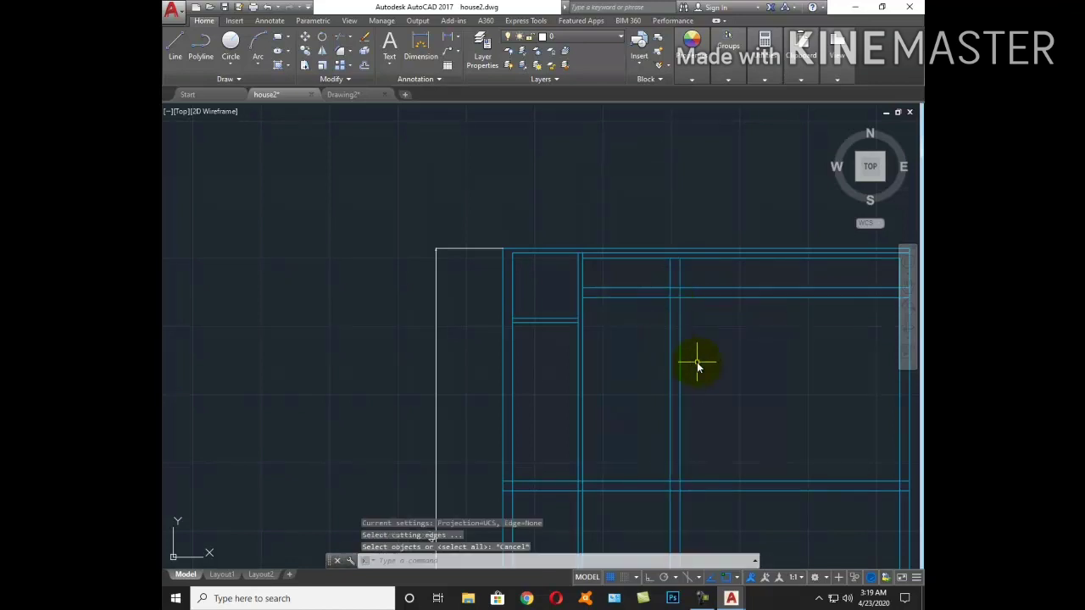
key("Return")
scroll(644, 333, "down", 5)
key("Escape")
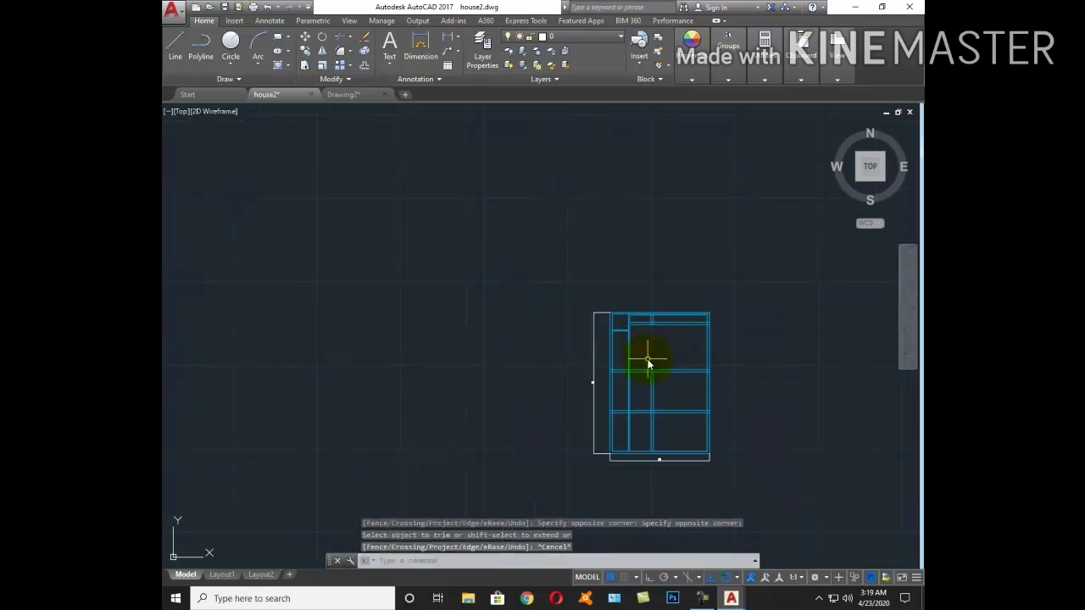
Trim the middle vertical wall lines, then undo that unwanted trim
scroll(646, 359, "up", 3)
key("Return")
key("Return")
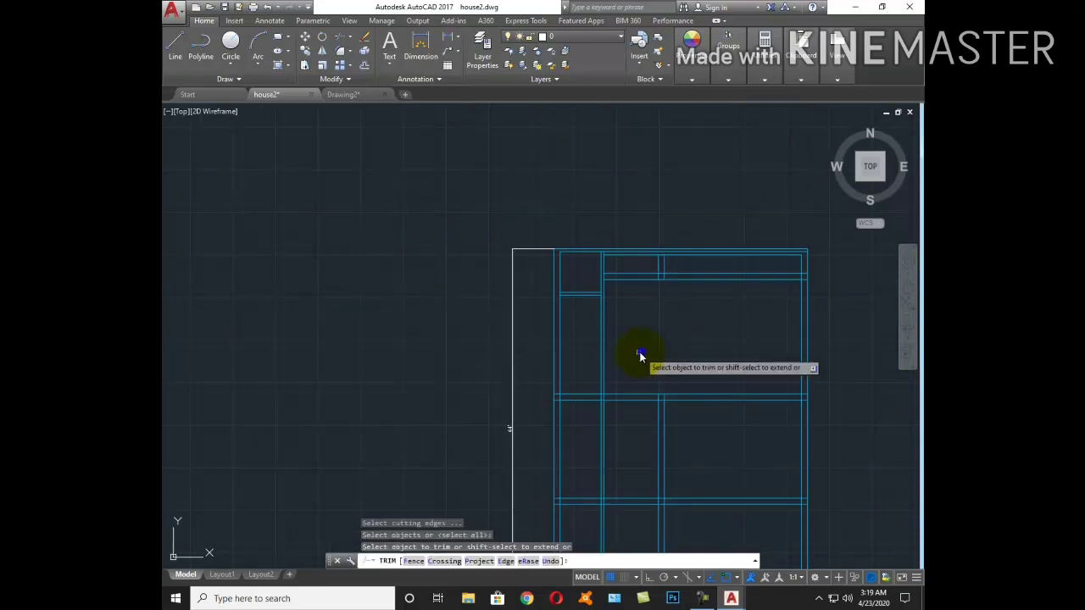
left_click(639, 358)
left_click(588, 331)
key("Escape")
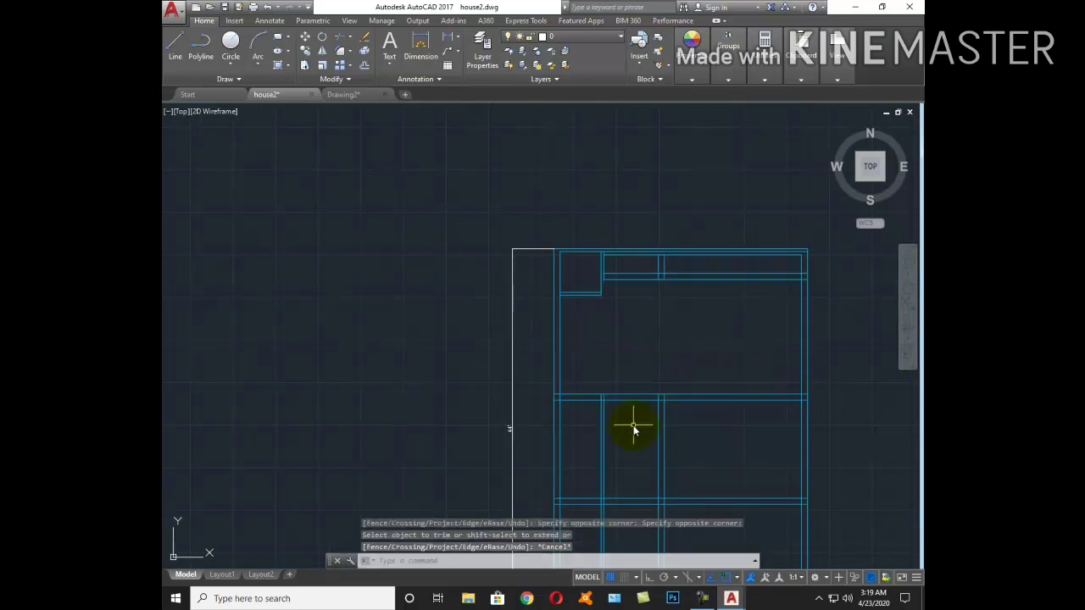
scroll(632, 428, "up", 2)
type("u")
key("Return")
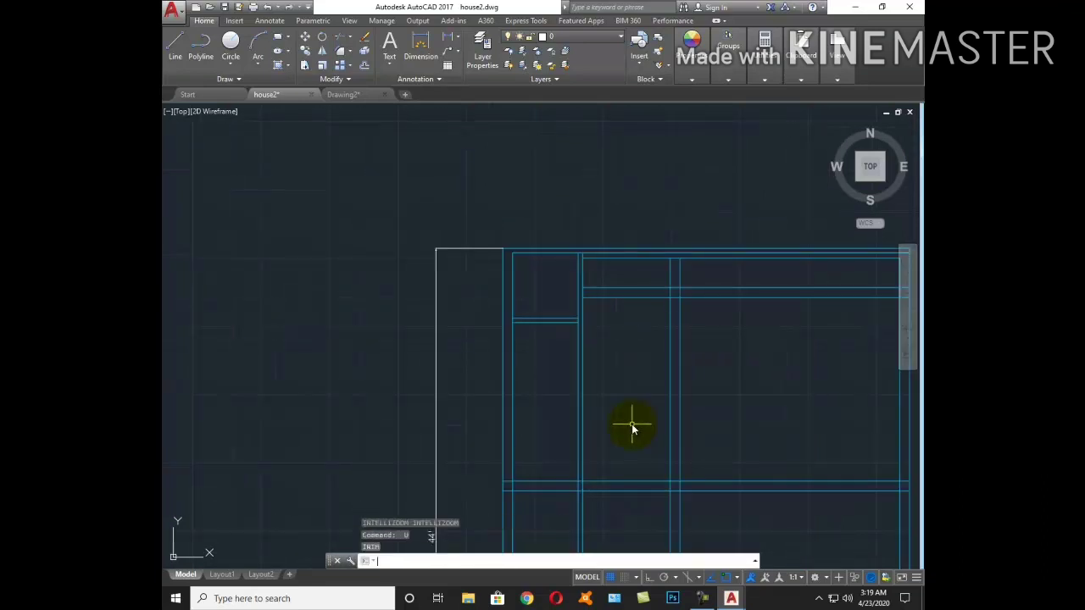
Extend the wall lines to close the top-left room and trim the vertical stub beside it
middle_click_drag(675, 440, 726, 311)
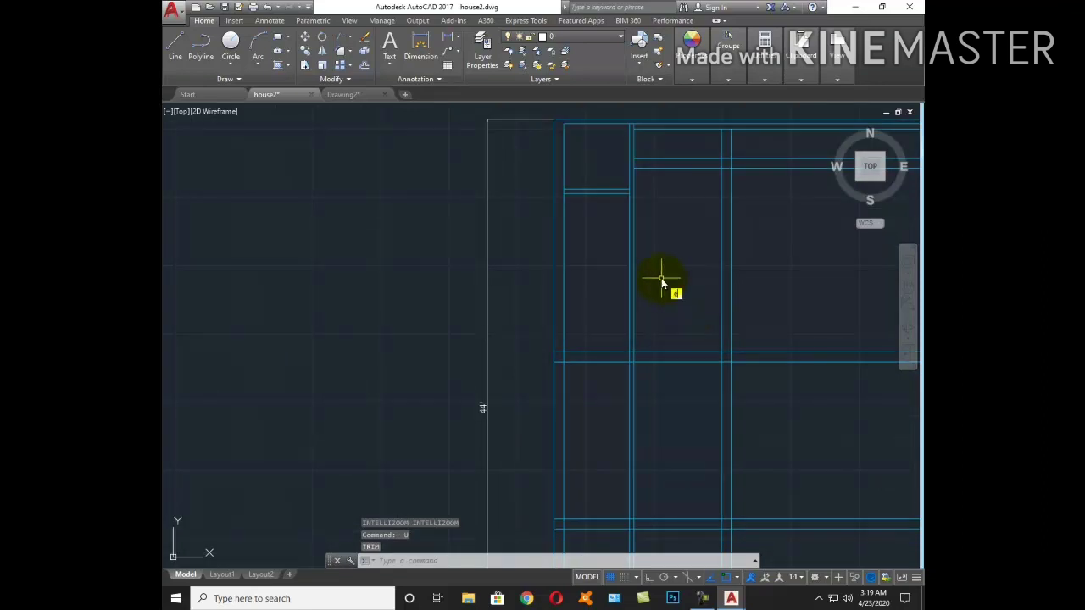
type("ex")
key("Return")
key("Return")
left_click(615, 194)
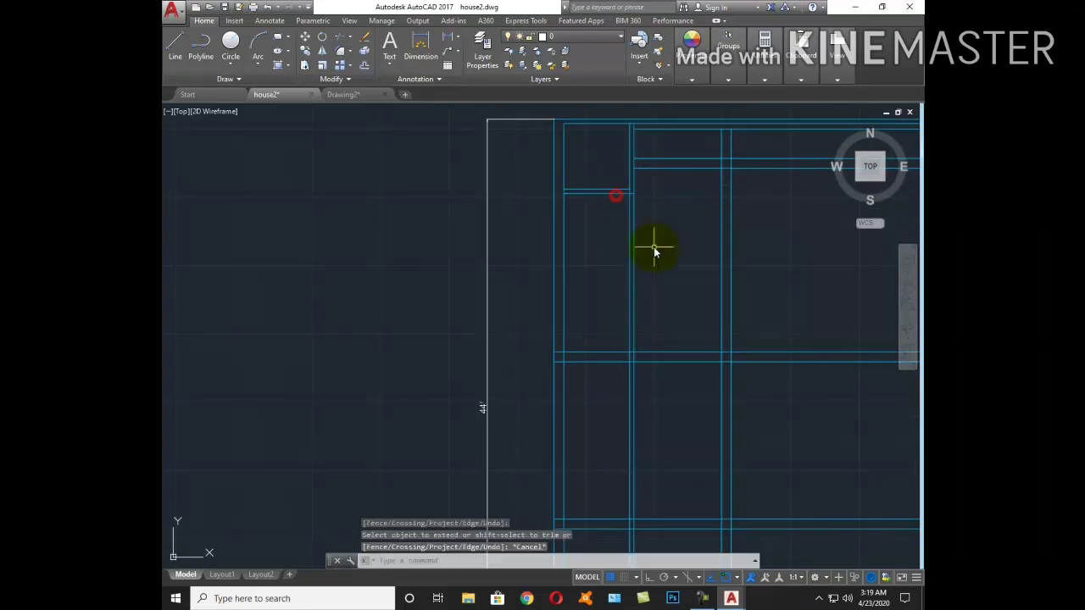
type("tr")
key("Return")
left_click(649, 266)
left_click(615, 253)
key("Escape")
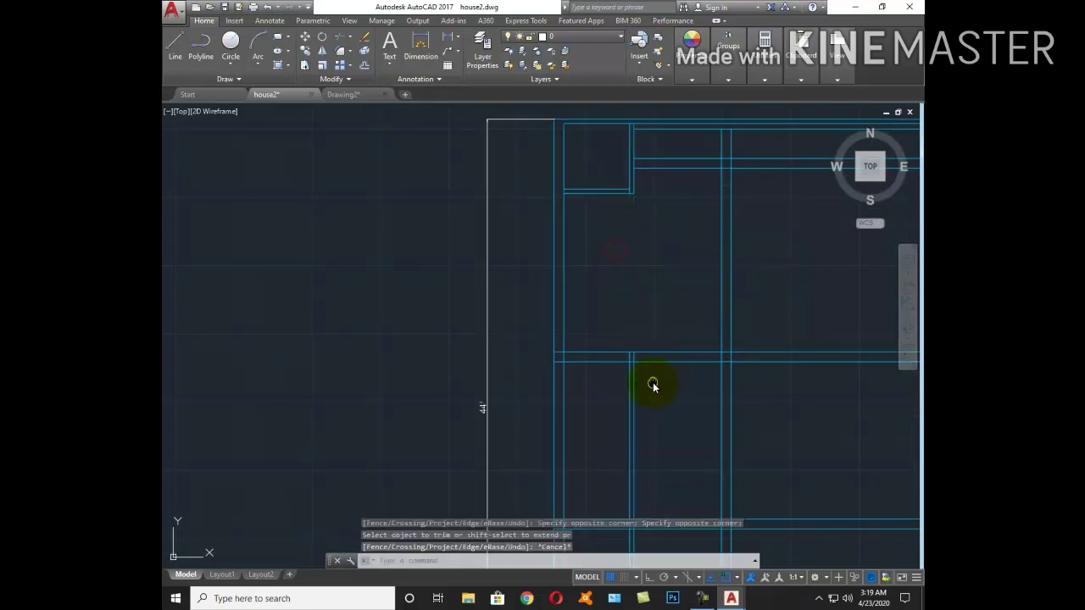
Erase the two leftover lines around the corner room
left_click(599, 303)
left_click(653, 327)
type("e")
key("Return")
scroll(589, 405, "down", 2)
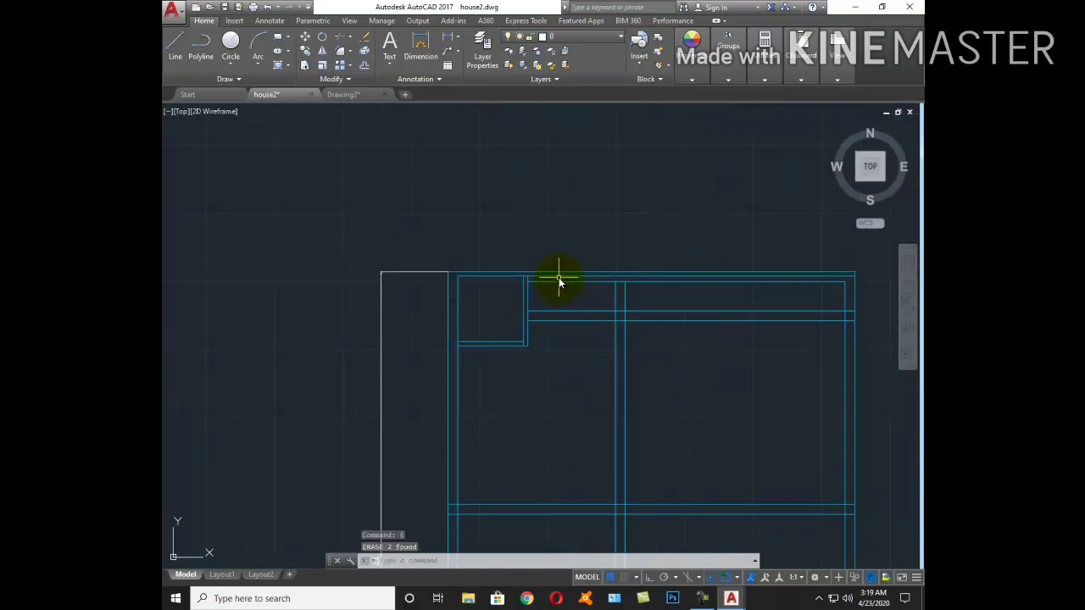
Trim the short segment between the two walls and erase the stray line
type("tr")
key("Return")
key("Return")
scroll(555, 275, "up", 3)
left_click(519, 270)
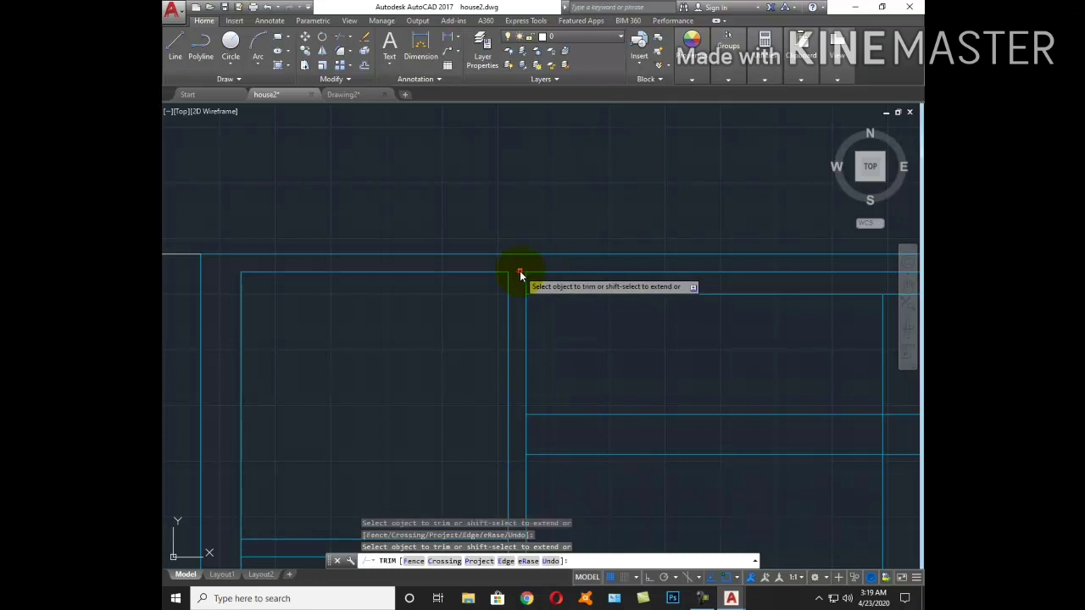
left_click(519, 273)
key("Escape")
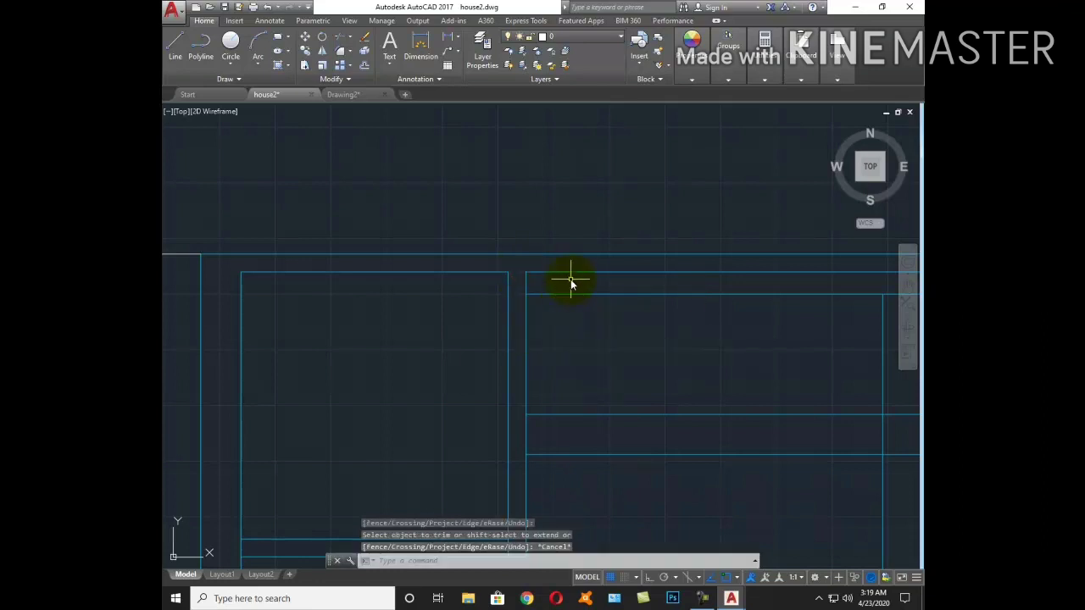
left_click(571, 272)
type("e")
key("Return")
Try one more trim, cancel it, and recentre the floor plan in the view
scroll(555, 318, "down", 2)
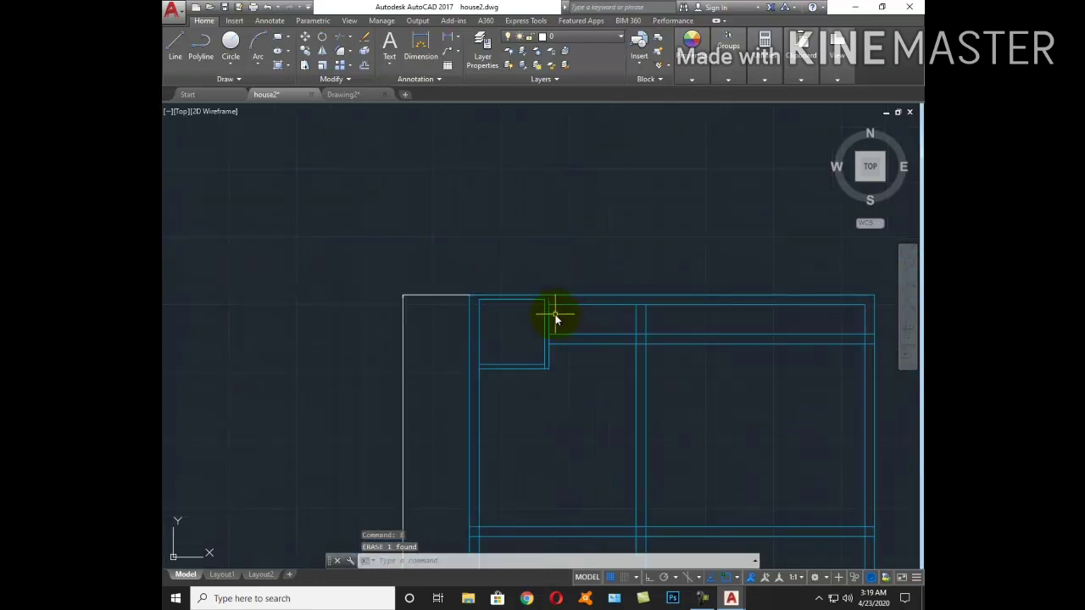
type("tr")
key("Return")
key("Return")
scroll(552, 310, "up", 2)
left_click(552, 293)
key("Escape")
scroll(634, 394, "down", 2)
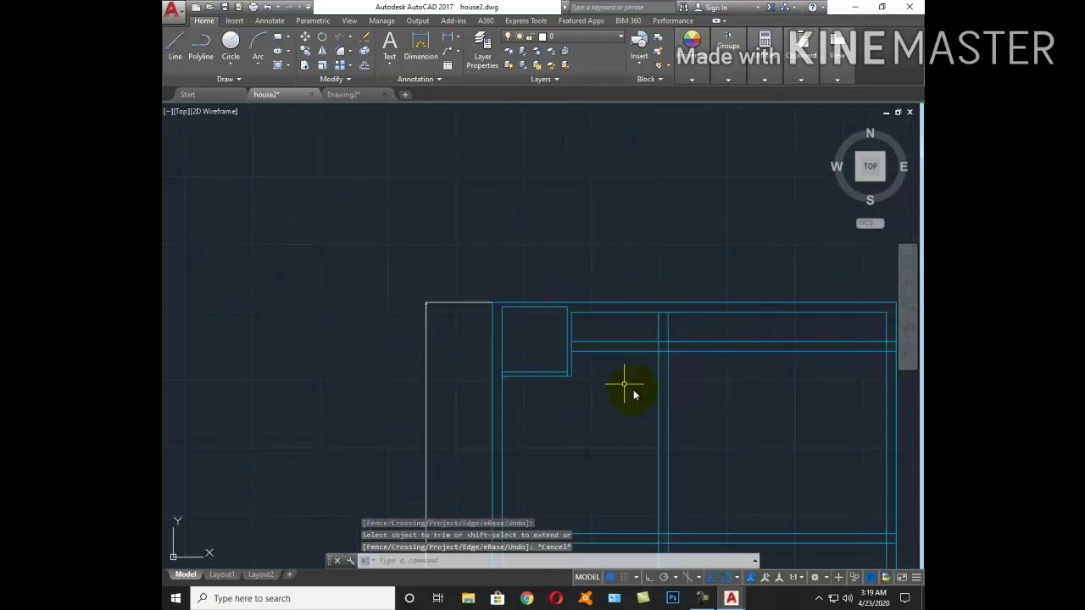
middle_click_drag(744, 438, 624, 301)
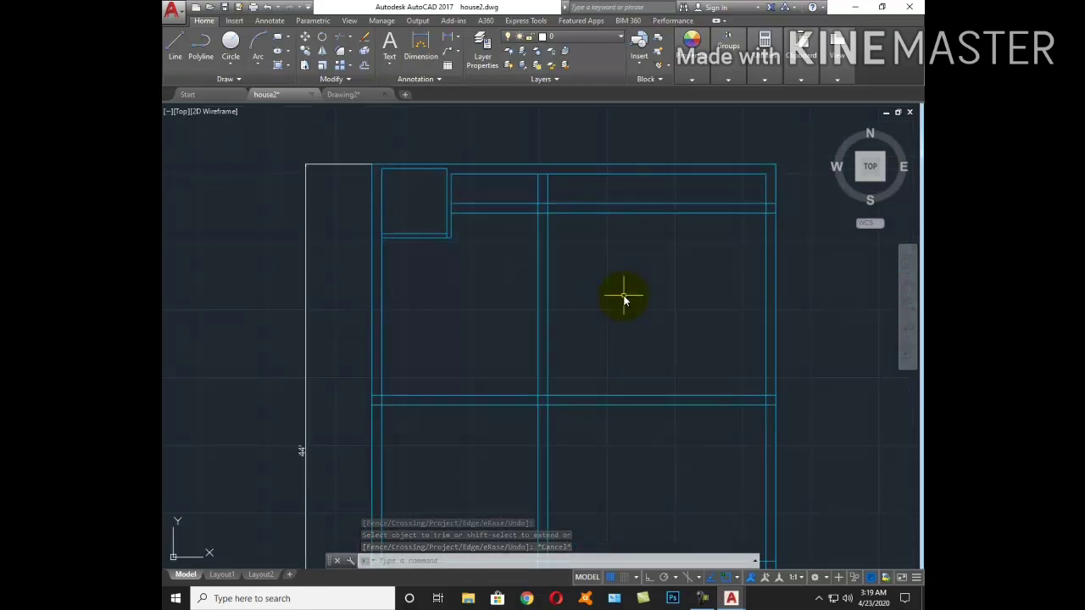
Offset the middle vertical wall 5' to the right, then offset it again into a double wall
type("o")
key("Return")
type("5")
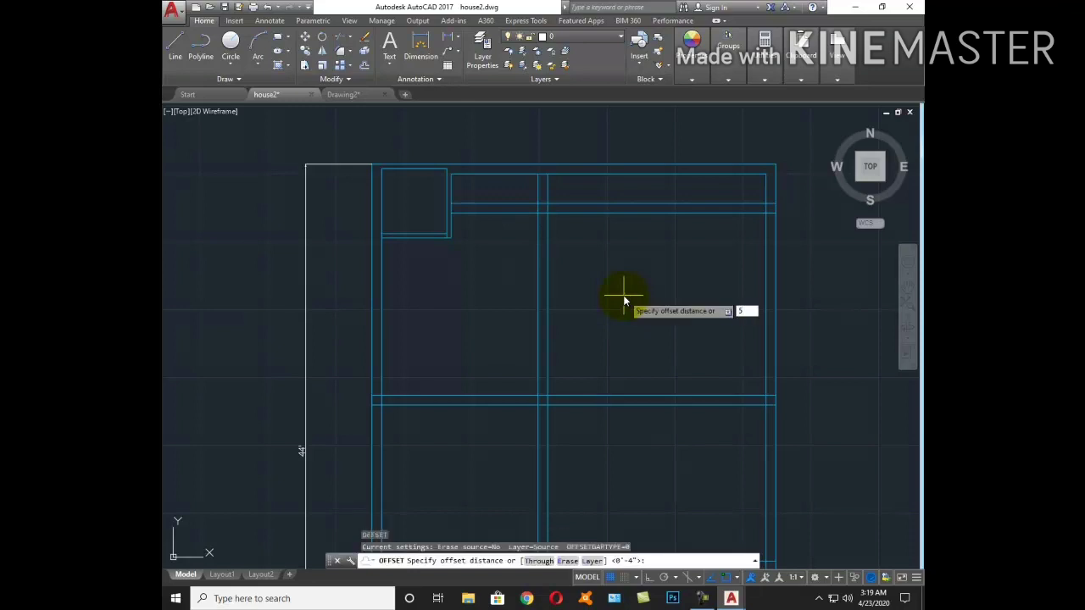
key("Return")
left_click(547, 259)
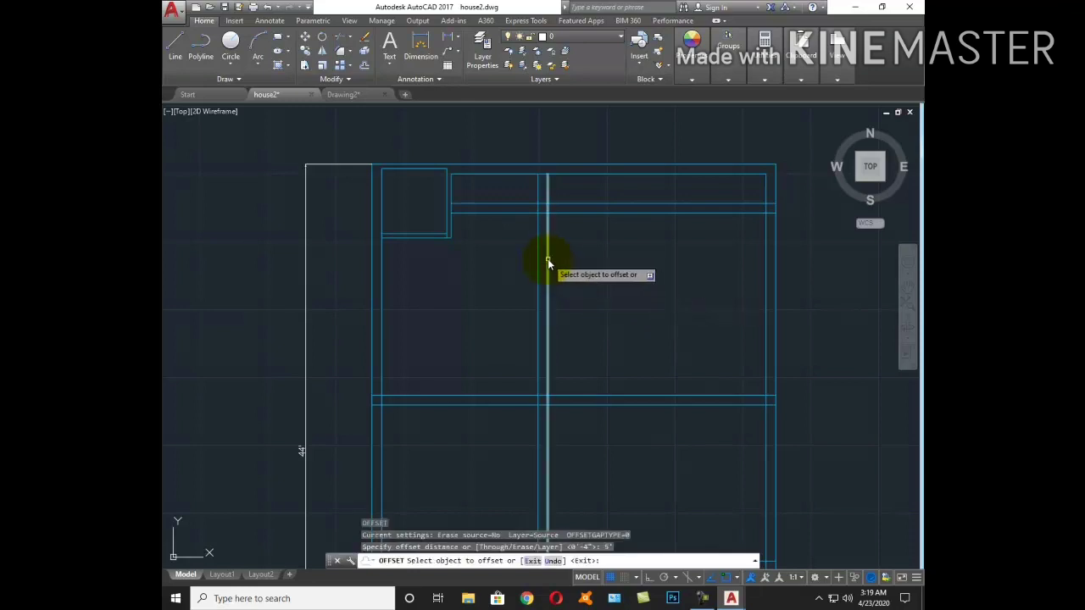
left_click(605, 271)
key("Escape")
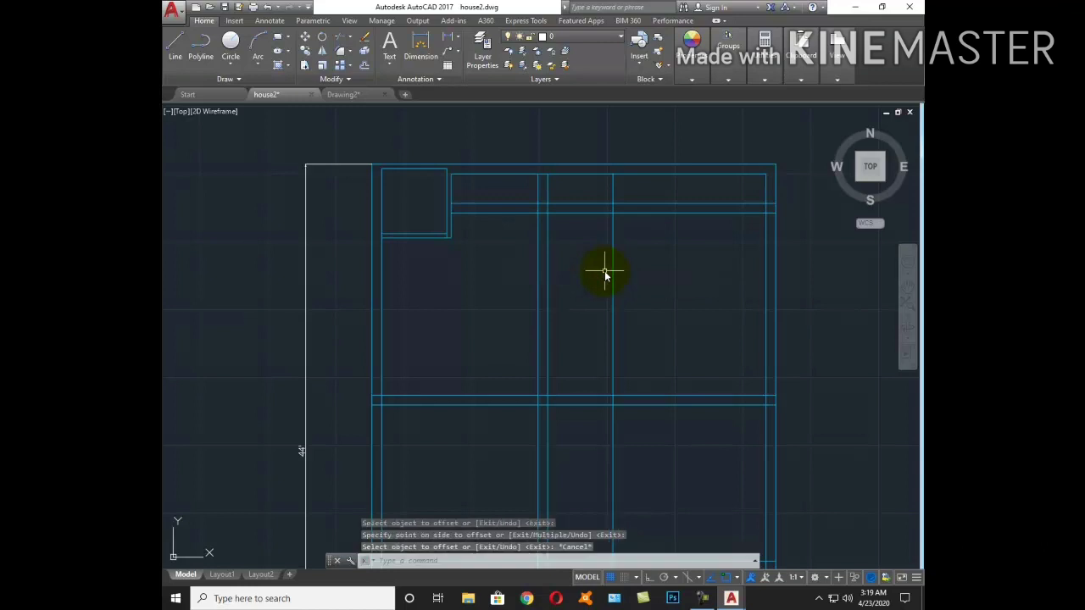
key("Return")
key("Return")
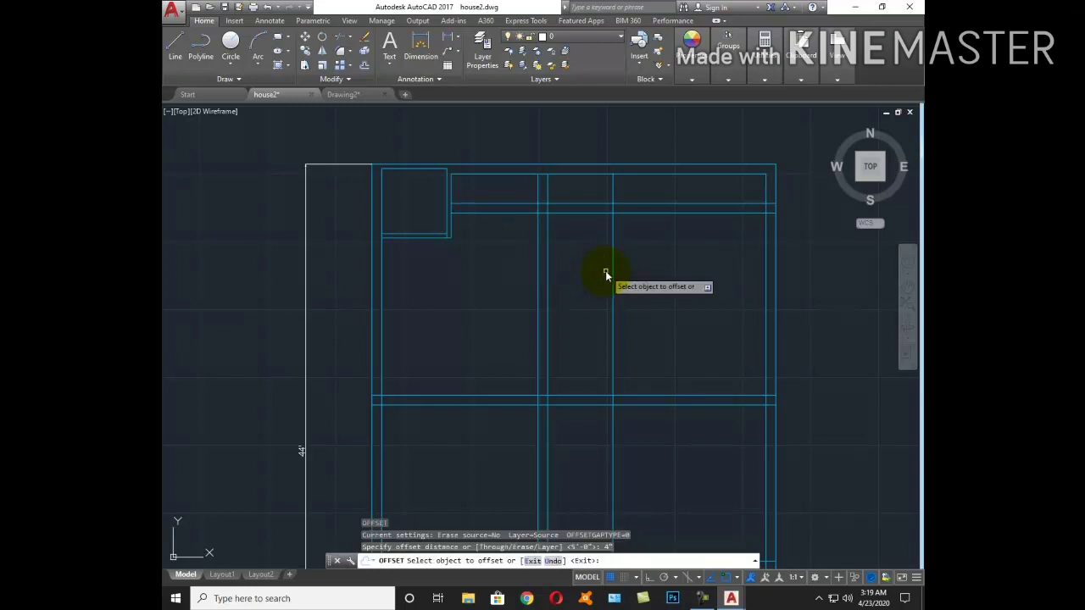
left_click(612, 253)
left_click(635, 257)
key("Escape")
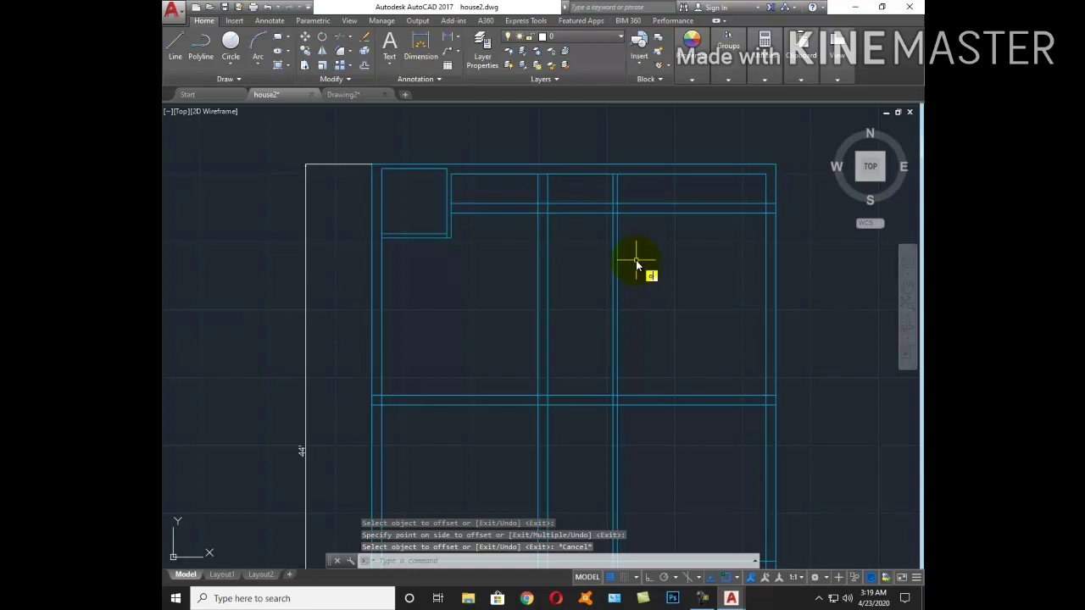
Offset the horizontal wall 5'1" down, then offset that line 4" for a double partition
key("Return")
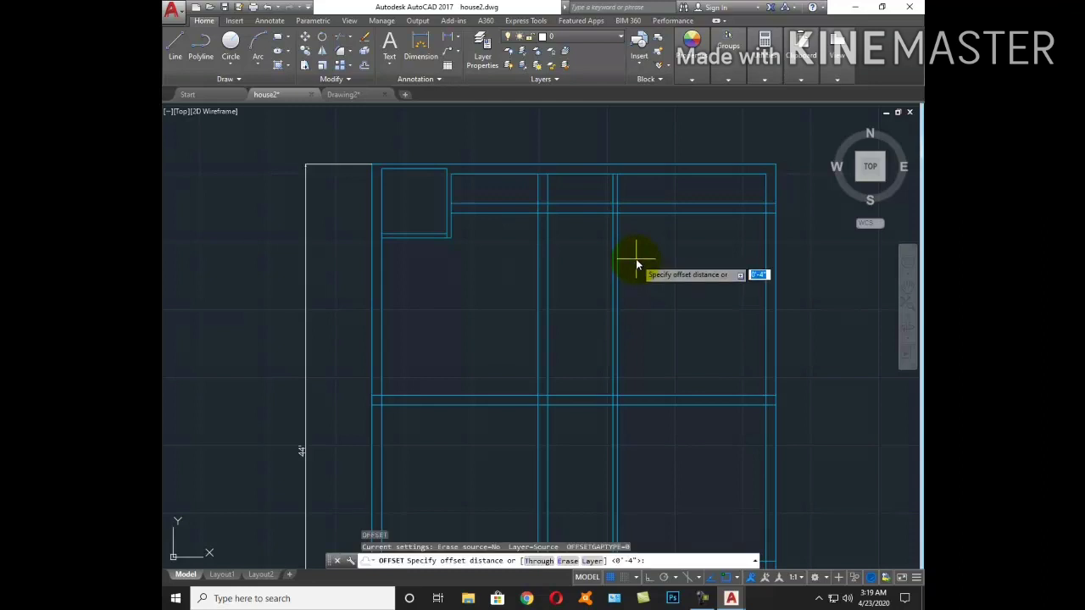
type("1")
key("Return")
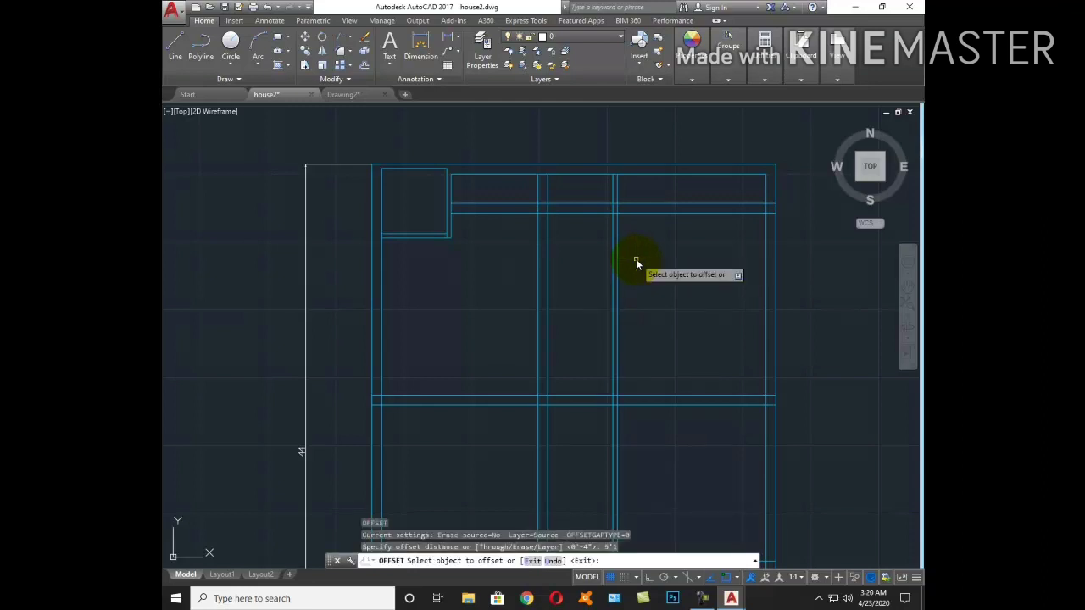
left_click(651, 219)
left_click(649, 259)
key("Escape")
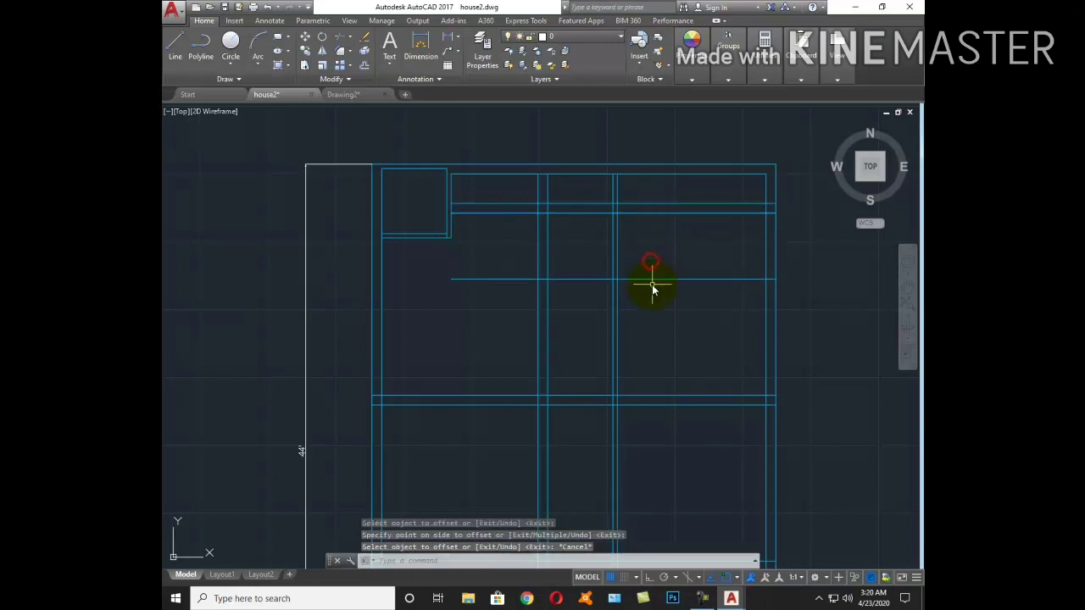
key("Return")
type("4")
key("Return")
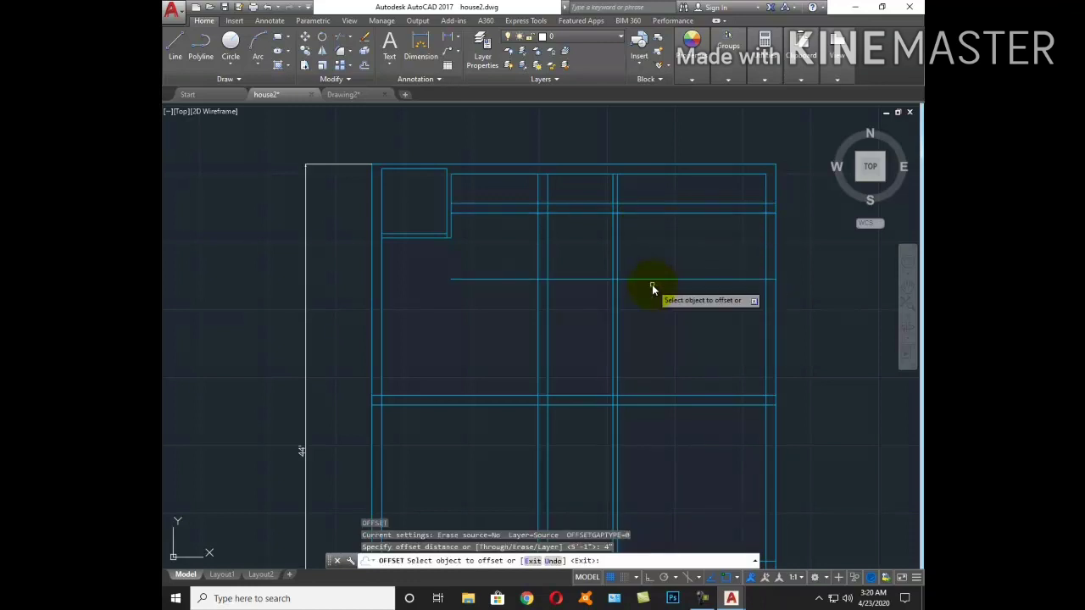
left_click(651, 283)
left_click(649, 314)
key("Escape")
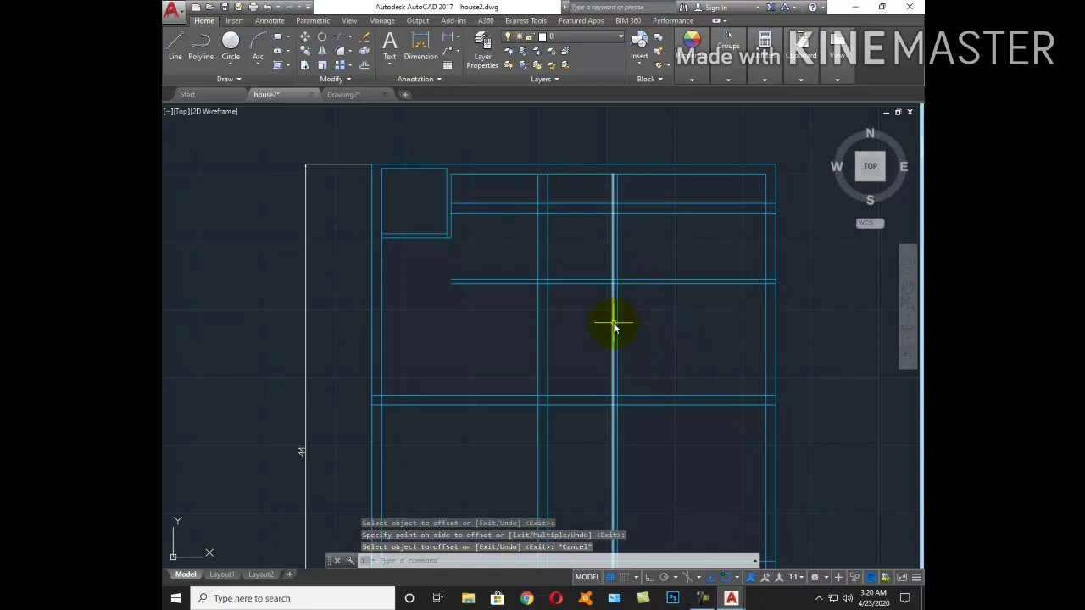
Trim the double partition back to the middle bay's walls and erase the leftover pieces
type("tr")
key("Return")
key("Return")
left_click(683, 289)
left_click(502, 270)
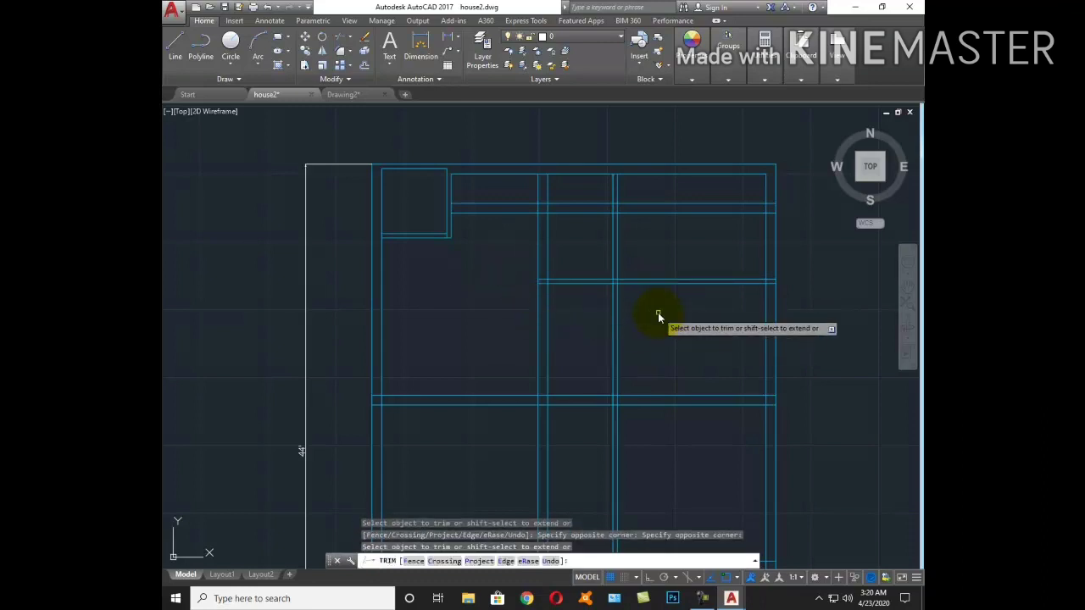
left_click(659, 313)
left_click(630, 254)
key("Escape")
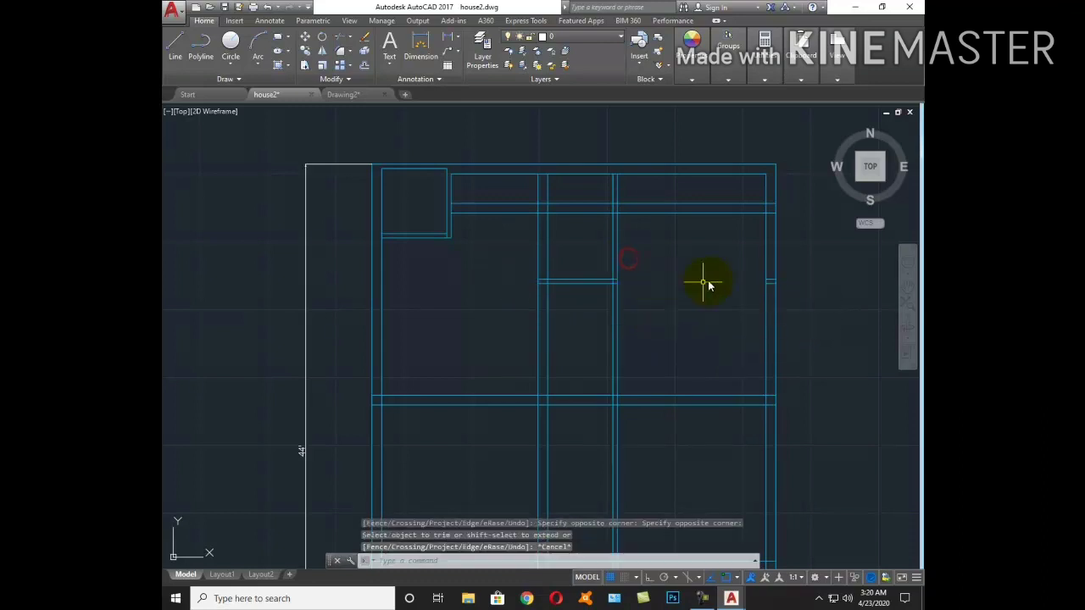
left_click(715, 266)
left_click(831, 325)
type("e")
key("Return")
key("Escape")
Trim away the remaining right end of the double partition line
type("tr")
key("Return")
key("Return")
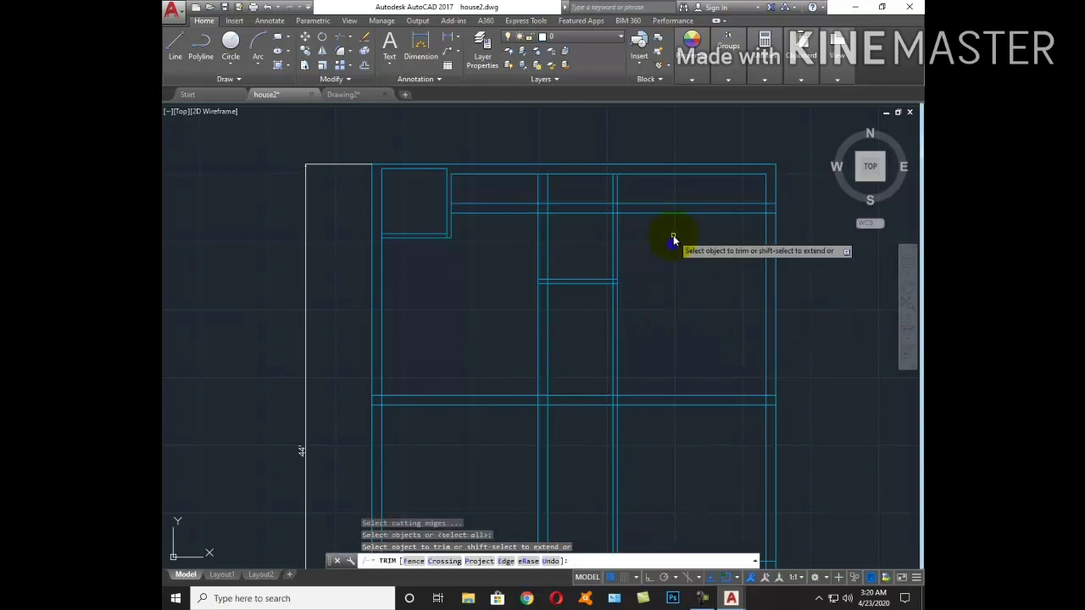
left_click(673, 234)
left_click(652, 195)
key("Escape")
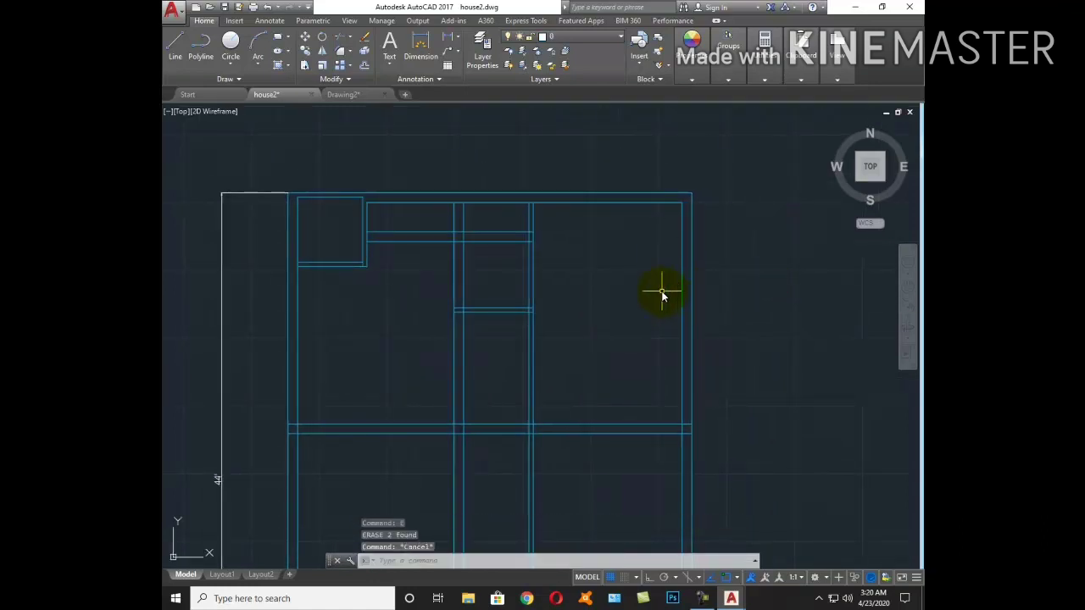
type("tr")
key("Return")
key("Return")
scroll(515, 216, "up", 4)
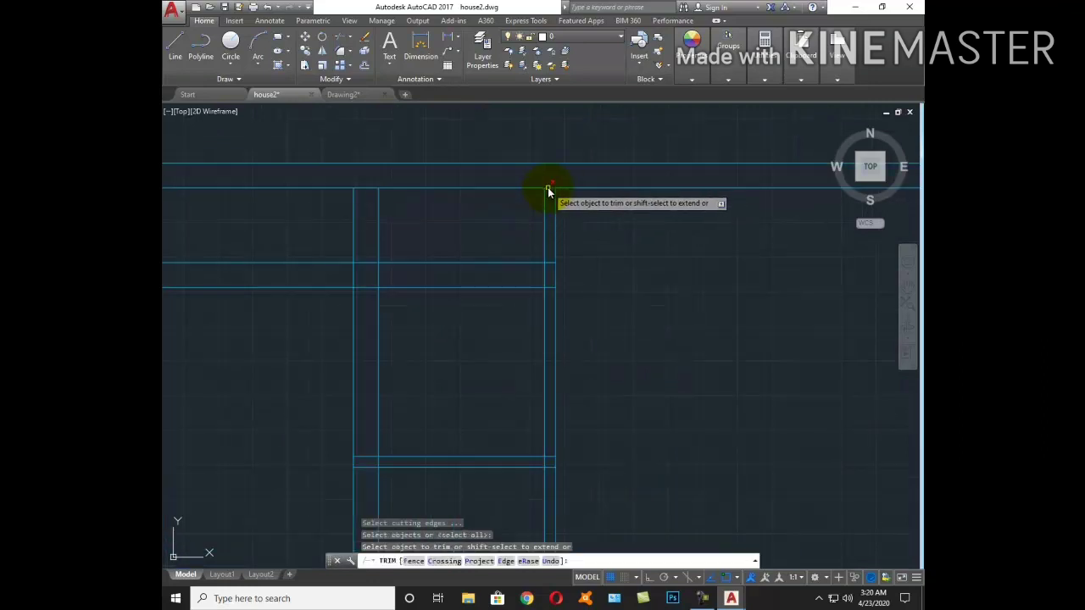
key("Escape")
scroll(600, 265, "down", 3)
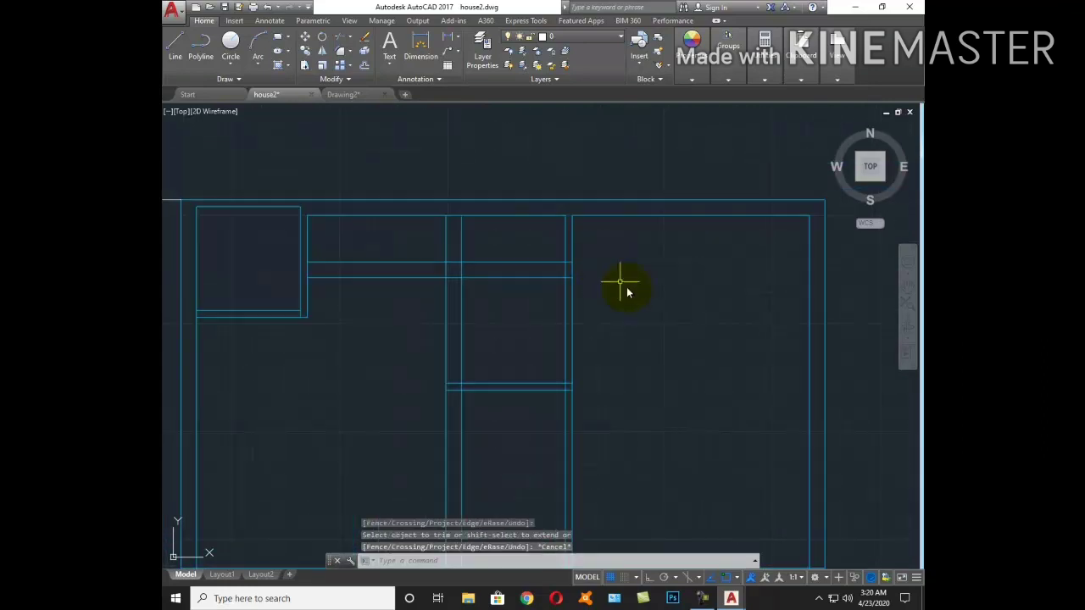
scroll(625, 291, "up", 1)
Offset the right room's top wall 12' down and double that new line
type("o")
key("Return")
type("12")
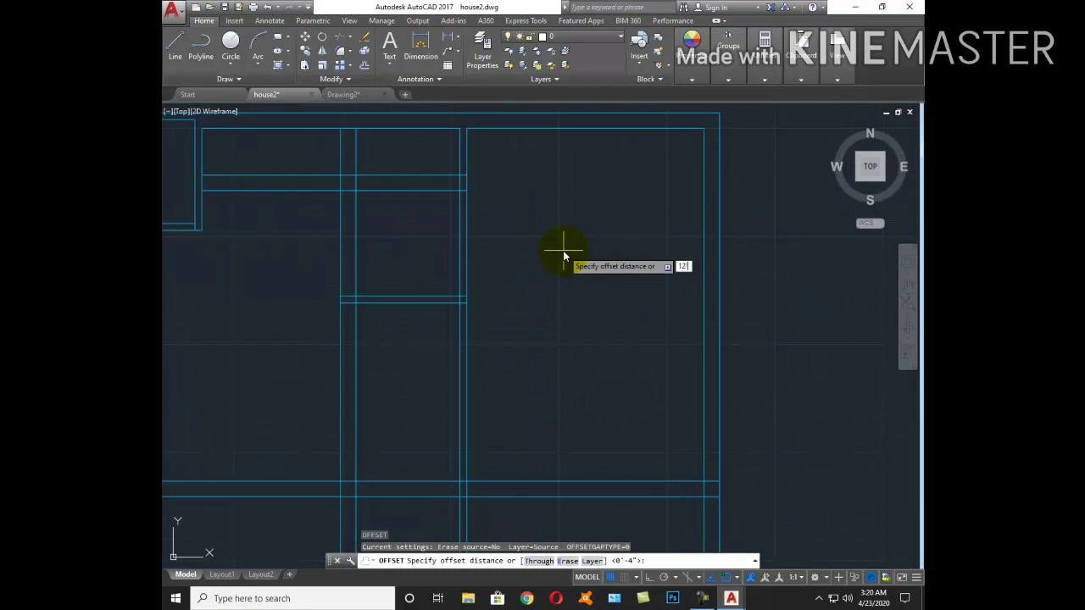
key("Return")
left_click(571, 128)
left_click(573, 233)
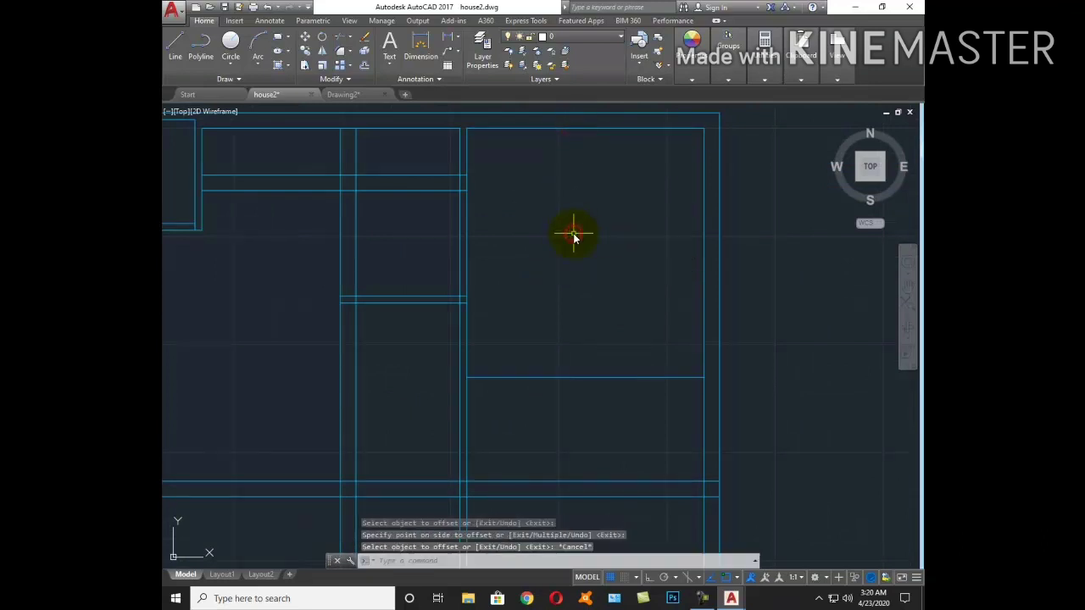
key("Return")
key("Return")
key("Return")
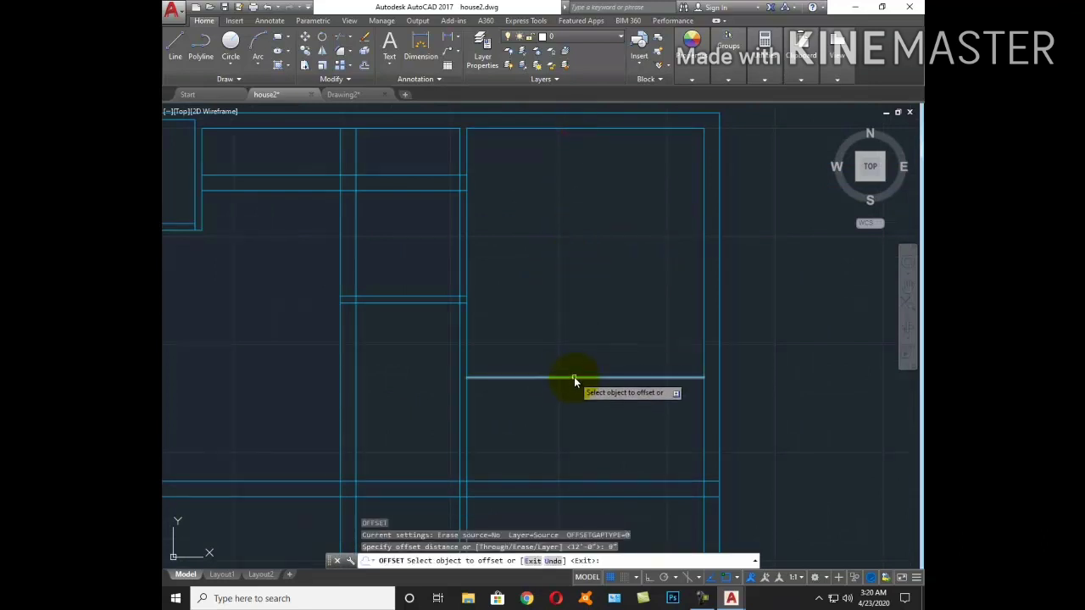
left_click(573, 376)
left_click(567, 418)
key("Escape")
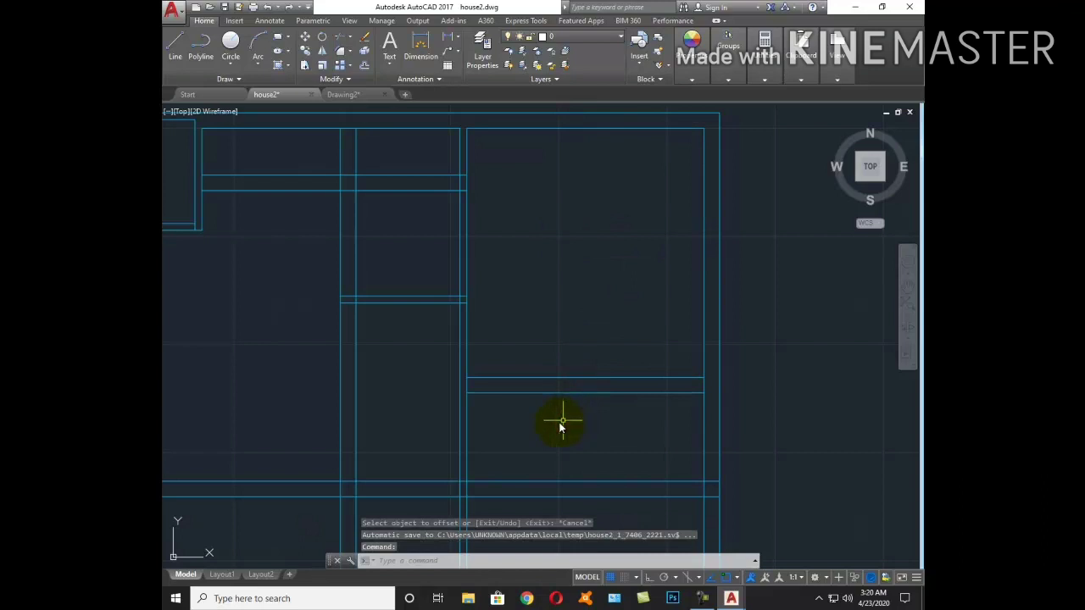
Trim the lower cross wall out of the middle bay and erase it from the right room
mouse_move(551, 423)
middle_mouse_down()
mouse_move(535, 380)
mouse_move(595, 350)
middle_mouse_up()
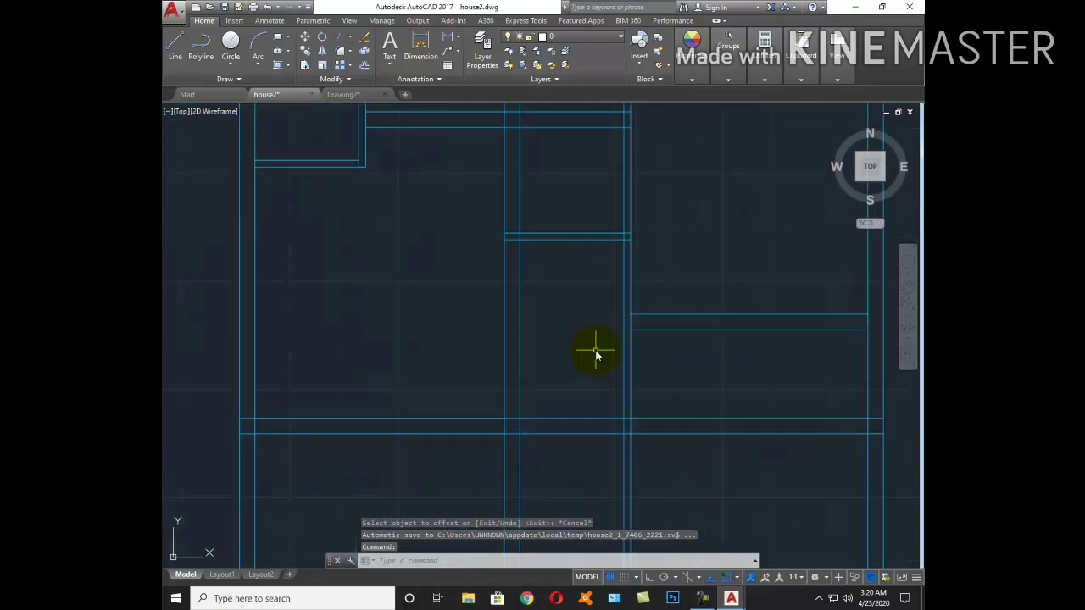
scroll(595, 350, "down", 2)
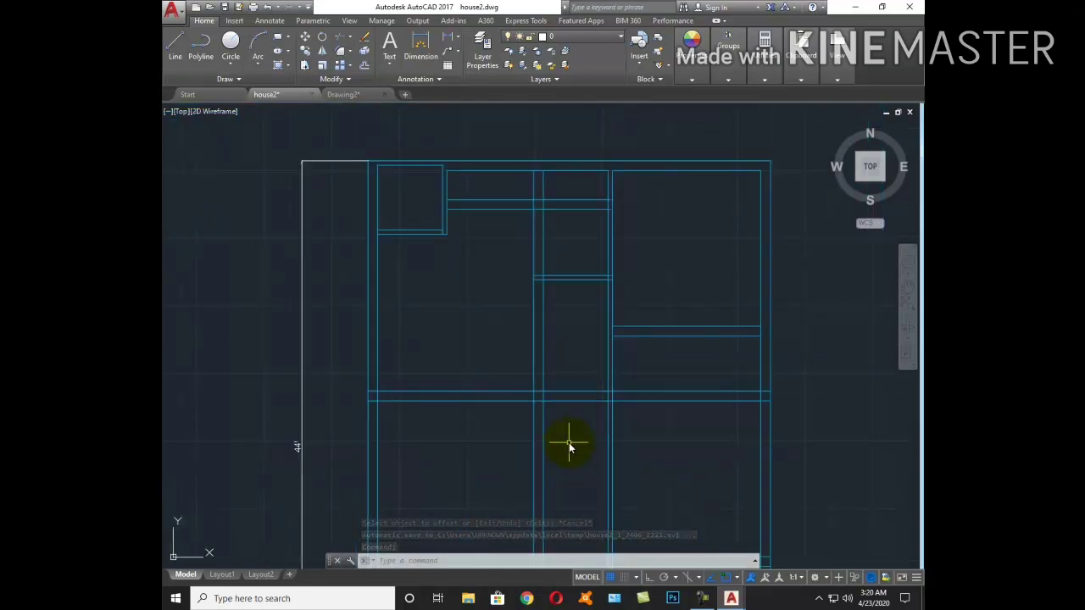
type("tr")
key("Return")
key("Return")
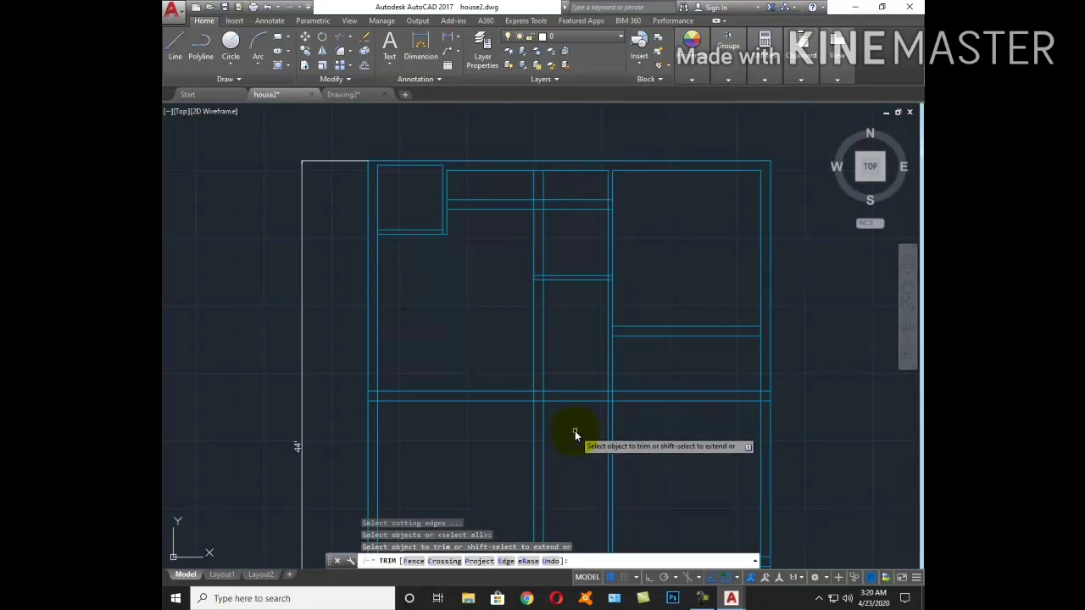
left_click(575, 431)
left_click(557, 366)
key("Escape")
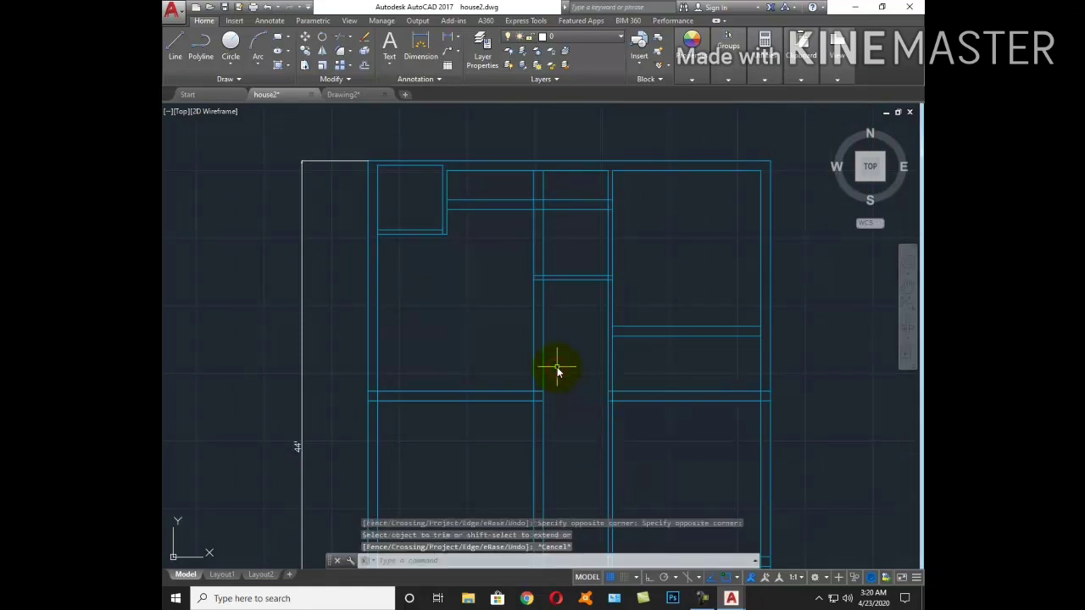
left_click(720, 443)
left_click(685, 371)
type("e")
key("Return")
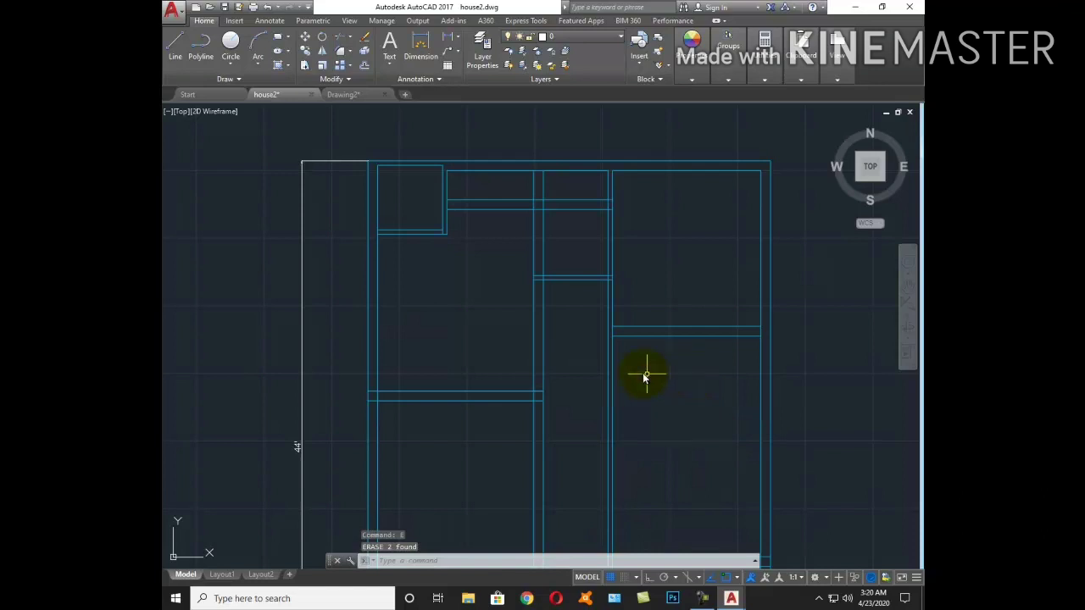
Trim away the vertical wall pieces above the partition
middle_click_drag(607, 335, 666, 424)
scroll(618, 291, "up", 4)
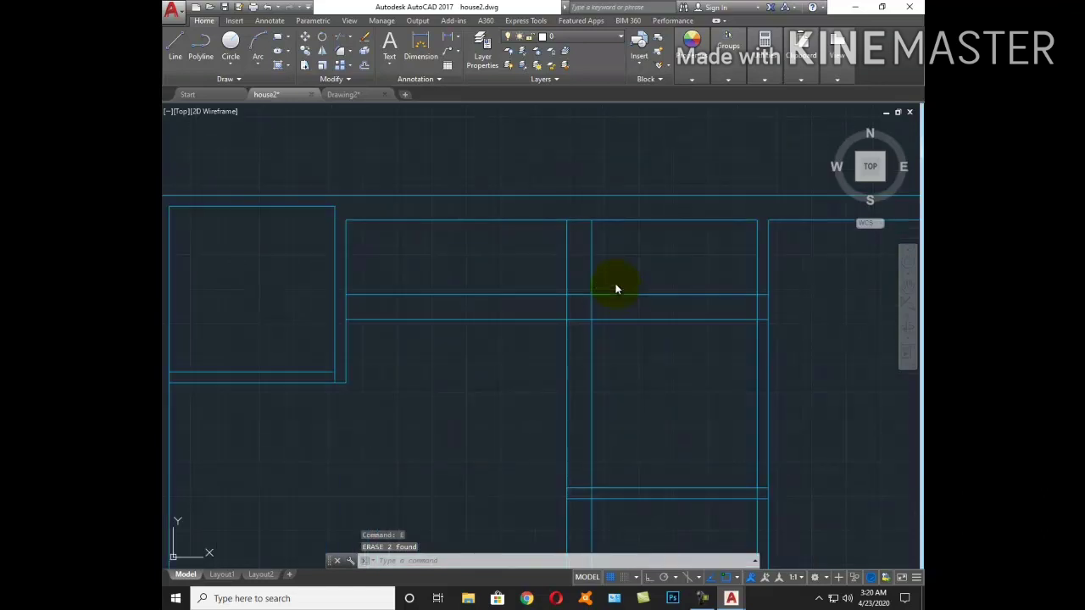
type("tr")
key("Return")
left_click(615, 270)
left_click(535, 252)
key("Escape")
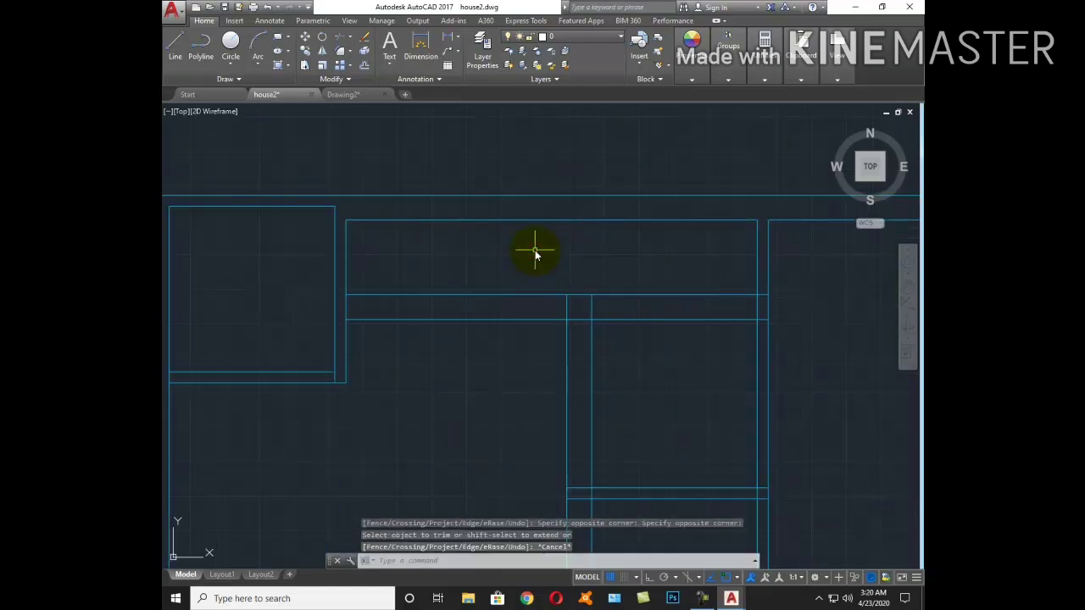
Thicken a horizontal wall line with a 4" offset copy just below it
type("o")
key("Return")
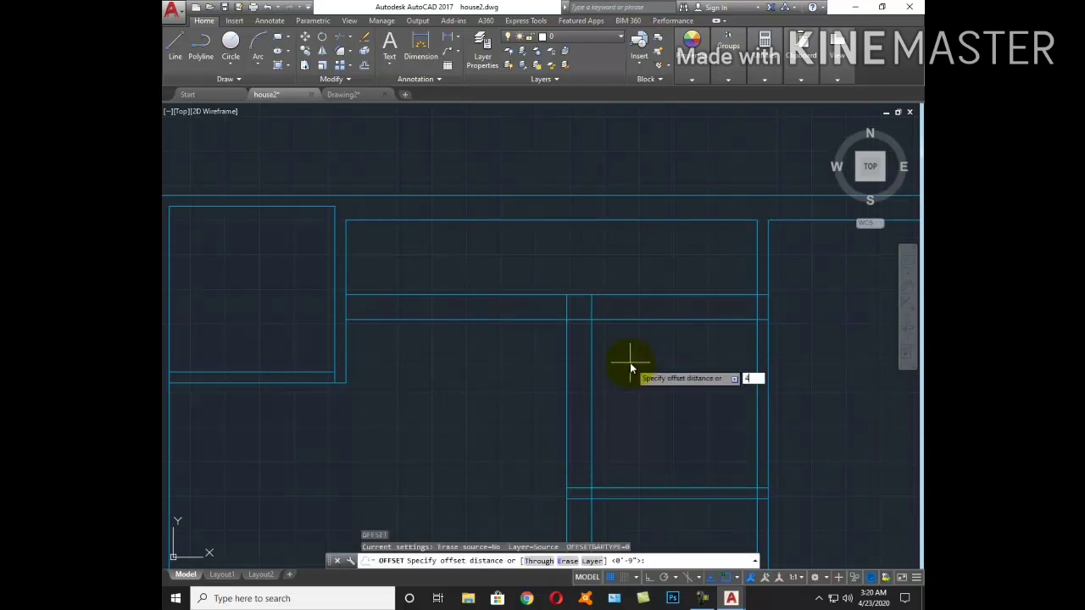
key("Return")
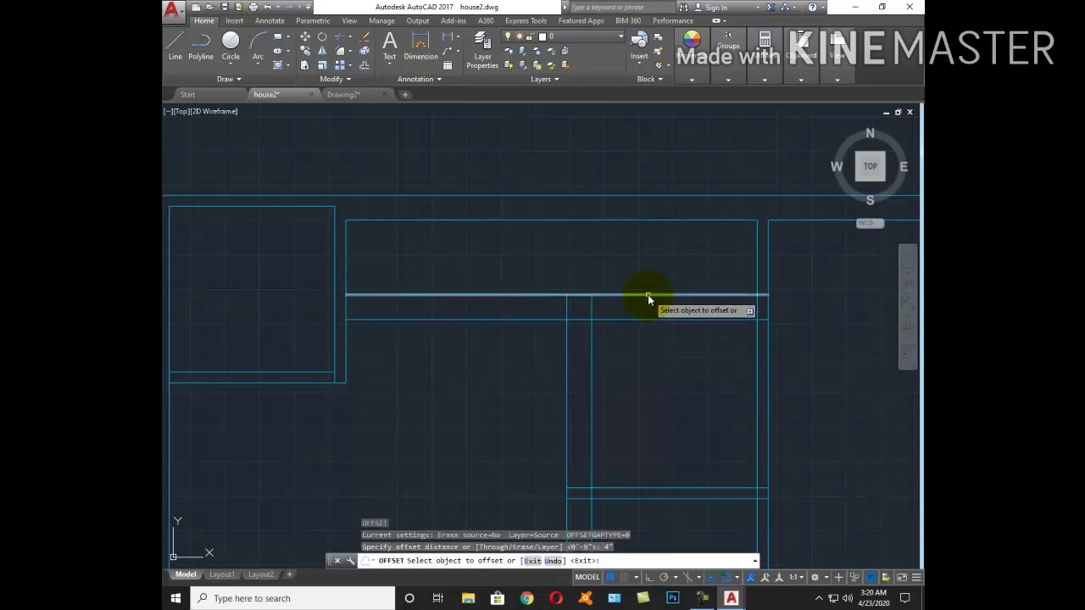
left_click(647, 294)
left_click(646, 327)
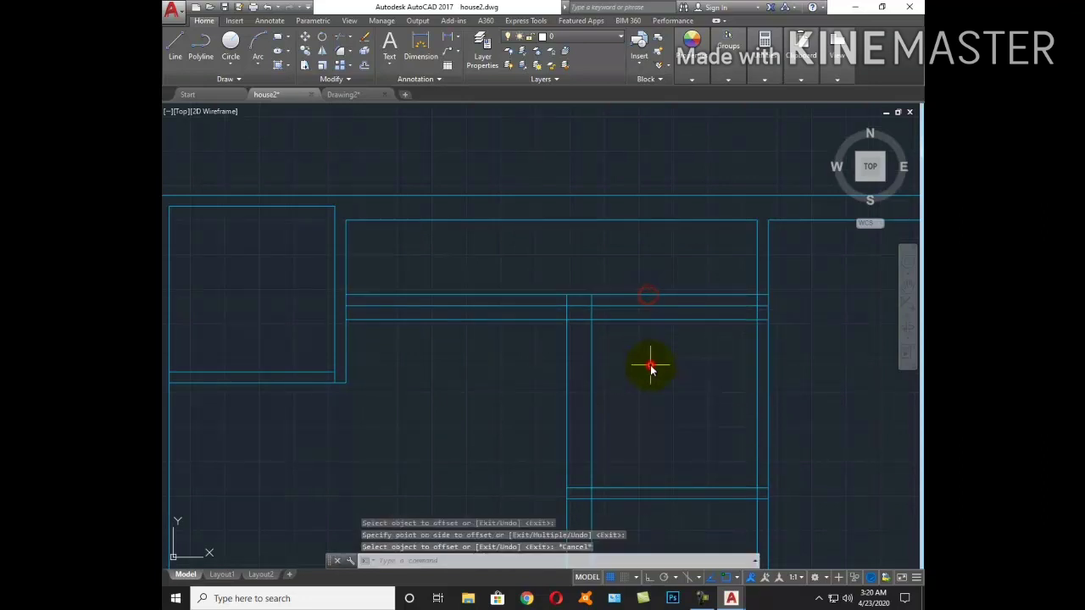
key("Escape")
Erase the stray wall segment and the extra wall line on the right
type("tr")
key("Return")
key("Return")
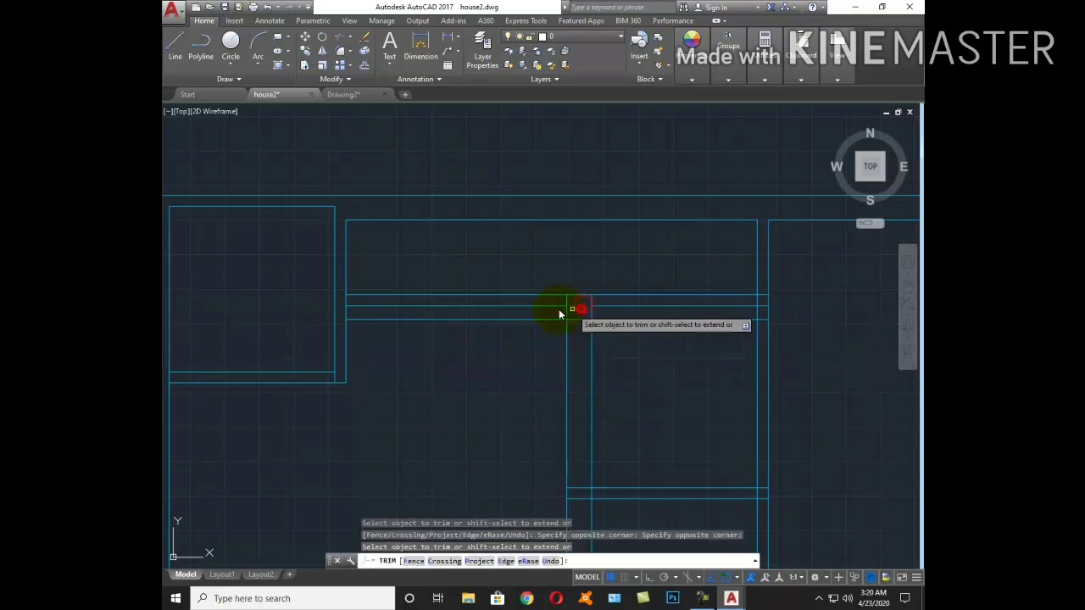
key("Escape")
left_click(544, 306)
type("e")
key("Return")
key("Escape")
left_click(608, 319)
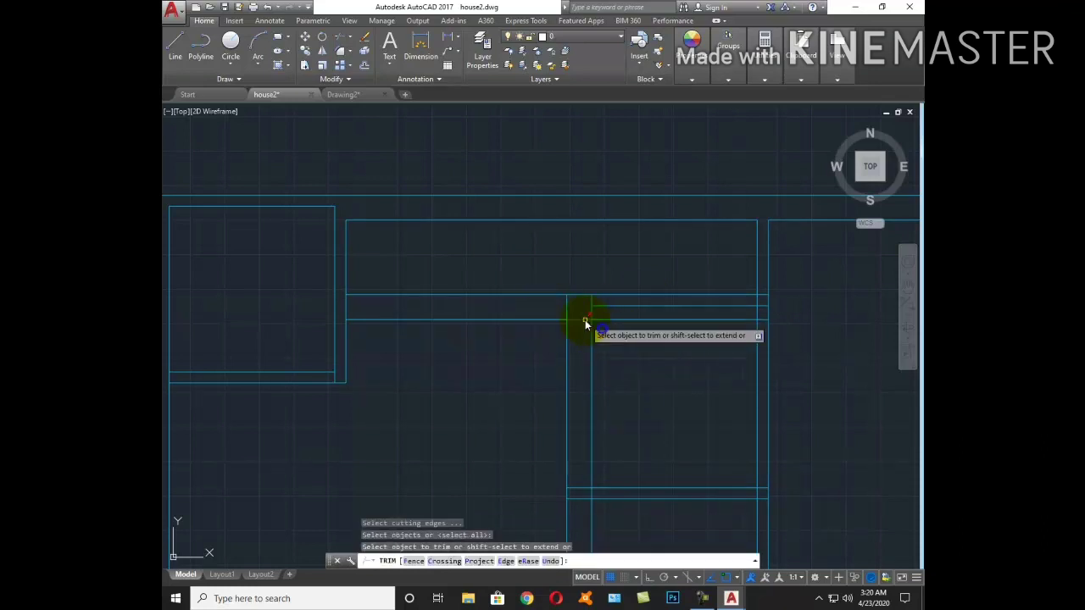
type("e")
Offset a wall line 4" to create a parallel copy
key("Return")
key("Escape")
type("o")
key("Return")
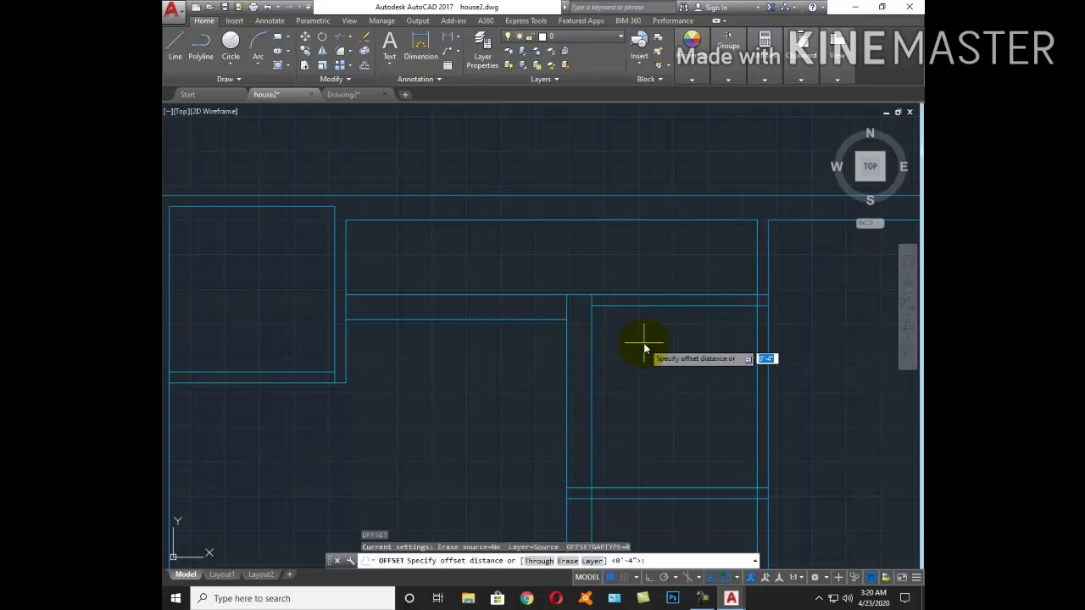
type("4")
key("Return")
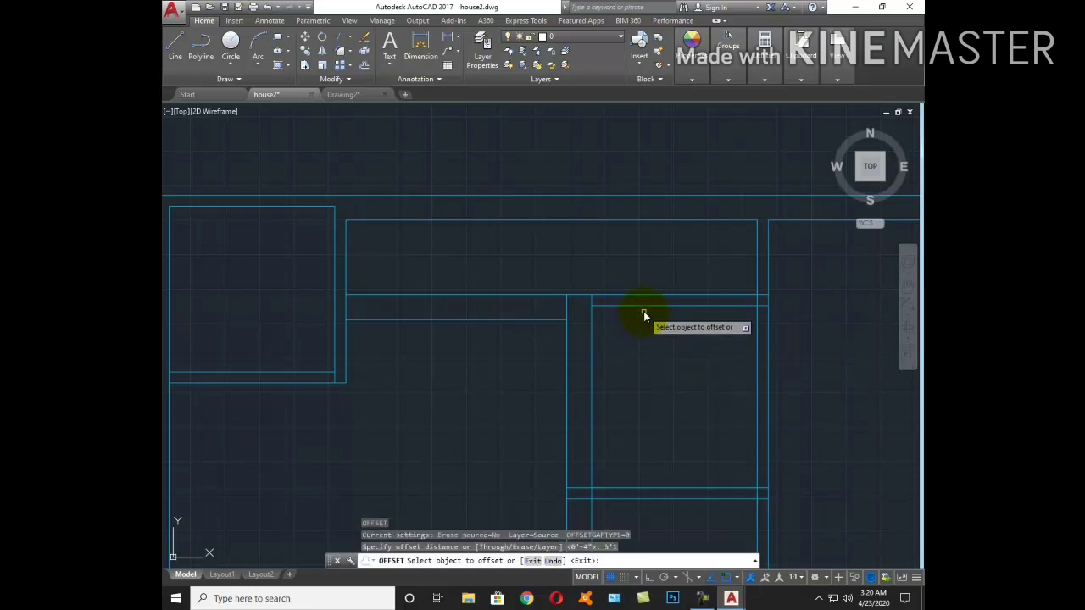
left_click(644, 306)
left_click(638, 369)
key("Escape")
Erase the two extra offset lines in the lower walls
middle_click_drag(656, 458, 660, 358)
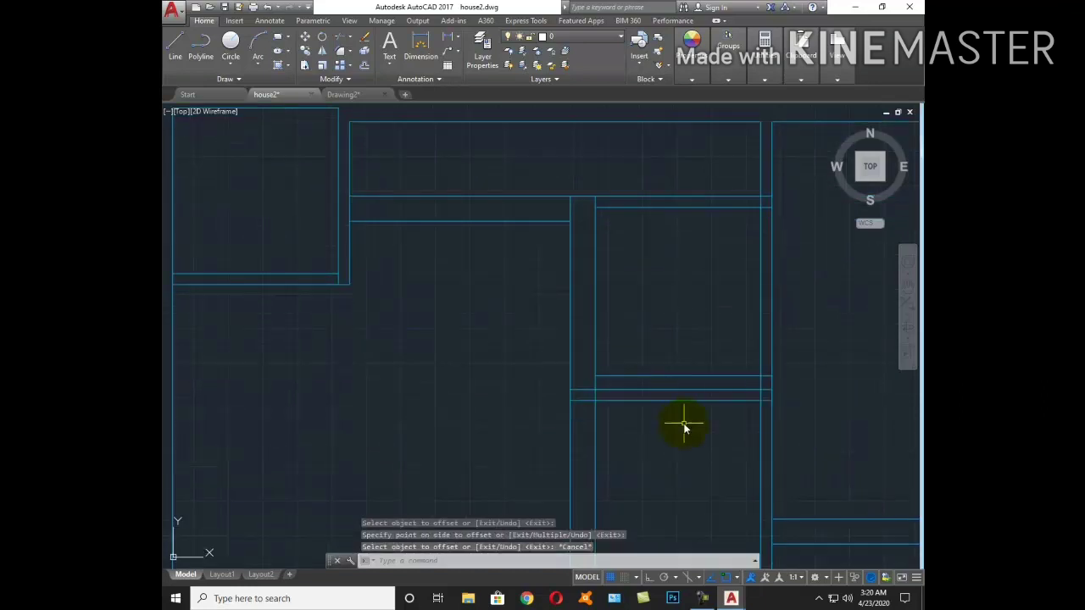
left_click(686, 426)
left_click(671, 382)
type("e")
key("Return")
key("Escape")
Double a wall line with a 4" copy below it
type("o")
key("Return")
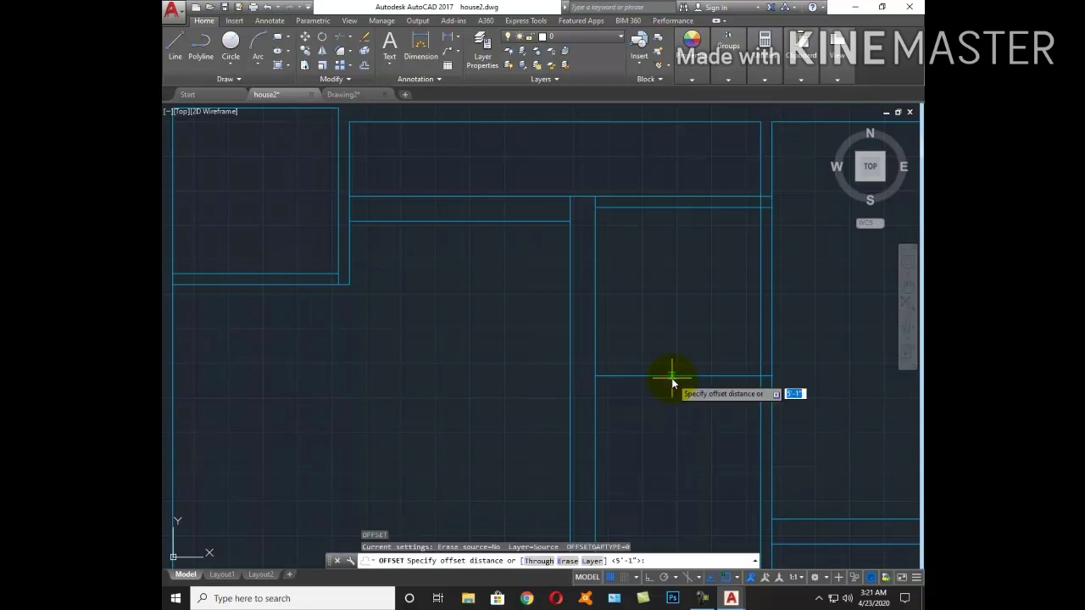
key("Return")
left_click(671, 377)
left_click(673, 405)
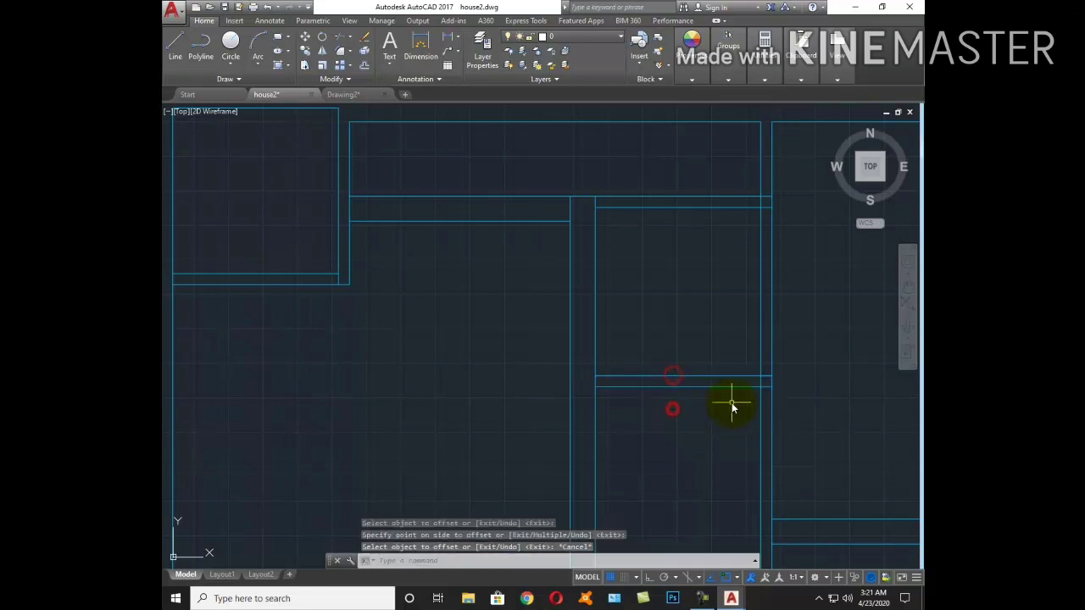
key("Escape")
Trim the overlapping wall ends and the vertical pieces between the wall lines at the junction
type("tr")
key("Return")
key("Return")
scroll(770, 385, "up", 4)
left_click(791, 382)
left_click(773, 338)
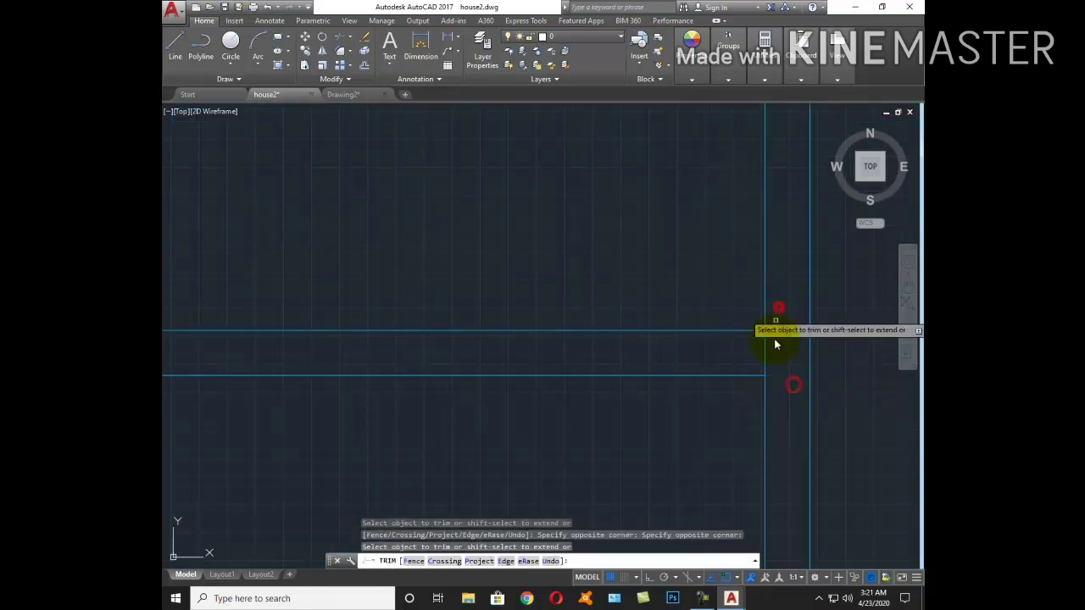
scroll(774, 338, "down", 4)
scroll(766, 371, "up", 1)
left_click(766, 368)
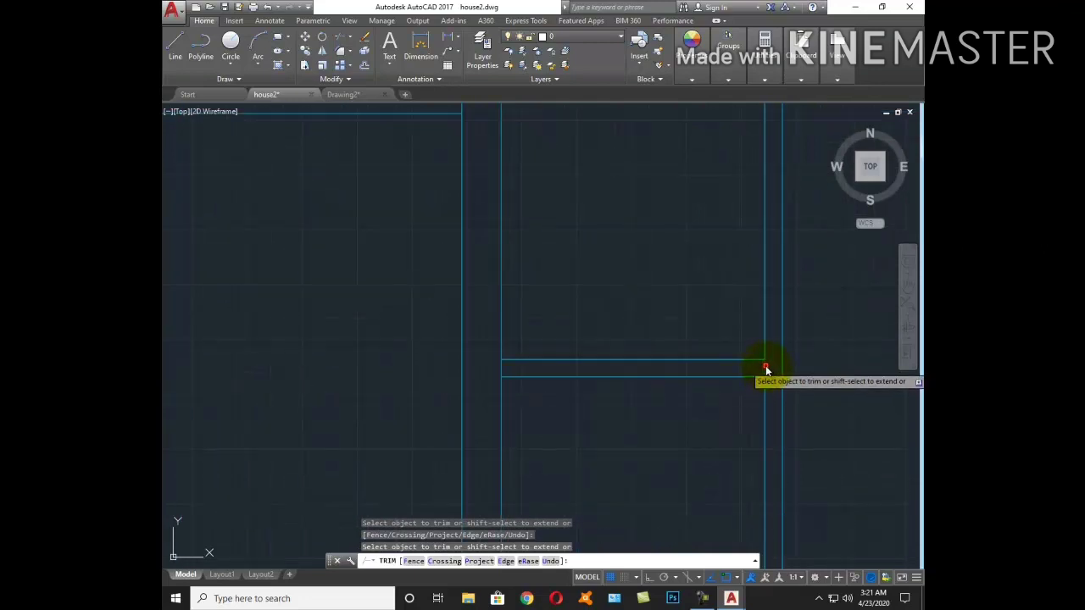
left_click(501, 364)
key("Escape")
Trim the overhanging wall-line ends and the short piece between them for a clean joint
scroll(644, 371, "down", 2)
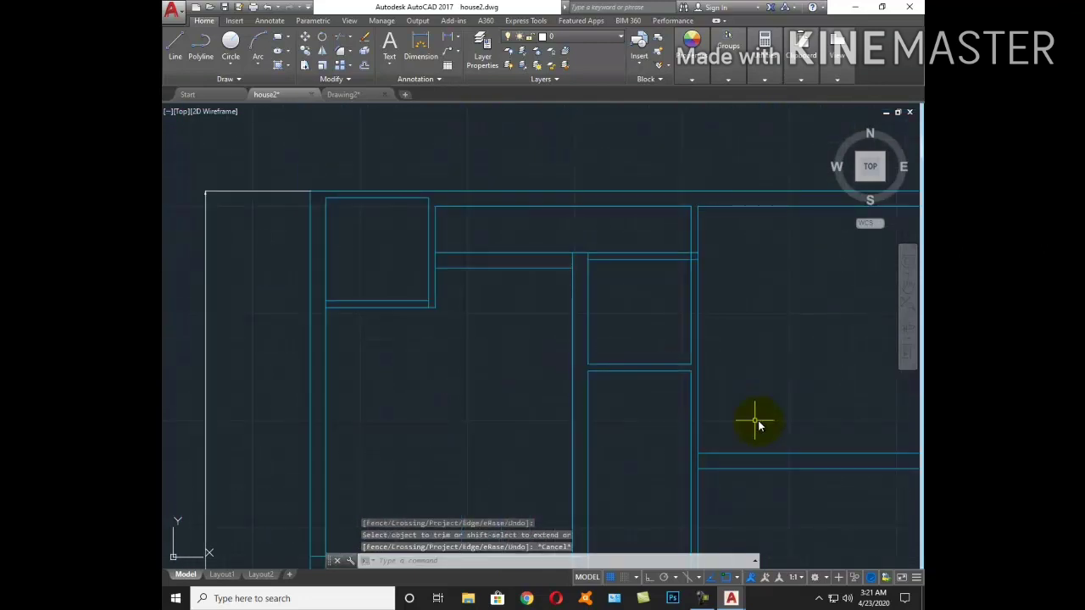
key("Return")
key("Return")
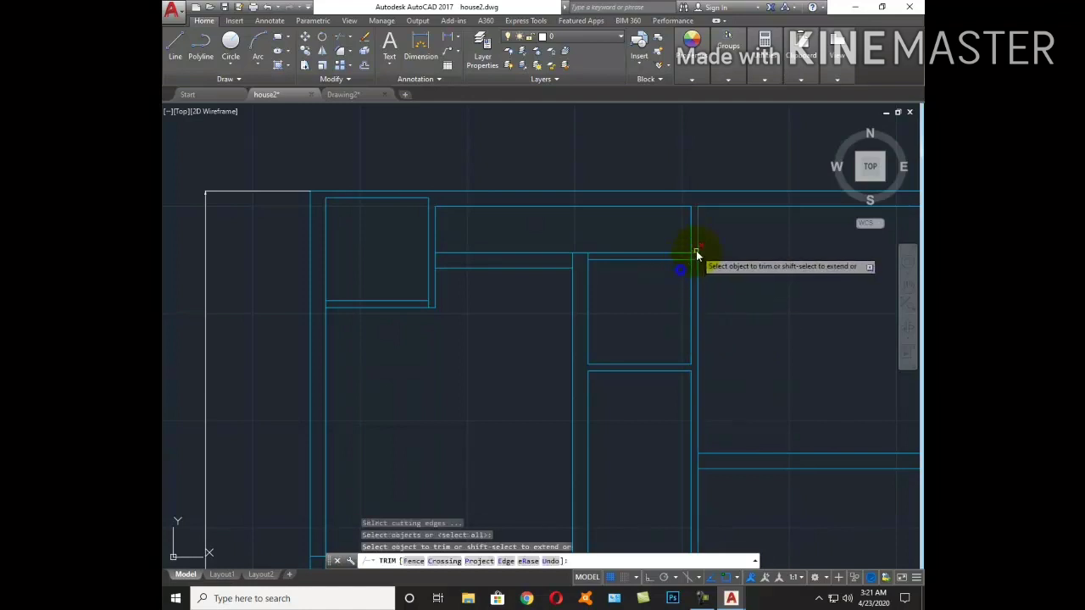
scroll(696, 254, "up", 3)
left_click(695, 289)
left_click(680, 255)
left_click(671, 277)
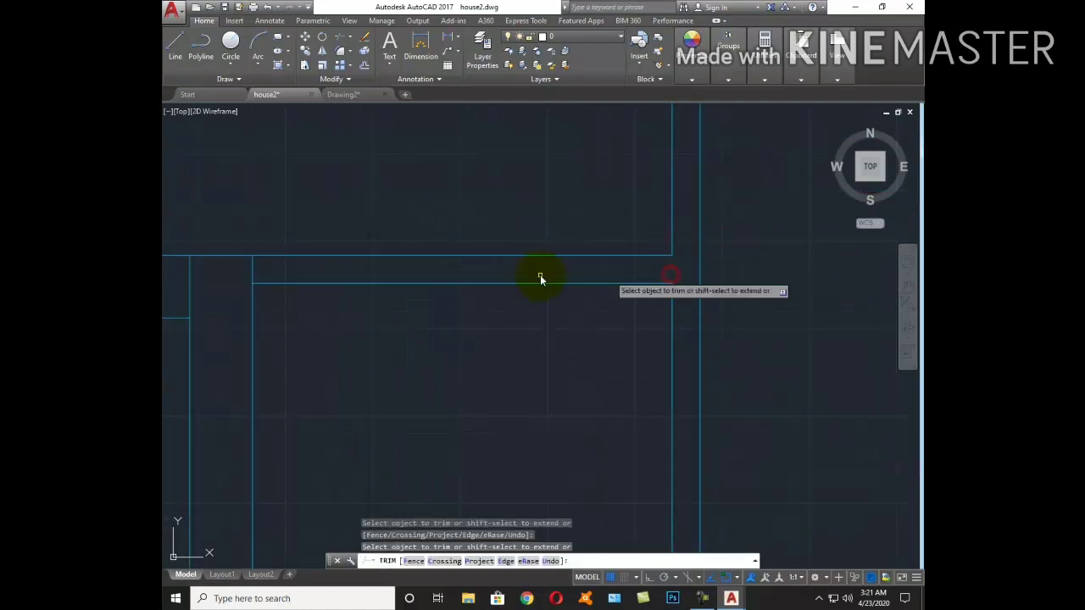
left_click(249, 267)
left_click(249, 268)
scroll(436, 300, "down", 4)
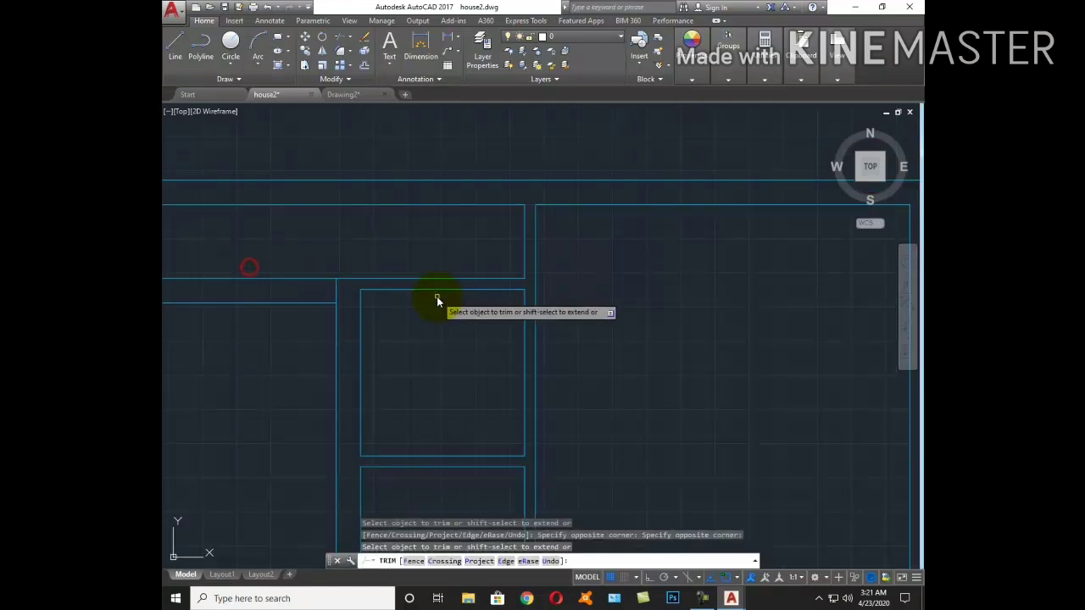
key("Escape")
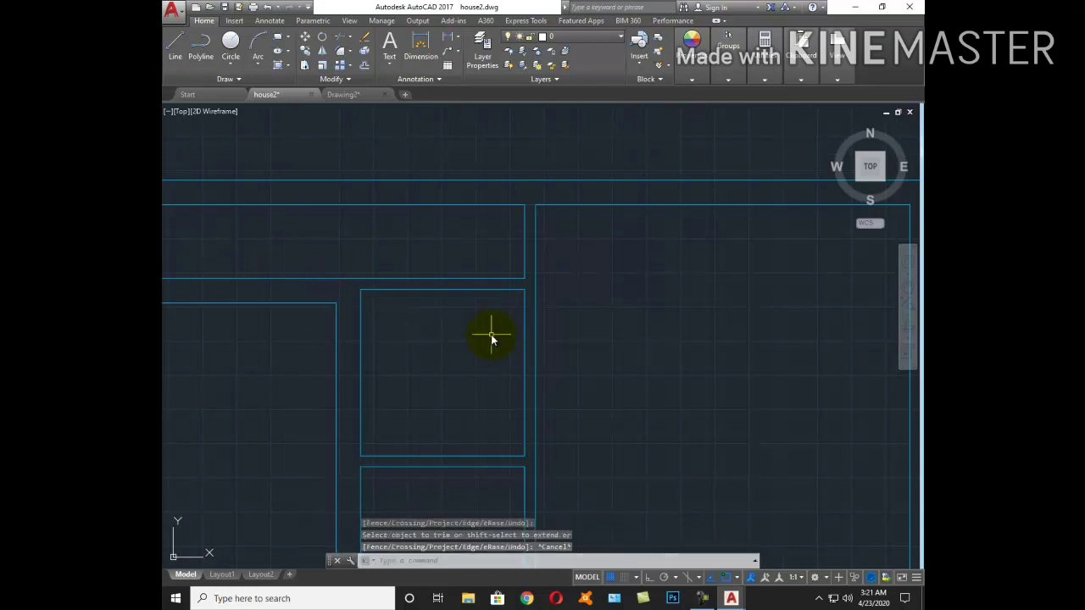
scroll(515, 335, "down", 2)
scroll(515, 335, "down", 4)
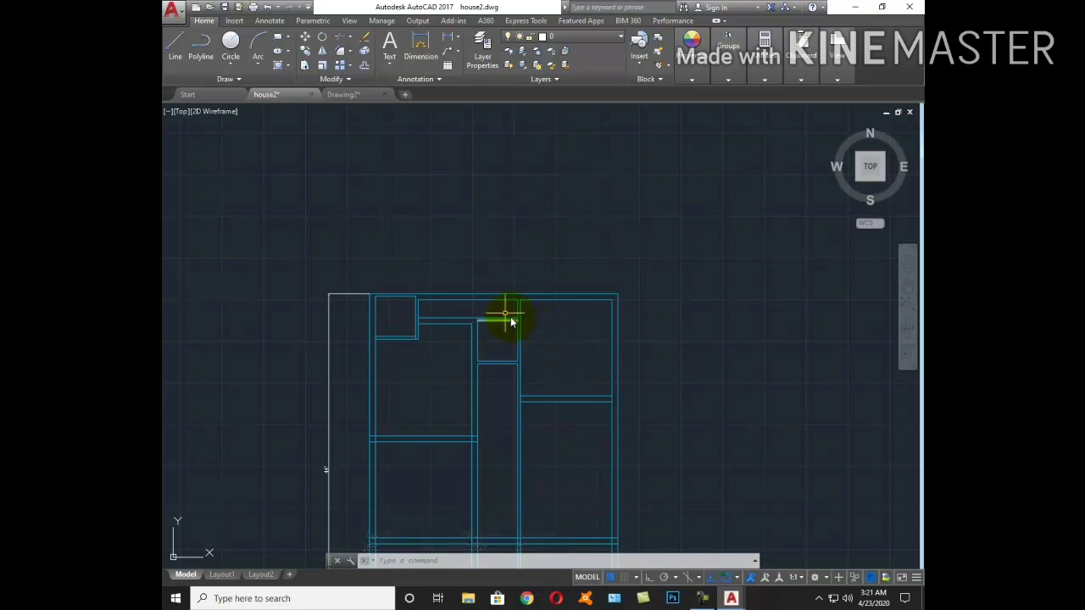
Offset the top wall line inward at the default distance to form its inner line
scroll(472, 301, "up", 4)
type("o")
key("Return")
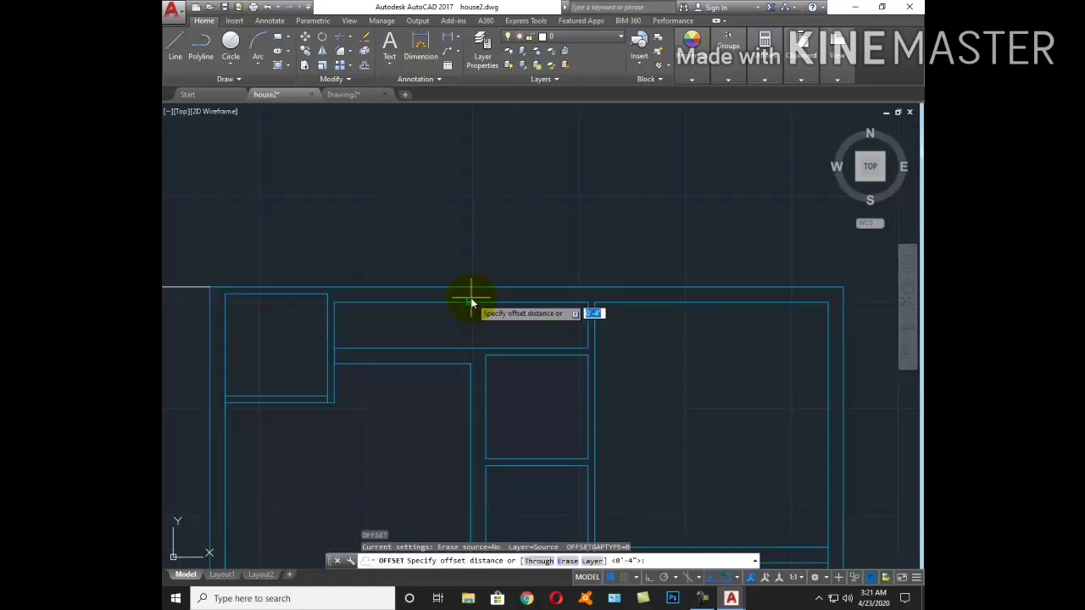
key("Return")
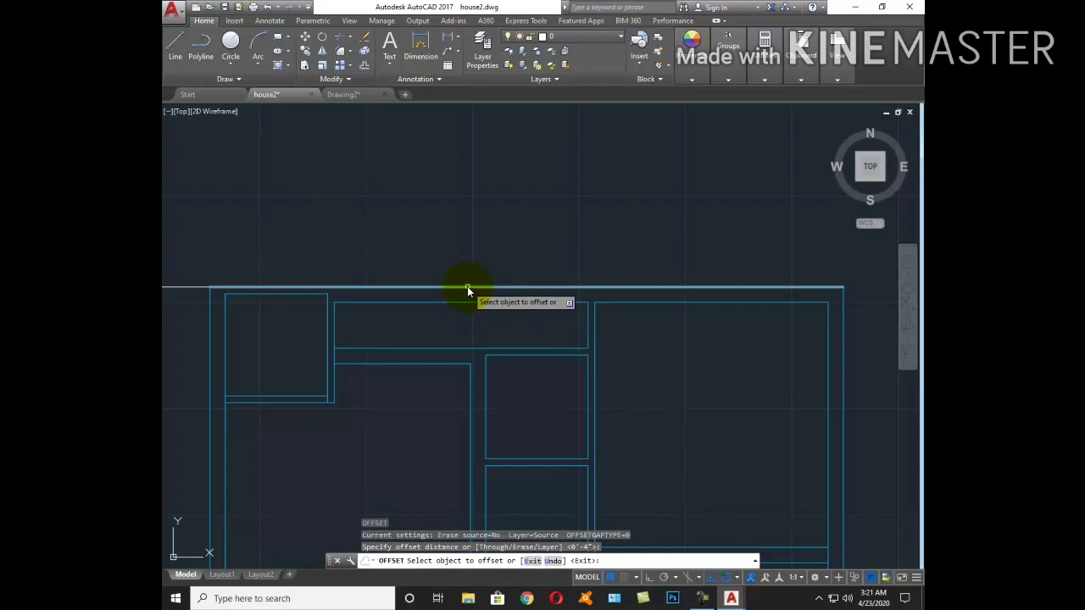
left_click(467, 286)
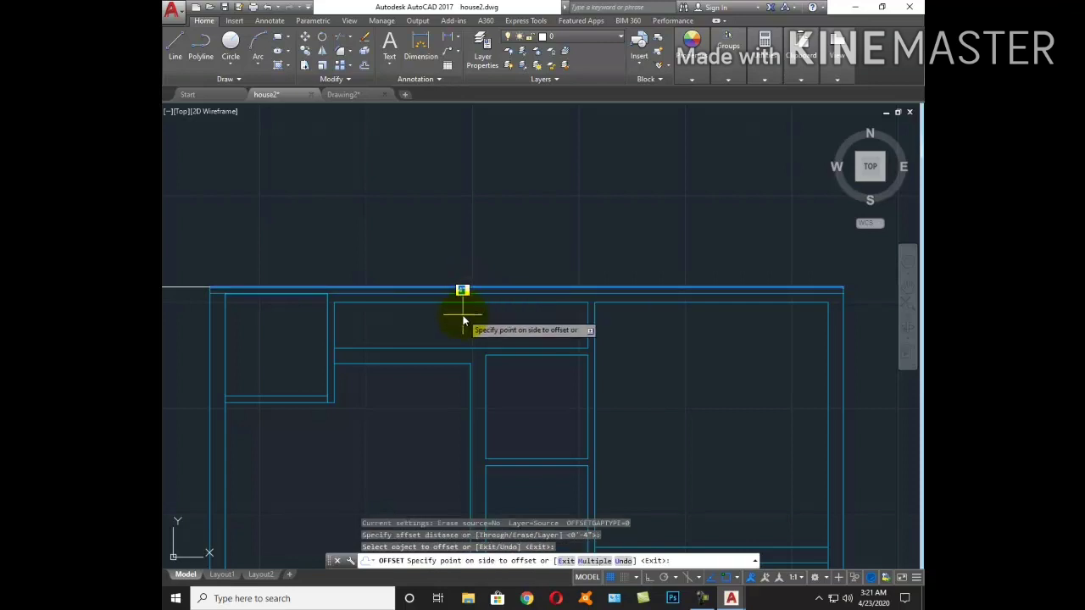
left_click(450, 315)
key("Escape")
Grip-stretch the top wall line's left end, then start TRIM and cancel it
scroll(328, 296, "up", 3)
left_click(364, 286)
scroll(407, 322, "down", 5)
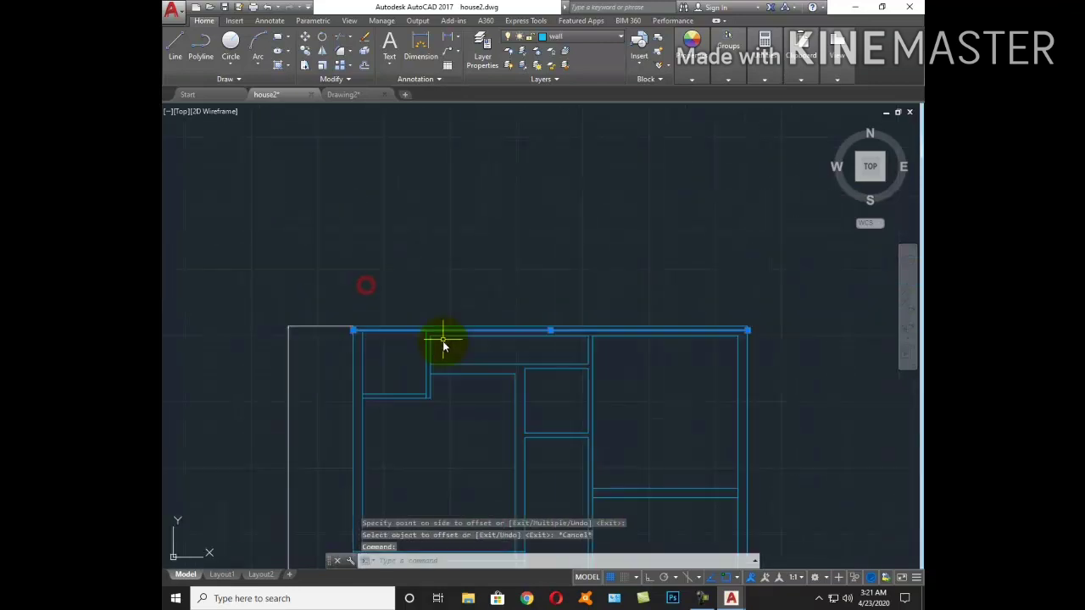
left_click(354, 330)
scroll(424, 336, "up", 3)
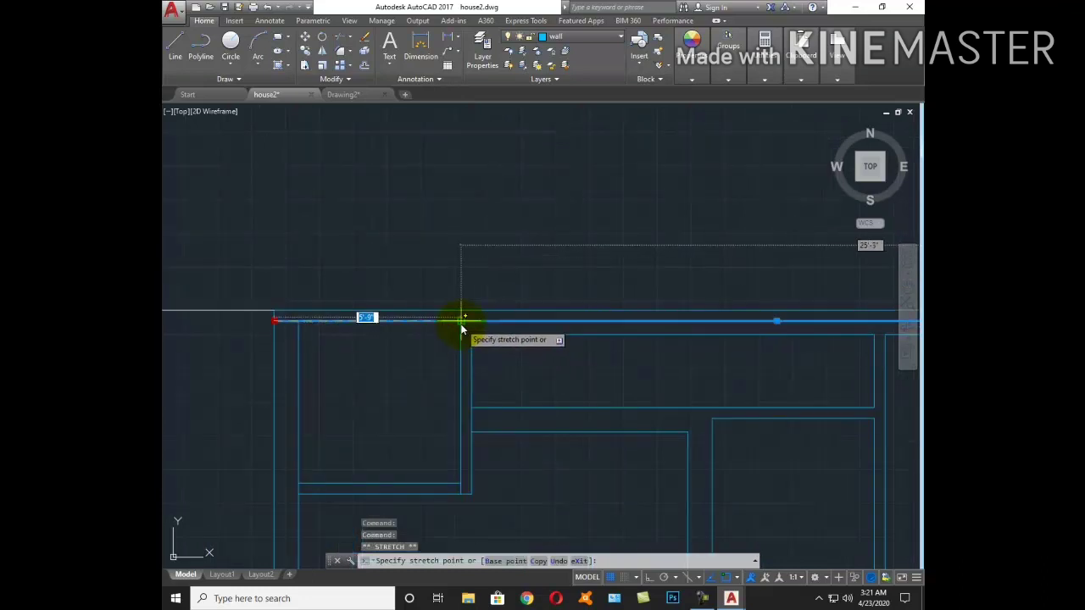
scroll(467, 354, "down", 5)
scroll(634, 375, "up", 5)
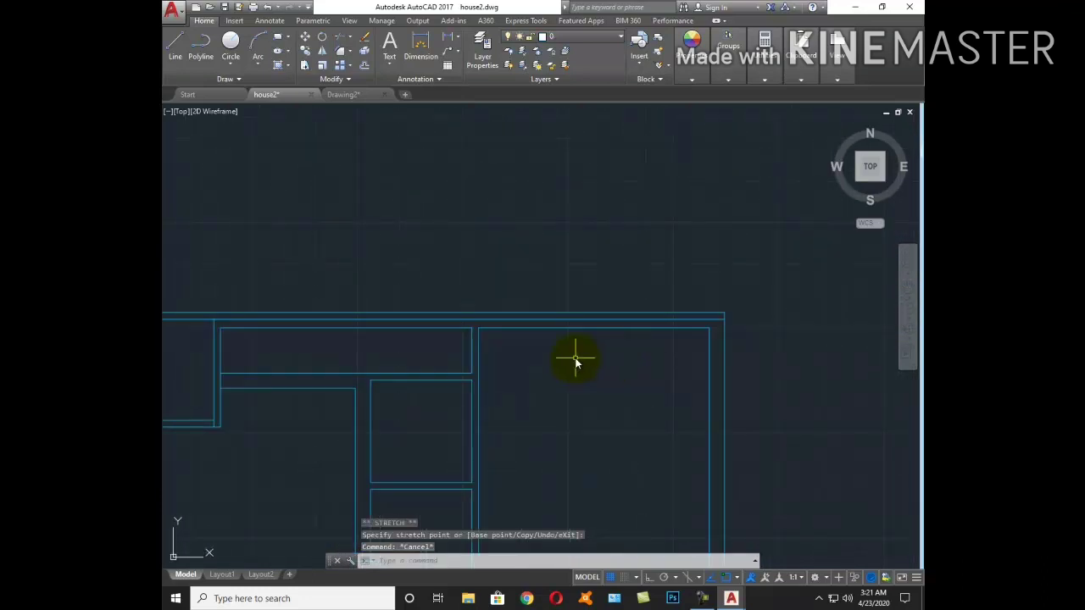
type("tr")
key("Return")
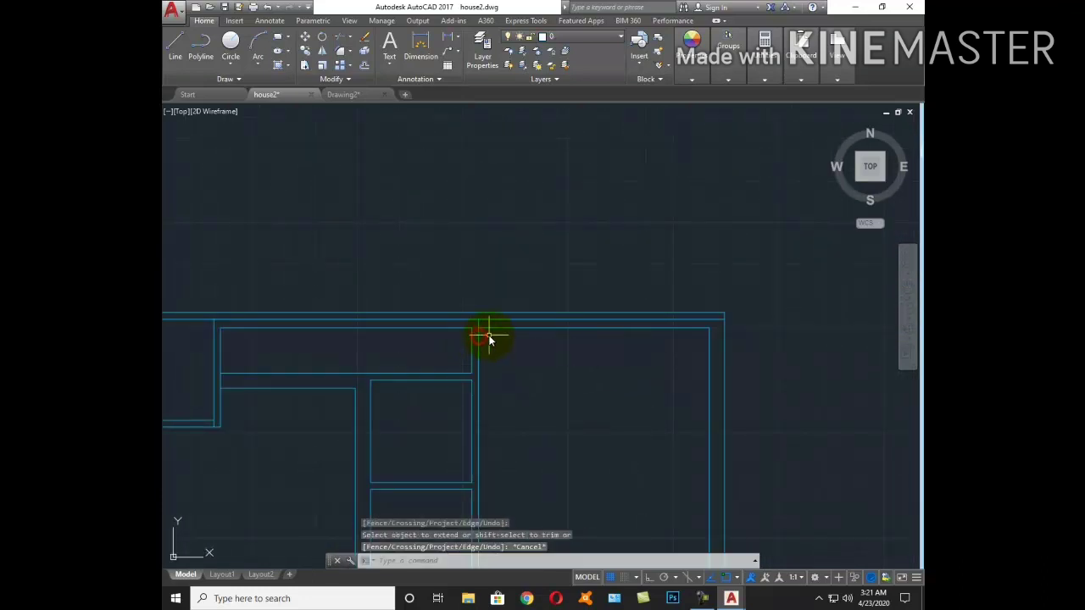
key("Return")
key("Escape")
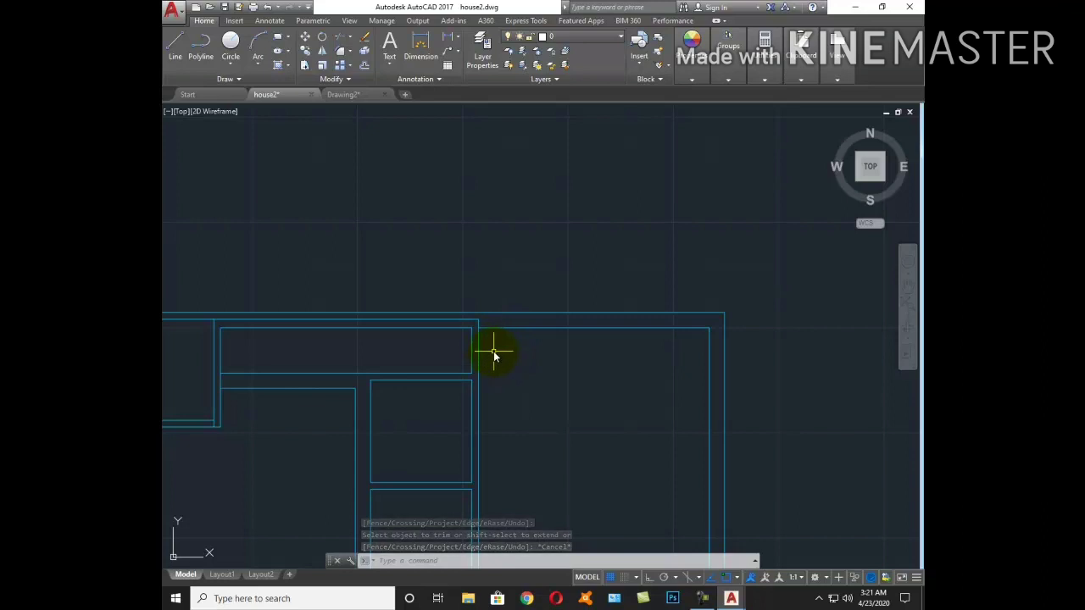
Pan back to the top wall area and start ERASE on the stray line
middle_click_drag(494, 356, 552, 344)
type("e")
key("Return")
Erase the stray wall line and extend the right and inner vertical wall lines to the top wall
left_click(553, 340)
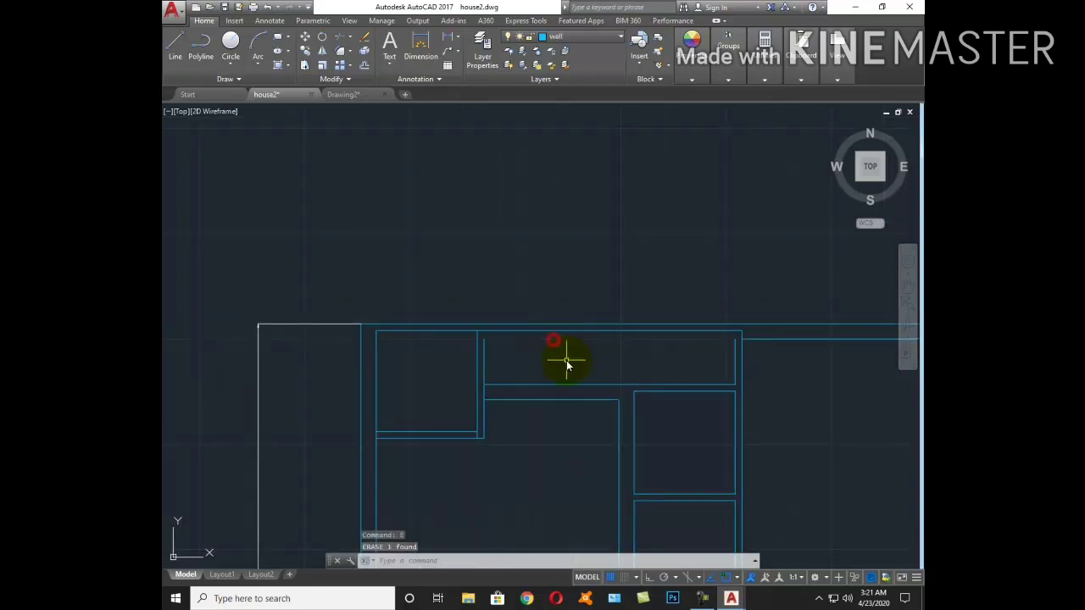
key("Return")
type("ex")
key("Return")
key("Return")
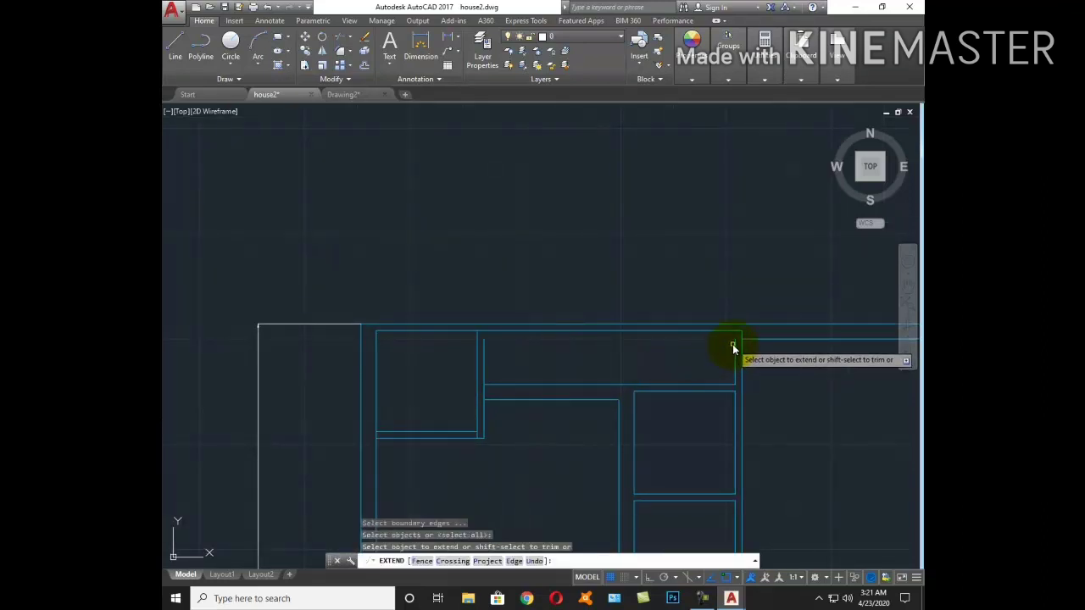
left_click(734, 347)
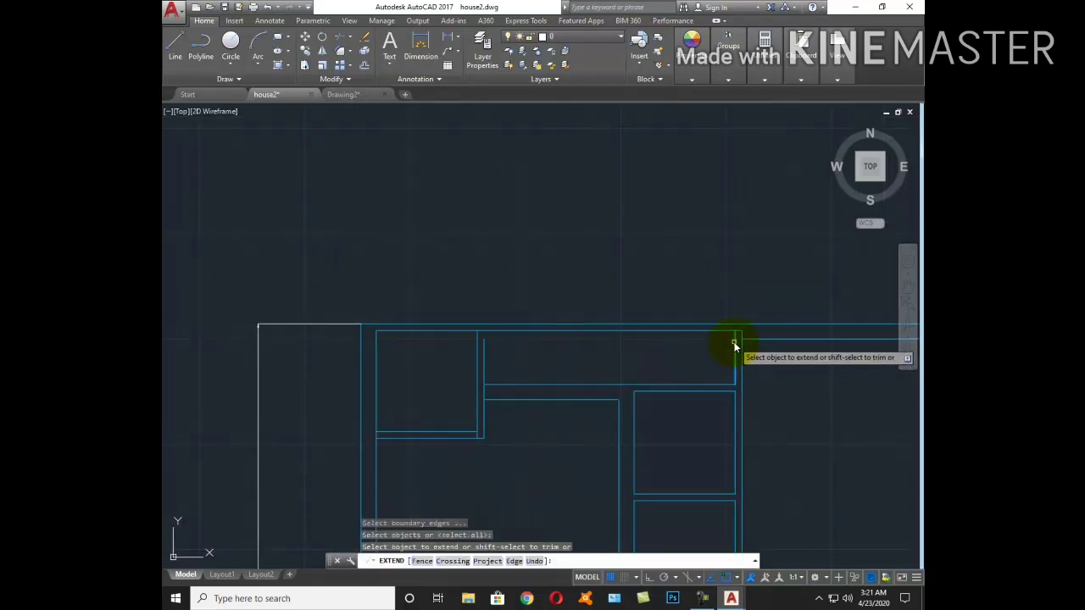
left_click(483, 343)
Trim a short leftover wall piece using all lines as cutting edges
key("Return")
type("tr")
key("Return")
right_click(521, 374)
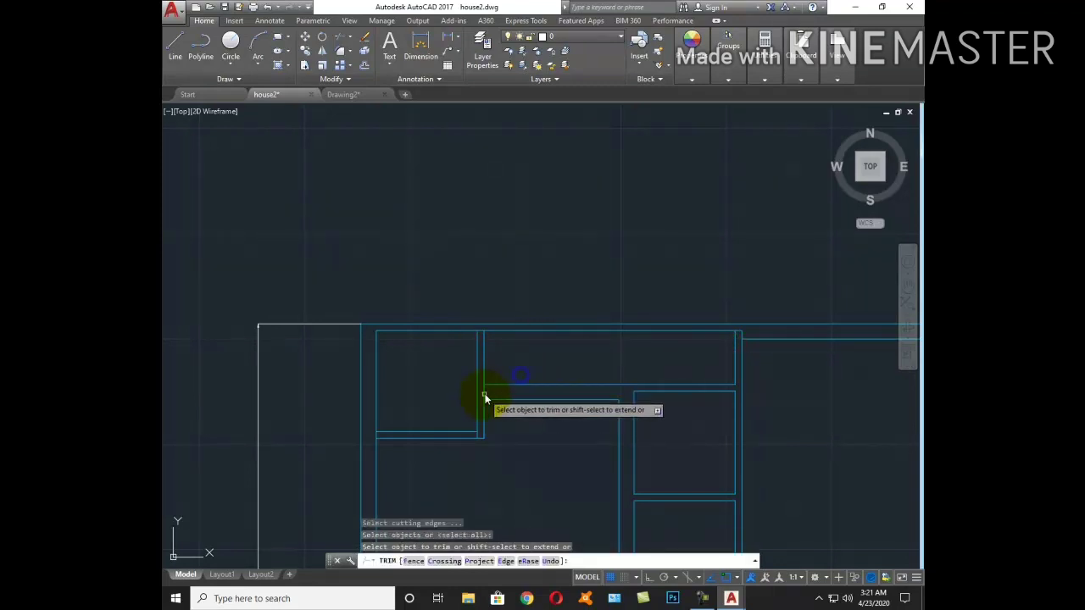
left_click(480, 433)
key("Escape")
At another wall corner, trim away the short vertical piece and another leftover segment
middle_click_drag(588, 435, 430, 342)
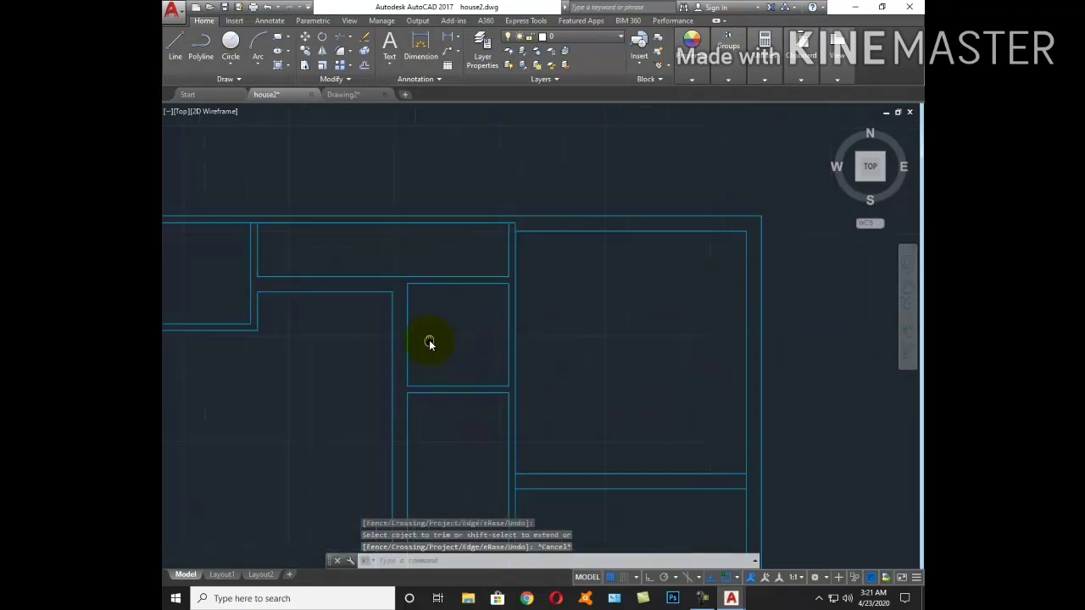
scroll(590, 346, "down", 3)
scroll(565, 305, "up", 2)
scroll(561, 315, "up", 2)
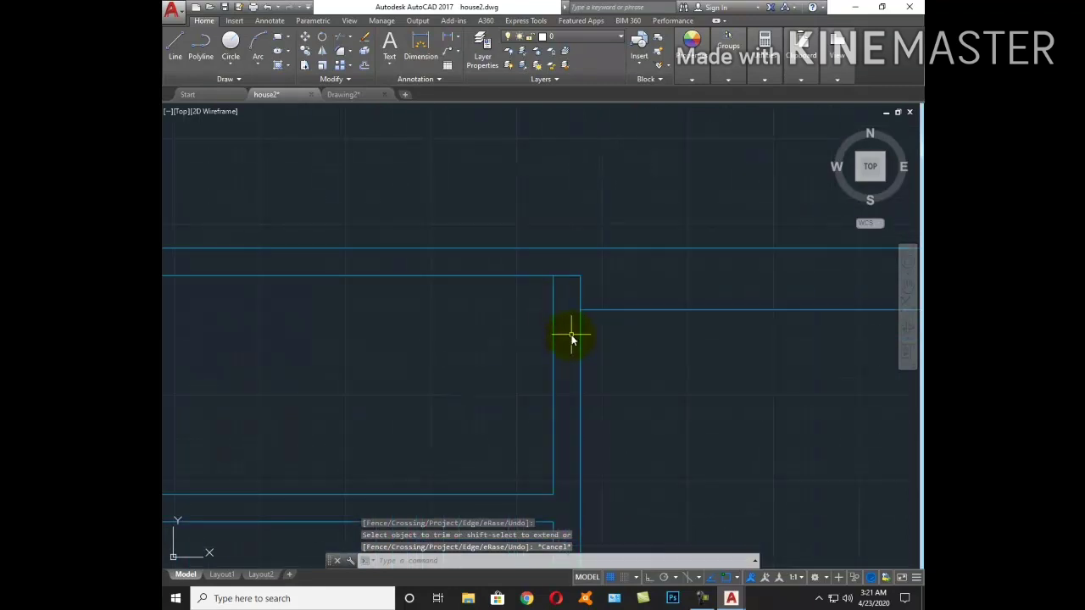
key("Return")
key("Return")
left_click(581, 294)
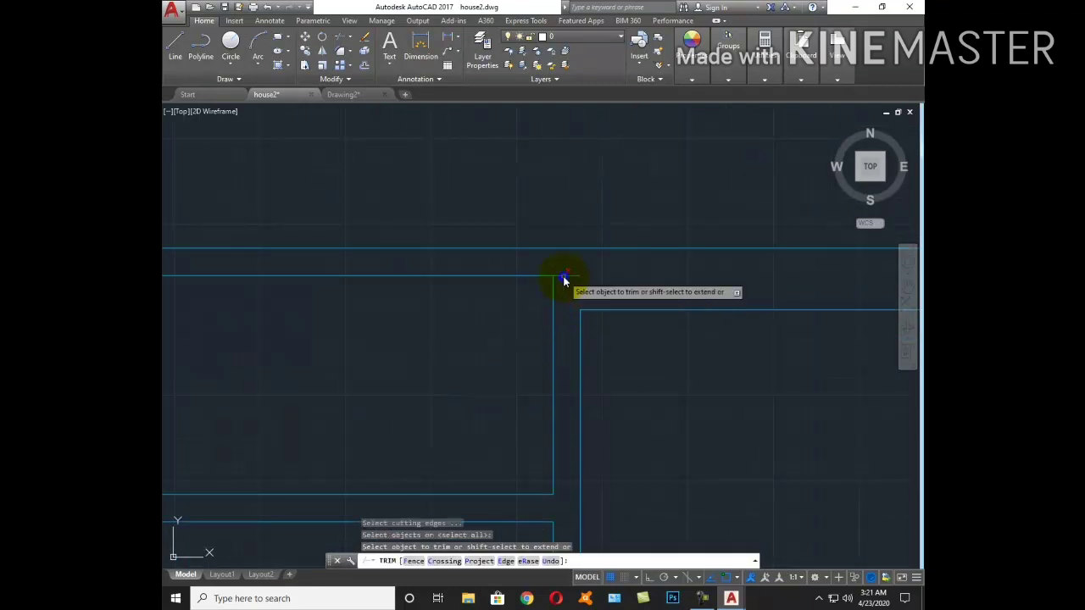
left_click(564, 281)
scroll(593, 310, "down", 3)
key("Escape")
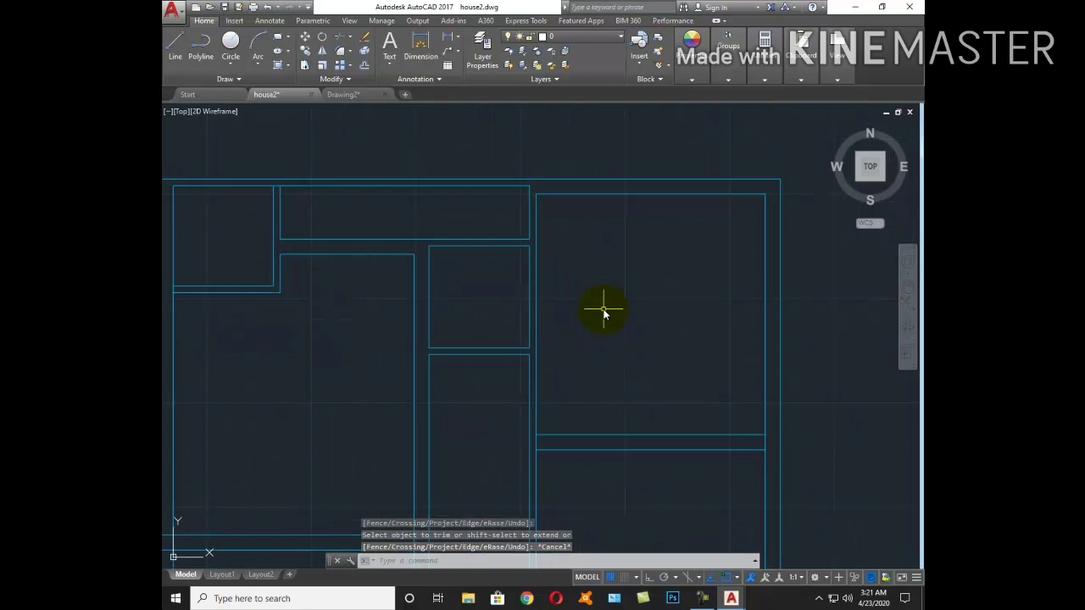
scroll(594, 299, "down", 3)
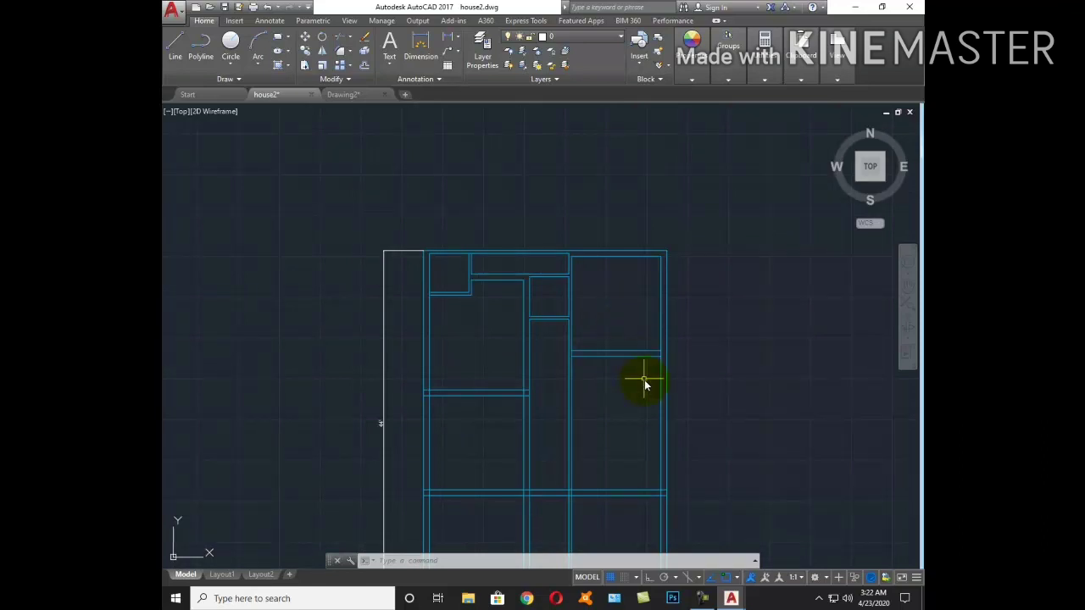
Offset the right wall line 2'2" inward, then offset that new line again to its left
middle_click_drag(650, 409, 665, 318)
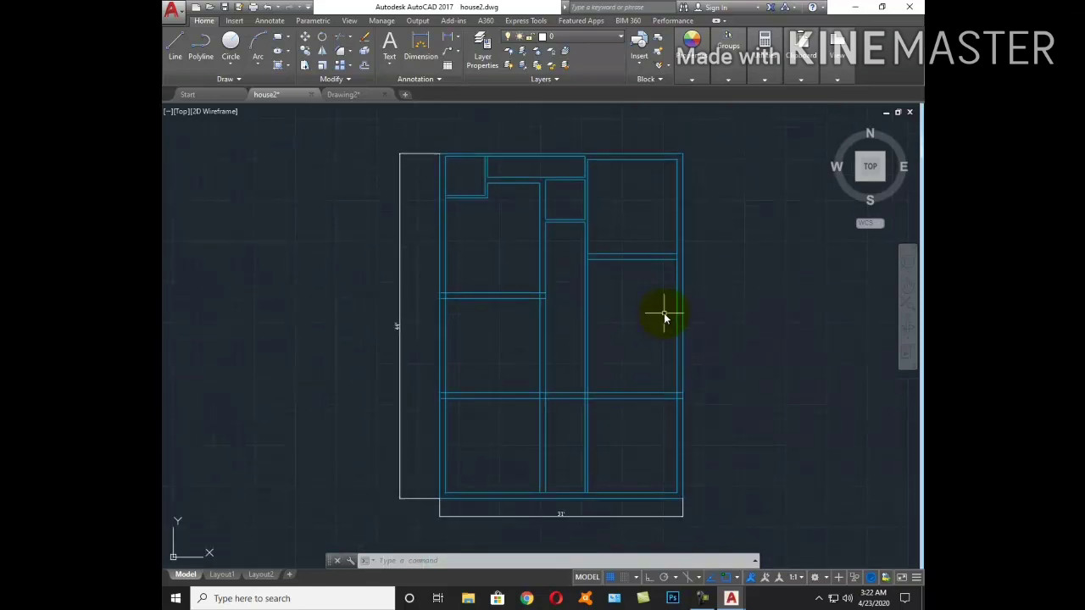
type("o")
key("Return")
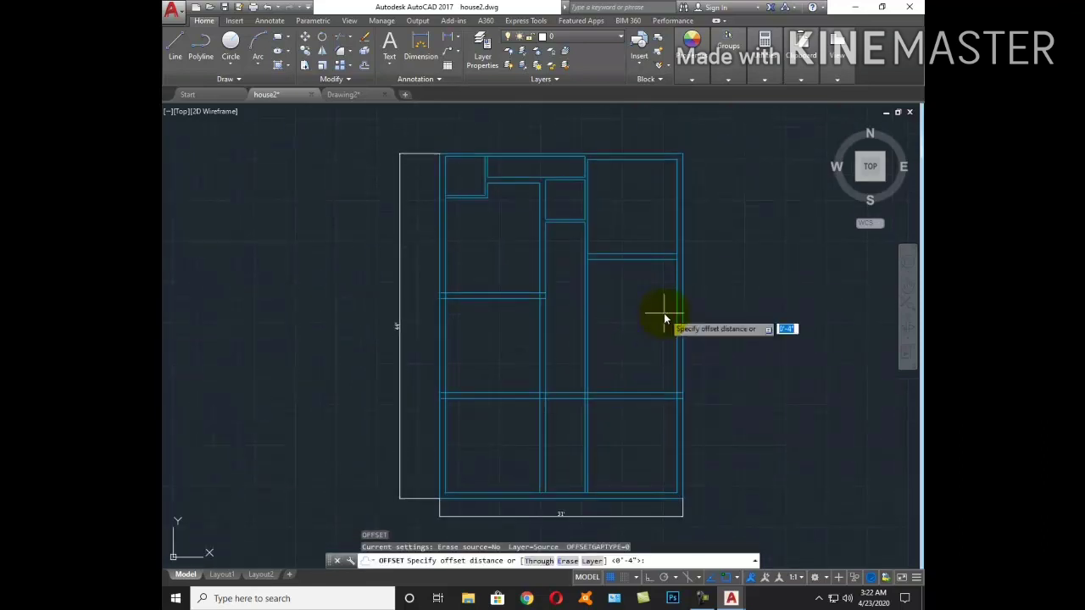
key("Return")
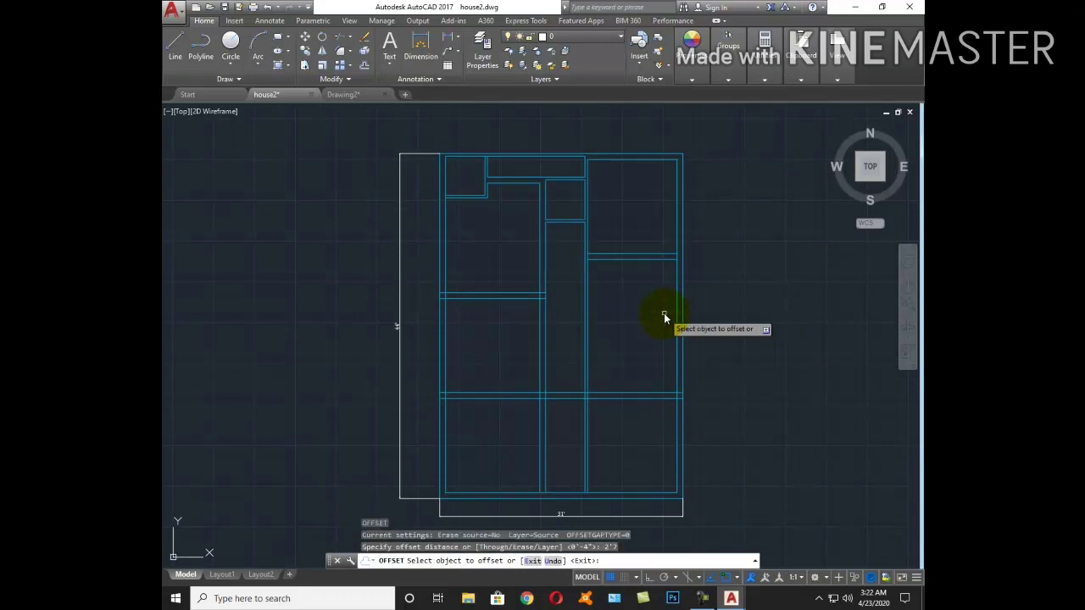
scroll(670, 312, "up", 3)
left_click(681, 295)
left_click(641, 301)
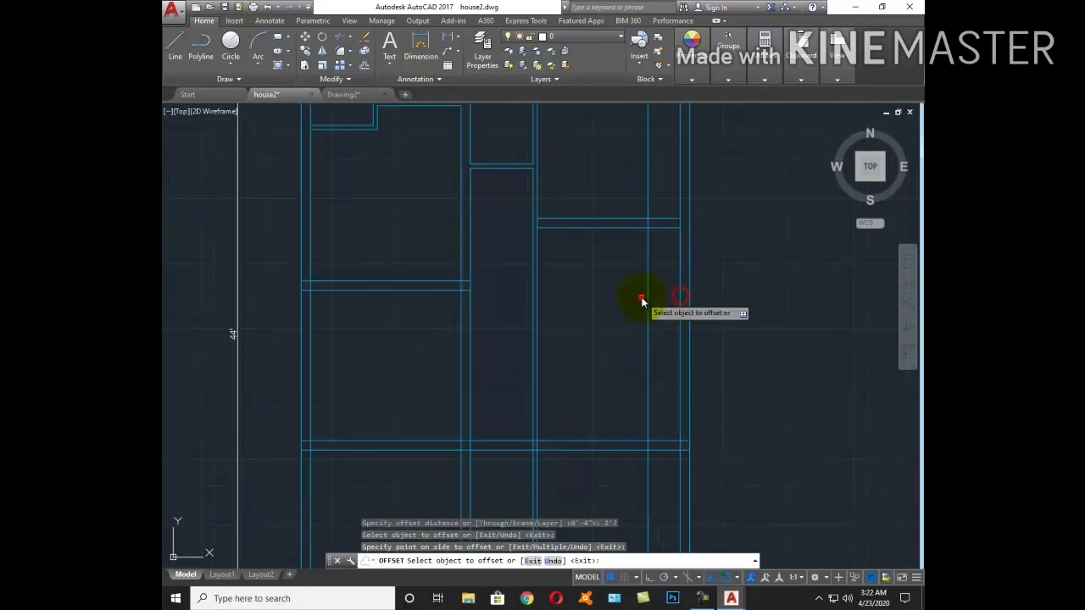
key("Return")
Trim the new vertical wall lines back above the cross wall
key("Return")
key("Return")
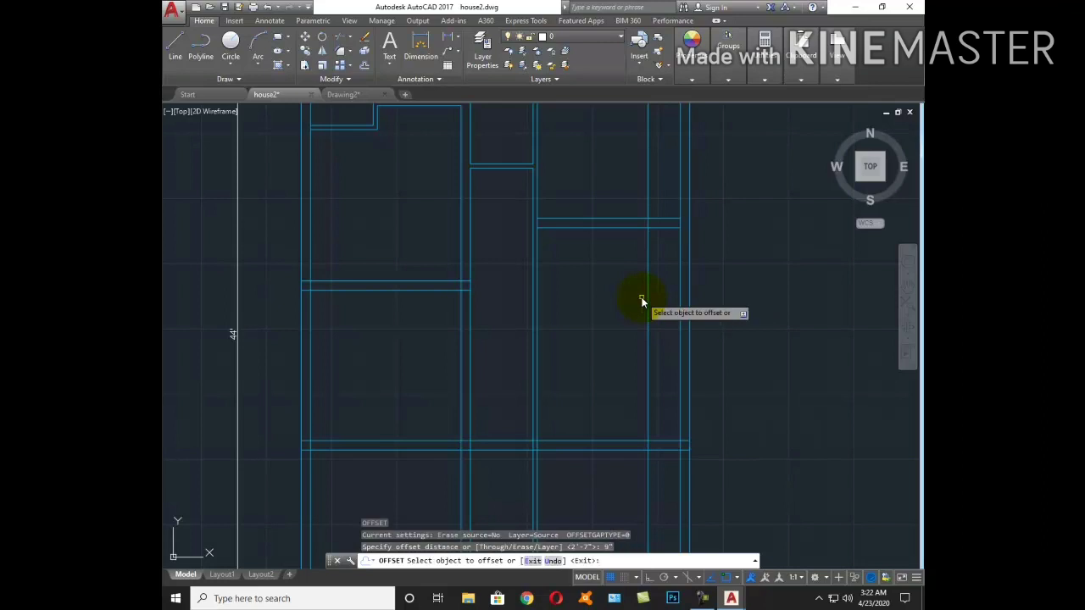
left_click(648, 311)
left_click(607, 297)
key("Escape")
type("tr")
key("Return")
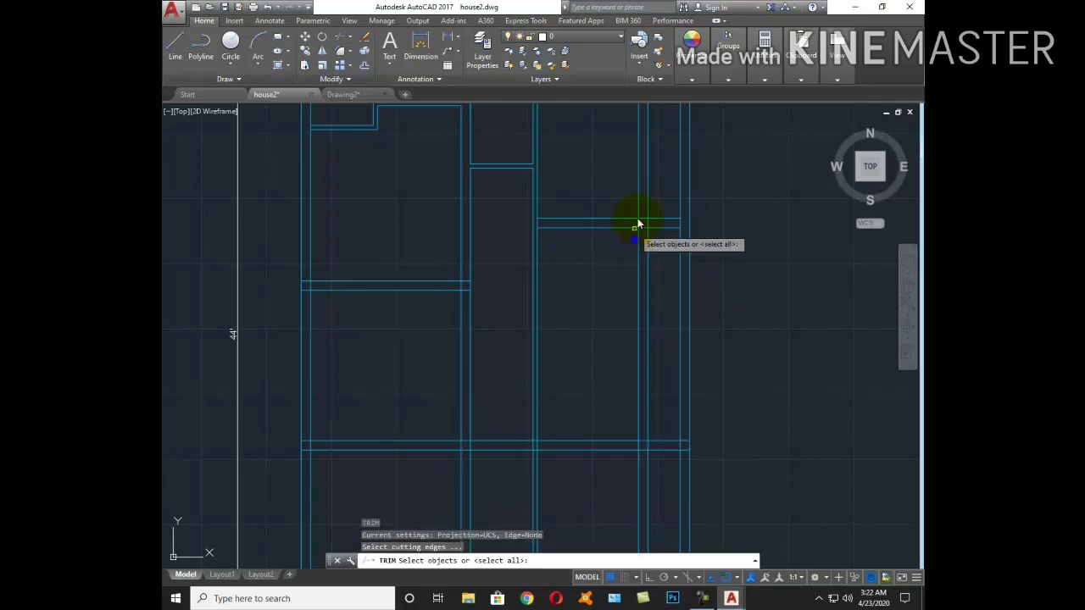
key("Return")
left_click(653, 203)
left_click(608, 178)
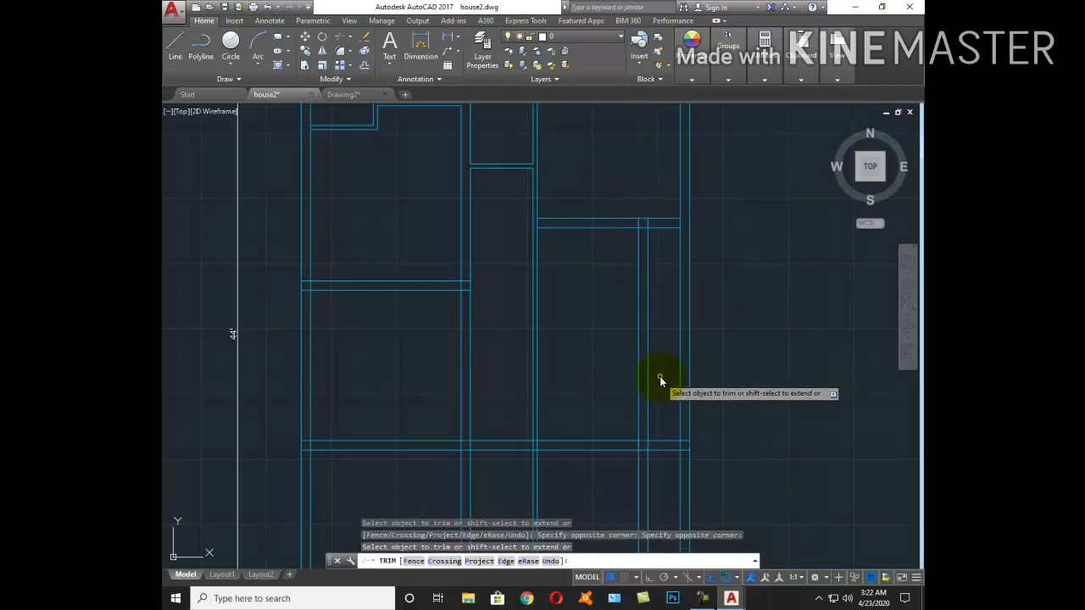
key("Escape")
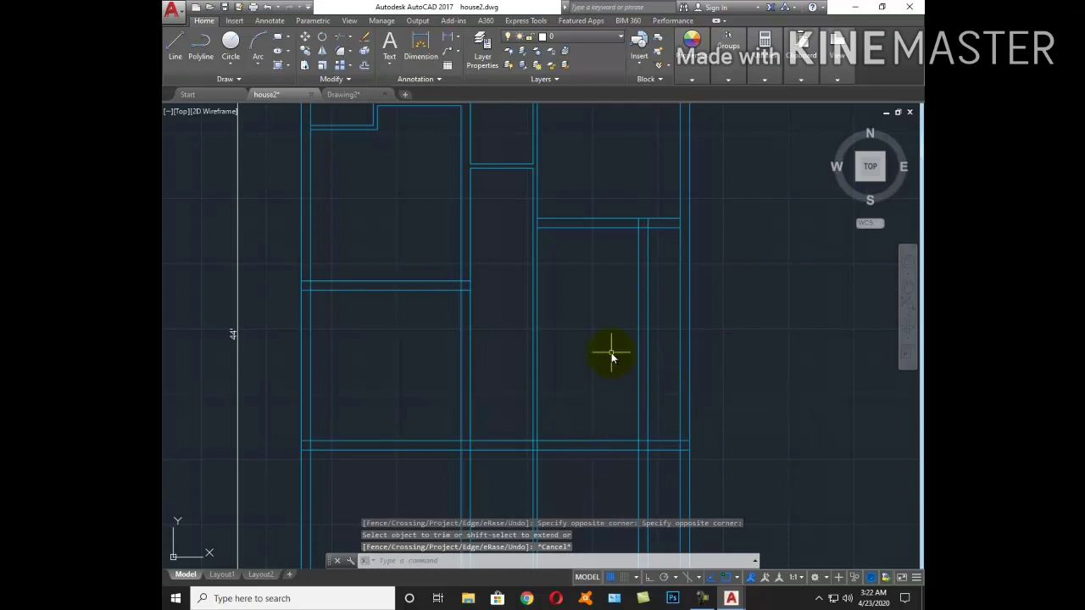
Offset the upper wall line 7'6" down, then offset that copy 9" for the wall thickness
type("o")
key("Return")
type("7")
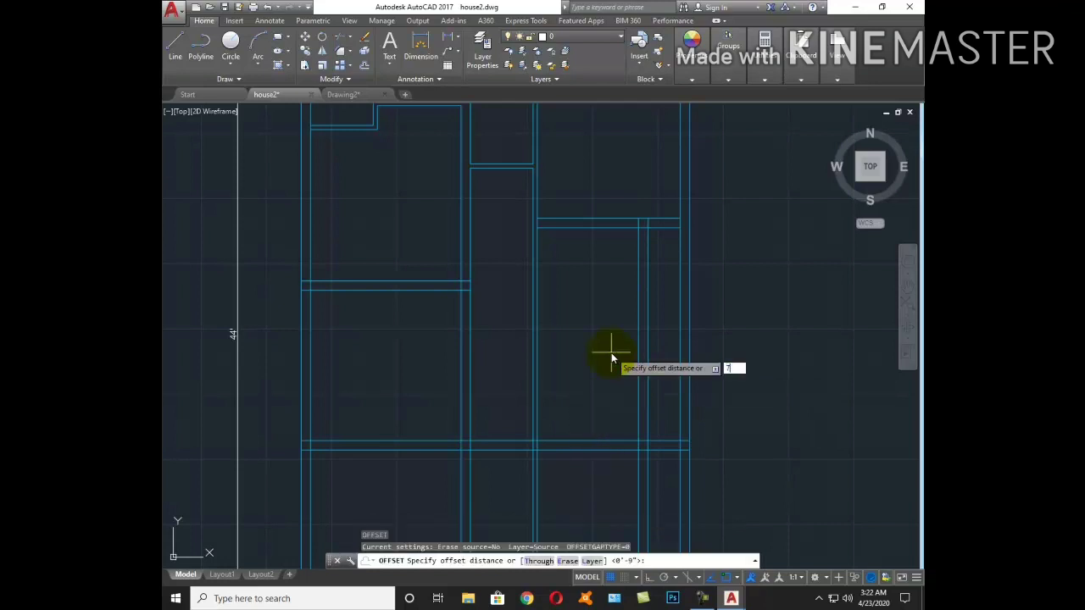
type("'6")
key("Return")
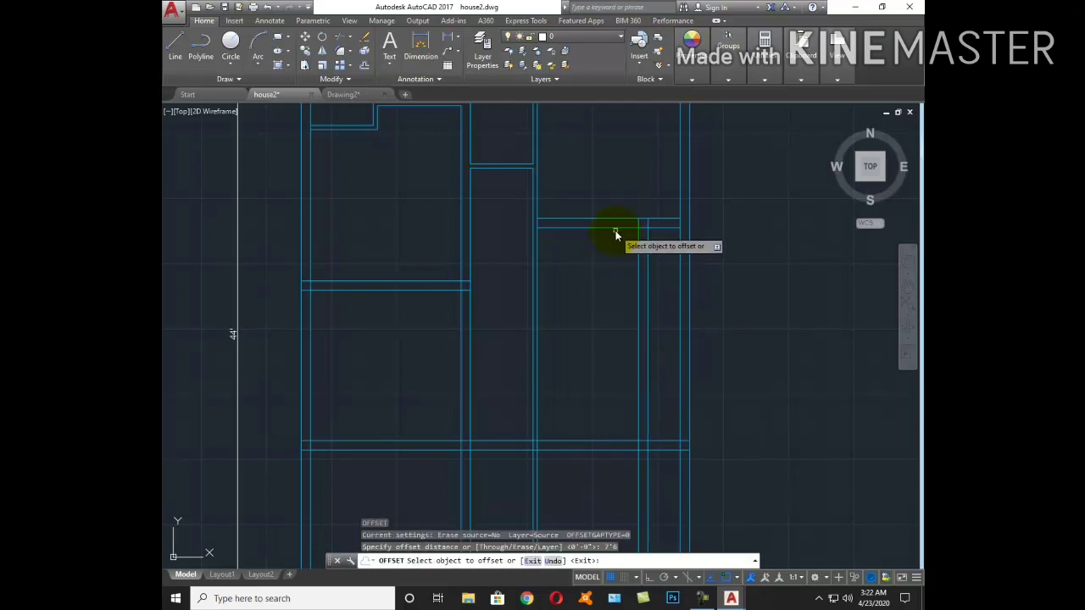
left_click(616, 228)
key("Return")
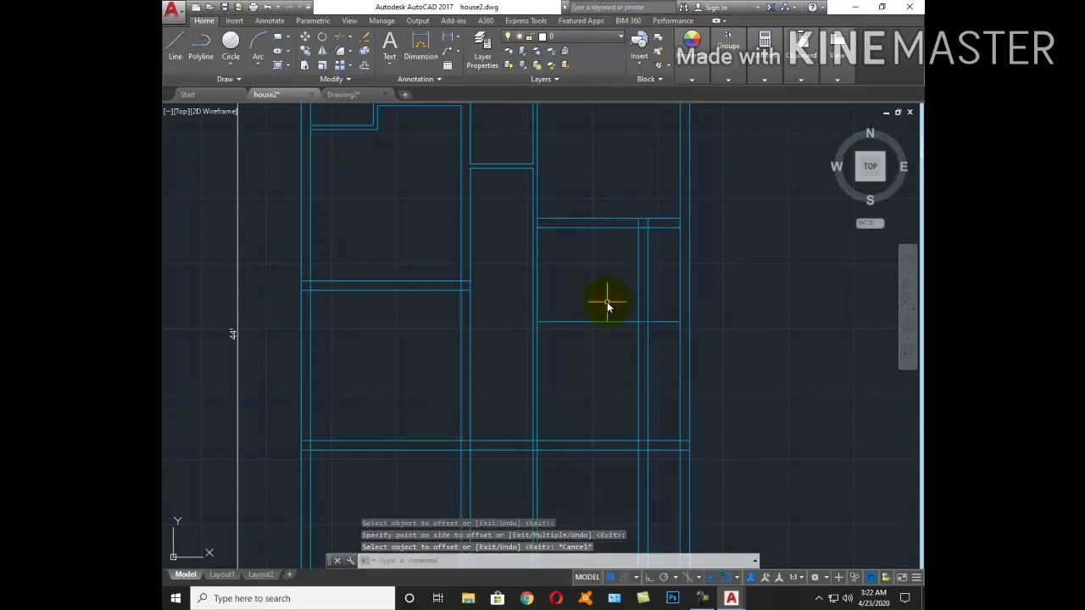
key("Return")
type("9")
key("Return")
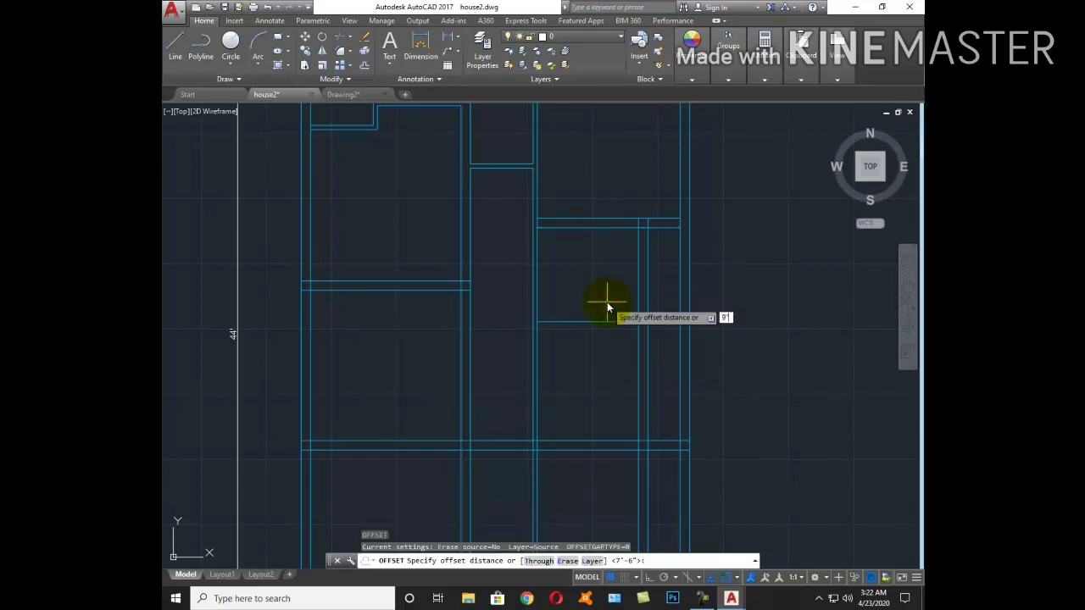
left_click(602, 321)
left_click(603, 386)
key("Escape")
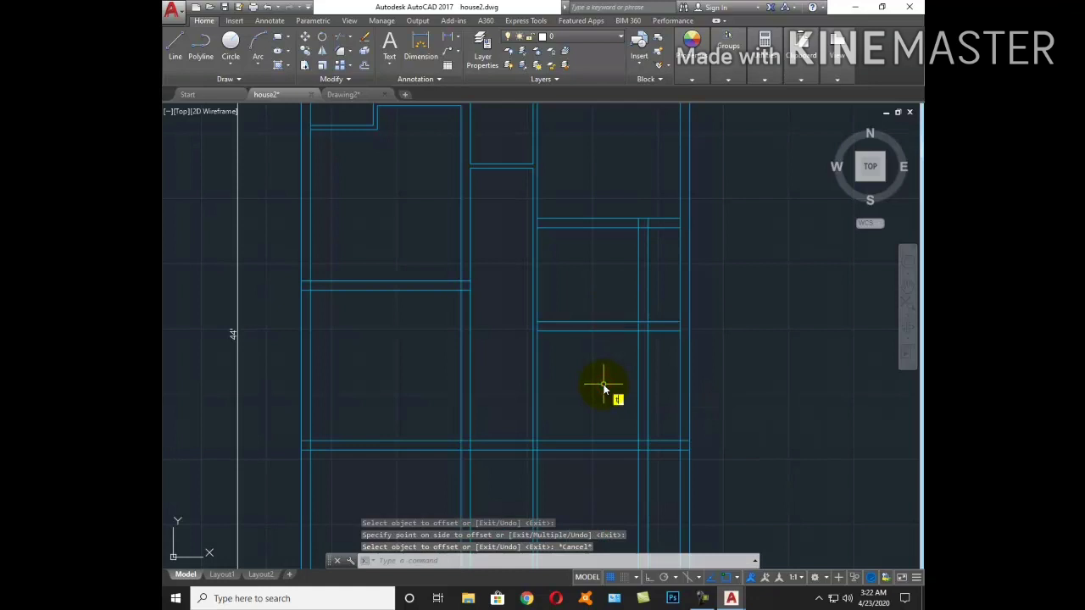
Trim the crossing wall lines inside a window between the new cross wall lines
type("tr")
key("Return")
key("Return")
scroll(631, 325, "up", 4)
left_click(674, 356)
left_click(672, 291)
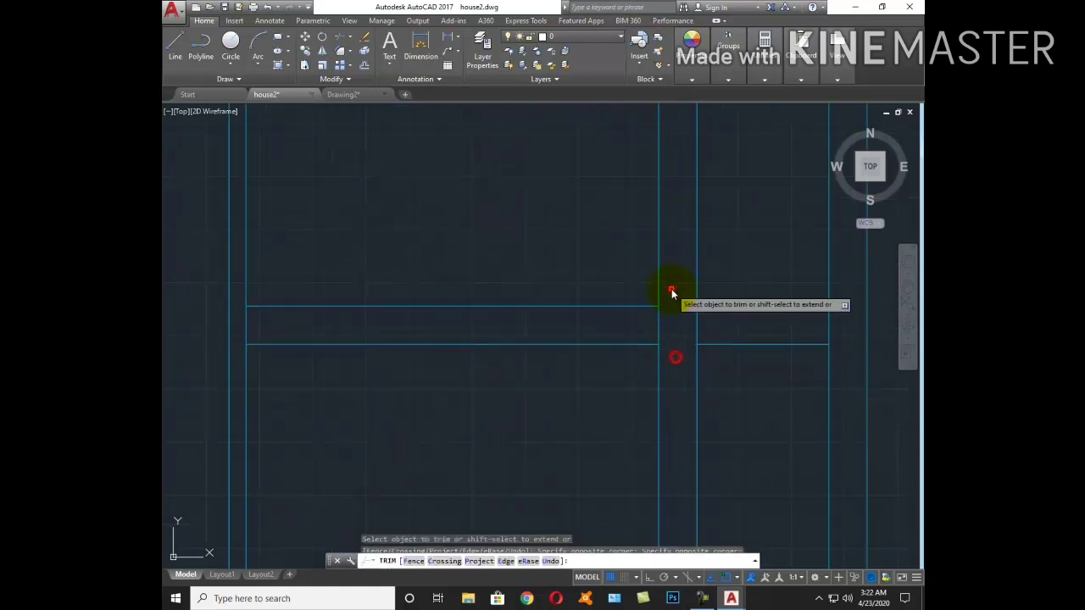
scroll(671, 290, "down", 5)
key("Escape")
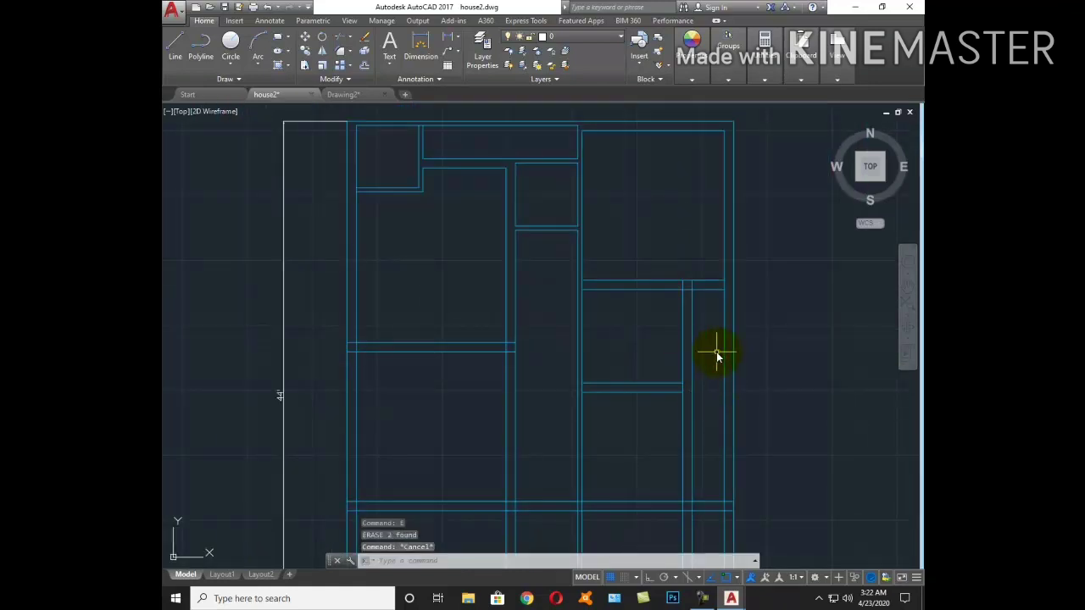
type("dli")
key("Return")
key("Return")
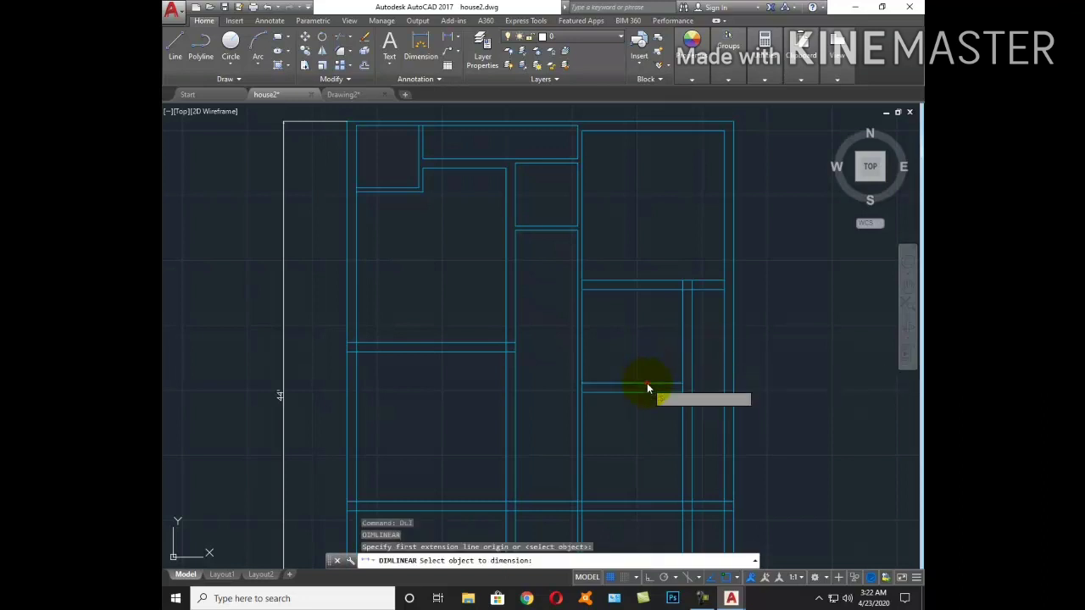
left_click(647, 383)
scroll(646, 383, "up", 3)
key("Escape")
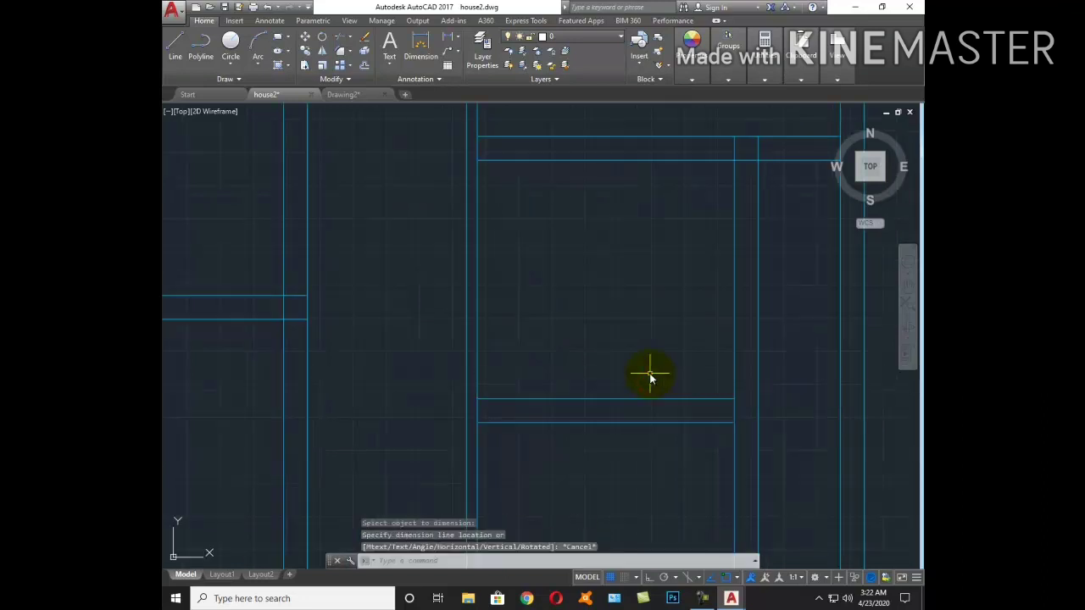
scroll(676, 330, "down", 2)
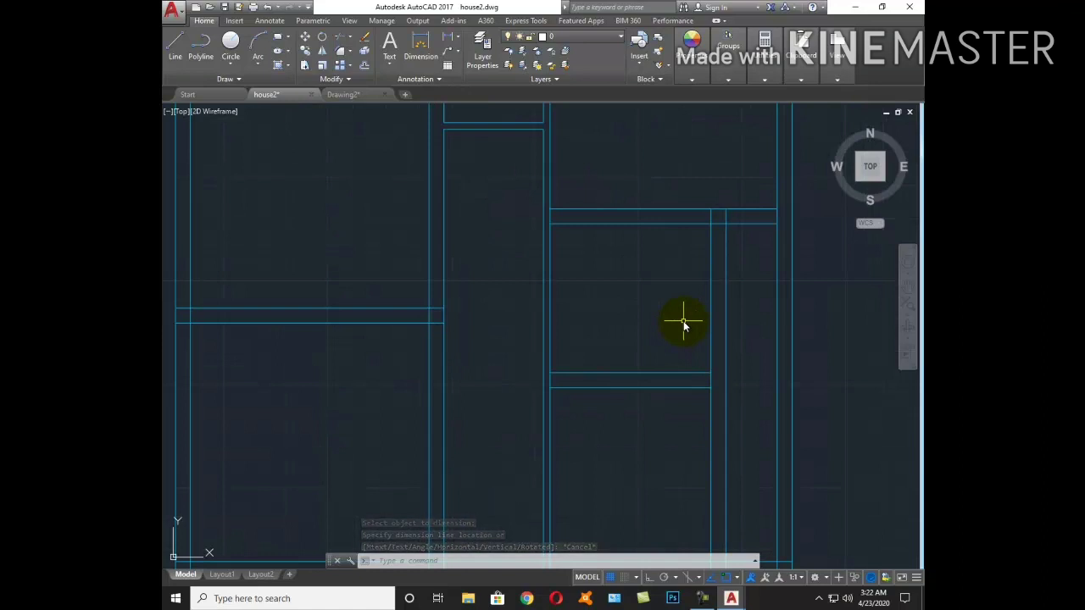
middle_click_drag(587, 344, 717, 392)
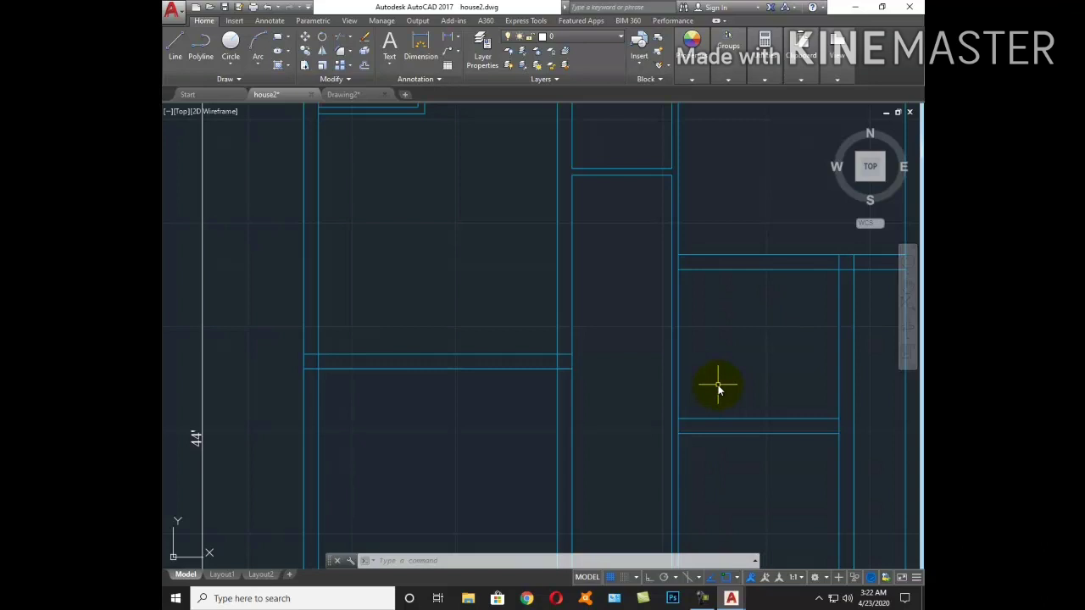
type("tr")
key("Return")
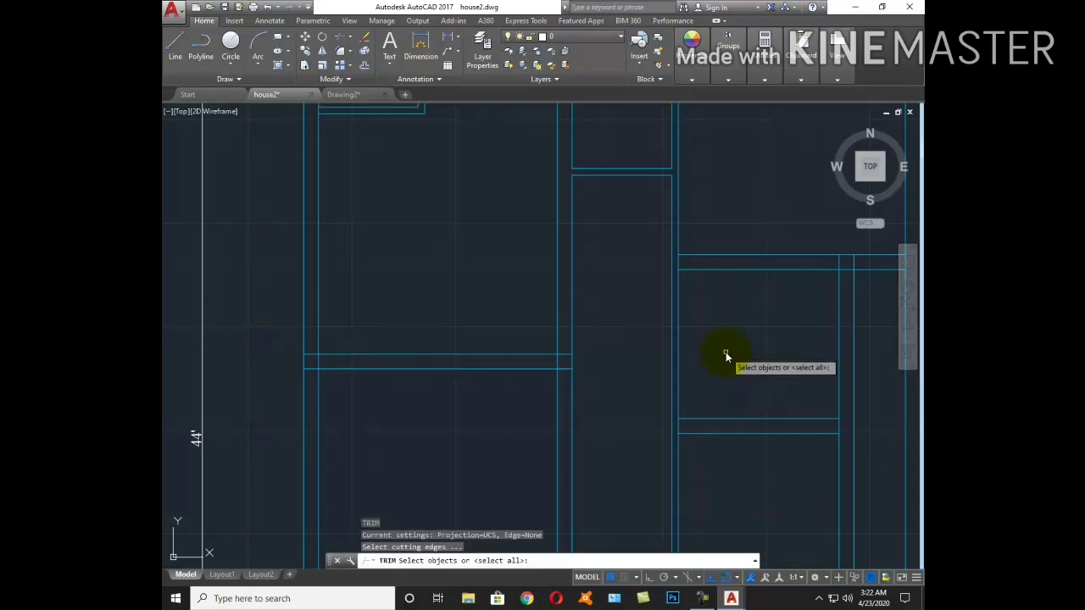
key("Escape")
scroll(734, 346, "down", 4)
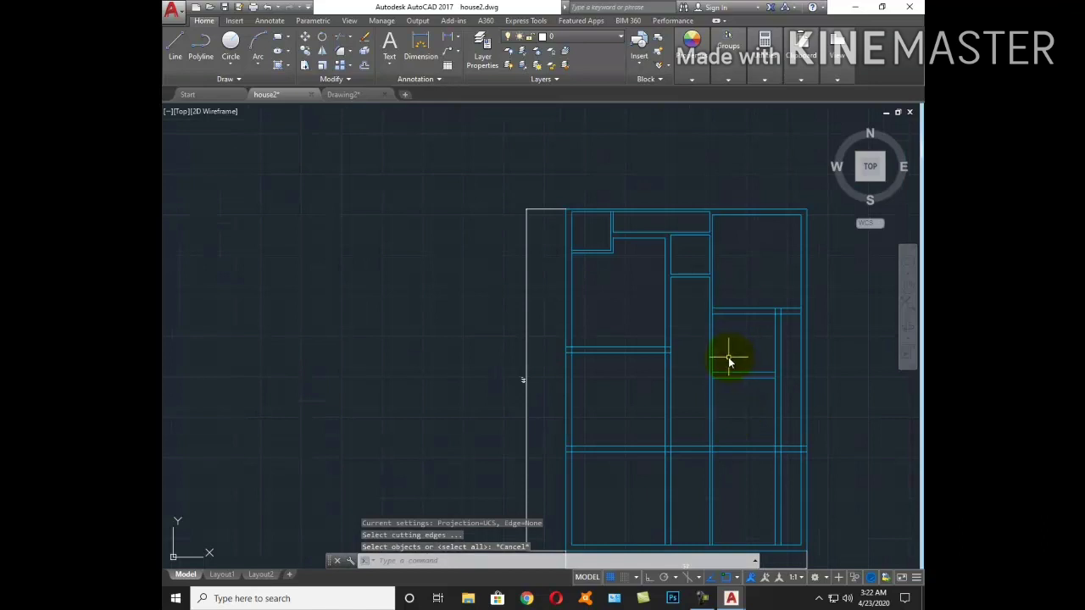
scroll(720, 330, "up", 4)
type("tr")
key("Return")
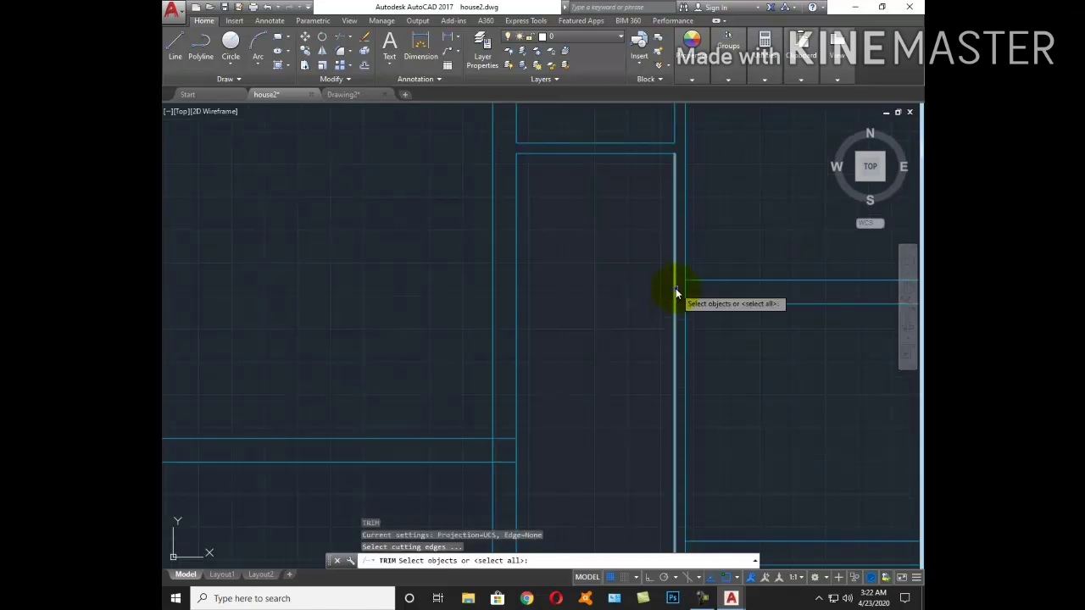
key("Return")
scroll(683, 292, "down", 3)
scroll(619, 369, "up", 5)
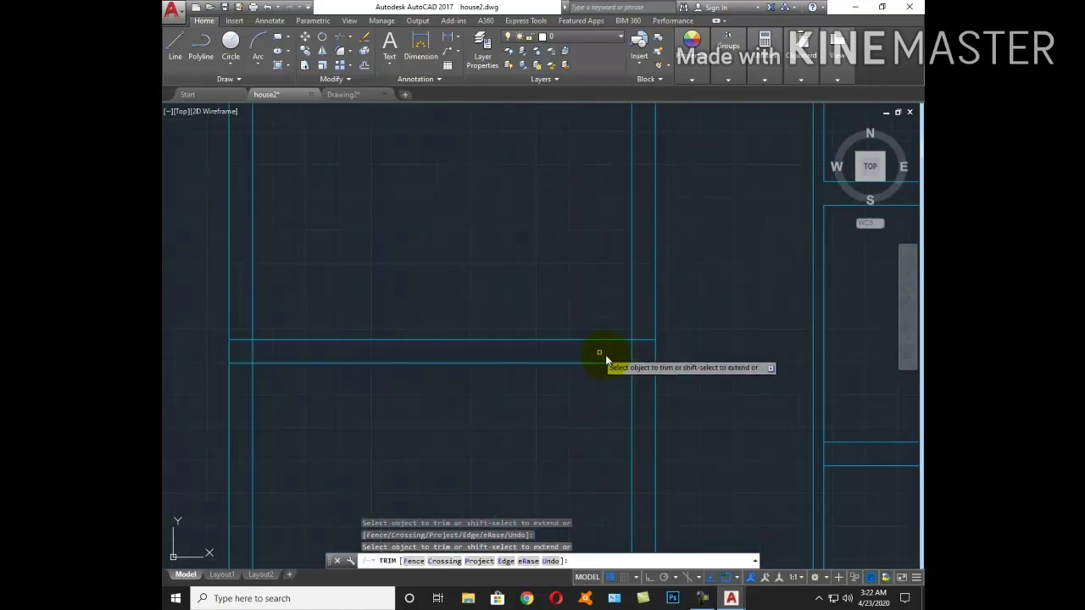
key("Return")
scroll(678, 351, "down", 3)
key("Return")
key("Return")
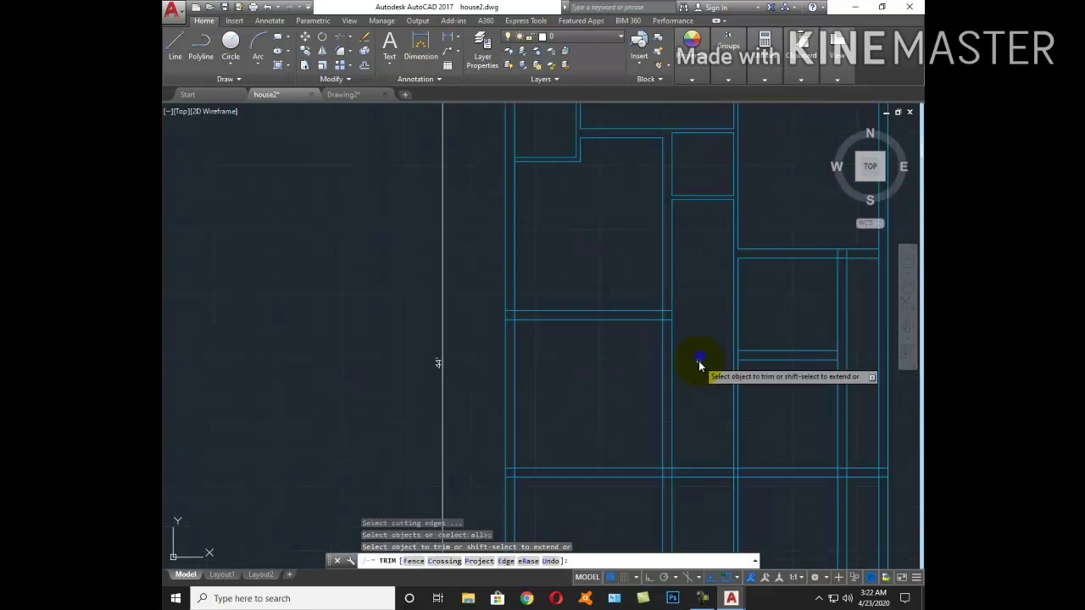
scroll(699, 364, "down", 2)
left_click(659, 368)
left_click(663, 368)
key("Escape")
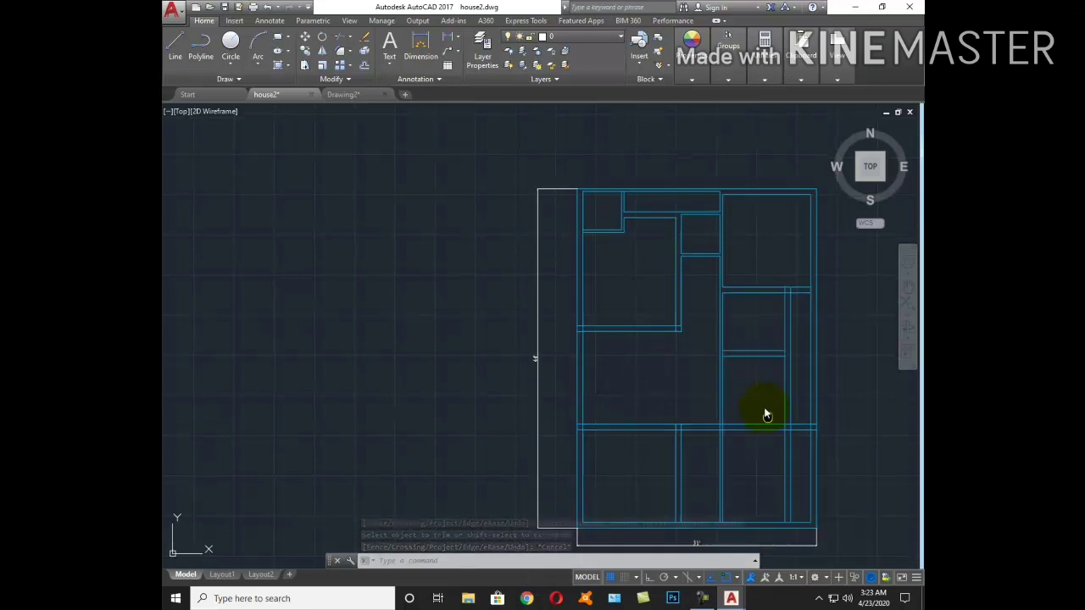
Measure the 7'-6" wall length with DIMLINEAR without placing the dimension
middle_click_drag(763, 414, 744, 364)
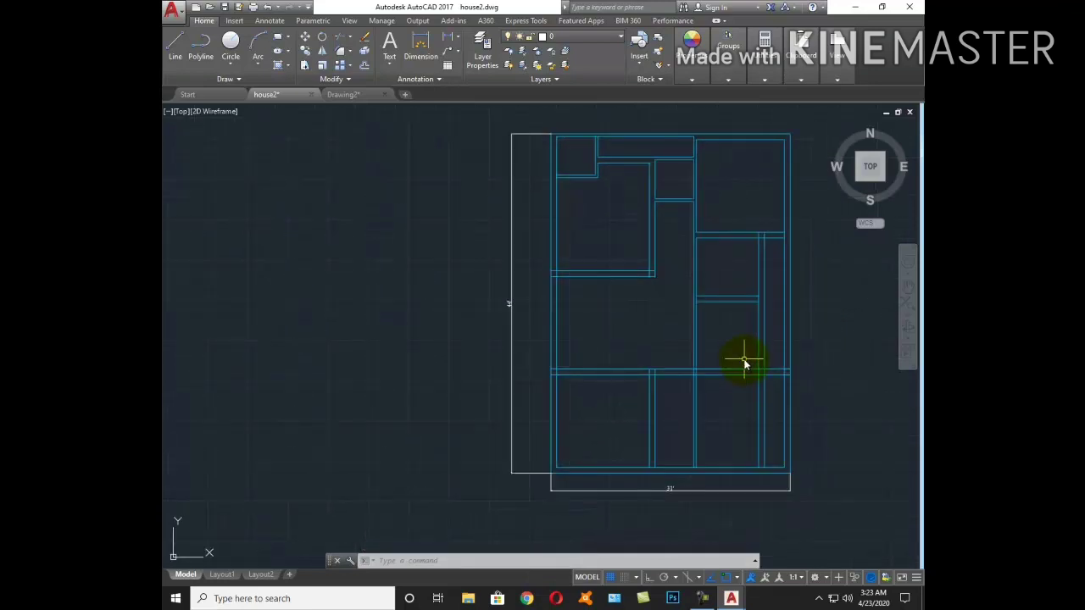
scroll(741, 266, "up", 4)
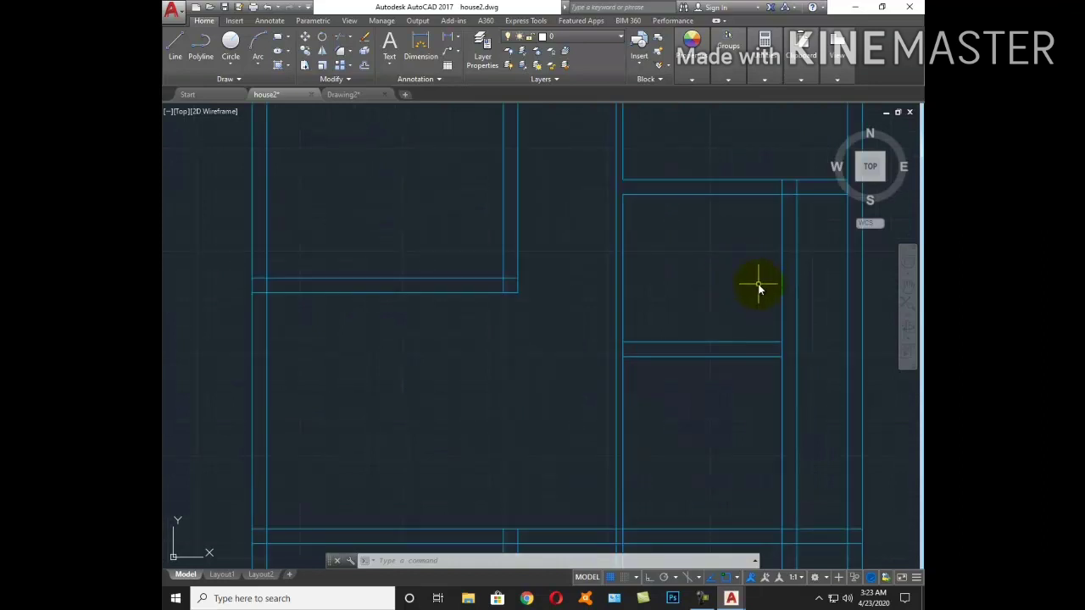
type("dli")
key("Return")
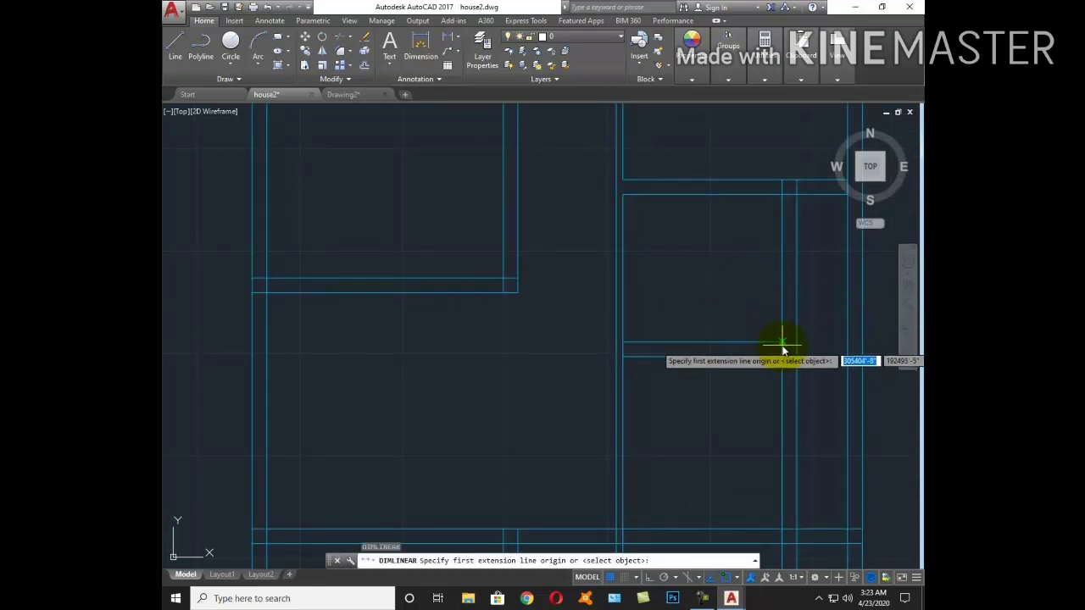
left_click(782, 343)
left_click(781, 196)
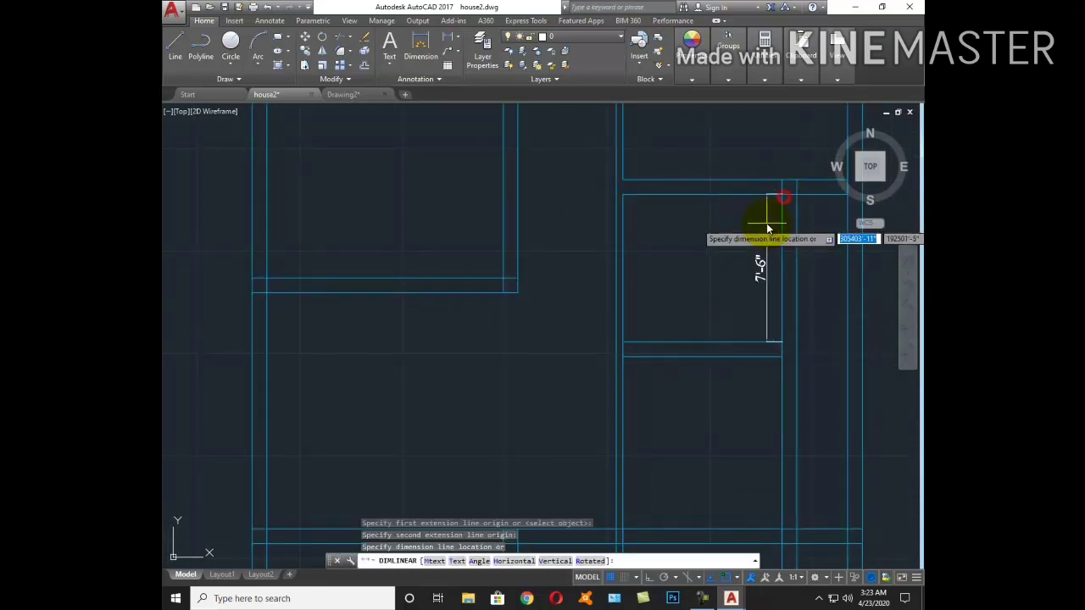
key("Escape")
scroll(732, 240, "down", 3)
scroll(732, 240, "down", 2)
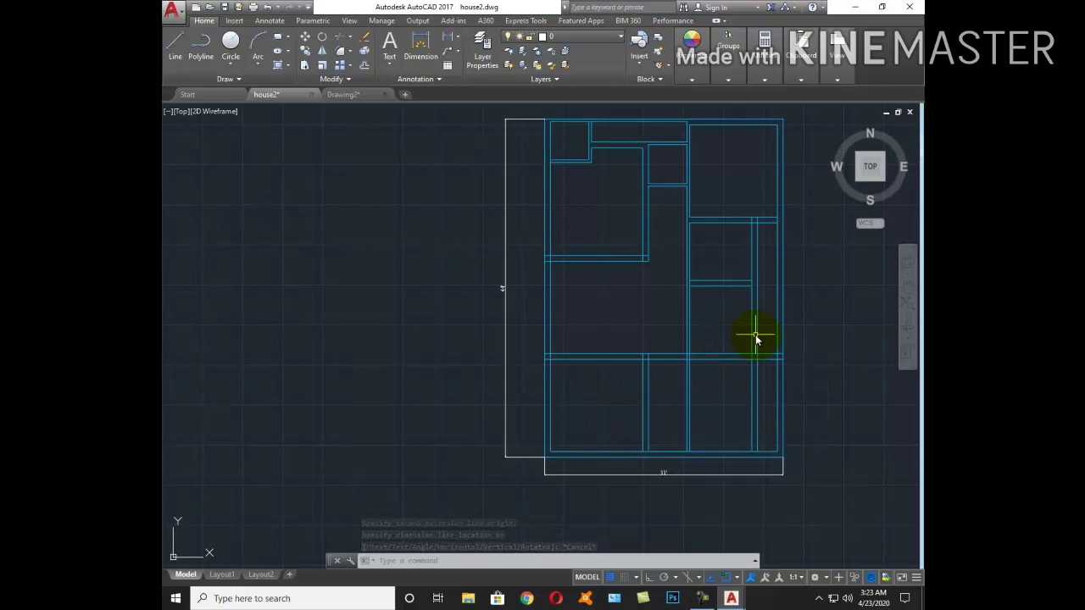
Trim the three vertical wall lines below the cross wall
left_click(712, 373)
left_click(678, 322)
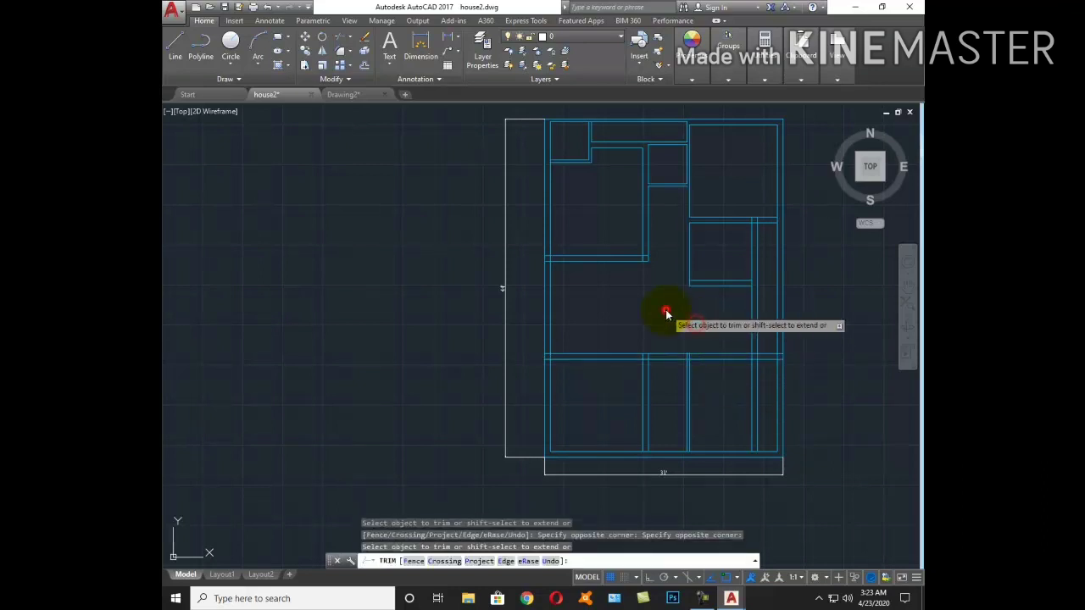
key("Escape")
scroll(695, 289, "up", 5)
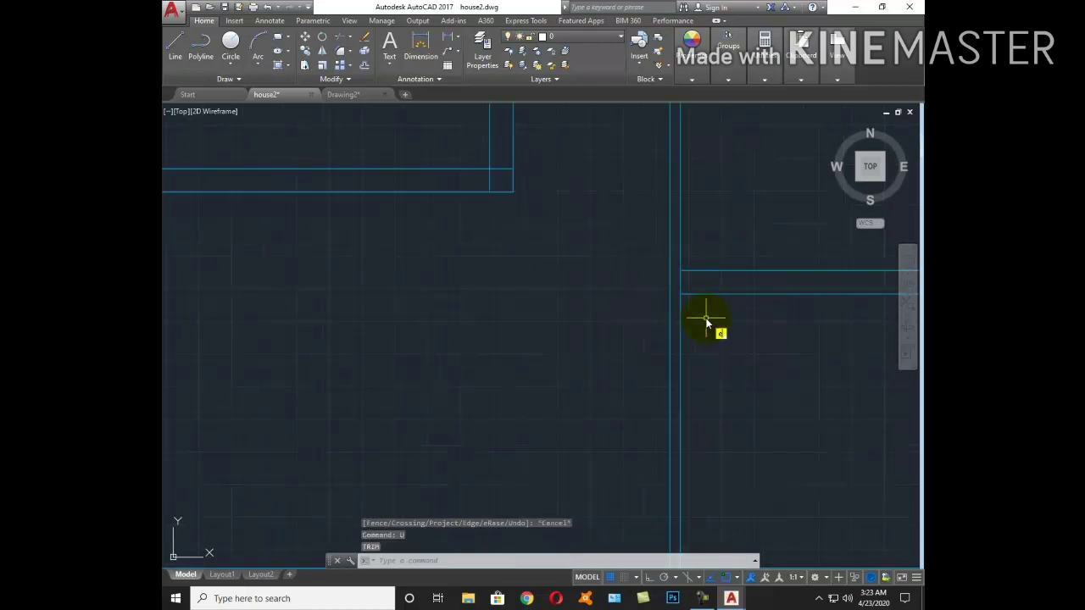
type("ex")
key("Return")
key("Return")
left_click(701, 298)
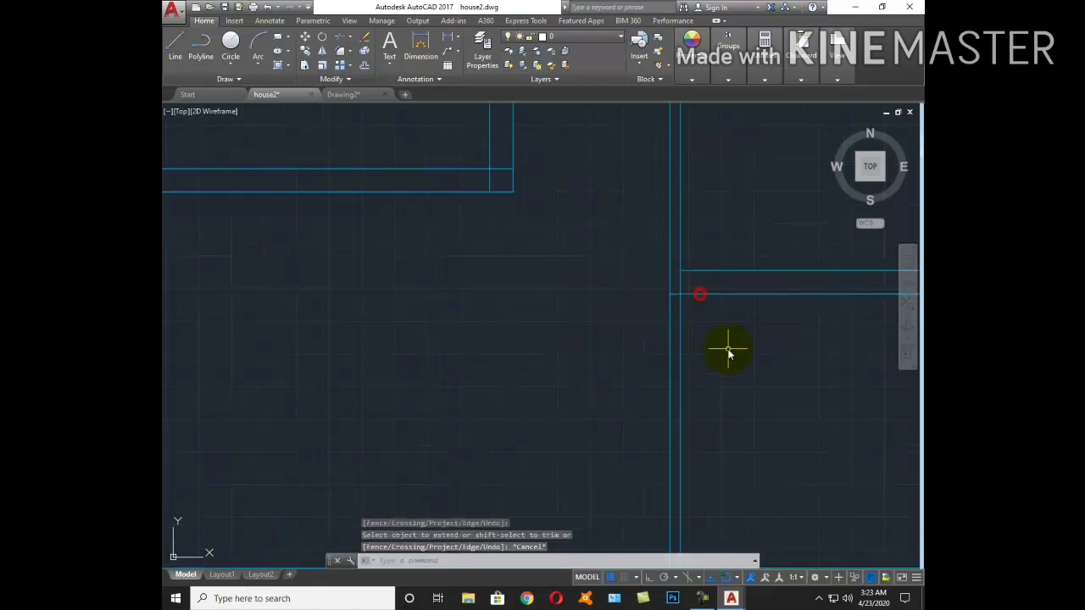
left_click(718, 368)
left_click(643, 329)
scroll(669, 305, "down", 4)
key("Escape")
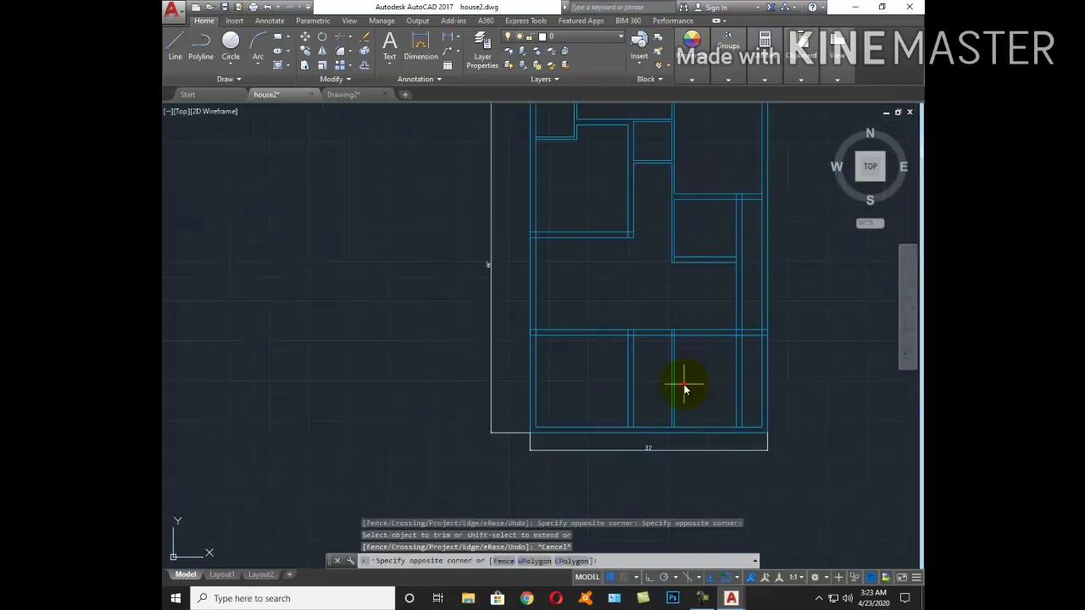
Erase the leftover vertical wall line and trim away the extra wall segment
left_click(672, 373)
type("e")
key("Return")
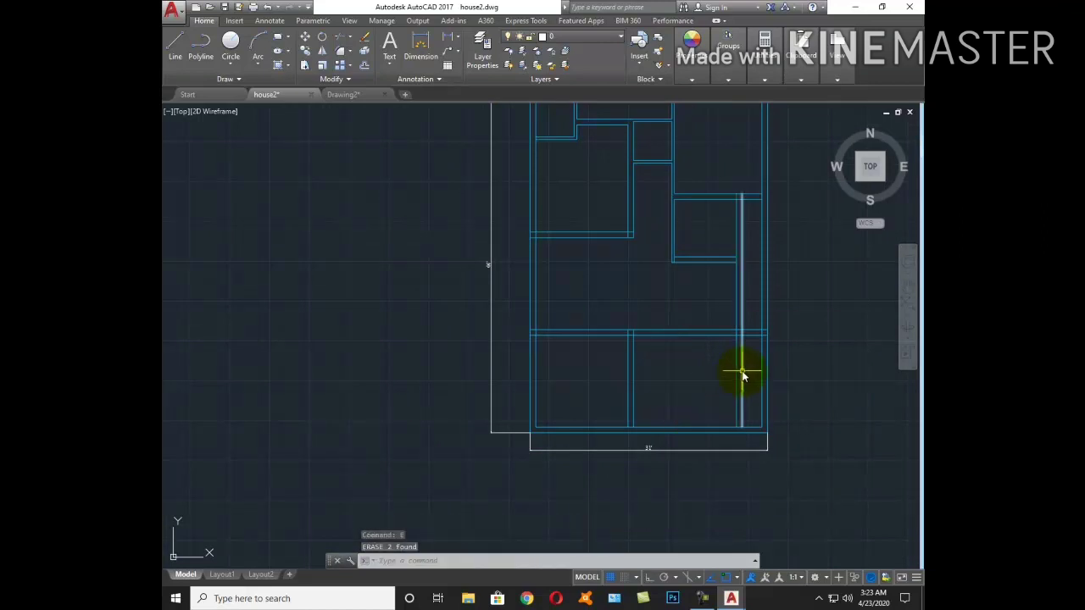
type("ex")
key("Return")
key("Escape")
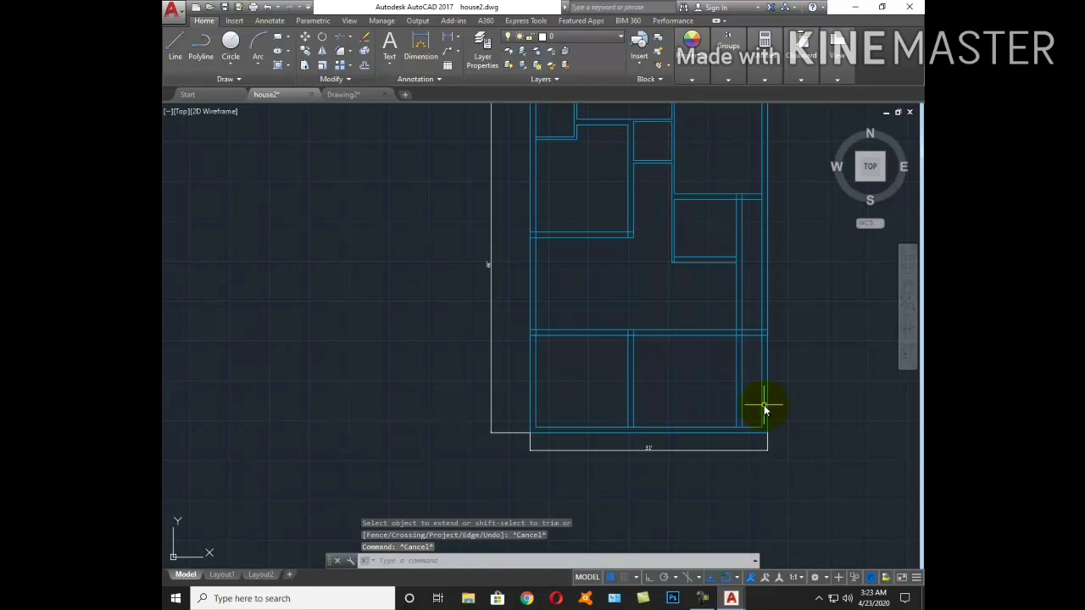
type("tr")
key("Return")
key("Return")
left_click(685, 363)
left_click(659, 310)
Trim the last extra wall piece and erase the leftover short wall segment
key("Escape")
left_click(714, 319)
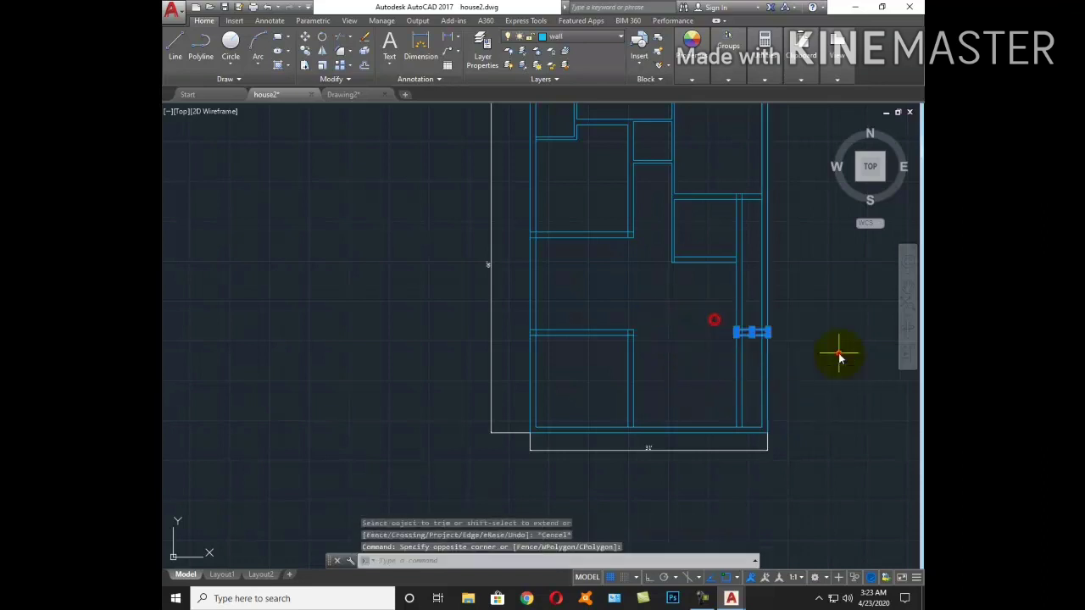
left_click(840, 357)
type("e")
key("Return")
key("Escape")
With Ortho on, draw a line 15'3" up from the bottom-right inner corner, then left to the wall
type("l")
key("Return")
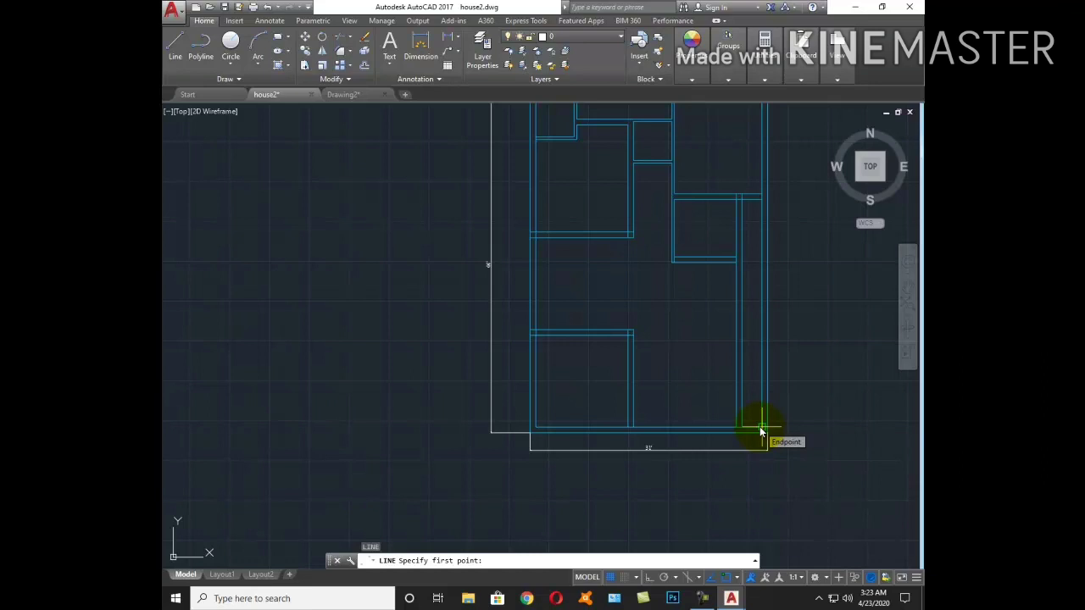
left_click(761, 433)
key("F8")
scroll(798, 292, "up", 3)
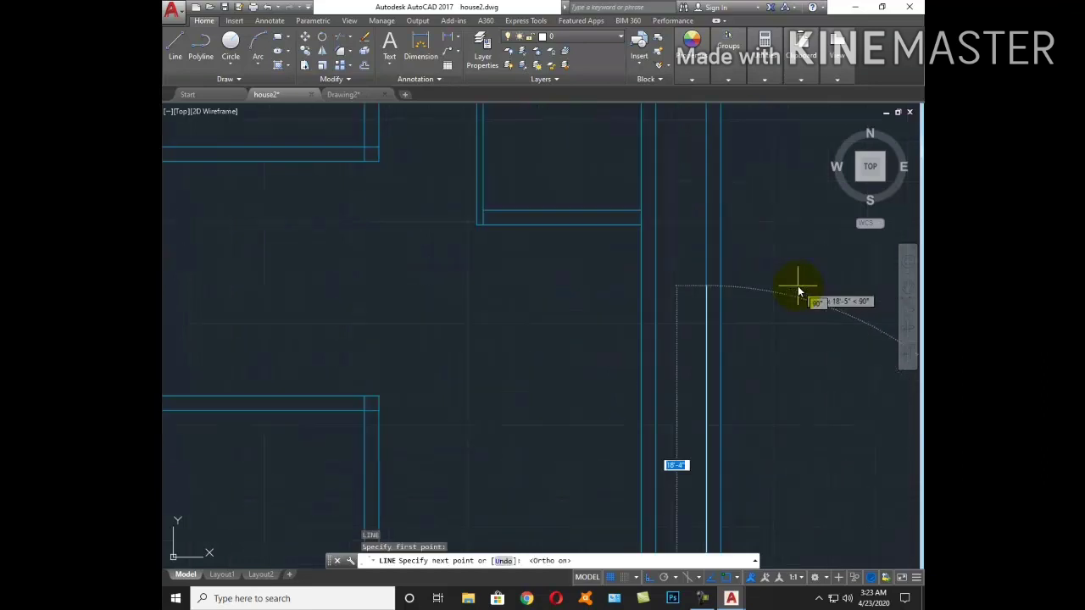
type("15'3")
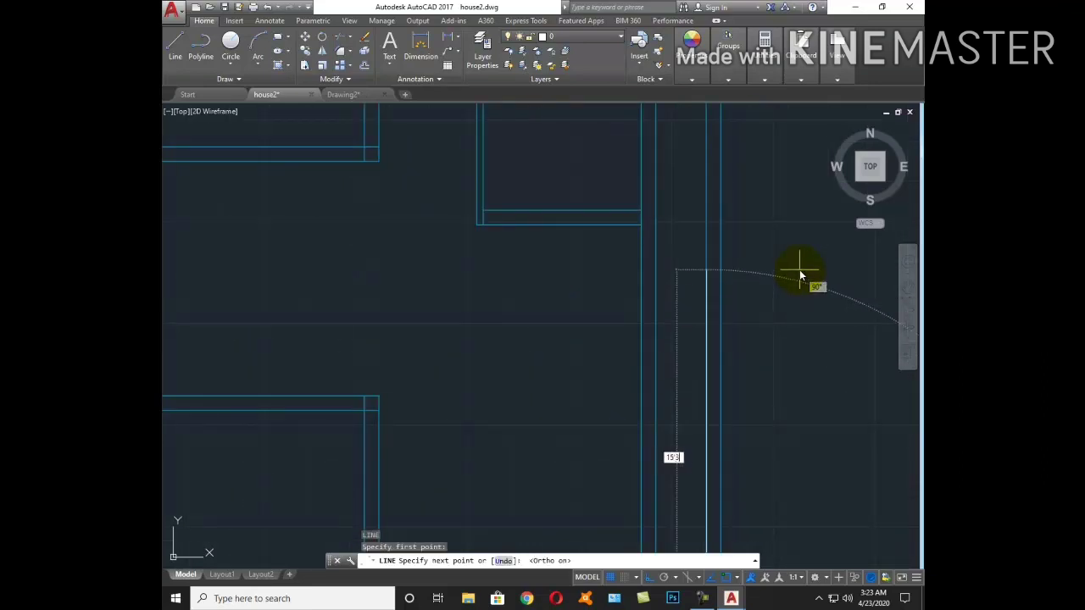
key("Return")
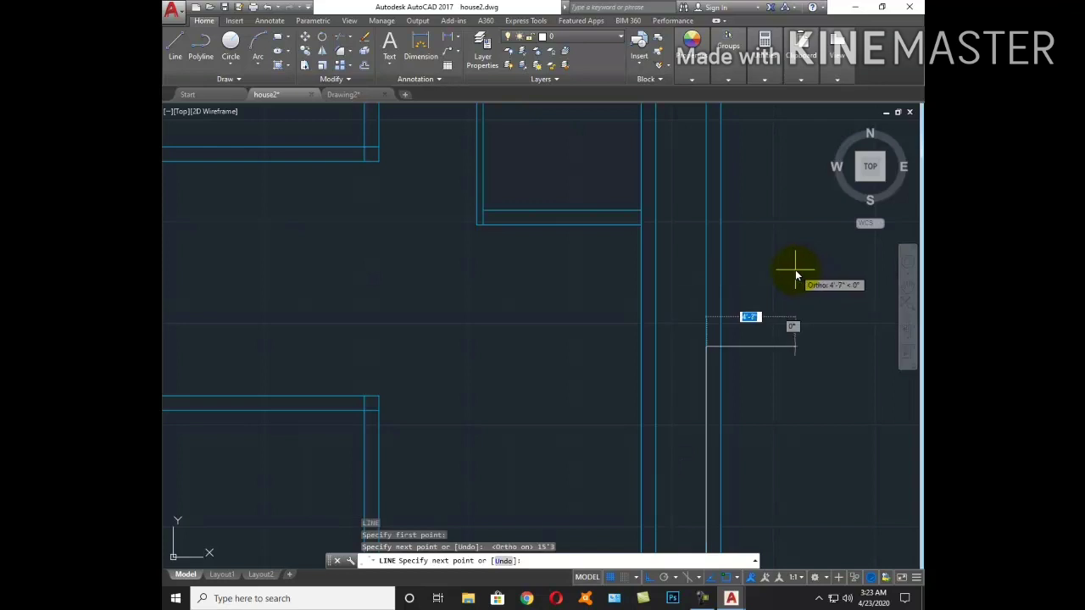
left_click(639, 348)
key("Escape")
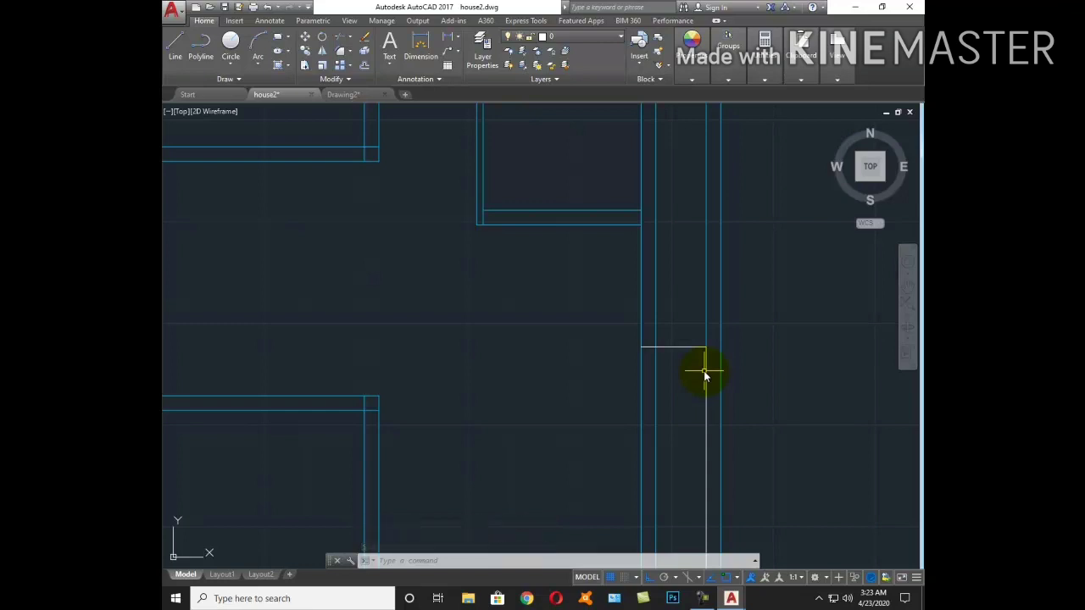
scroll(685, 355, "down", 5)
scroll(601, 399, "up", 2)
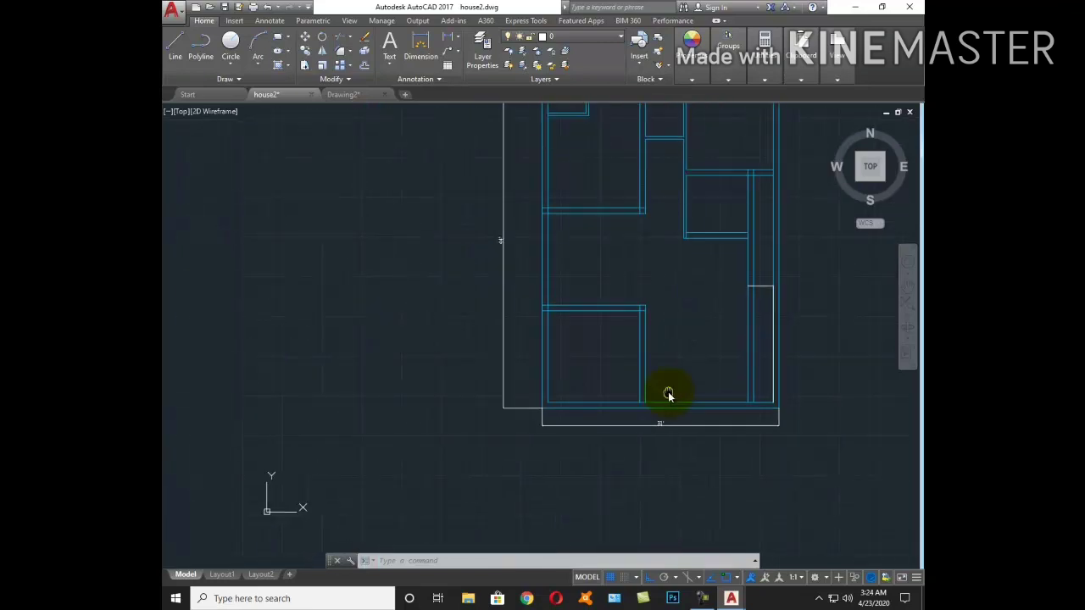
scroll(669, 388, "up", 3)
Draw a short horizontal jamb line off the room wall, erasing the 7'9" helper line
type("l")
key("Return")
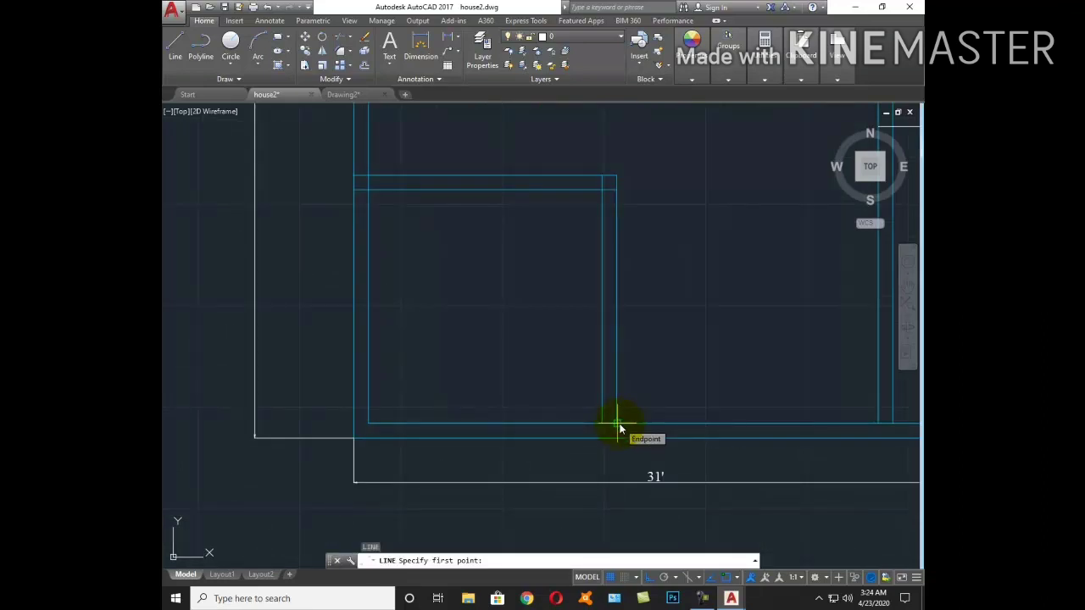
left_click(616, 423)
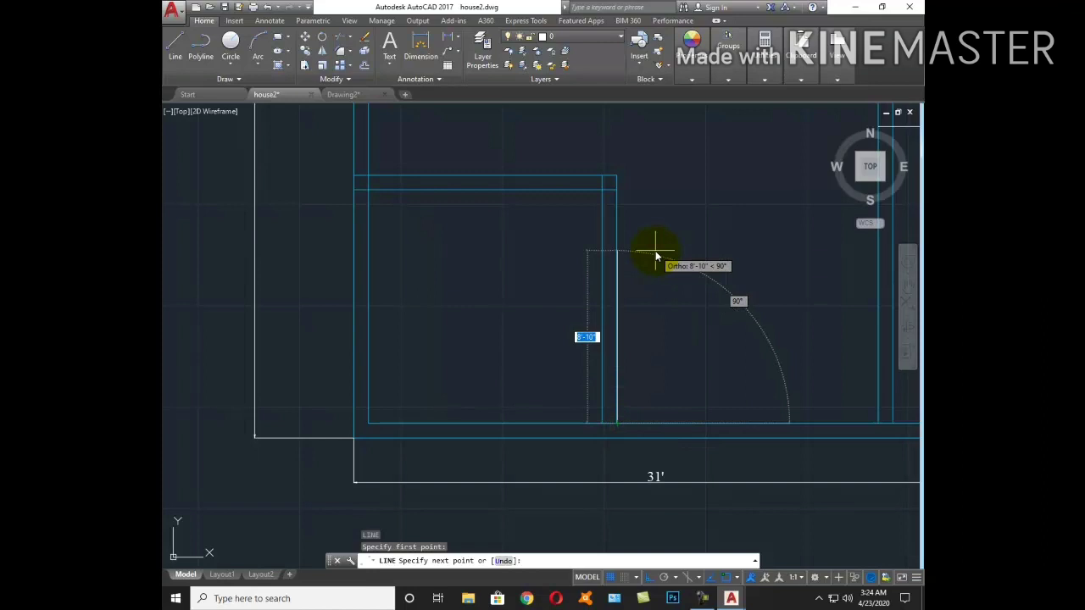
type("7'9")
key("Return")
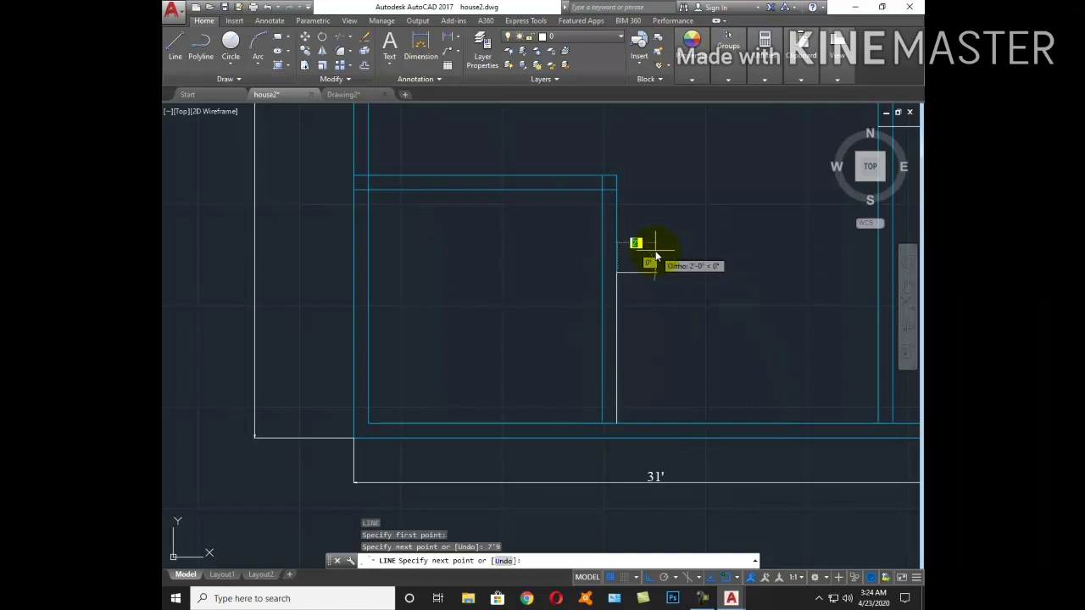
left_click(659, 250)
key("Escape")
left_click(616, 299)
type("e")
key("Return")
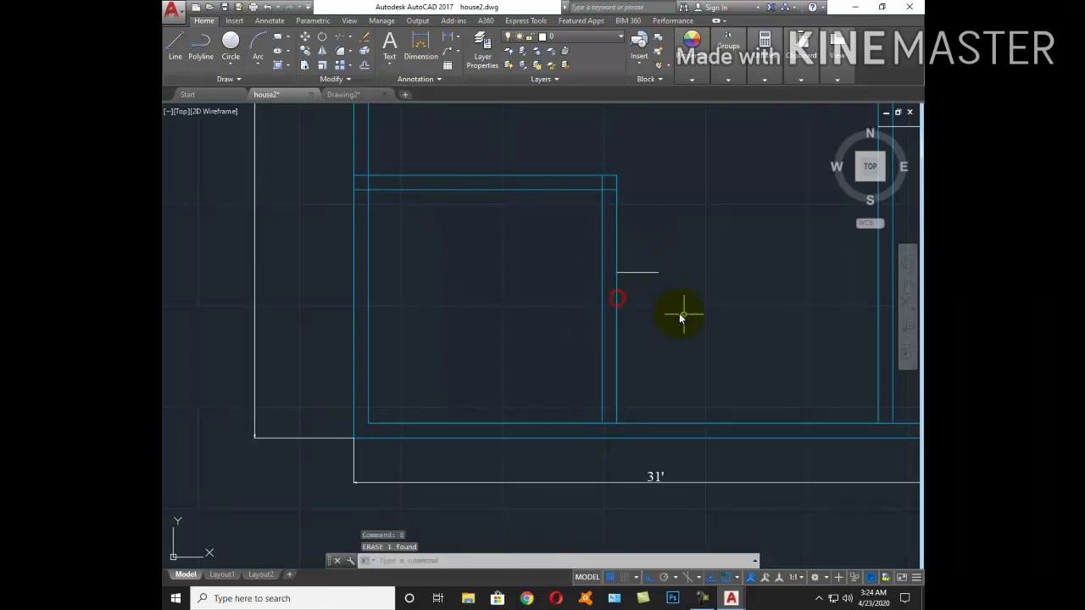
middle_click_drag(680, 317, 604, 394)
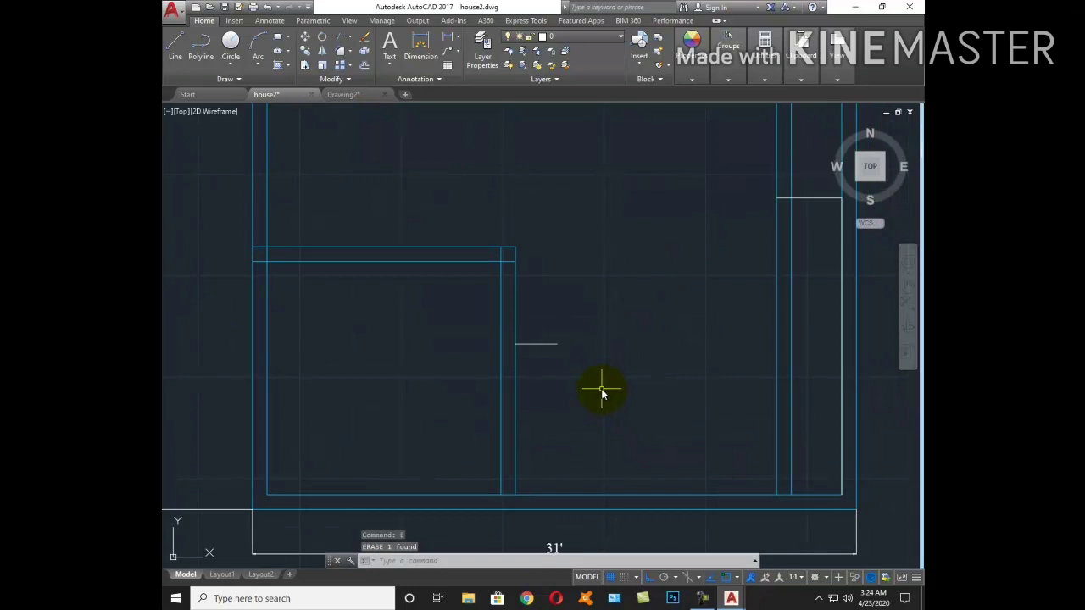
Offset the room's right wall line 9" to the right
type("o")
key("Return")
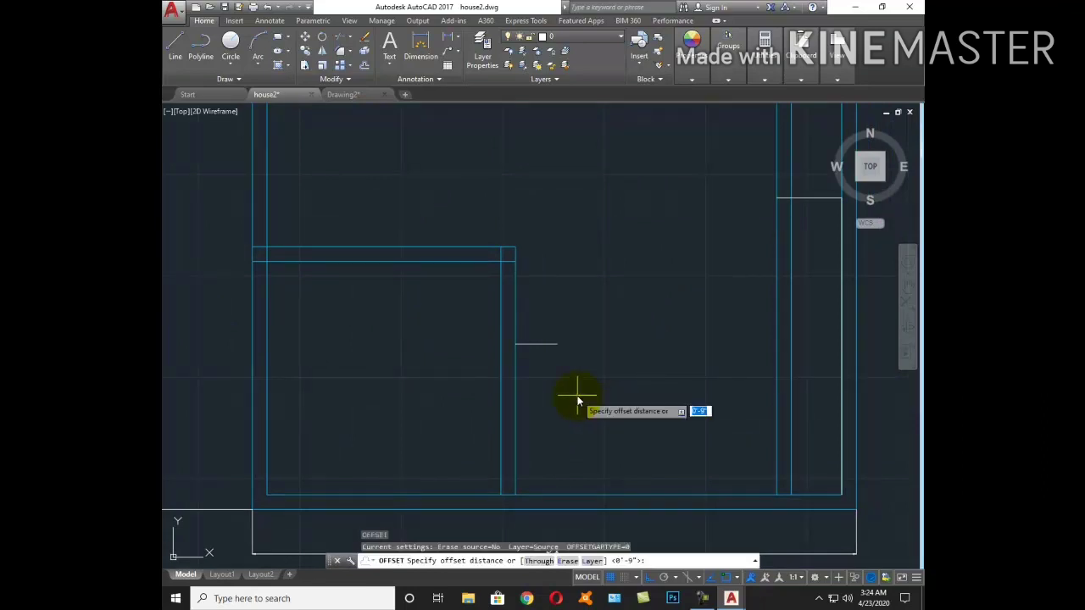
key("Return")
left_click(514, 367)
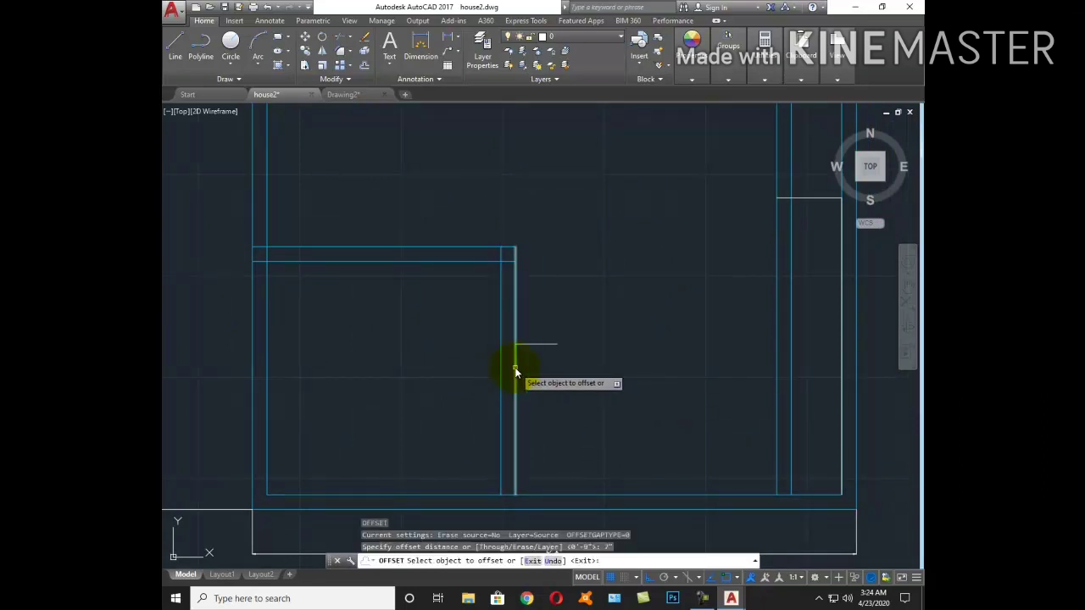
left_click(542, 373)
key("Escape")
Draw a 3-point door-swing arc from the jamb line's end to the stair outline corner
type("a")
key("Return")
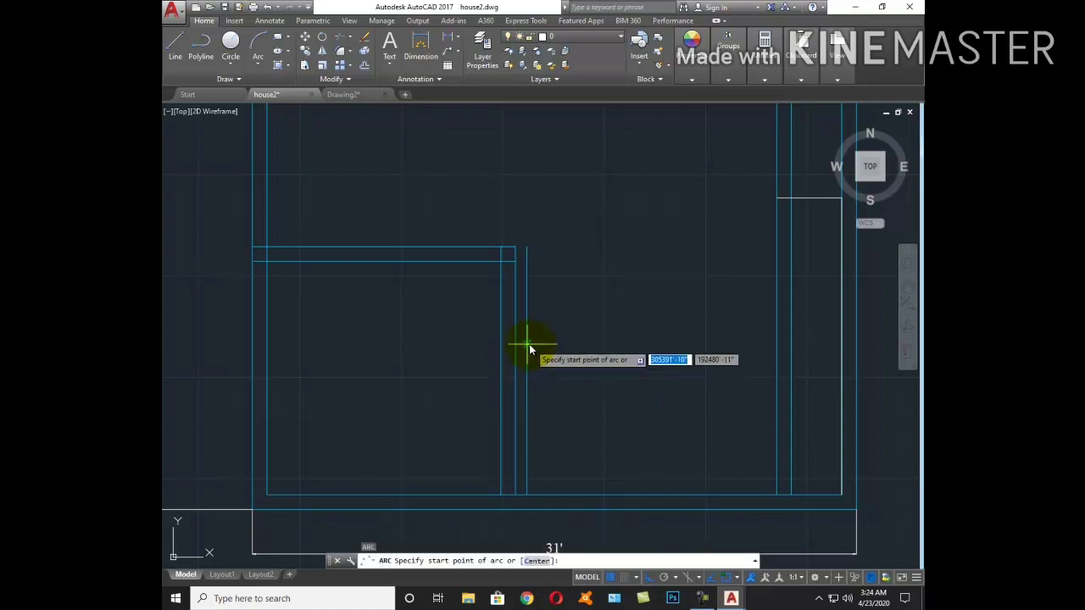
left_click(528, 344)
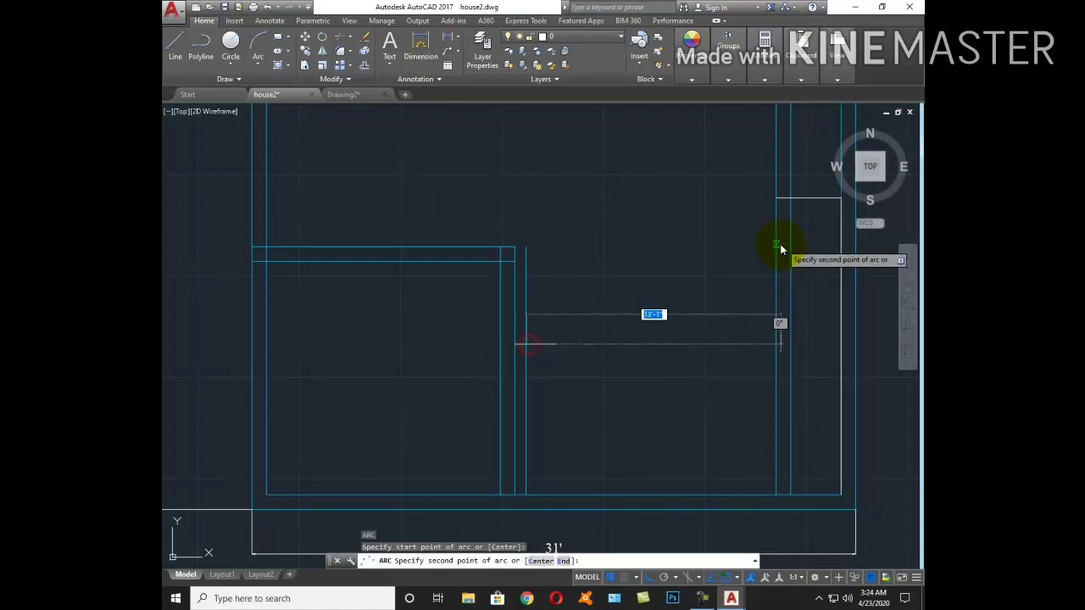
middle_click_drag(782, 242, 664, 298)
left_click(661, 255)
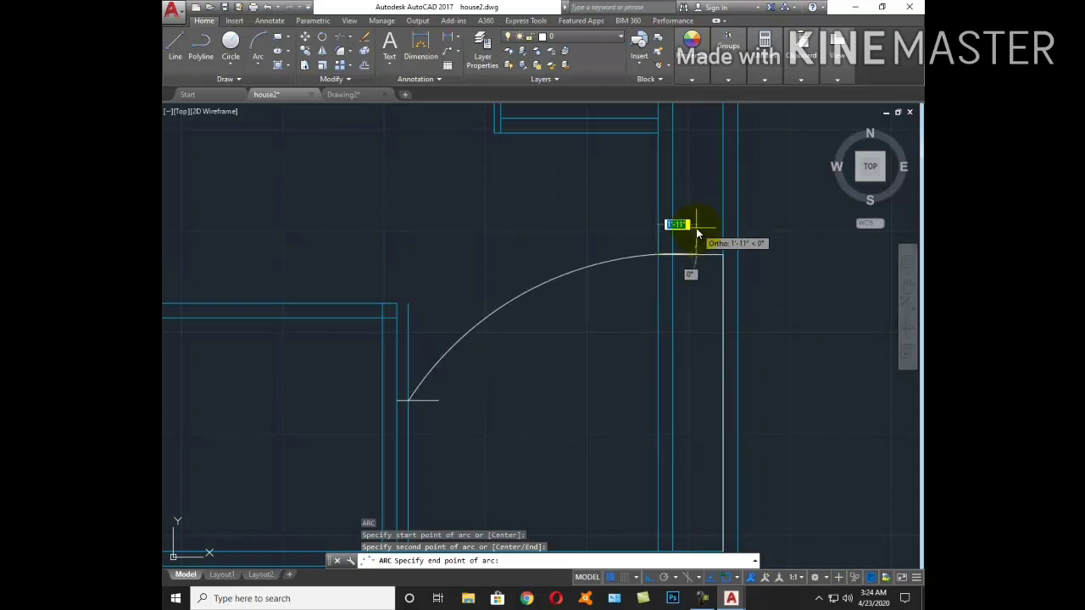
key("Escape")
key("Return")
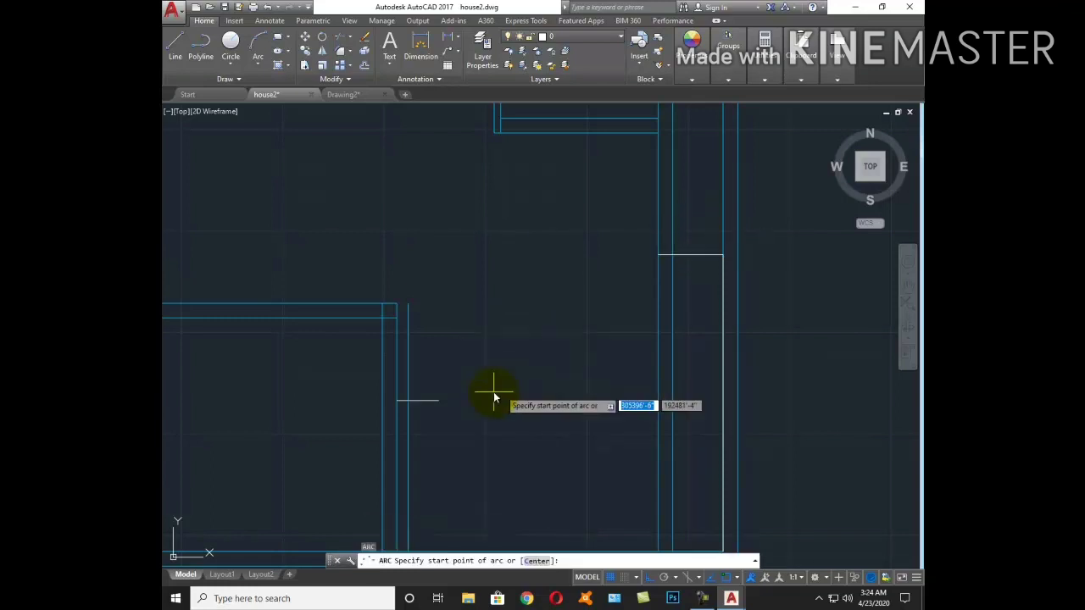
left_click(410, 400)
left_click(660, 254)
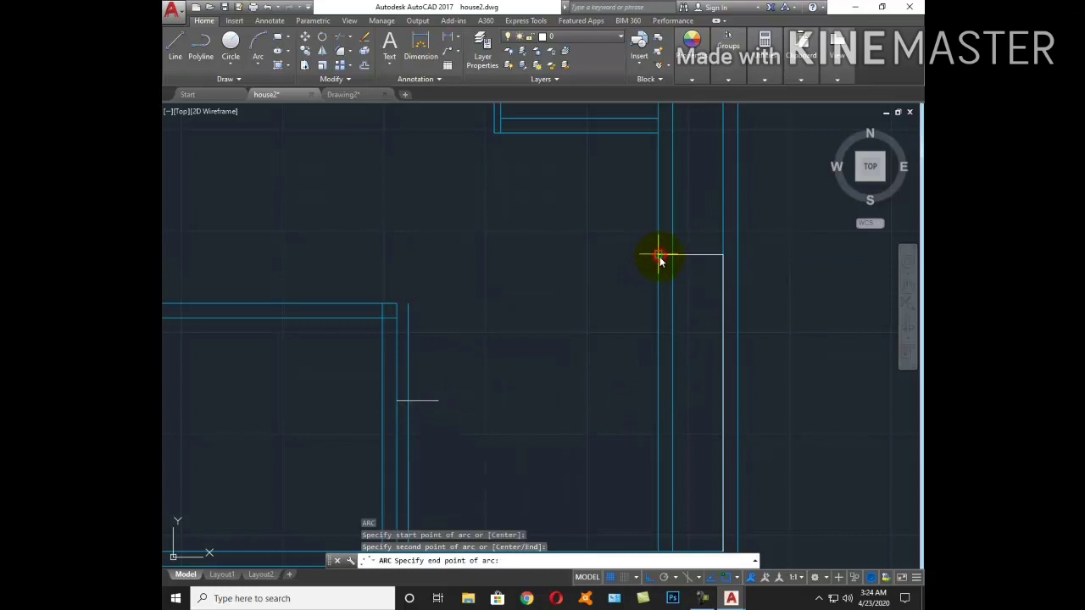
scroll(725, 260, "up", 2)
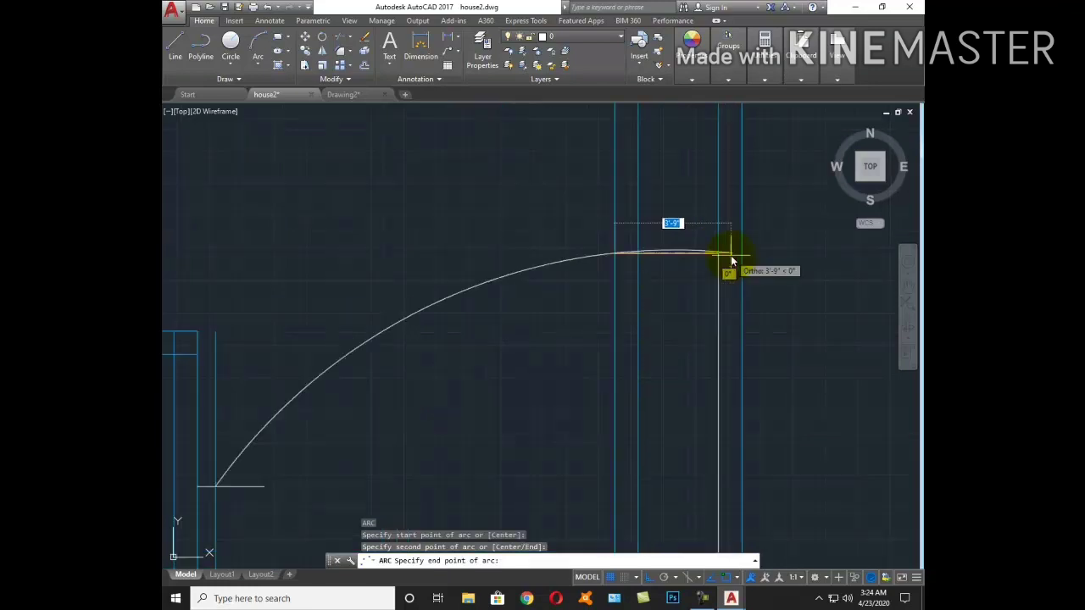
scroll(731, 258, "up", 2)
left_click(797, 254)
key("Escape")
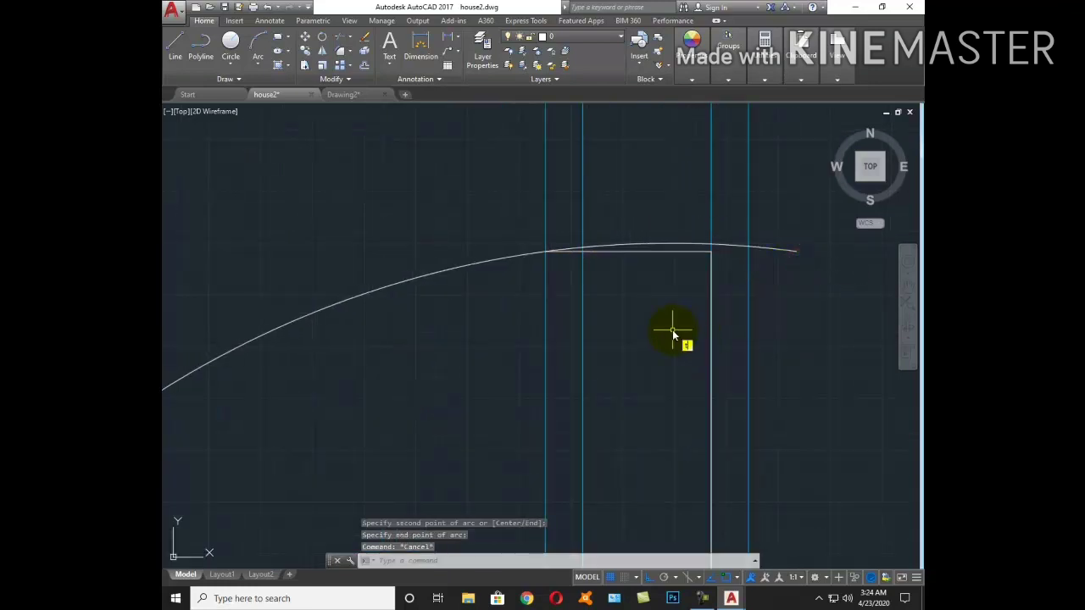
Erase the unwanted leftover arc piece
left_click(582, 252)
type("e")
key("Return")
key("Escape")
scroll(669, 243, "down", 2)
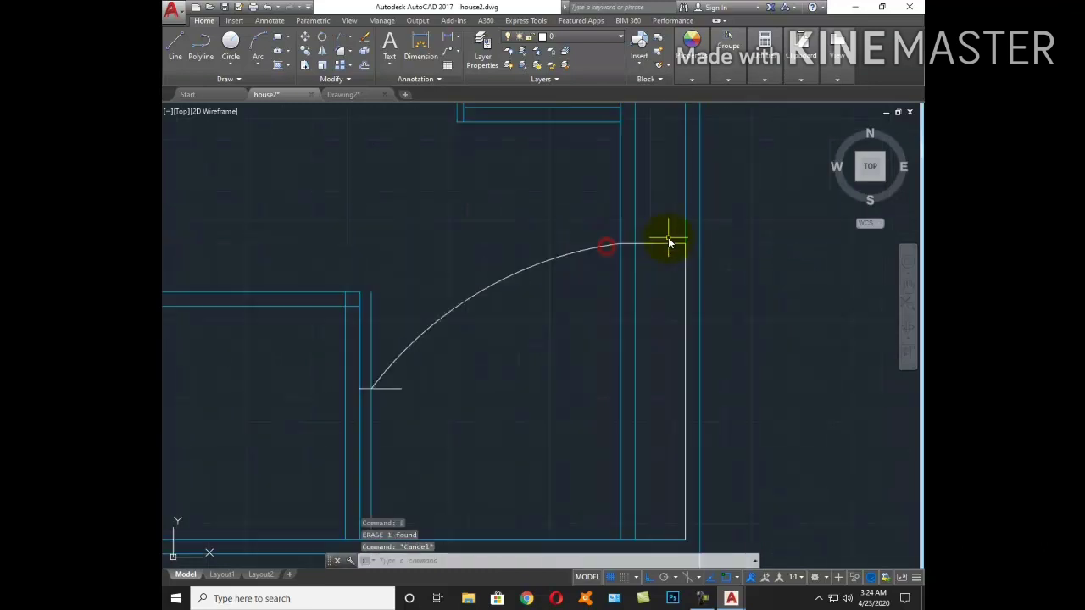
scroll(669, 243, "down", 2)
key("Return")
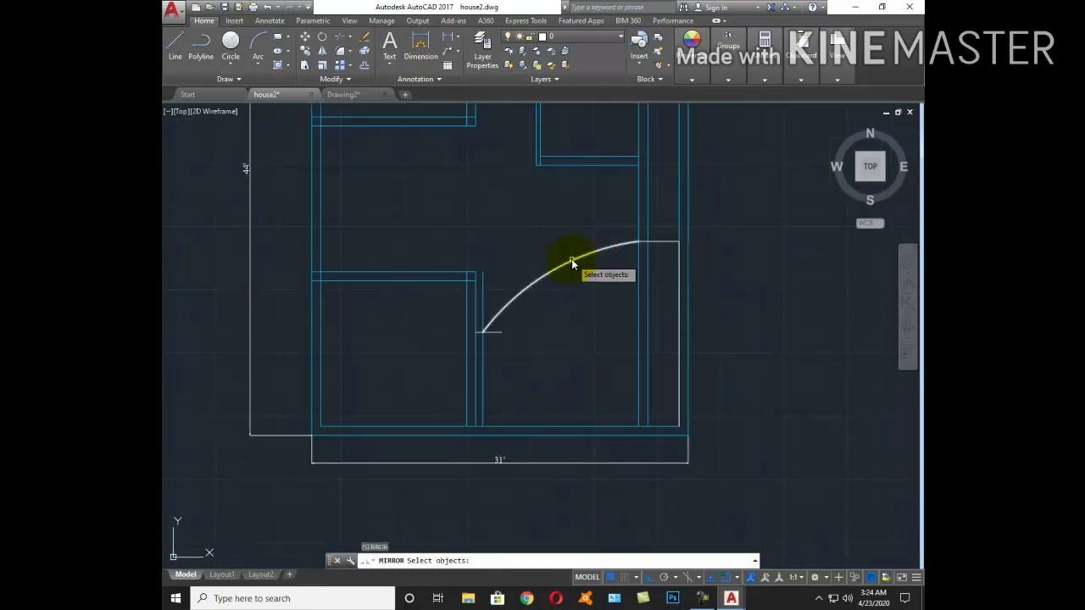
Rotate the door arc about its jamb-end point so it swings toward the lower-left
left_click(571, 266)
key("Return")
left_click(484, 331)
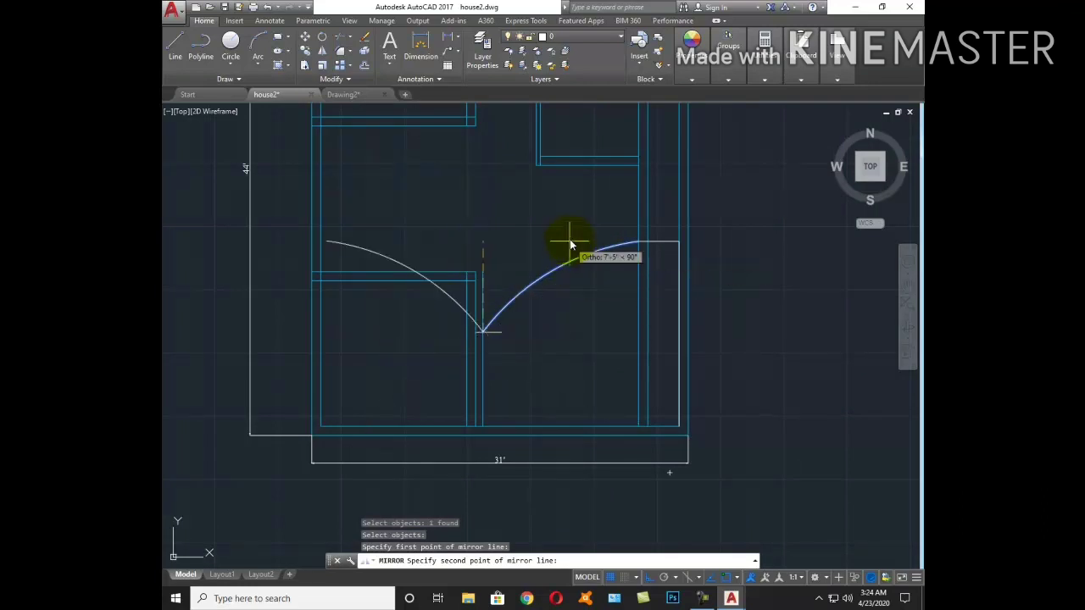
key("F8")
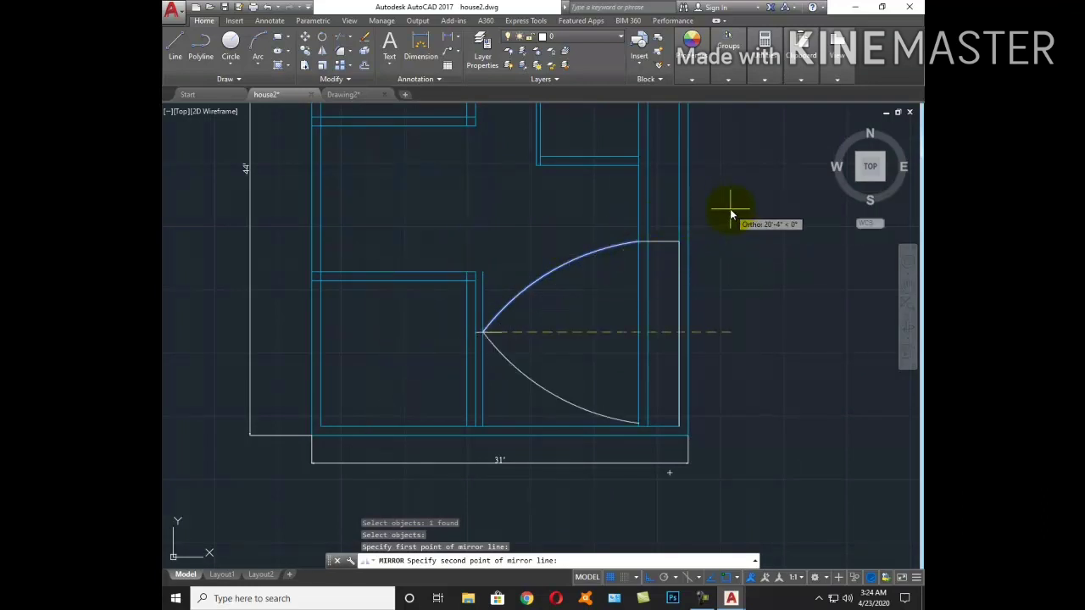
key("F8")
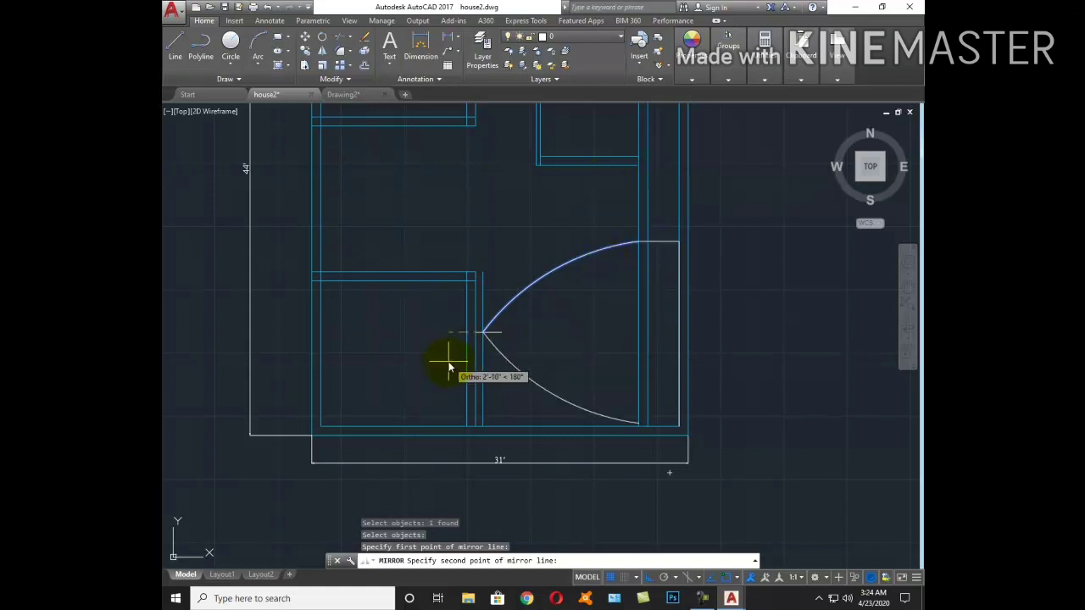
key("Escape")
key("Escape")
key("Escape")
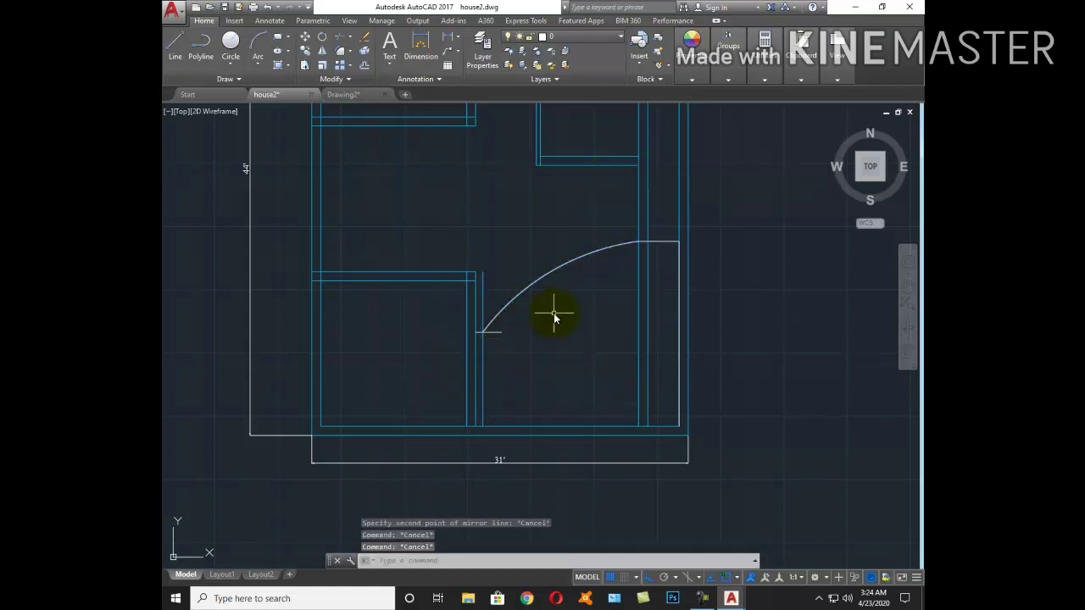
type("ro")
key("Return")
left_click_drag(574, 242, 526, 292)
key("Return")
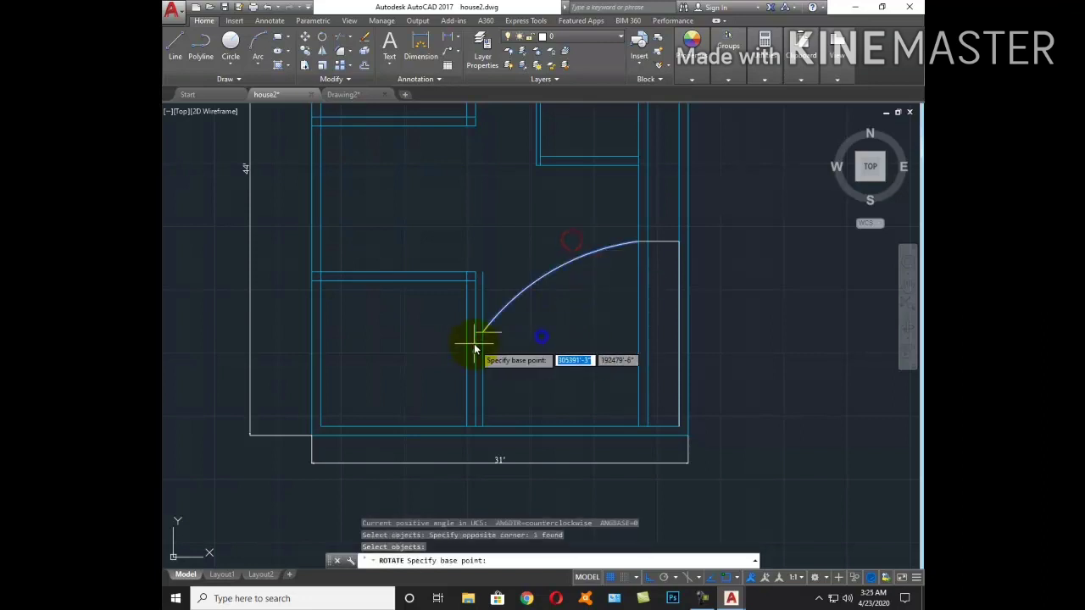
left_click(481, 332)
left_click(402, 338)
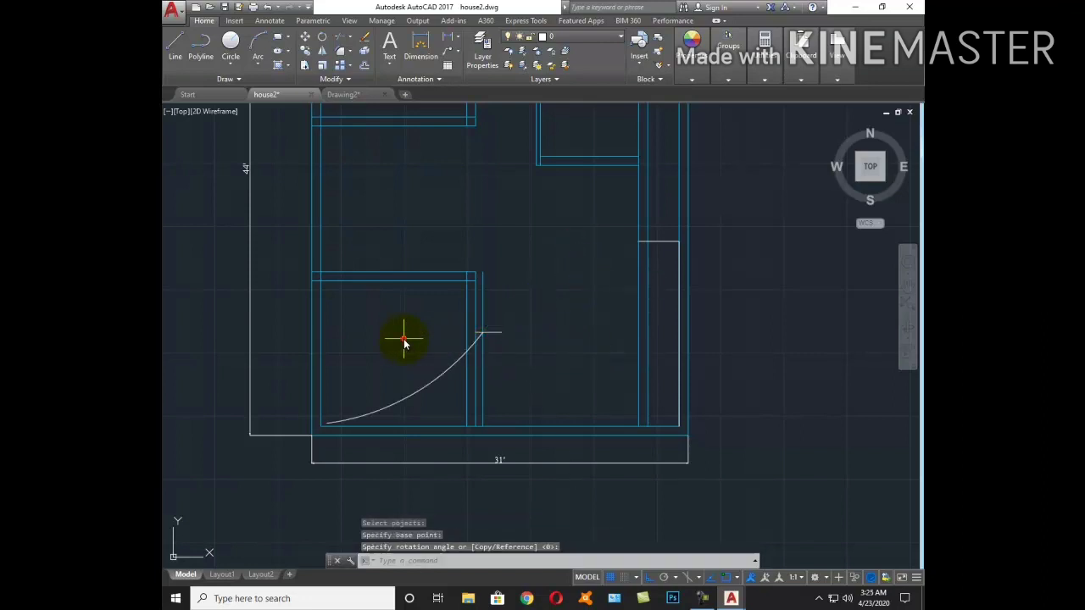
Move the rotated arc by its left end so it sits at the wall end
left_click(401, 382)
type("m")
key("Return")
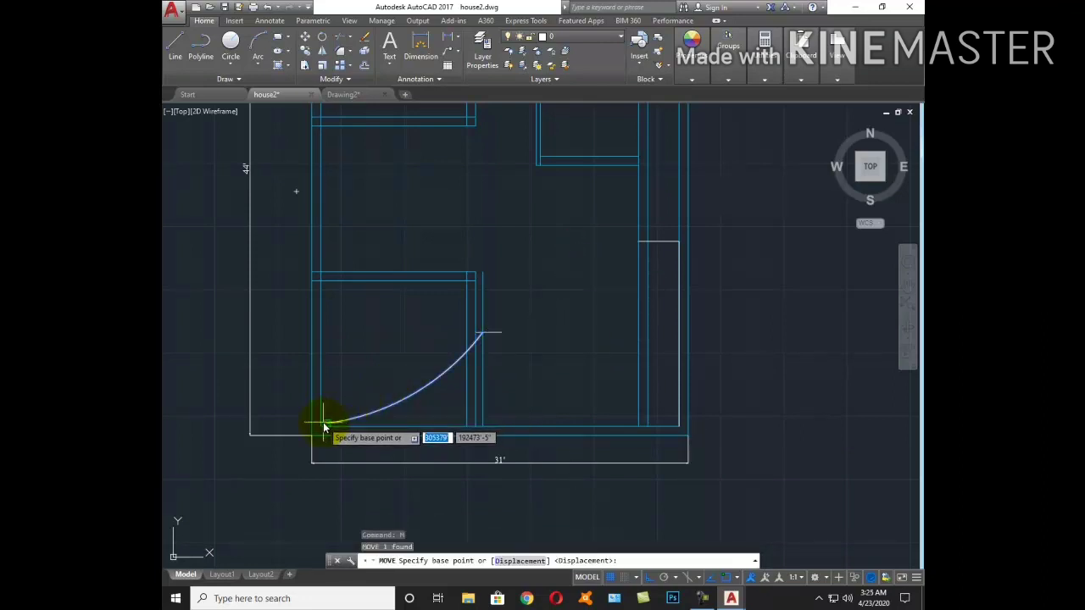
left_click(324, 422)
scroll(471, 364, "up", 3)
left_click(494, 315)
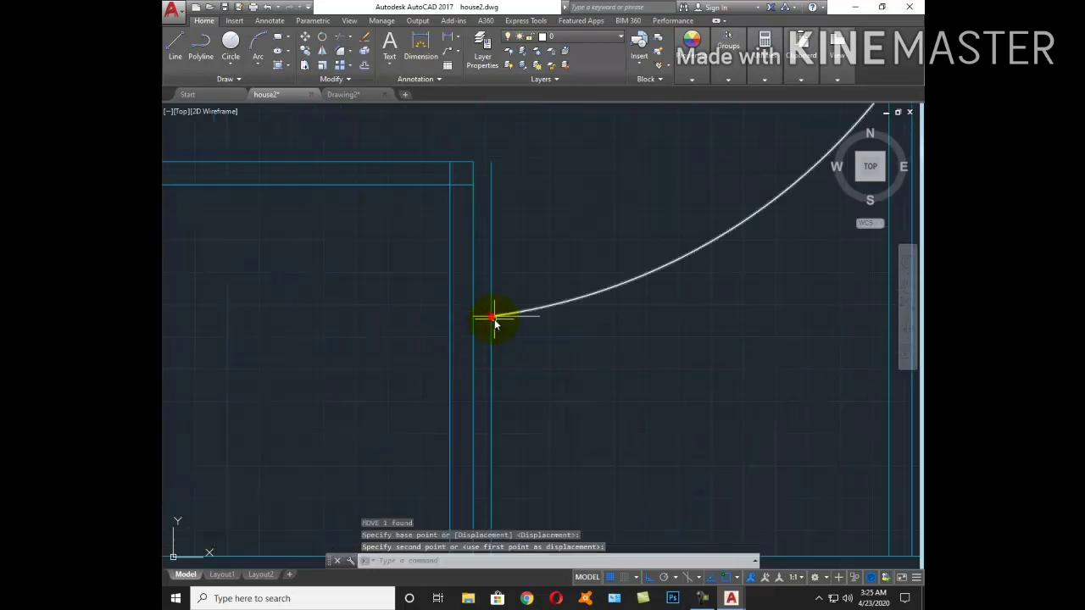
scroll(542, 382, "down", 5)
scroll(647, 317, "up", 4)
scroll(622, 322, "down", 3)
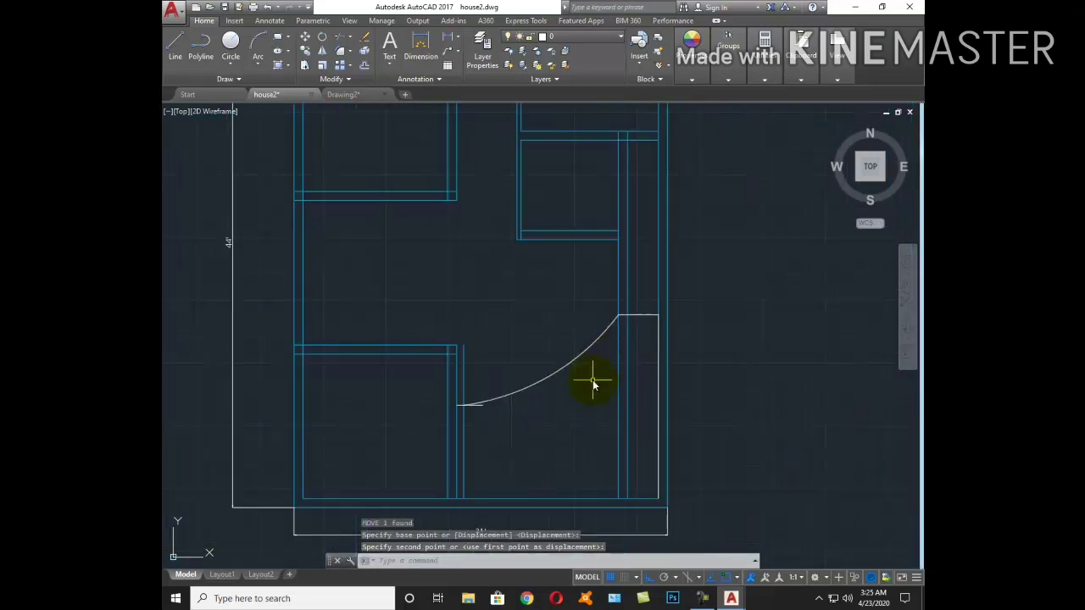
Offset the door arc 8 to the inner side and extend the copy to the wall line
key("Return")
type("9")
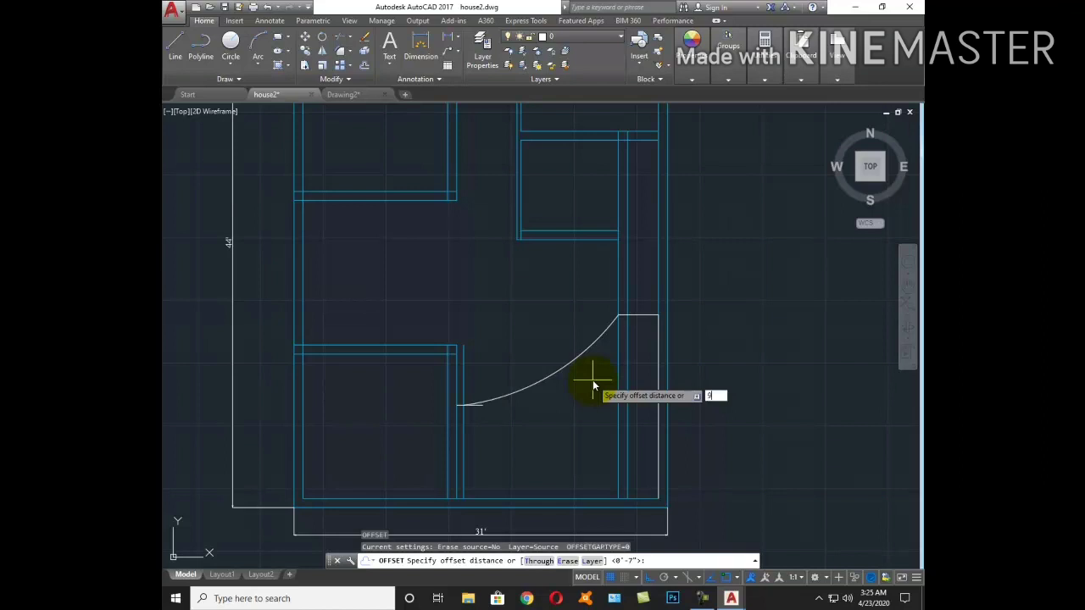
key("Return")
left_click(579, 357)
left_click(567, 342)
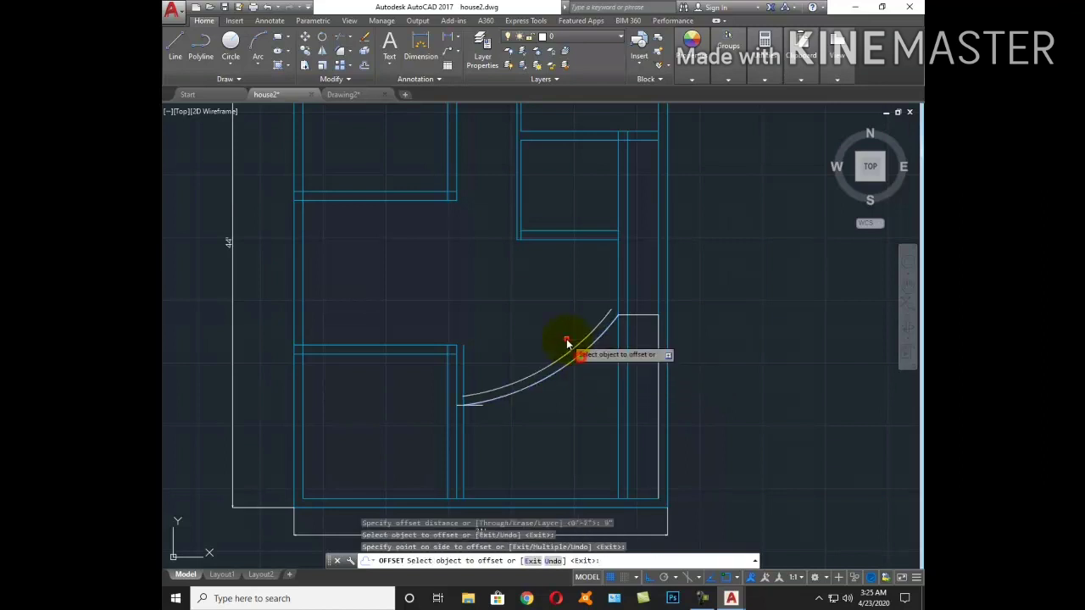
key("Escape")
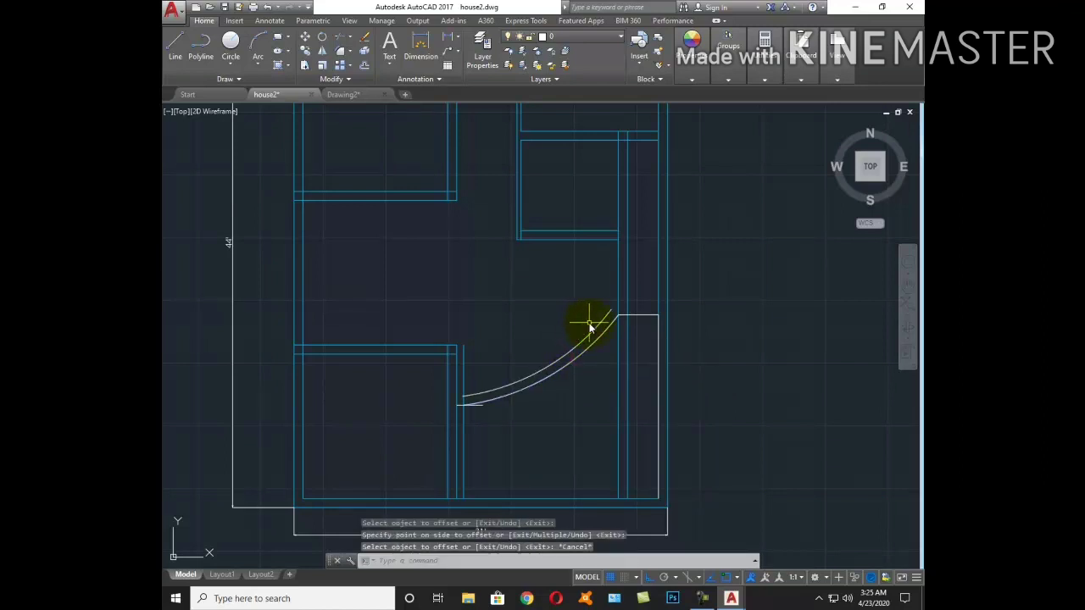
scroll(590, 326, "up", 5)
type("ex")
key("Return")
key("Return")
left_click(636, 297)
key("Escape")
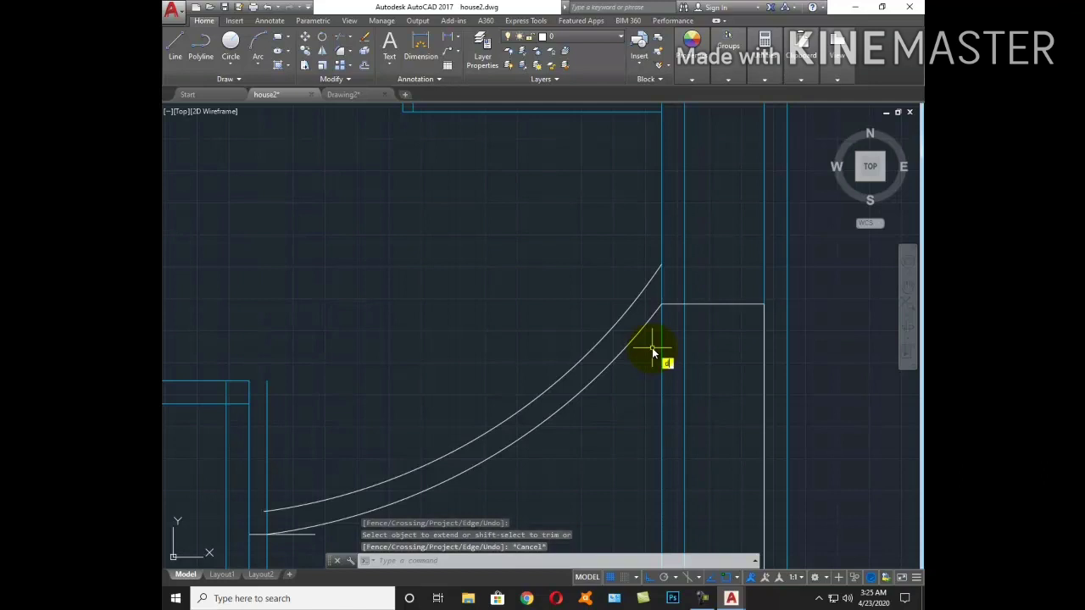
Measure from the arc's upper end to the top wall corner, then delete the upper door arc
type("dli")
key("Return")
left_click(660, 268)
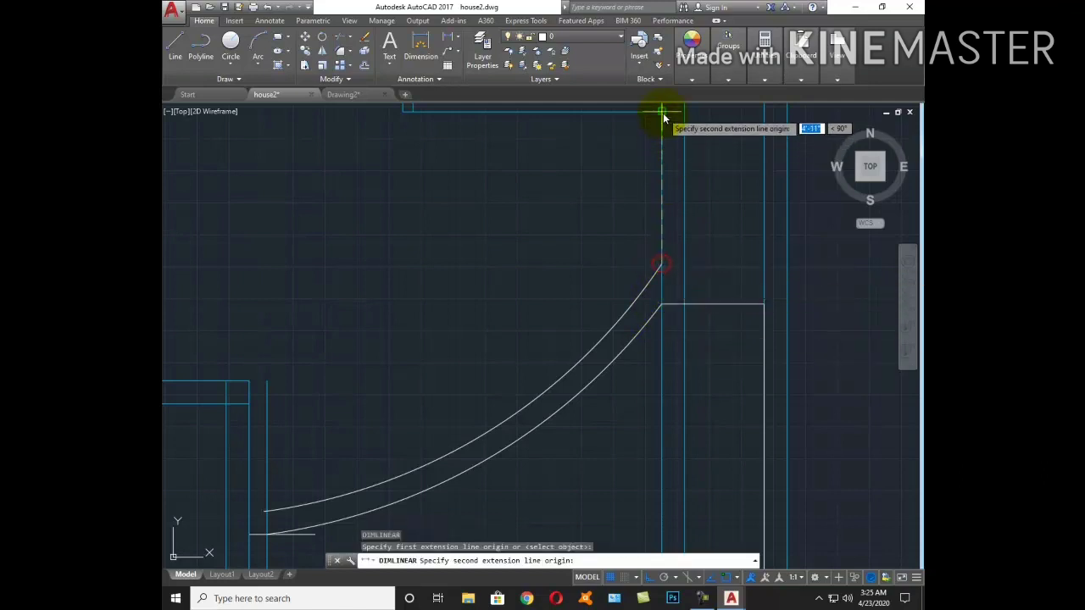
left_click(663, 111)
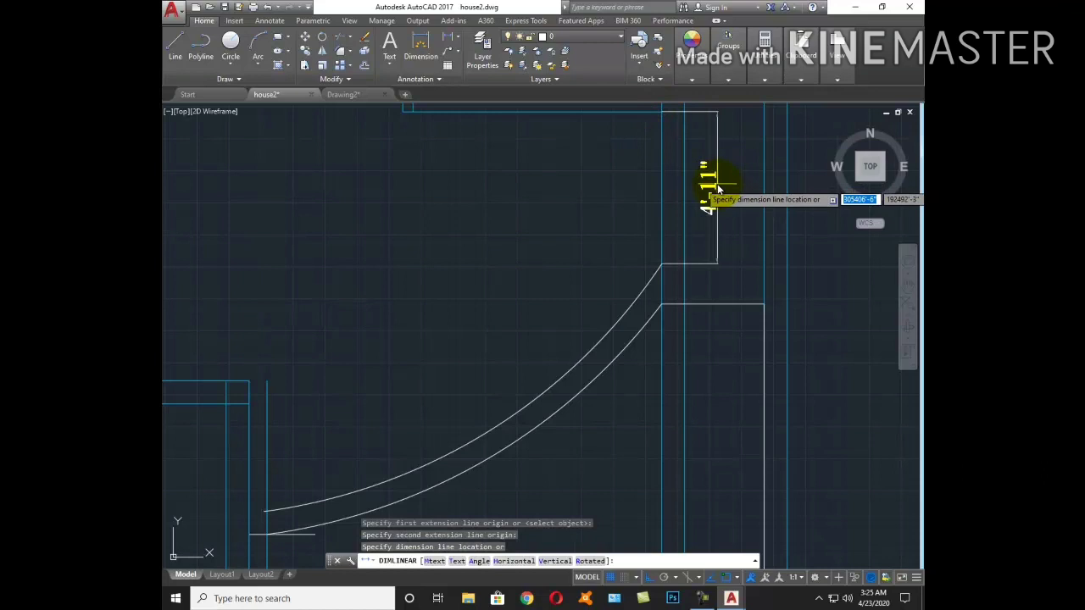
key("Escape")
scroll(717, 184, "down", 3)
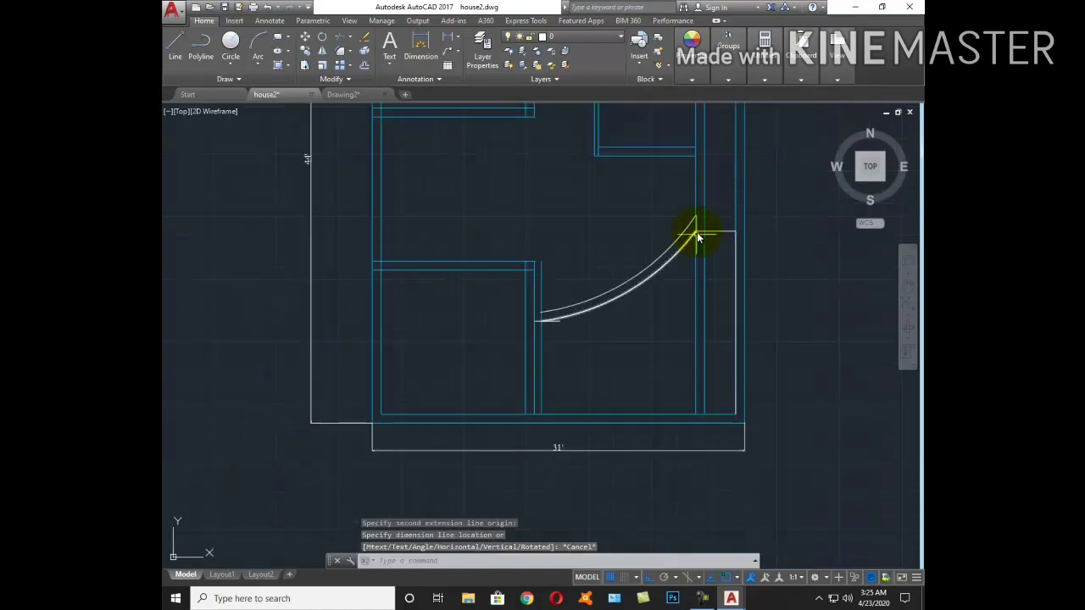
left_click(662, 245)
left_click(646, 319)
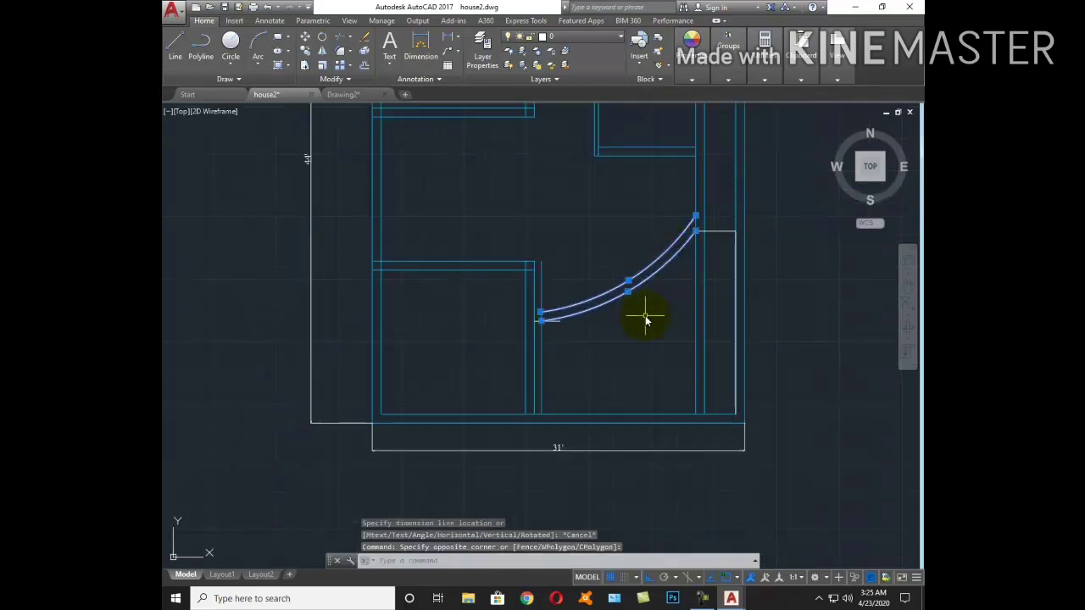
key("Escape")
left_click(659, 249)
key("Delete")
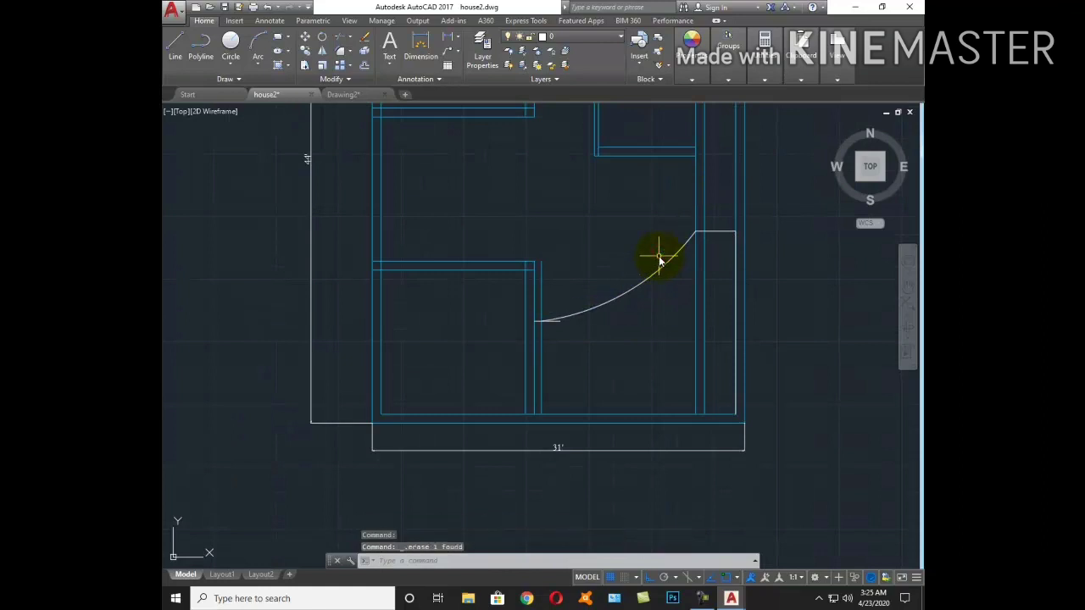
Offset the door arc again, placing a copy just below it
type("o")
key("Return")
key("Return")
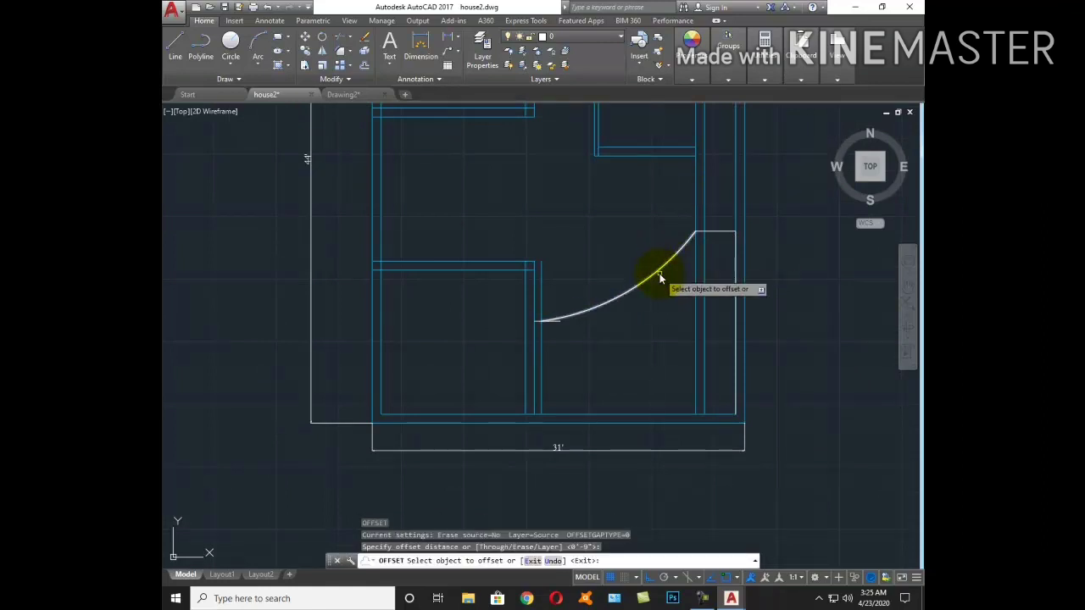
left_click(659, 270)
left_click(657, 295)
key("Escape")
scroll(652, 299, "up", 4)
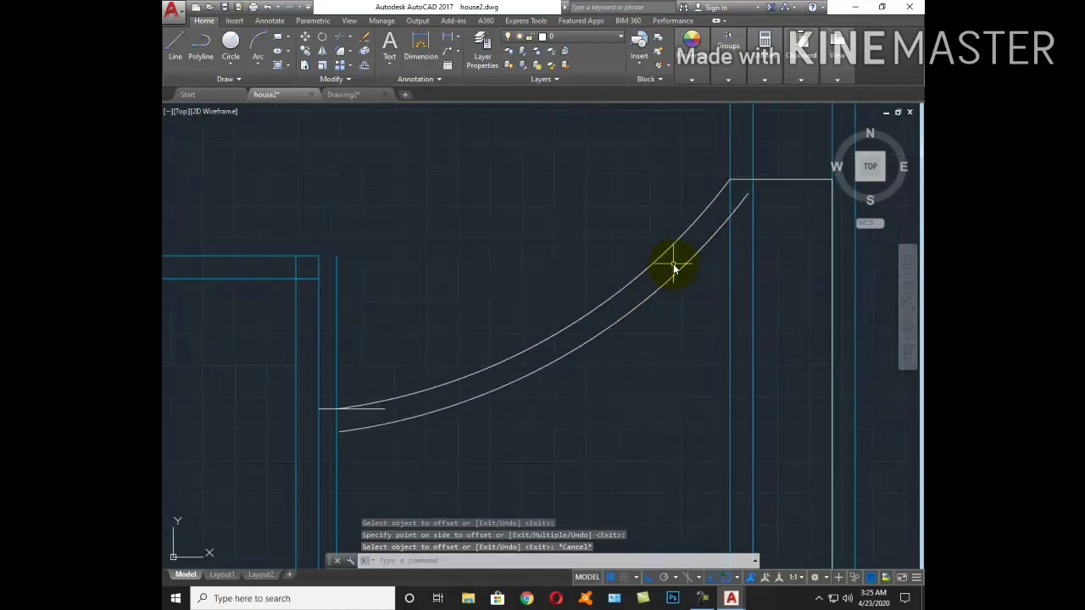
middle_click_drag(738, 230, 697, 360)
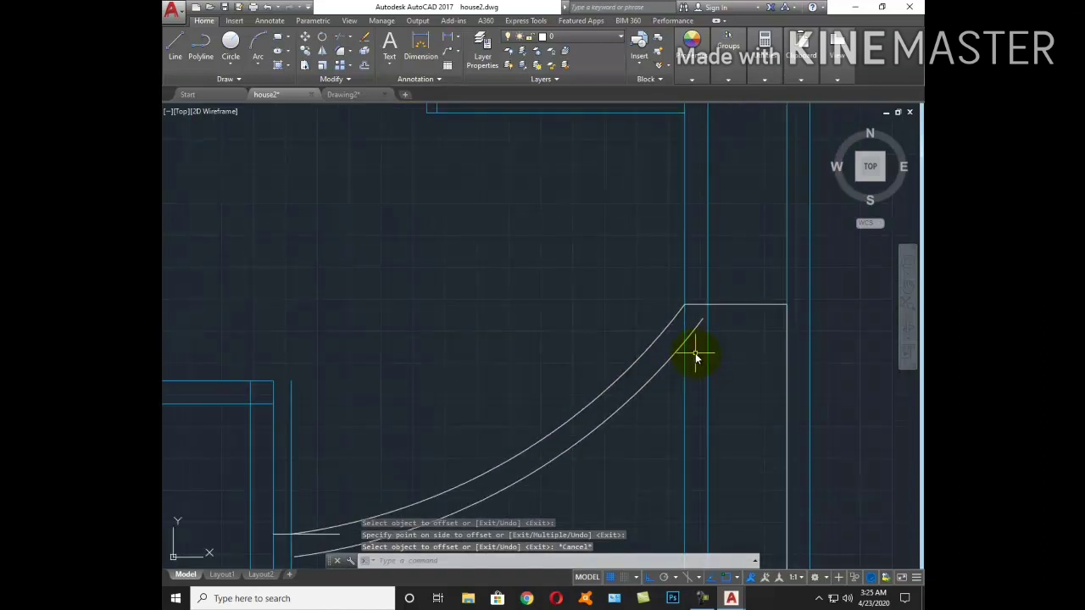
Re-measure the arc end to the top end point and delete the duplicate door arc
type("dli")
key("Return")
left_click(683, 303)
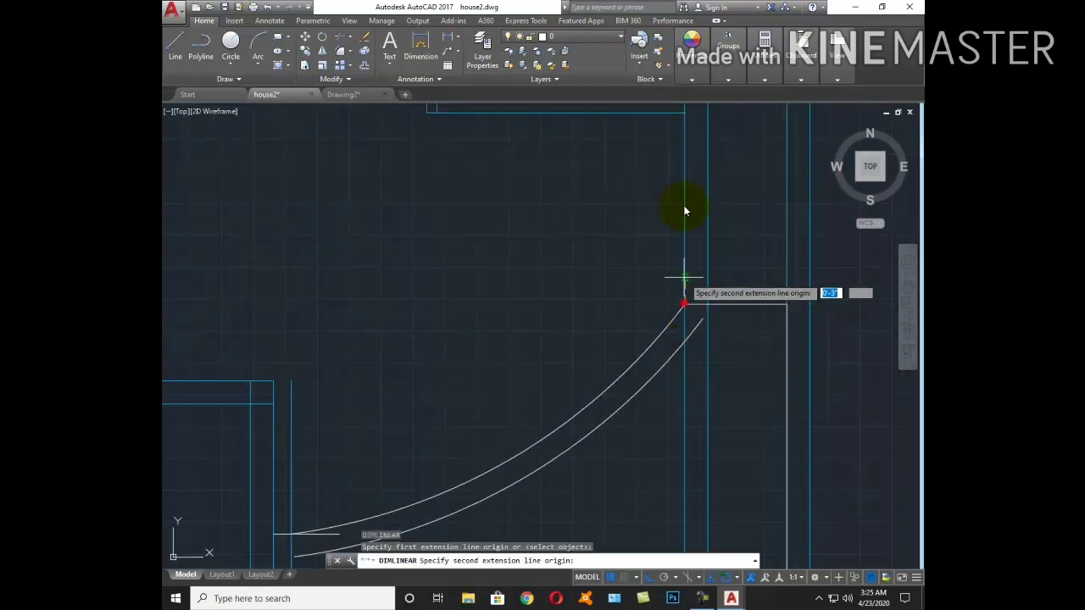
left_click(685, 115)
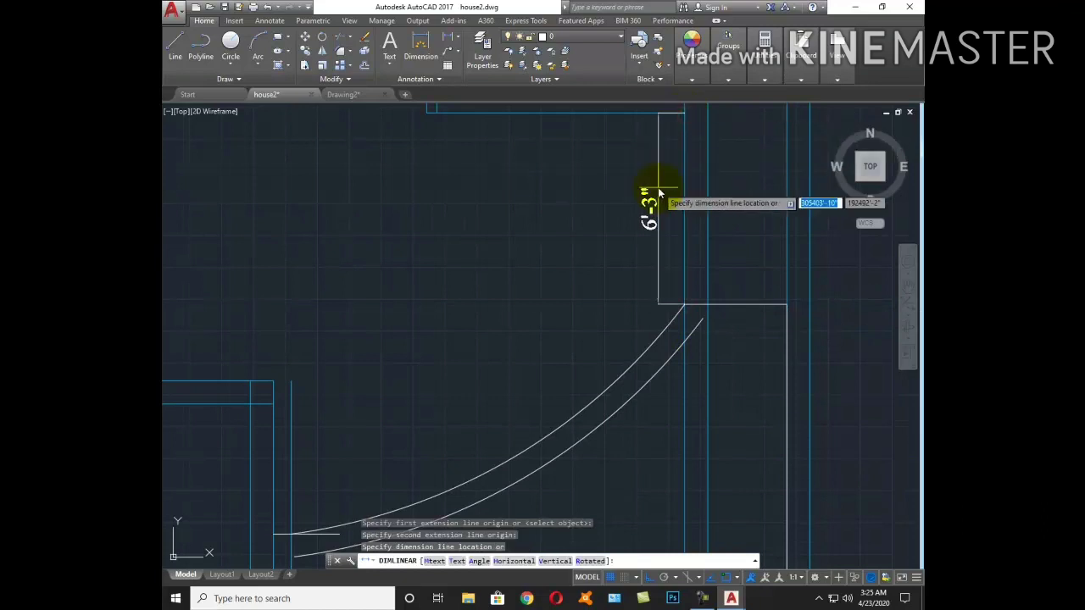
key("Escape")
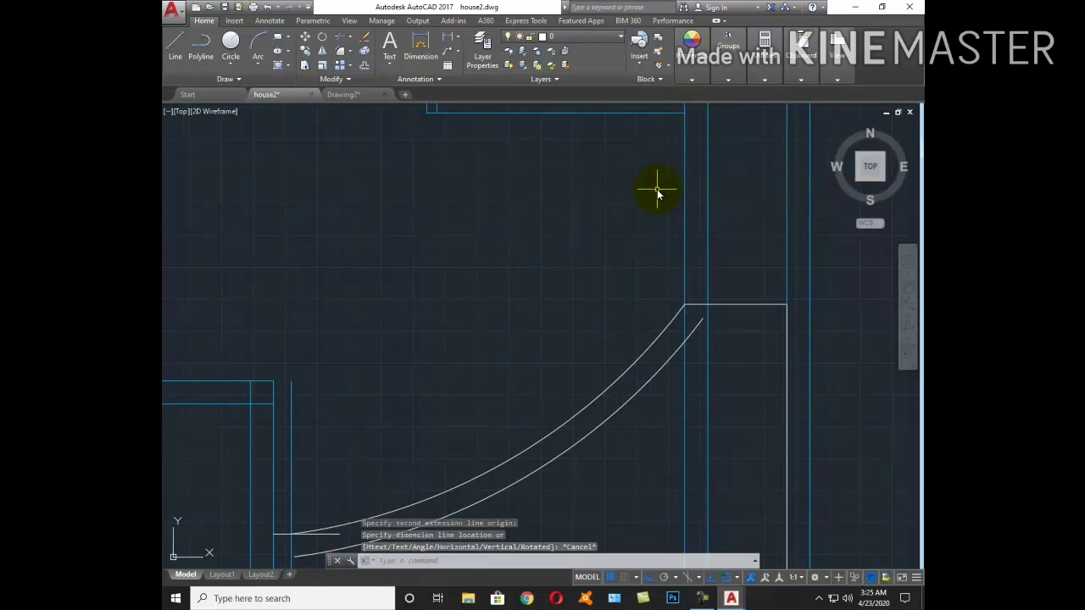
scroll(658, 190, "down", 4)
middle_click_drag(656, 222, 725, 272)
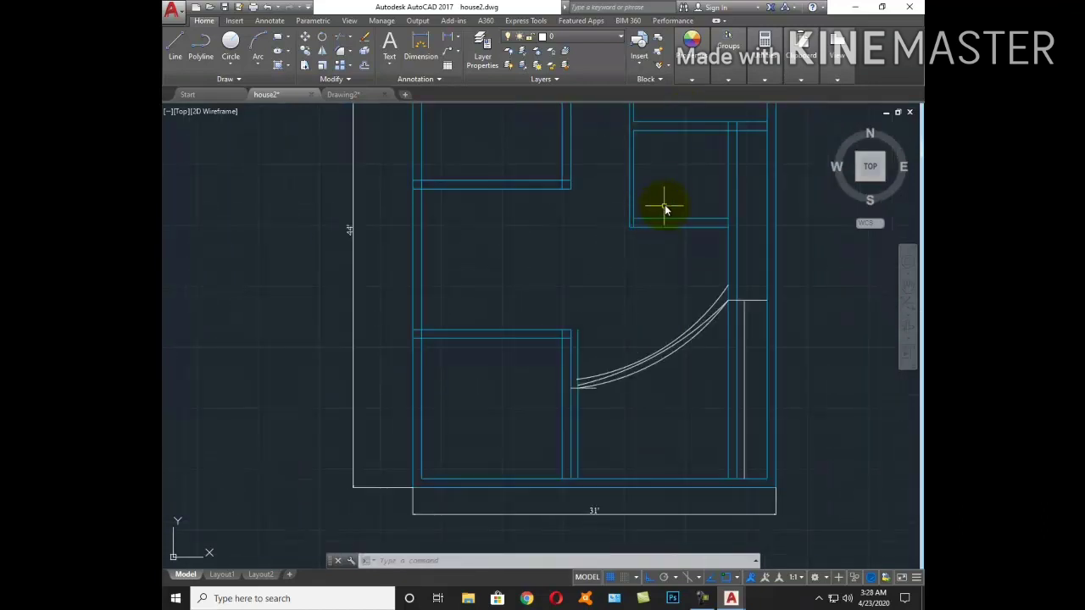
left_click(658, 363)
key("Delete")
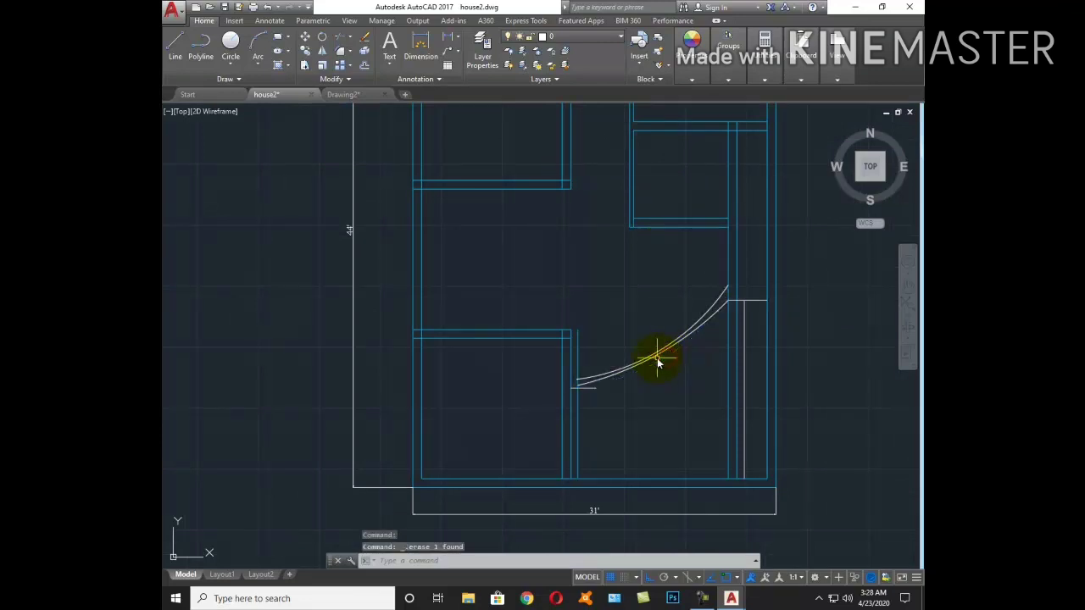
scroll(655, 359, "up", 3)
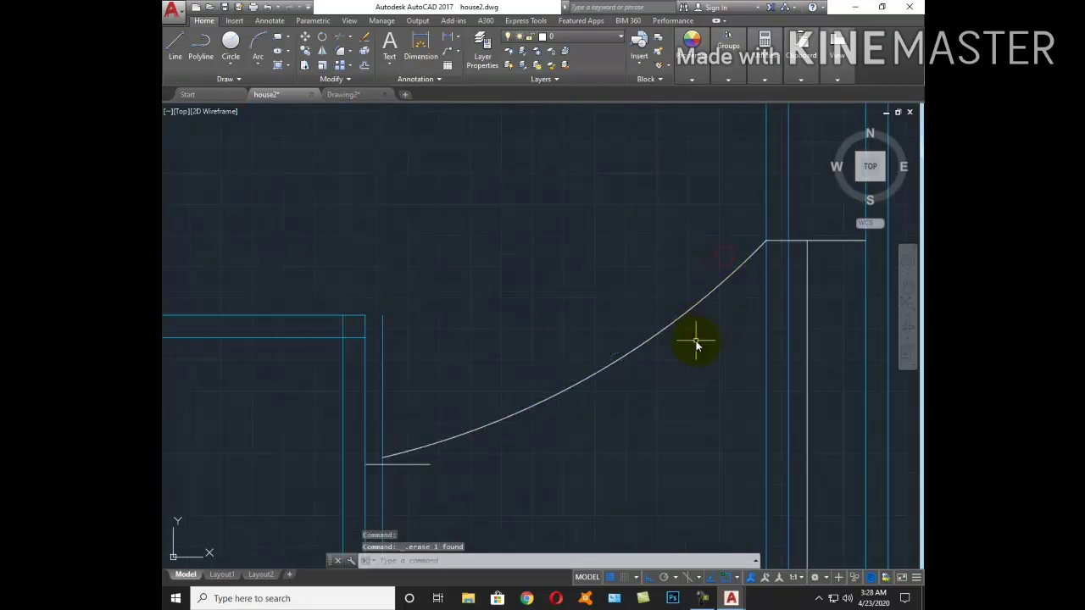
Offset the door arc to its outer side at the default distance
type("o")
key("Return")
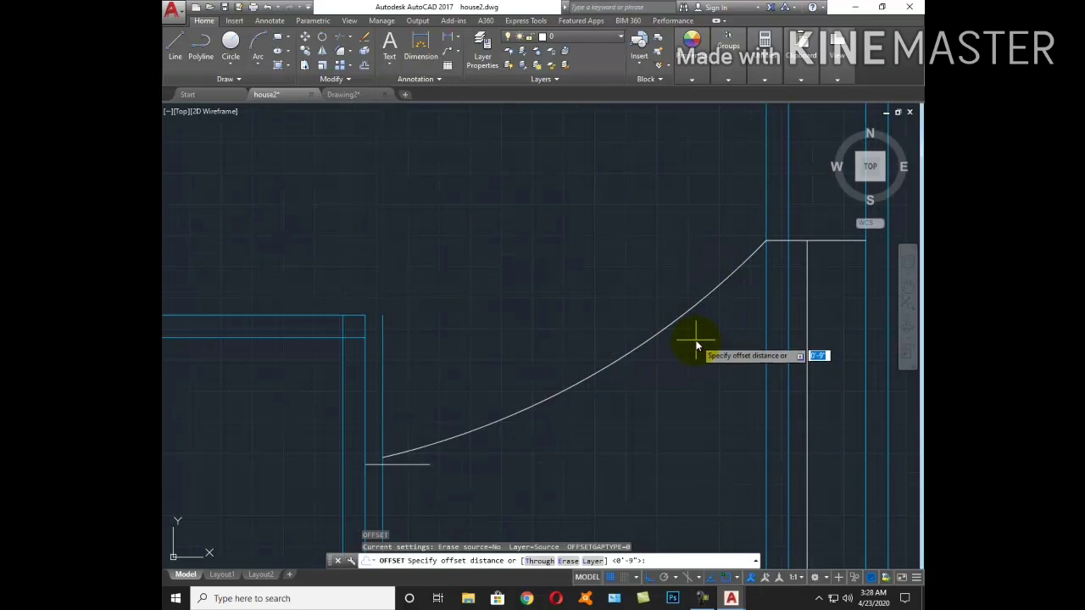
key("Return")
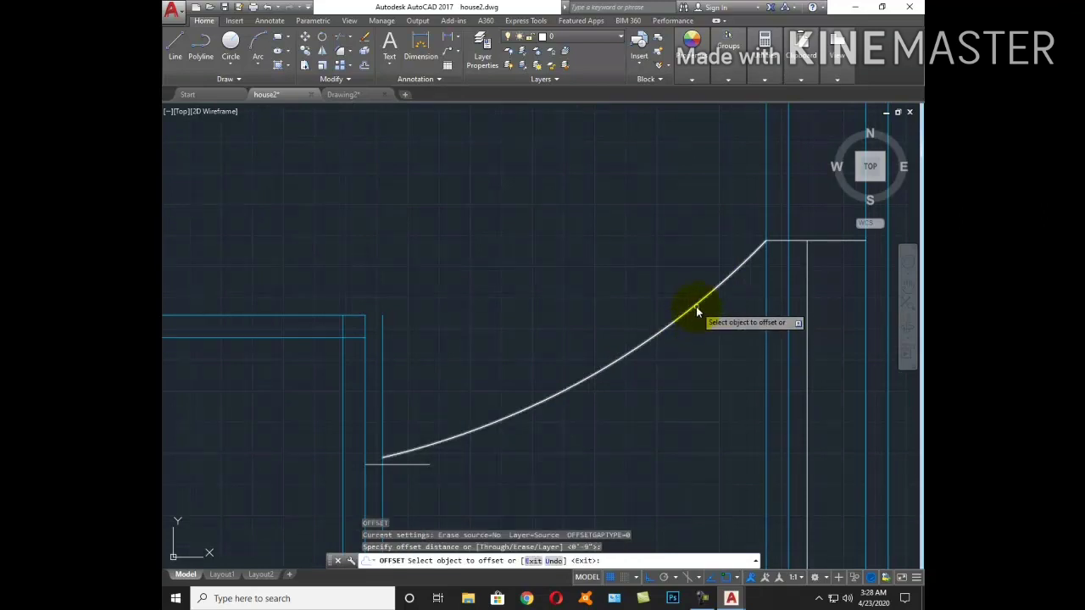
left_click(696, 310)
left_click(685, 290)
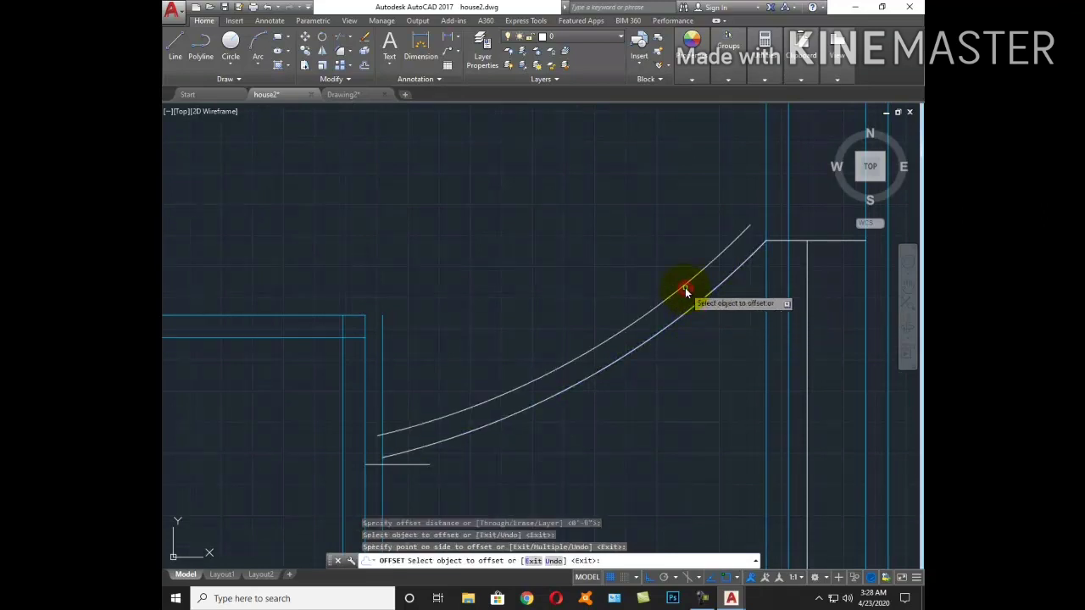
key("Return")
Extend the new outer arc to meet both the right and left wall lines
type("ex")
key("Return")
key("Return")
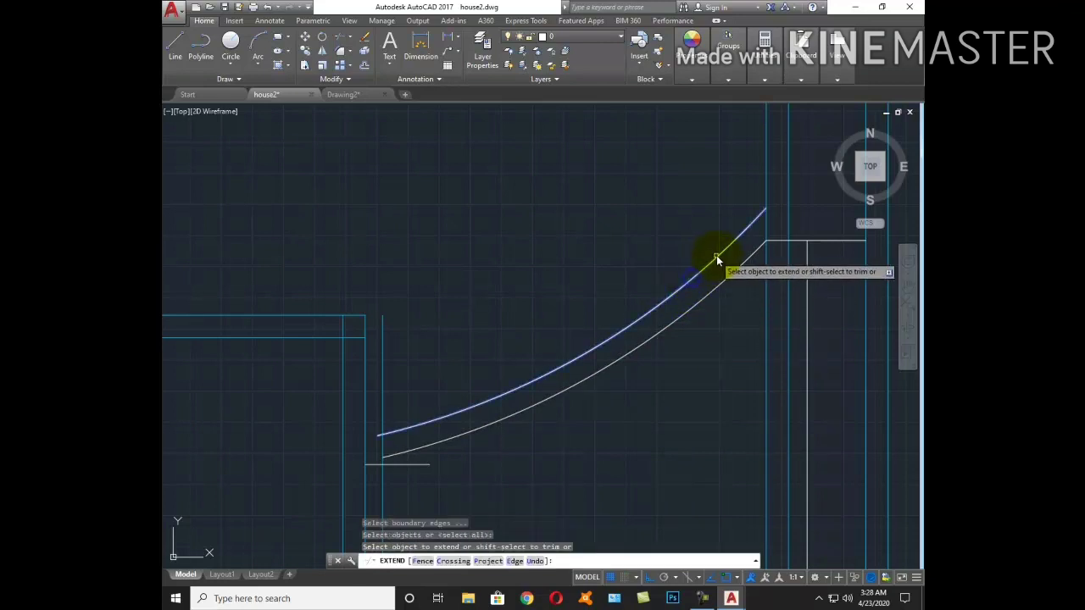
left_click(718, 254)
key("Escape")
middle_click_drag(519, 397, 658, 327)
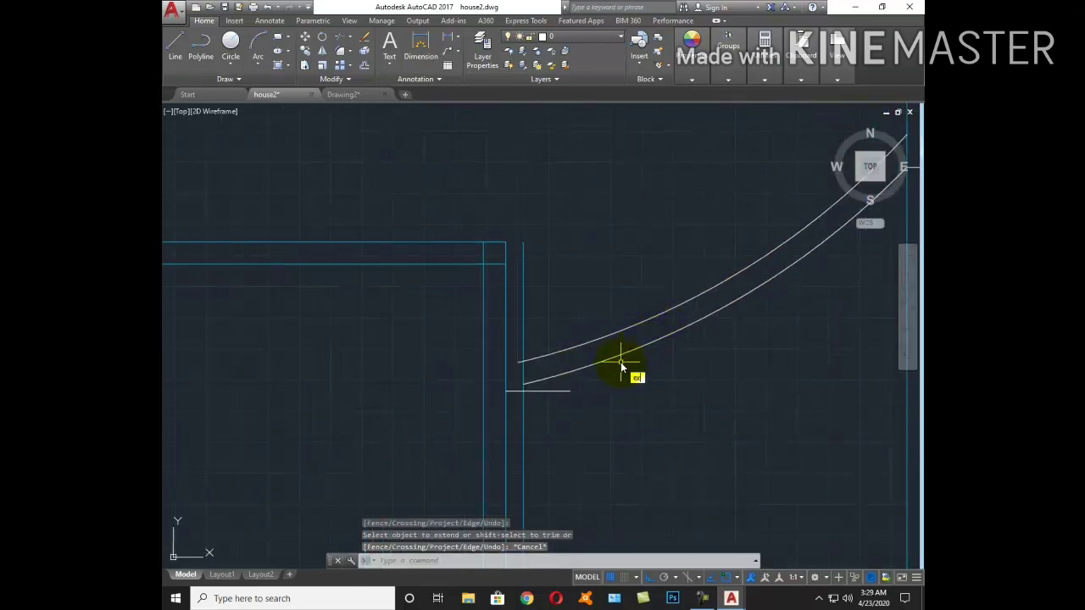
left_click(545, 357)
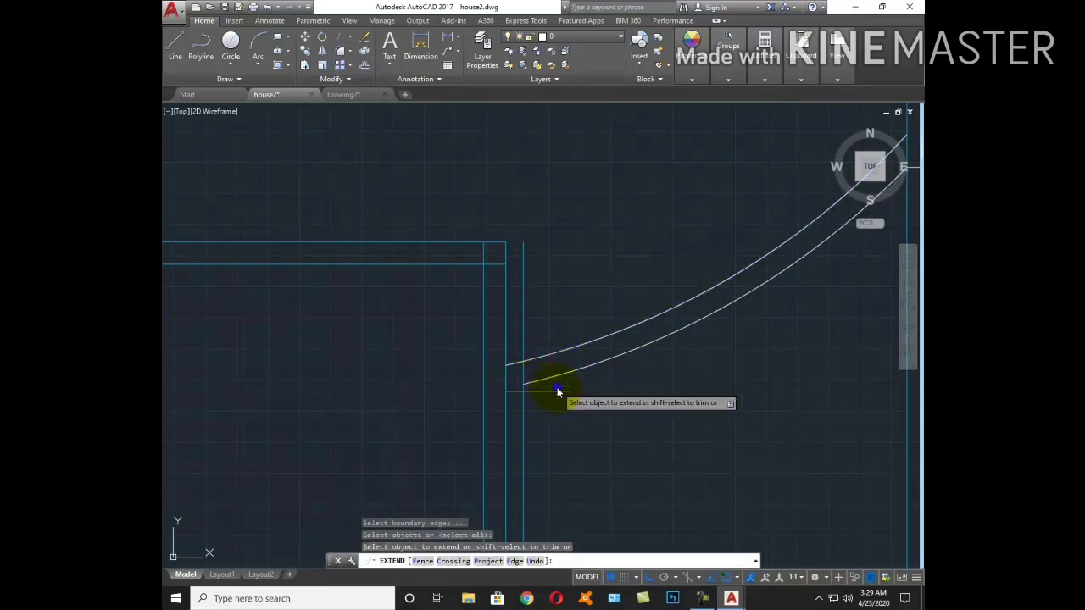
key("Escape")
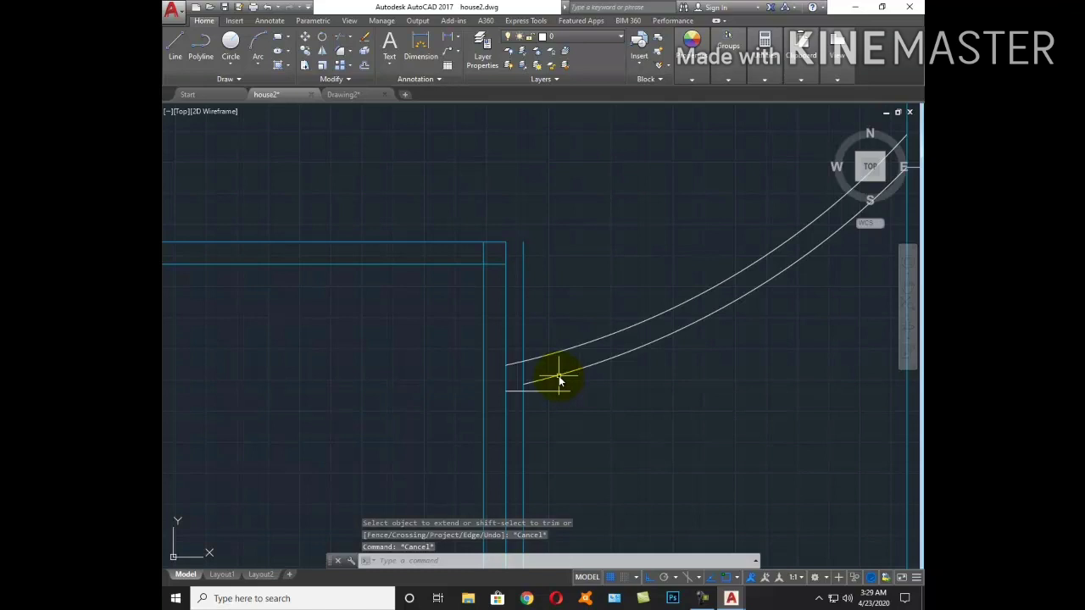
type("l")
key("Return")
scroll(519, 383, "up", 3)
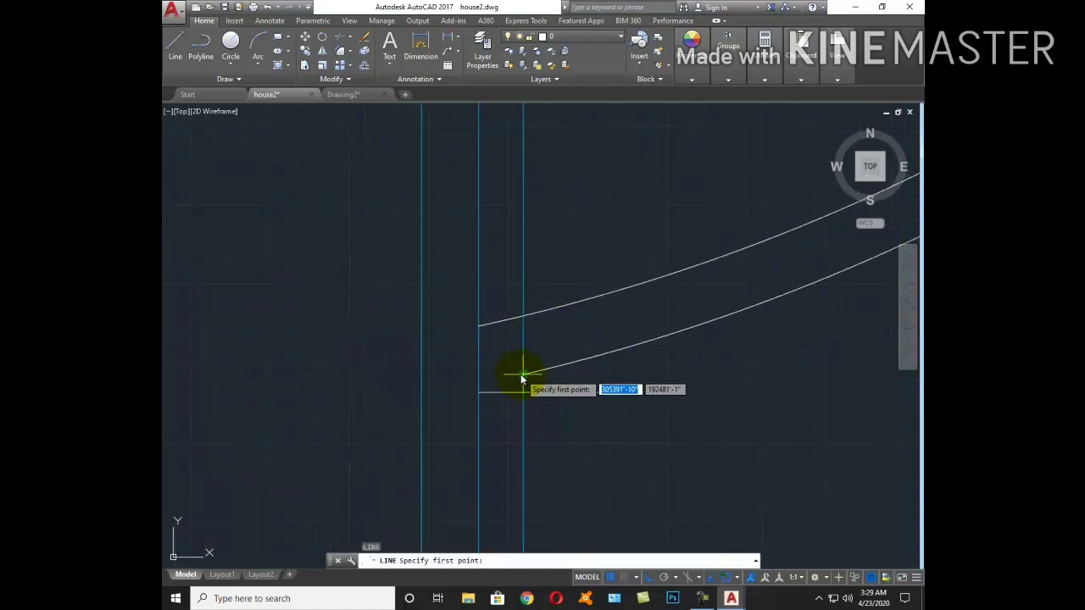
Draw short horizontal lines from the inner and outer arc ends to the wall
left_click(521, 374)
left_click(479, 375)
key("Return")
key("Return")
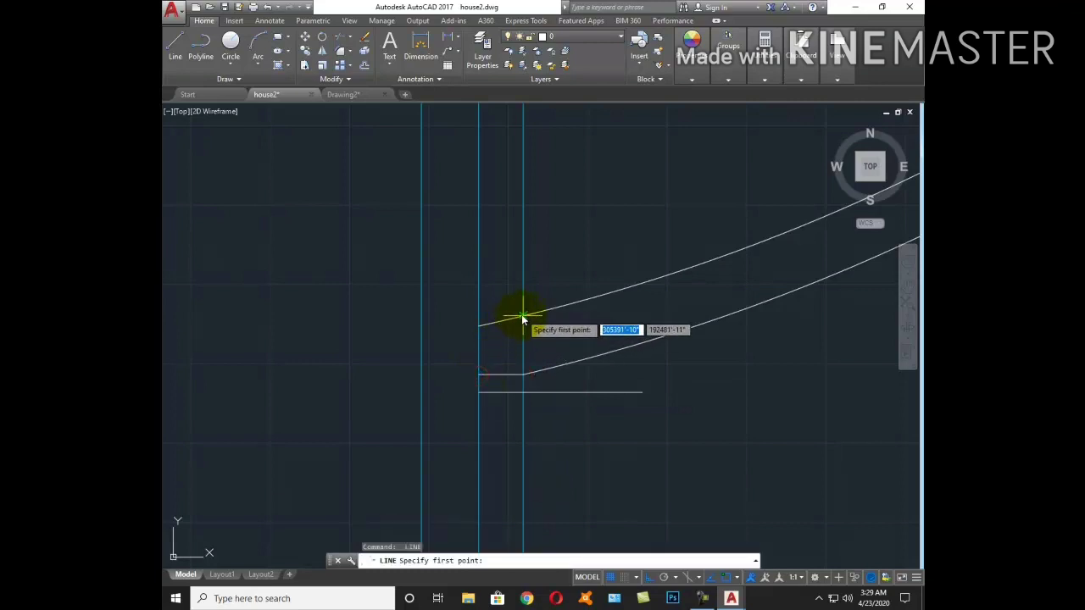
left_click(521, 316)
left_click(479, 318)
key("Escape")
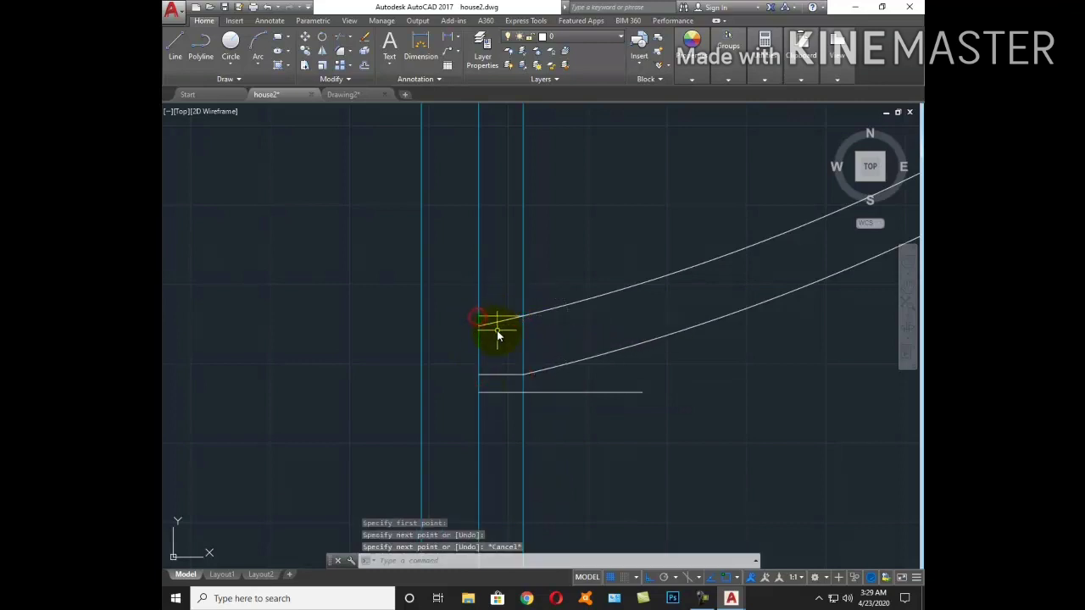
Erase the stray short horizontal line near the door swing
type("tr")
key("Return")
key("Return")
key("Escape")
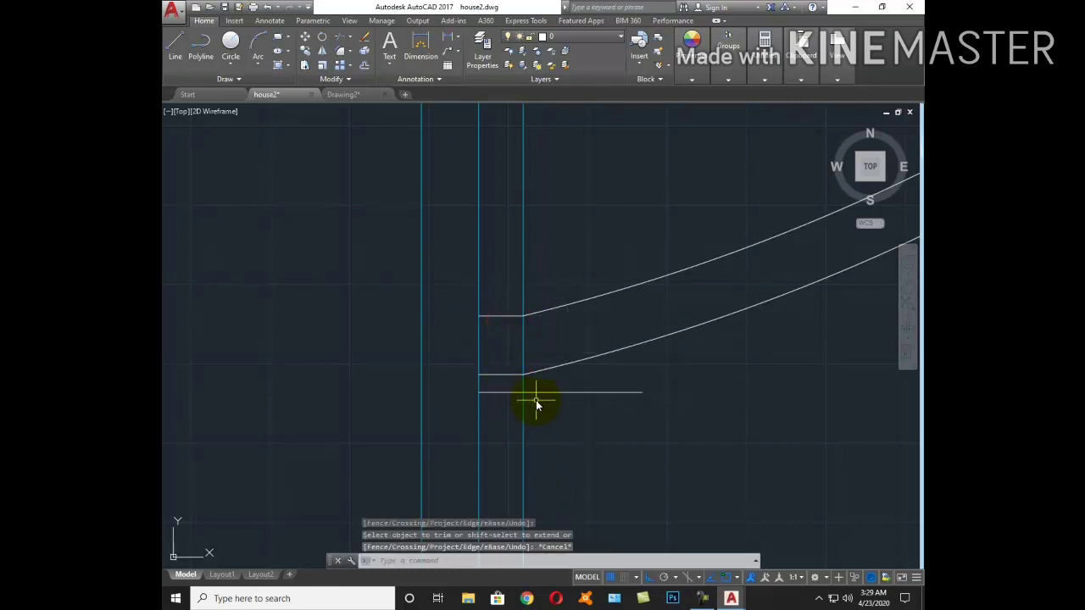
left_click(536, 394)
type("e")
key("Return")
scroll(538, 392, "down", 2)
left_click(534, 420)
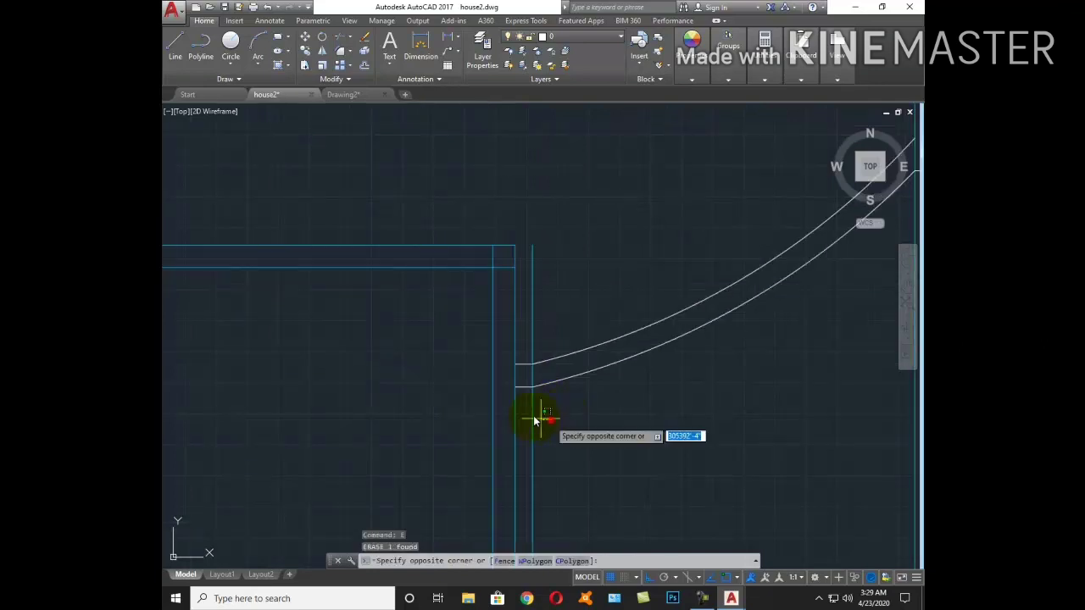
scroll(534, 418, "down", 2)
scroll(542, 420, "down", 4)
left_click(574, 426)
scroll(653, 384, "up", 3)
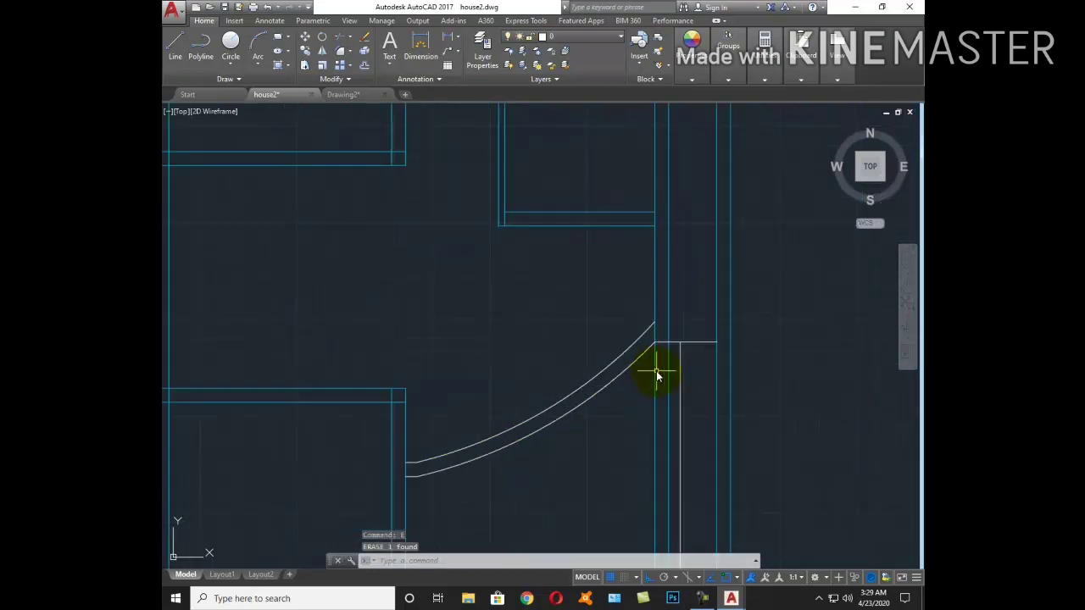
Trim the wall stubs at the double arc's upper and lower ends
type("tr")
key("Return")
key("Return")
left_click(656, 333)
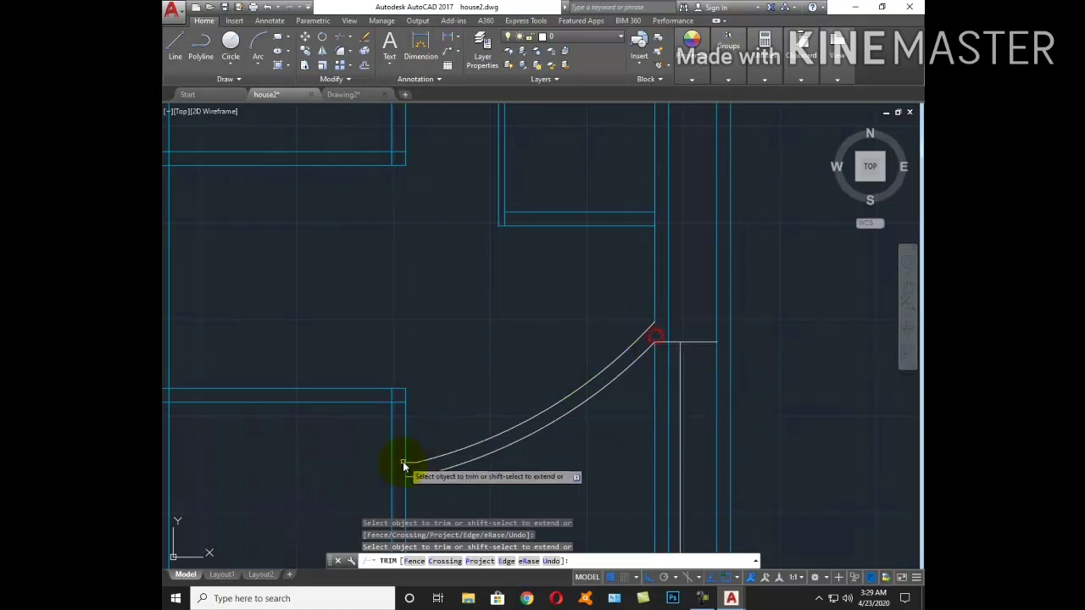
left_click(406, 467)
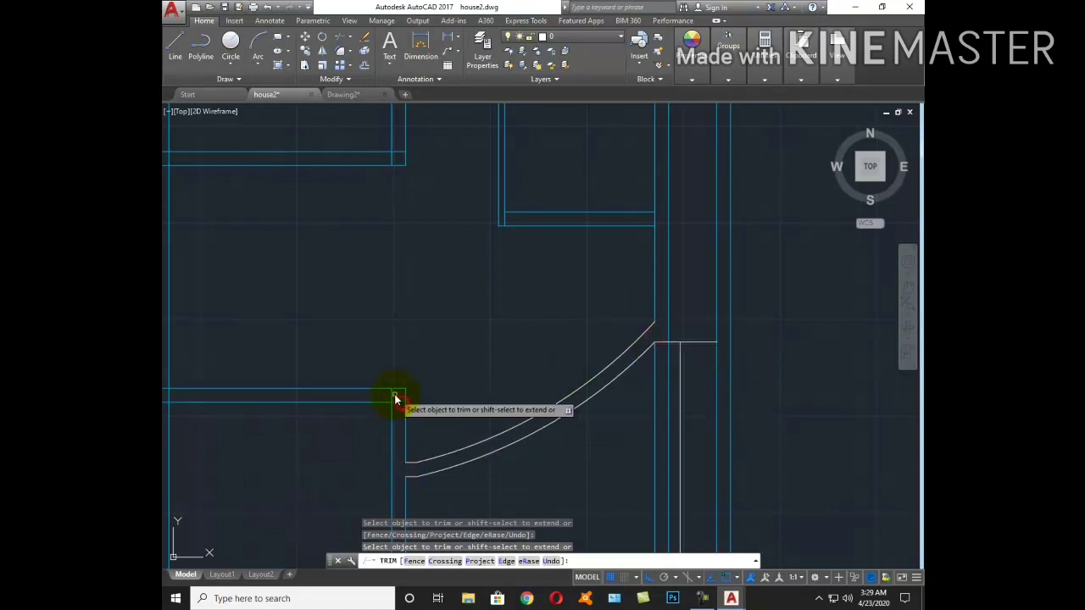
key("Escape")
middle_click_drag(598, 395, 538, 370)
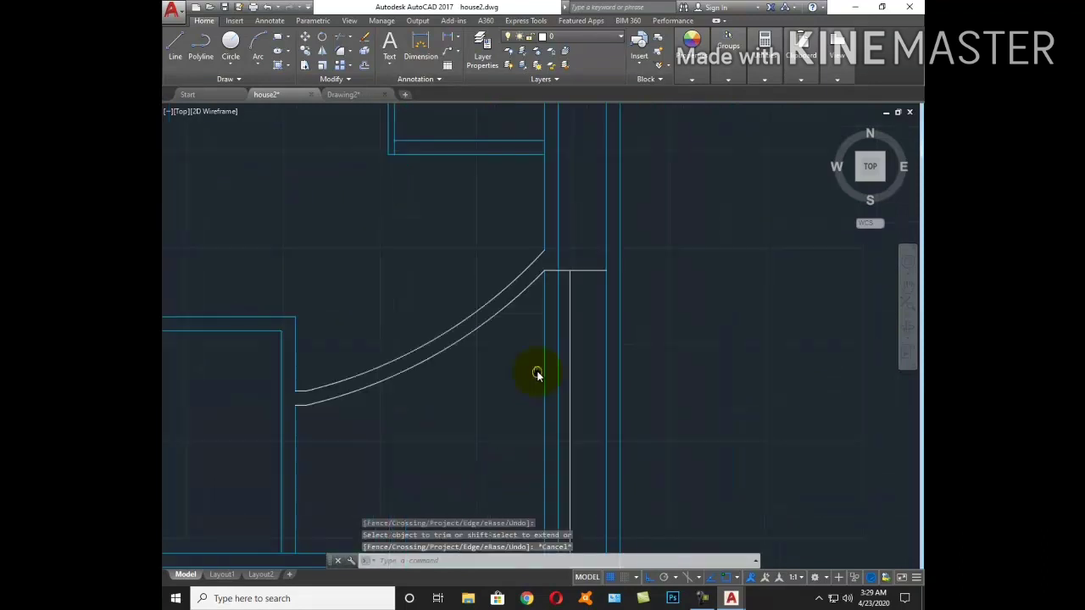
scroll(517, 364, "down", 2)
scroll(498, 356, "down", 2)
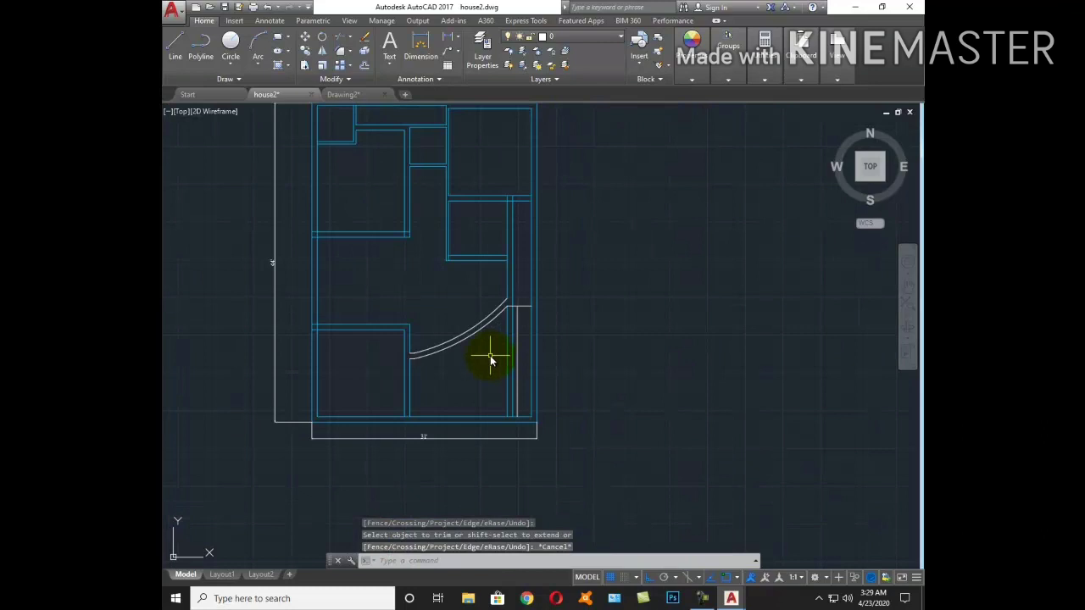
middle_click_drag(491, 356, 560, 355)
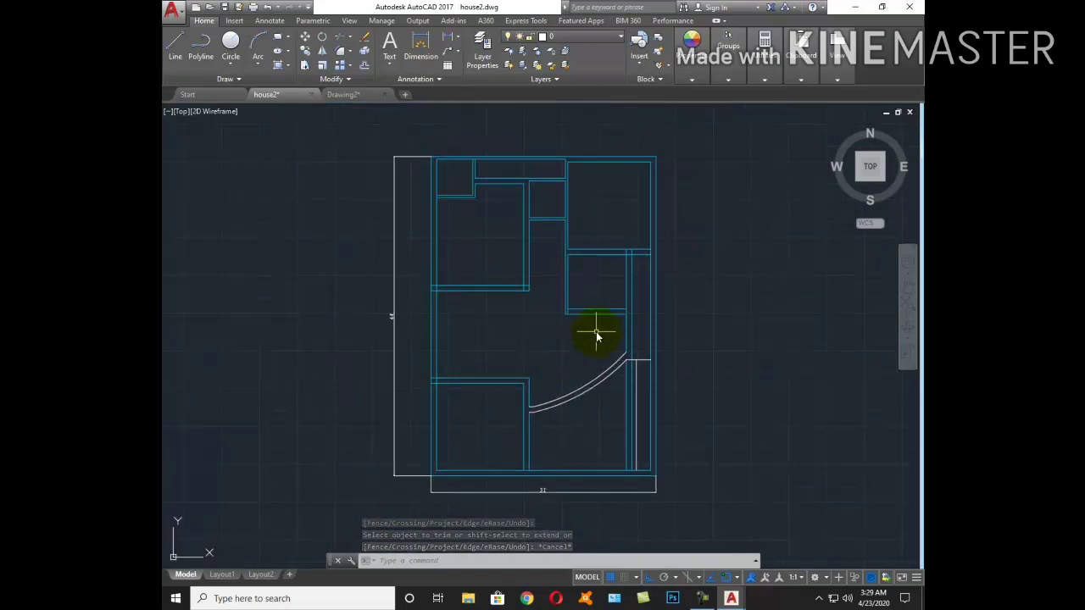
scroll(593, 332, "up", 3)
Offset the room's bottom wall 3'6" down and a vertical wall 3'6" left
type("o")
key("Return")
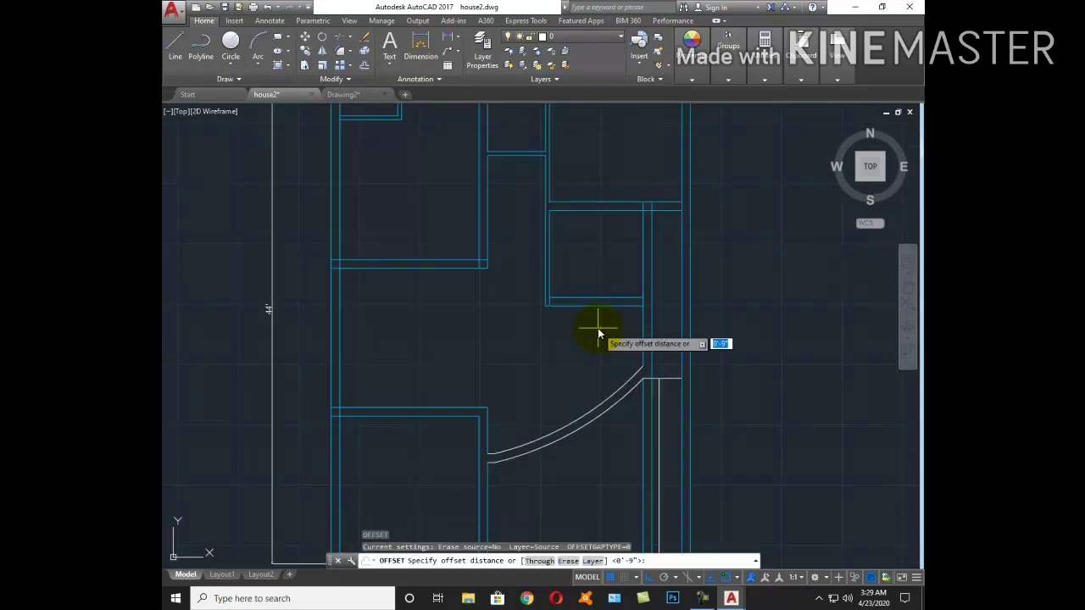
type("3'6")
key("Return")
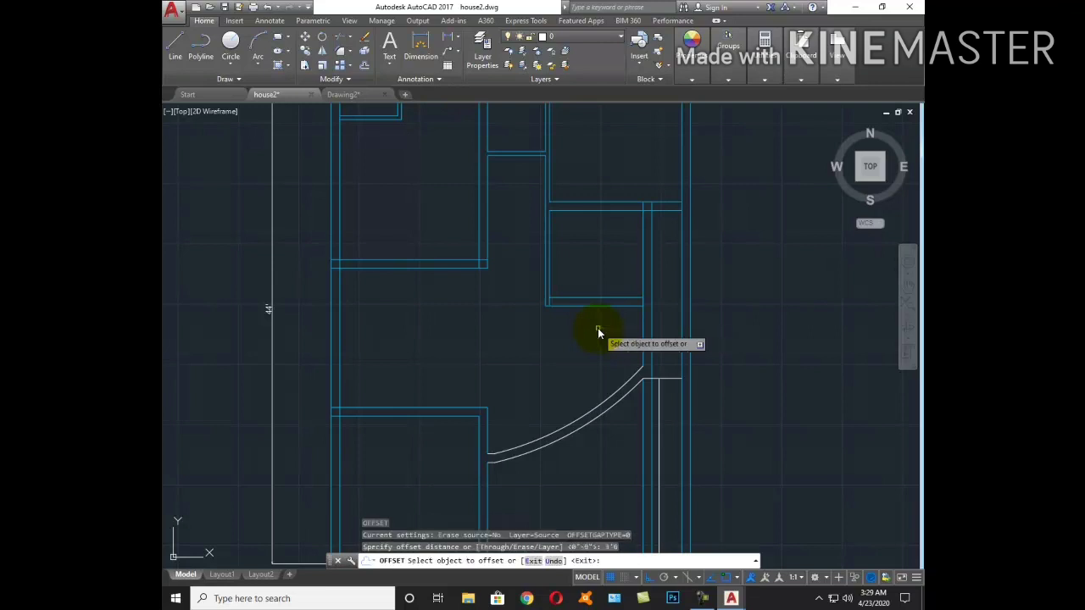
left_click(614, 307)
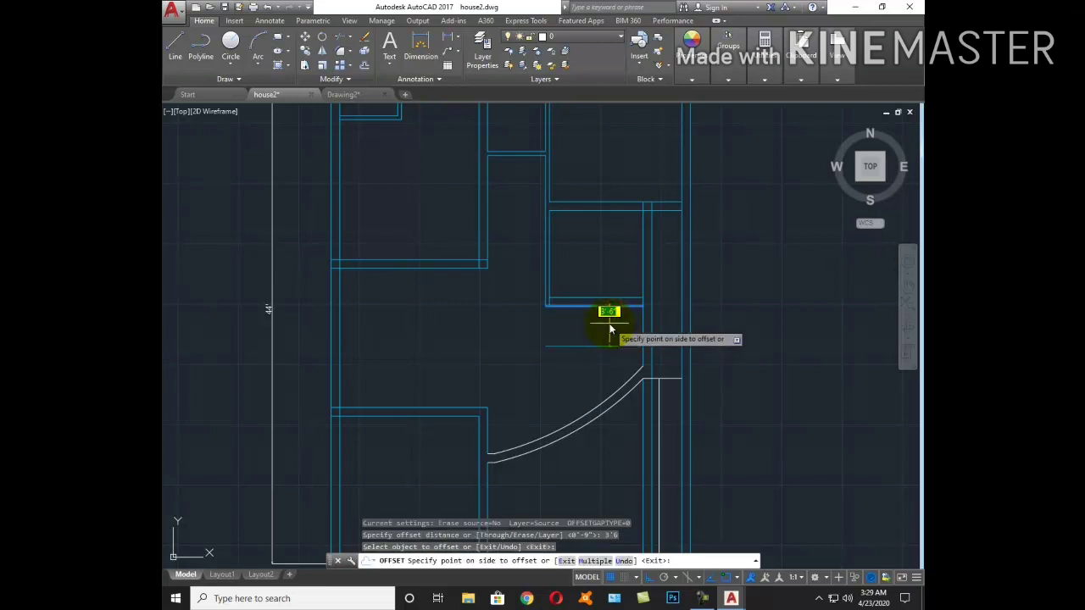
left_click(609, 331)
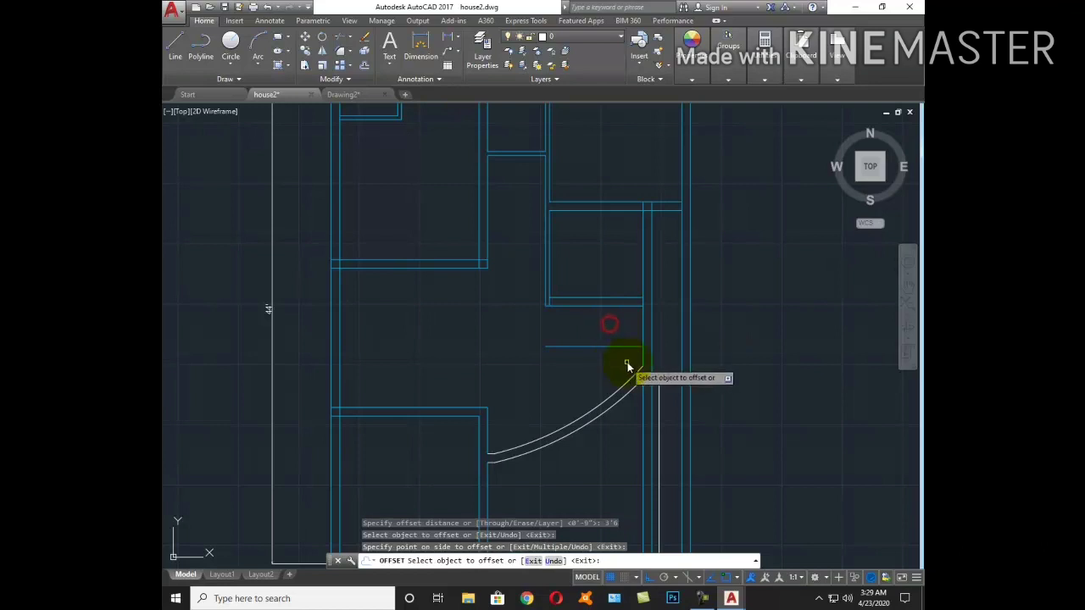
scroll(625, 362, "up", 3)
left_click(668, 346)
left_click(640, 346)
key("Escape")
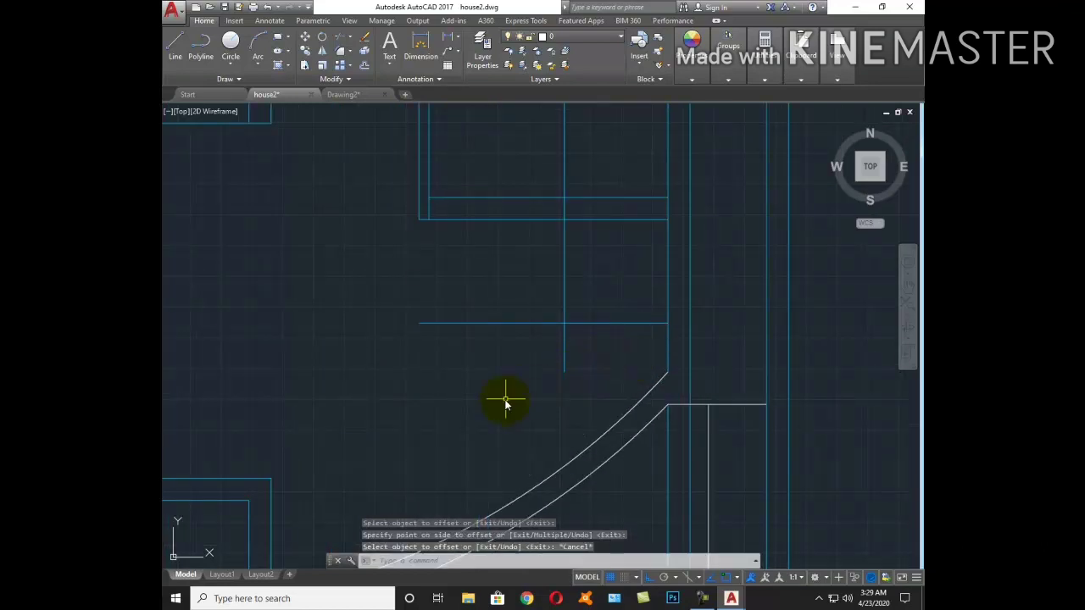
Offset the inner door-swing arc 3'-6" further into the room
middle_click_drag(506, 405, 603, 365)
key("Return")
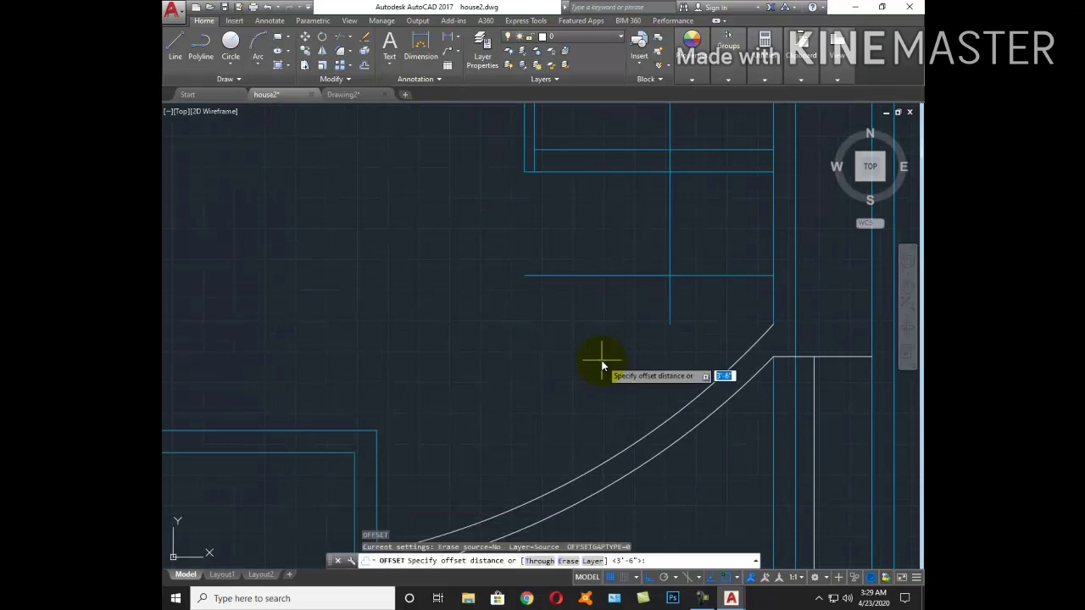
key("Return")
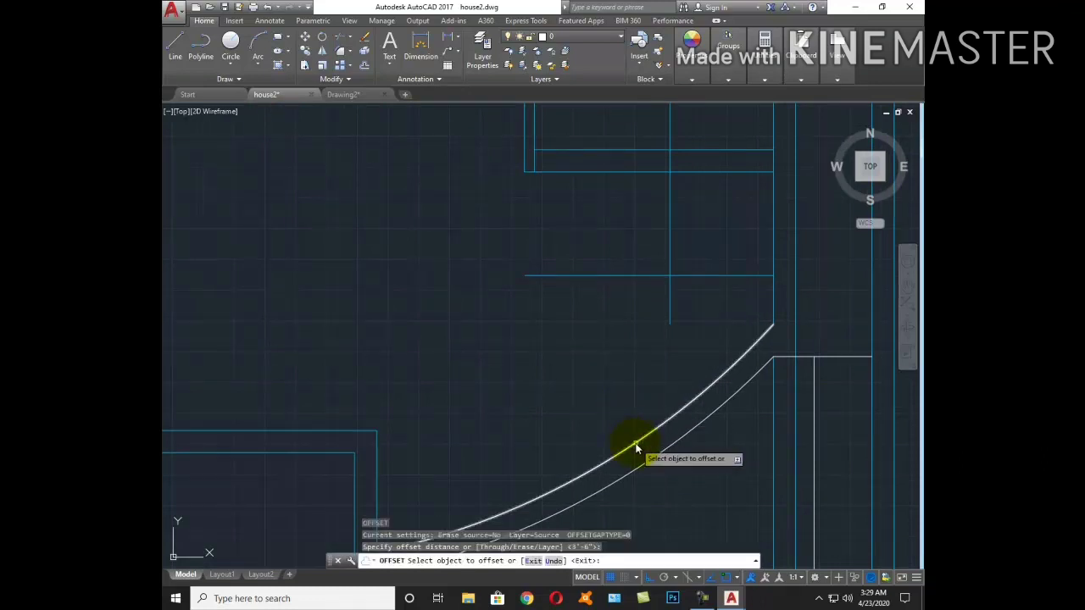
left_click(636, 448)
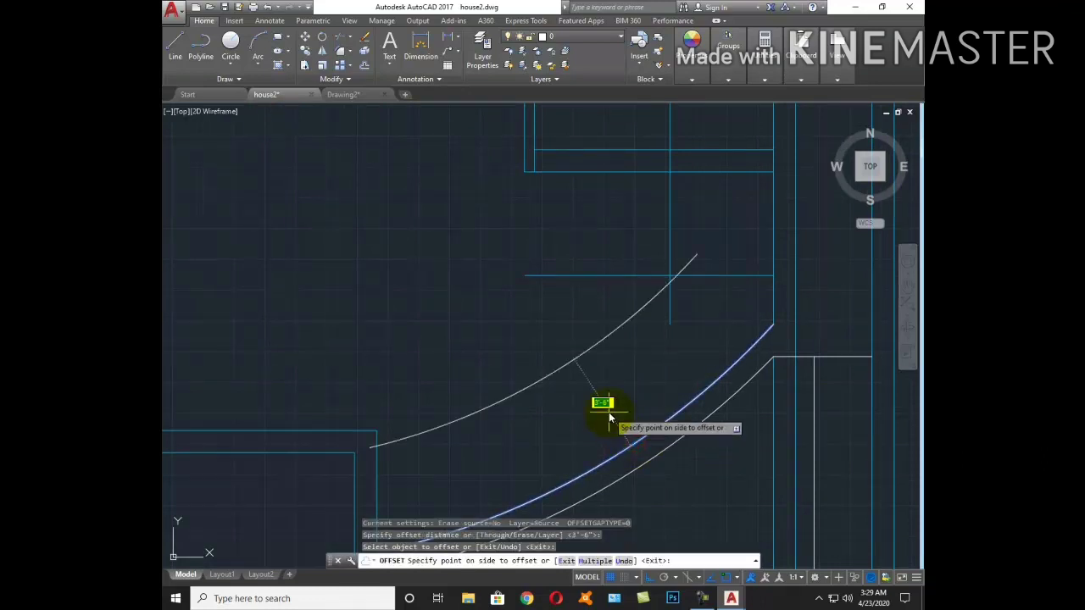
left_click(609, 415)
key("Escape")
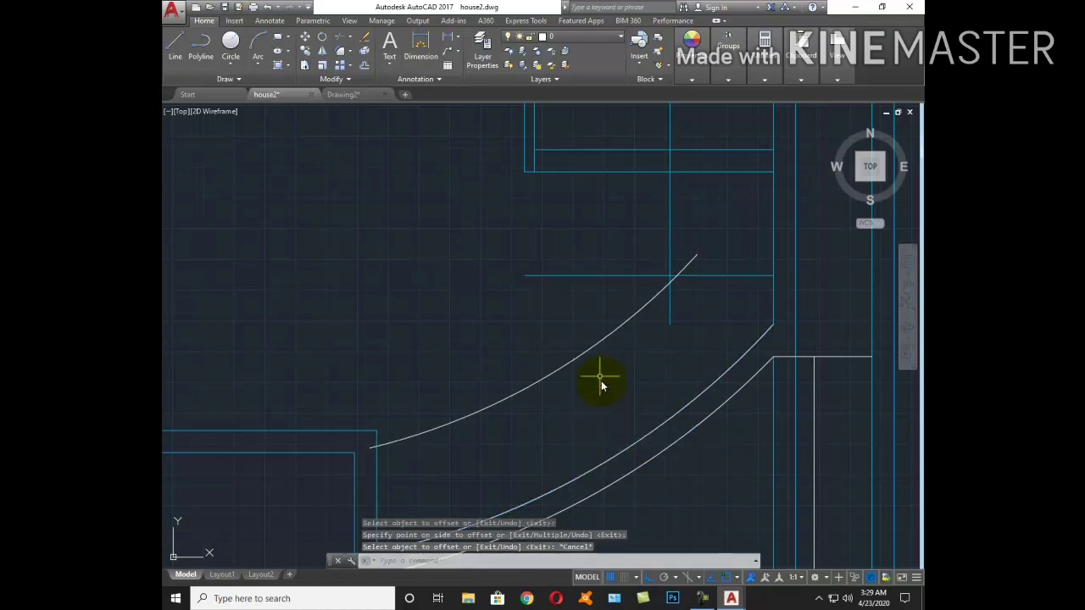
type("tr")
key("Return")
Draw a vertical line closing the left side of the stair area
right_click(534, 158)
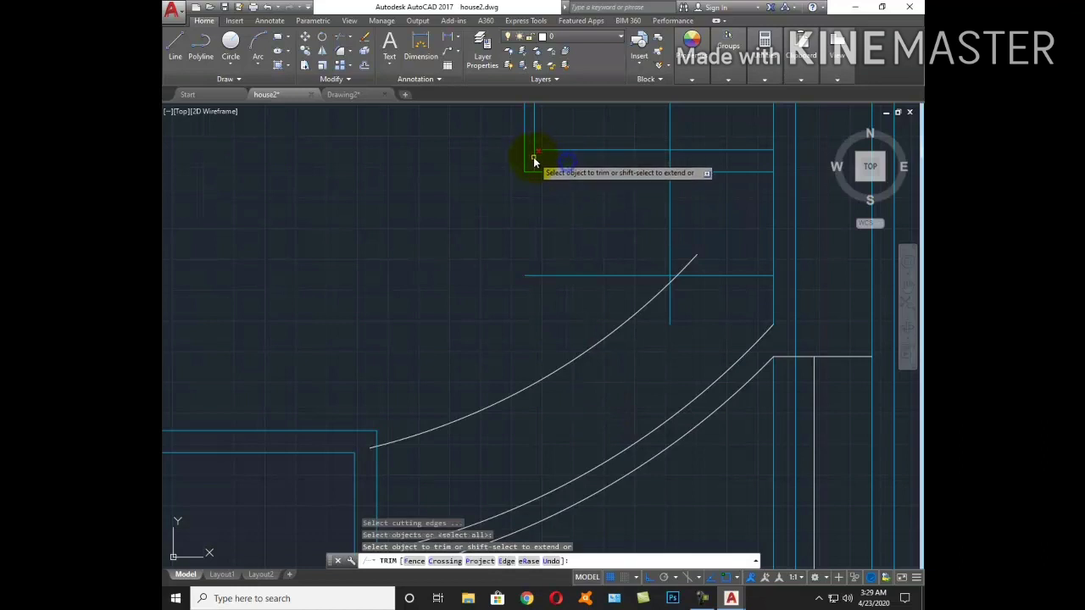
key("Escape")
type("l")
key("Return")
left_click(523, 172)
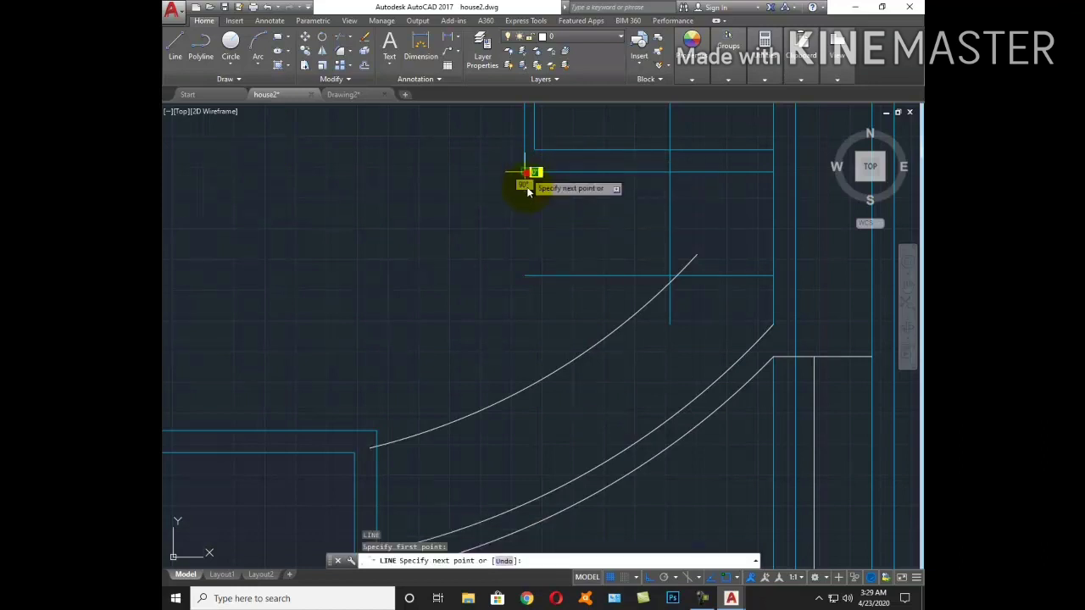
left_click(524, 276)
key("Escape")
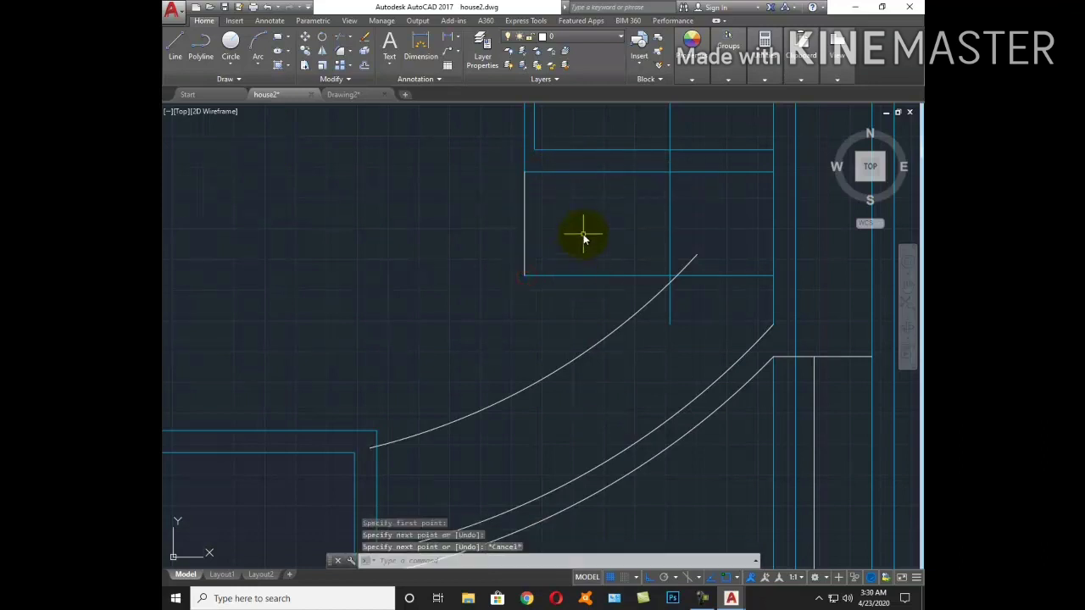
Fill the stair area with vertical tread lines offset 10" apart, each from the previous
type("o")
key("Return")
type("10")
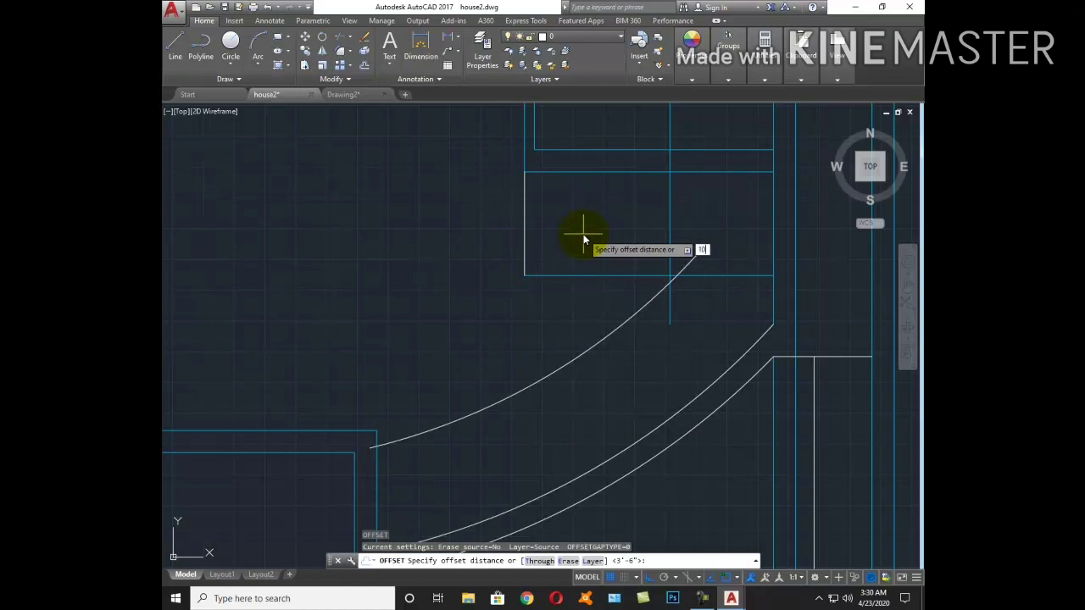
key("Return")
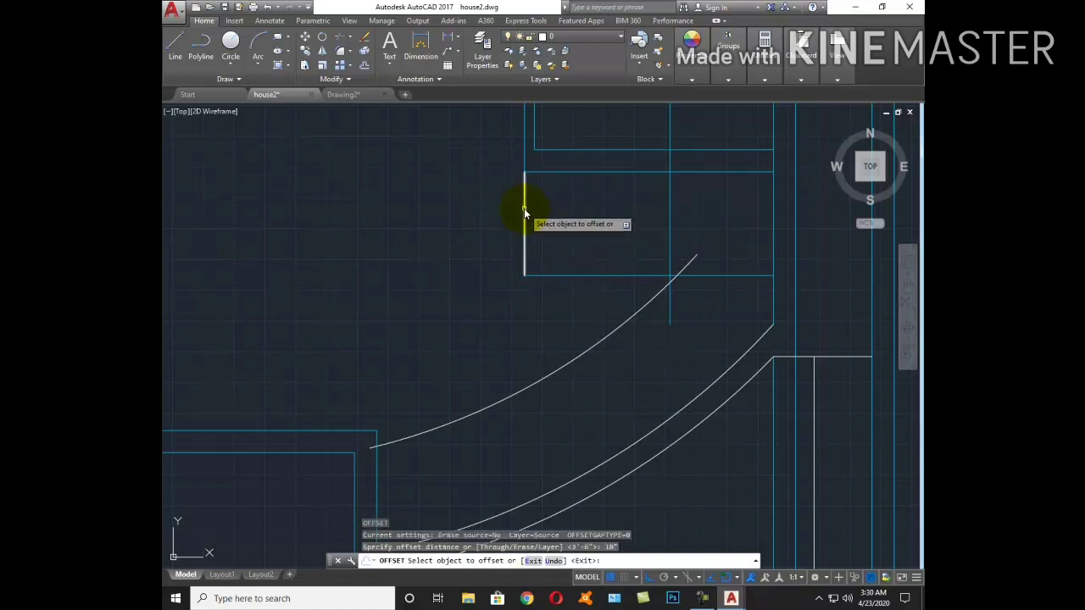
left_click(524, 207)
left_click(550, 212)
left_click(549, 212)
left_click(567, 218)
left_click(575, 212)
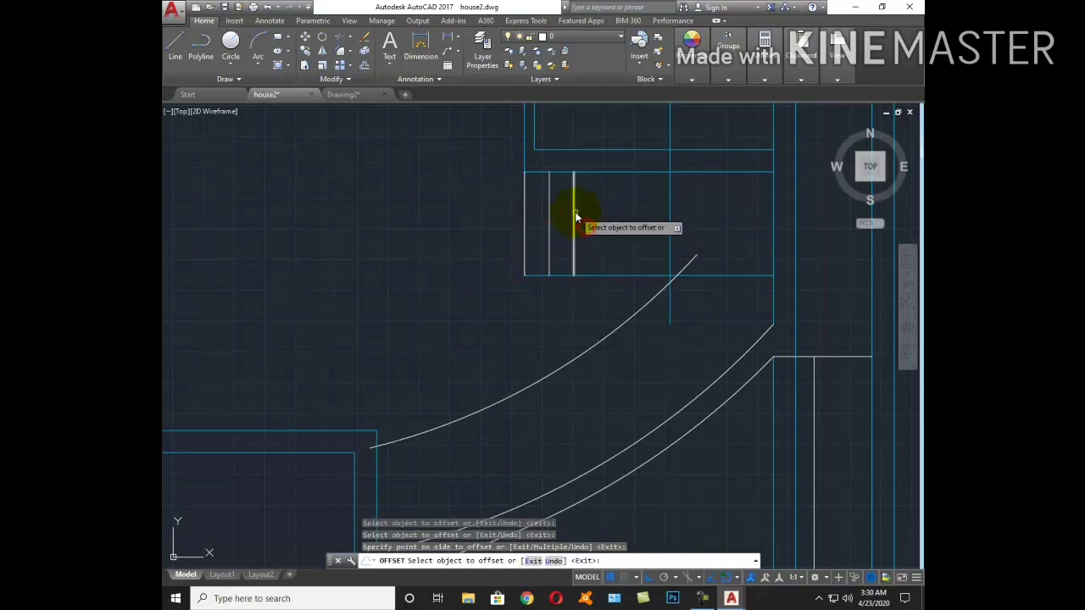
left_click(612, 215)
left_click(599, 207)
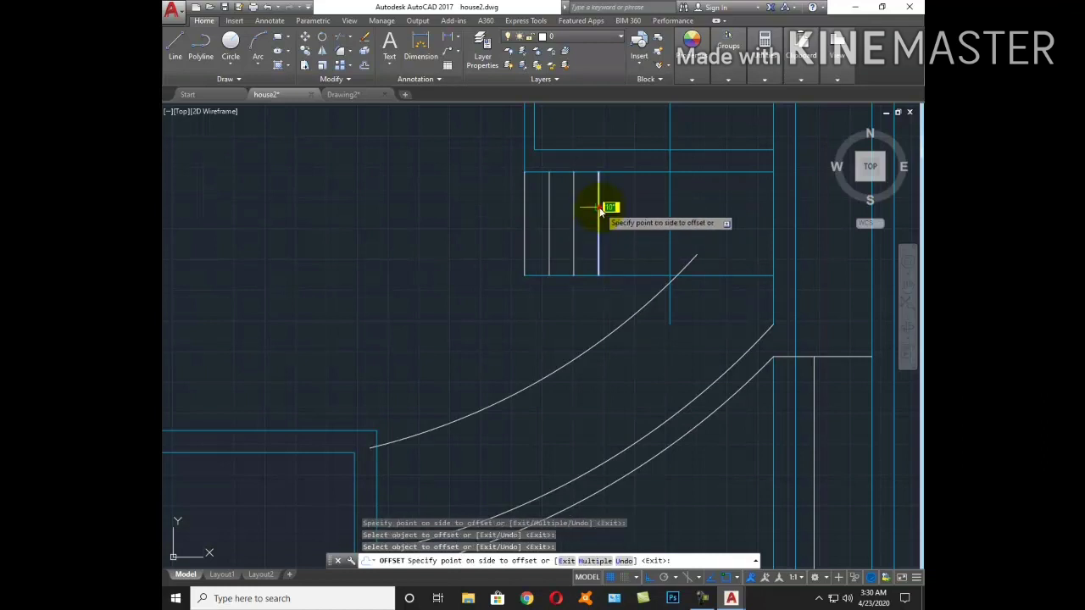
left_click(611, 208)
left_click(625, 213)
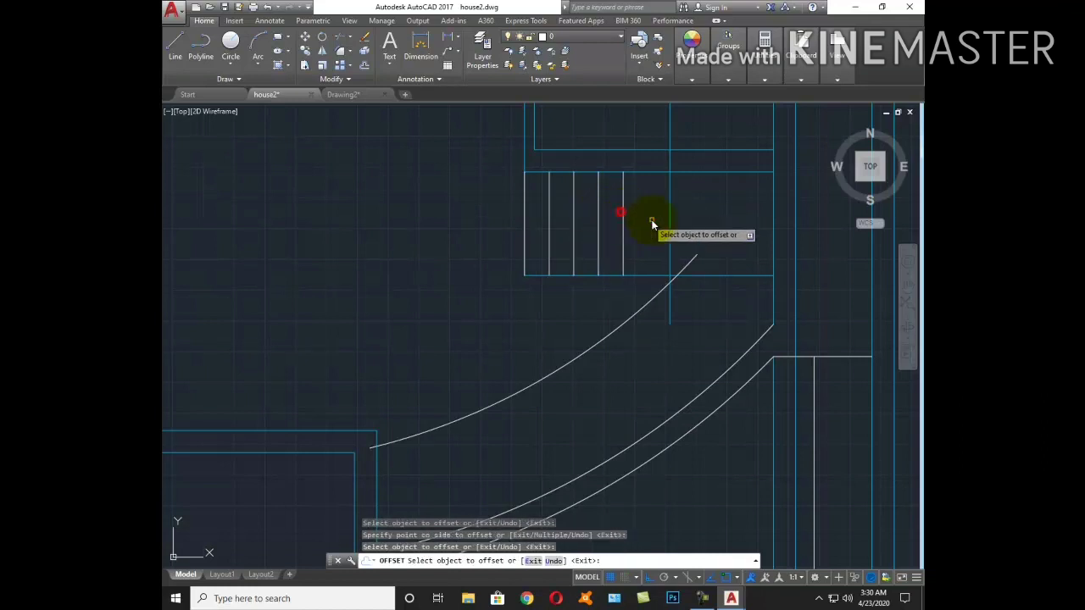
left_click(631, 217)
left_click(625, 212)
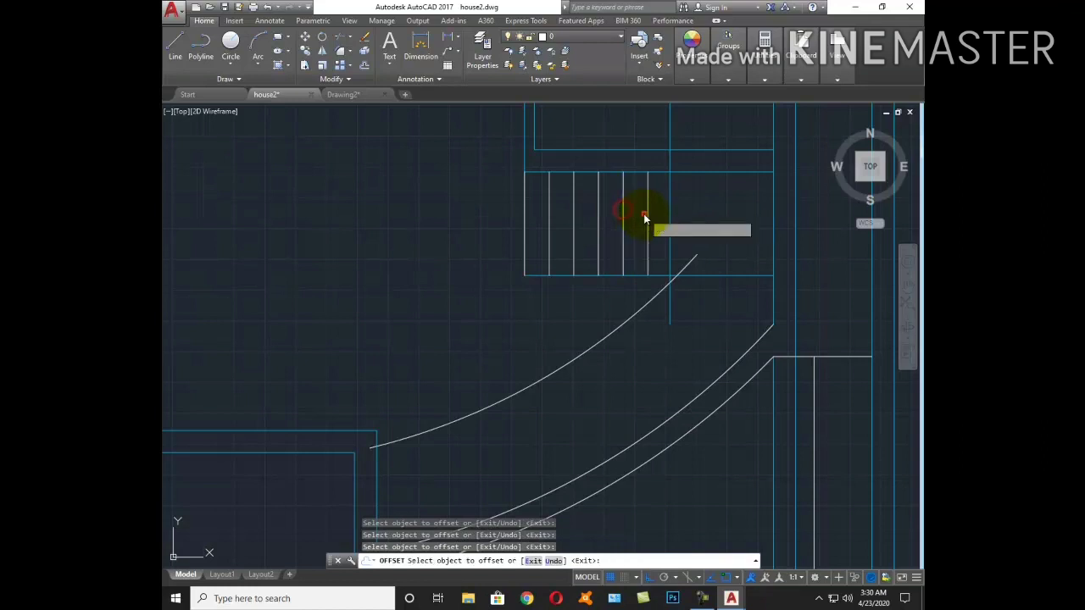
left_click(644, 214)
left_click(645, 216)
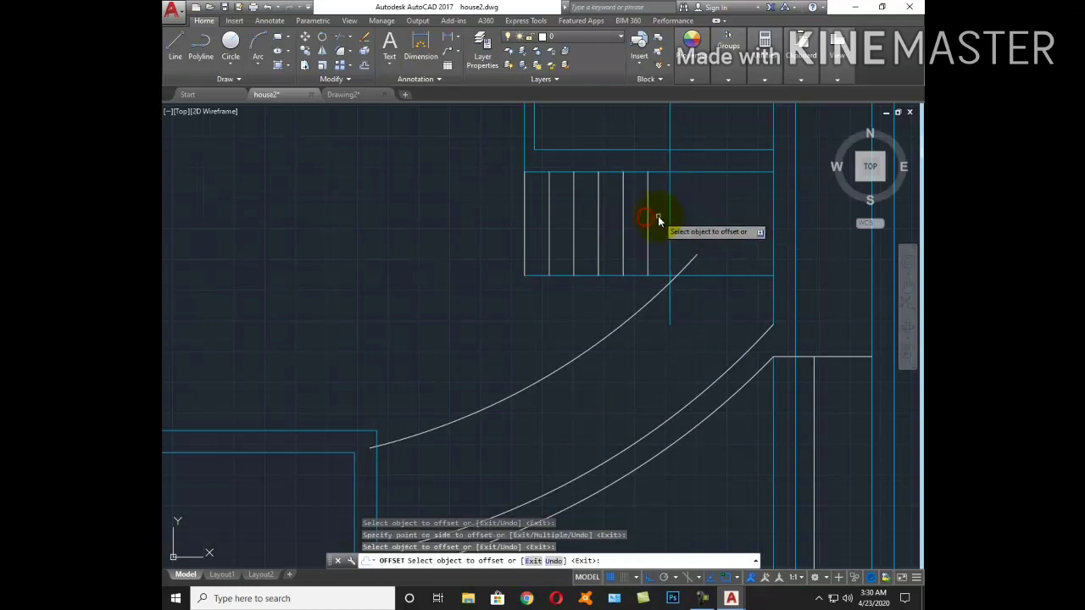
left_click(648, 218)
key("Escape")
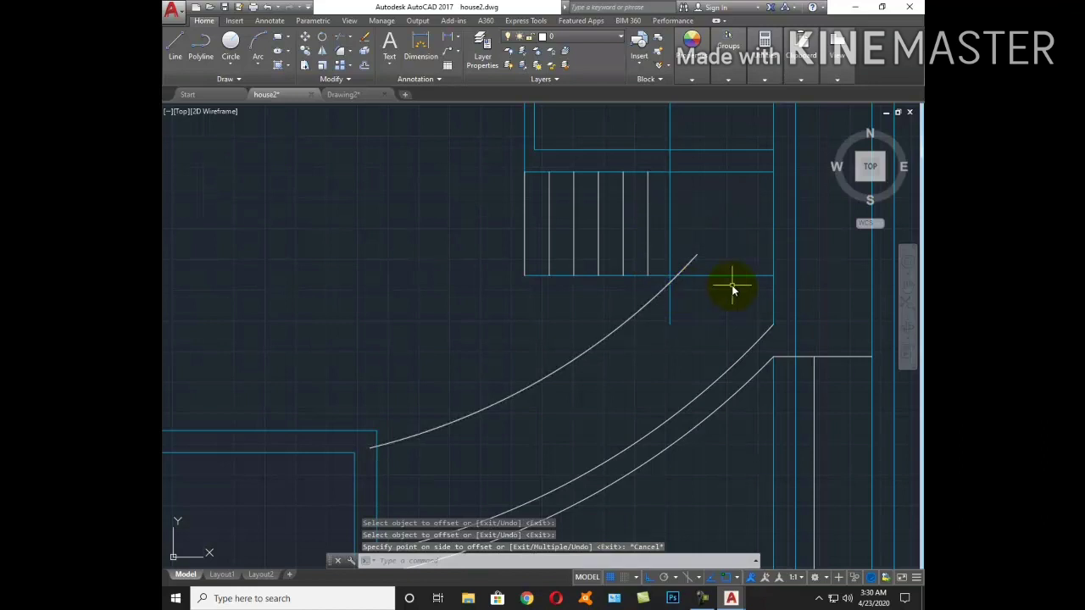
Trim the new arc at the stair edge and erase the leftover piece
type("tr")
key("Return")
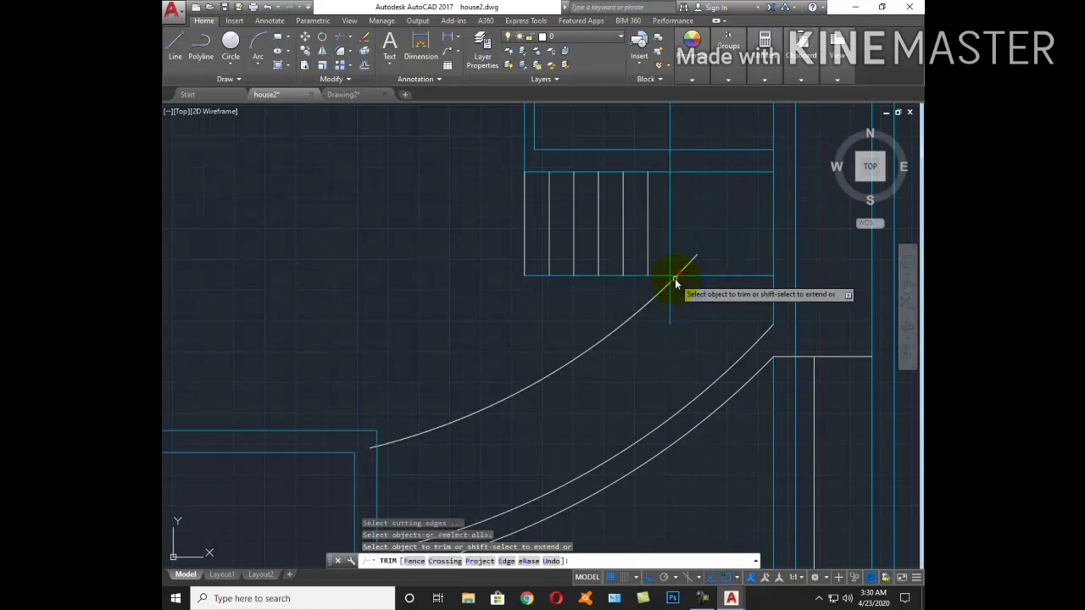
left_click(674, 279)
key("Escape")
left_click(688, 269)
type("e")
key("Return")
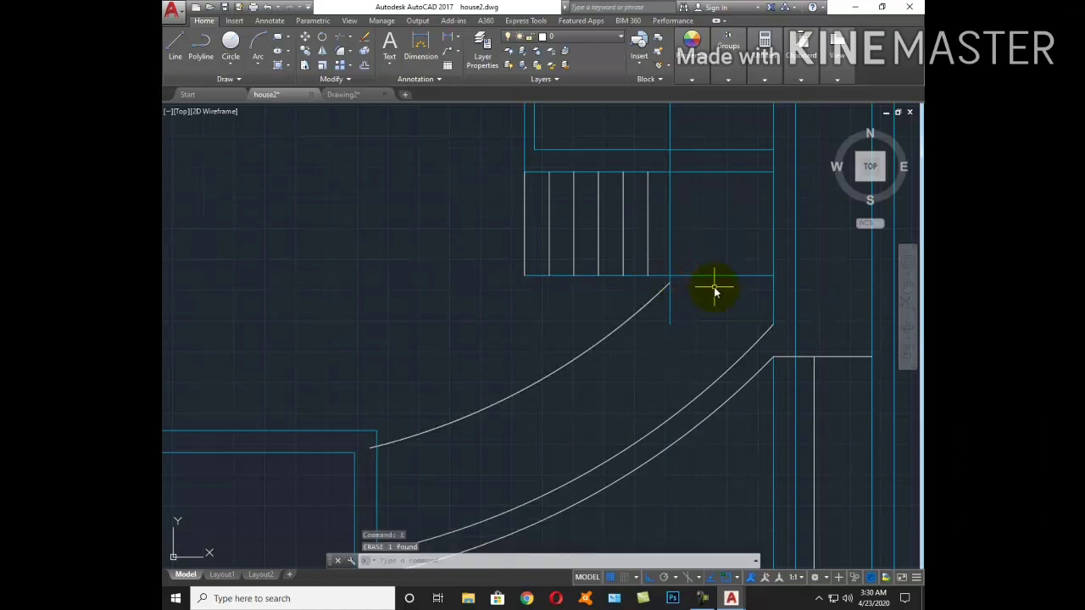
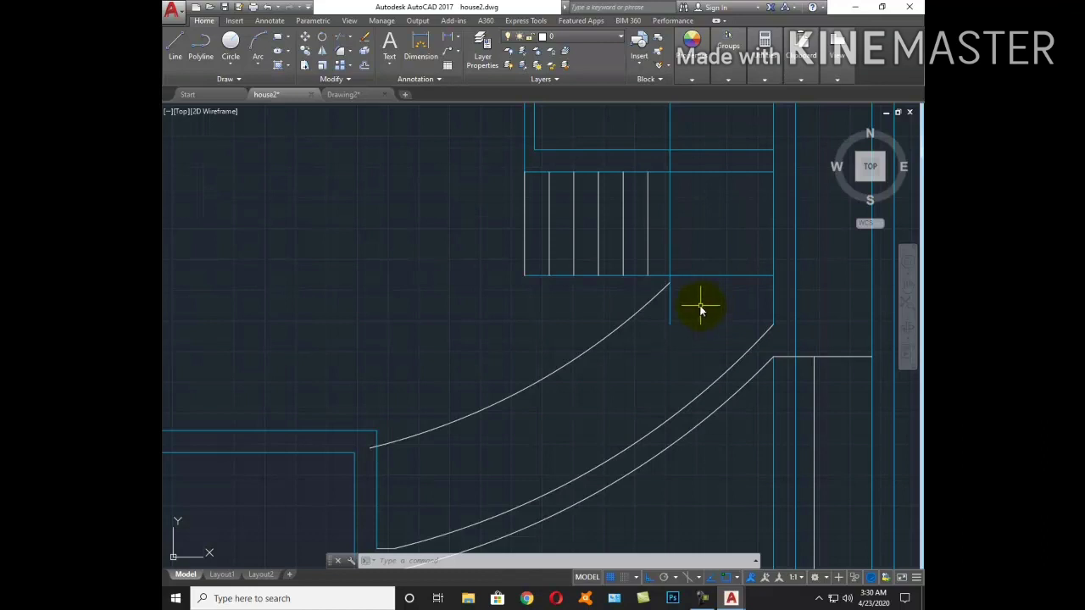
Offset the landing line to add a short wall line just below the stair landing
type("o")
key("Return")
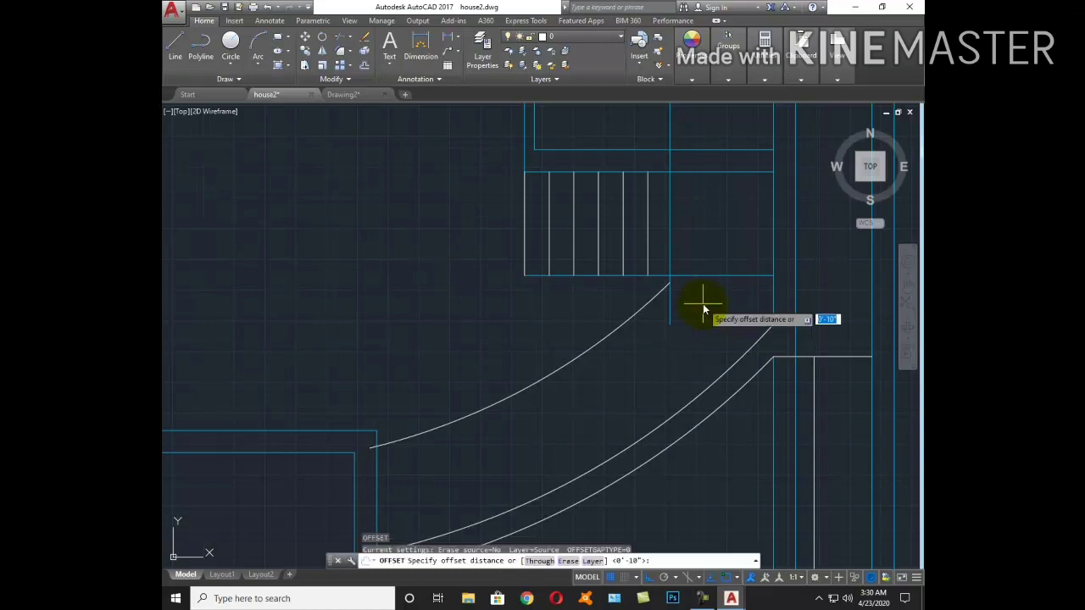
key("Return")
left_click(693, 275)
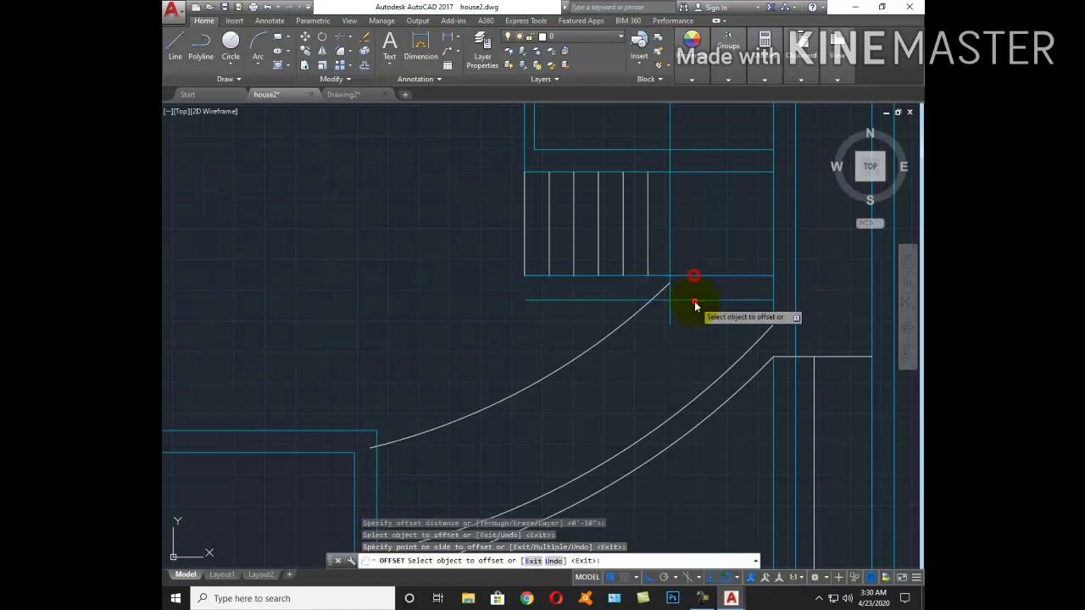
left_click(693, 300)
key("Escape")
Trim the overlapping line segment and erase the leftover stray piece
type("tr")
key("Return")
key("Return")
scroll(668, 305, "up", 2)
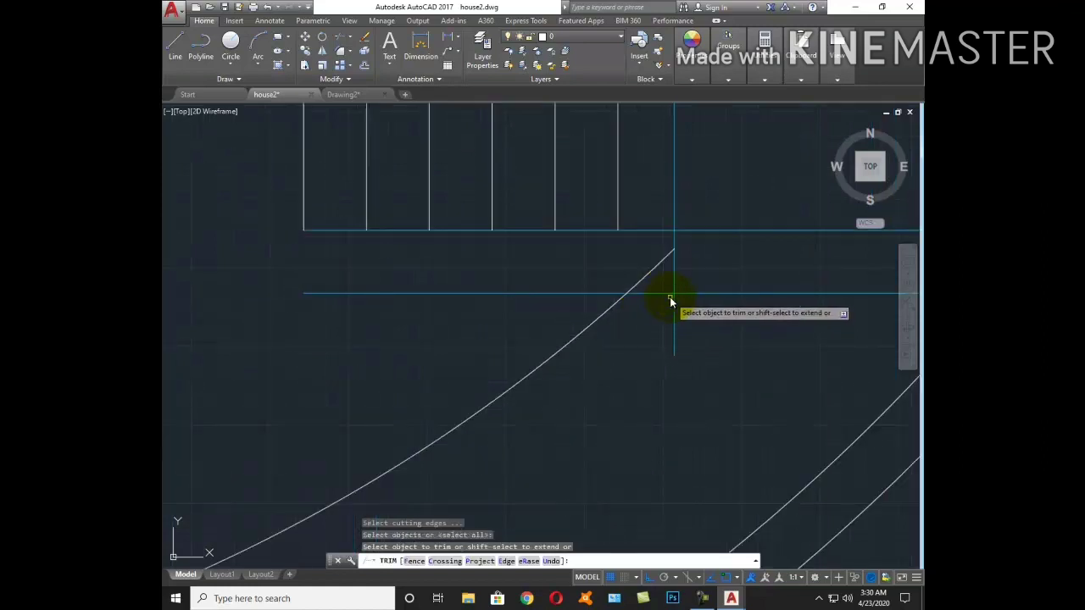
left_click(668, 301)
key("Escape")
left_click(593, 296)
left_click(646, 290)
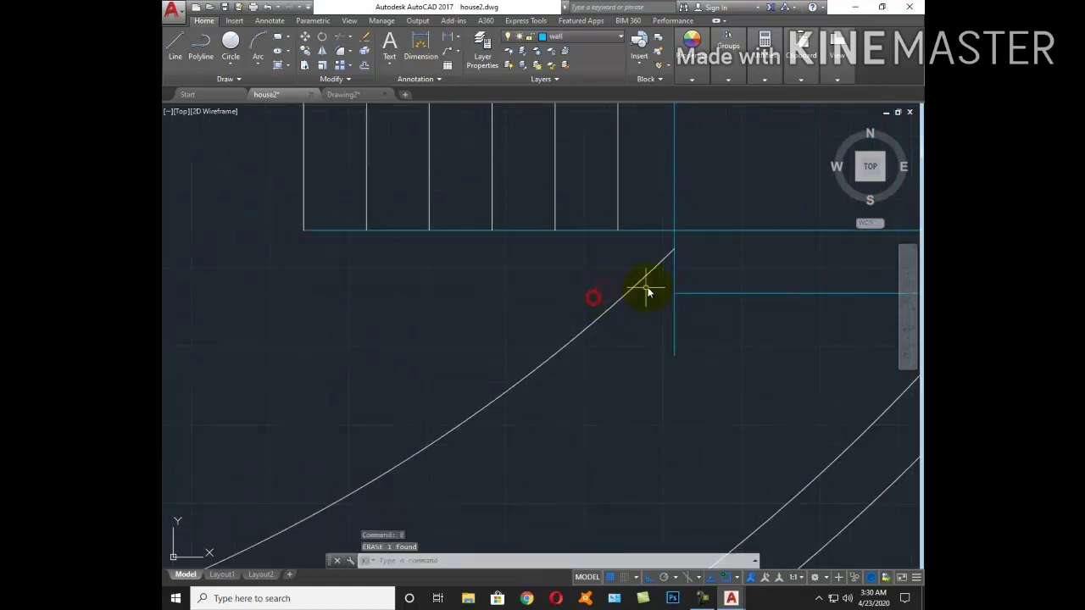
type("e")
key("Return")
scroll(646, 290, "down", 4)
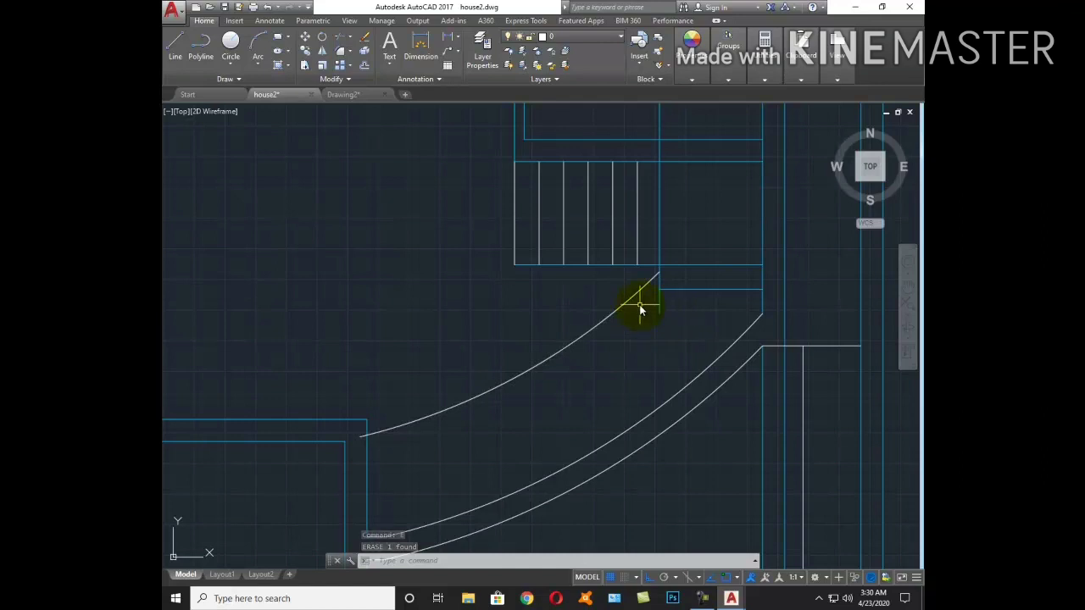
Erase the inner curved stair arc, leaving two parallel curves
left_click(636, 297)
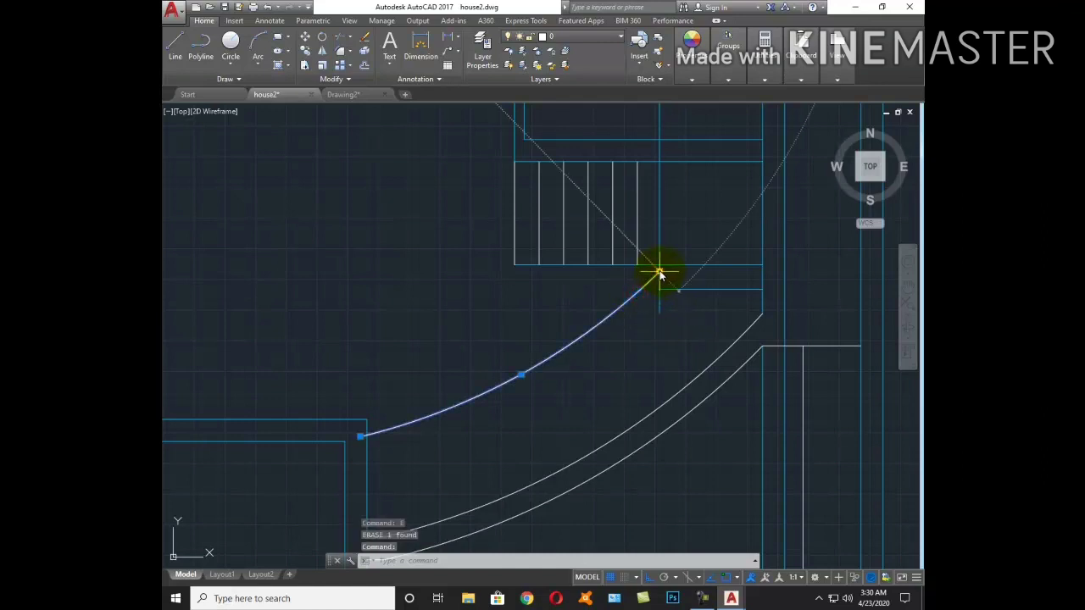
key("Escape")
left_click(628, 331)
left_click(605, 299)
type("e")
key("Return")
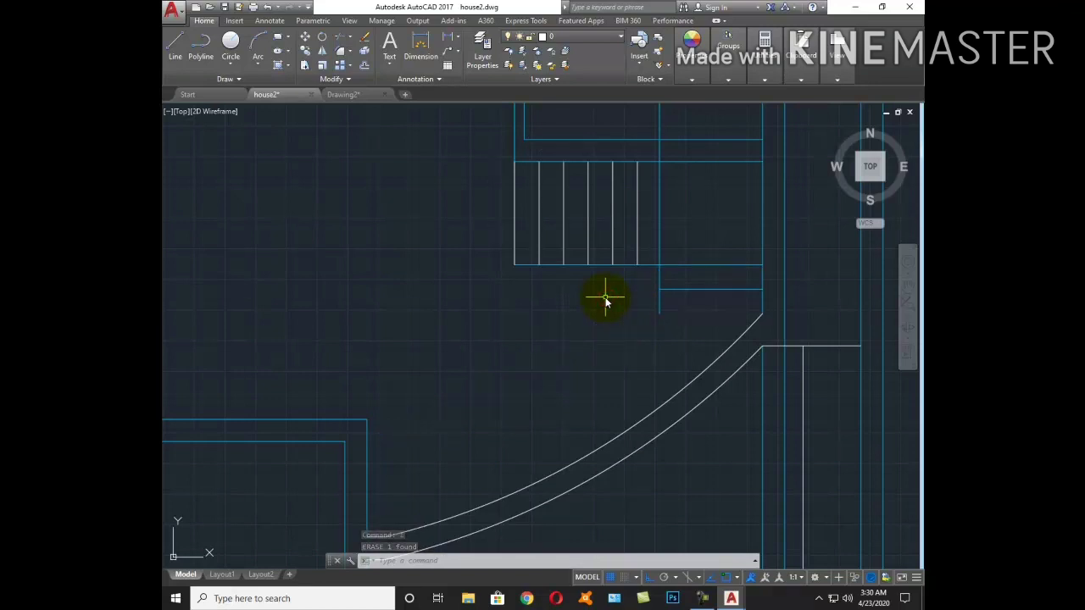
Draw a diagonal line from the landing corner down to the middle stair curve
type("l")
key("Return")
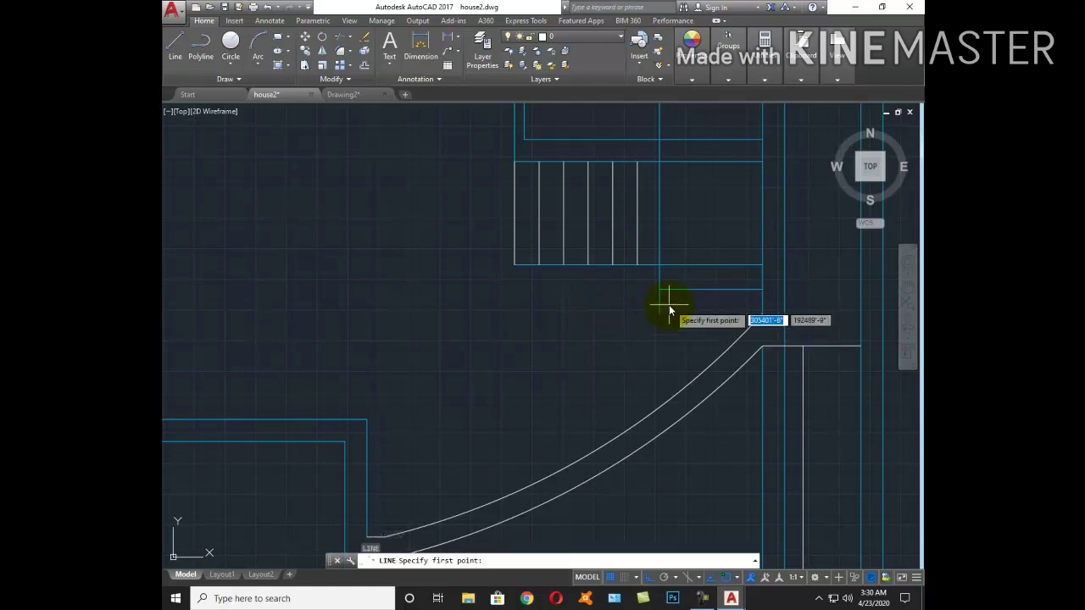
left_click(659, 290)
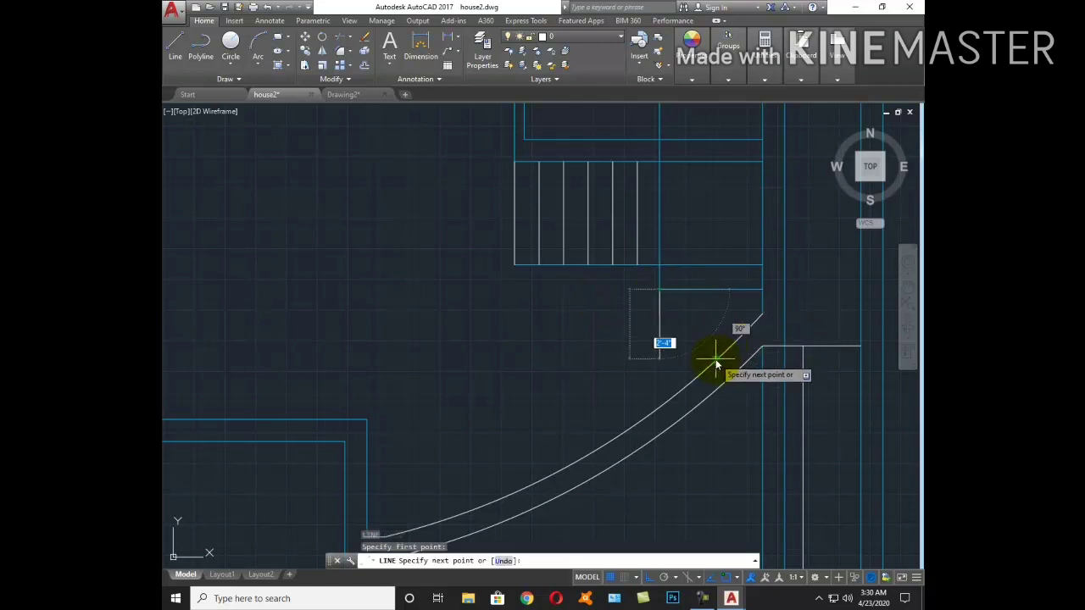
left_click(720, 350)
key("Escape")
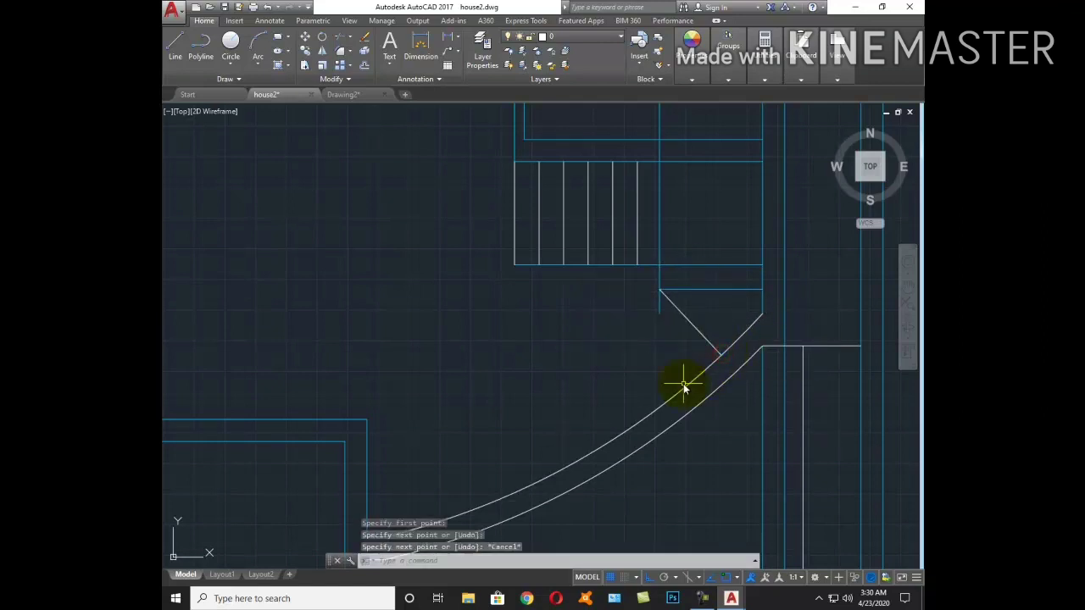
Offset the middle stair curve 3'6 toward the stairs to create a new inner arc
type("o")
key("Return")
type("'6")
key("Return")
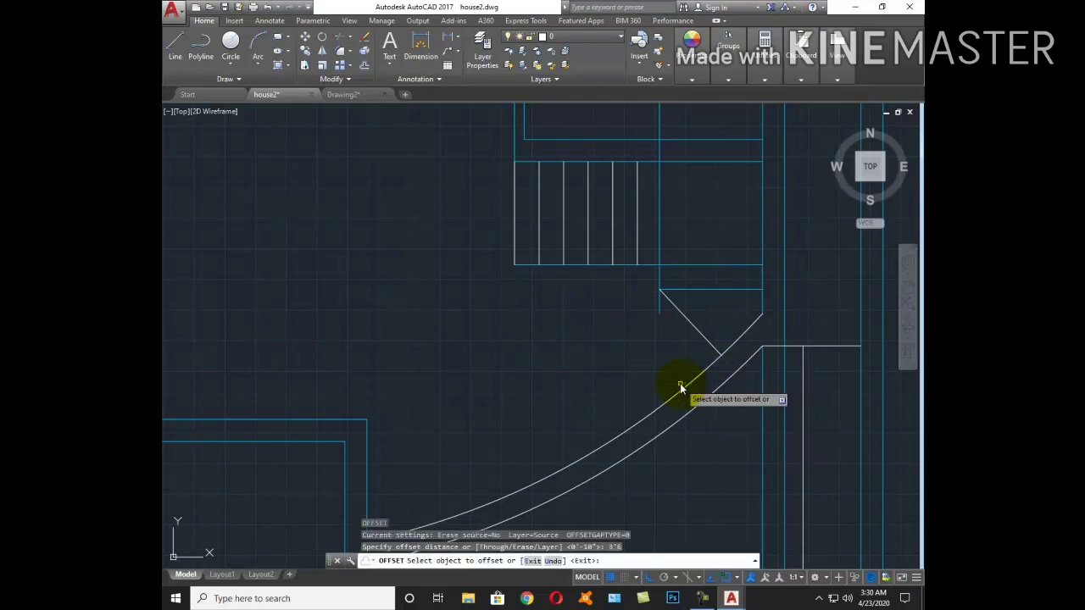
left_click(680, 387)
left_click(642, 377)
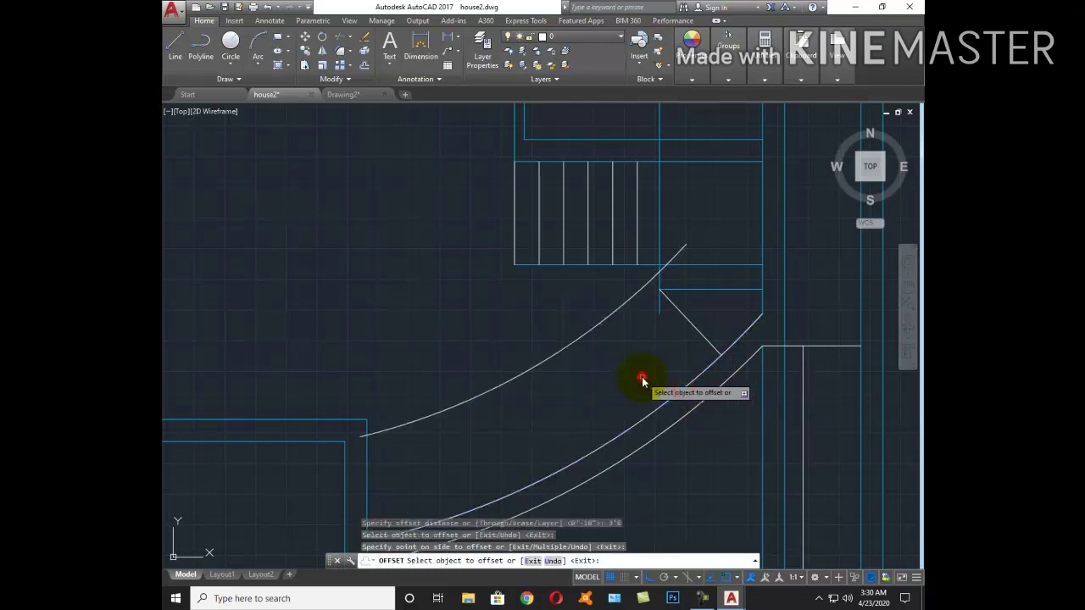
key("Escape")
Extend and trim the new arc so it reaches the diagonal landing line
type("tr")
key("Return")
key("Return")
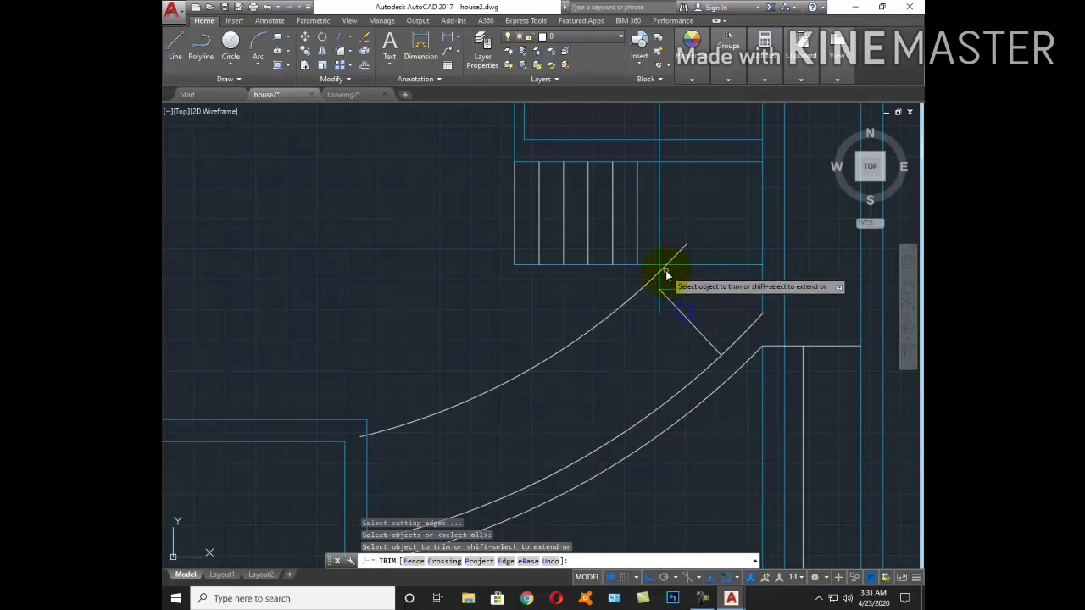
key("Escape")
type("ex")
key("Return")
key("Return")
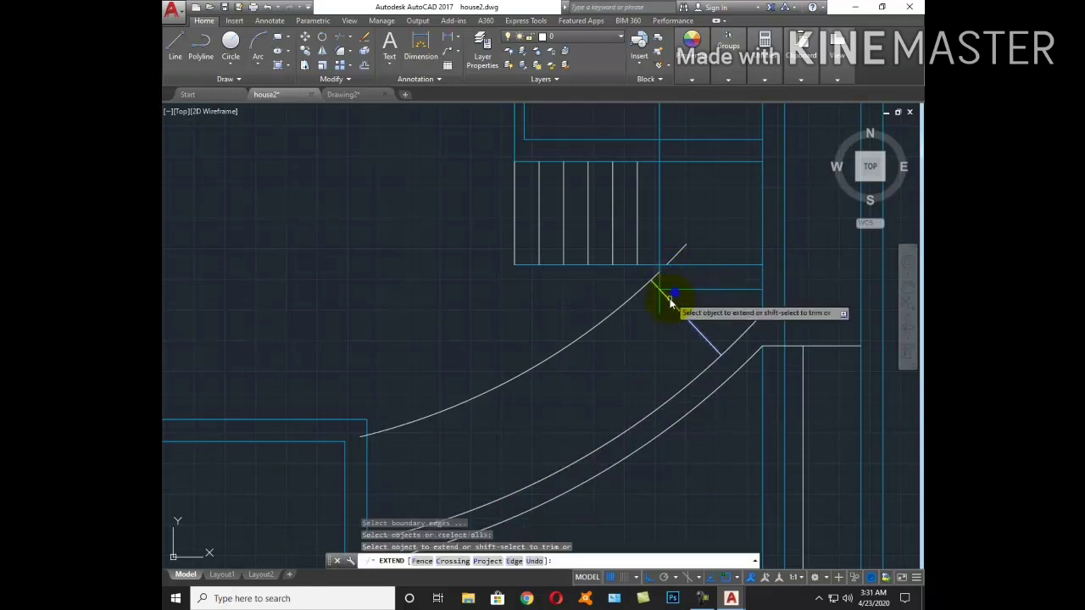
key("Escape")
type("tr")
key("Return")
key("Return")
scroll(662, 290, "up", 3)
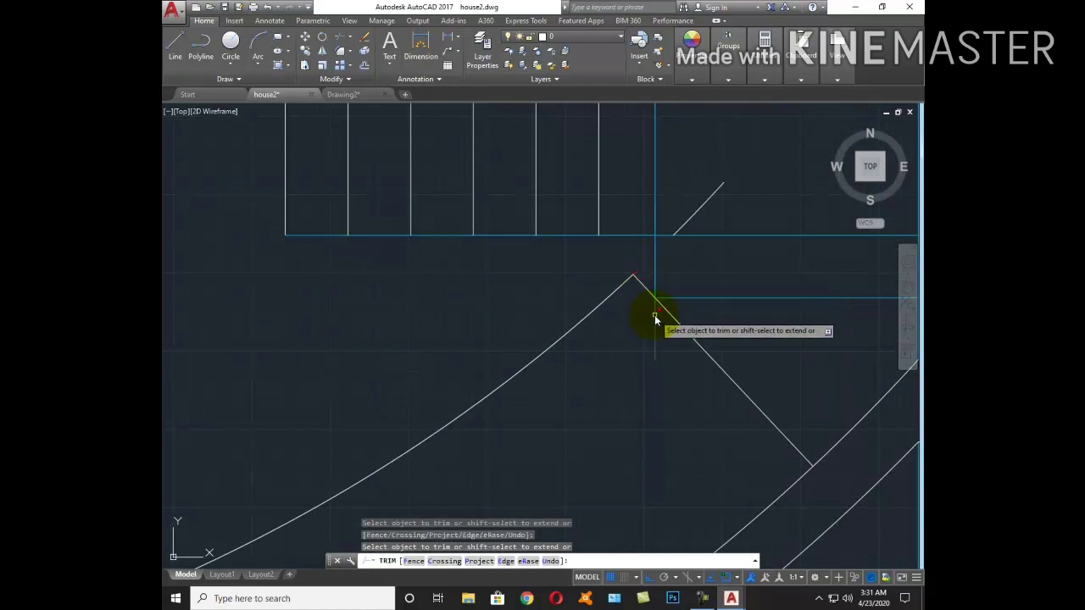
key("Escape")
Trim the overhanging ends so the arc and diagonal meet in a pointed corner
type("l")
key("Return")
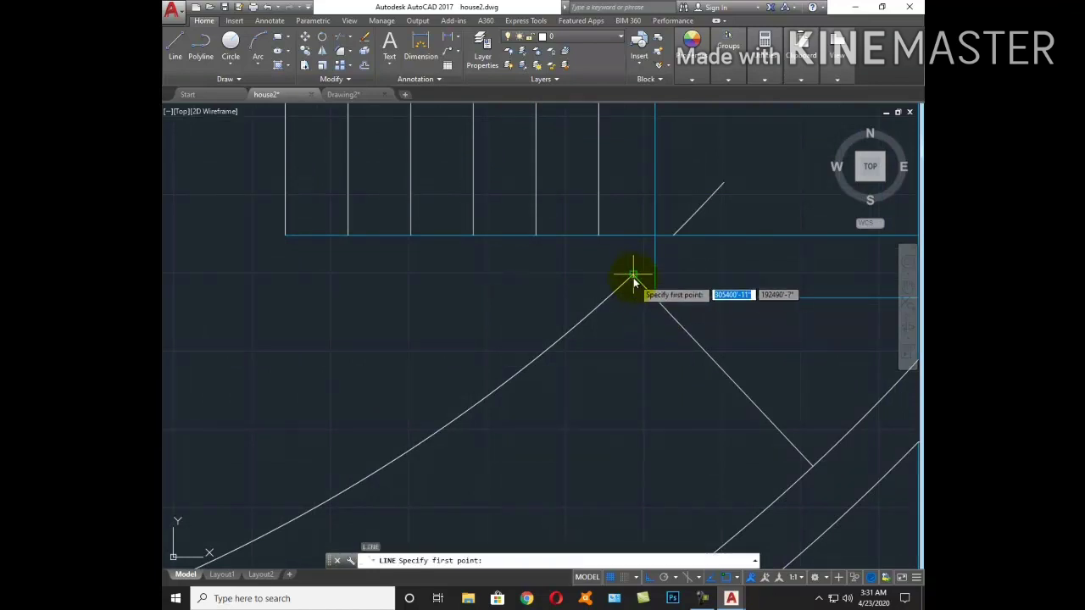
left_click(633, 277)
key("Escape")
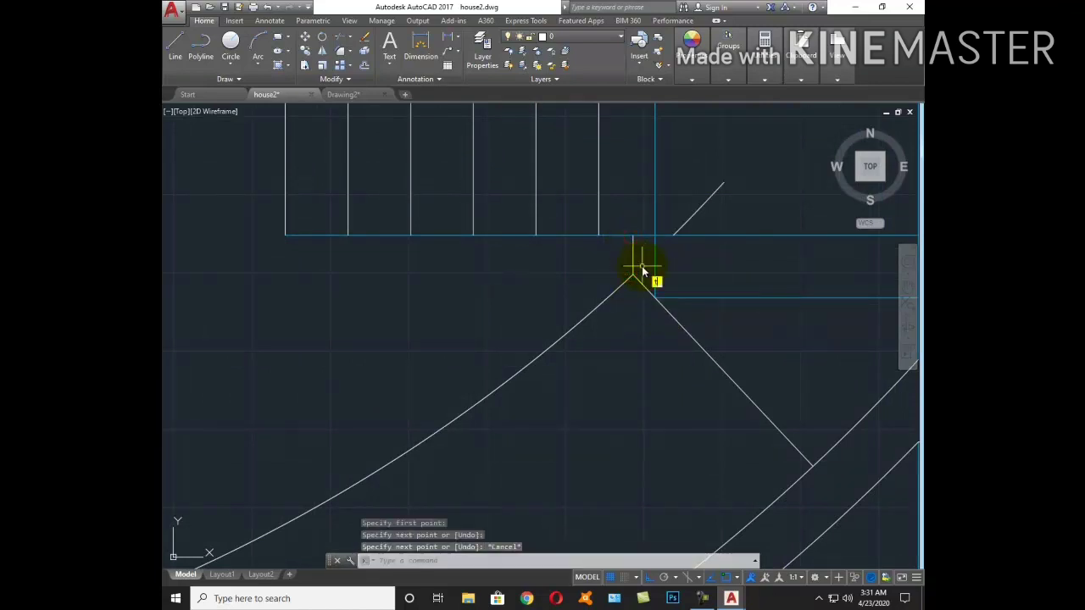
type("tr")
key("Return")
scroll(700, 310, "down", 5)
key("Escape")
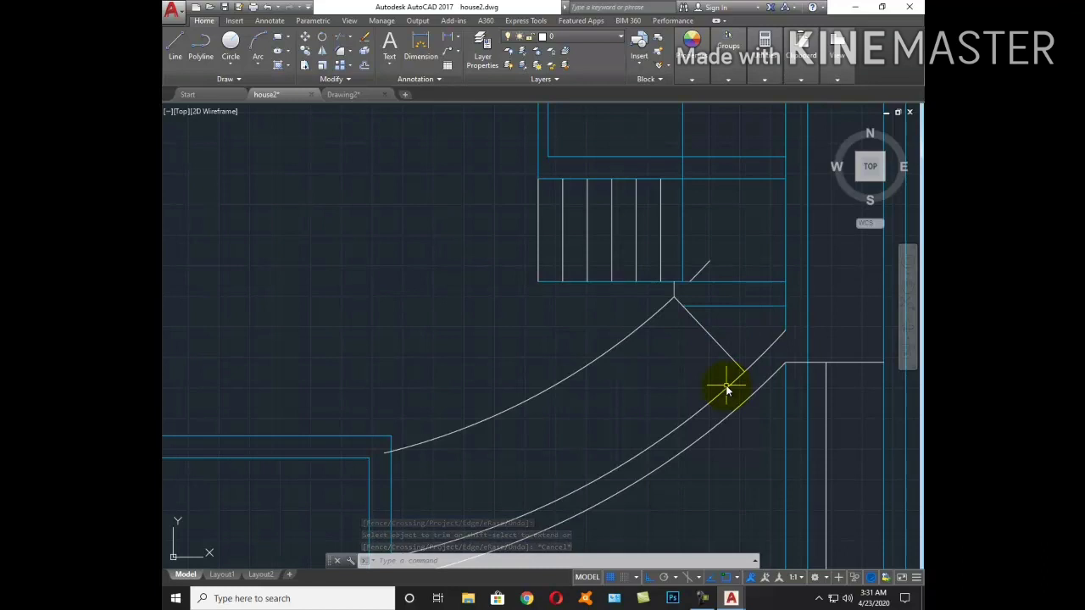
scroll(693, 386, "down", 4)
type("di")
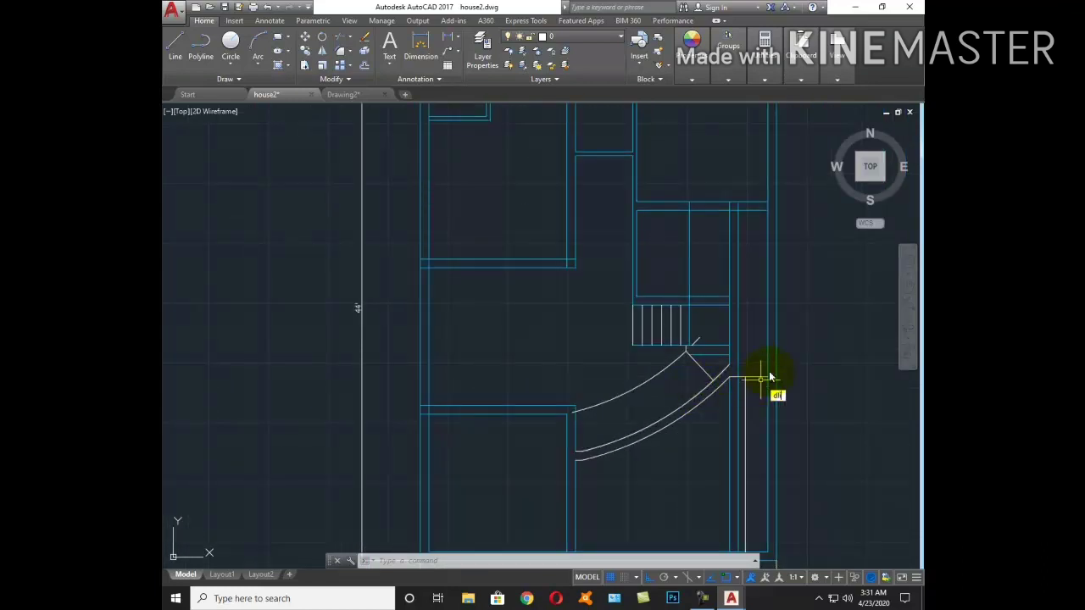
Begin a linear dimension along the landing wall, then cancel it
key("Return")
scroll(770, 376, "up", 5)
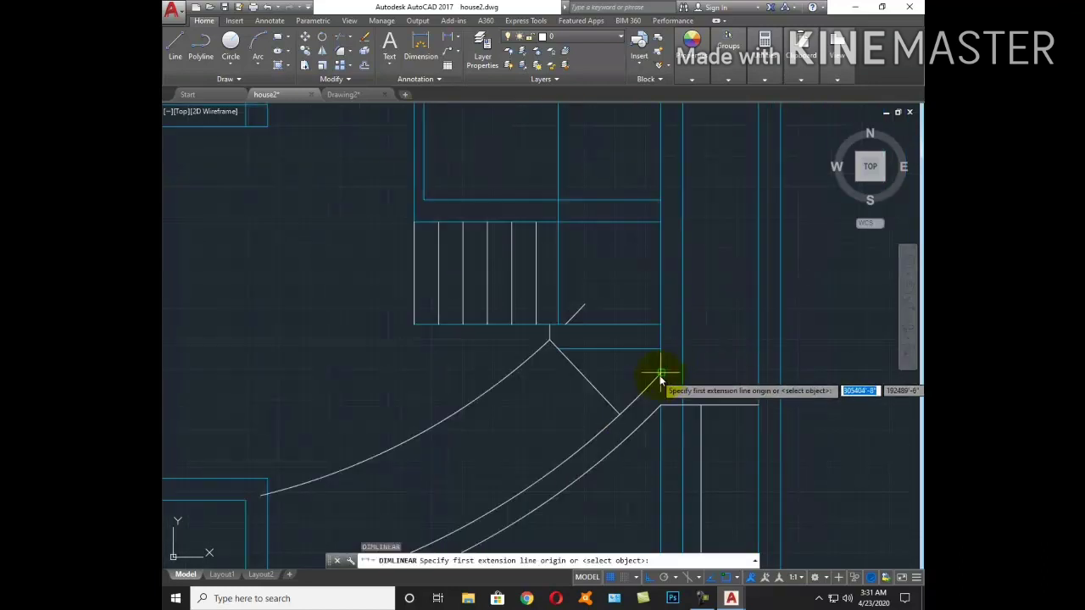
left_click(659, 375)
left_click(658, 223)
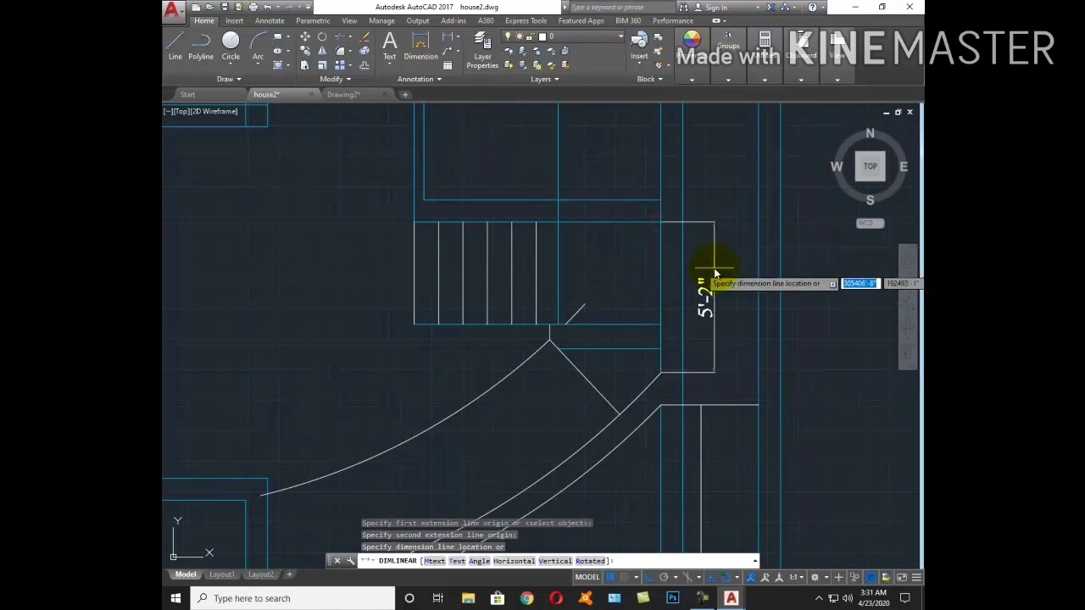
key("Escape")
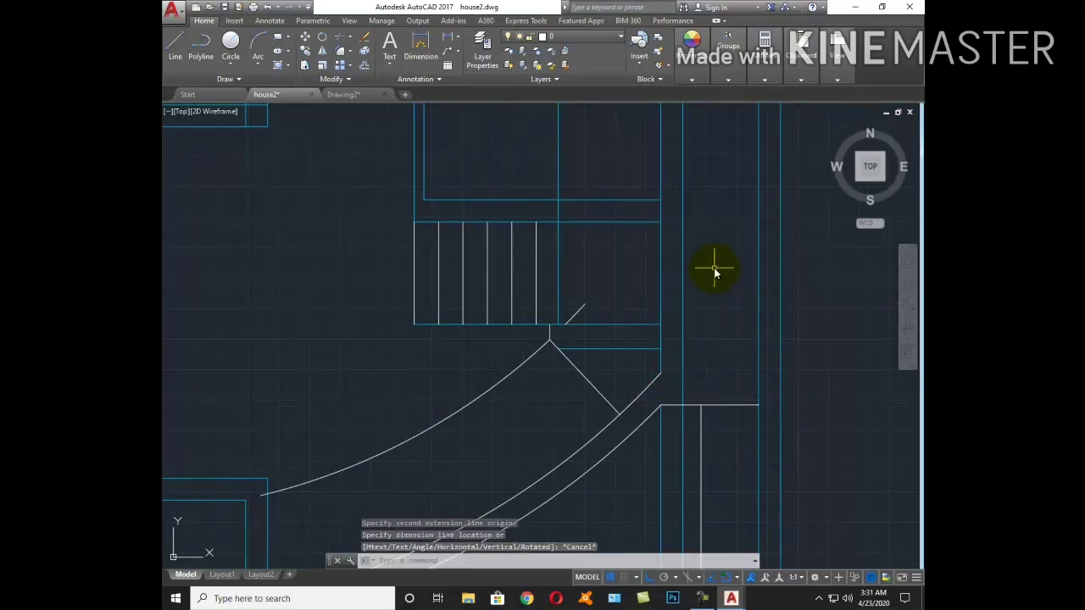
scroll(716, 270, "down", 2)
Select the stair curves and landing lines for a move, then cancel the move
left_click(665, 420)
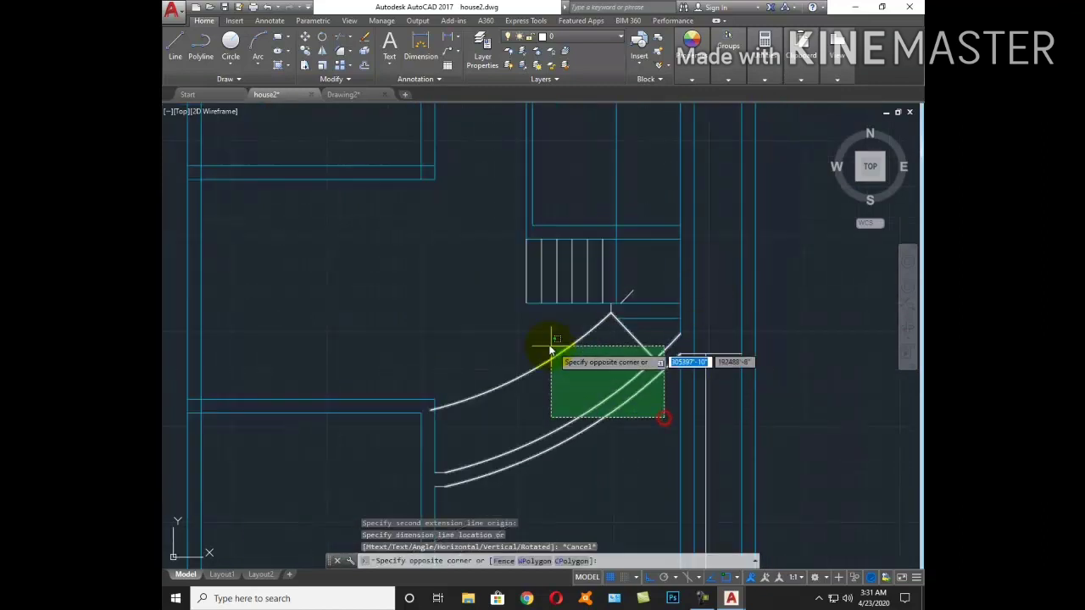
left_click(518, 312)
middle_click_drag(470, 437, 515, 377)
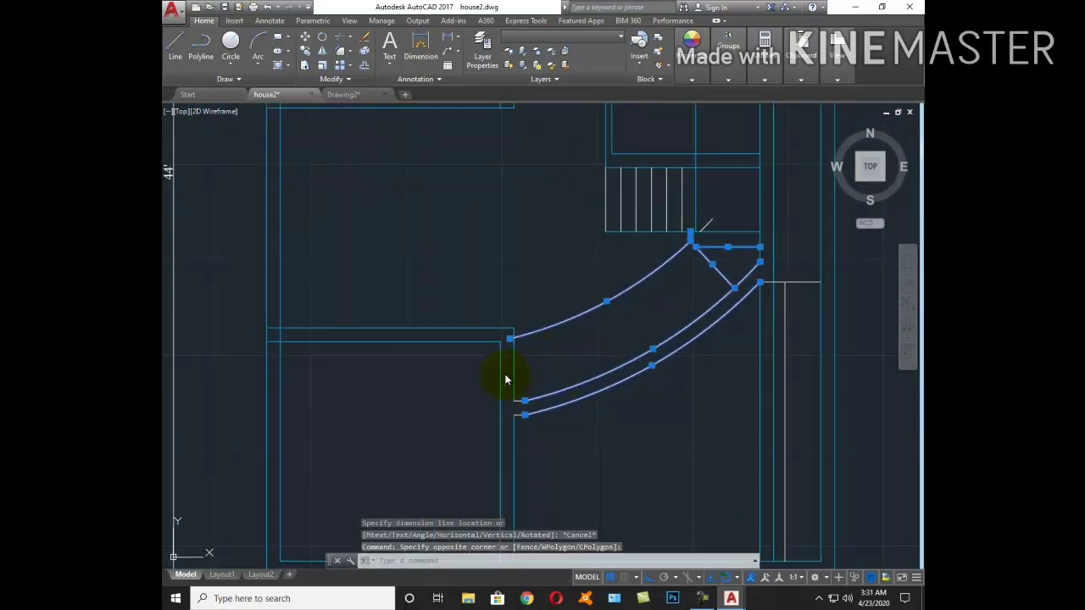
left_click(505, 379)
left_click(564, 438)
type("m")
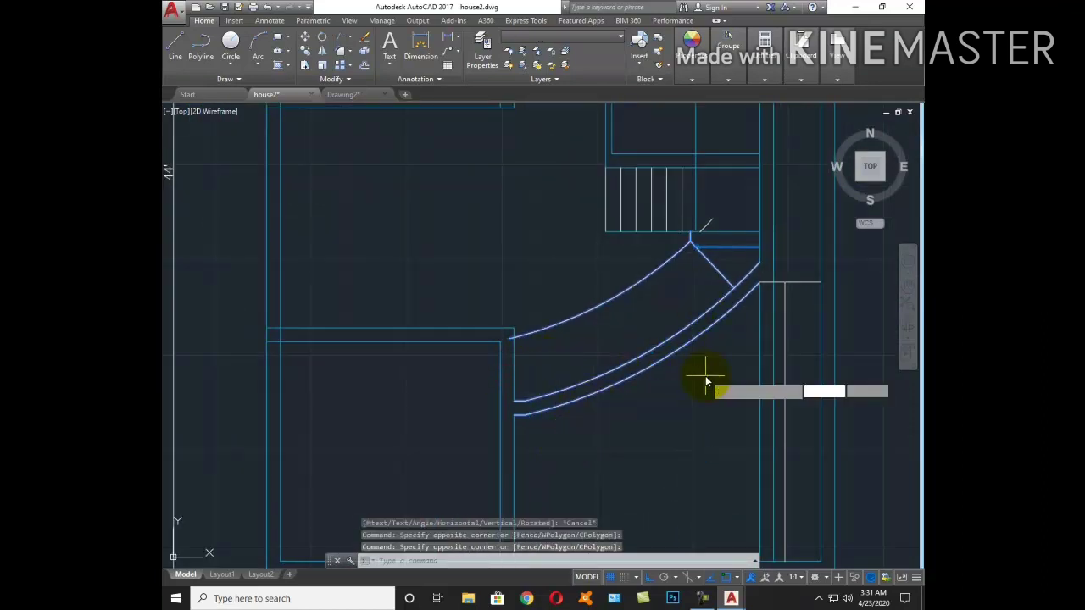
key("Return")
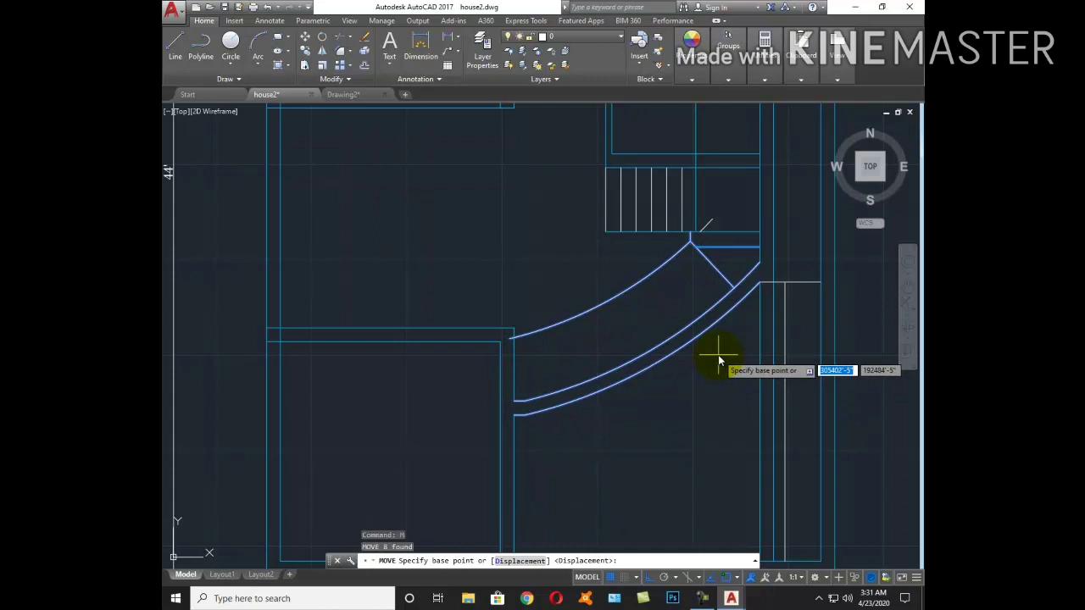
key("Escape")
Add a vertical 5'-2" linear dimension beside the landing with DLI
middle_click_drag(718, 362, 680, 416)
type("dli")
key("Return")
scroll(709, 325, "up", 1)
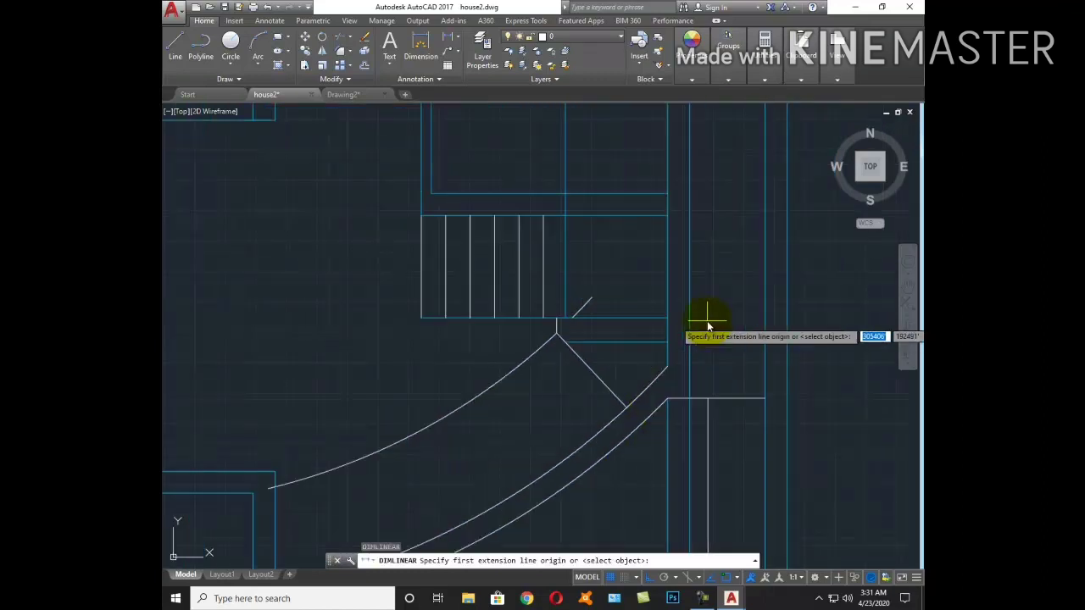
left_click(668, 367)
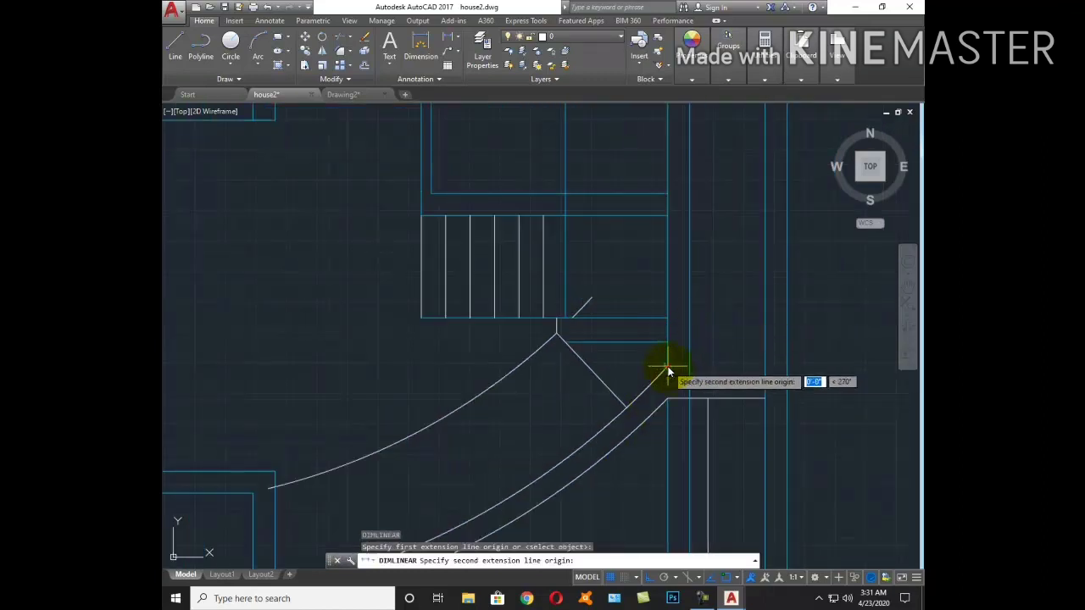
left_click(667, 216)
left_click(726, 286)
Crossing-window select the five curved stair arcs at their lower ends
middle_click_drag(646, 453, 797, 288)
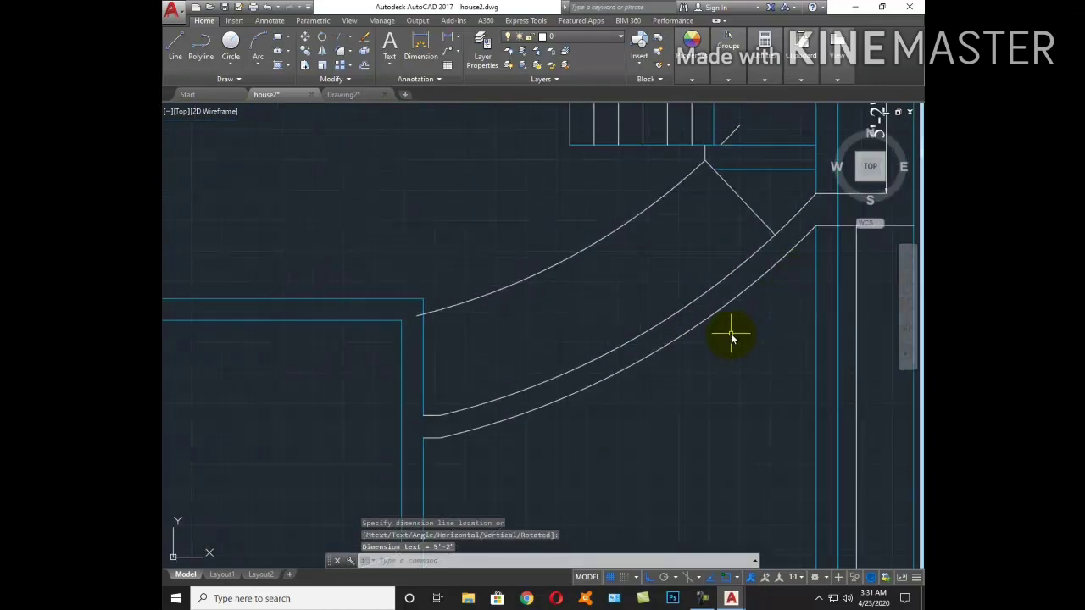
left_click(733, 367)
left_click(509, 213)
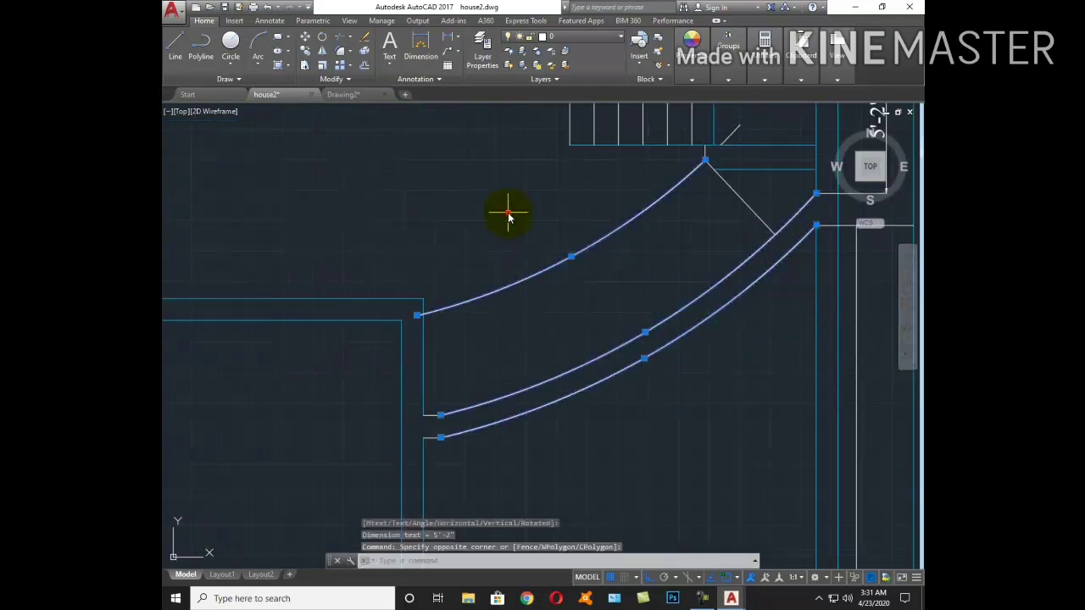
left_click(489, 439)
left_click(435, 381)
middle_click_drag(791, 243, 725, 379)
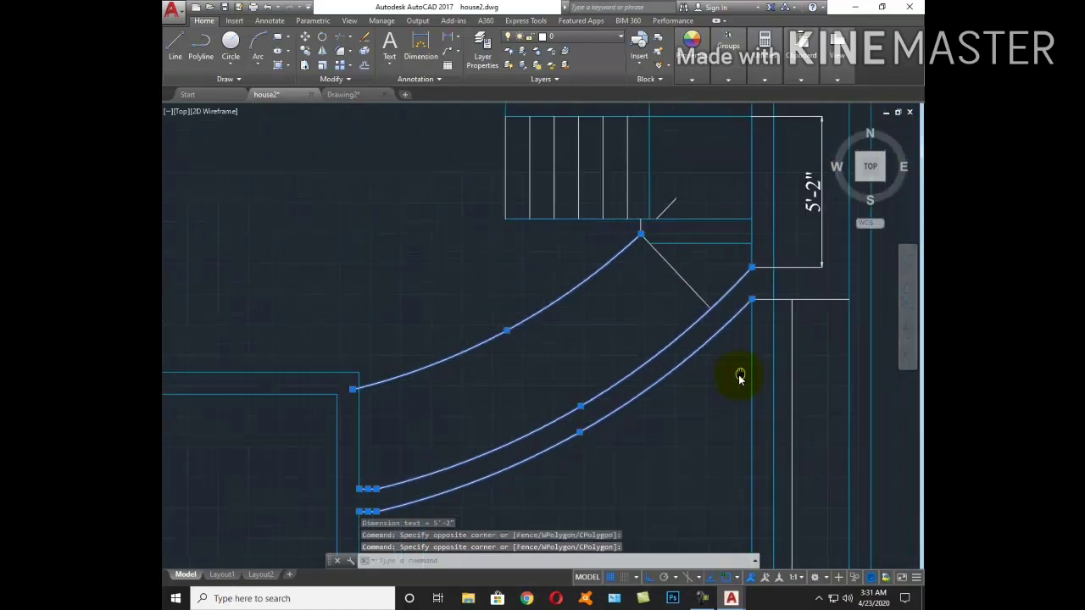
Move the selected stair arcs 11 inches downward
type("m")
key("Return")
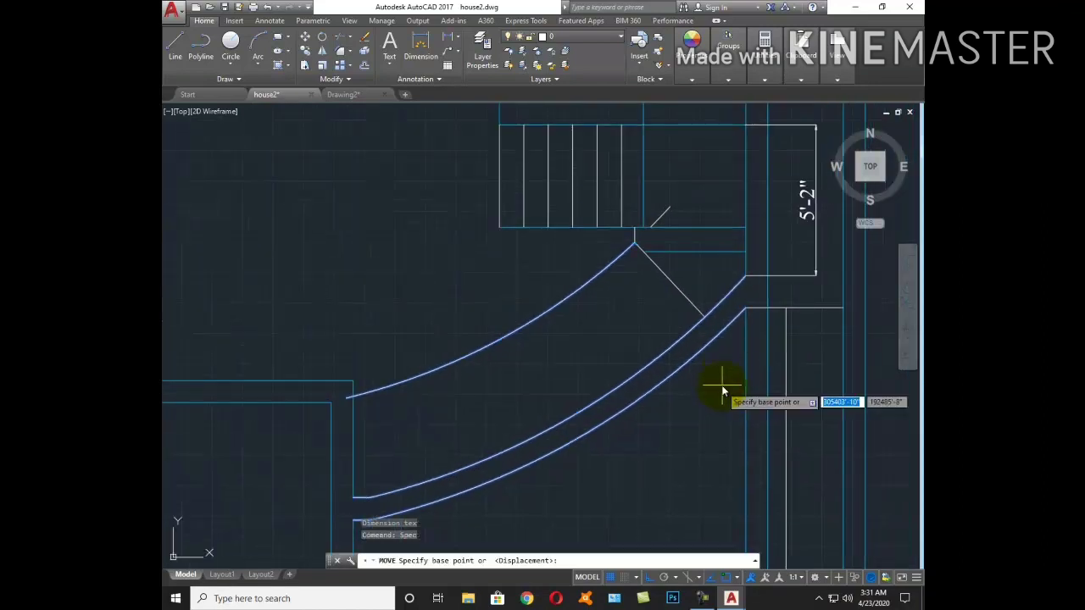
left_click(721, 386)
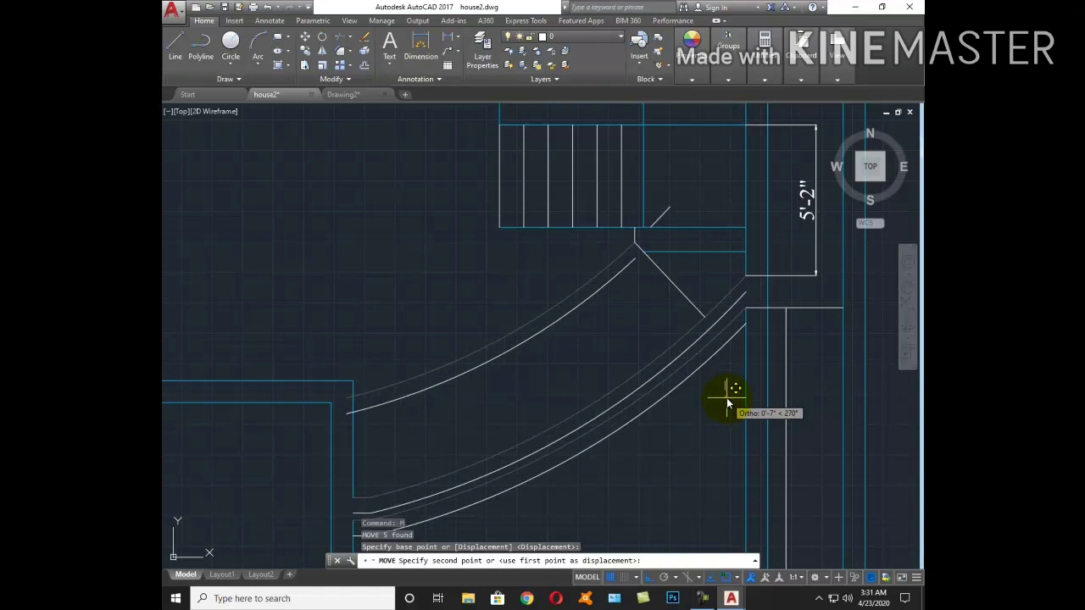
type("11")
key("Return")
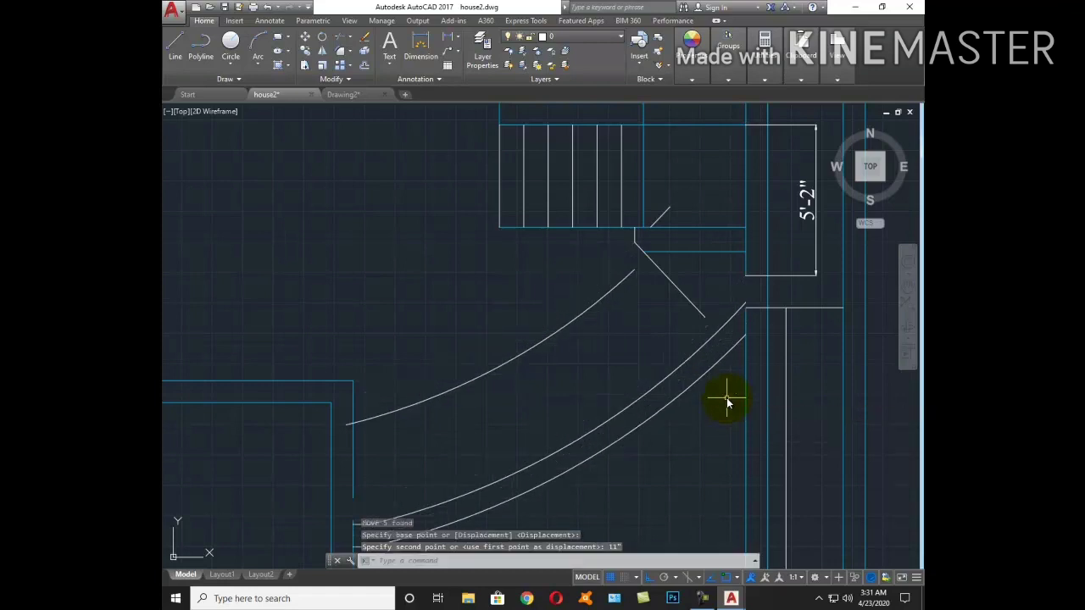
Erase the short stray segment near the landing corner
type("ex")
key("Return")
key("Return")
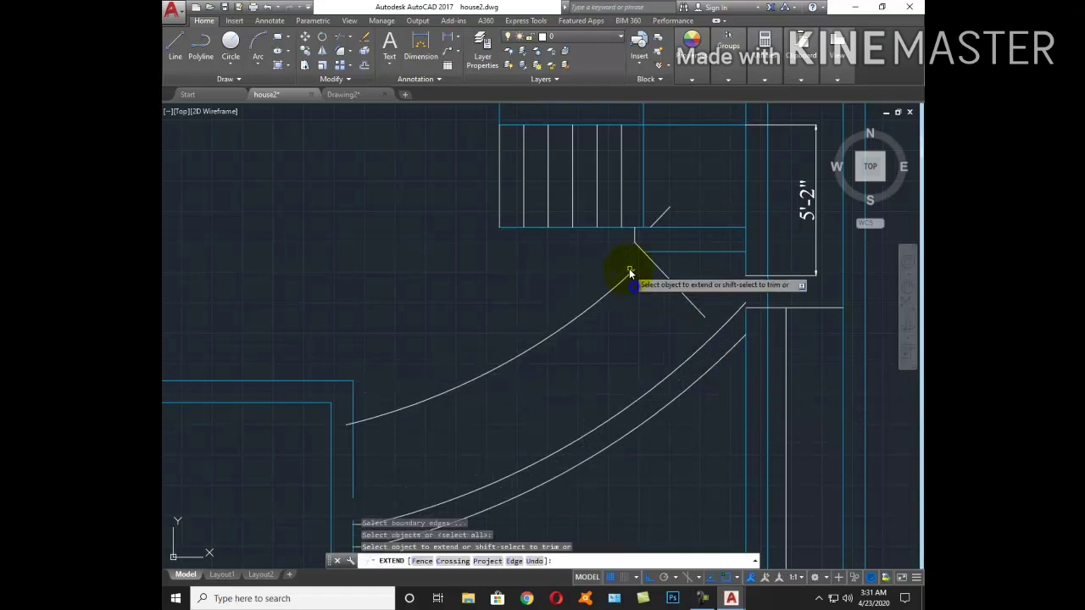
left_click(634, 269)
key("Escape")
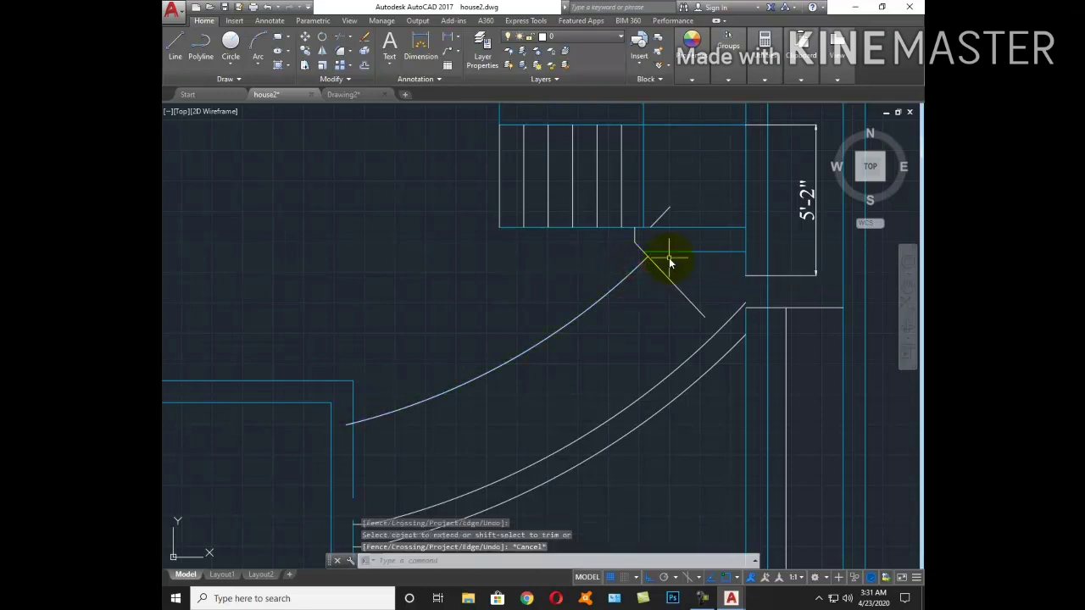
left_click(631, 240)
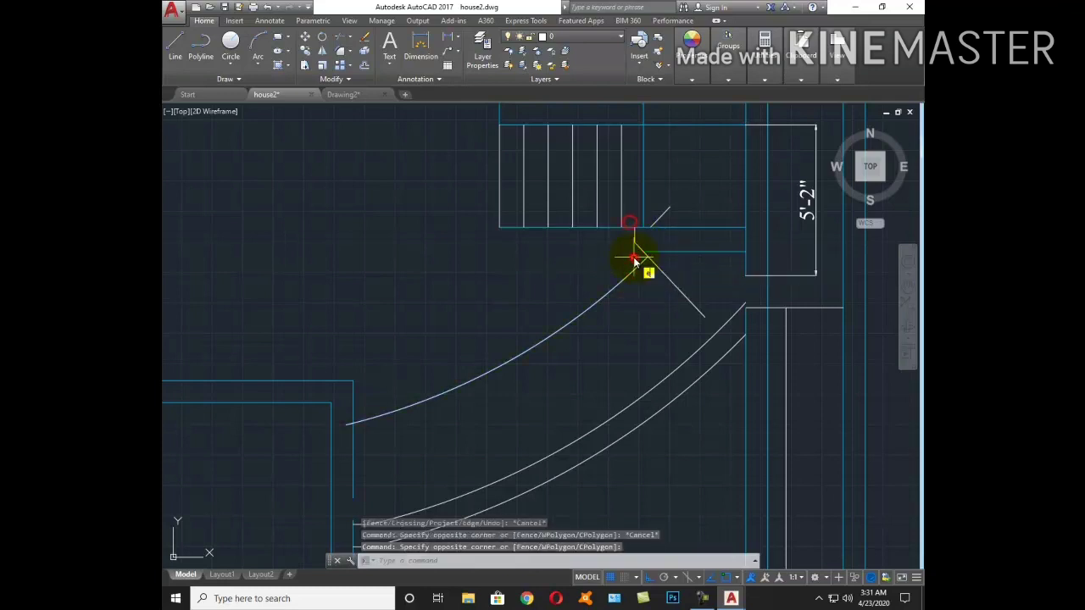
key("Escape")
key("Escape")
left_click(640, 258)
left_click(635, 282)
type("e")
key("Return")
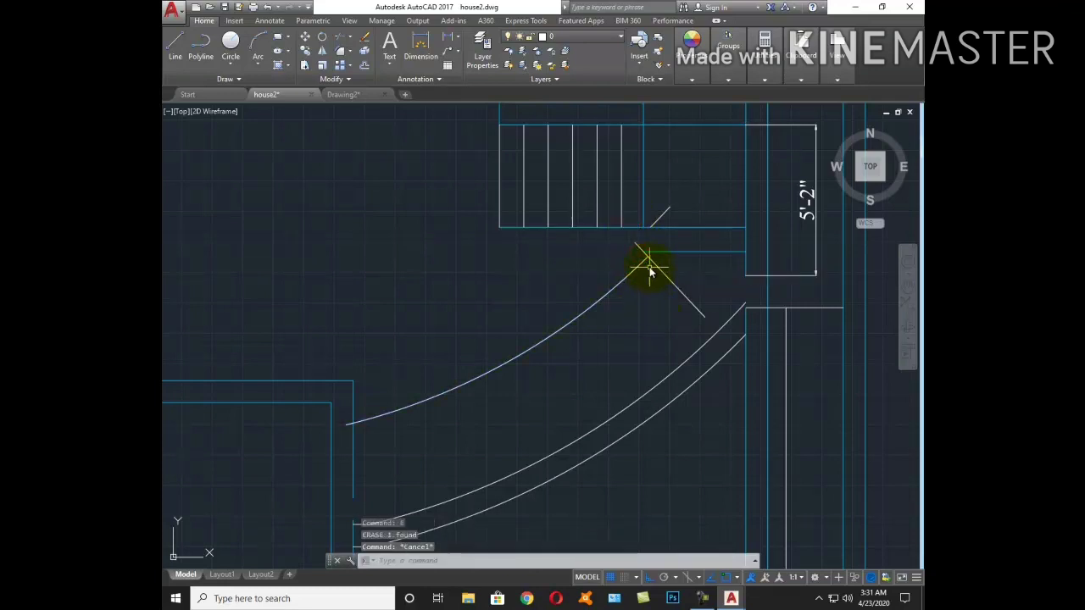
Trim the piece past the corner vertex and extend the left line up to the wall line
scroll(650, 271, "up", 3)
type("tr")
key("Return")
key("Return")
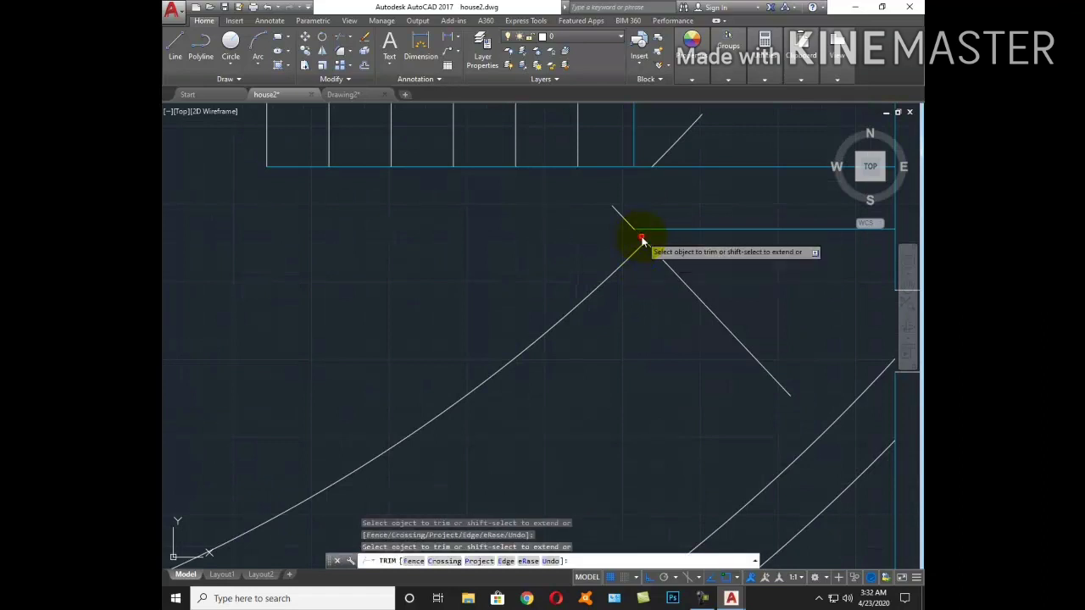
left_click(632, 223)
key("Escape")
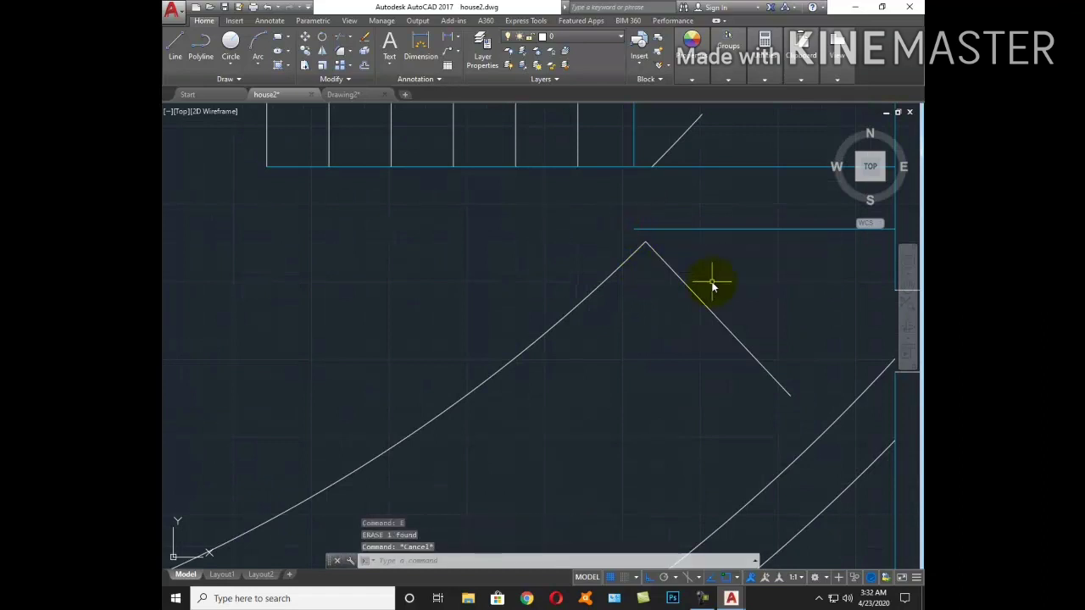
type("ex")
key("Return")
Extend the right diagonal down to the lower curve and erase the short stub above it
key("Return")
left_click(642, 255)
left_click(635, 247)
key("Escape")
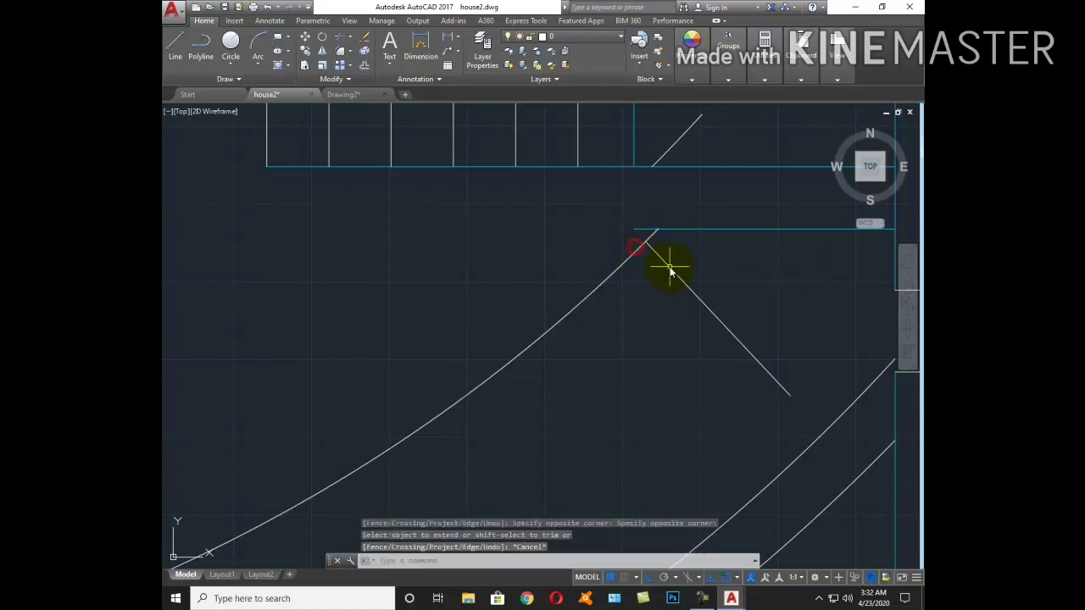
type("ex")
key("Return")
key("Return")
left_click(781, 389)
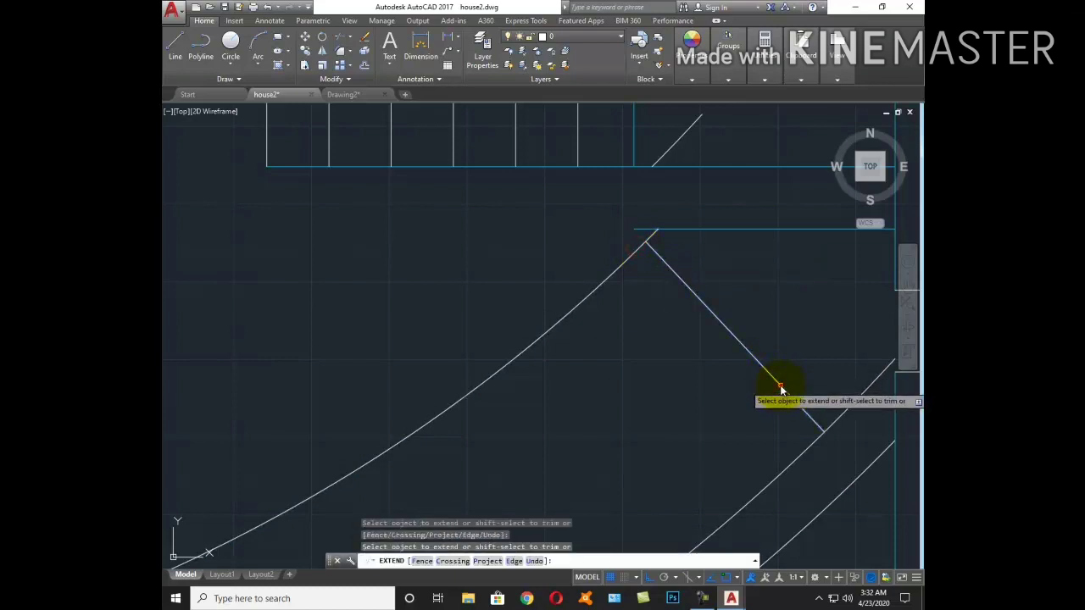
key("Escape")
type("tr")
key("Return")
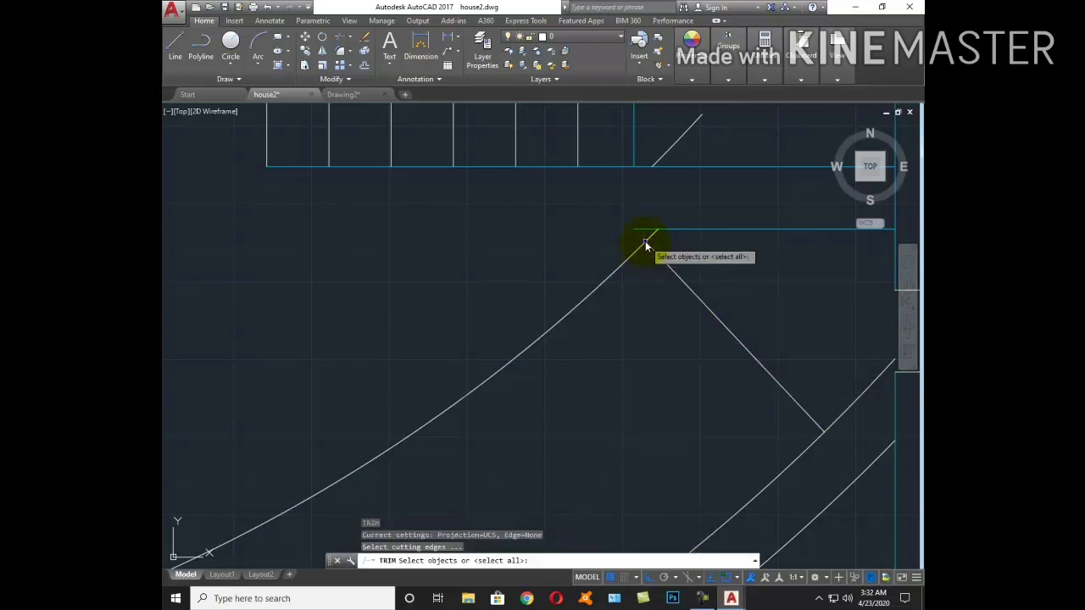
key("Return")
scroll(668, 263, "down", 2)
key("Escape")
type("e")
key("Return")
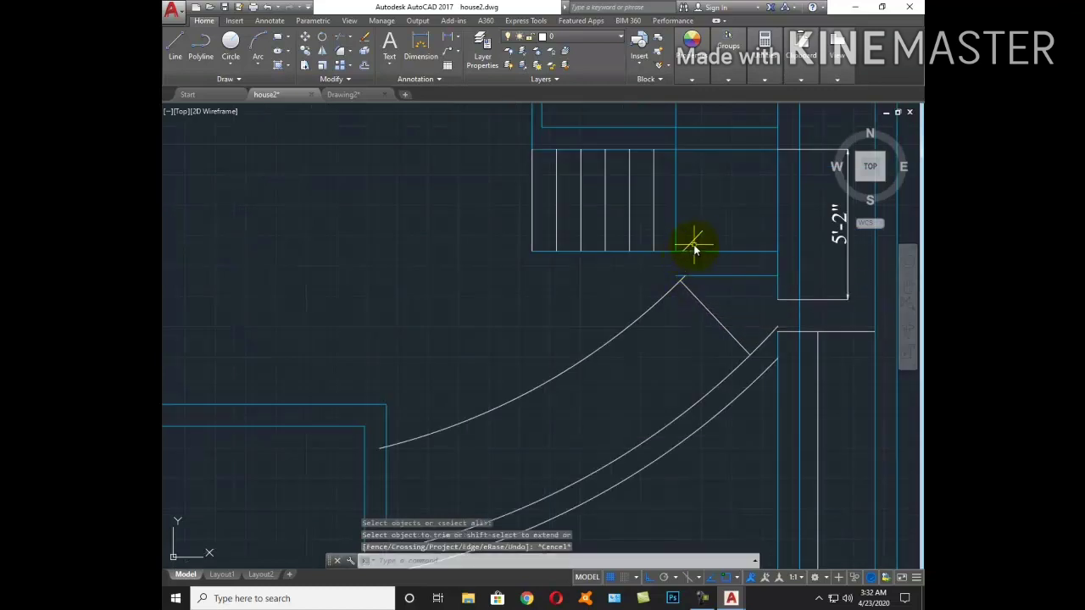
left_click(690, 242)
key("Return")
key("Escape")
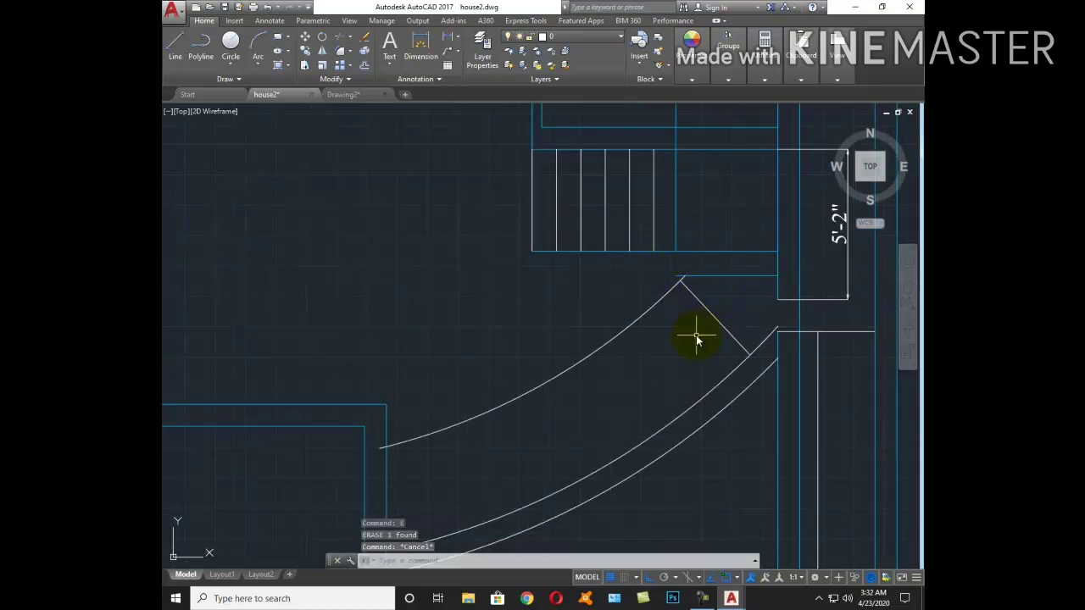
type("o")
key("Return")
type("10")
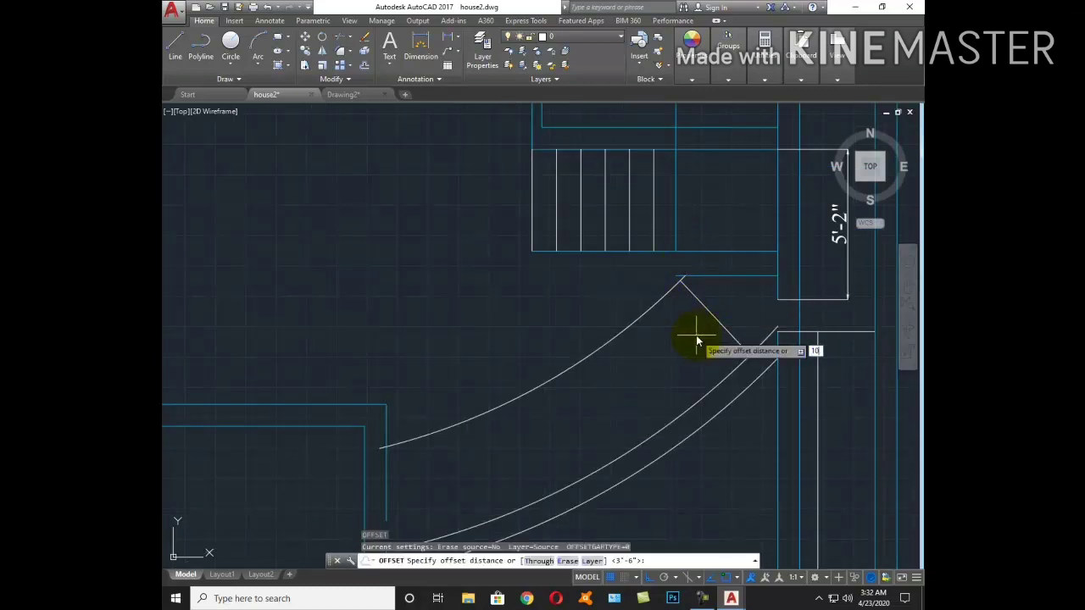
Offset four tread lines at 10-inch spacing down the curved stair from the landing line
key("Return")
scroll(696, 336, "down", 2)
left_click(701, 341)
left_click(688, 360)
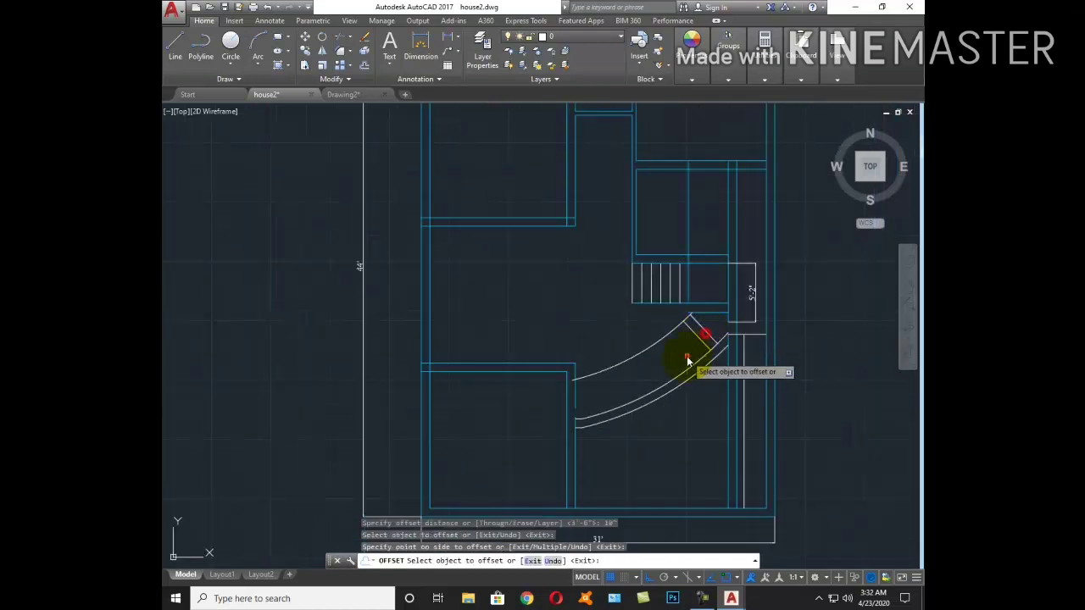
left_click(695, 341)
left_click(702, 328)
scroll(698, 360, "up", 2)
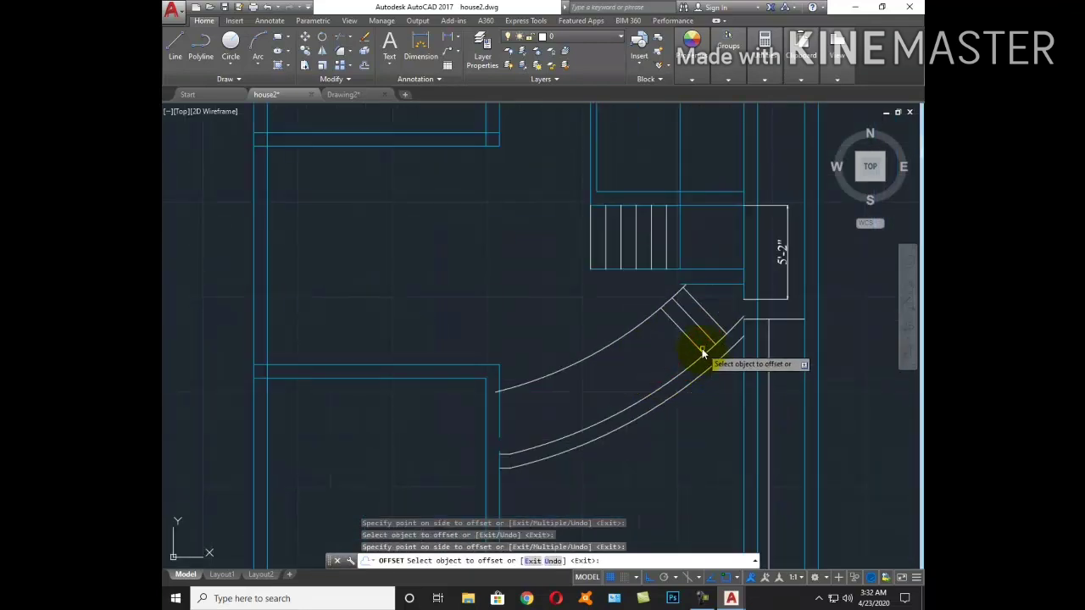
left_click(699, 353)
left_click(651, 368)
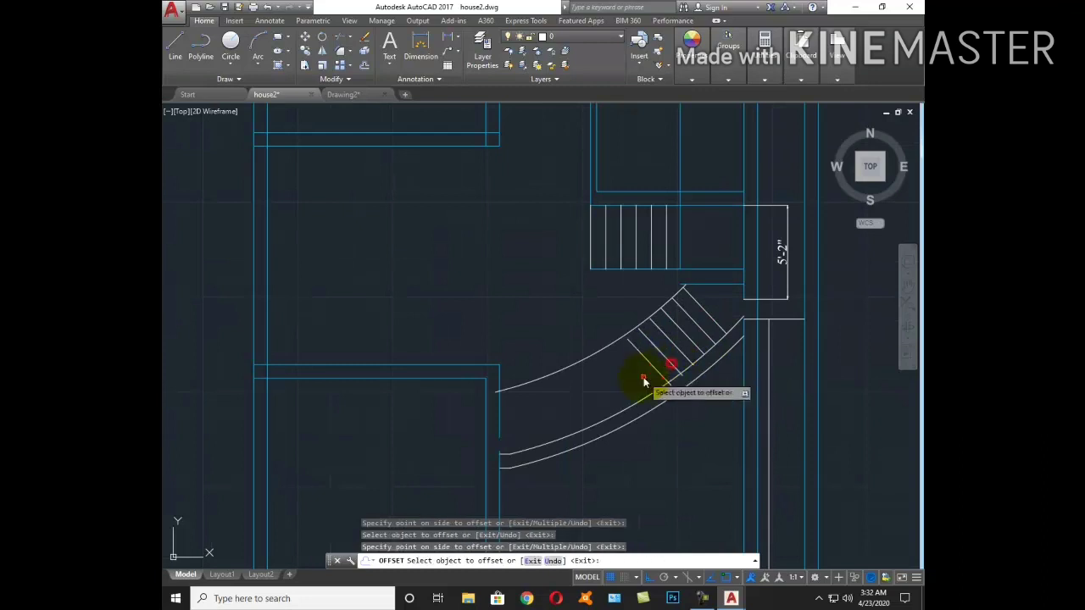
left_click(639, 378)
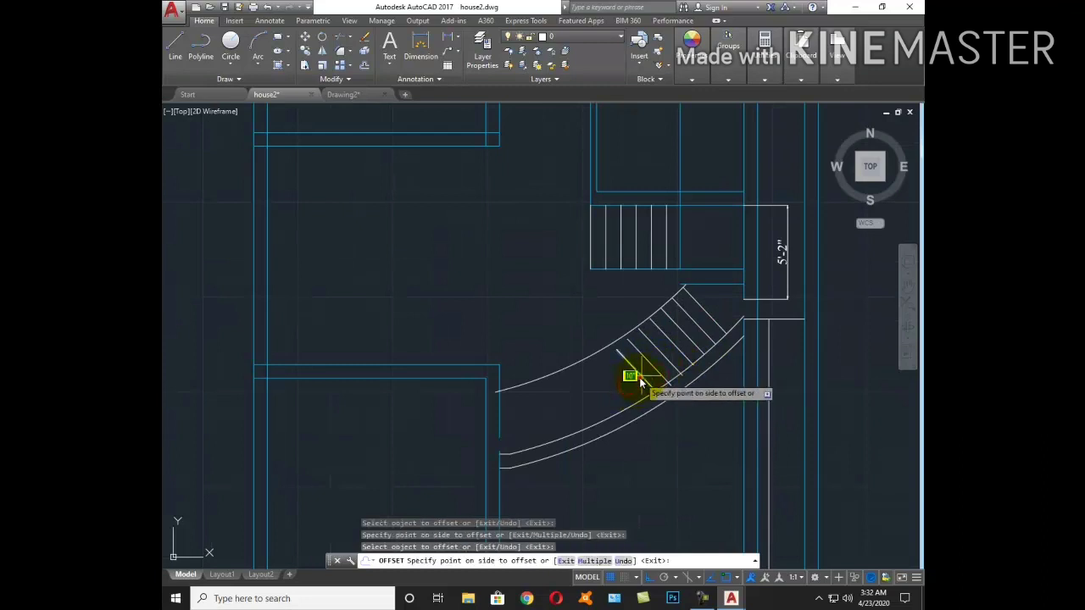
left_click(623, 389)
key("Escape")
scroll(695, 325, "up", 4)
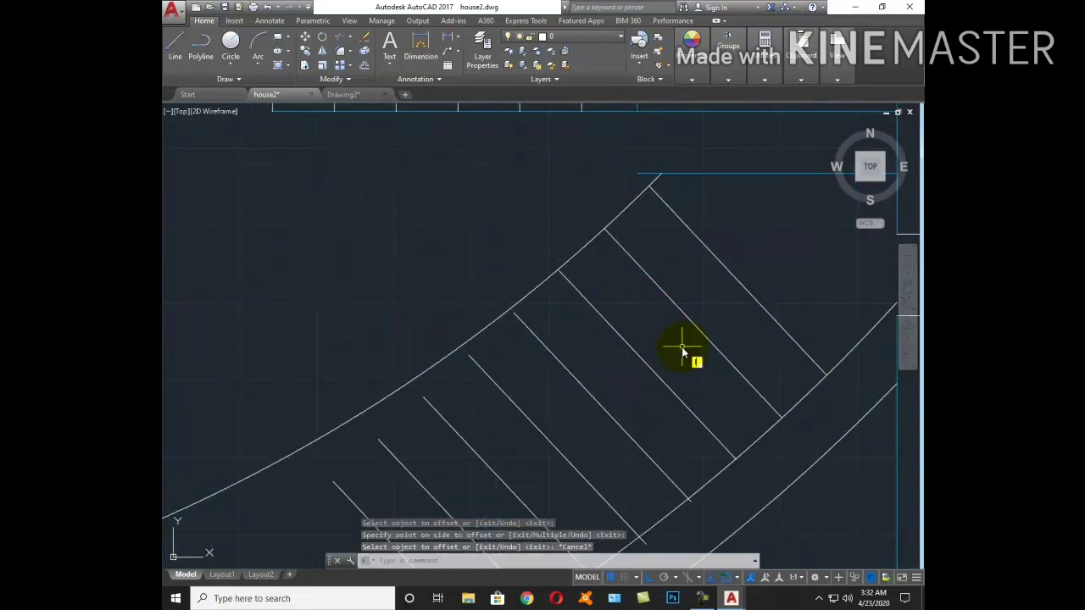
Draw a tread line from the lower to the upper stair curve and delete an unwanted diagonal line
key("l")
key("Return")
left_click(782, 417)
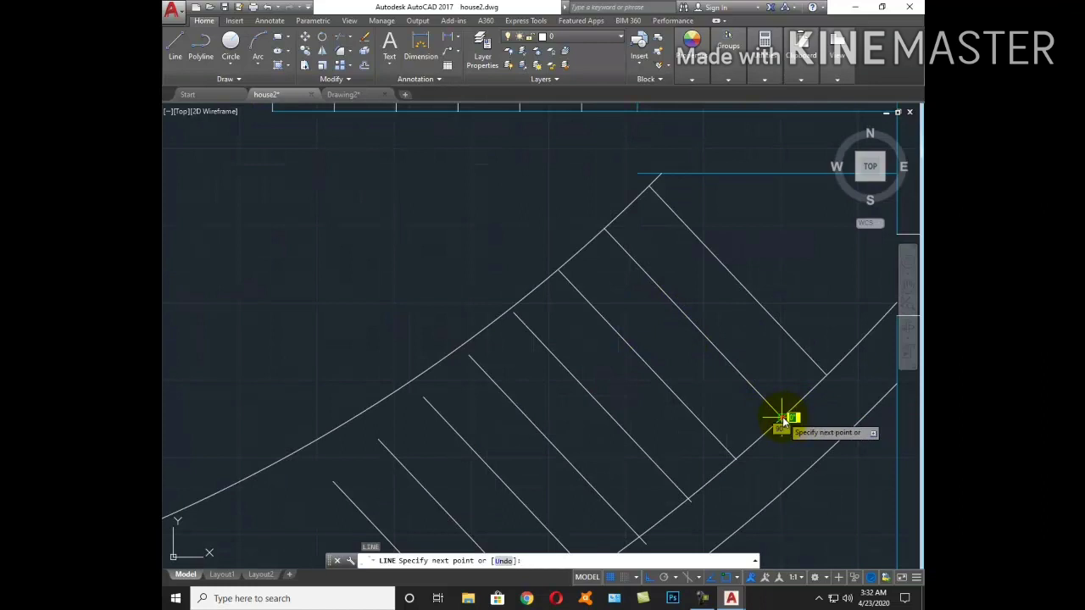
left_click(603, 226)
key("Escape")
scroll(602, 227, "up", 3)
left_click(585, 230)
type("e")
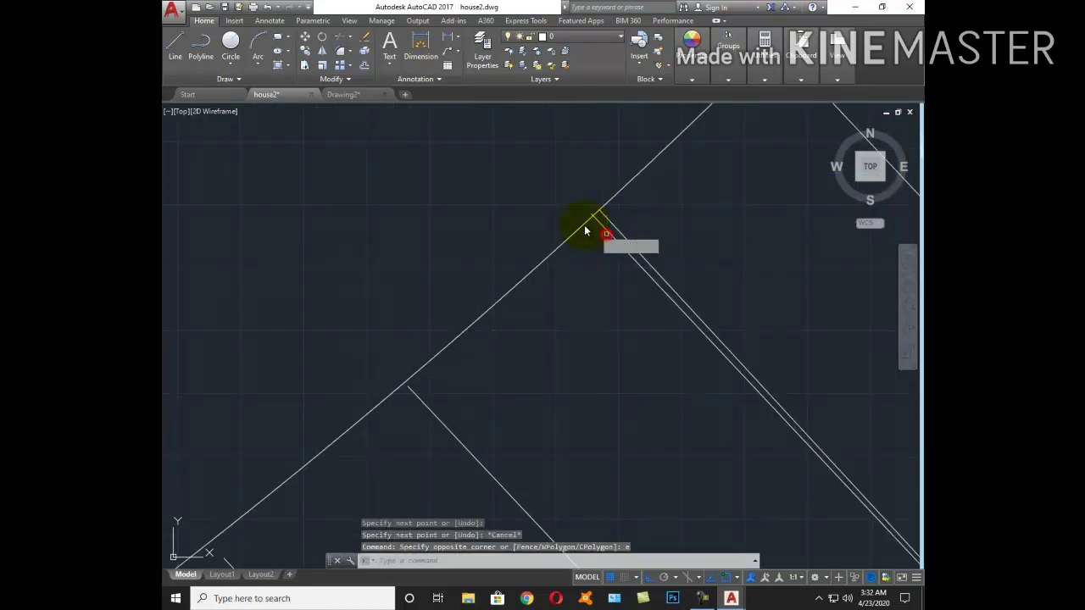
key("Escape")
key("Escape")
key("Delete")
scroll(597, 322, "down", 2)
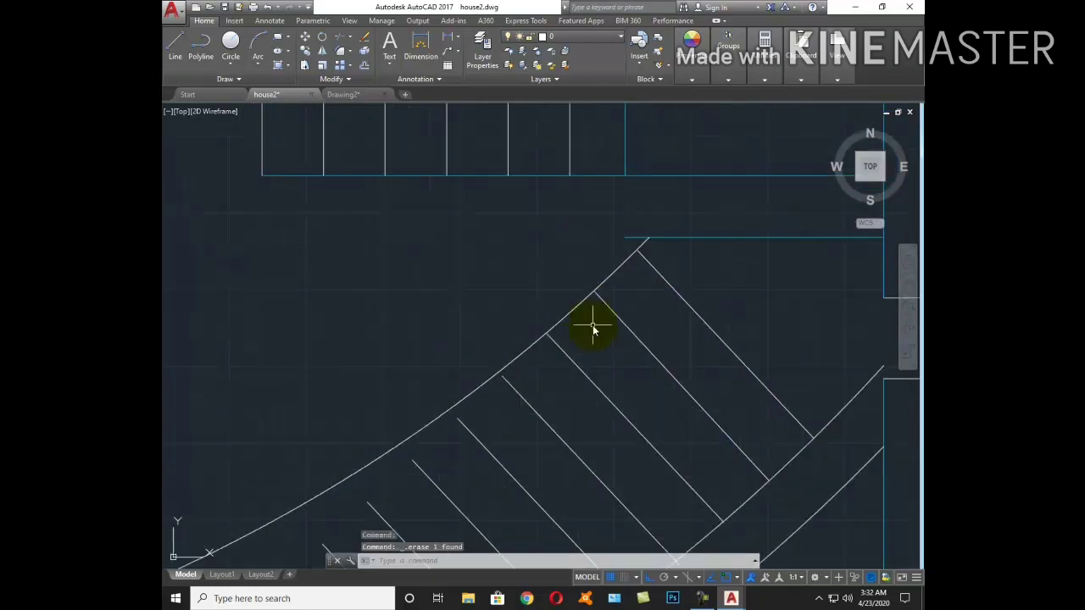
Start several new tread lines on the lower curve, cancelling each unfinished one
type("l")
key("Return")
scroll(585, 322, "up", 2)
scroll(673, 424, "up", 2)
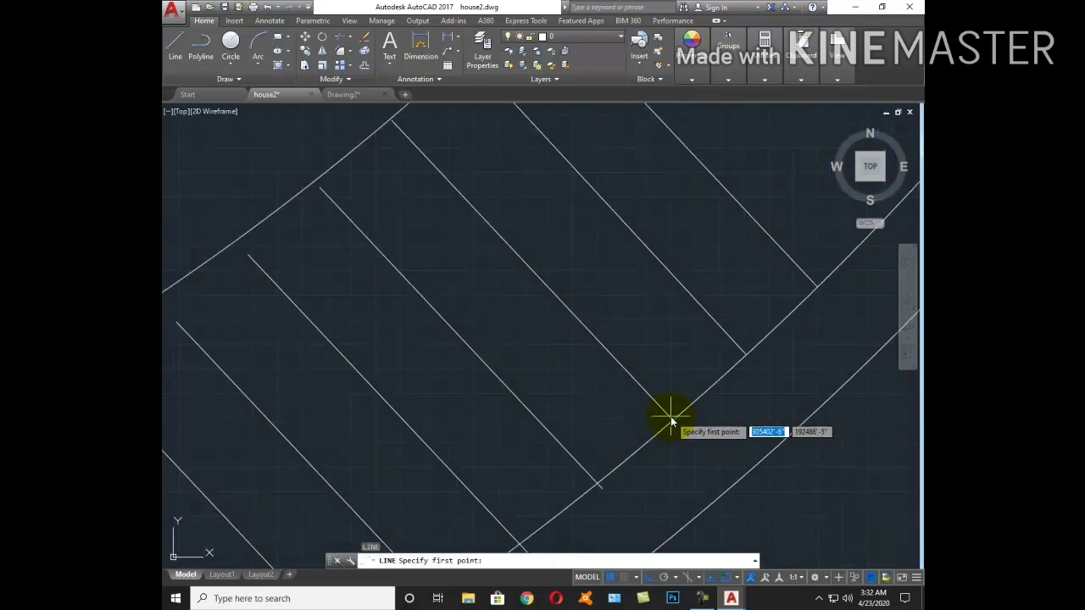
left_click(671, 418)
middle_click_drag(393, 109, 537, 206)
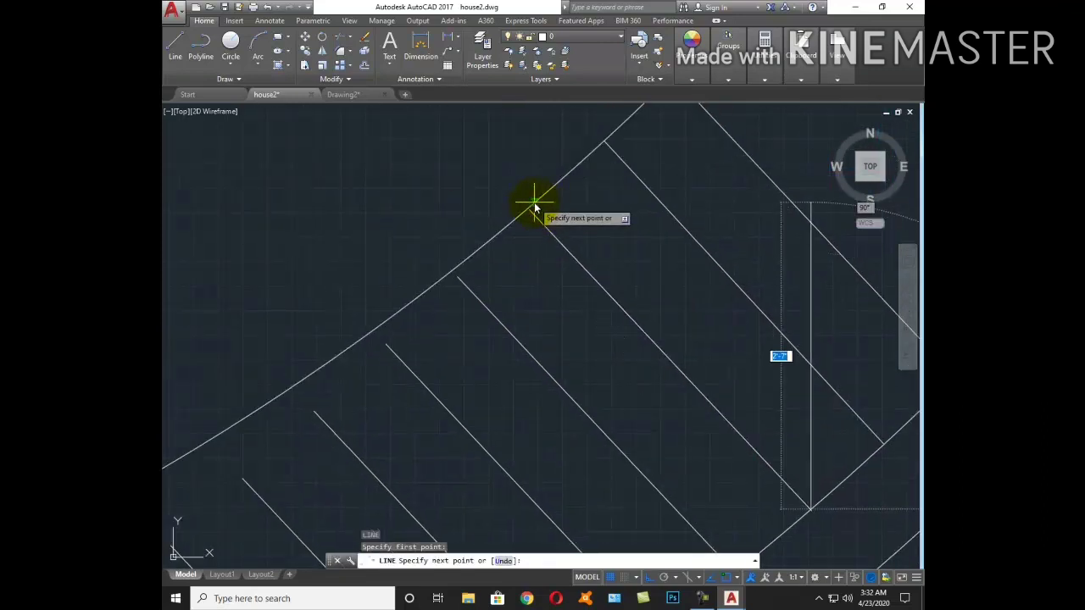
right_click(535, 214)
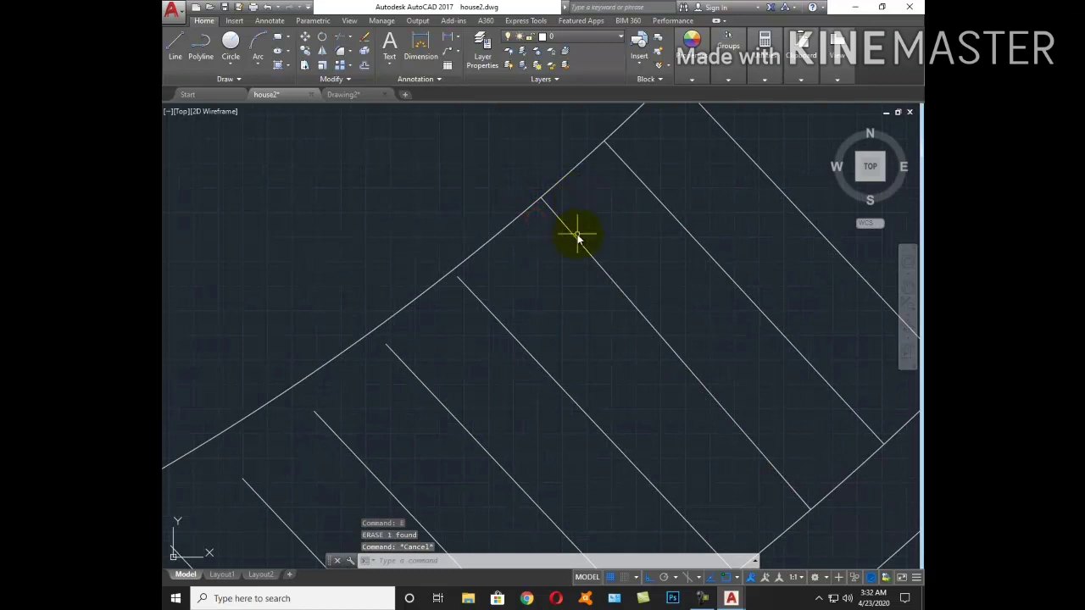
key("Return")
scroll(619, 368, "down", 2)
scroll(650, 366, "down", 1)
left_click(649, 364)
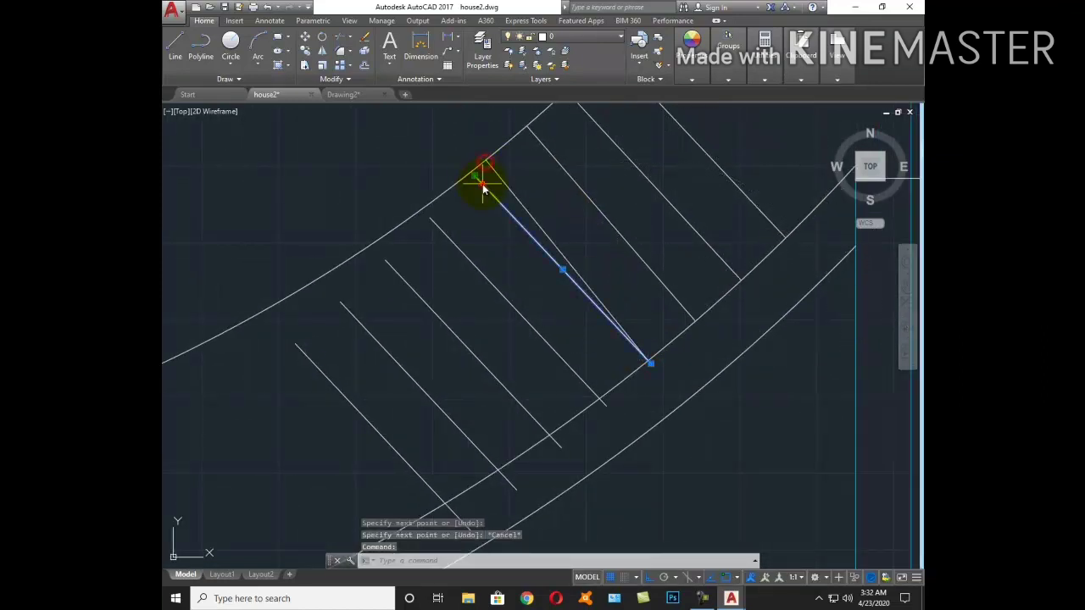
right_click(485, 170)
middle_click_drag(617, 362, 614, 326)
key("Return")
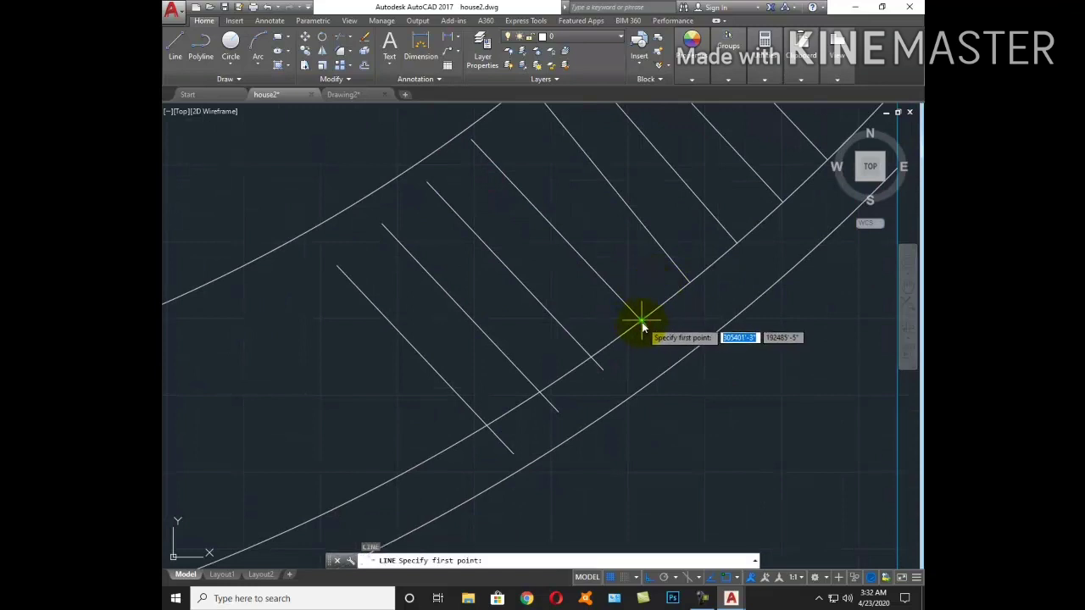
left_click(641, 324)
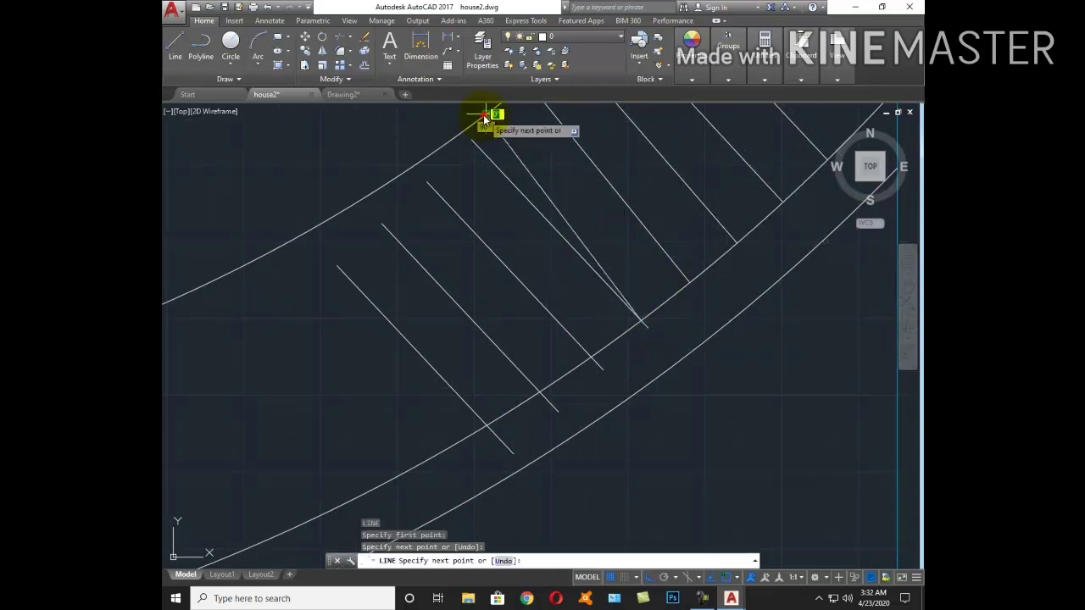
key("Escape")
Erase the misplaced diagonal line between the stair curves
left_click(468, 157)
type("e")
key("Return")
key("Escape")
Erase the short diagonal line near the middle treads
middle_click_drag(551, 283, 718, 342)
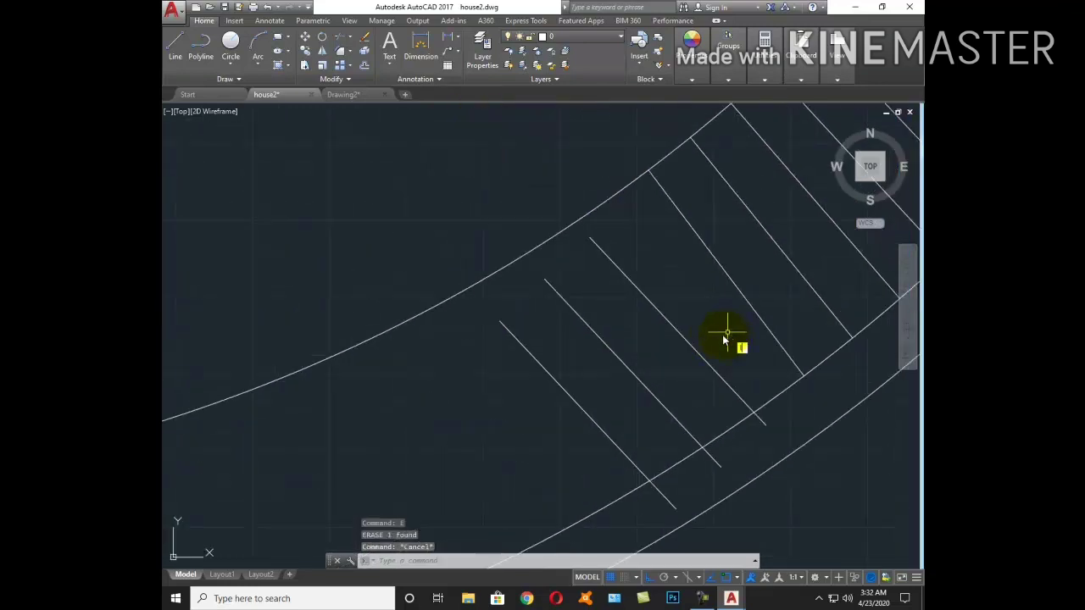
type("l")
key("Return")
left_click(755, 413)
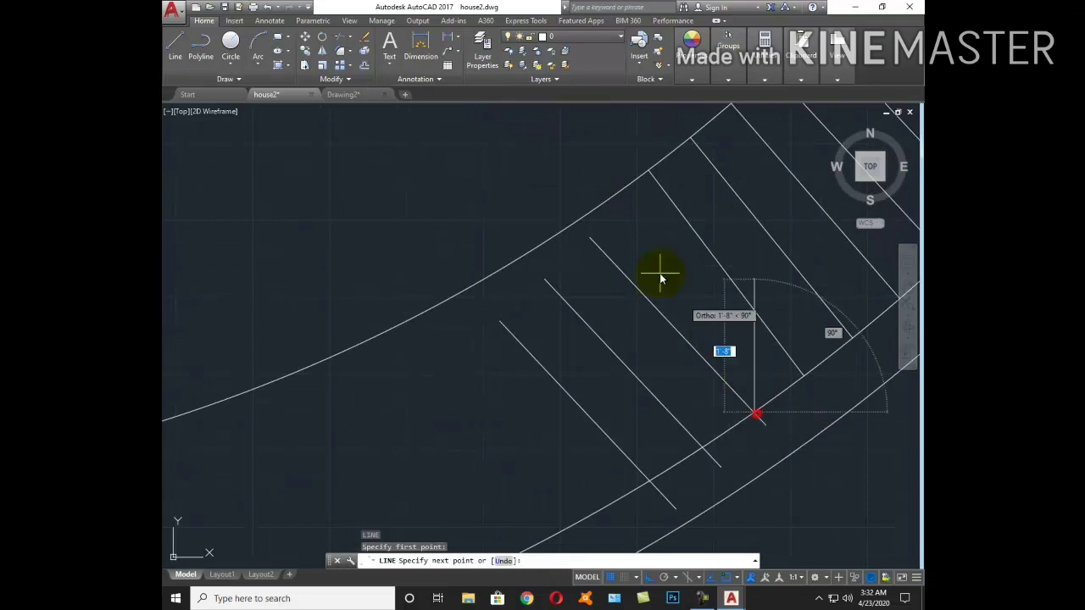
key("Escape")
left_click(605, 201)
left_click(607, 244)
type("e")
key("Return")
Delete another diagonal line further up the stair
middle_click_drag(673, 404, 610, 316)
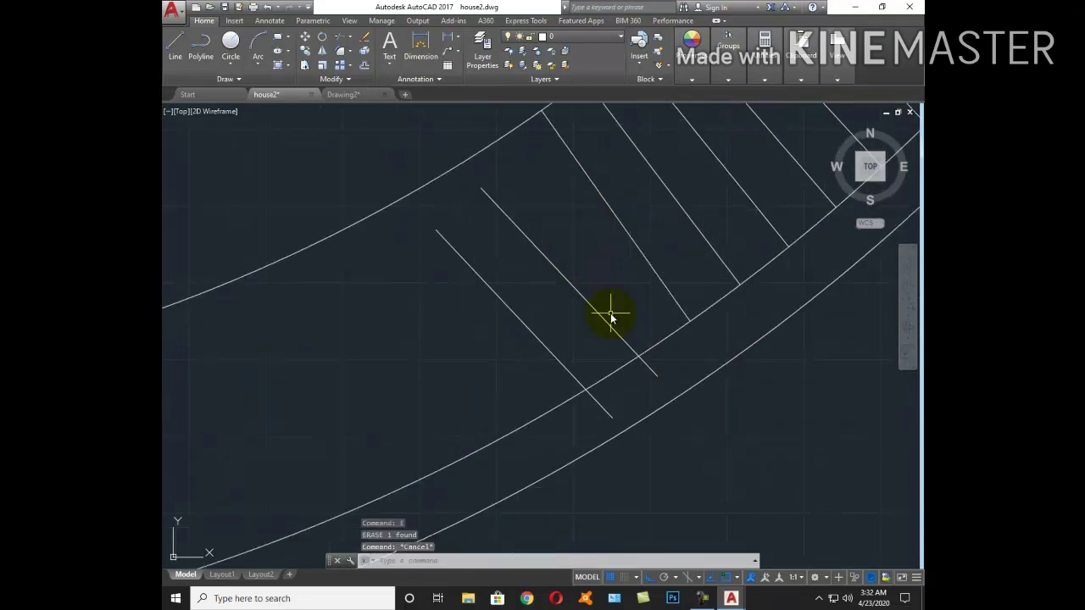
type("l")
key("Return")
left_click(638, 356)
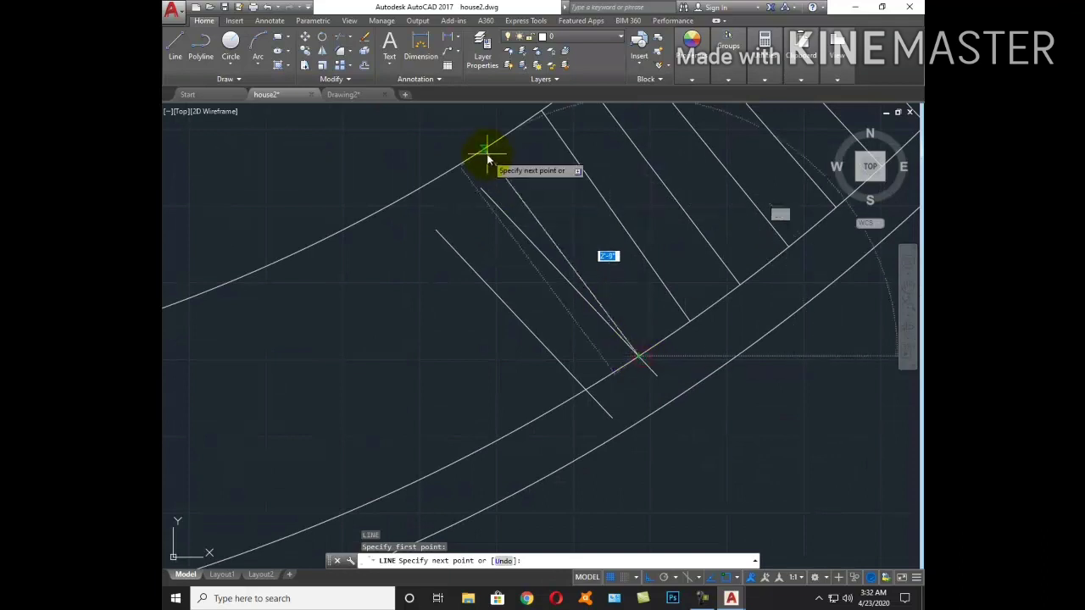
key("Escape")
left_click(490, 198)
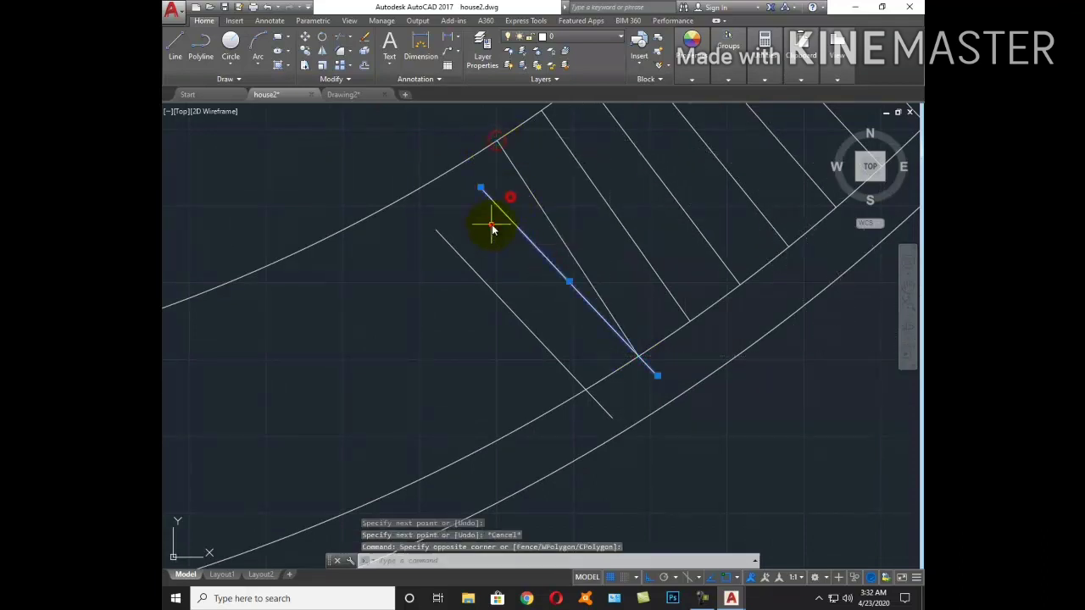
type("e")
key("Return")
key("Escape")
Draw a line from the line-curve intersection to the upper stair curve, then erase it
middle_click_drag(586, 356, 709, 405)
type("l")
key("Return")
left_click(712, 448)
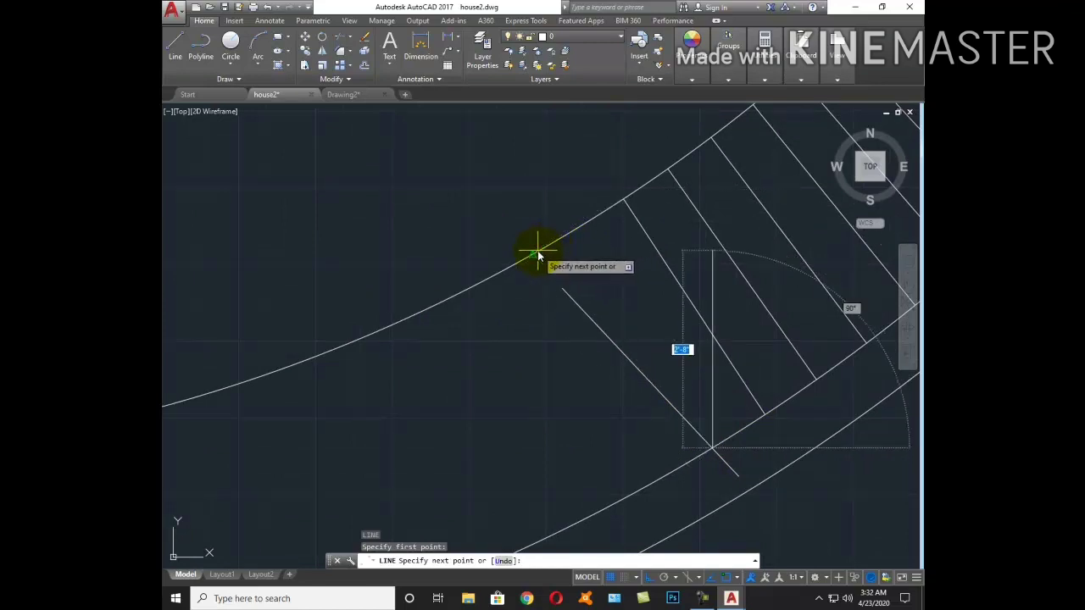
left_click(579, 227)
key("Escape")
left_click(590, 279)
left_click(566, 315)
type("e")
key("Return")
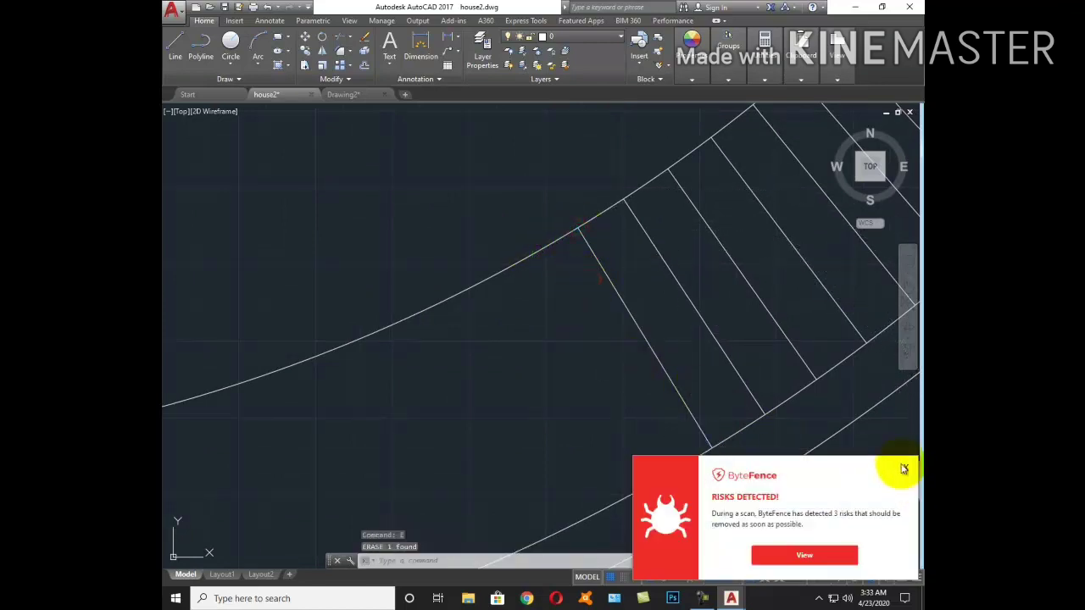
Dismiss the security popup and erase the stray piece at the stair's left end
left_click(907, 469)
scroll(631, 317, "down", 5)
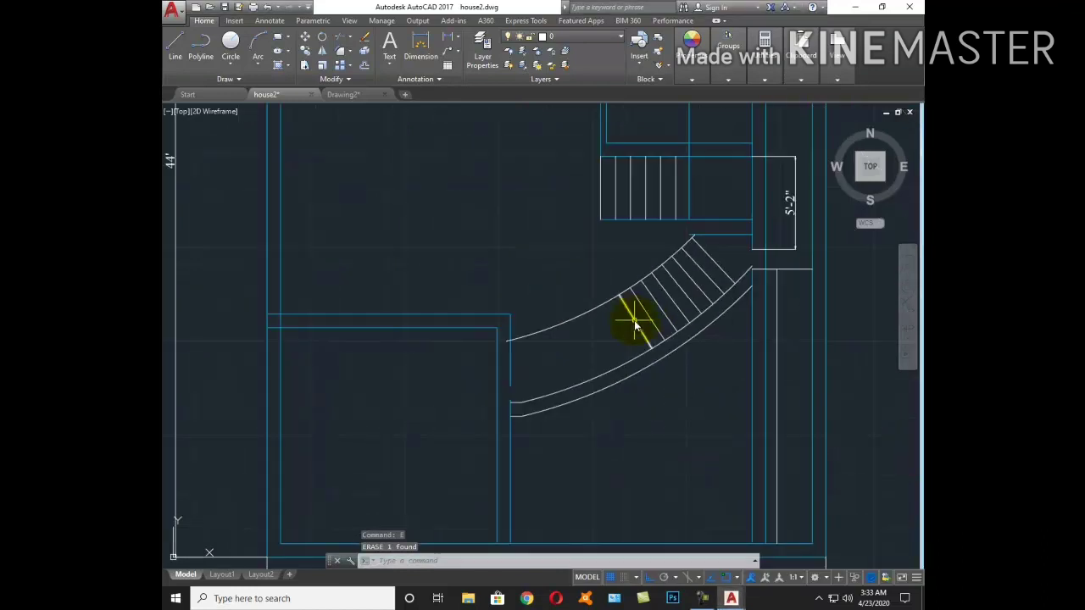
middle_click_drag(570, 362, 571, 308)
scroll(579, 313, "up", 5)
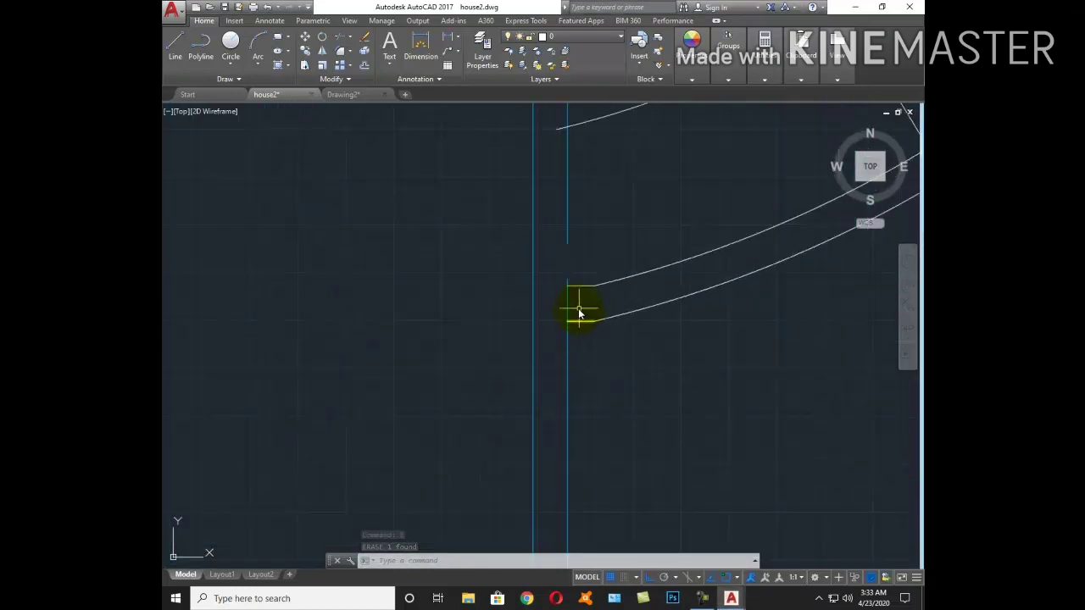
type("e")
key("Return")
left_click(545, 259)
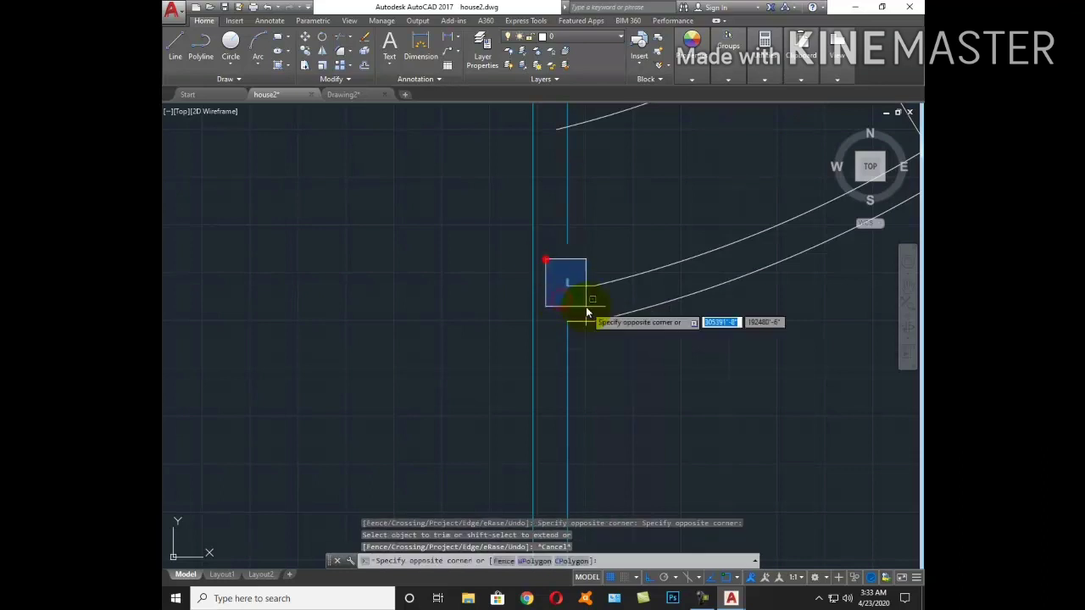
left_click(583, 307)
key("Return")
Extend both stair curve ends to the wall line
type("ex")
key("Return")
key("Return")
left_click(658, 259)
left_click(599, 310)
key("Escape")
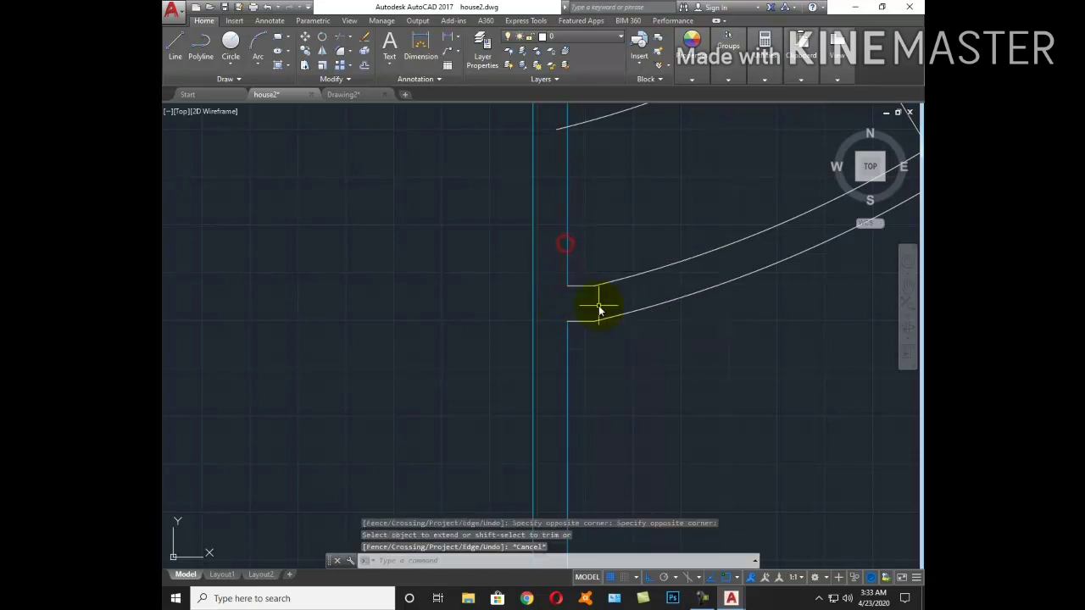
scroll(598, 310, "down", 5)
middle_click_drag(703, 266, 680, 330)
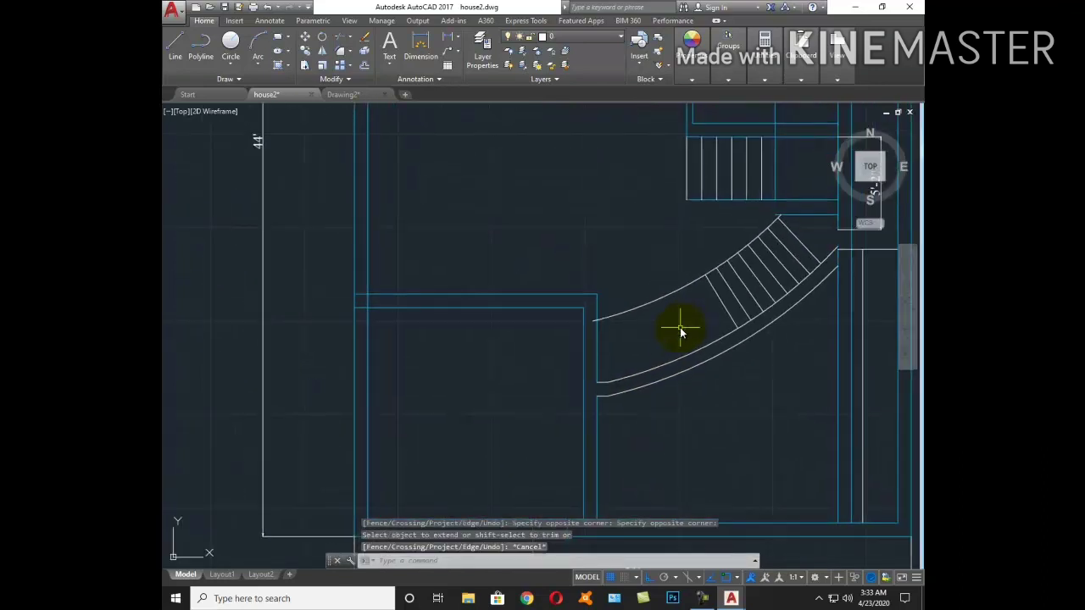
Offset a stair curve by the default distance
type("o")
key("Return")
key("Return")
scroll(727, 315, "up", 2)
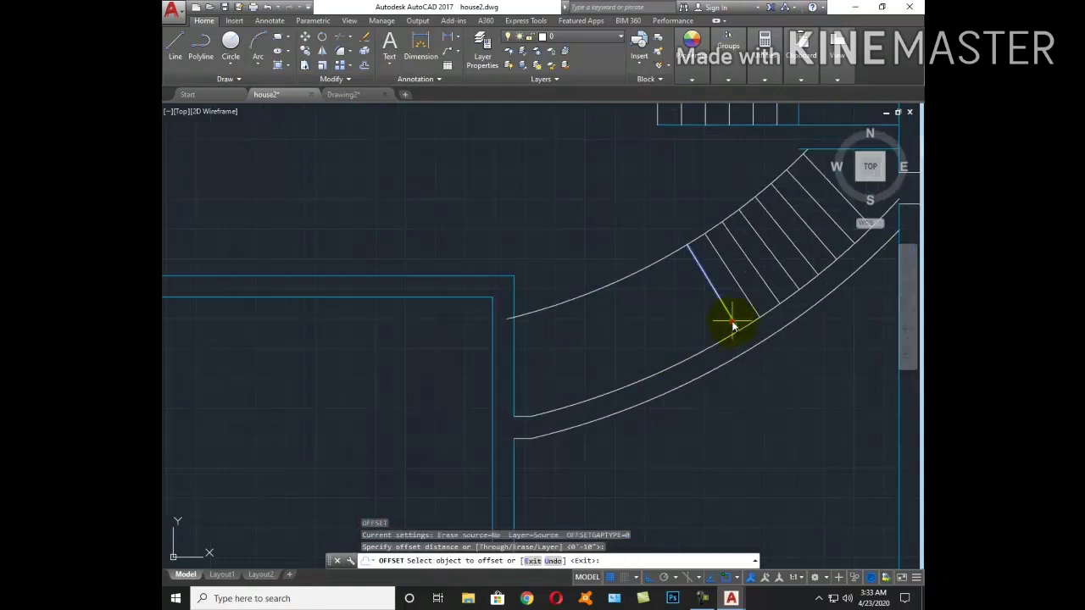
left_click(730, 322)
left_click(698, 333)
Draw a tread line from the lower stair curve up to the upper curve
key("Return")
type("l")
key("Return")
scroll(716, 347, "up", 2)
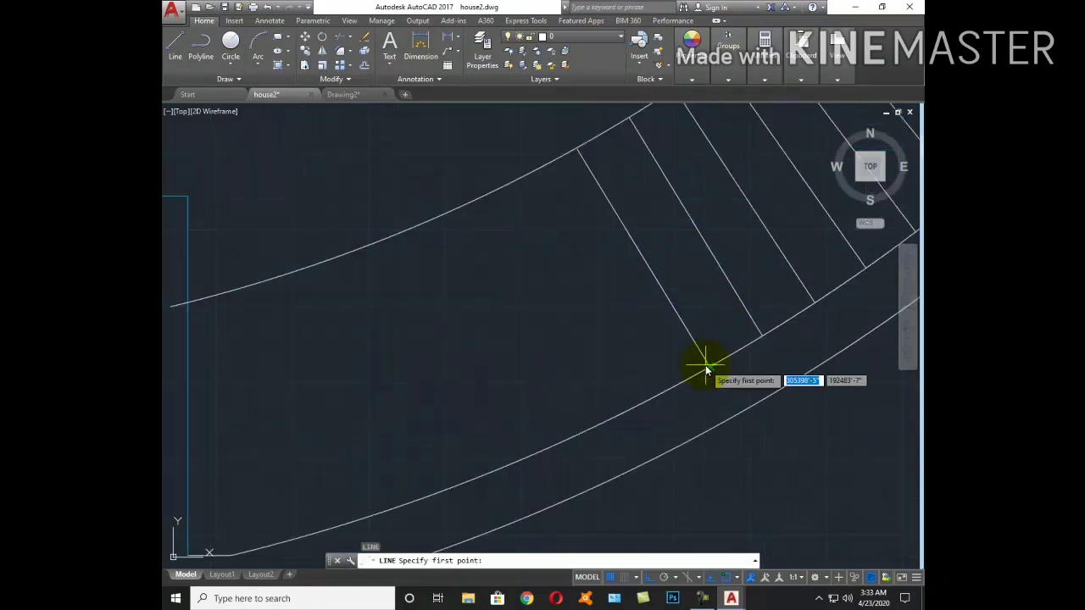
left_click(710, 368)
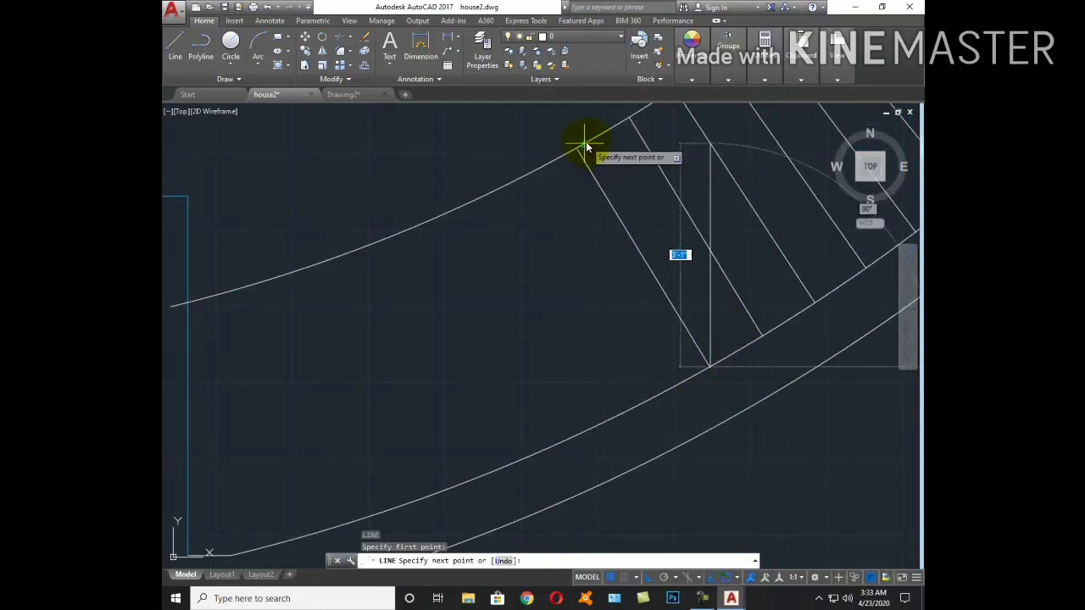
left_click(582, 151)
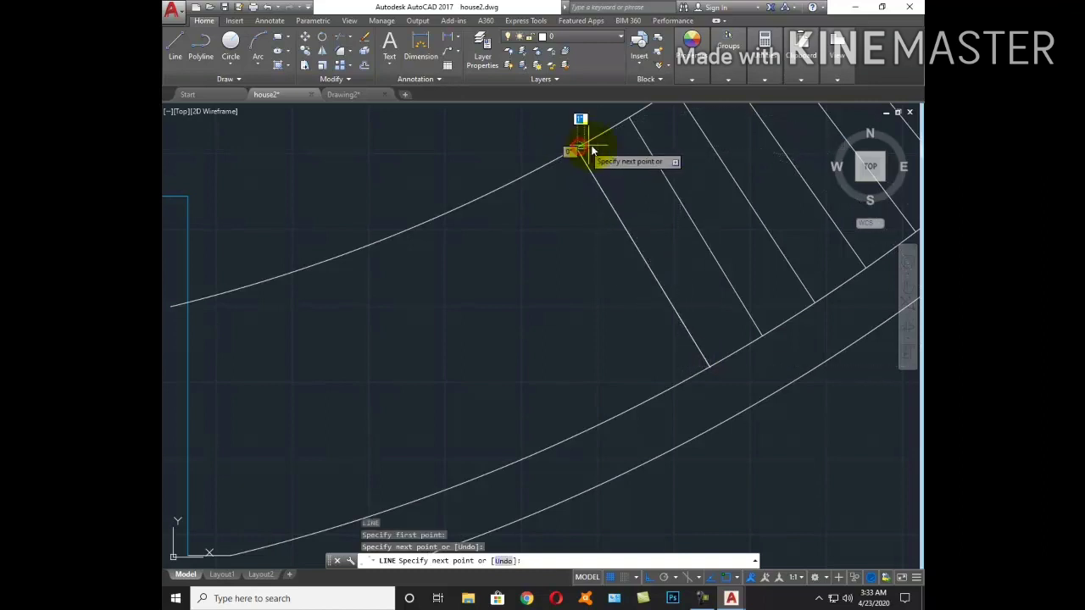
key("Escape")
Draw a duplicate test line at the same points and start erasing it
key("Return")
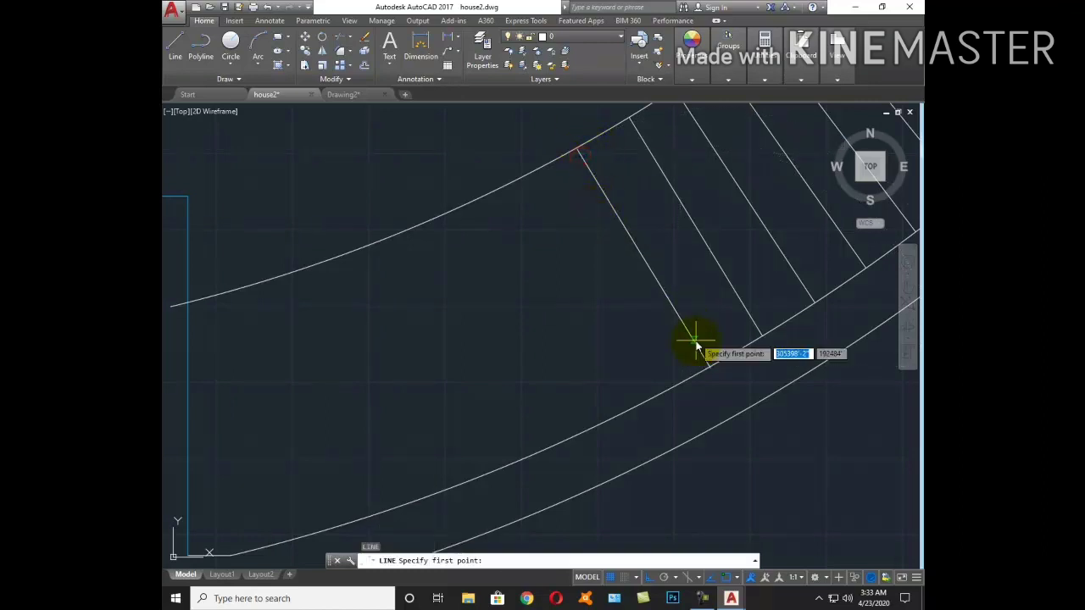
left_click(709, 367)
left_click(581, 145)
key("Escape")
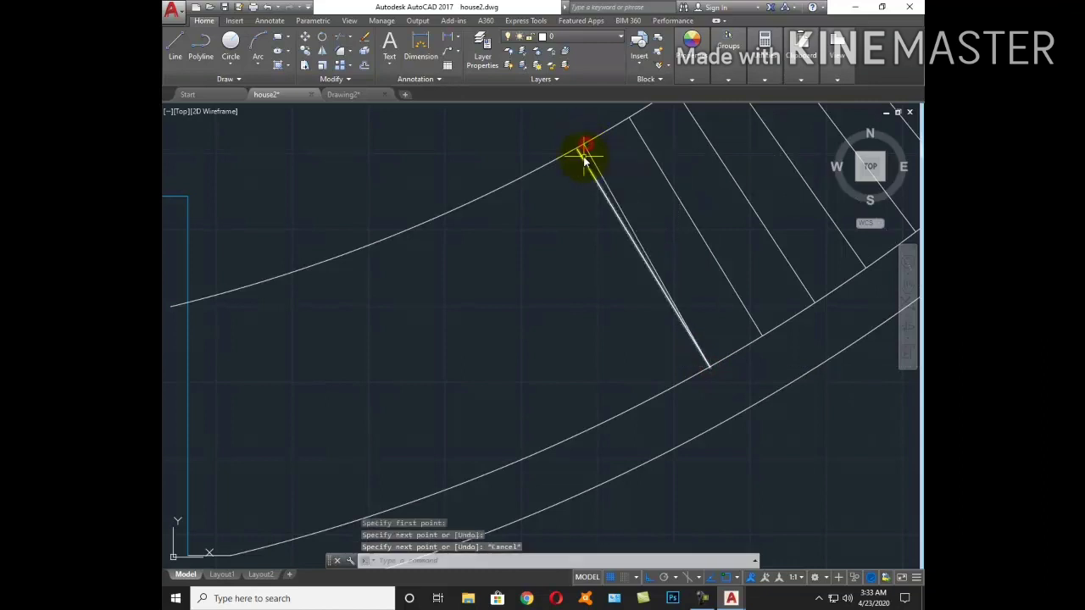
left_click(596, 189)
type("e")
key("Return")
scroll(574, 220, "down", 2)
Finish erasing the duplicate line and trim the upper curve left of the treads
type("tr")
key("Return")
key("Return")
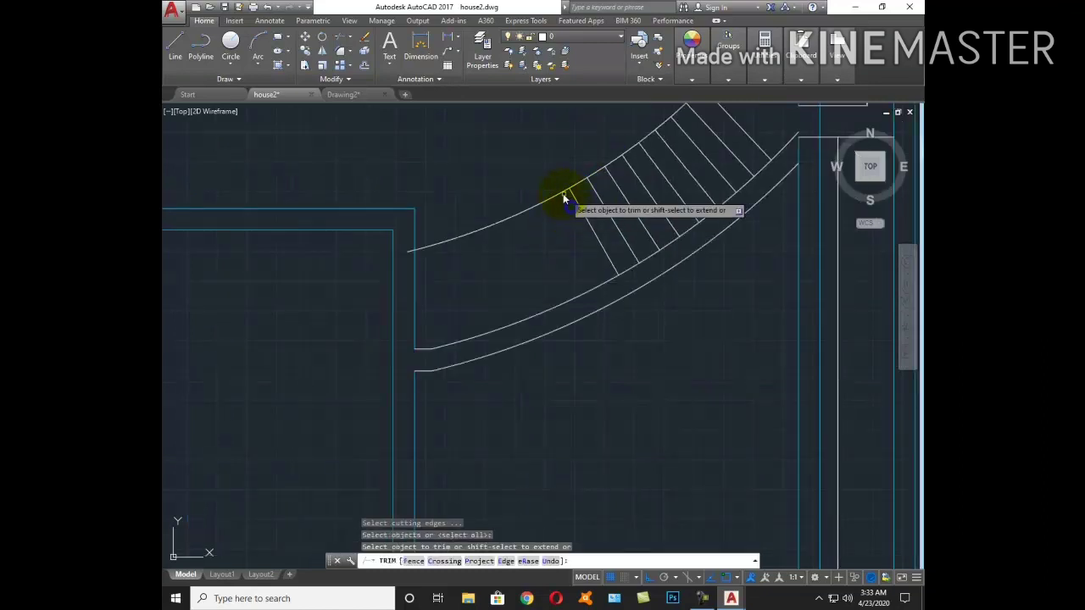
left_click(563, 192)
key("Escape")
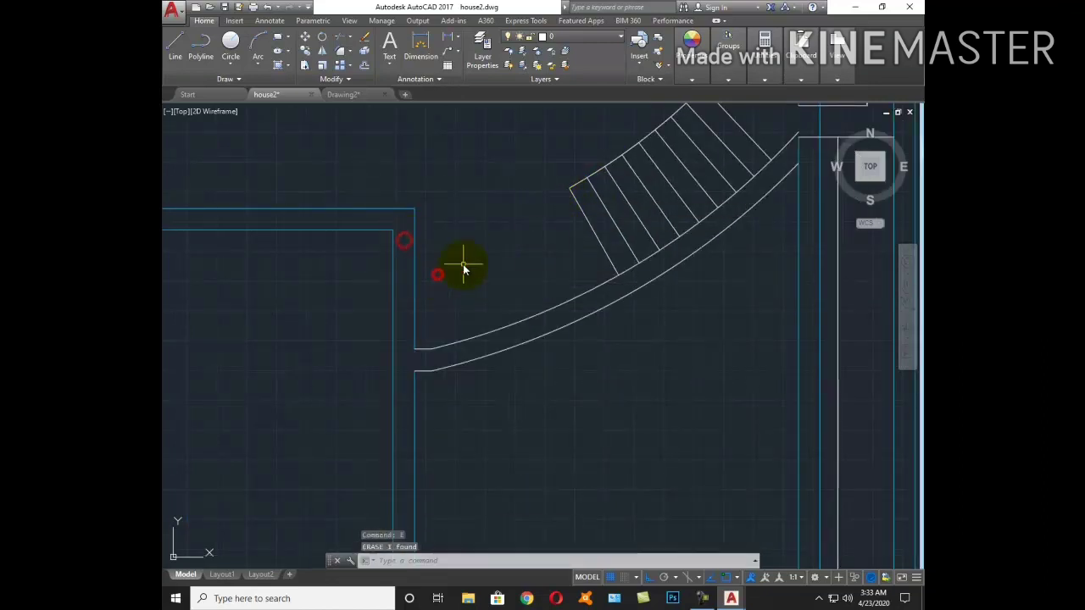
scroll(526, 254, "down", 3)
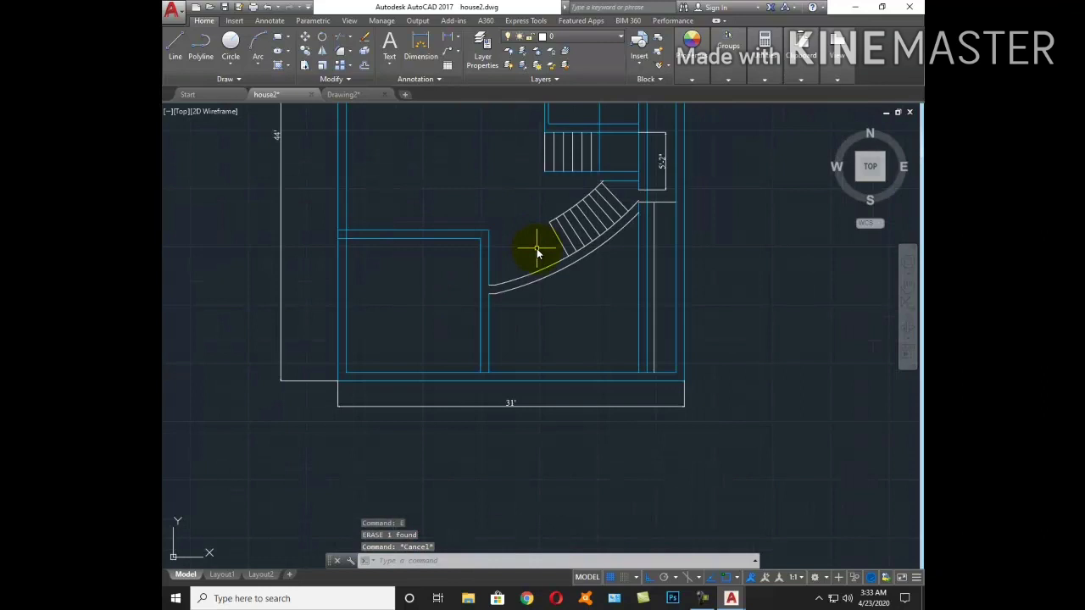
scroll(642, 236, "up", 3)
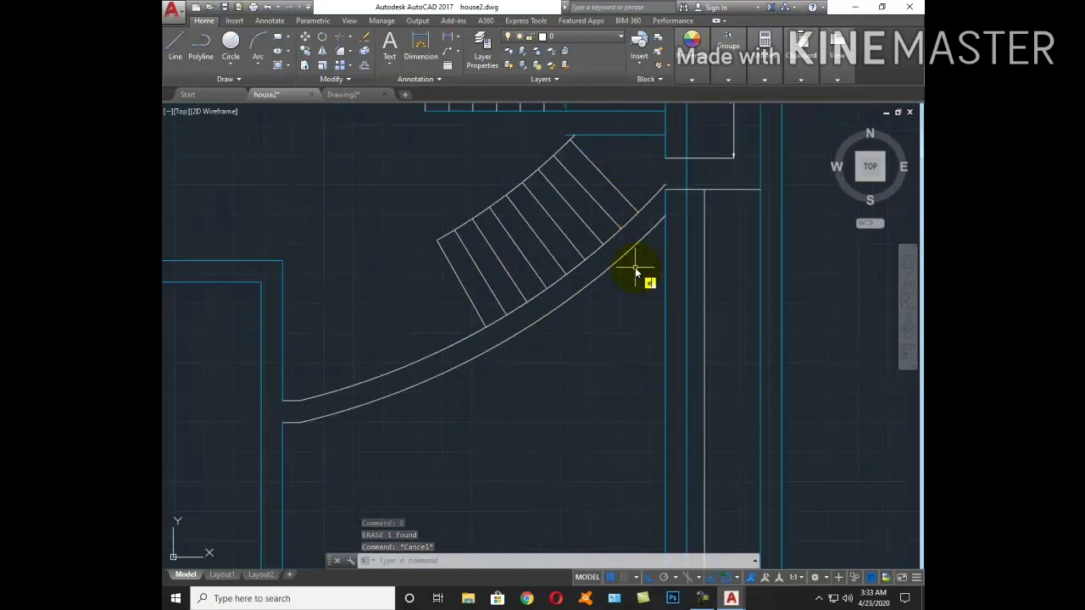
Extend the stair curve's end toward the wall
type("ex")
key("Return")
key("Return")
left_click(665, 217)
key("Escape")
middle_click_drag(665, 219, 665, 238)
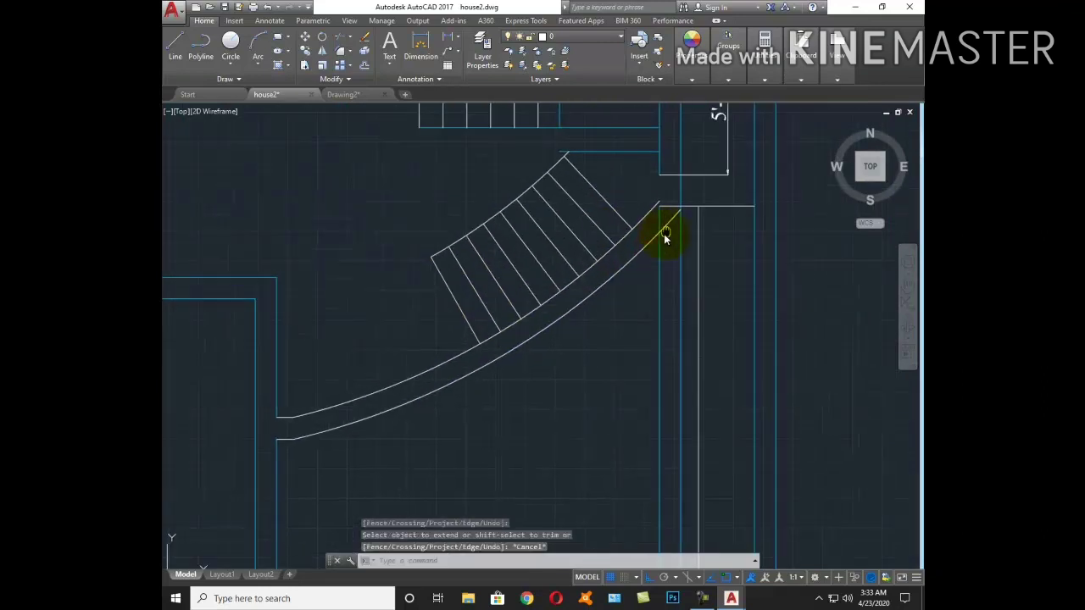
scroll(666, 238, "up", 2)
scroll(642, 259, "up", 2)
Trim the curve overshoot past the wall and delete the leftover curve piece
type("tr")
key("Return")
key("Return")
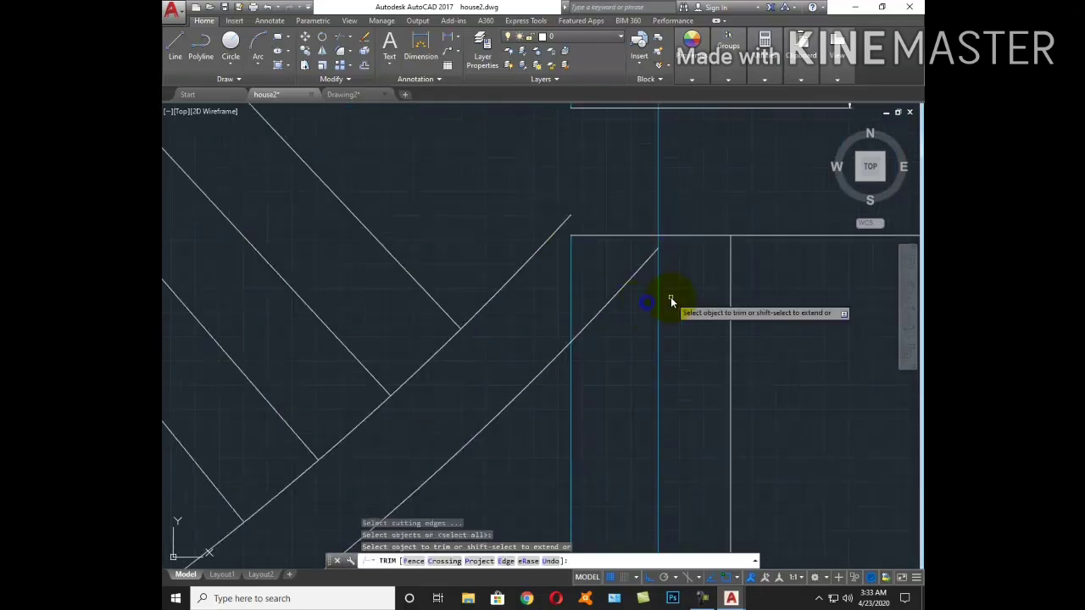
scroll(671, 296, "down", 3)
left_click(634, 359)
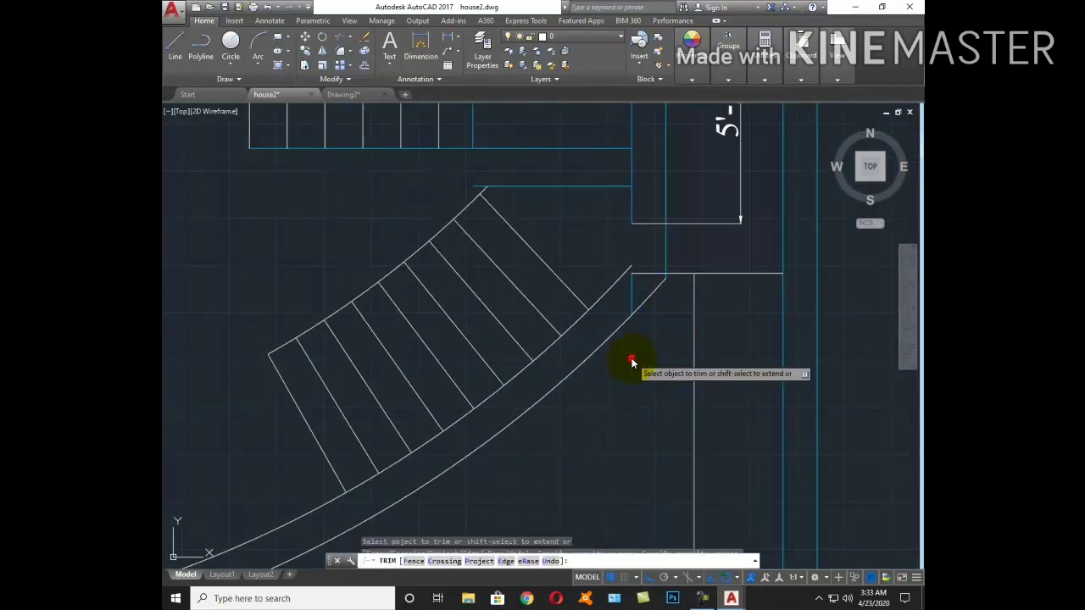
key("Escape")
type("e")
key("Return")
left_click(631, 294)
scroll(644, 314, "up", 1)
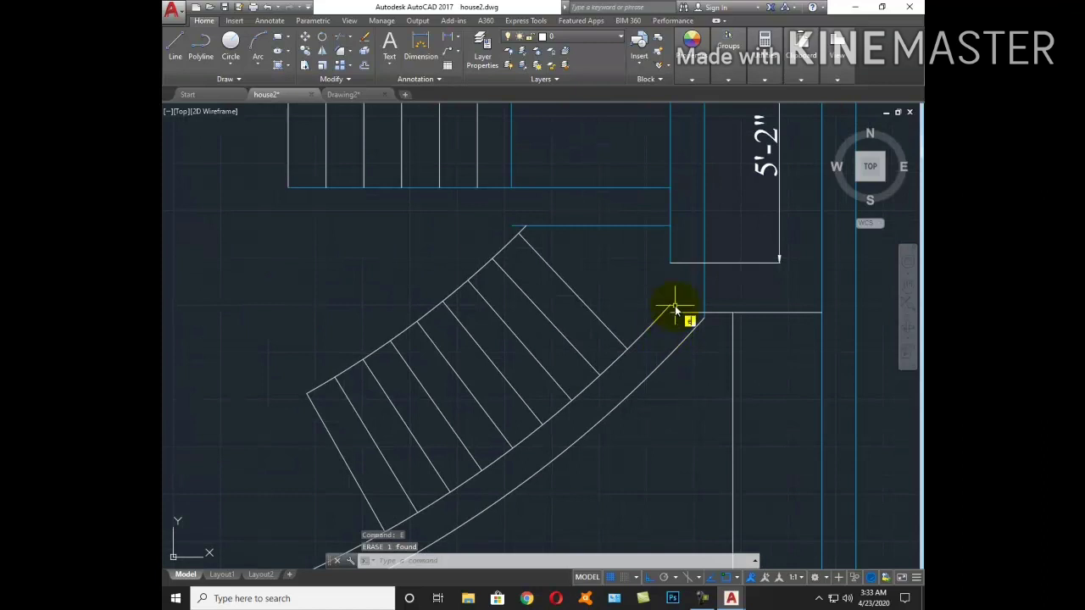
key("Escape")
Draw a line from the stair's top corner up to the blue landing line
type("ex")
key("Return")
key("Escape")
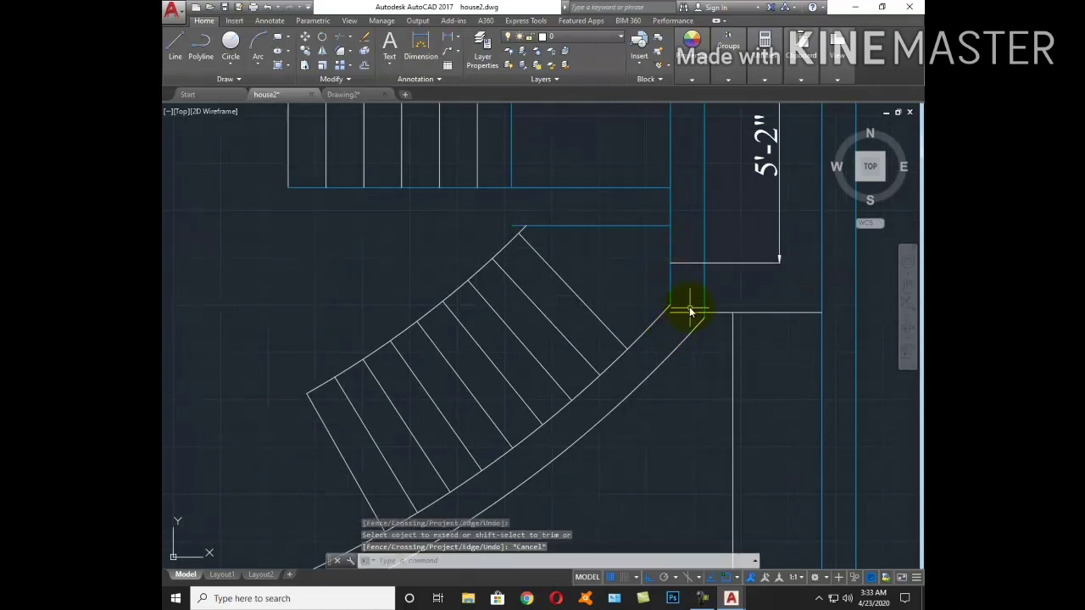
scroll(562, 292, "down", 3)
scroll(553, 271, "up", 3)
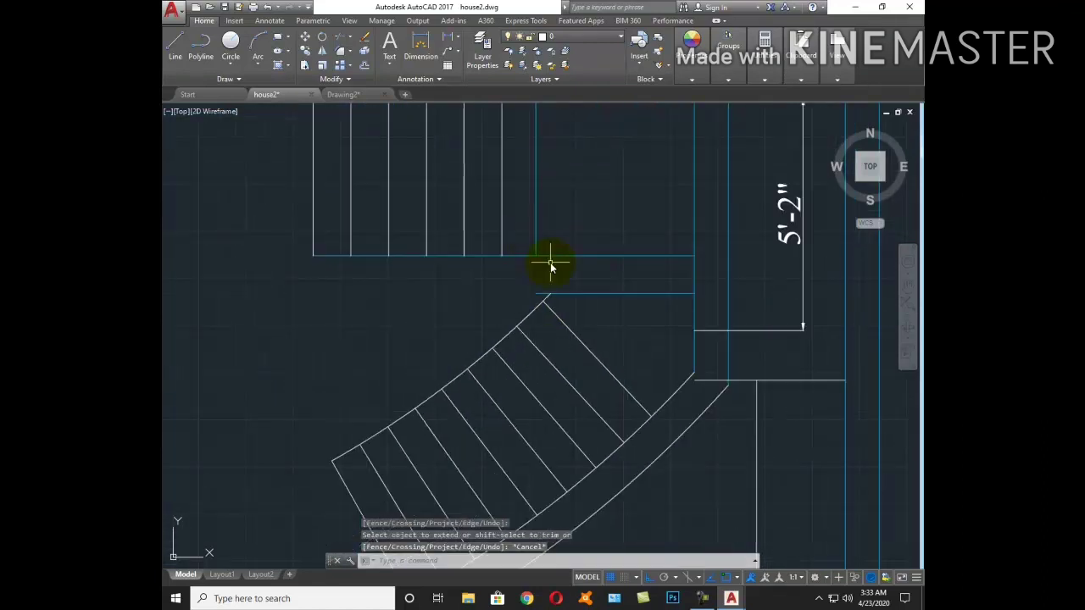
type("l")
key("Return")
left_click(546, 297)
left_click(549, 254)
key("Escape")
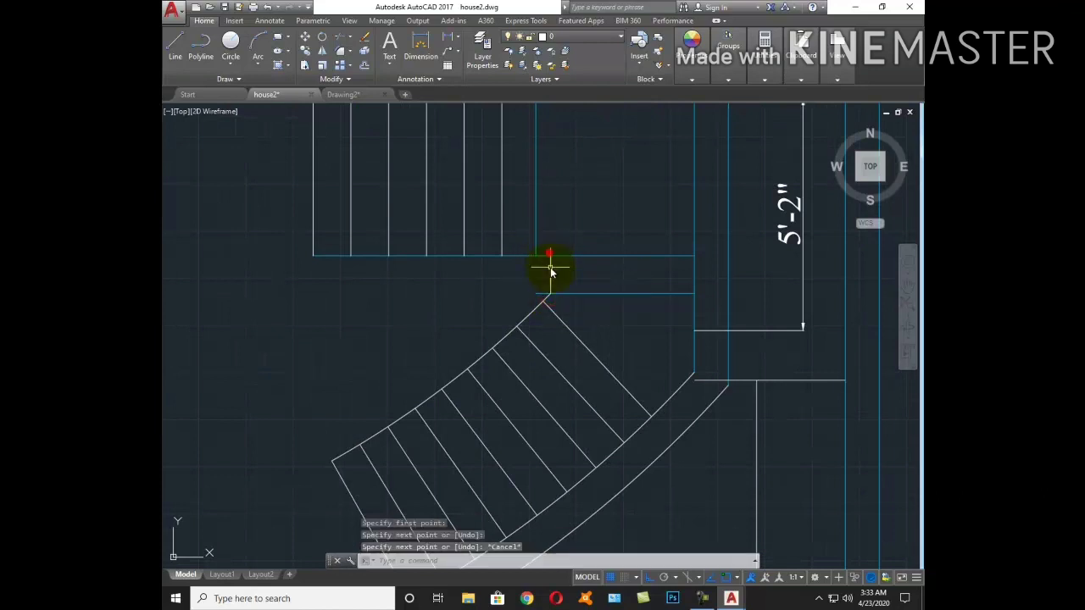
Start Match Properties using the blue landing line as the source
type("tr")
key("Return")
key("Return")
key("Escape")
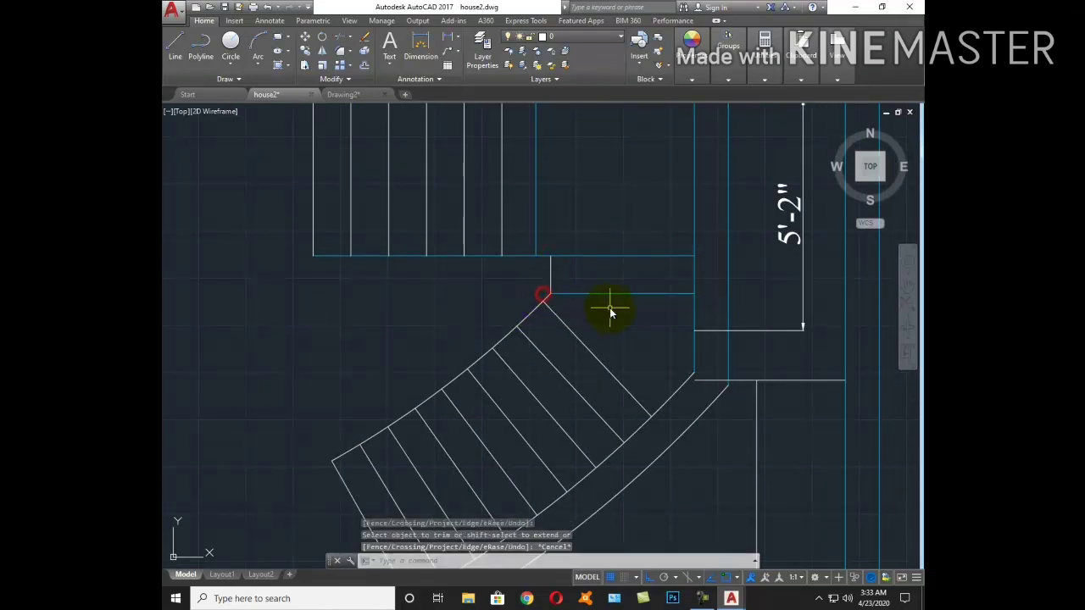
type("ma")
key("Return")
left_click(601, 294)
left_click(600, 296)
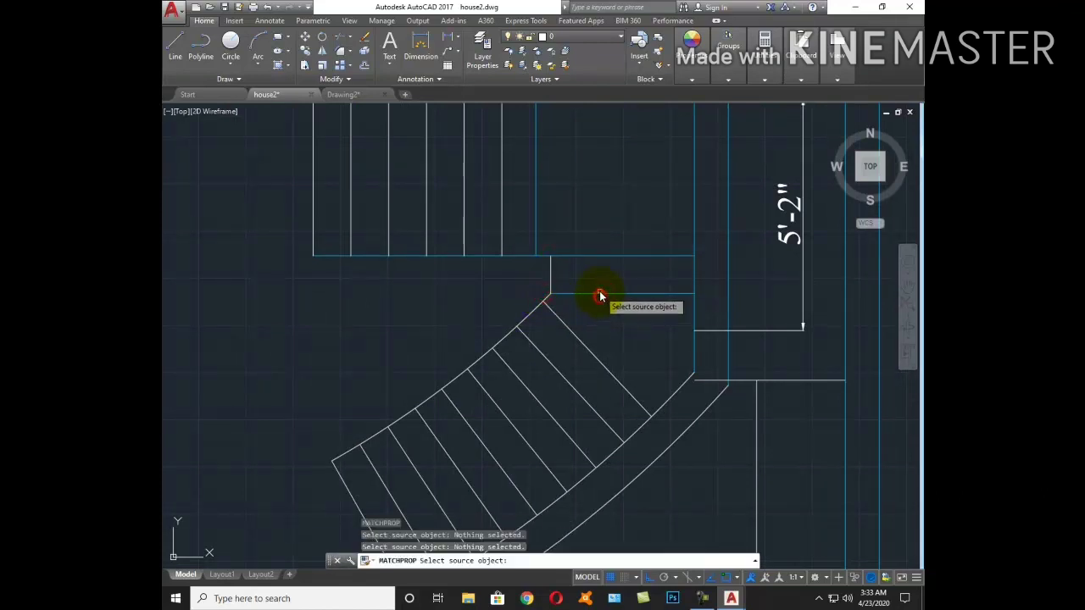
left_click(598, 295)
Match the curved stair lines to the cyan wall's properties
scroll(598, 295, "down", 3)
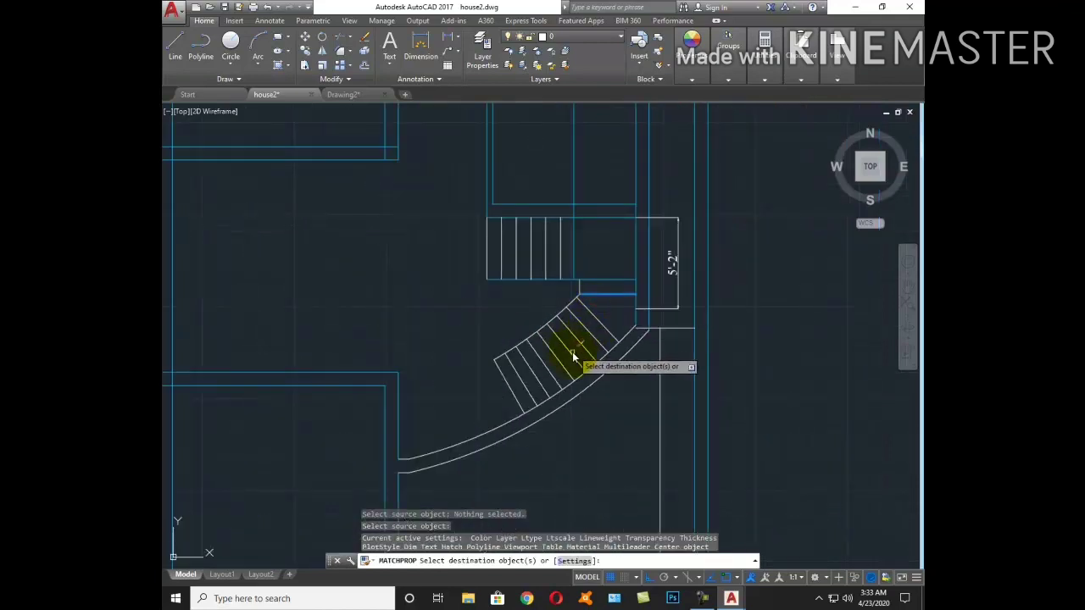
left_click(570, 367)
left_click(472, 307)
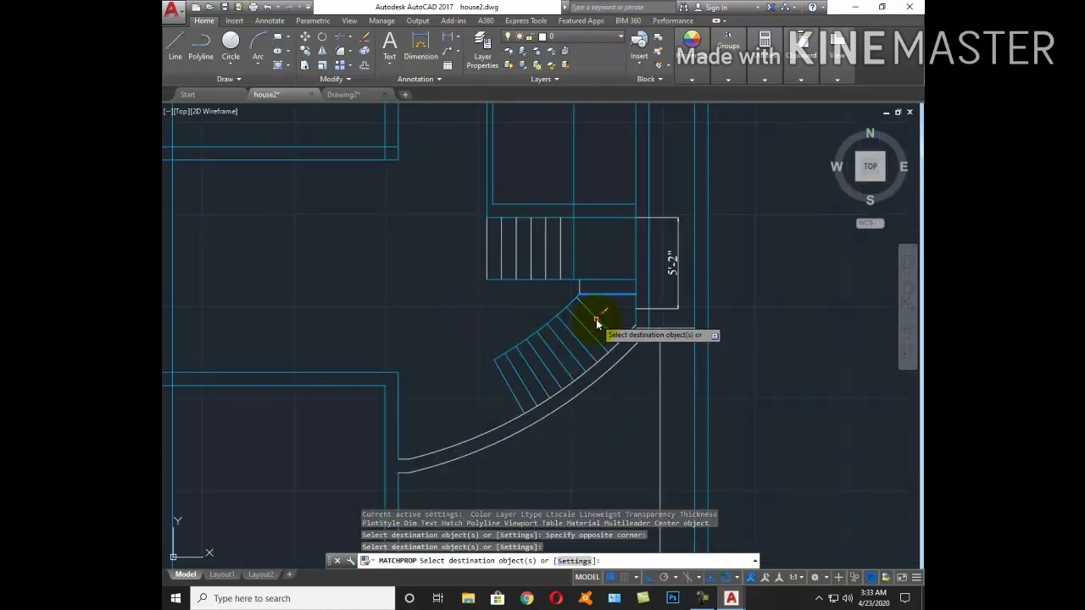
scroll(583, 293, "up", 2)
left_click(557, 279)
left_click(537, 238)
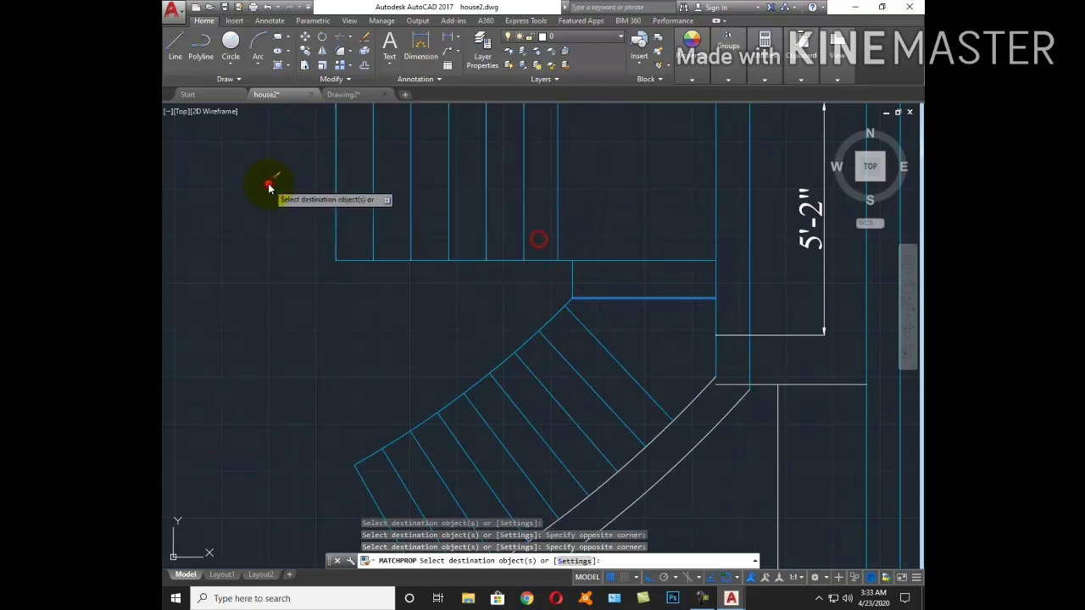
left_click(270, 181)
key("Escape")
Copy the cyan wall's properties onto the curved wall lines, then begin selecting the stray landing lines
scroll(572, 284, "down", 3)
middle_click_drag(559, 338, 664, 252)
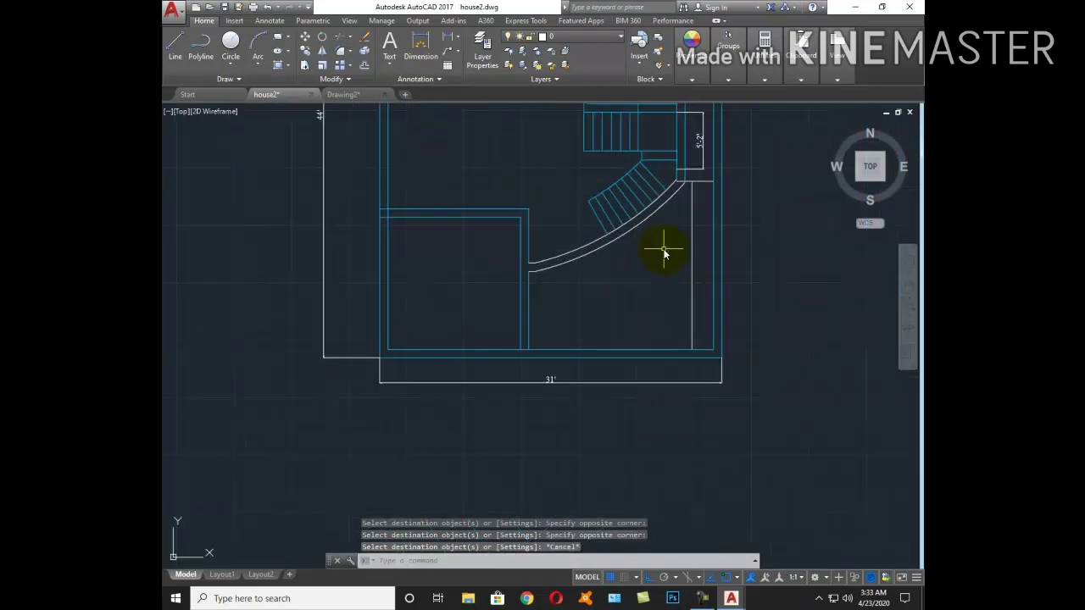
key("Return")
left_click(527, 238)
left_click(528, 240)
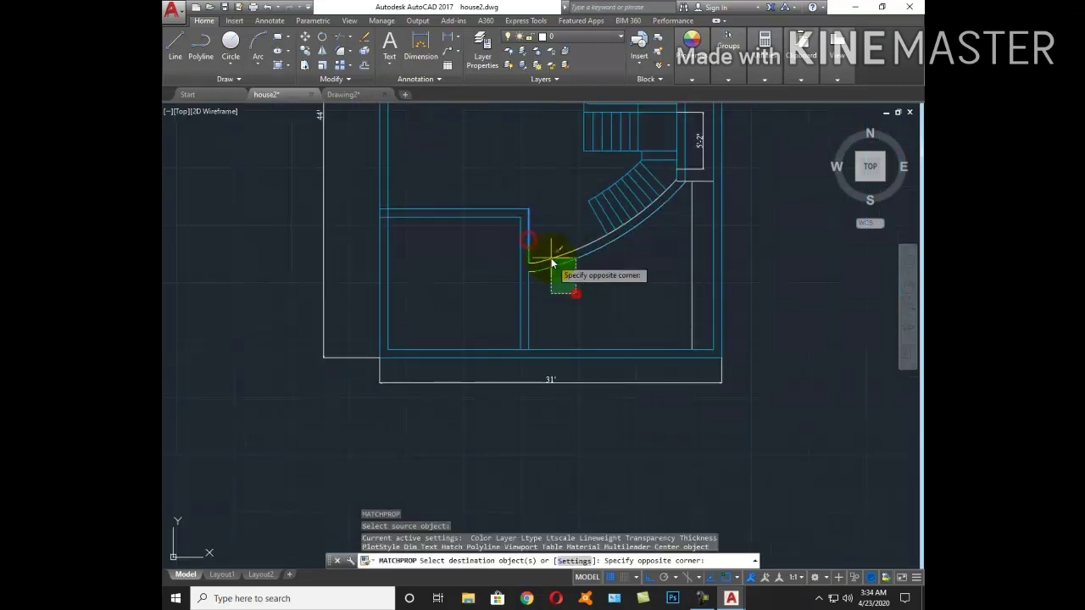
middle_click_drag(648, 242, 637, 339)
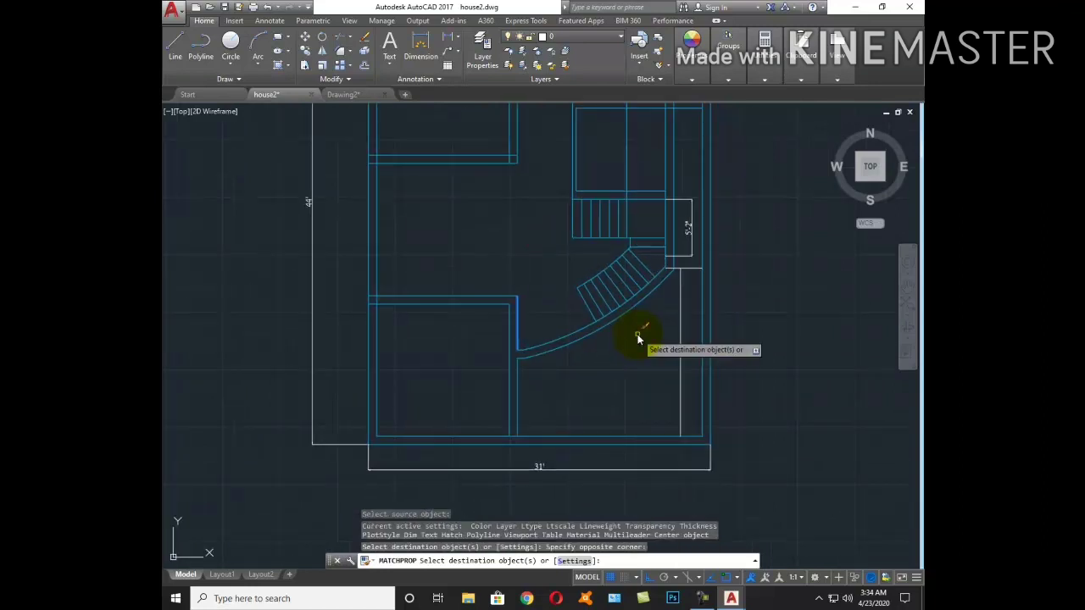
key("Escape")
left_click(697, 278)
Erase the two stray lines and the leftover line at the stair landing
left_click(684, 242)
type("e")
key("Return")
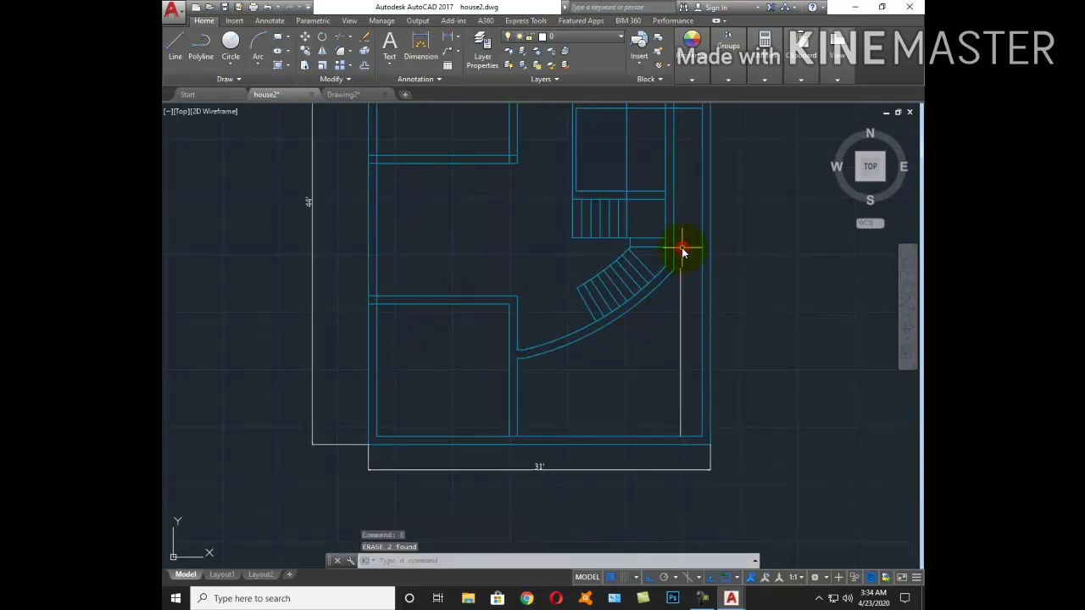
scroll(650, 243, "up", 2)
scroll(650, 319, "up", 3)
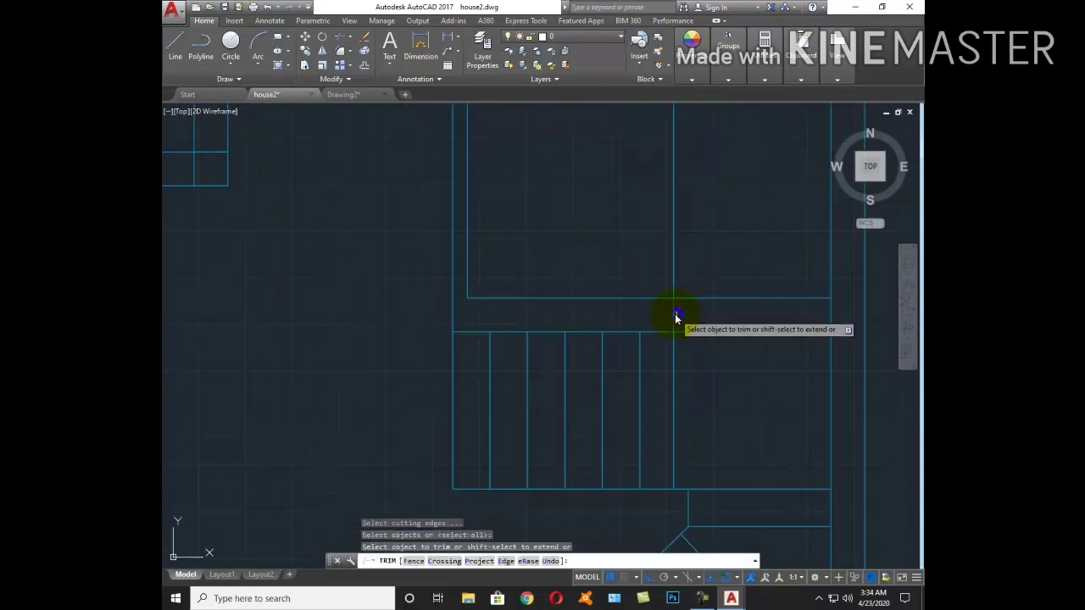
left_click(677, 316)
left_click(690, 273)
type("e")
key("Return")
scroll(632, 249, "down", 5)
Trim the short horizontal segment near the stair and save house2.dwg
type("tr")
key("Return")
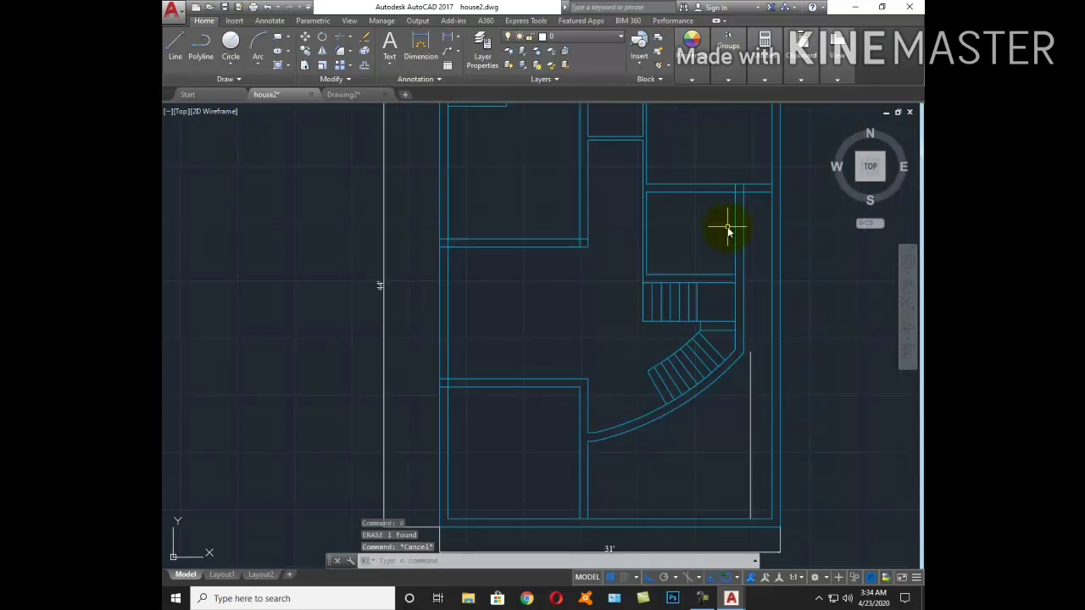
key("Return")
scroll(734, 217, "up", 5)
left_click(754, 182)
left_click(699, 189)
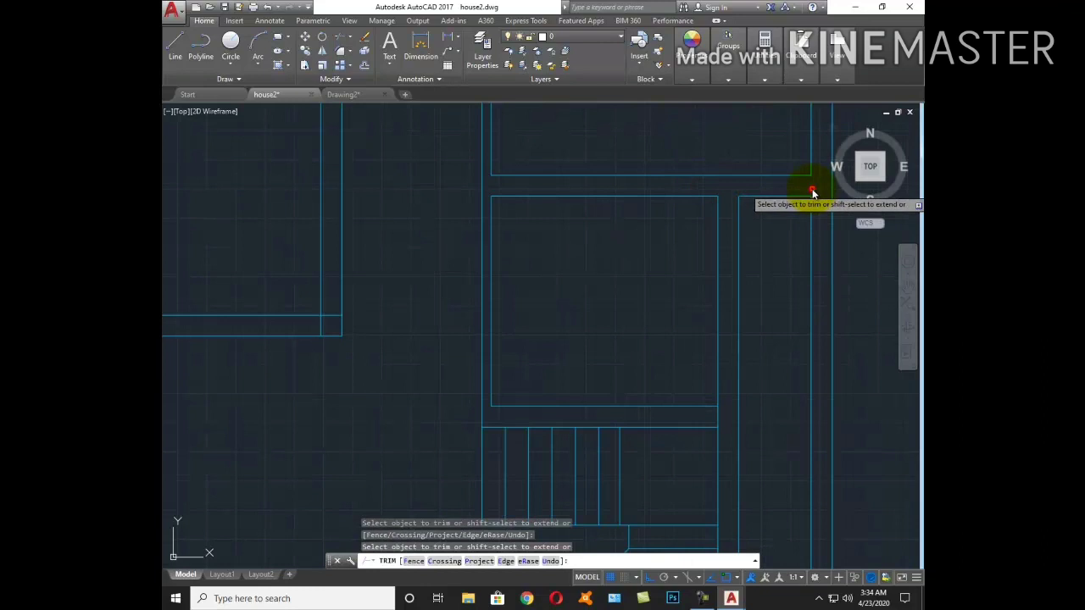
key("Escape")
scroll(710, 255, "down", 5)
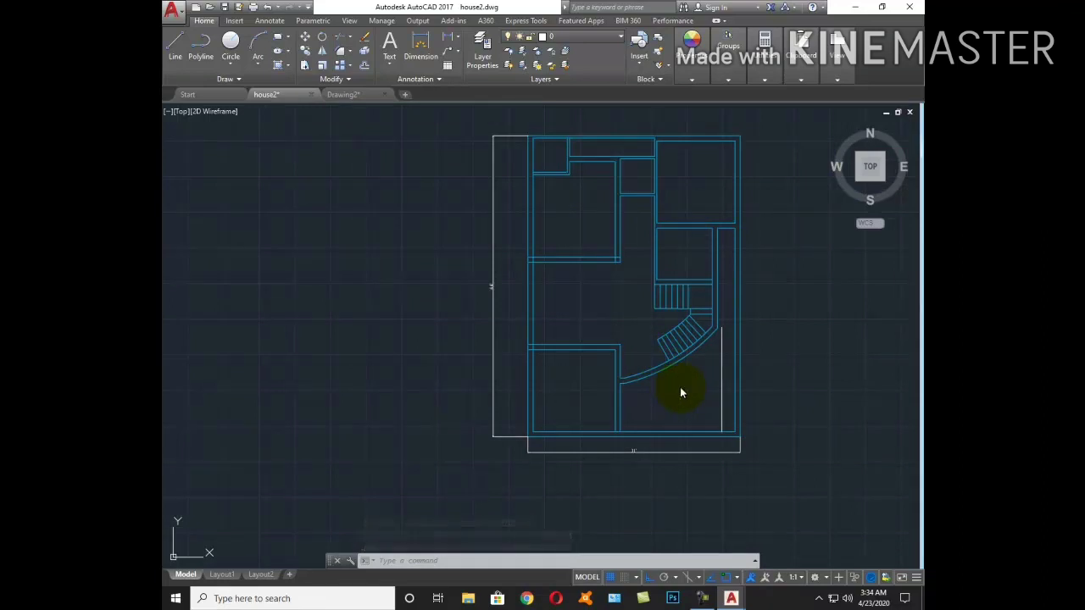
key("ctrl+s")
Offset the lower room's vertical wall line 3'-8" to the right
scroll(630, 413, "up", 4)
scroll(630, 414, "up", 2)
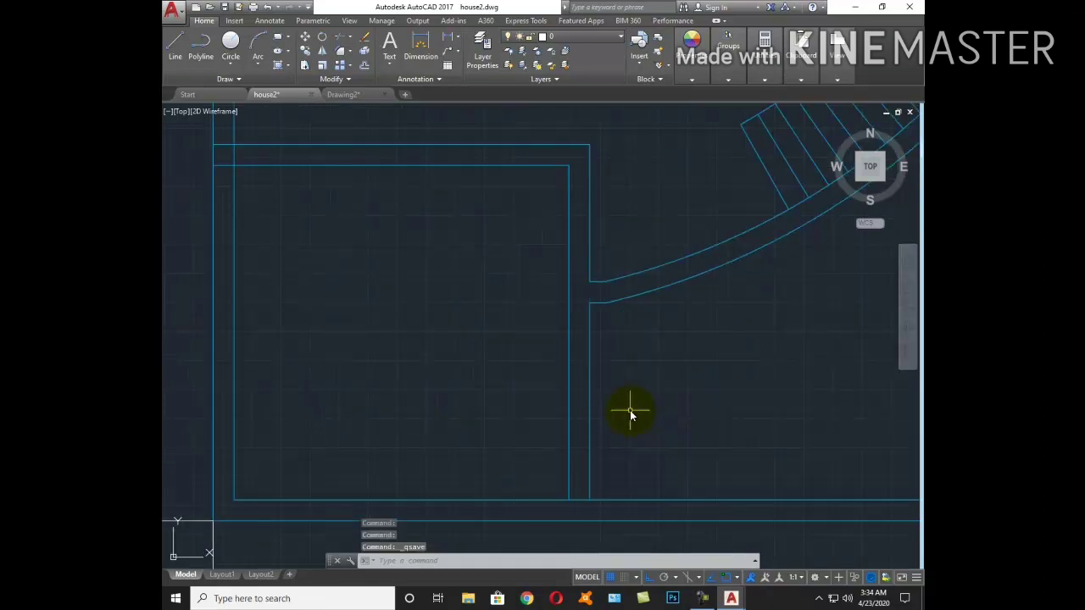
middle_click_drag(677, 414, 603, 412)
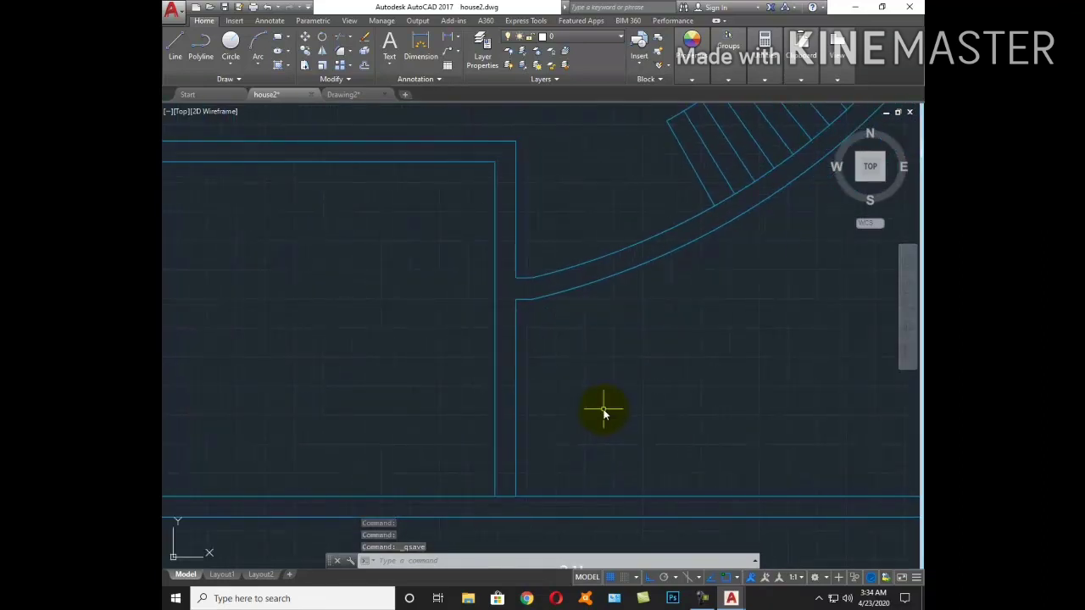
type("o")
key("Return")
type("3'8")
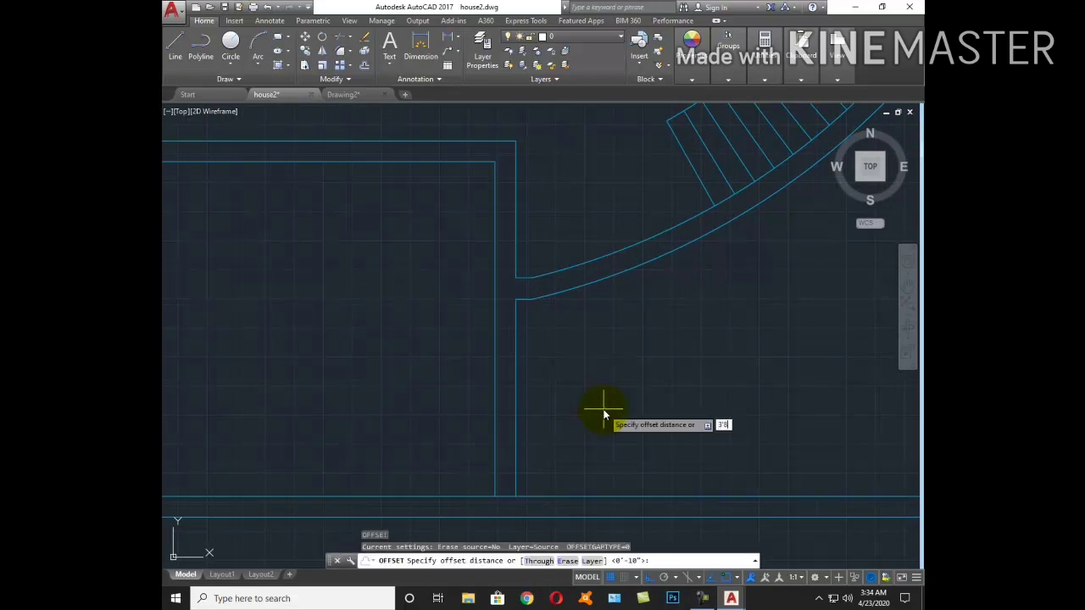
key("Return")
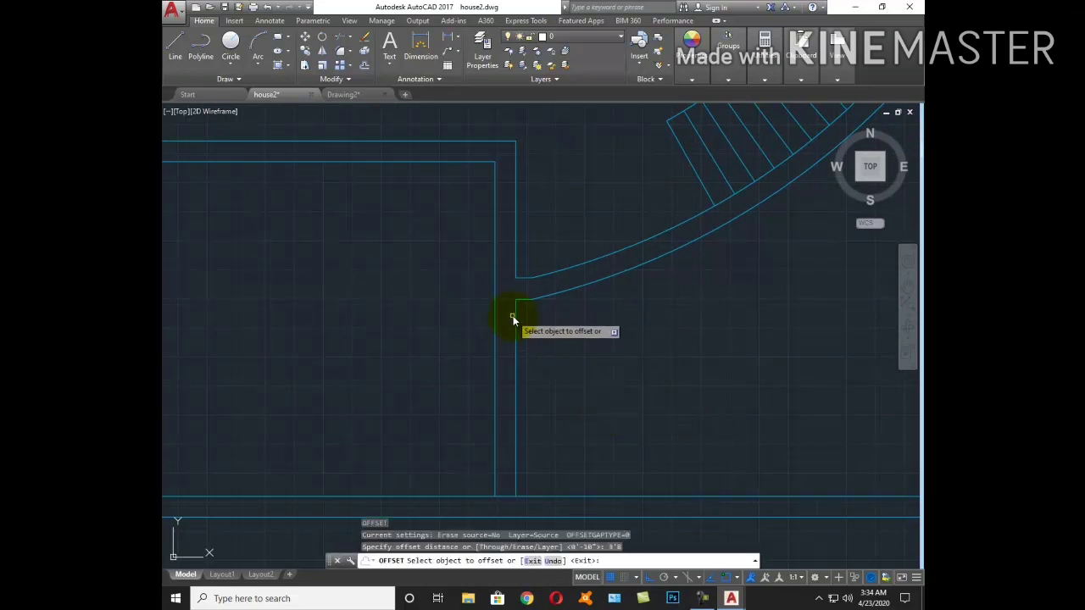
left_click(513, 317)
key("Escape")
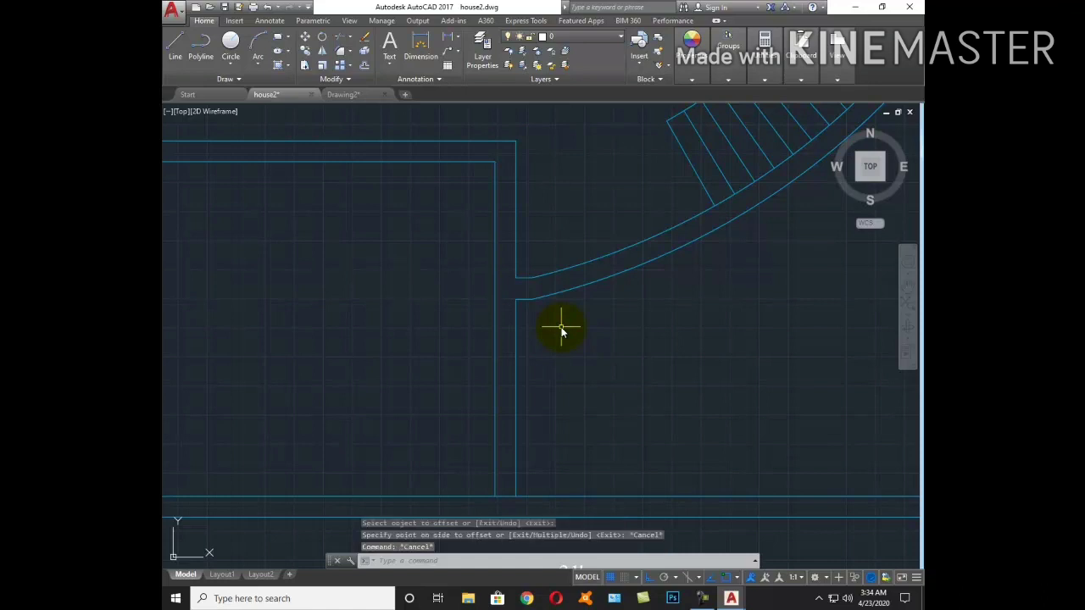
type("o")
key("Return")
key("Return")
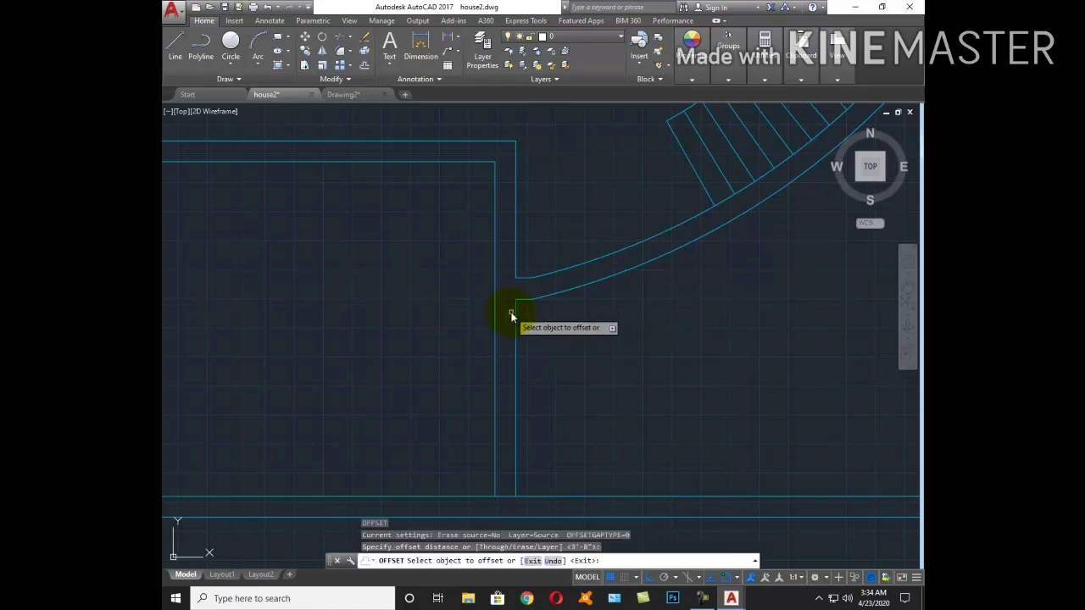
left_click(513, 315)
left_click(601, 328)
key("Escape")
Extend the new line to the curved wall, then add its parallel second line, also extended
key("Return")
key("Return")
left_click(618, 310)
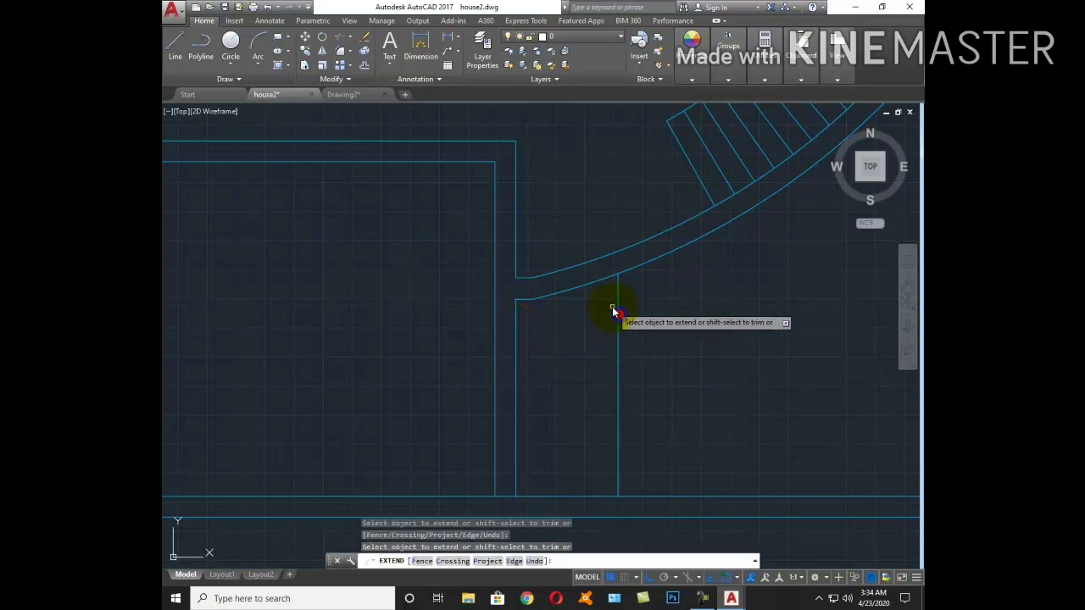
key("Escape")
key("Escape")
key("Return")
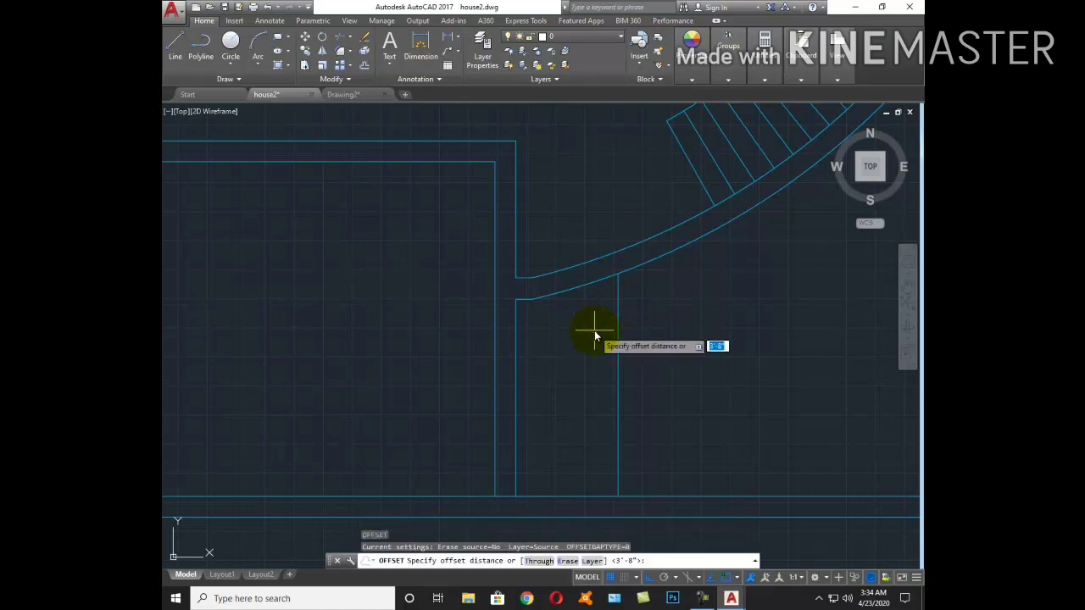
type("5")
type("\"")
key("Return")
left_click(618, 338)
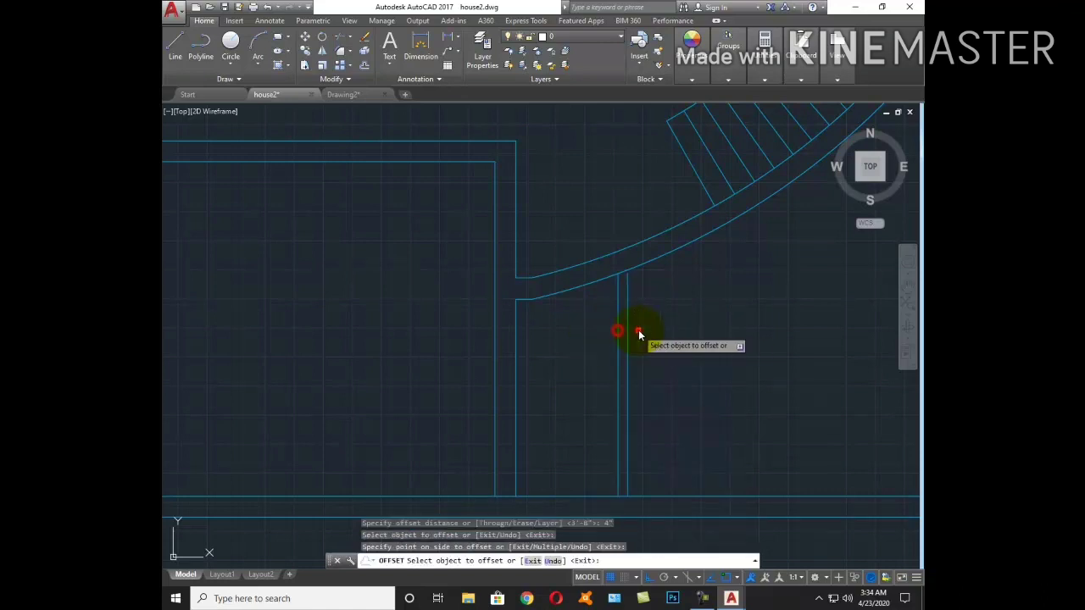
left_click(638, 329)
key("Escape")
type("ex")
key("Return")
key("Return")
left_click(628, 289)
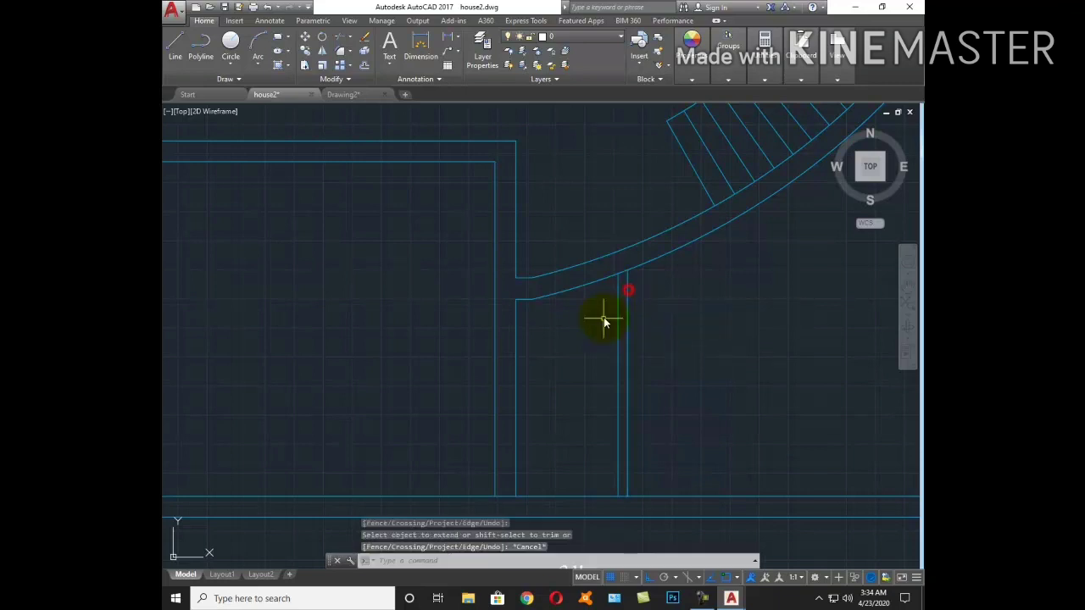
key("Escape")
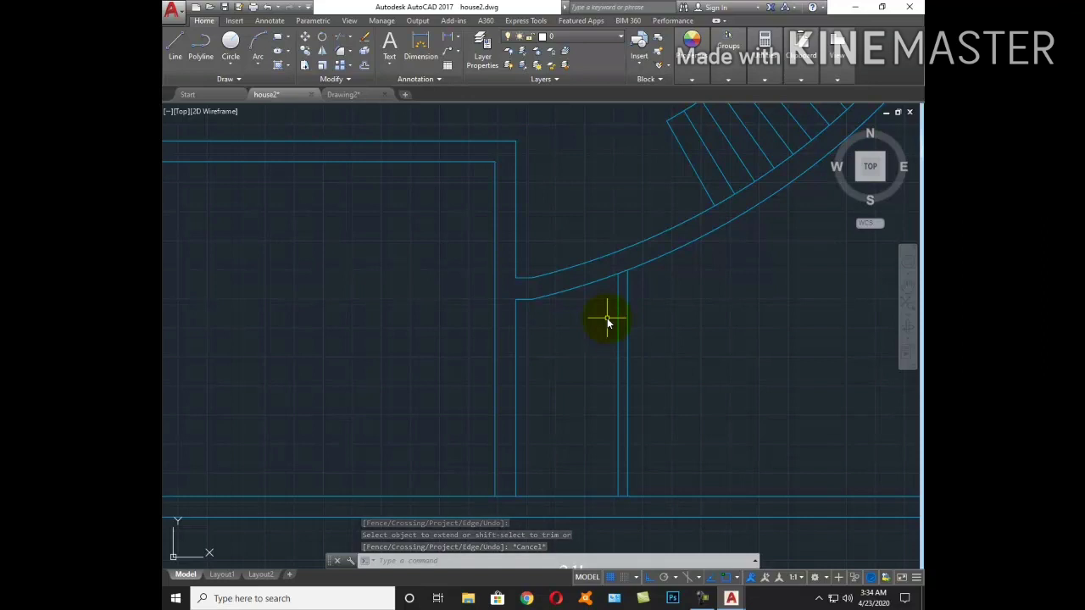
Draw a horizontal wall line from the wall corner to the new wall, erasing the extra vertical piece
type("l")
key("Return")
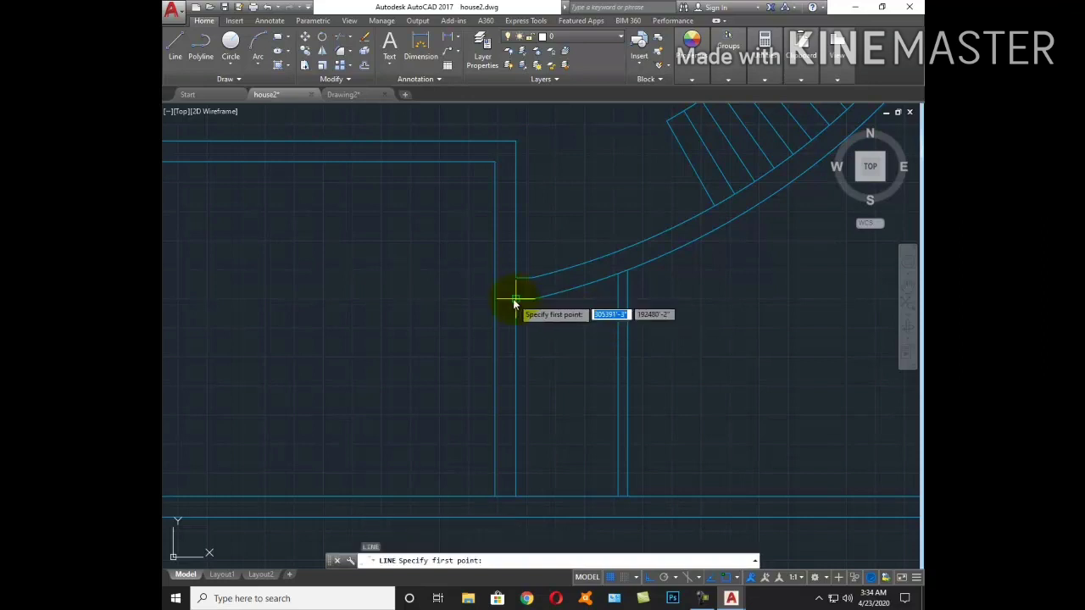
left_click(515, 298)
type("3")
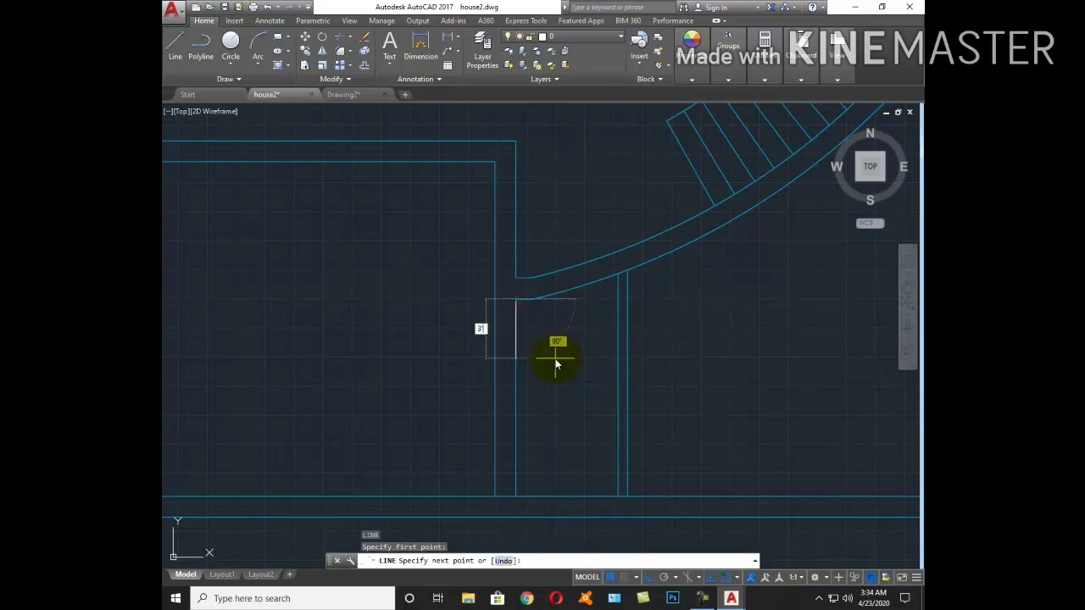
type("6")
key("Return")
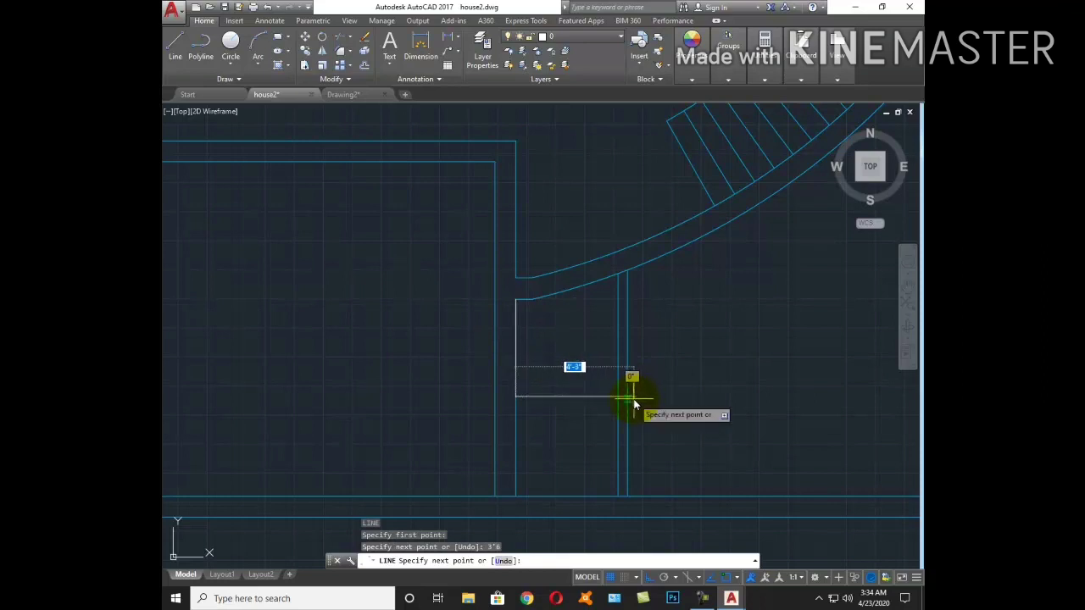
left_click(629, 397)
key("Escape")
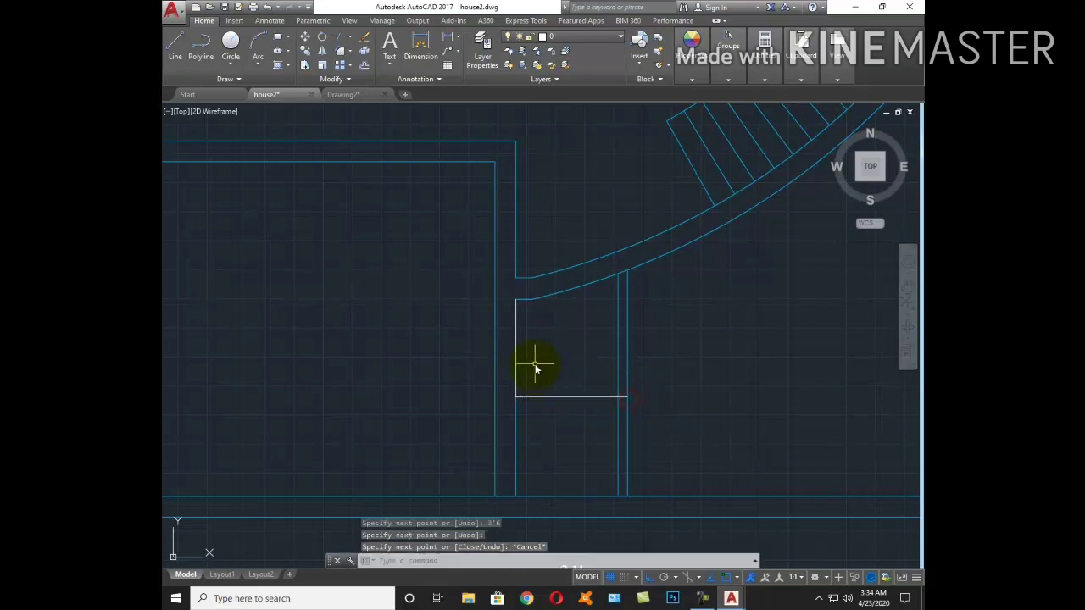
left_click(516, 354)
type("e")
key("Return")
key("Escape")
Offset the horizontal line just below it to form the wall's second line
type("o")
key("Return")
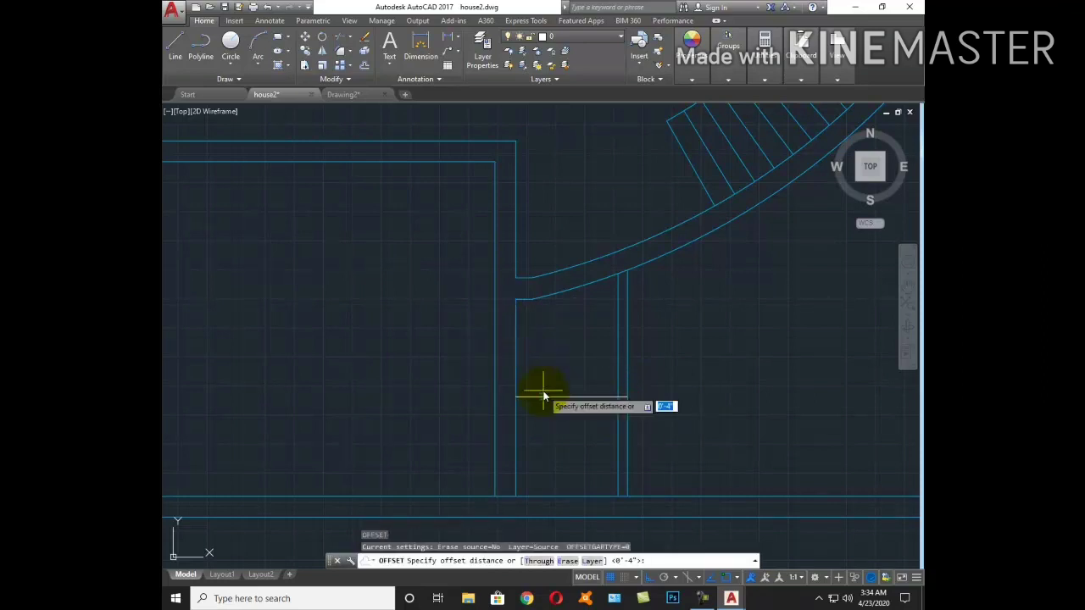
key("Return")
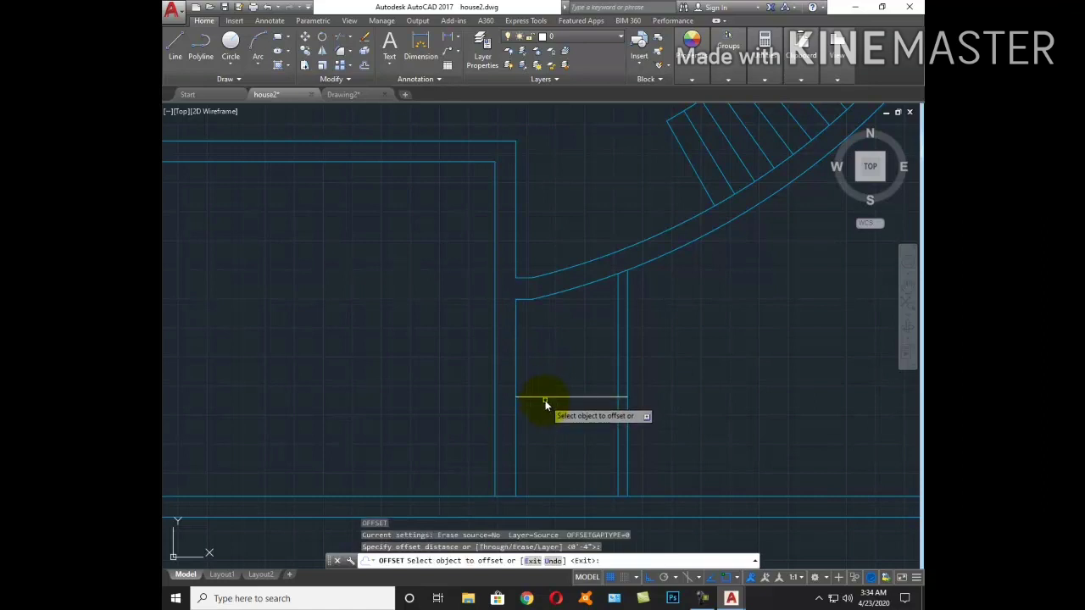
left_click(546, 395)
left_click(634, 427)
key("Escape")
Trim the overshooting wall segments where the new horizontal wall meets the walls
scroll(635, 431, "up", 4)
type("tr")
key("Return")
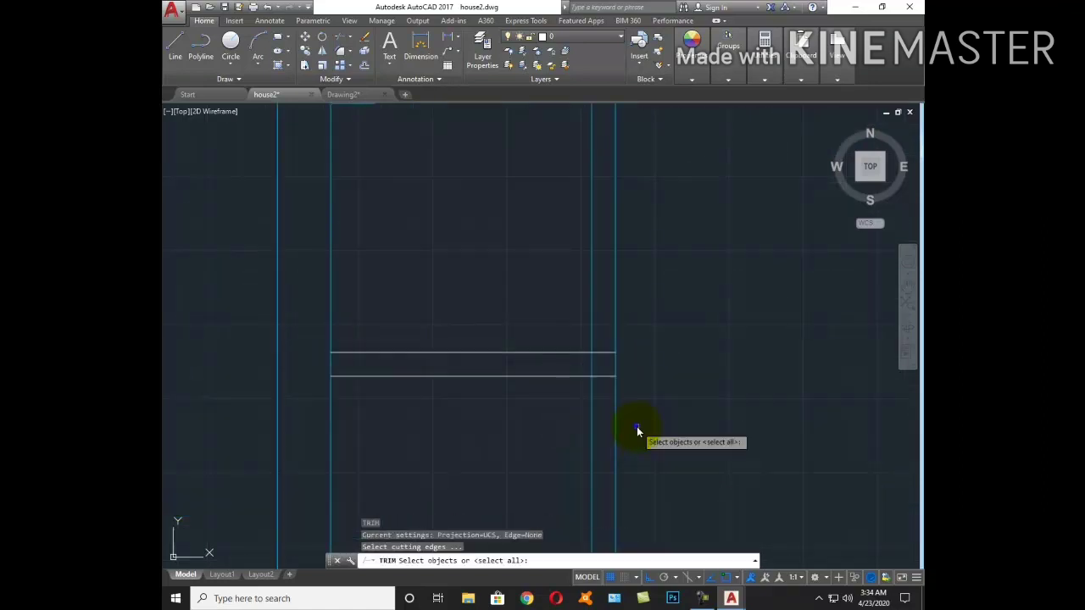
key("Return")
left_click_drag(636, 428, 528, 416)
left_click_drag(598, 363, 603, 353)
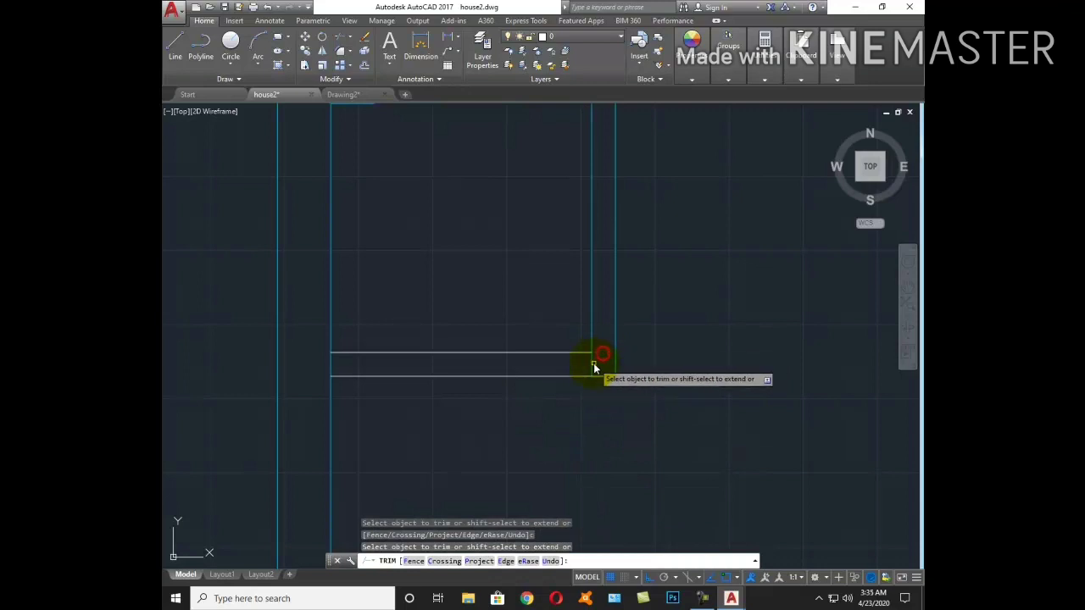
left_click(592, 363)
left_click(331, 361)
key("Escape")
scroll(585, 406, "down", 4)
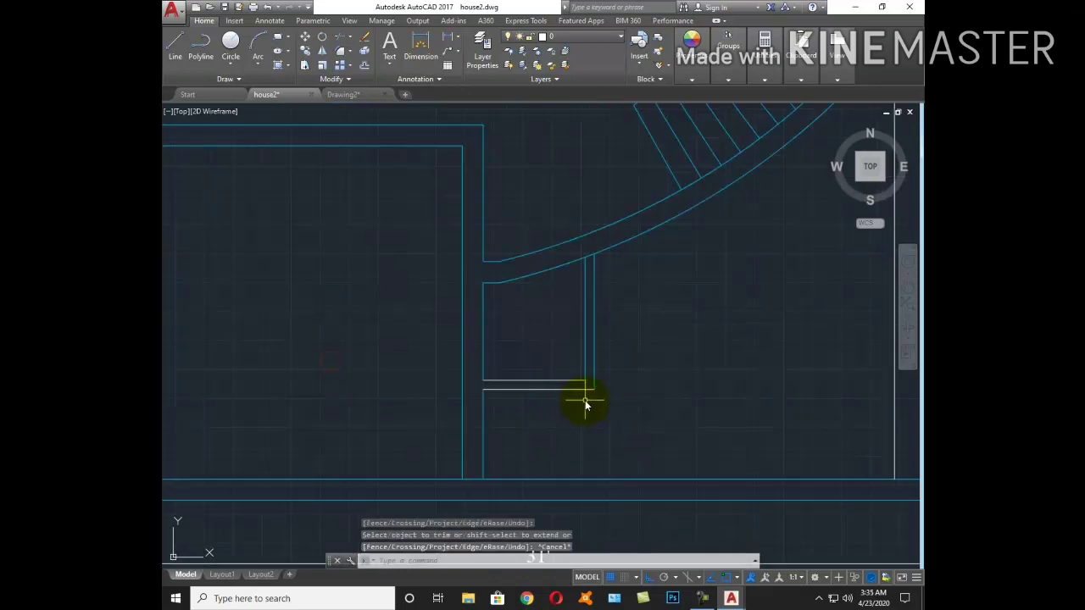
Match the new horizontal wall lines to the cyan wall properties
type("ma")
key("Return")
left_click(585, 368)
left_click(565, 412)
left_click(542, 366)
key("Escape")
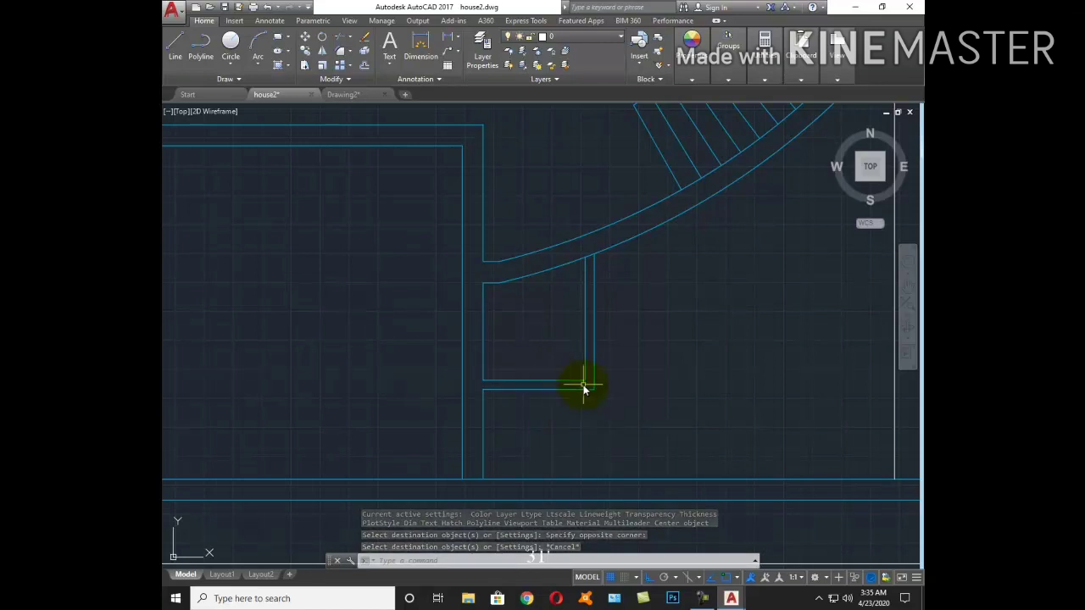
scroll(639, 366, "down", 3)
type("tr")
key("Return")
key("Return")
scroll(615, 339, "up", 4)
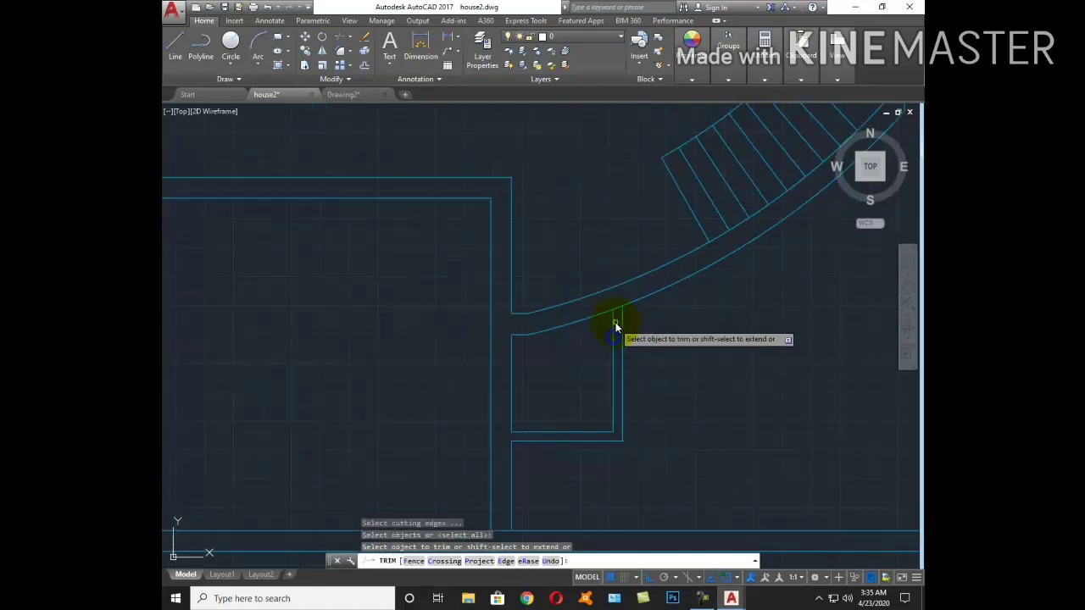
key("Escape")
scroll(618, 313, "down", 2)
Trim the extra wall lines at the first corner with a crossing window
scroll(636, 368, "down", 2)
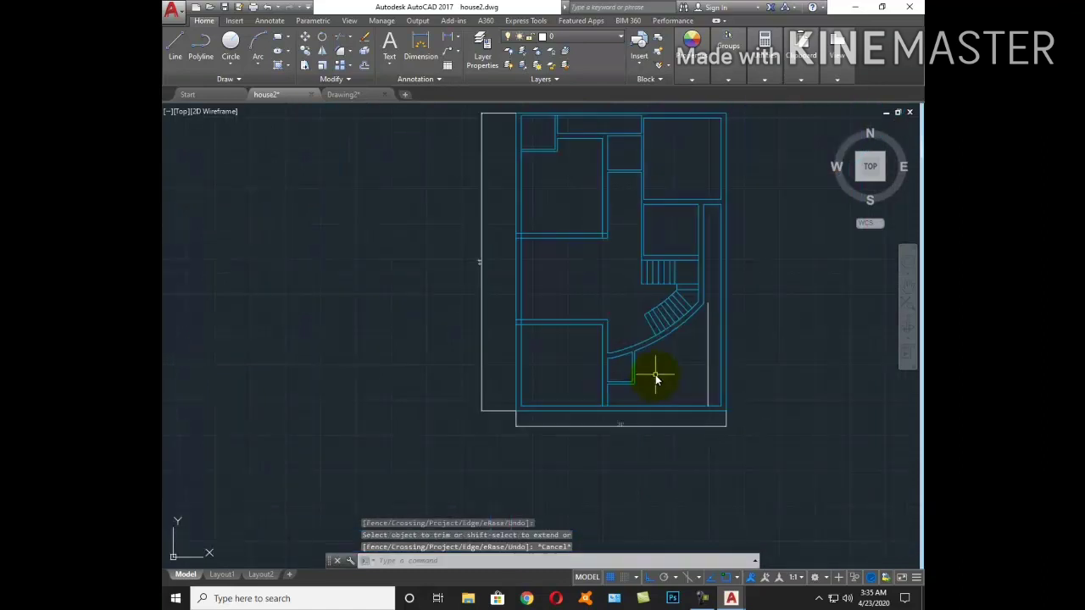
middle_click_drag(609, 256, 637, 347)
key("Return")
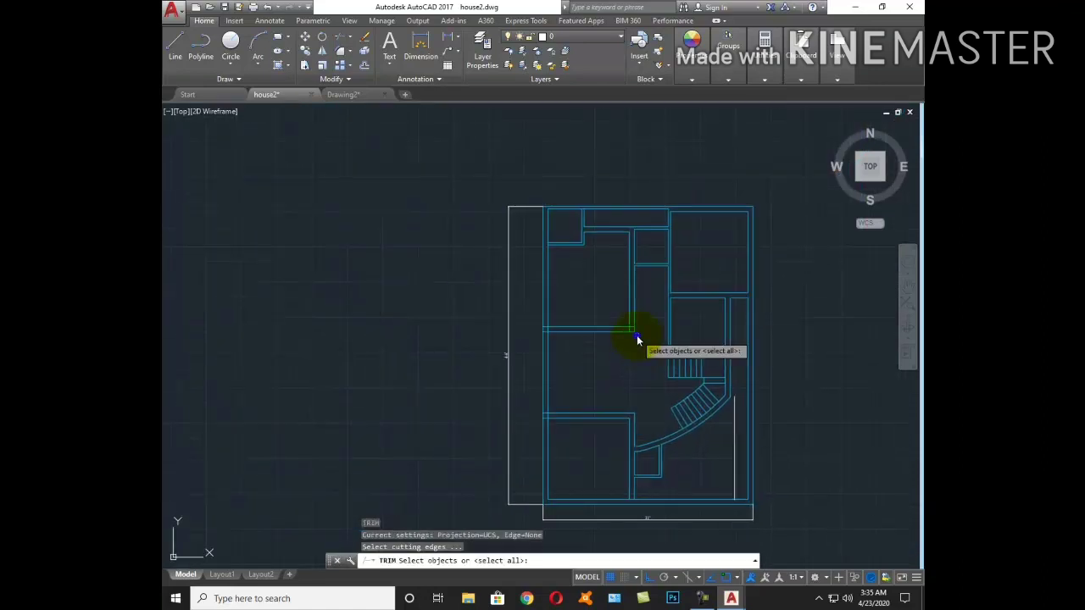
key("Return")
scroll(637, 339, "up", 4)
left_click(625, 311)
left_click(619, 339)
scroll(572, 330, "down", 4)
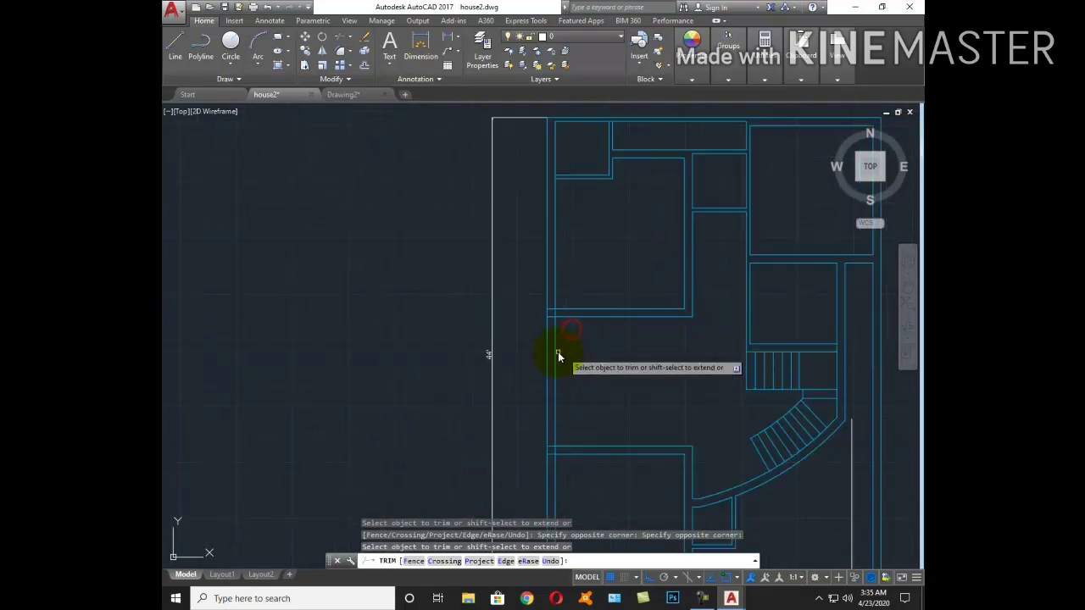
scroll(582, 327, "up", 4)
Trim the overlaps at a second corner and the short inner line at the top corner
left_click(601, 278)
left_click(614, 337)
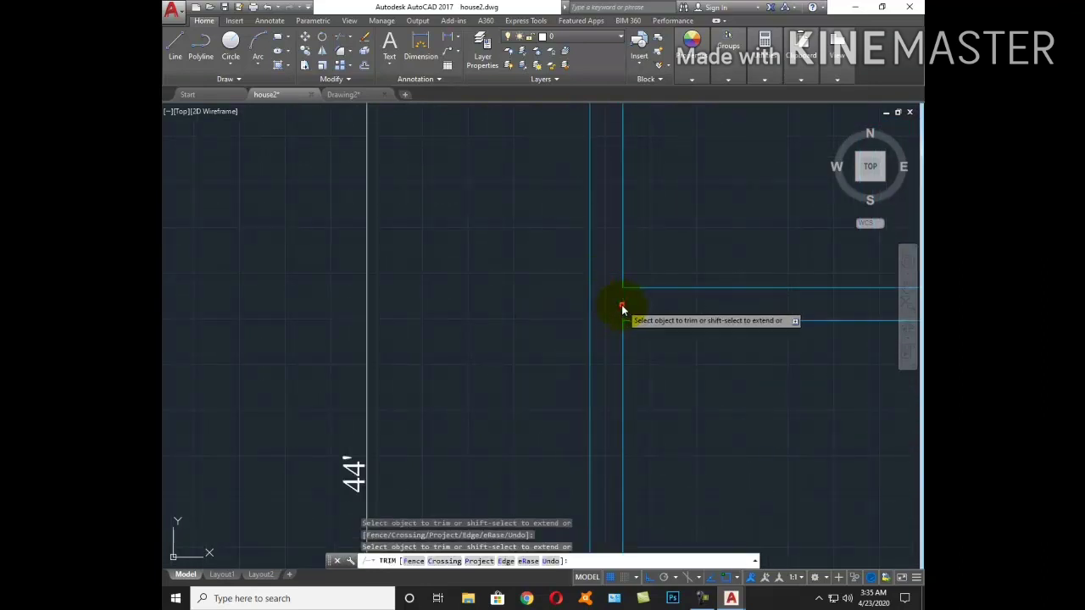
scroll(621, 304, "down", 4)
scroll(665, 268, "up", 4)
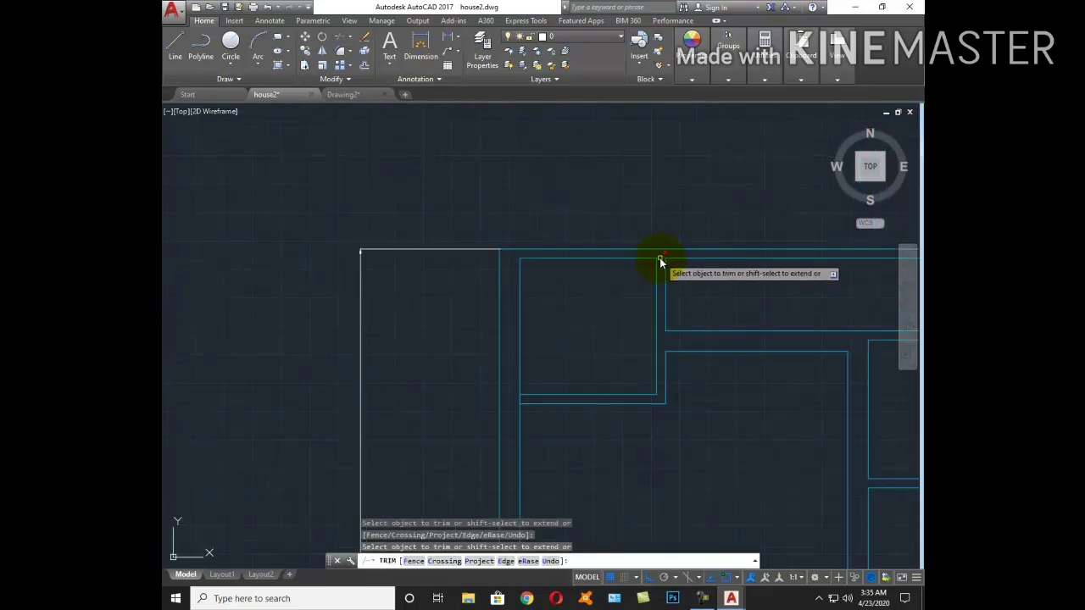
left_click(660, 258)
scroll(519, 398, "down", 2)
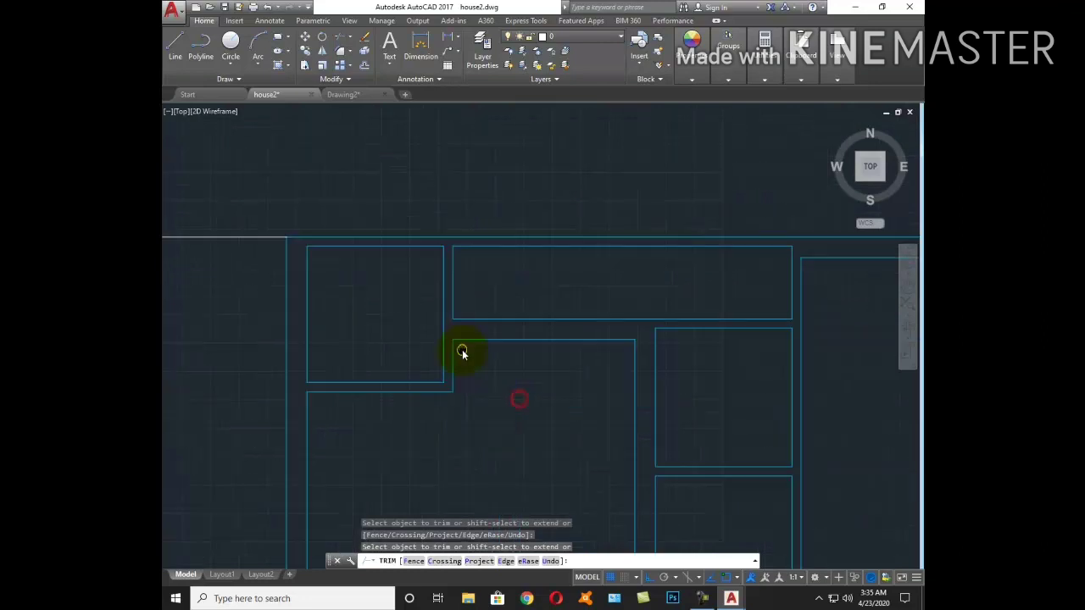
scroll(460, 356, "up", 2)
scroll(509, 322, "down", 2)
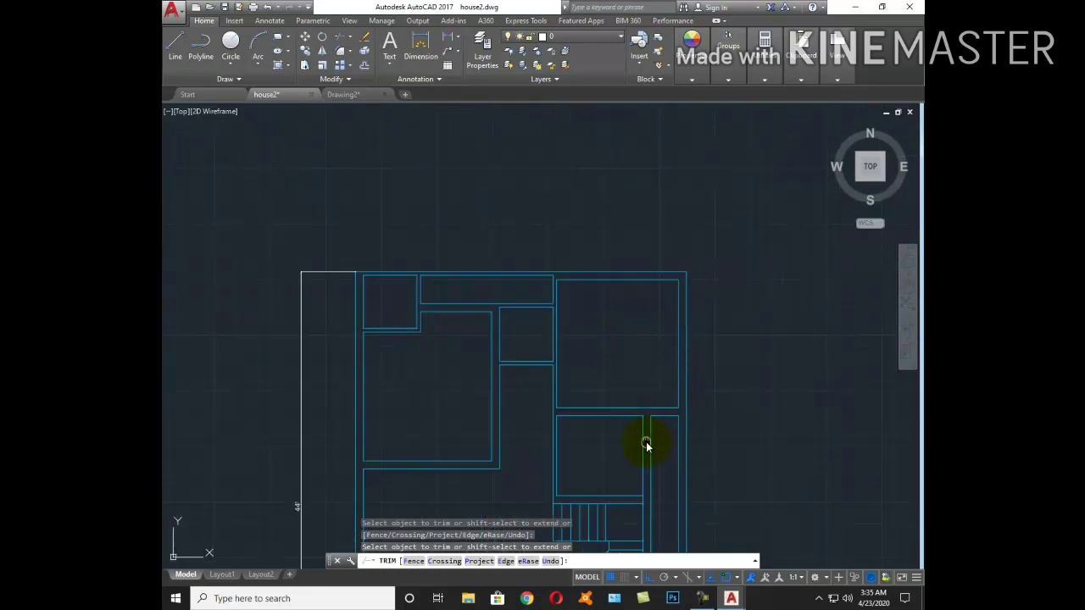
Trim the leftover segments at the wall corner near the stairs
mouse_move(644, 441)
middle_mouse_down()
mouse_move(633, 407)
mouse_move(632, 426)
mouse_move(552, 390)
middle_mouse_up()
scroll(552, 389, "up", 5)
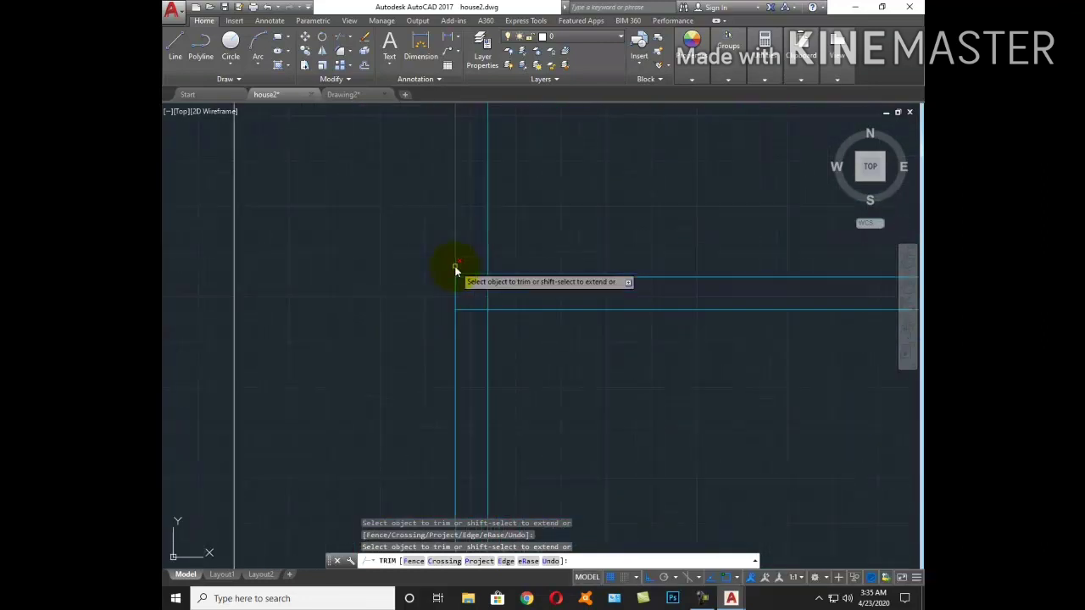
left_click(484, 326)
left_click(469, 260)
scroll(488, 298, "down", 5)
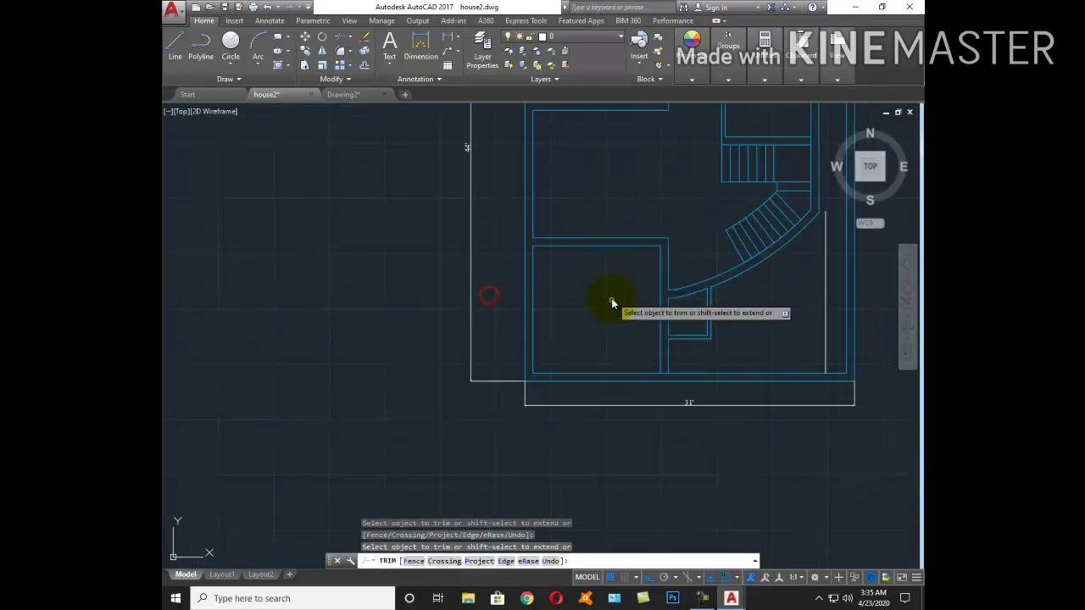
middle_click_drag(717, 233, 684, 359)
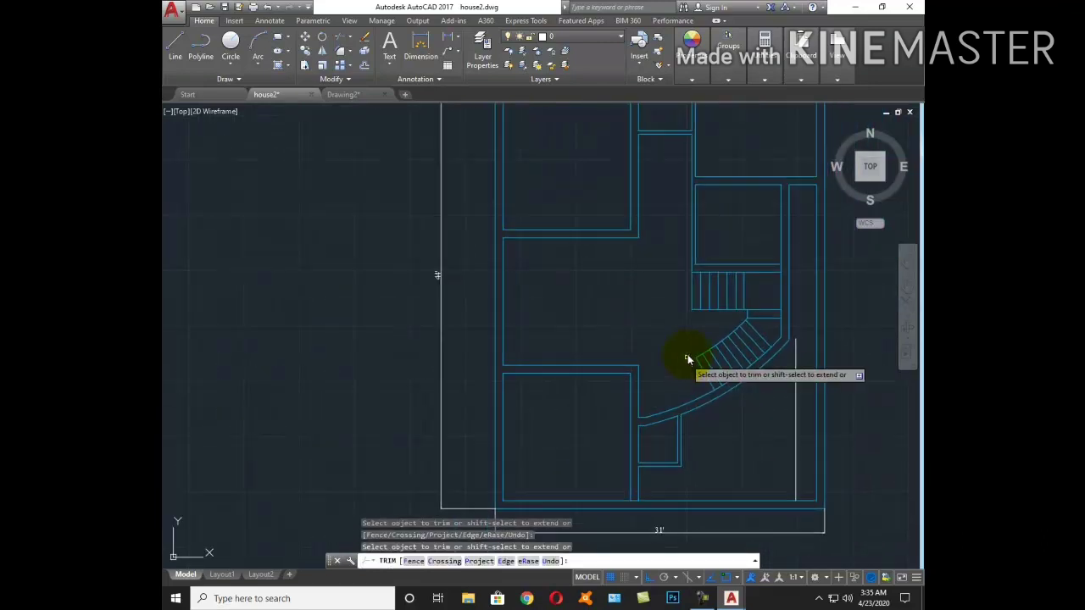
key("Escape")
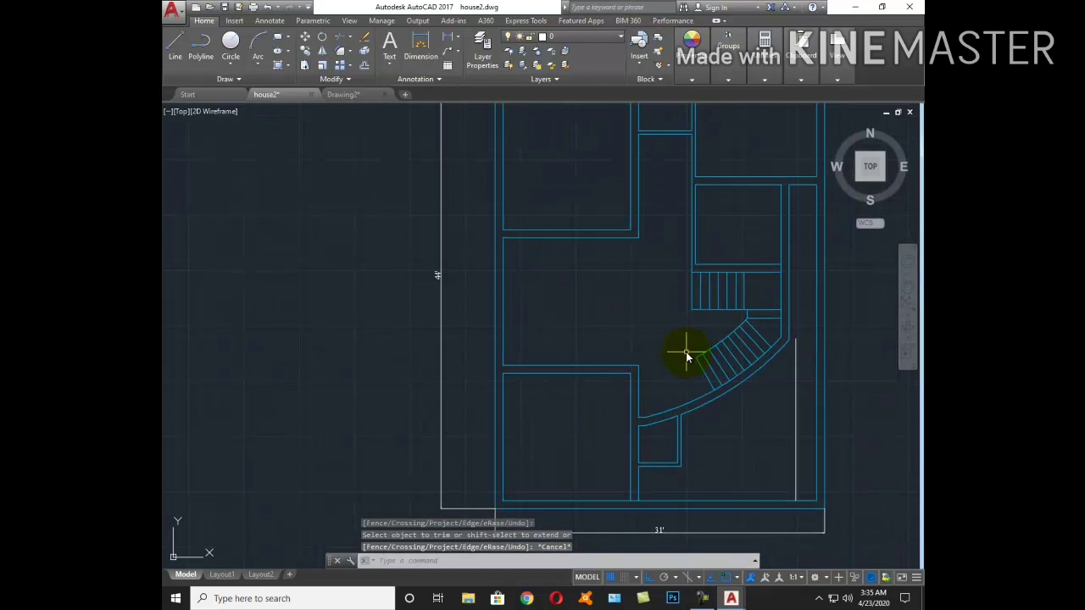
Start MATCHPROP to copy wall properties onto other objects
scroll(686, 356, "down", 4)
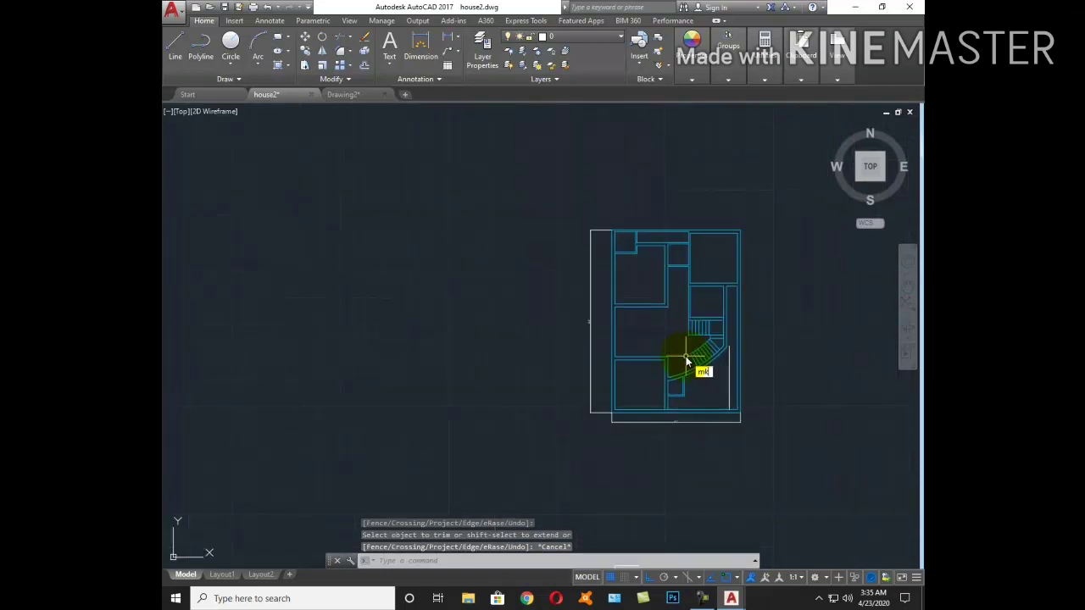
key("Escape")
key("Escape")
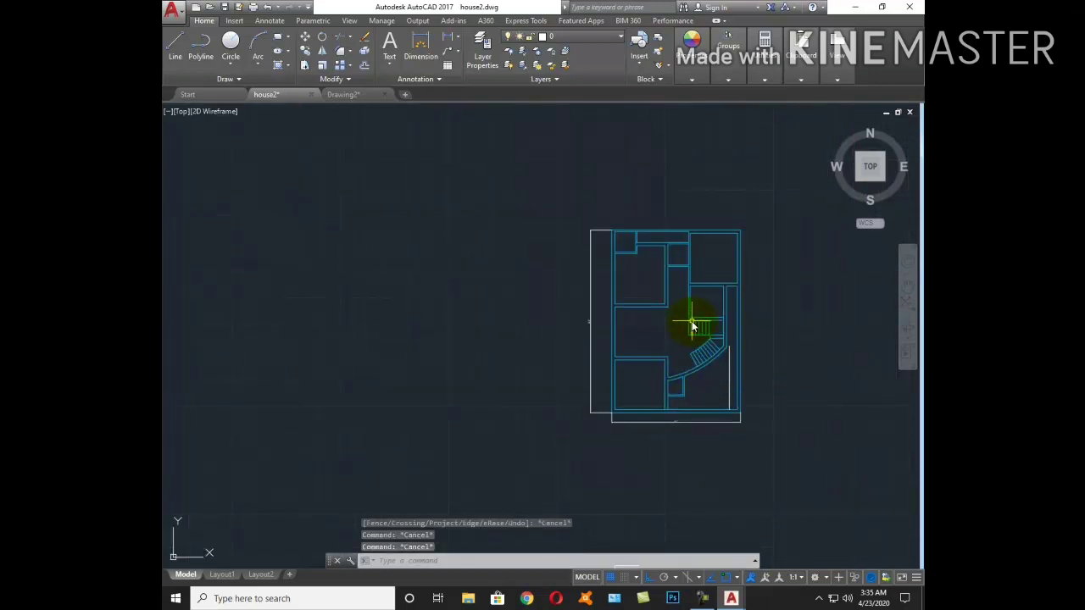
type("ma")
key("Return")
scroll(686, 285, "up", 3)
Copy the magenta stair properties onto the upper treads and the lower curved treads
scroll(653, 359, "up", 3)
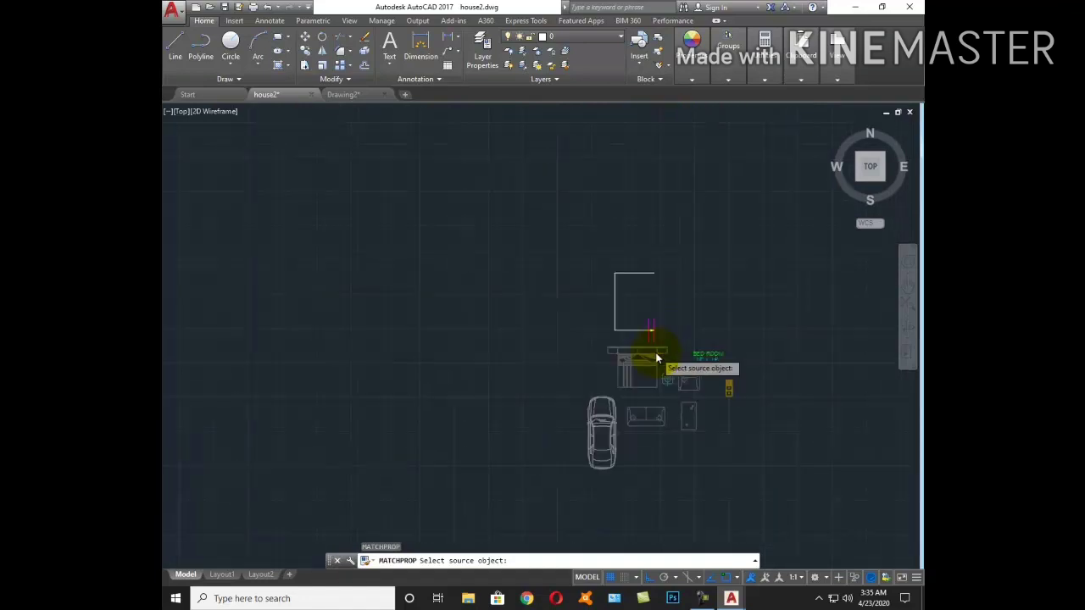
scroll(649, 317, "up", 2)
scroll(643, 342, "down", 3)
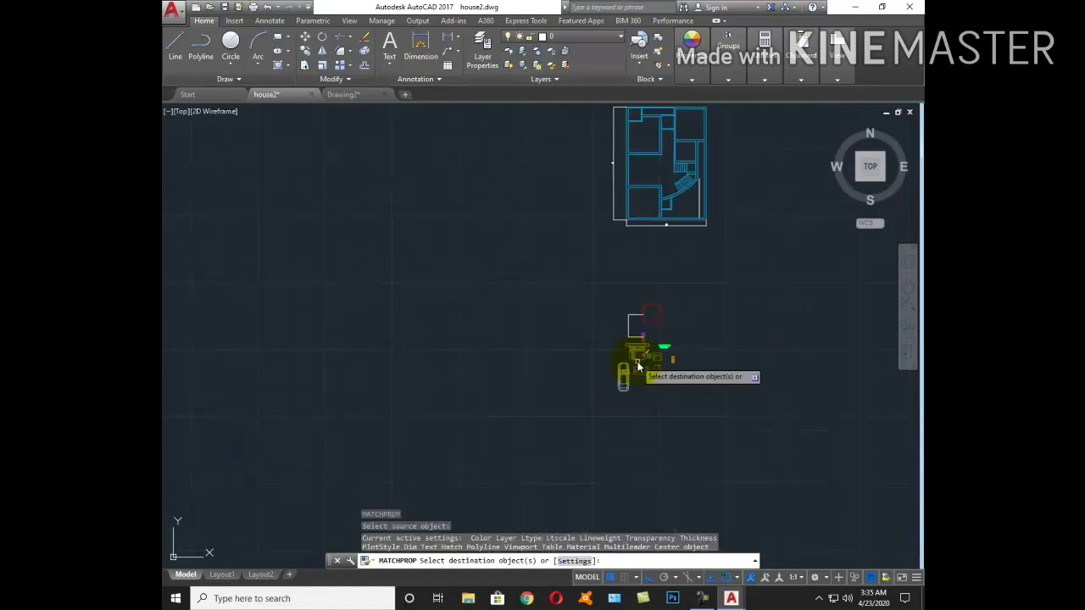
scroll(727, 272, "up", 5)
left_click(703, 222)
left_click(573, 145)
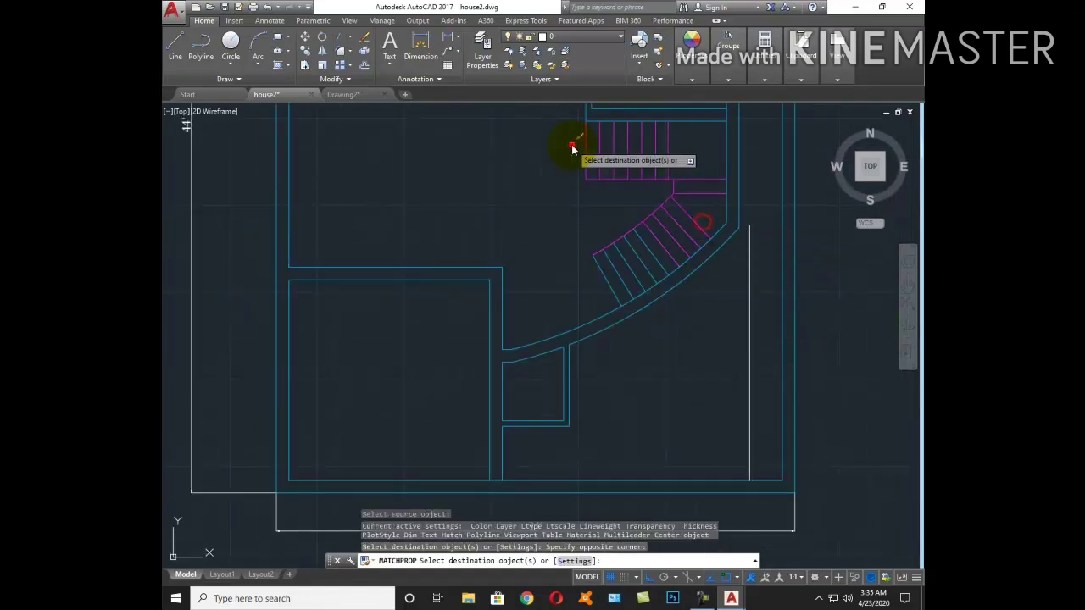
left_click(650, 265)
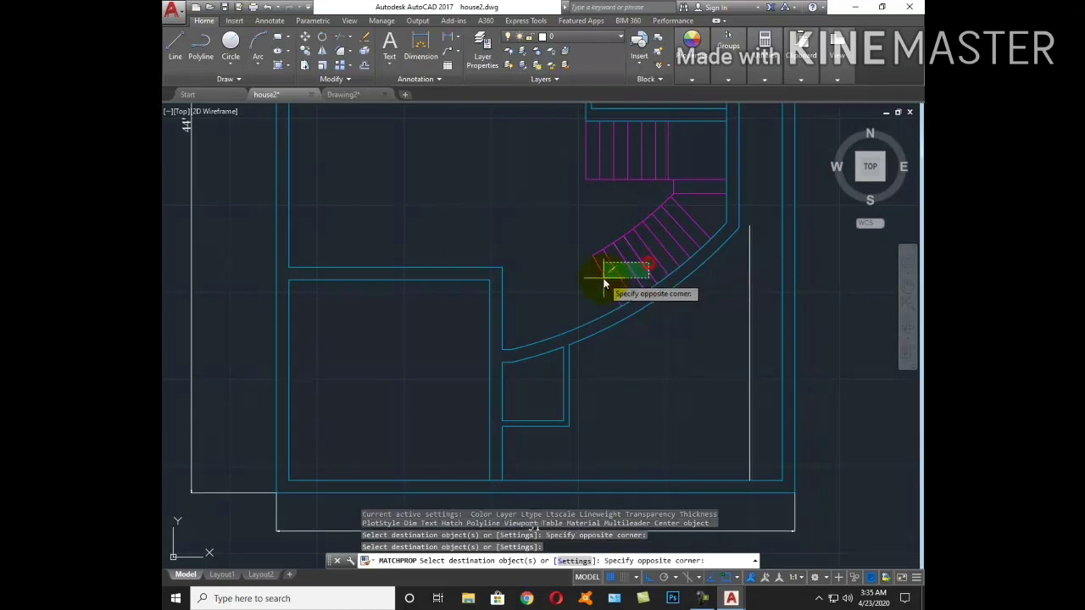
left_click(600, 279)
key("Escape")
scroll(637, 307, "down", 4)
scroll(623, 307, "up", 5)
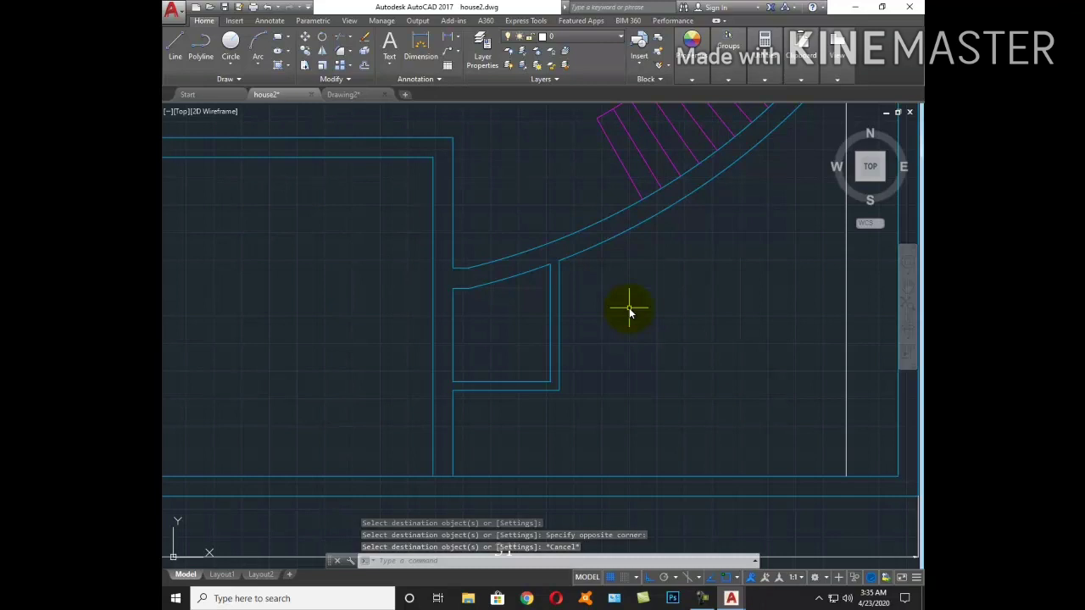
scroll(551, 253, "up", 5)
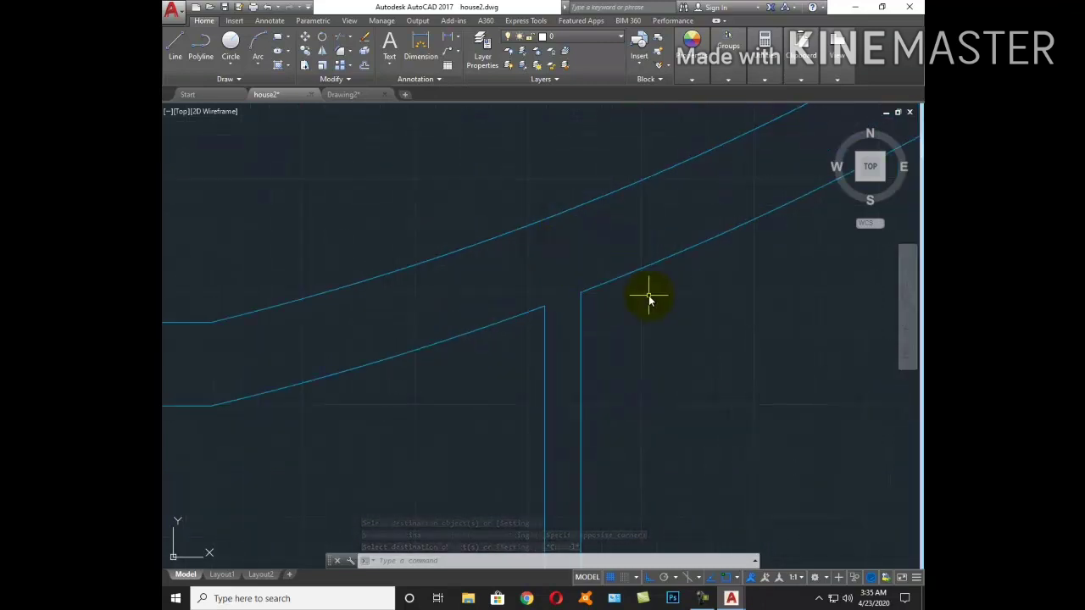
Draw a line from the inner wall corner to the curved wall and offset a copy 3 inches beside it
type("l")
key("space")
left_click(581, 292)
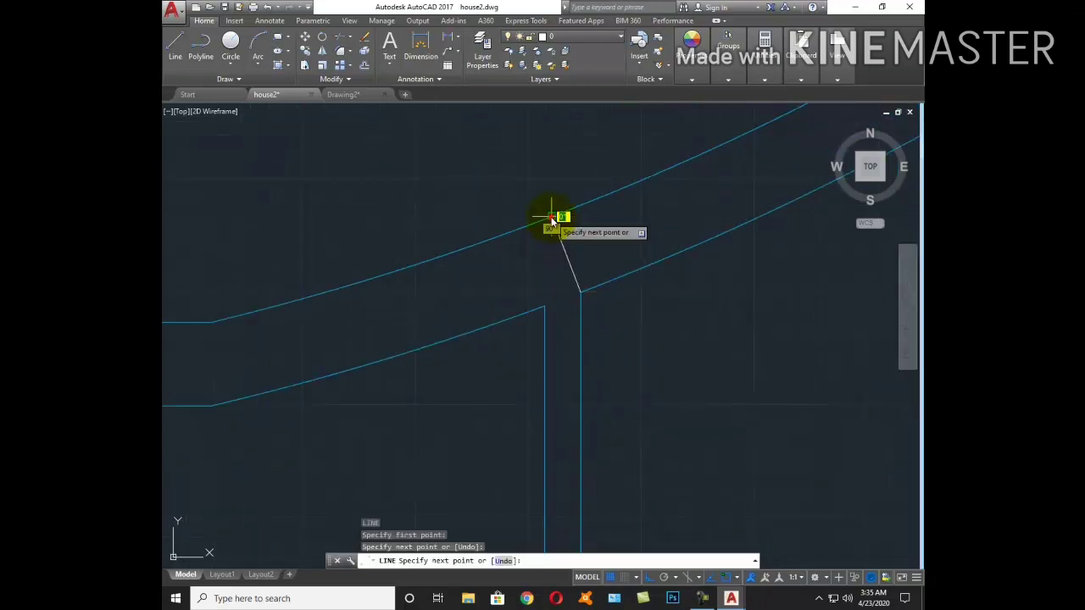
left_click(551, 219)
key("space")
type("o")
key("space")
type("3")
key("Return")
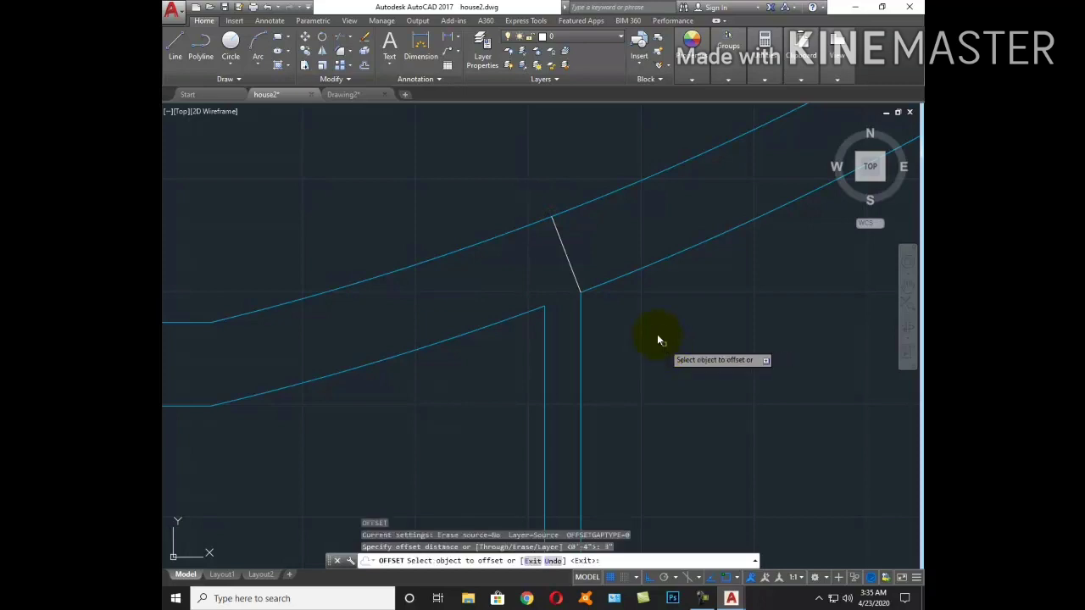
left_click(572, 273)
left_click(581, 273)
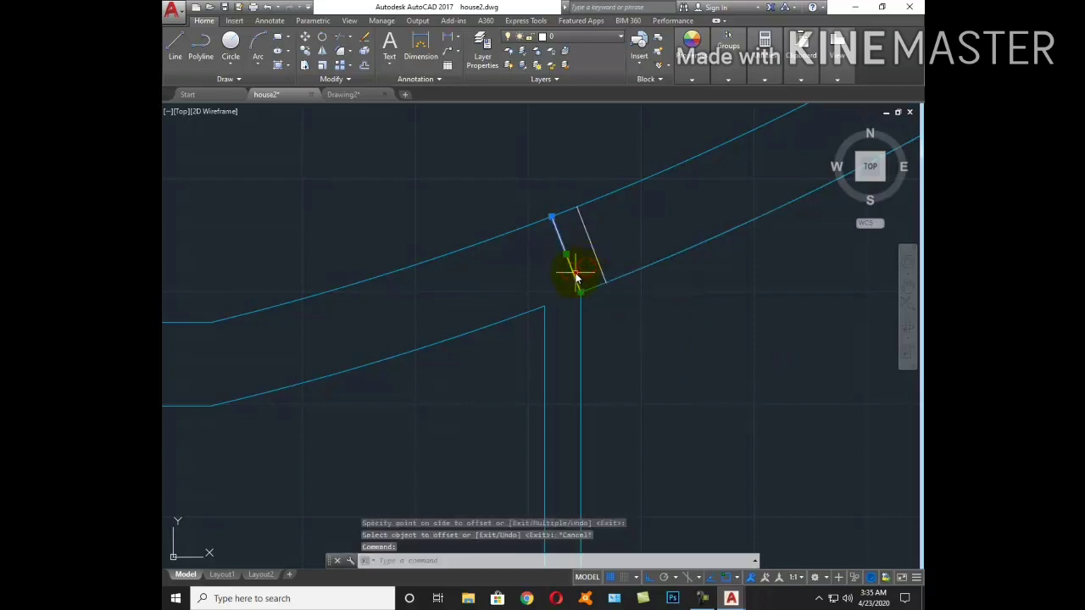
type("e")
key("space")
key("Escape")
middle_click_drag(705, 290, 612, 401)
Offset the short line across the wall 4'6" along the curved wall
type("o")
key("space")
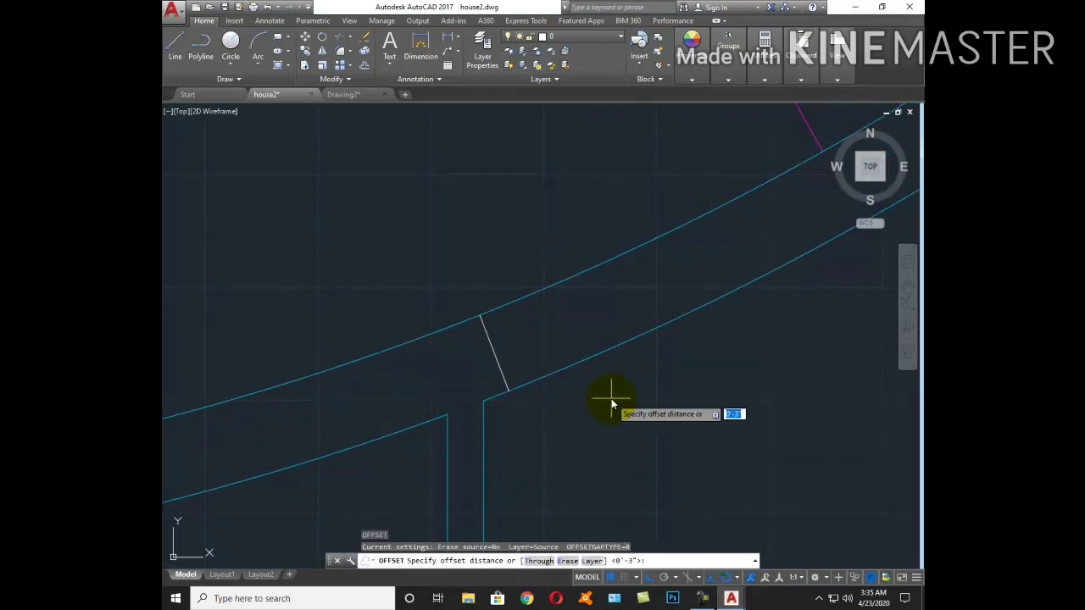
type("4")
type("'6")
key("Return")
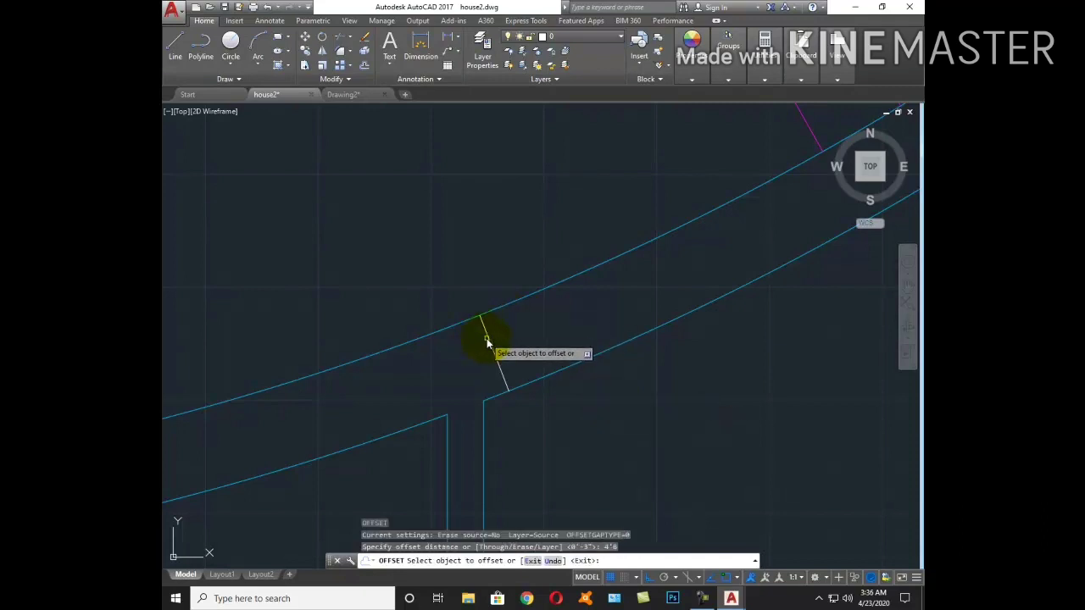
left_click(487, 341)
scroll(594, 302, "down", 2)
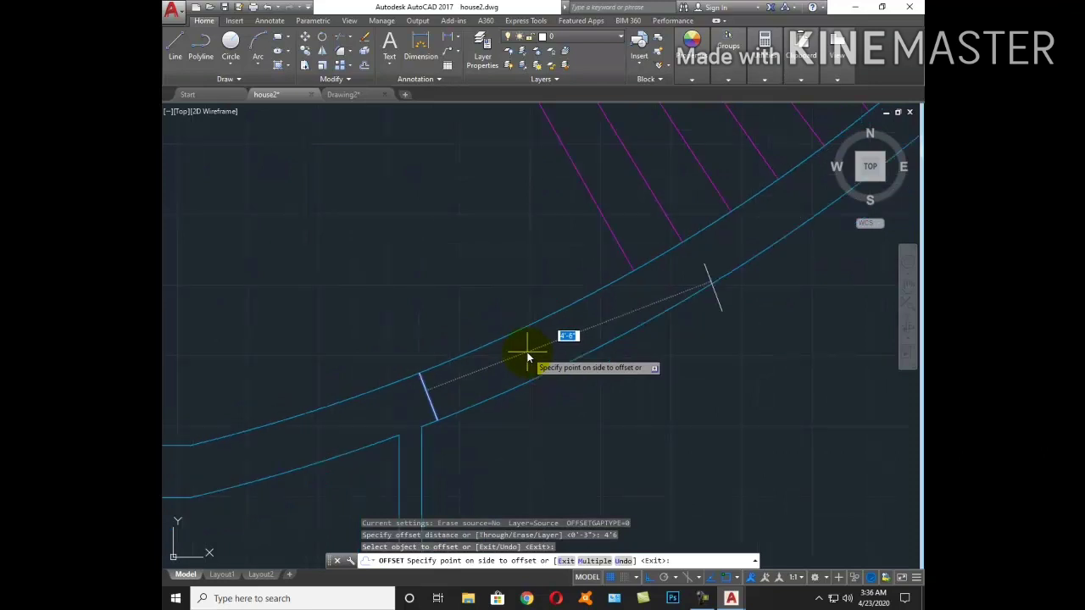
left_click(542, 339)
middle_click_drag(673, 344, 707, 412)
key("Escape")
Draw a short line across the curved double wall
type("l")
key("Return")
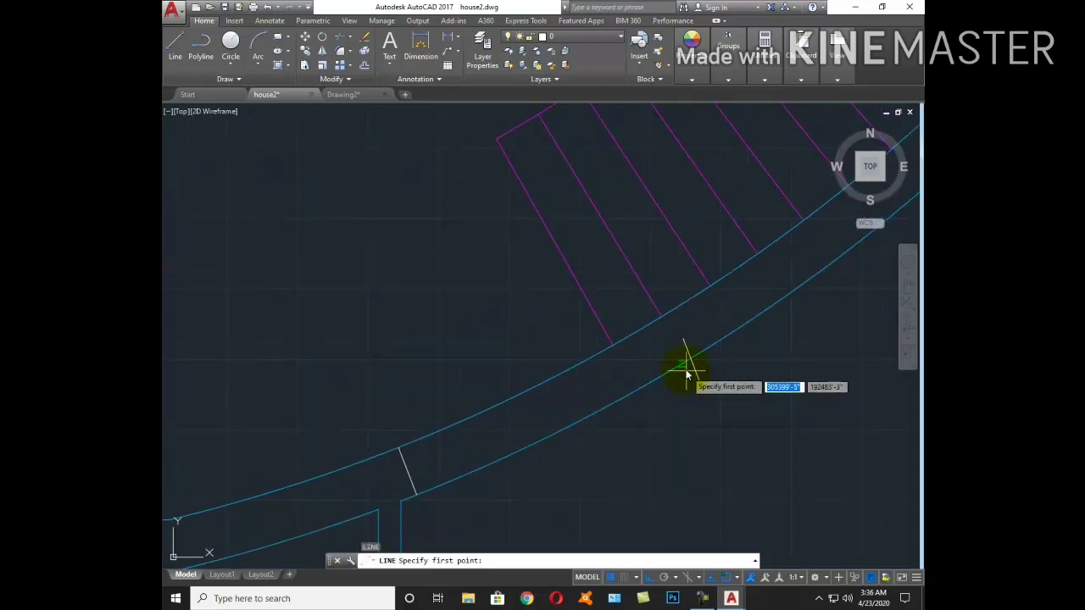
left_click(683, 364)
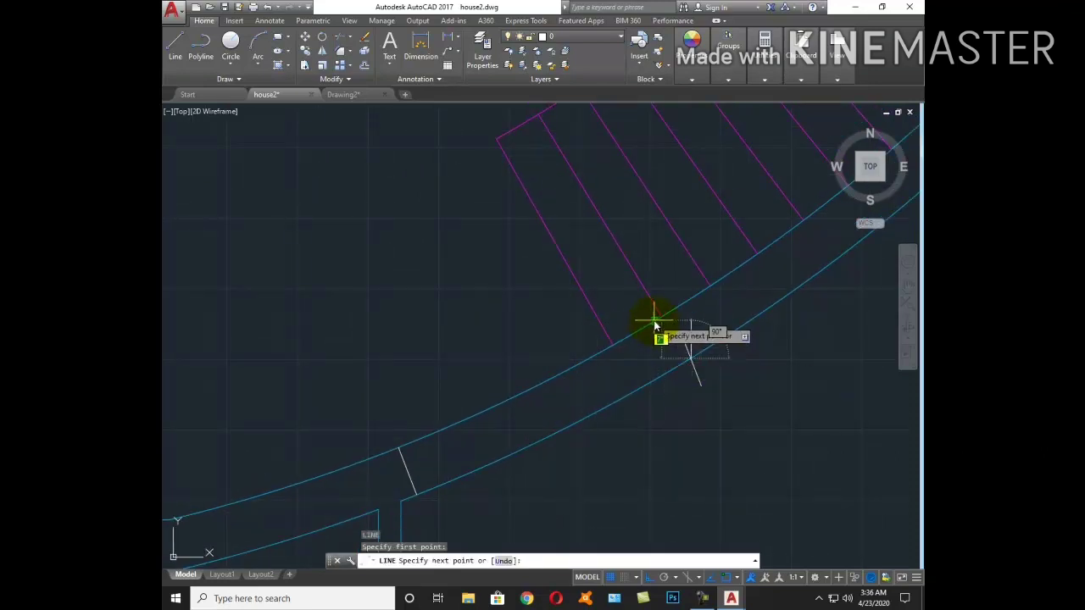
scroll(658, 325, "up", 3)
scroll(661, 325, "up", 2)
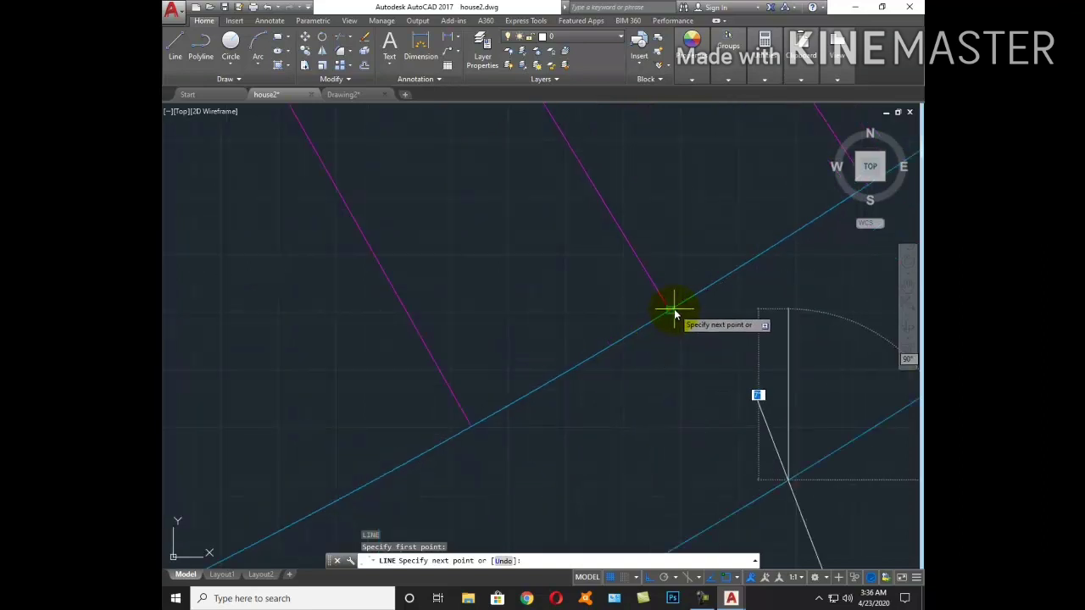
left_click(685, 303)
key("Escape")
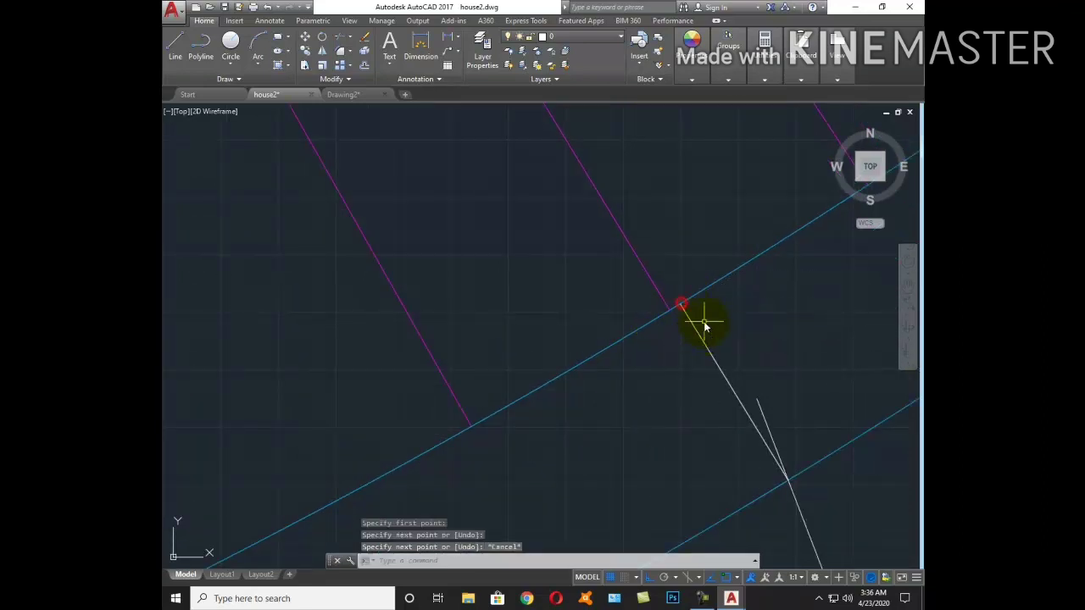
scroll(702, 319, "down", 2)
Delete the stray line and the extra magenta line by the curved wall
left_click(764, 402)
left_click(727, 380)
key("Delete")
key("Escape")
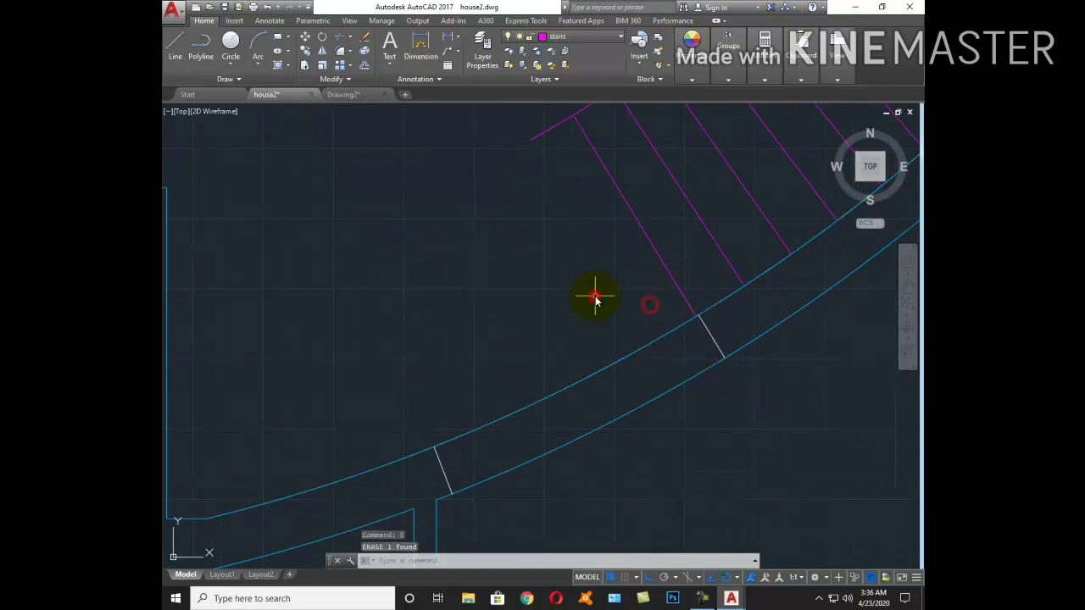
left_click(661, 264)
key("Delete")
middle_click_drag(642, 279, 670, 330)
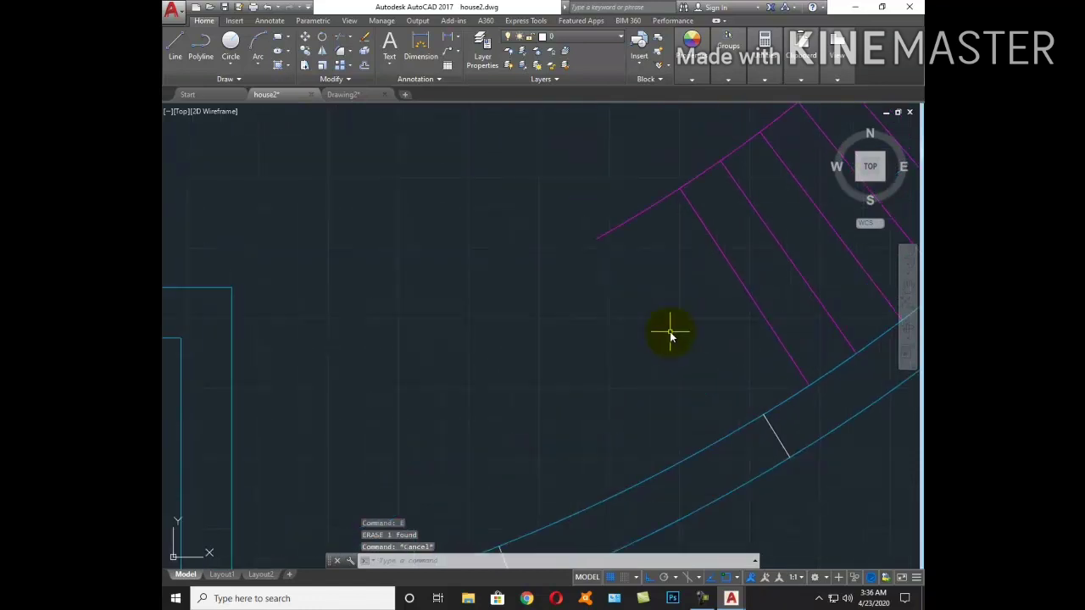
Start TRIM, cancel it, and zoom out to the whole plan
type("tr")
key("Return")
key("Return")
key("Escape")
scroll(664, 208, "down", 3)
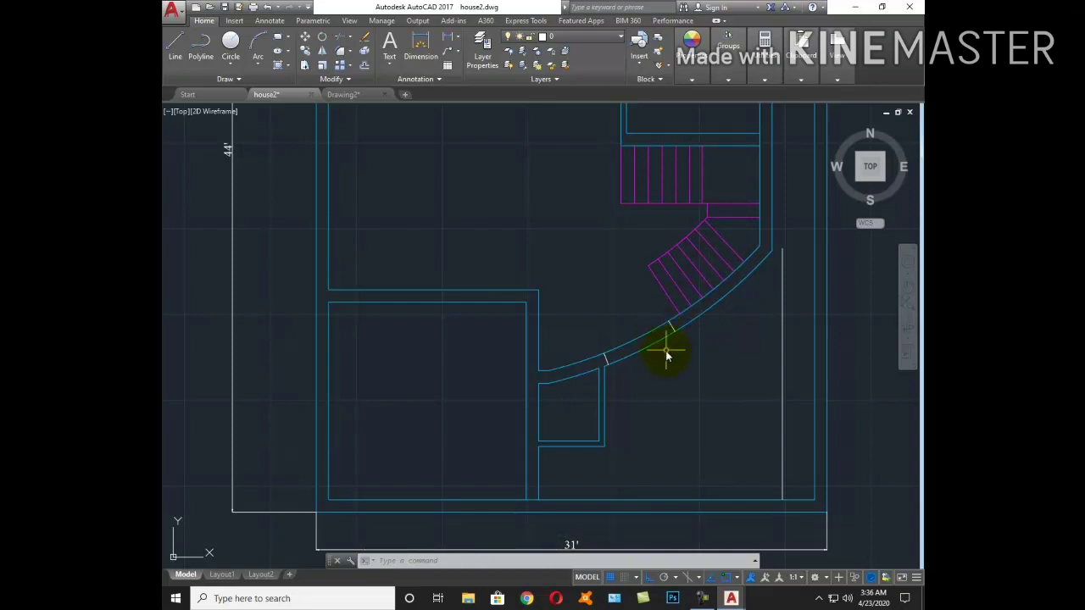
Trim the curved wall arcs between the door ticks, then undo that trim
left_click(641, 362)
left_click(634, 330)
key("Escape")
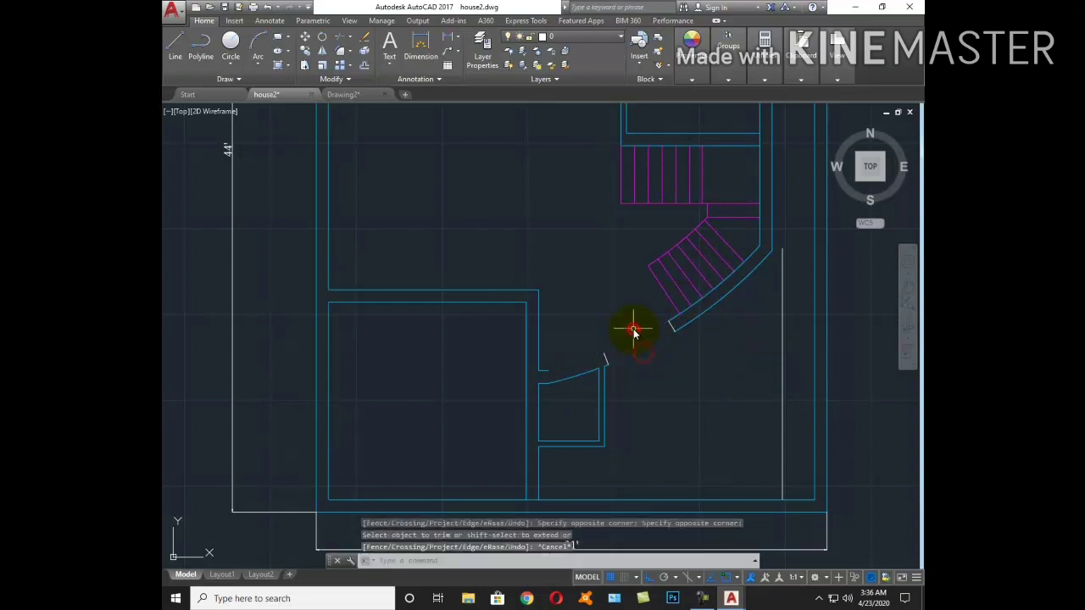
key("ctrl+z")
Try extending the upper door tick using all objects as boundaries, then abandon it
scroll(624, 363, "up", 3)
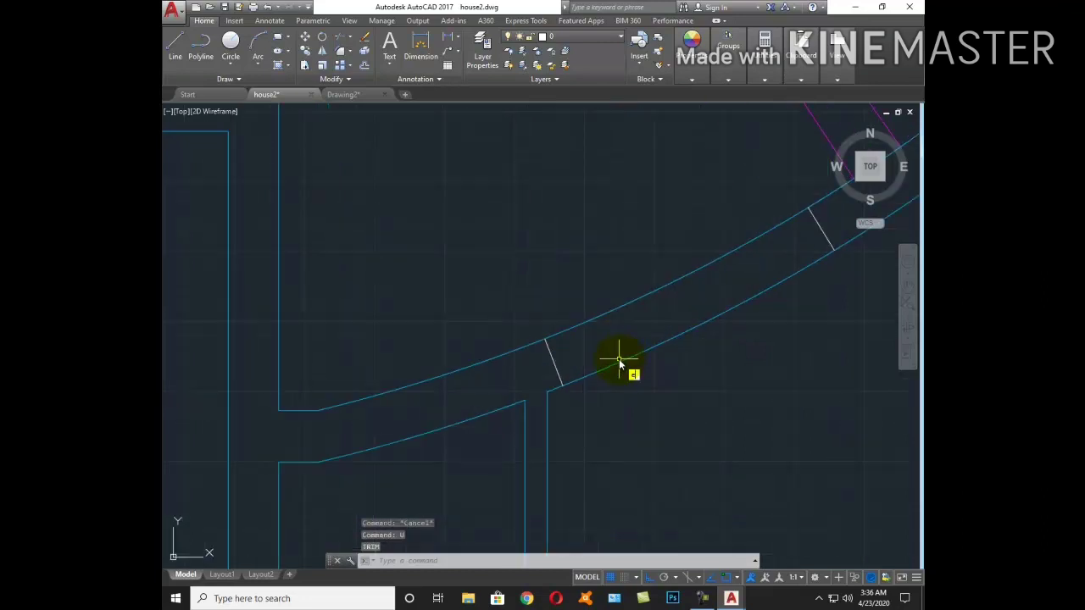
type("ex")
key("Return")
right_click(547, 348)
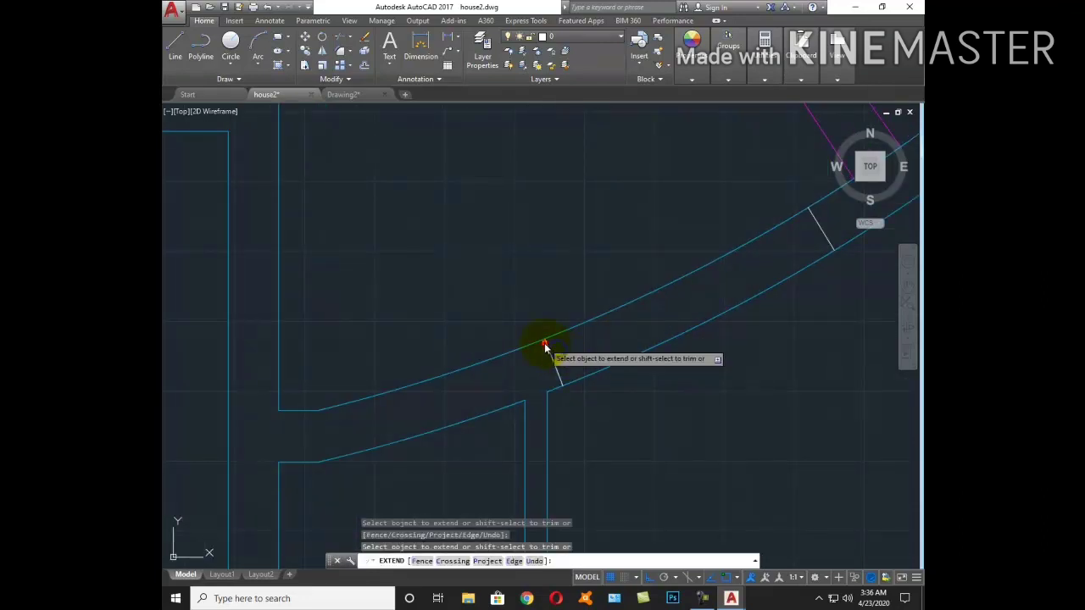
left_click(816, 219)
key("Escape")
Trim both curved wall arcs right of the door ticks to open the doorway
type("tr")
key("Return")
key("Return")
left_click(717, 337)
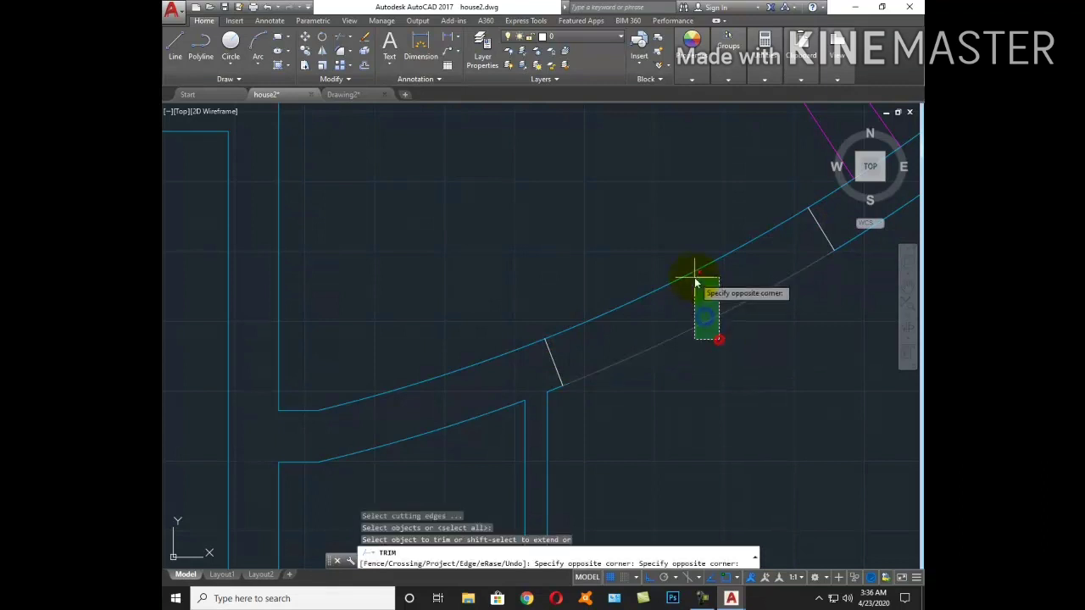
left_click(691, 271)
key("Escape")
scroll(703, 318, "down", 5)
type("ma")
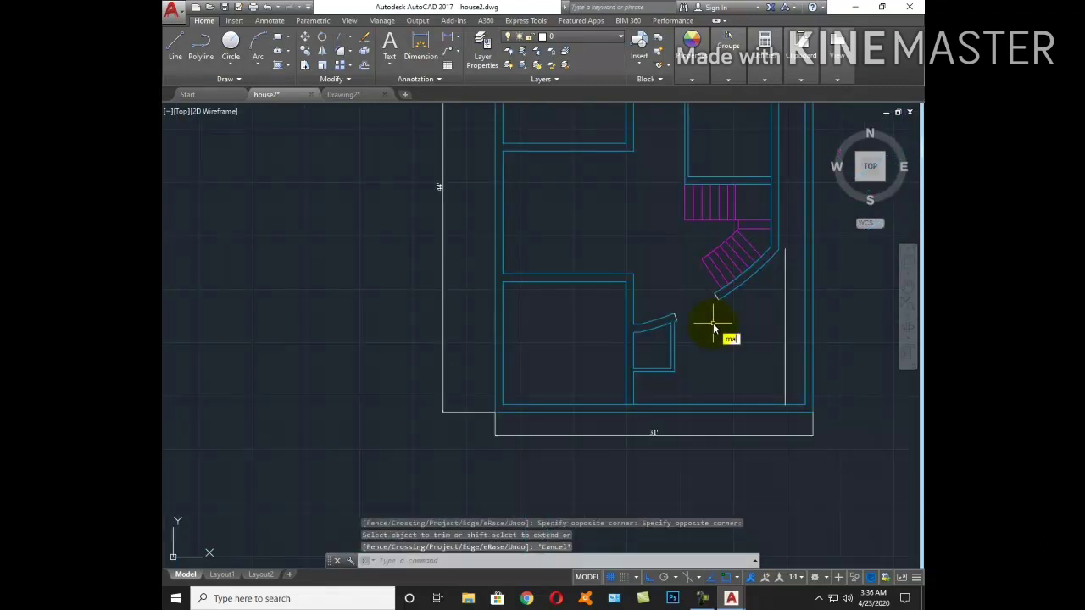
Match the stair arc's properties onto the nearby piece and the door arc piece
key("Return")
scroll(714, 329, "up", 4)
left_click(713, 270)
left_click(685, 275)
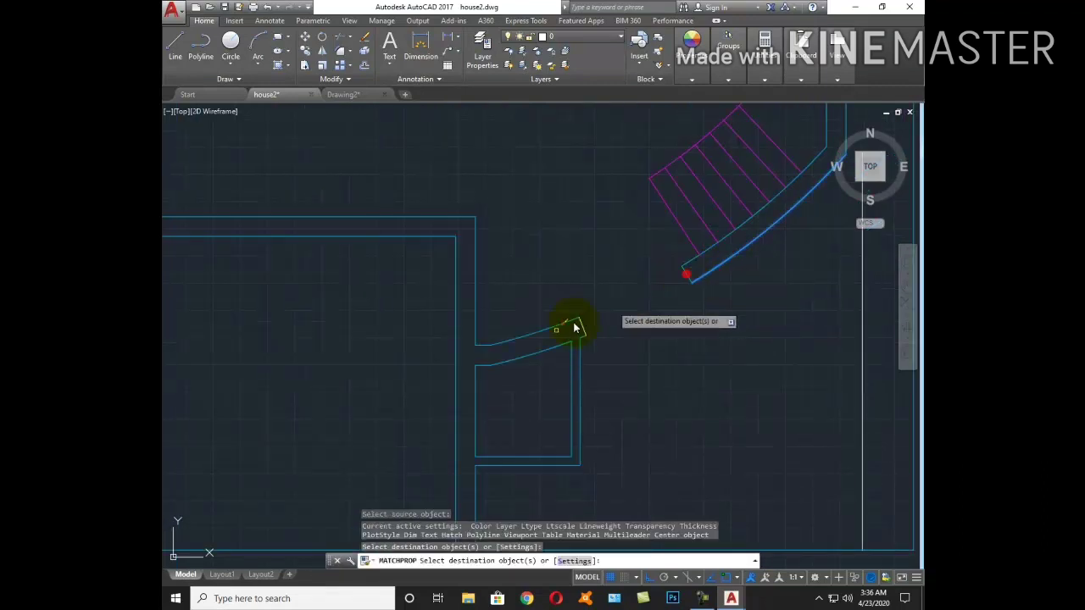
left_click(584, 328)
key("Escape")
scroll(648, 348, "down", 5)
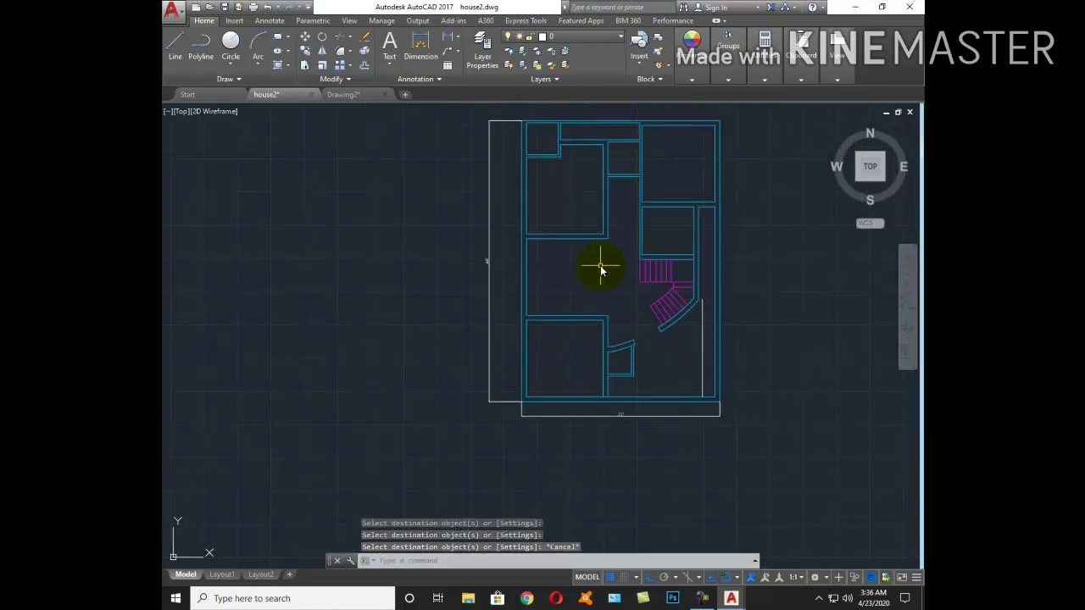
middle_click_drag(600, 269, 632, 353)
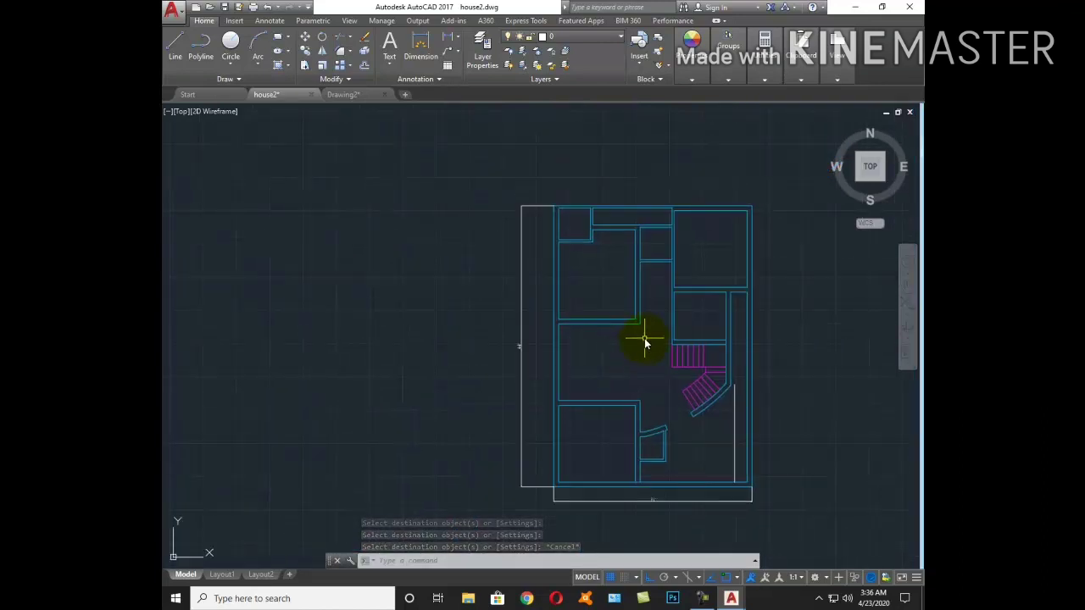
Draw a short line closing the open end of the vertical double wall
key("l")
key("Return")
scroll(647, 324, "up", 5)
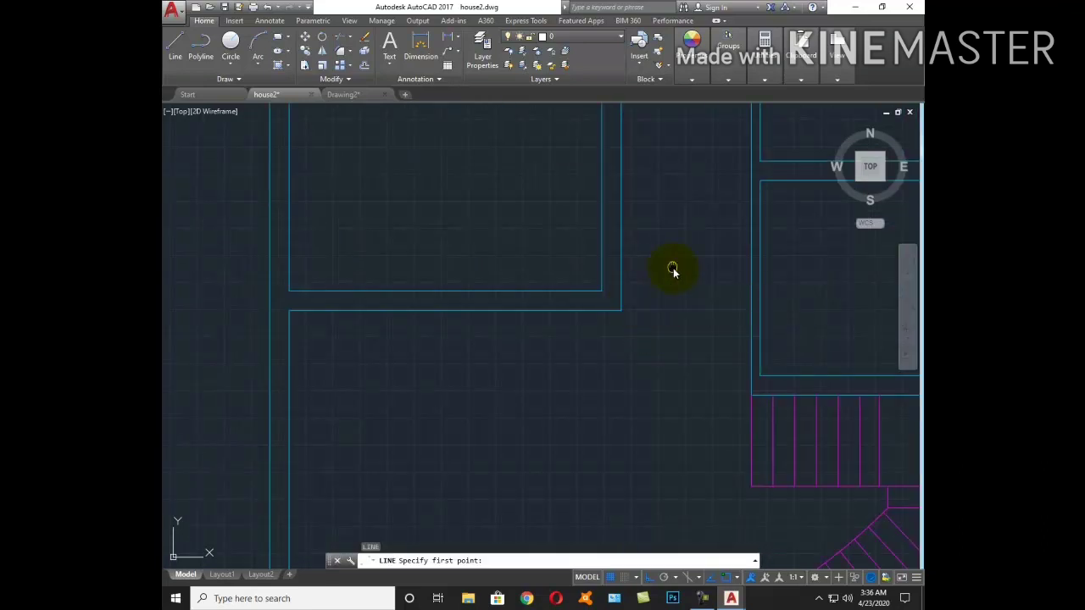
middle_click_drag(673, 272, 623, 357)
left_click(614, 348)
left_click(629, 347)
key("Escape")
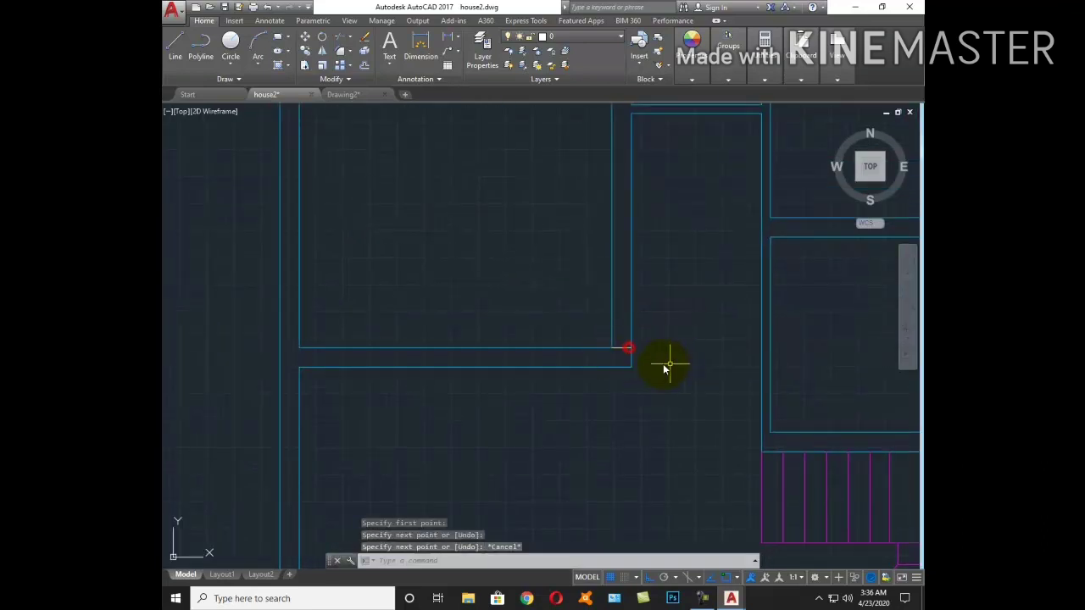
Offset the closing line 3" and 3'6" upward to mark the doorway caps
key("Return")
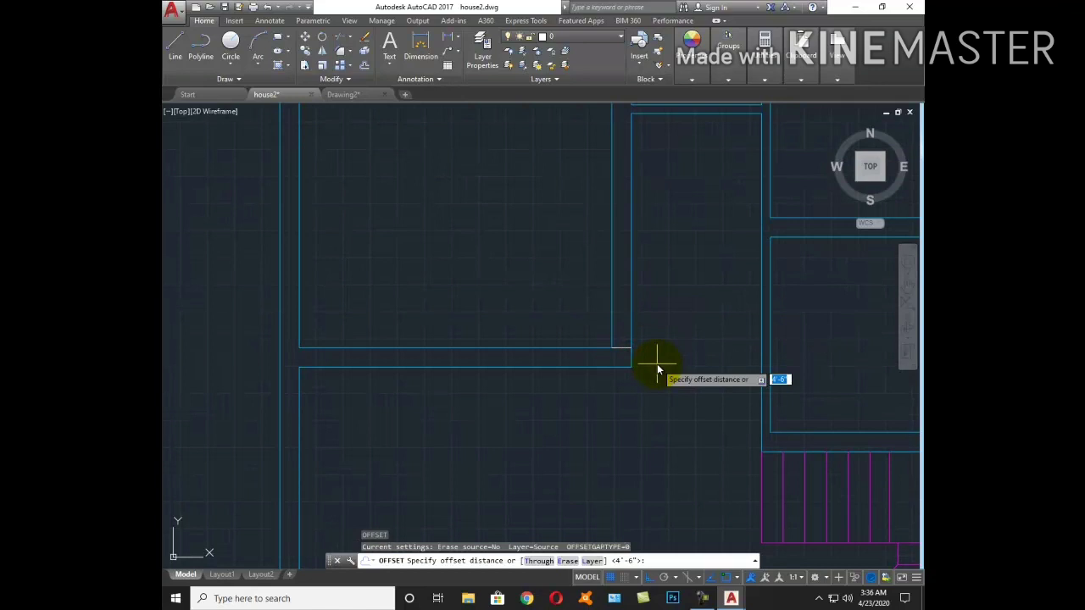
type("3")
key("Return")
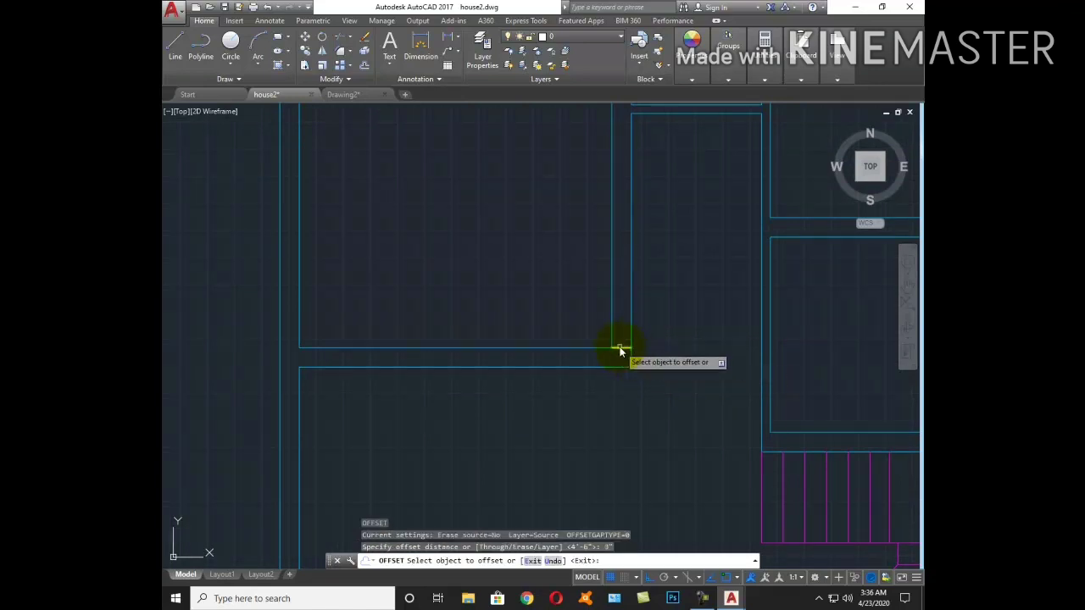
left_click(619, 348)
left_click(624, 322)
key("Return")
key("Return")
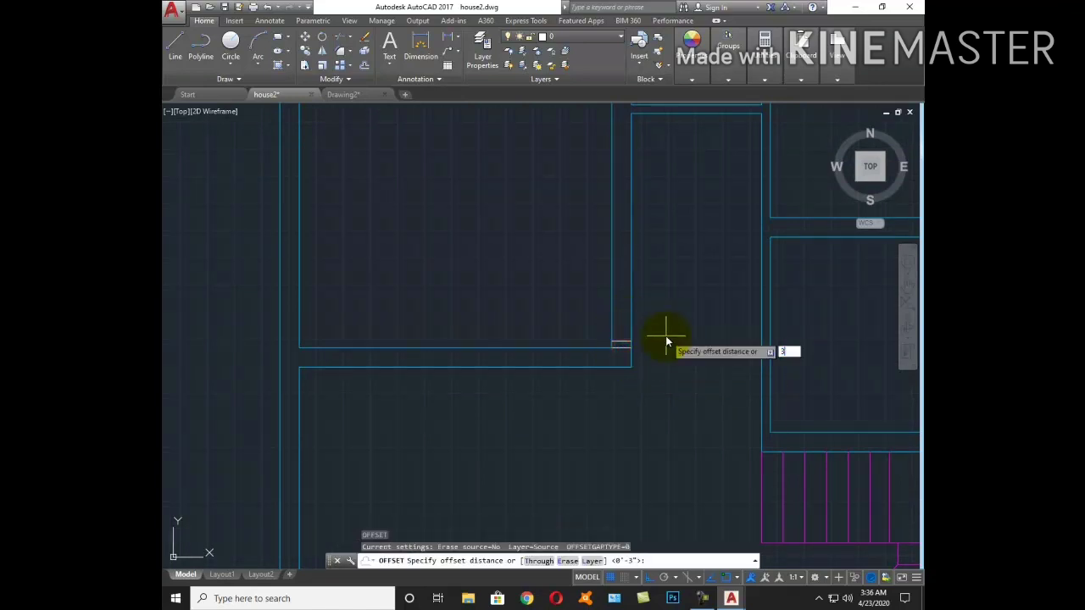
type("'6")
key("Return")
left_click(623, 343)
left_click(623, 316)
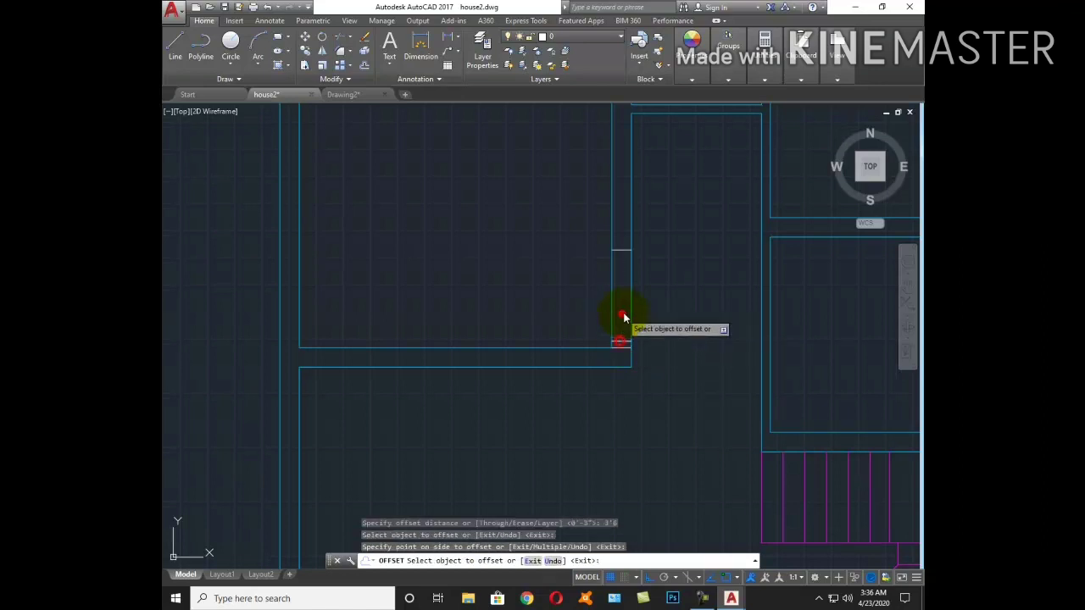
key("Escape")
Trim the wall lines between the caps and erase the leftover segment
type("tr")
key("Return")
key("Return")
left_click_drag(655, 295, 575, 273)
key("Escape")
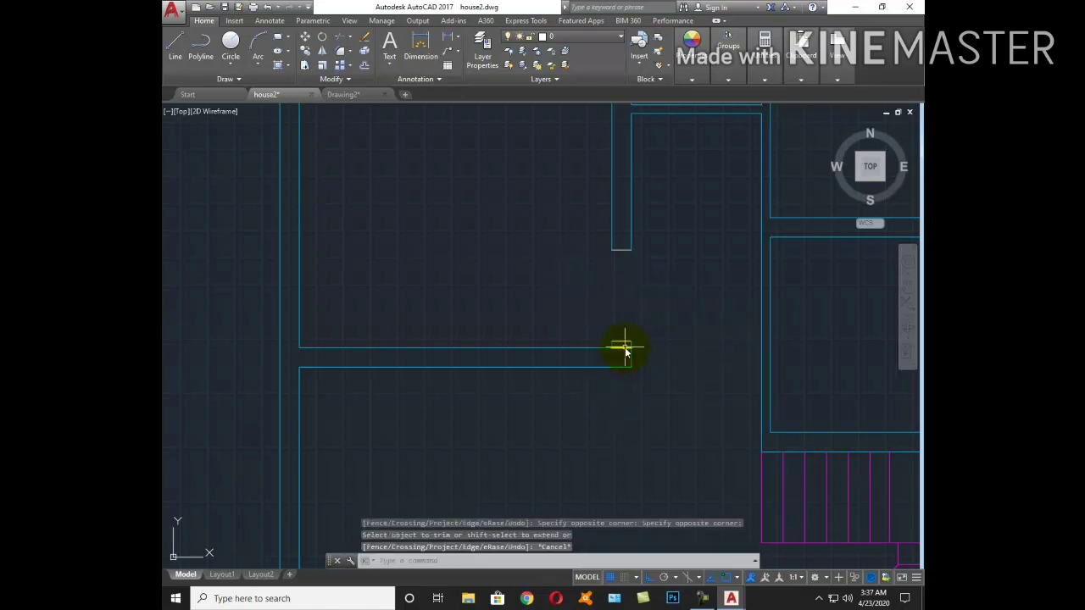
type("e")
key("Return")
left_click(624, 347)
key("Escape")
Match the new door cap lines to the wall line's properties
type("ma")
key("Return")
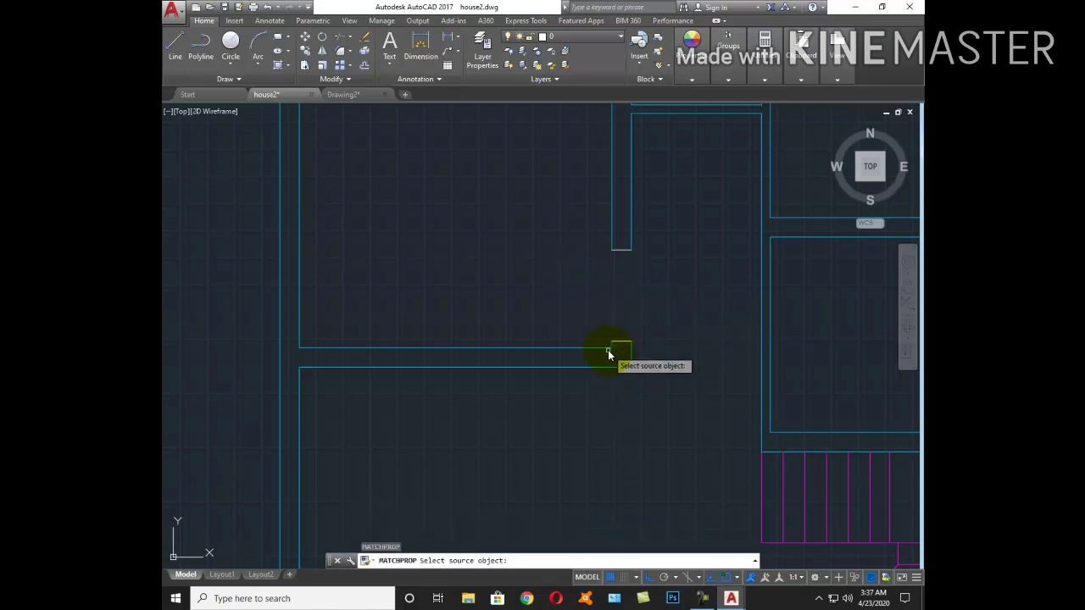
left_click(610, 348)
left_click(591, 244)
left_click(657, 366)
key("Return")
Pan and zoom to the next wall junction
middle_click_drag(657, 366, 569, 356)
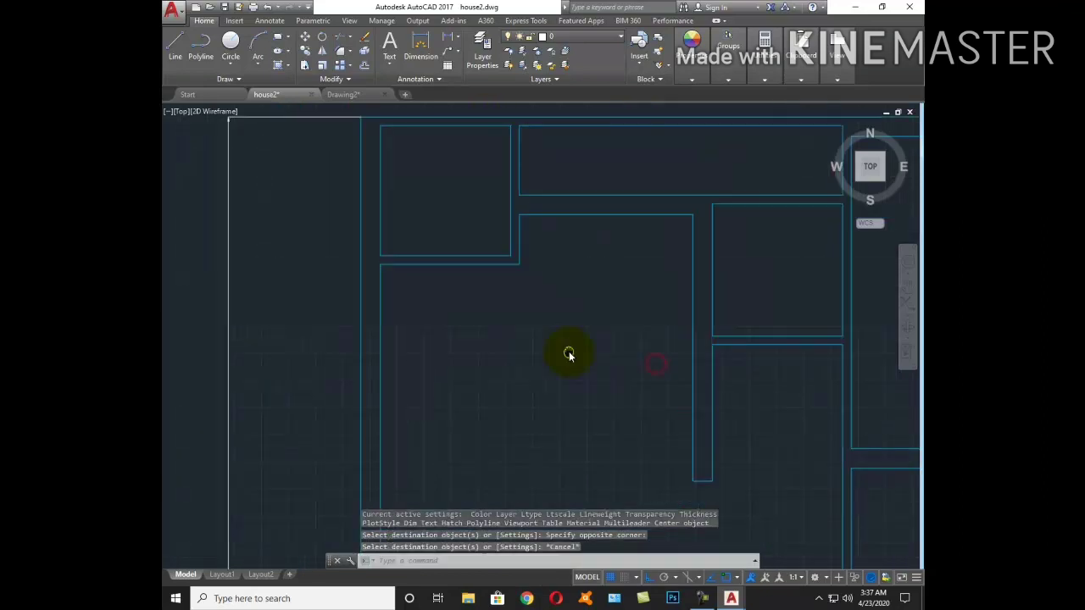
type("l")
key("Return")
middle_click_drag(707, 395, 599, 384)
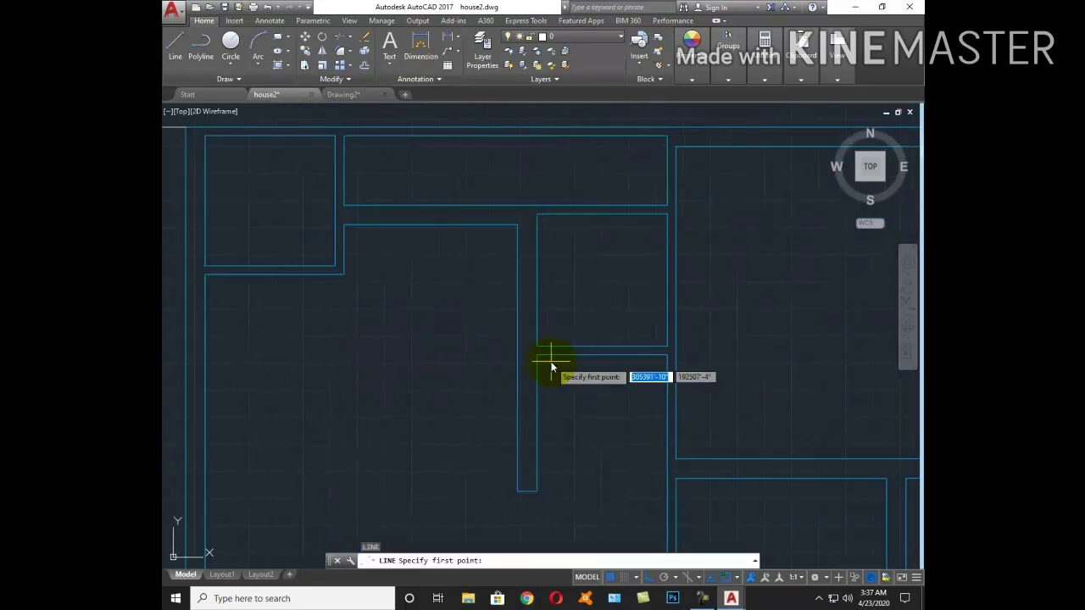
scroll(534, 343, "up", 4)
left_click(516, 324)
key("Escape")
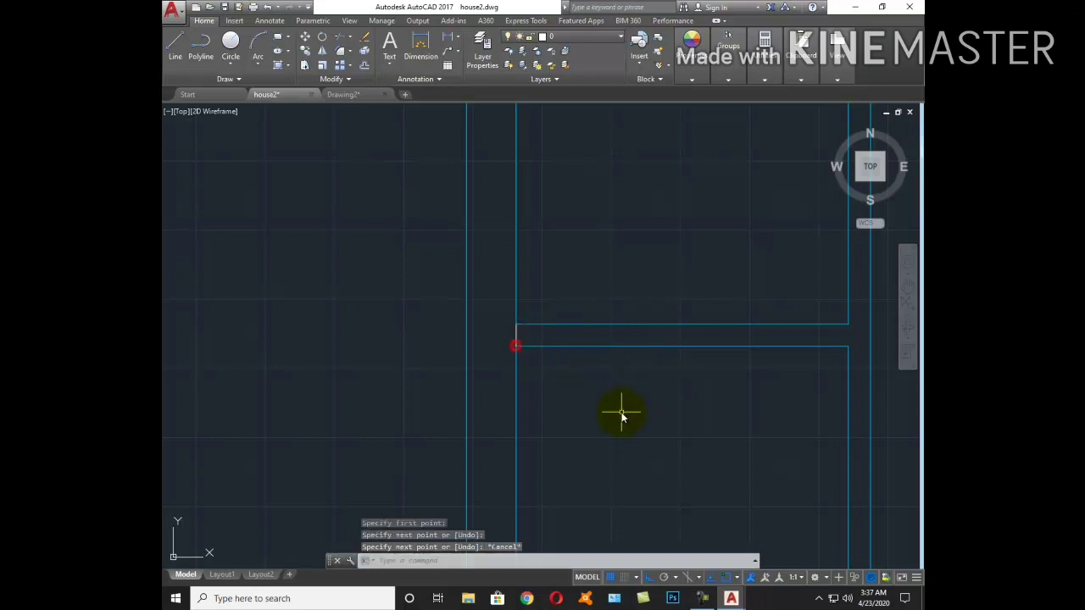
type("e")
Offset the corner segment 3" and 2'6" along the wall to mark the second doorway
key("Return")
type("3")
key("Return")
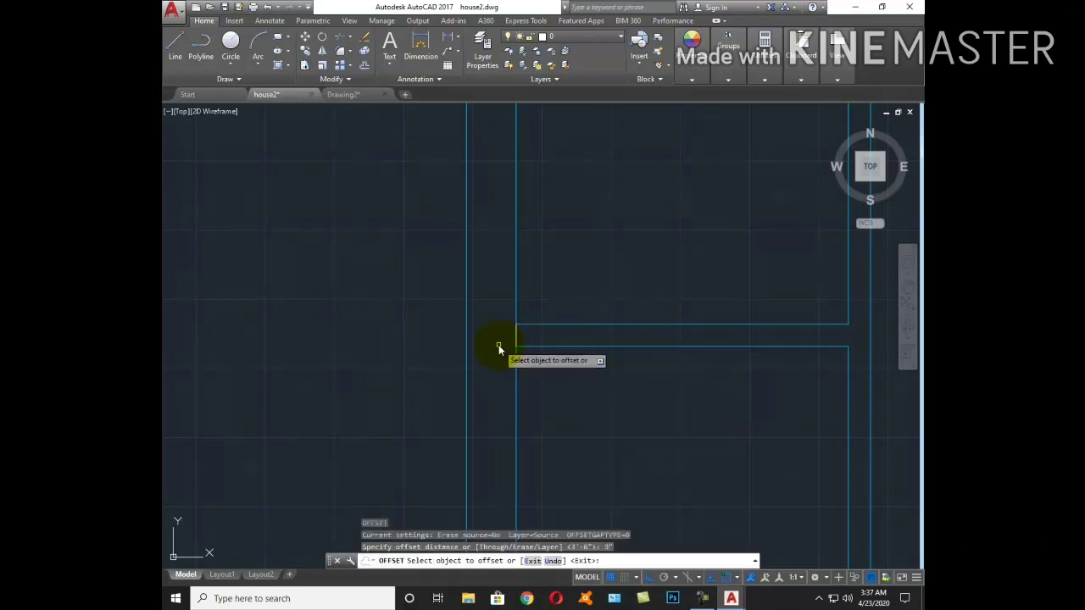
left_click(516, 339)
left_click(589, 382)
key("Return")
key("Return")
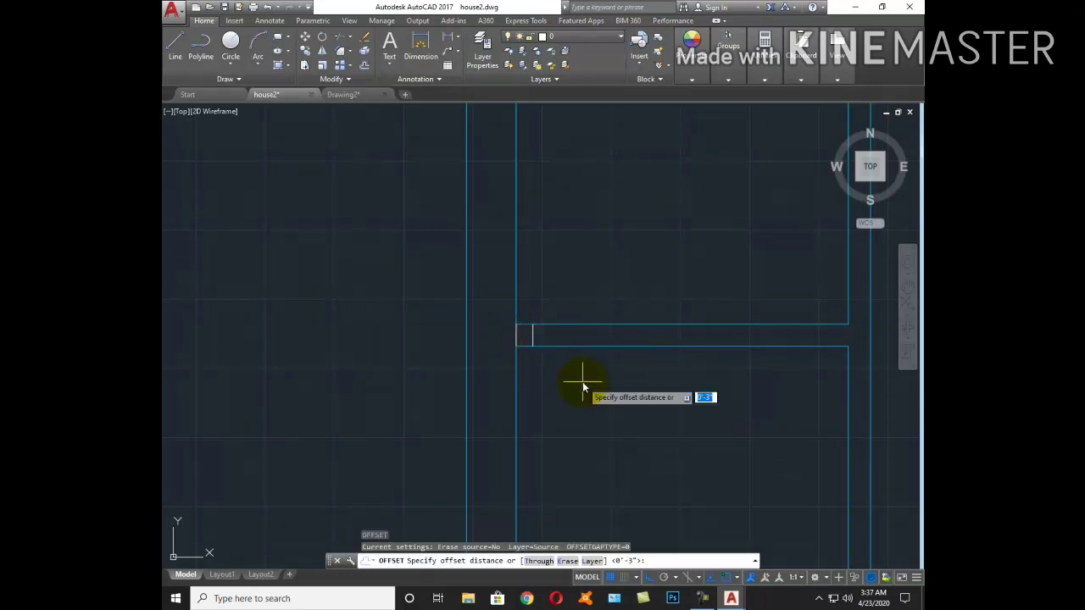
key("Return")
left_click(532, 338)
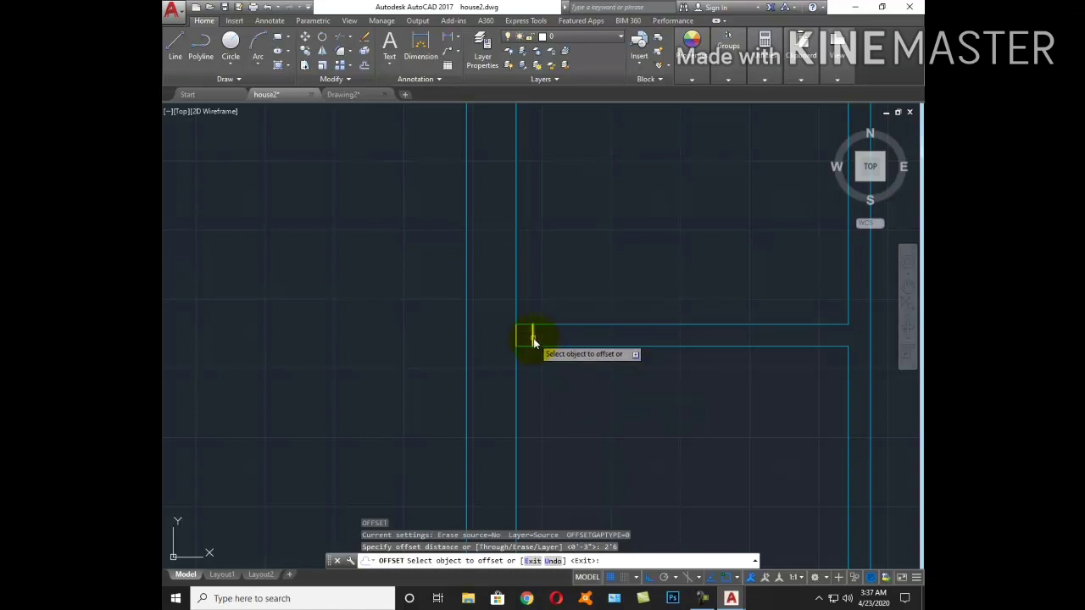
left_click(560, 363)
key("Escape")
Trim the wall between the door marks and erase the leftover vertical segment
type("tr")
key("Return")
key("Return")
left_click(574, 294)
left_click(592, 348)
key("Escape")
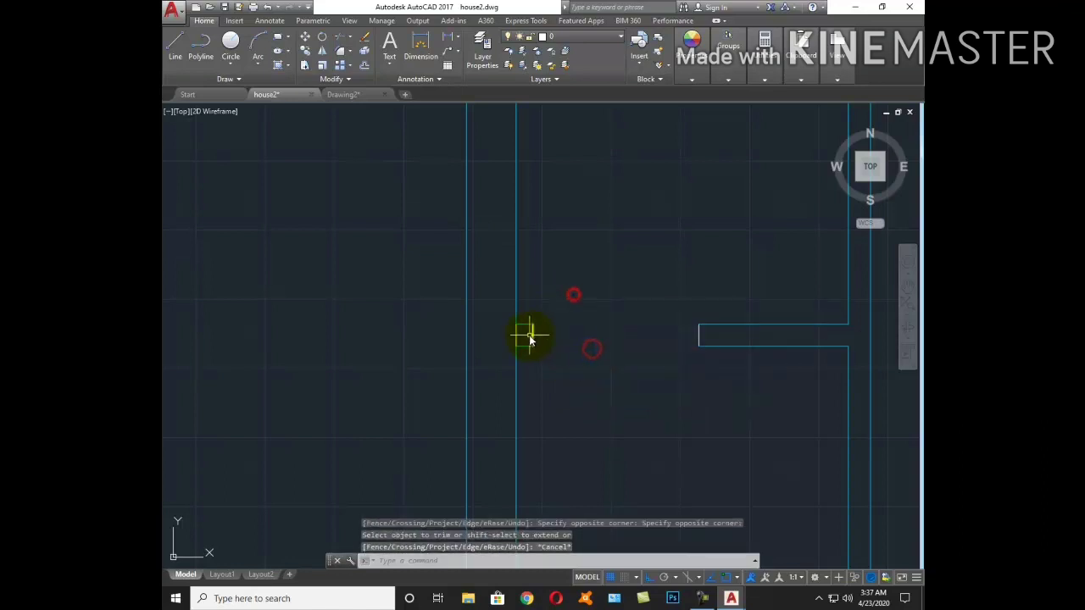
left_click(517, 336)
type("e")
key("Return")
key("Escape")
Give the second doorway's cap lines the wall line's properties
type("ma")
key("Return")
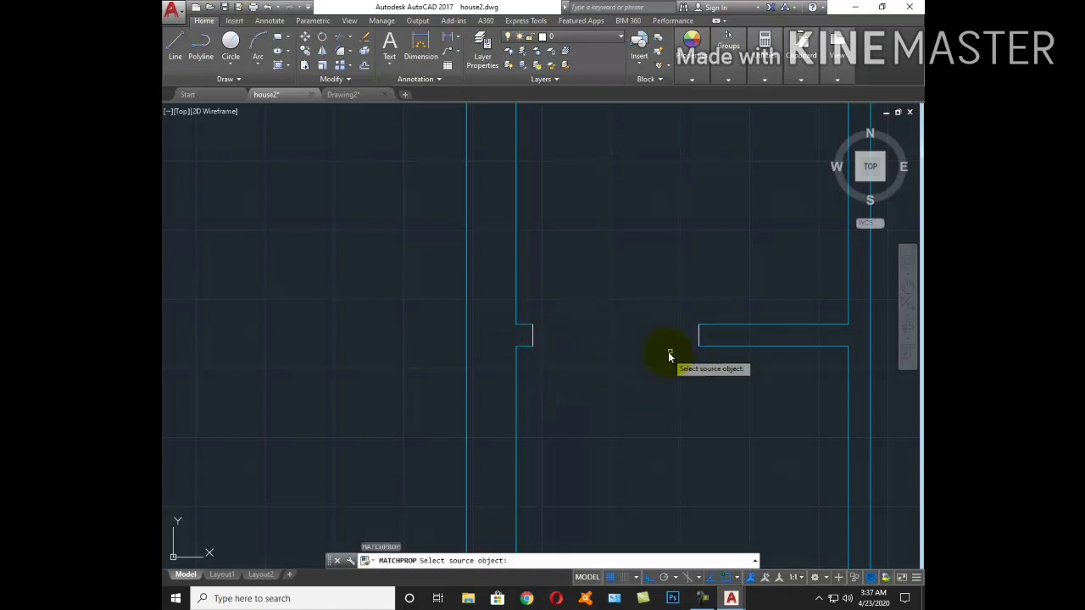
left_click(721, 348)
left_click(720, 347)
left_click(404, 266)
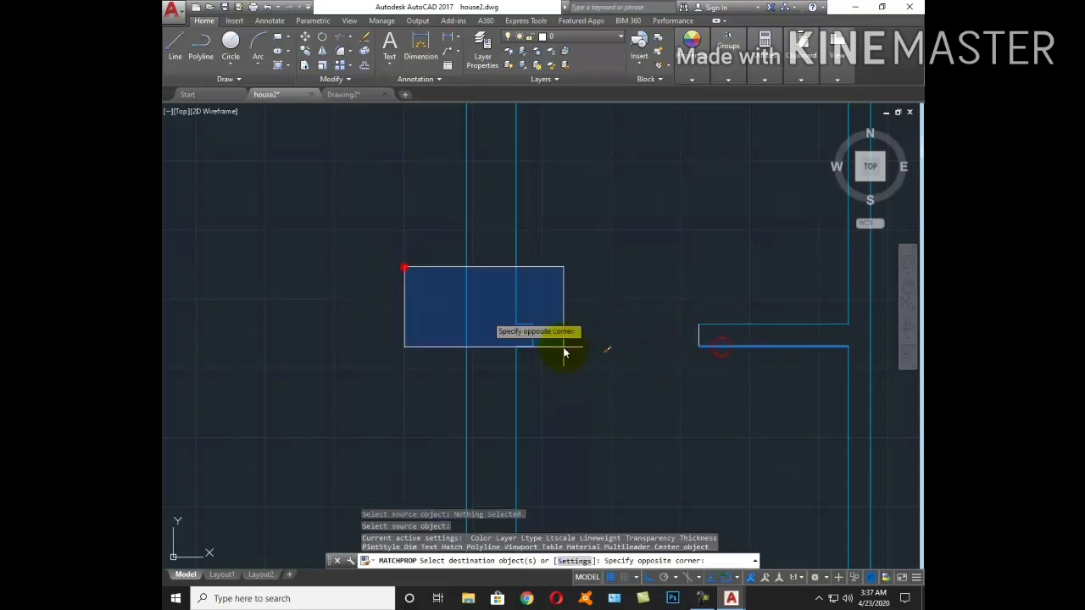
left_click(763, 411)
key("Escape")
Pan and zoom to the third wall corner
scroll(610, 354, "down", 3)
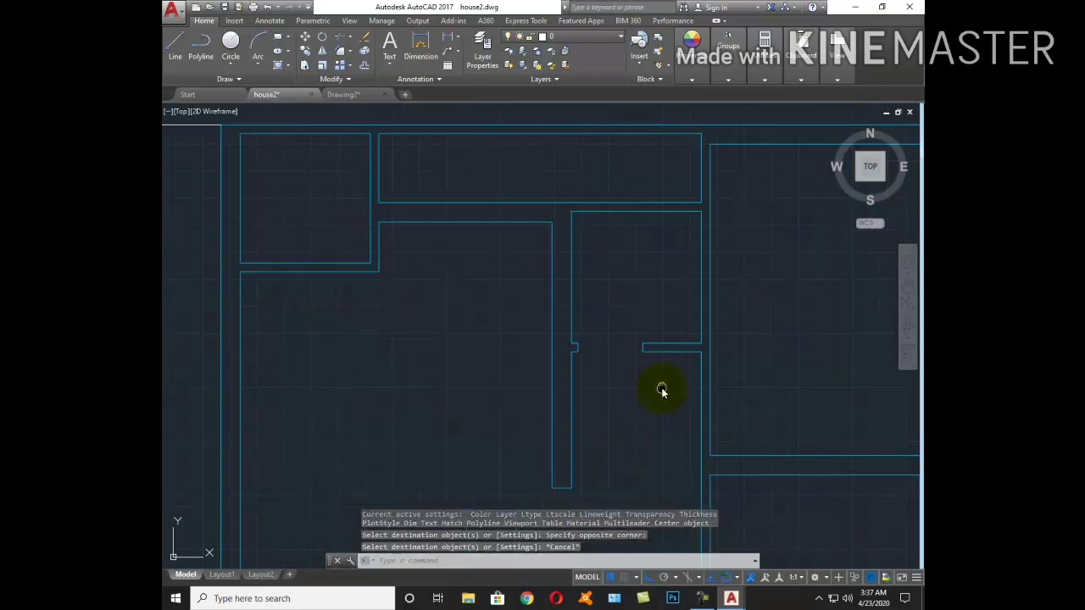
middle_click_drag(662, 389, 482, 325)
key("l")
key("Return")
scroll(481, 326, "up", 3)
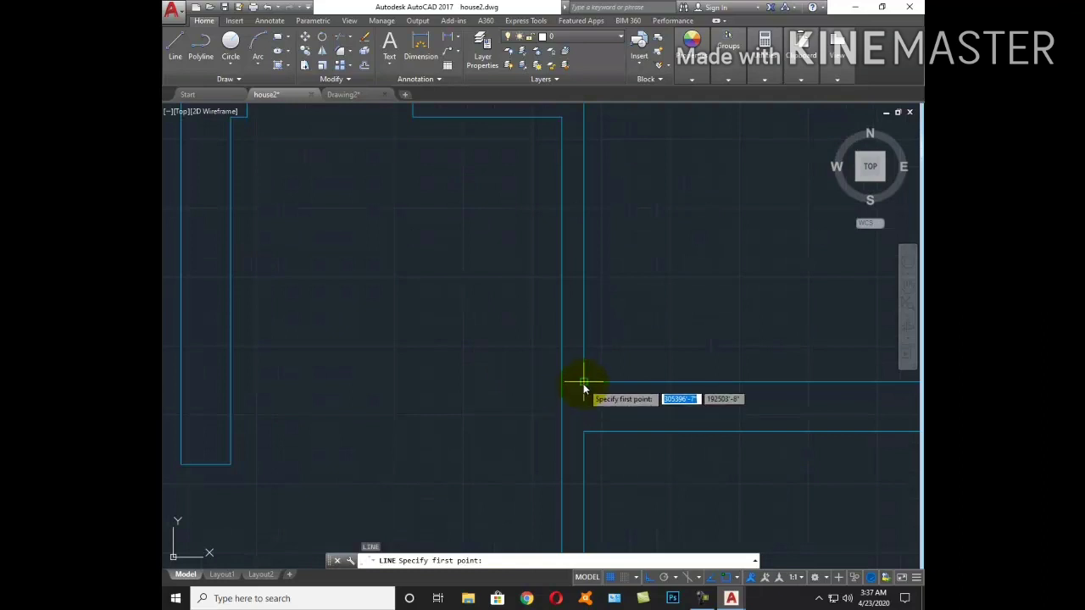
left_click(562, 383)
key("Escape")
Offset the wall end segment 3" to place the cap lines for the third opening
key("Return")
type("3")
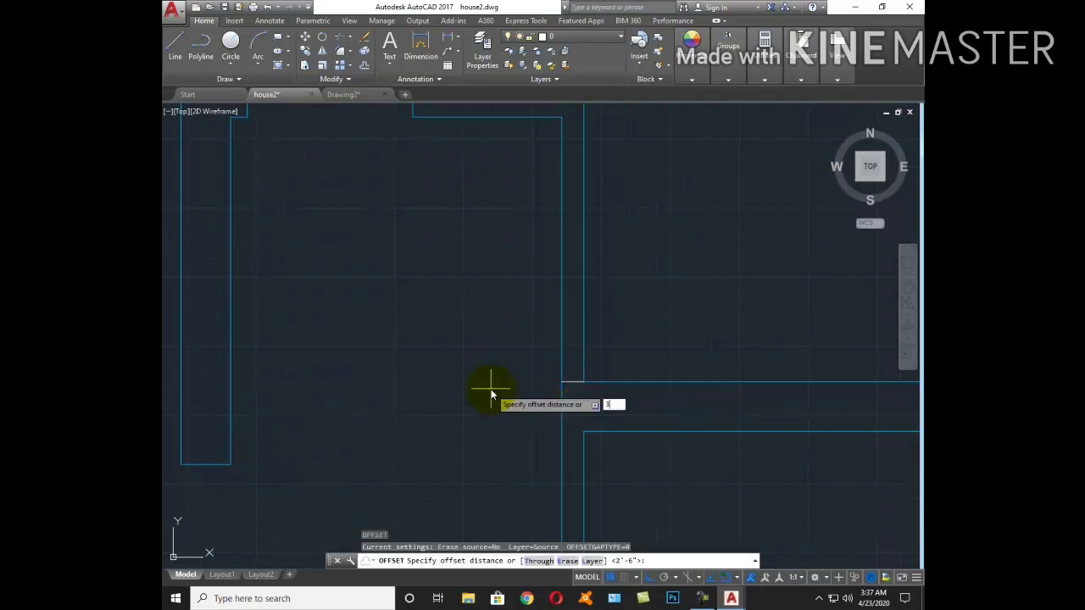
key("Return")
left_click(569, 382)
left_click(573, 347)
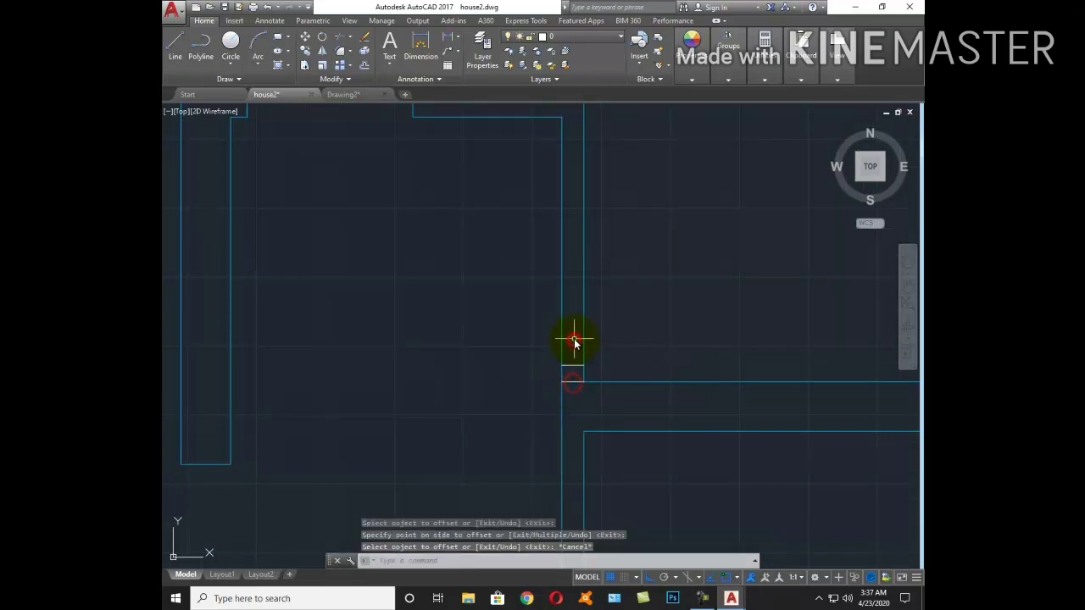
key("Return")
key("Return")
type("3")
key("Return")
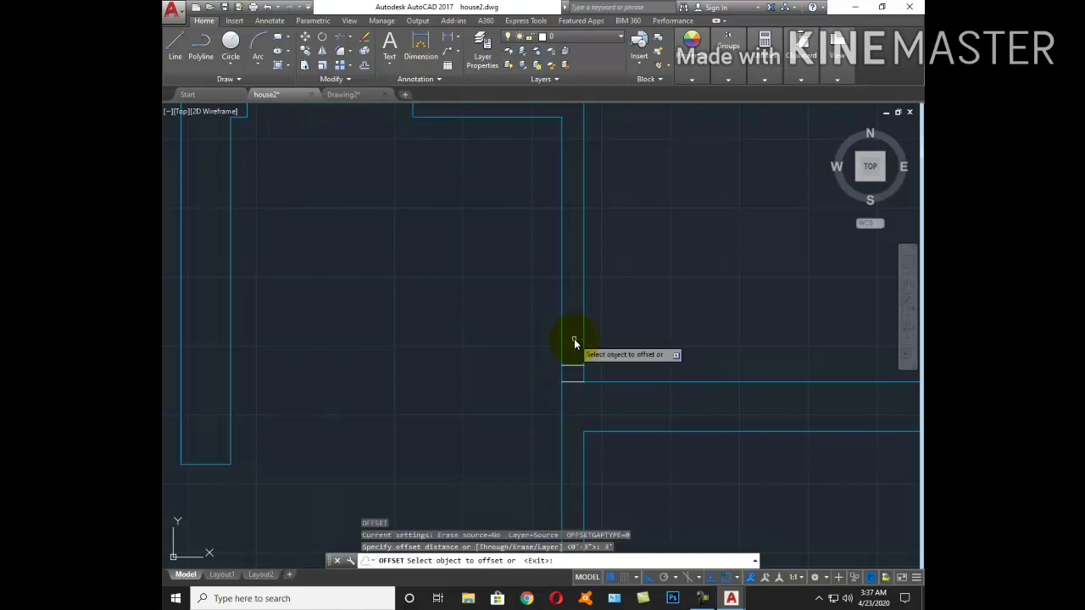
key("Return")
Trim the wall between the caps and erase the leftover short line
type("tr")
key("Return")
key("Return")
left_click_drag(501, 232, 612, 316)
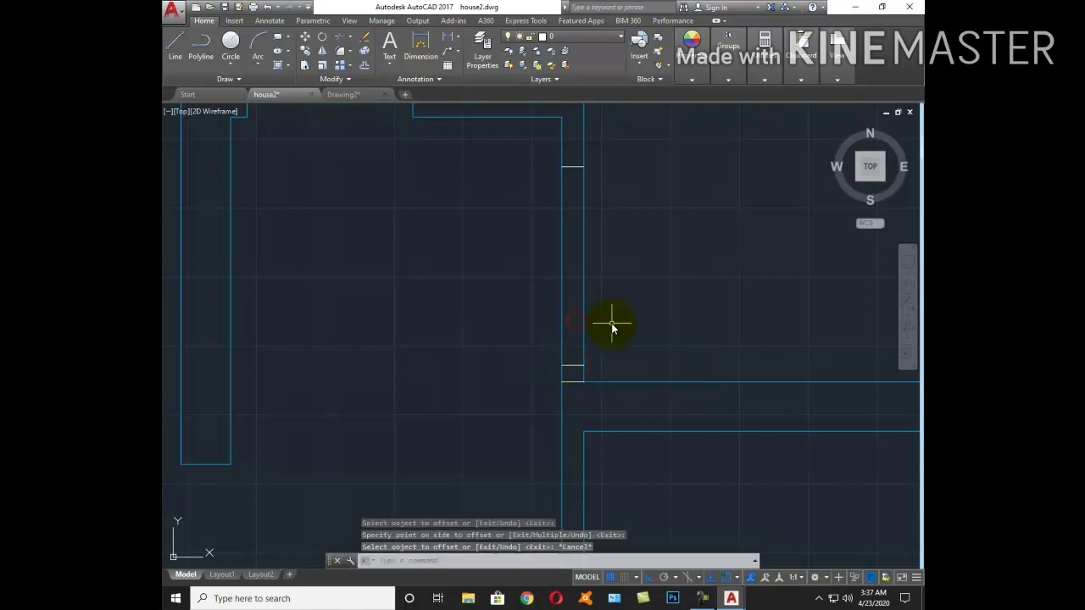
key("Escape")
left_click(572, 382)
type("e")
key("Return")
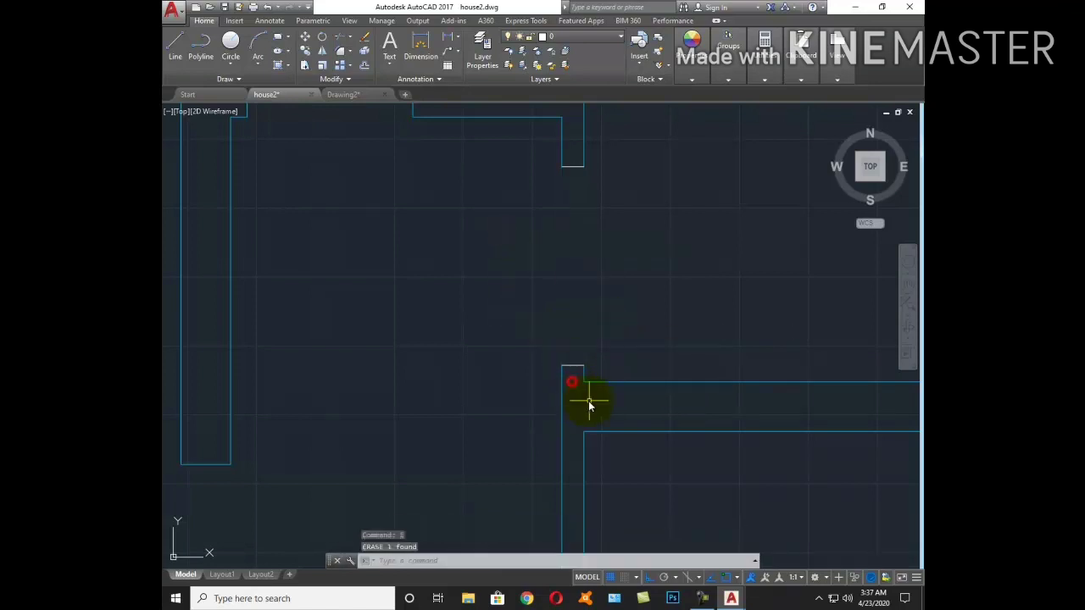
Match the third opening's cap lines to the horizontal wall line's properties
type("ma")
key("Return")
left_click(601, 382)
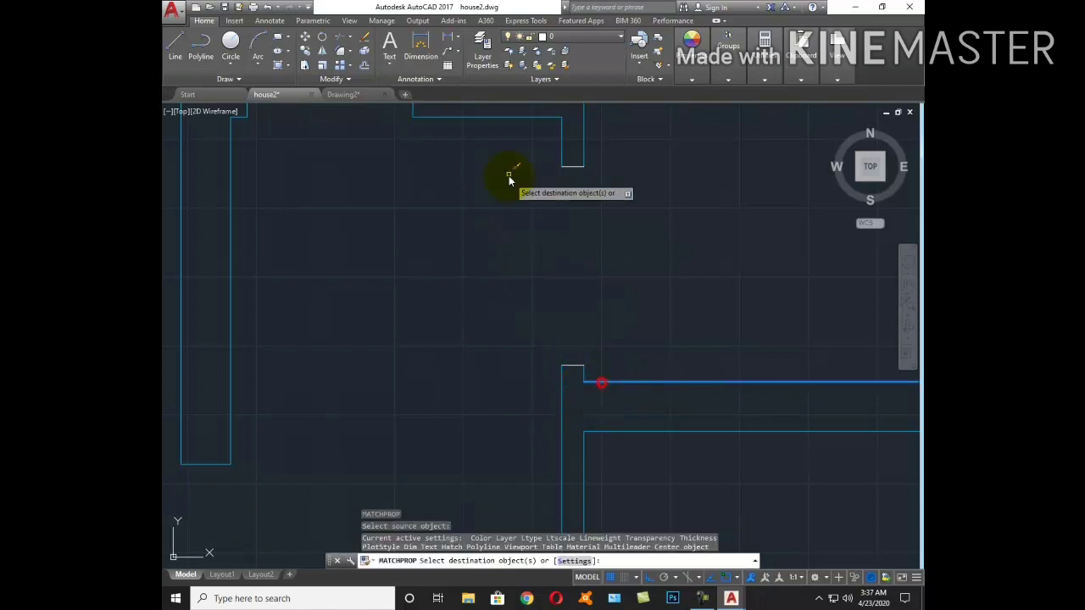
left_click(502, 153)
left_click(653, 370)
key("Escape")
scroll(601, 375, "down", 2)
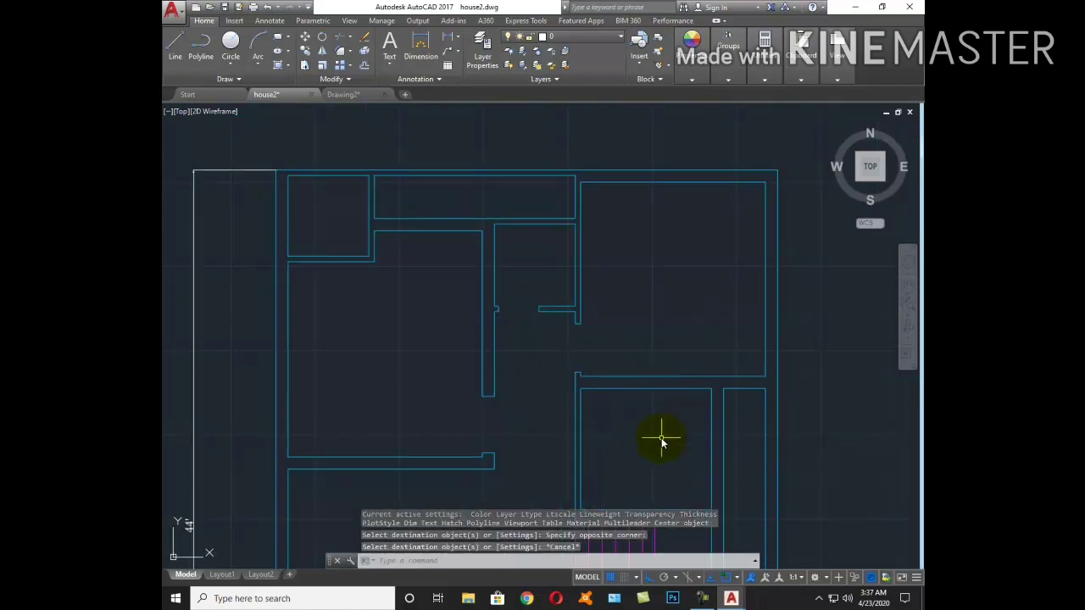
Erase a stray line near the stair room's left wall using a crossing selection
type("o")
key("Return")
type("6'")
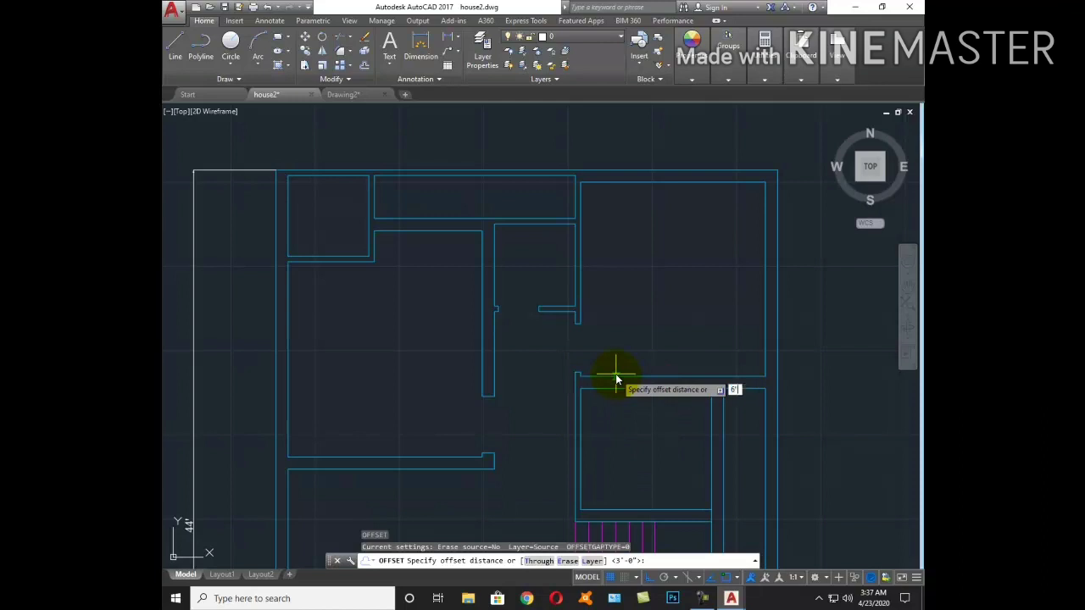
key("Return")
scroll(598, 359, "up", 4)
left_click(587, 280)
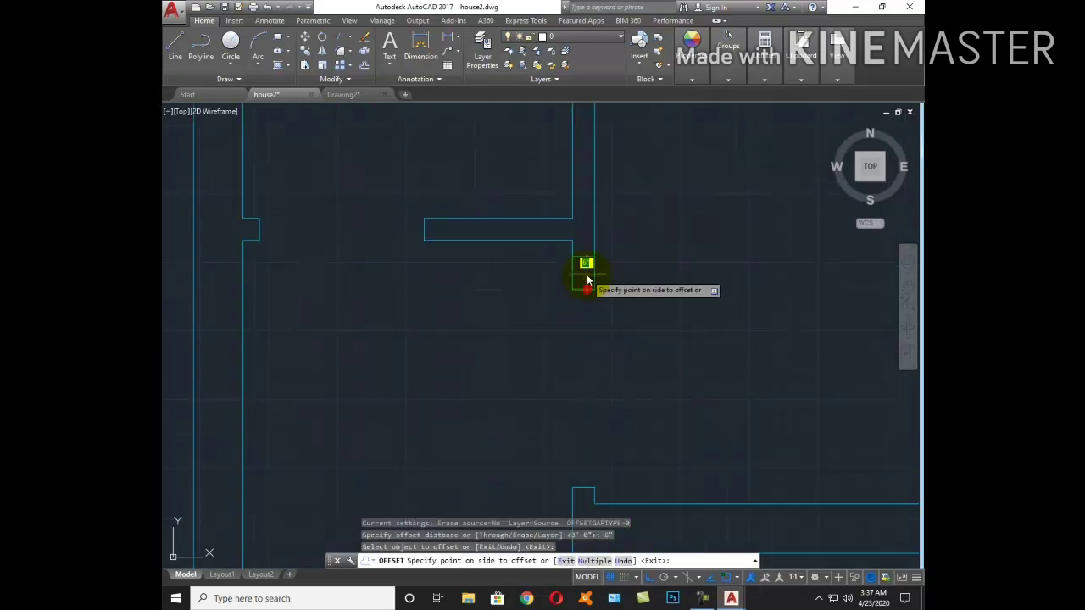
key("Escape")
left_click(617, 294)
left_click(530, 262)
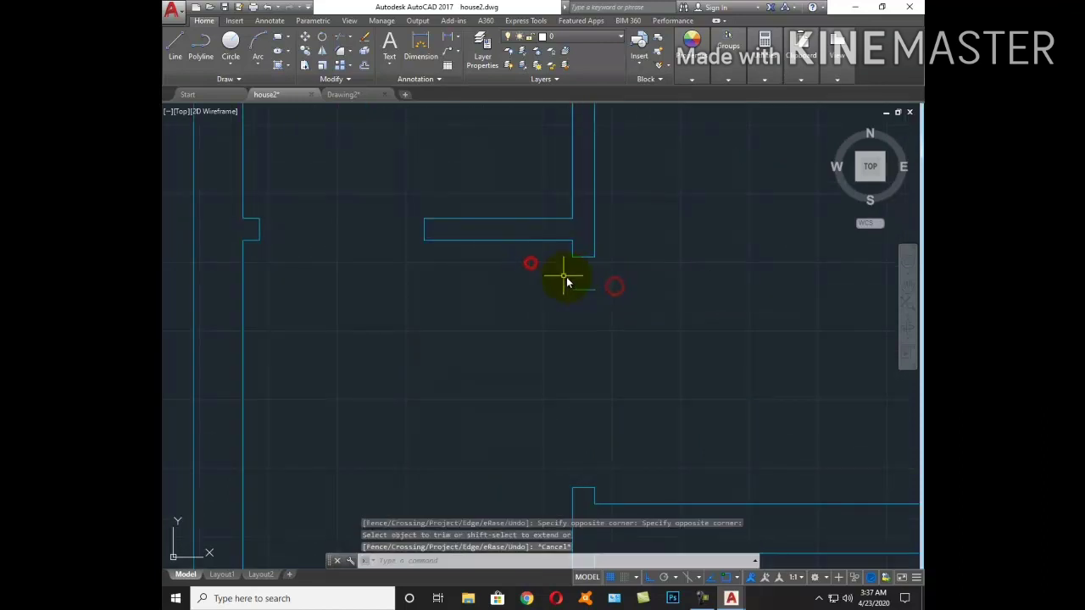
type("e")
key("Return")
key("Escape")
scroll(658, 354, "down", 3)
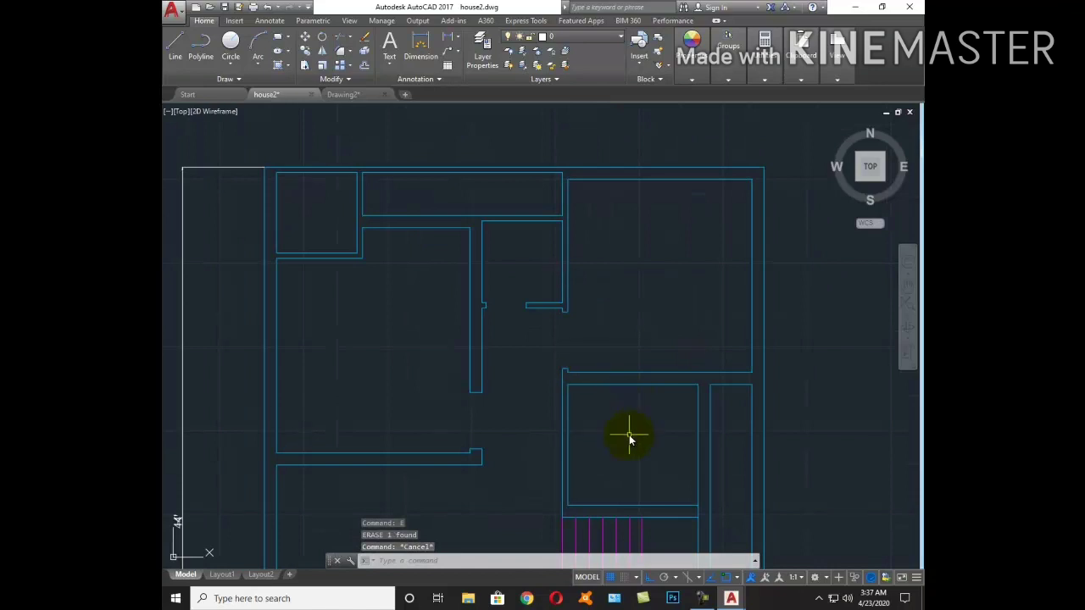
Measure the wall gap between two corners of the stair room wall
type("li")
key("Return")
scroll(565, 358, "up", 3)
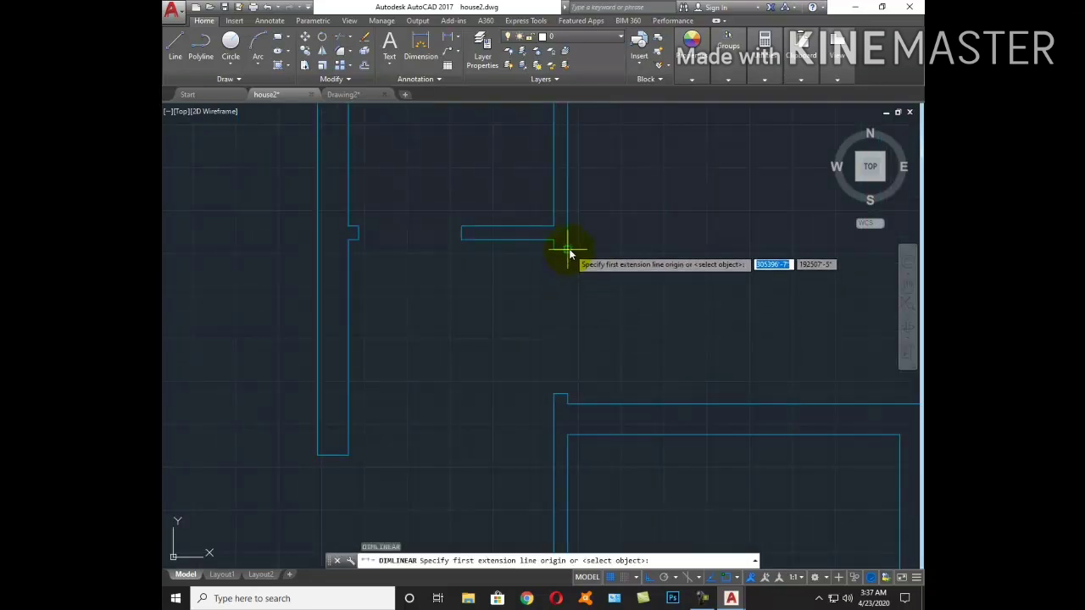
left_click(567, 249)
left_click(564, 395)
key("Escape")
middle_click_drag(605, 375, 581, 249)
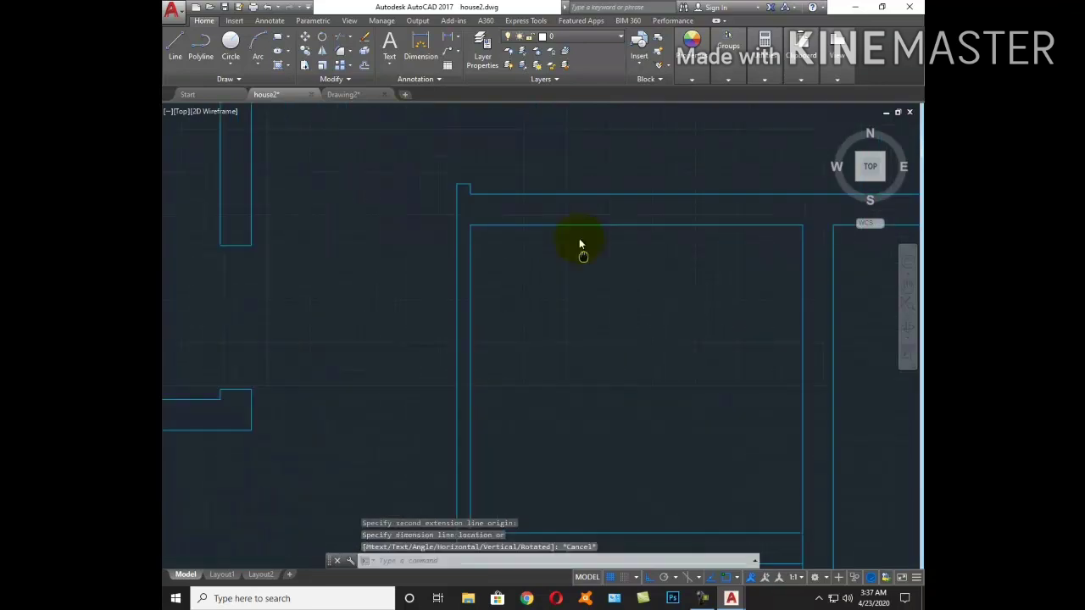
scroll(560, 243, "down", 2)
Offset a wall line to create the first cap of the doorway
type("l")
key("Return")
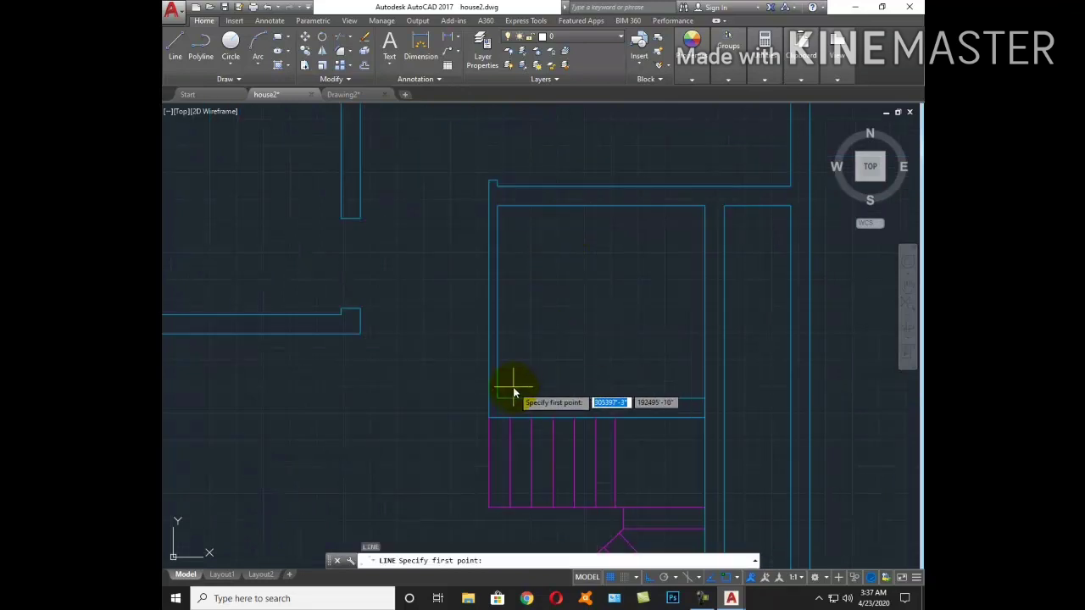
scroll(499, 412, "up", 4)
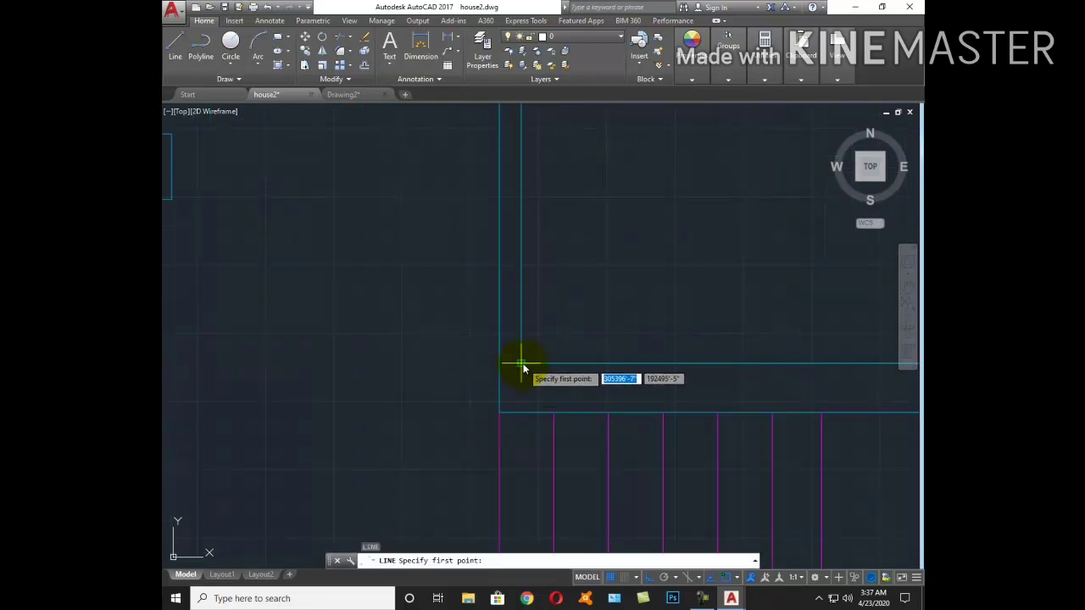
left_click(497, 364)
key("Escape")
type("o")
key("Return")
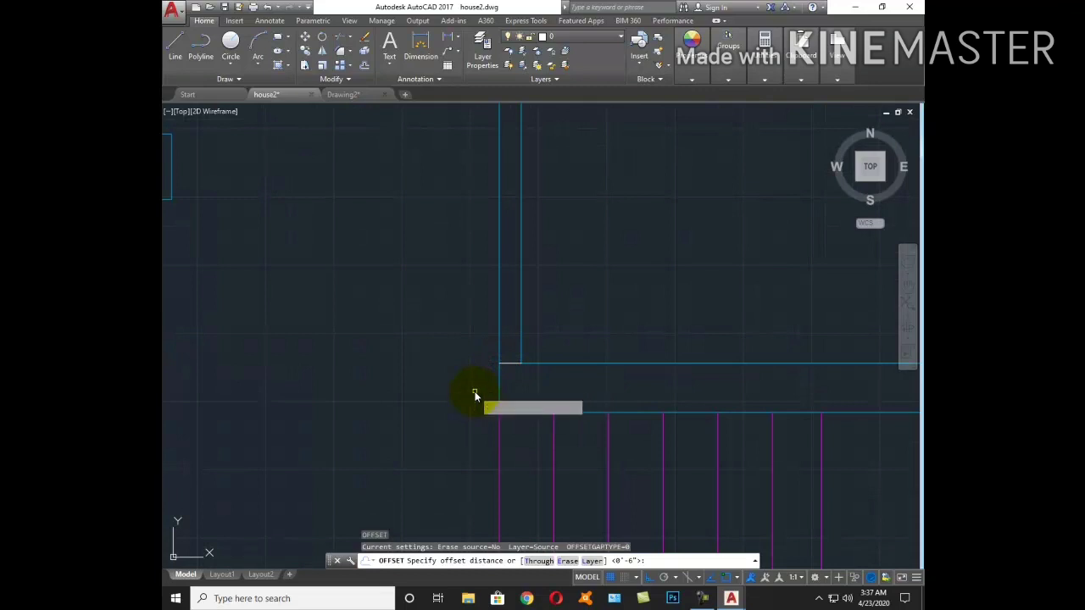
key("Return")
left_click(507, 364)
left_click(524, 352)
key("Escape")
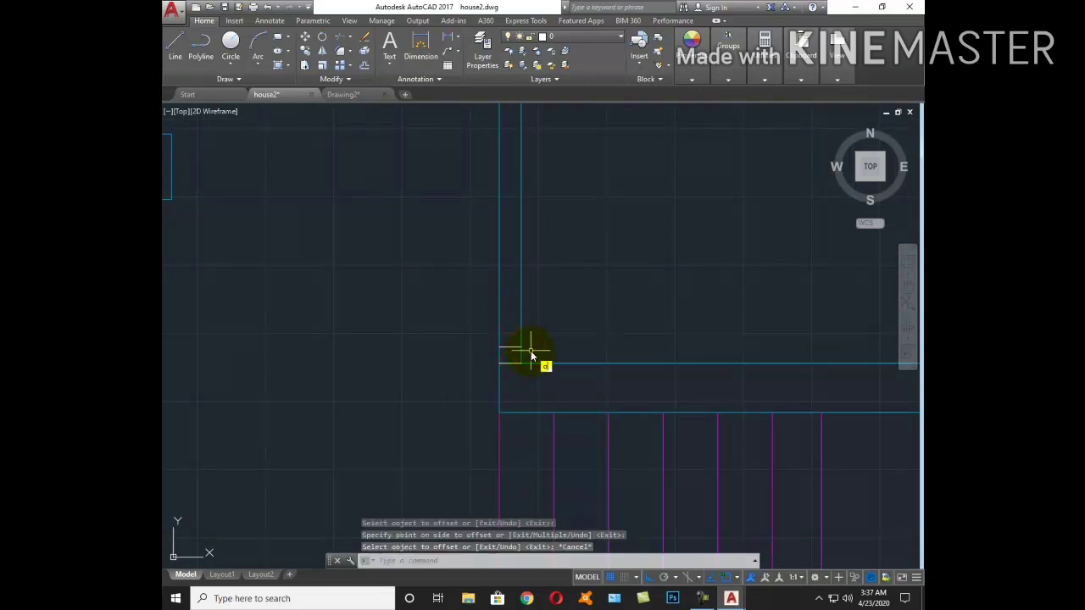
Offset the cap line 3 inches upward to form the second cap
key("Return")
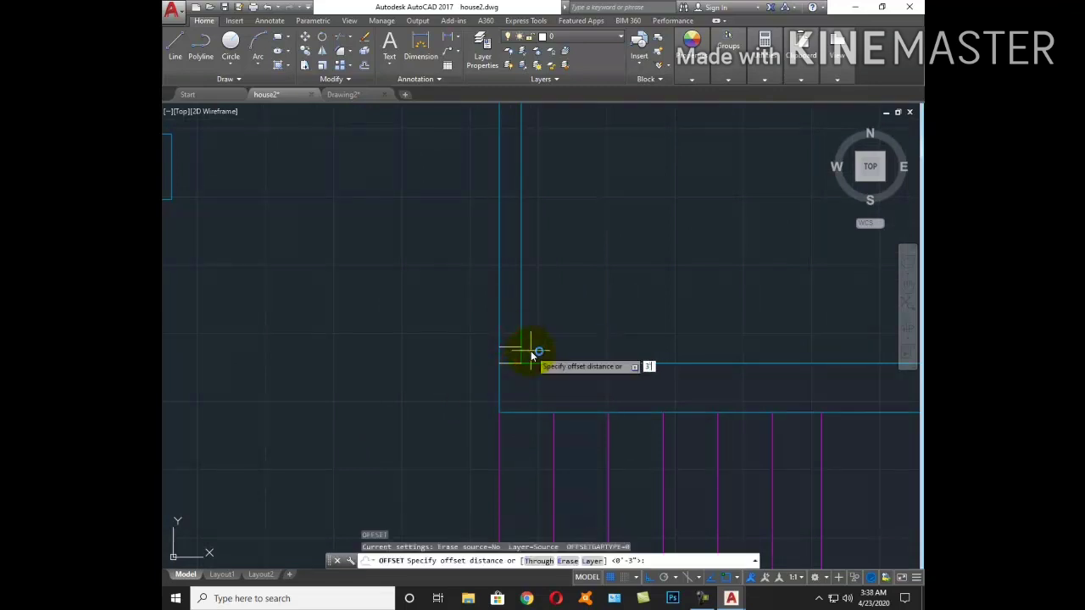
key("Return")
left_click(511, 347)
left_click(557, 302)
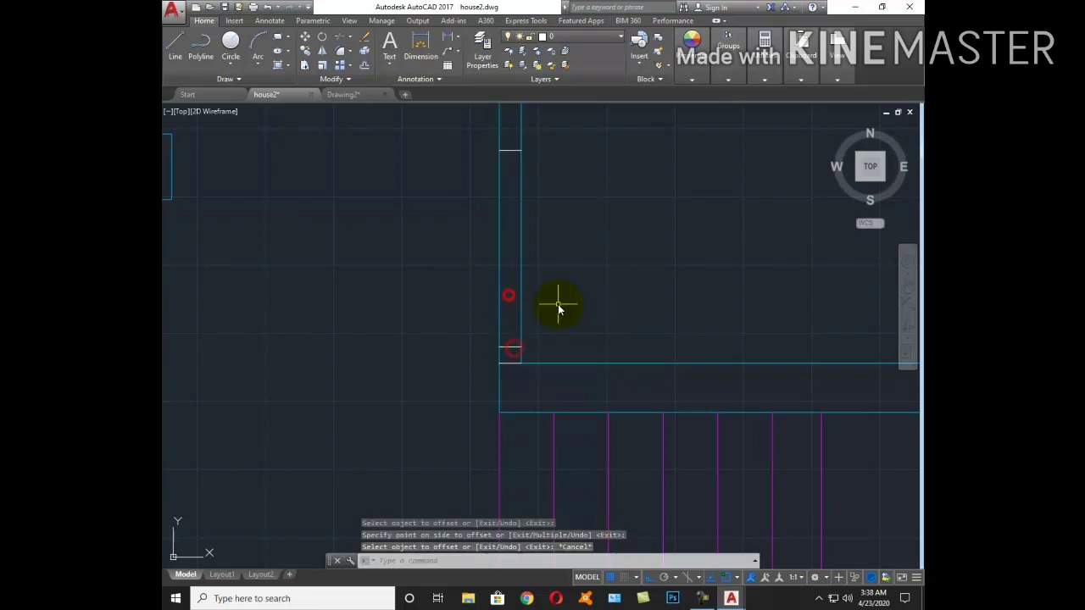
scroll(556, 303, "down", 3)
key("Escape")
Trim the wall lines between the two caps to open the doorway
type("tr")
key("Return")
key("Return")
left_click(518, 289)
key("Escape")
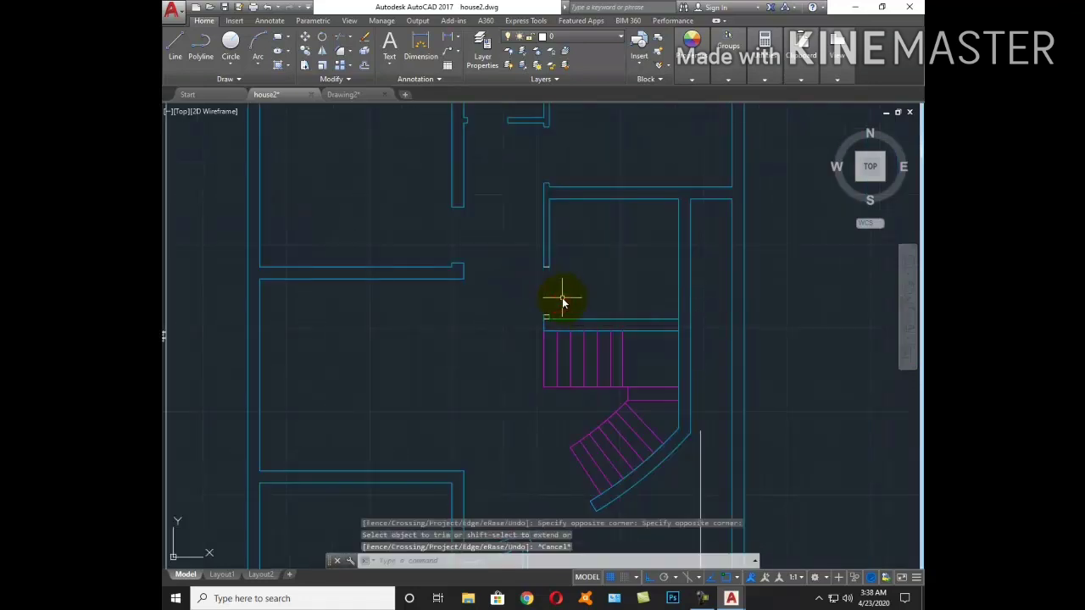
Match the new cap lines to the wall line's properties with MATCHPROP
type("ma")
key("Return")
left_click(549, 257)
left_click(528, 262)
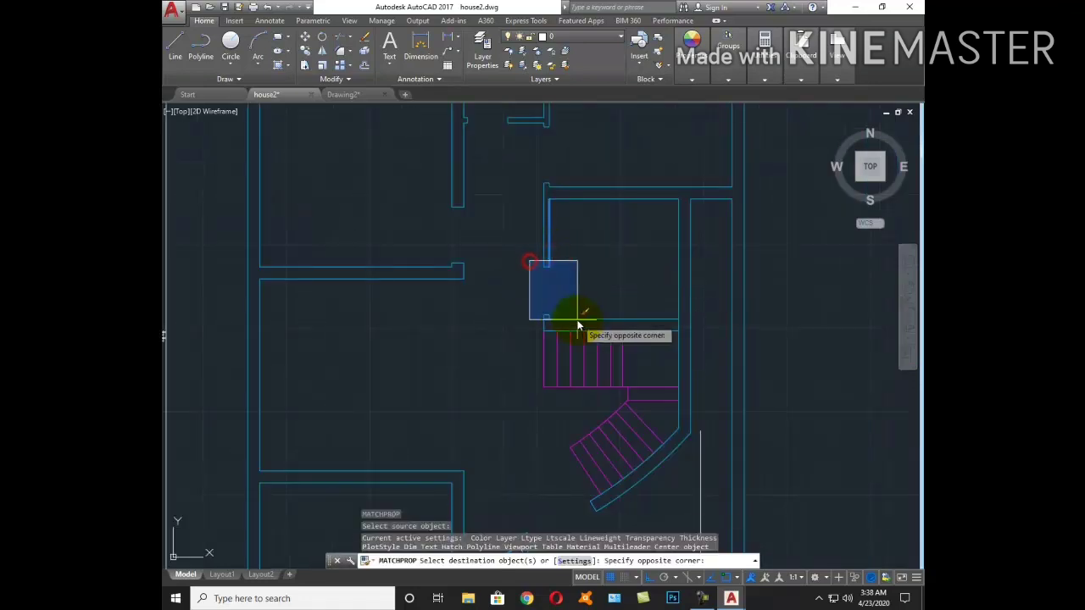
left_click(578, 322)
key("Escape")
Erase the stray short line left at the opening
scroll(547, 305, "up", 5)
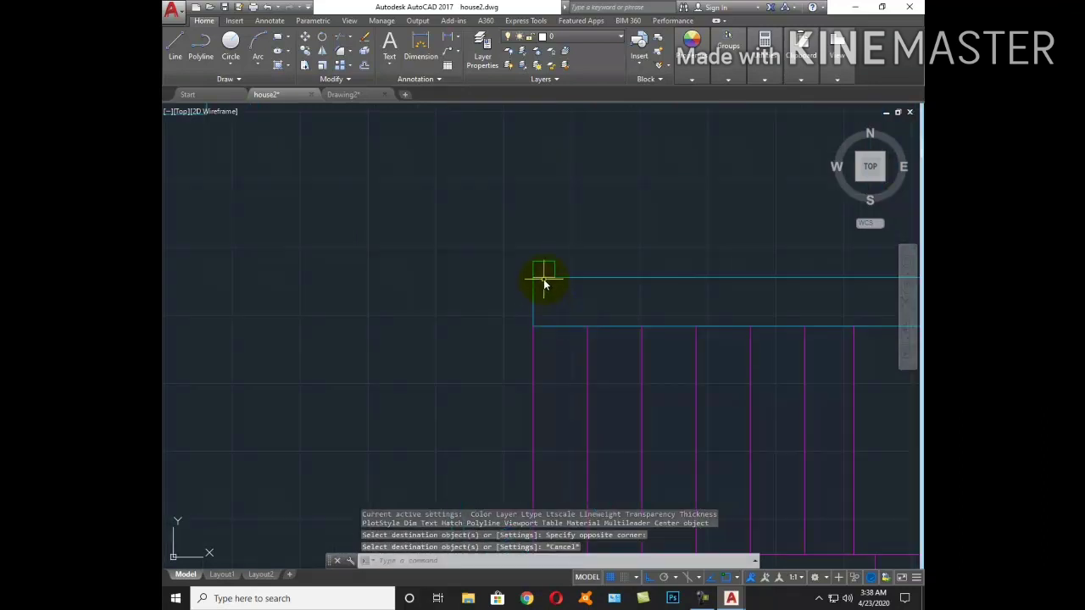
left_click(544, 279)
type("e")
key("Return")
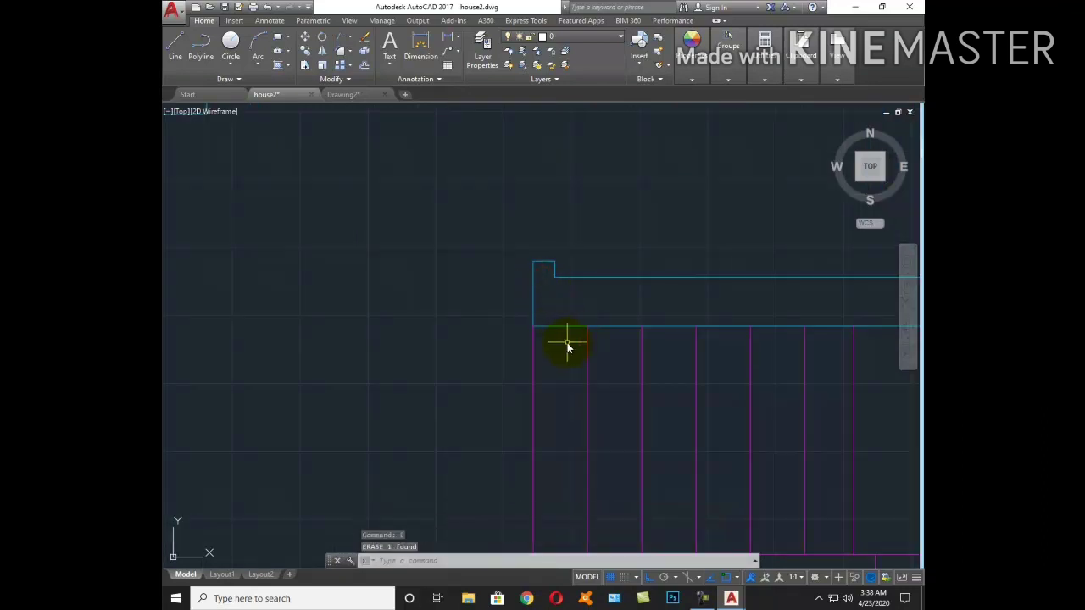
scroll(567, 346, "down", 5)
Draw a short line across the wall at the notch above the angled-bay room
mouse_move(560, 431)
middle_mouse_down()
mouse_move(630, 356)
mouse_move(644, 301)
middle_mouse_up()
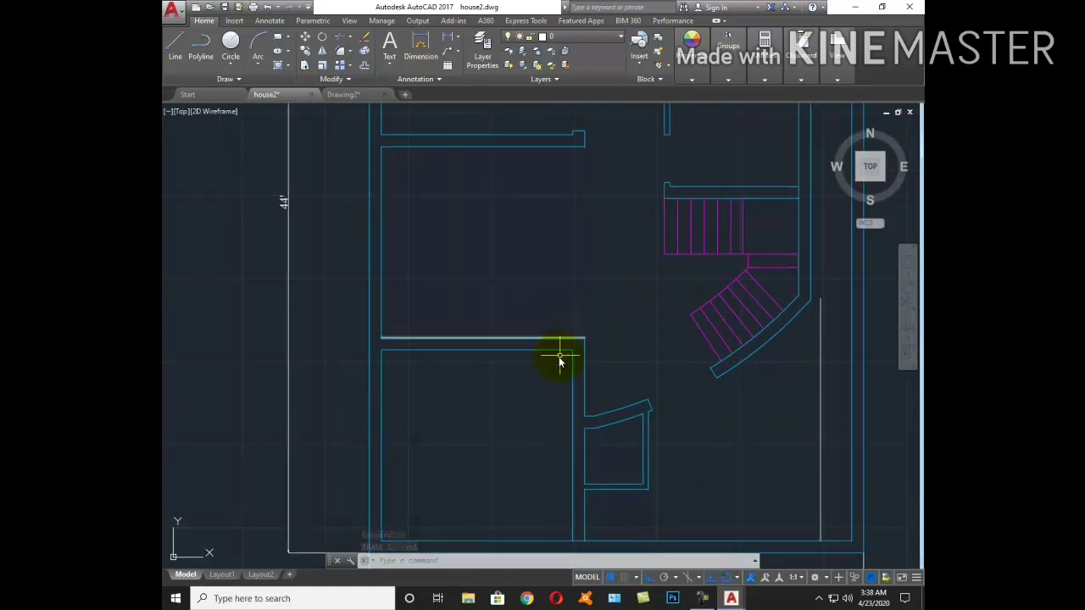
middle_click_drag(559, 362, 577, 291)
type("l")
key("Return")
scroll(606, 310, "up", 3)
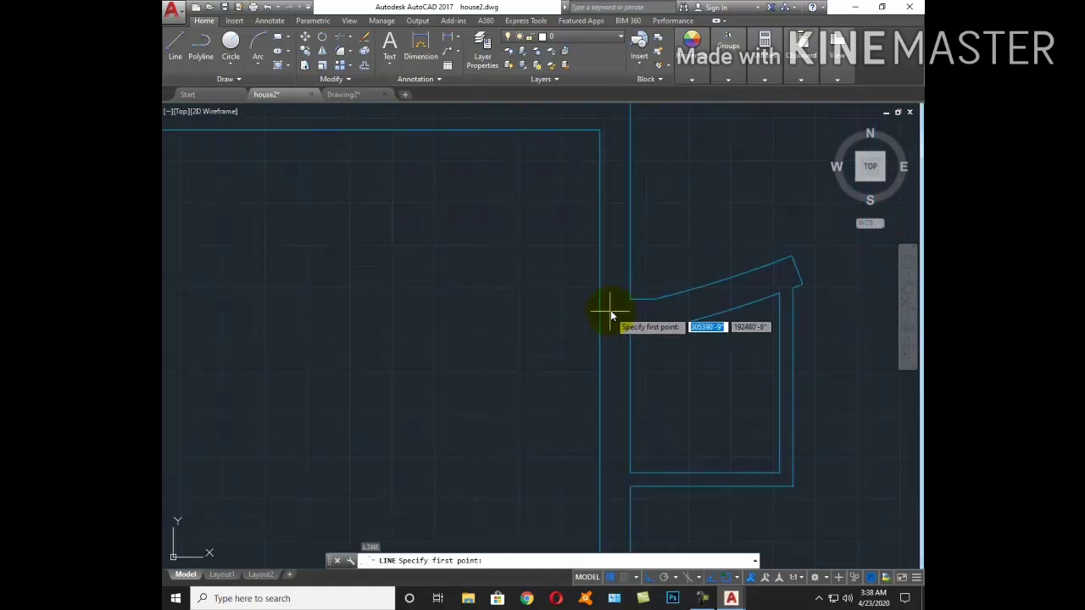
left_click(627, 300)
left_click(598, 298)
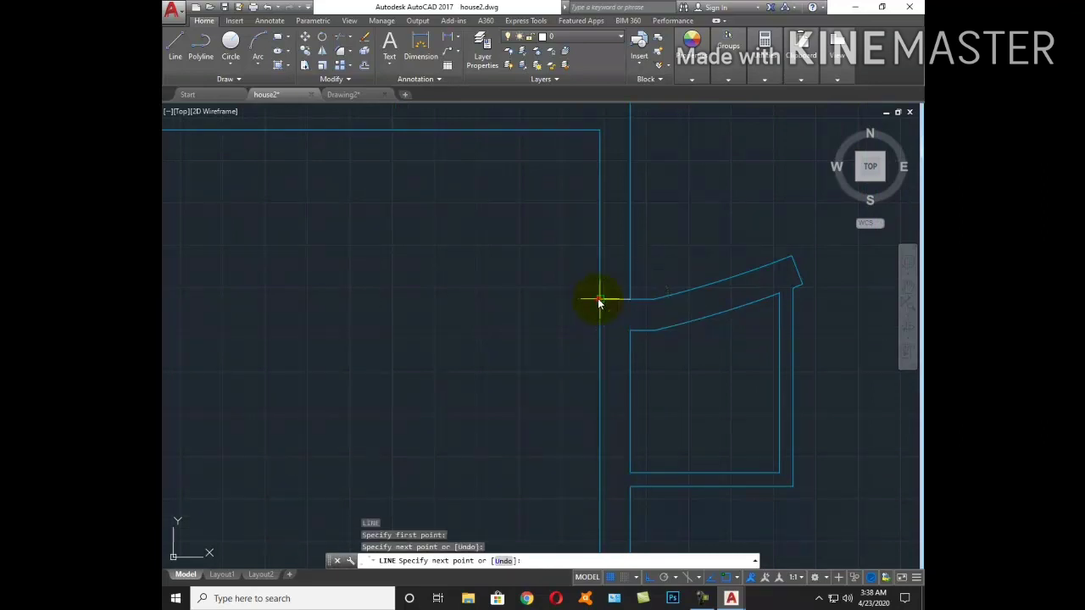
key("Return")
Offset the short line 3 up the wall to form the opposite cap
type("o")
key("Return")
key("Return")
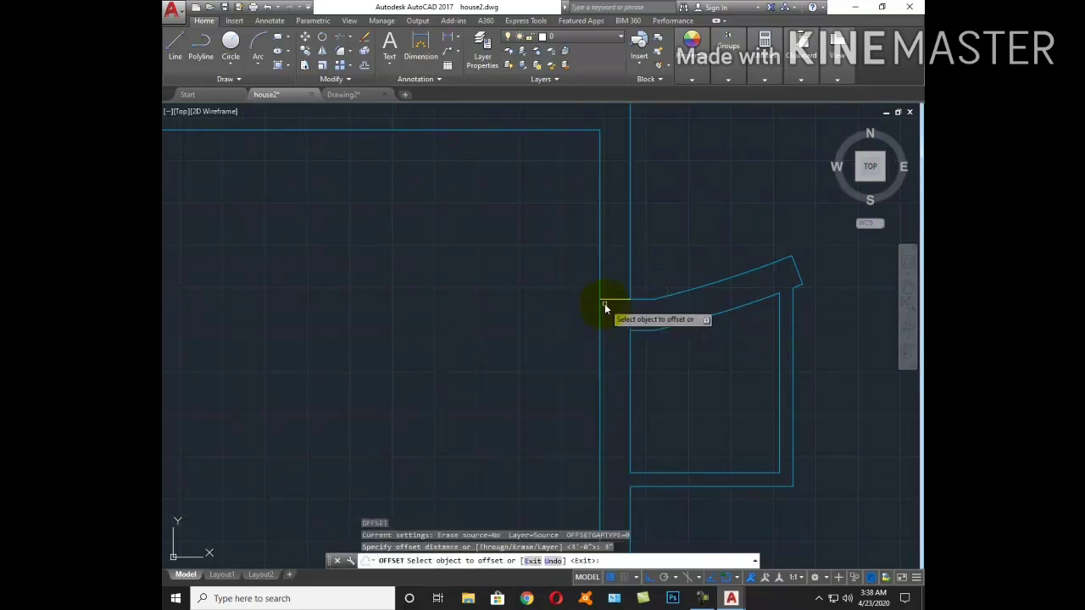
left_click(610, 299)
left_click(612, 256)
key("Escape")
key("Return")
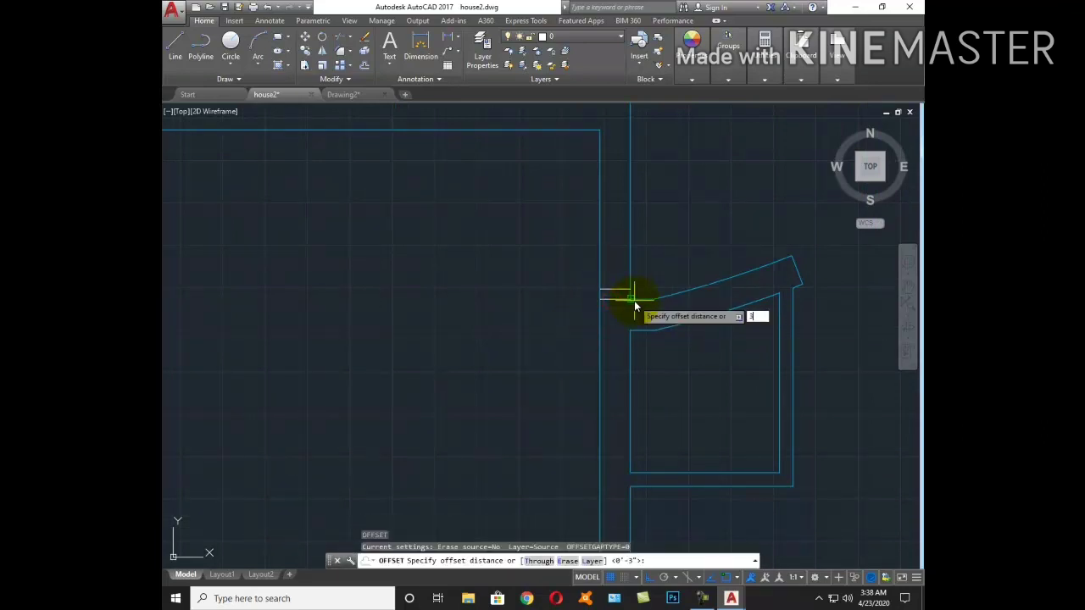
type("3")
key("Return")
left_click(613, 292)
left_click(617, 254)
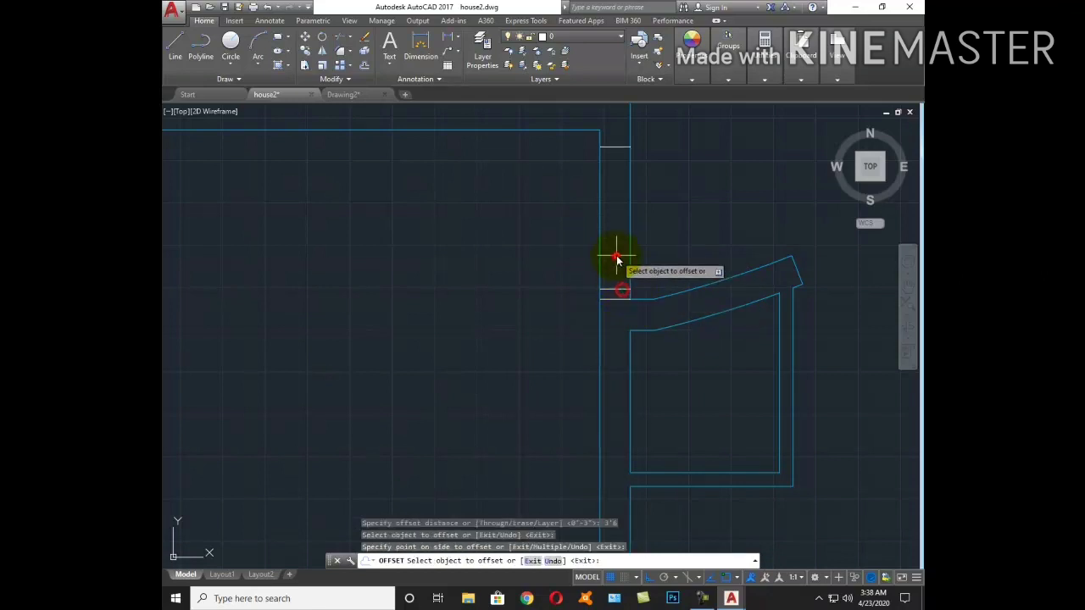
key("Return")
Trim the wall lines between the two caps with a crossing window
type("tr")
key("Return")
left_click(643, 249)
left_click(622, 244)
left_click(548, 207)
key("Escape")
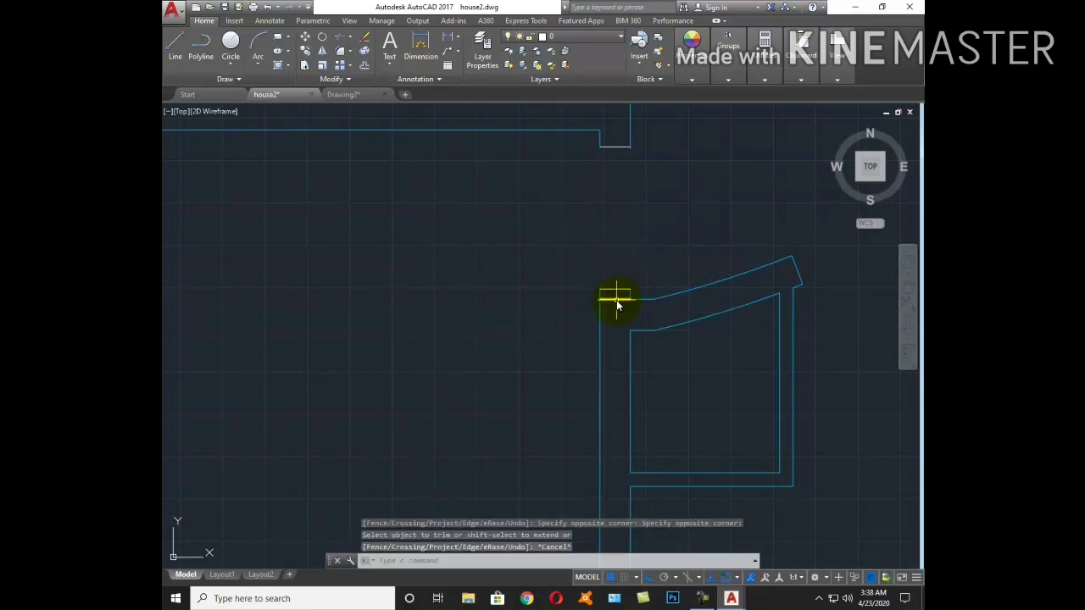
Erase the leftover short line at the doorway
left_click(616, 298)
type("e")
key("Return")
key("Escape")
Match the new cap lines to the top wall line's properties
type("a")
key("Return")
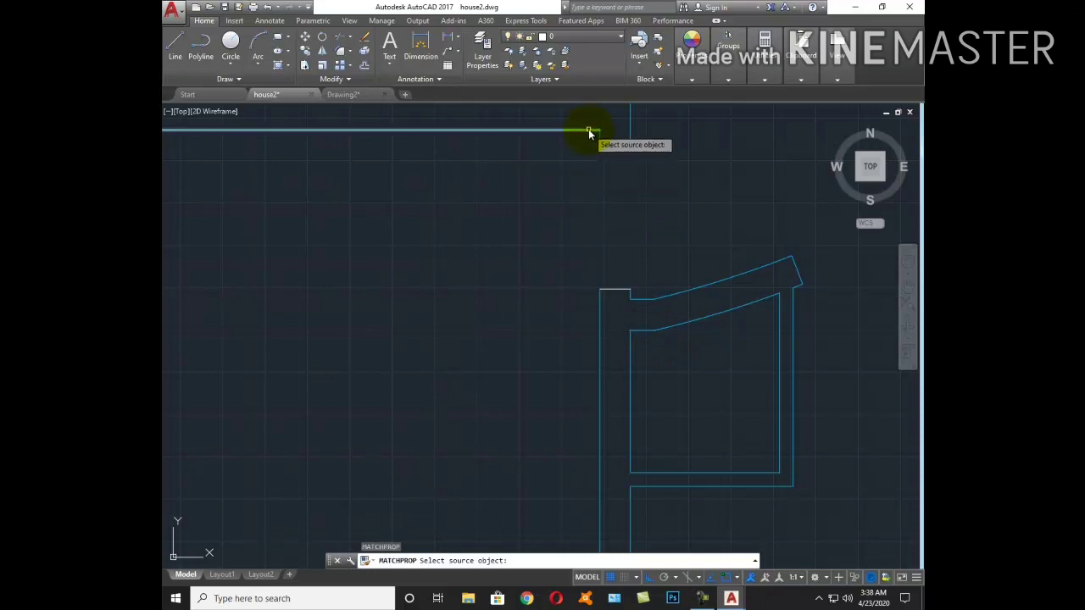
left_click(588, 129)
left_click(541, 113)
key("Escape")
scroll(651, 320, "down", 3)
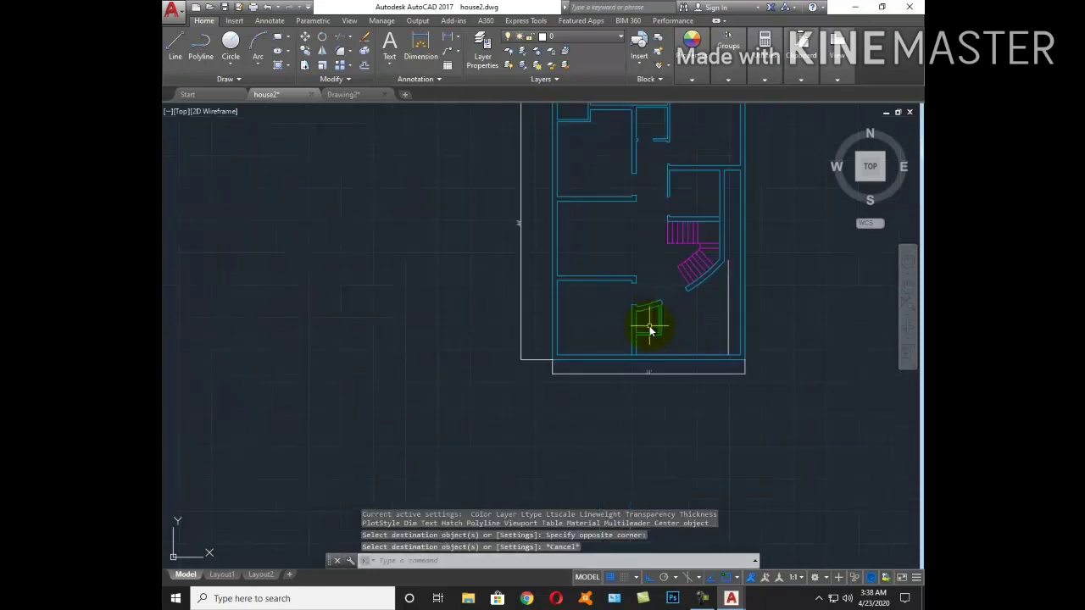
Draw a closing line across the wall end beside the small curved room
scroll(648, 331, "up", 3)
scroll(709, 363, "up", 2)
type("l")
key("Return")
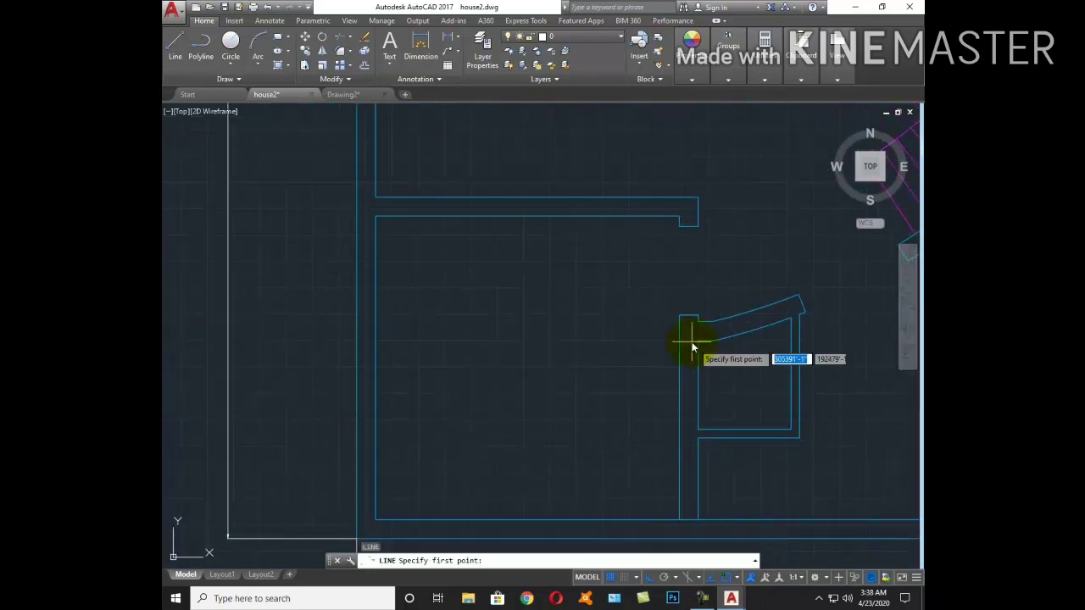
scroll(729, 353, "up", 2)
left_click(726, 350)
left_click(649, 349)
key("Escape")
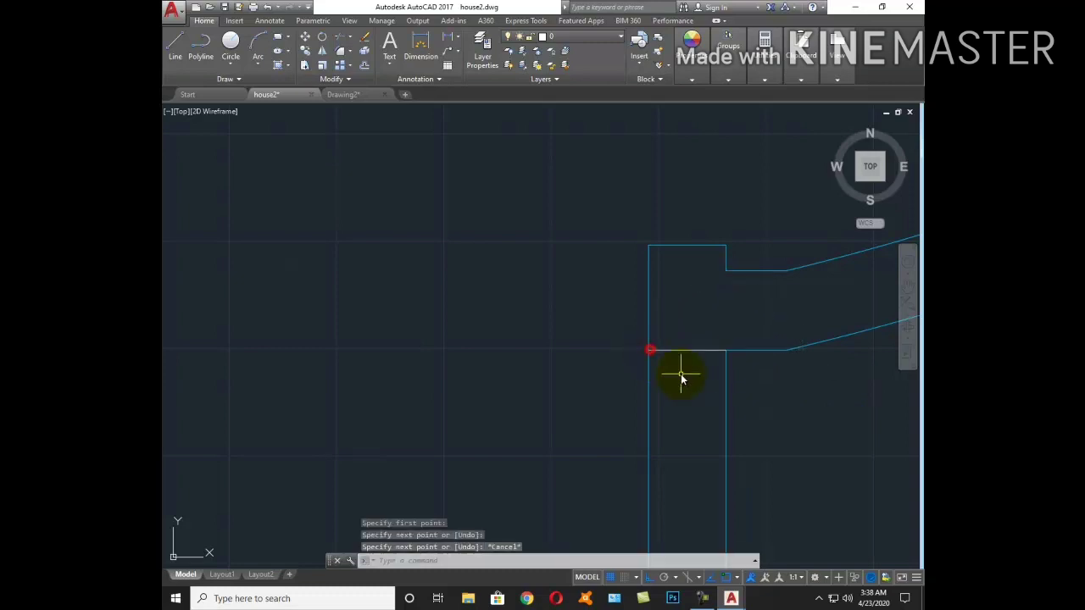
Offset the wall-end line 3 inches downward
key("Return")
type("3")
key("Return")
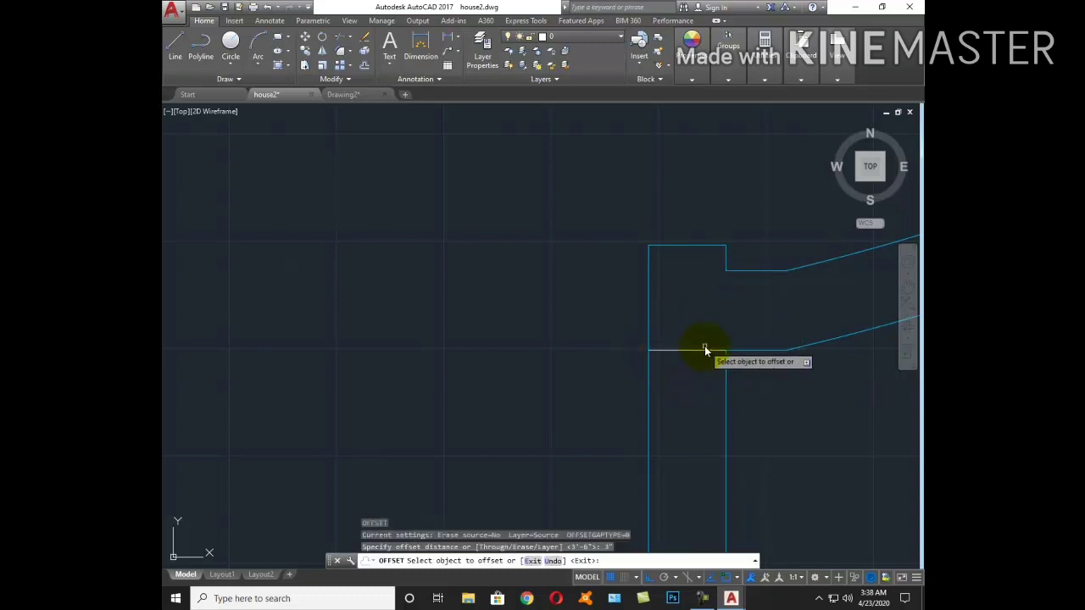
left_click(703, 349)
left_click(701, 368)
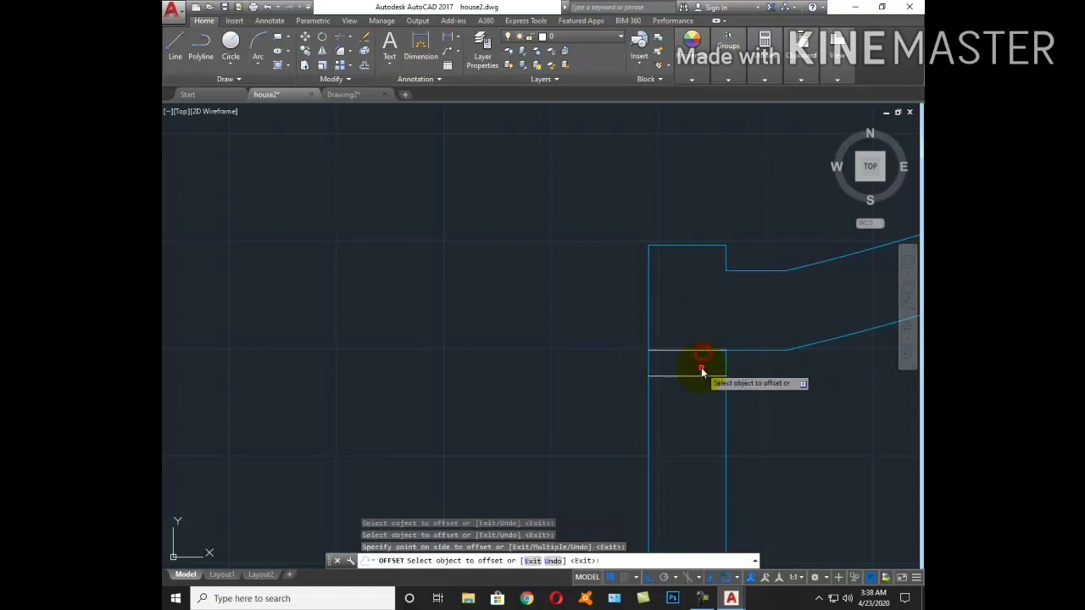
key("Escape")
Offset the lower line 2'6" further down for the door width
middle_click_drag(667, 405, 614, 357)
key("Return")
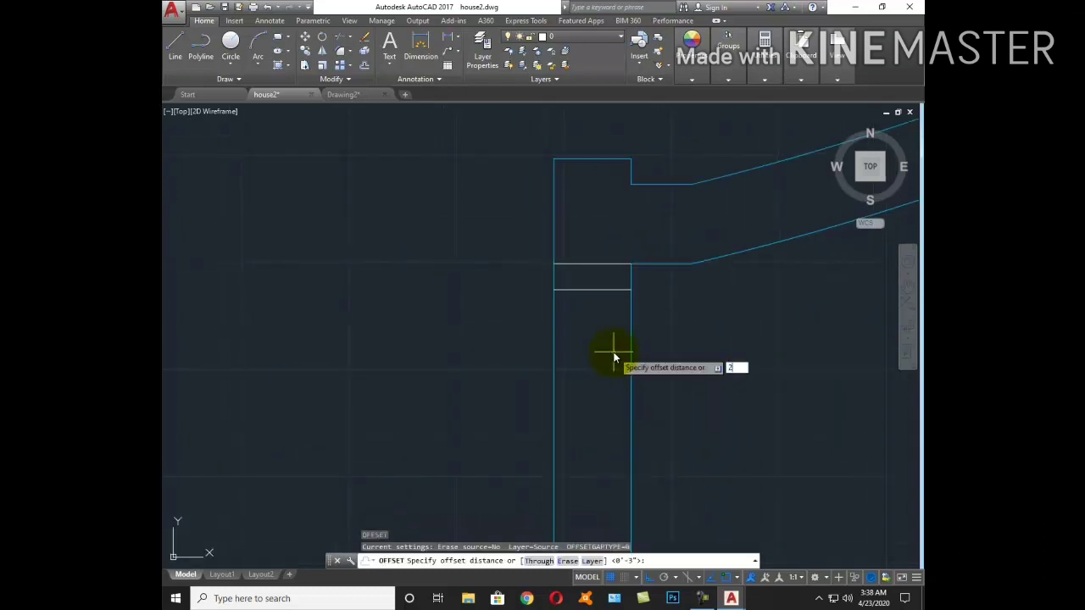
type("'6")
key("Return")
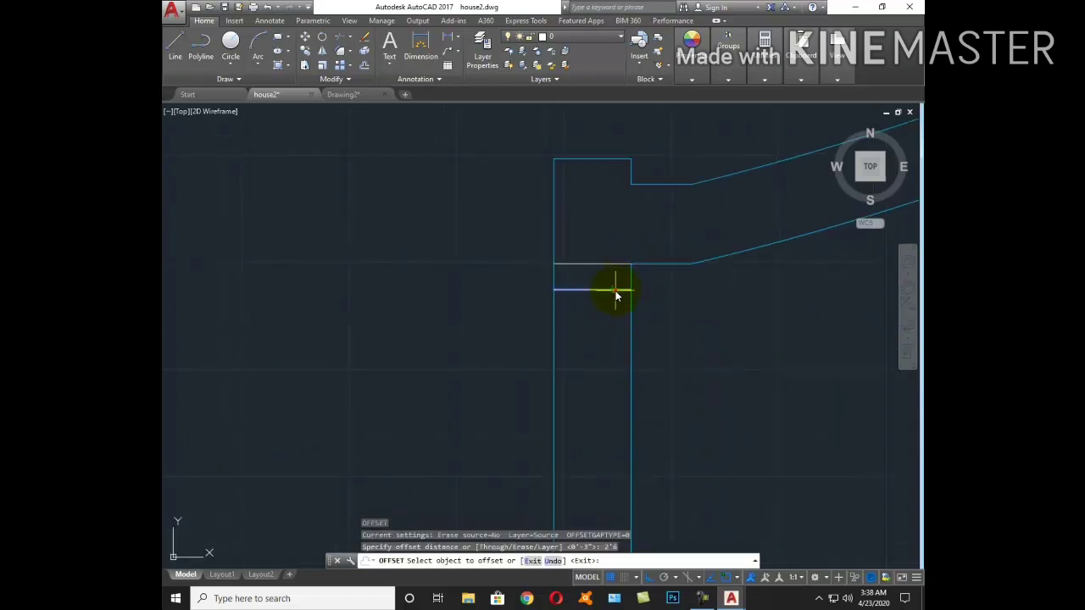
left_click(616, 293)
left_click(637, 320)
key("Escape")
Trim the wall segment between the two lines to open the doorway
scroll(653, 339, "down", 4)
key("Return")
left_click(661, 360)
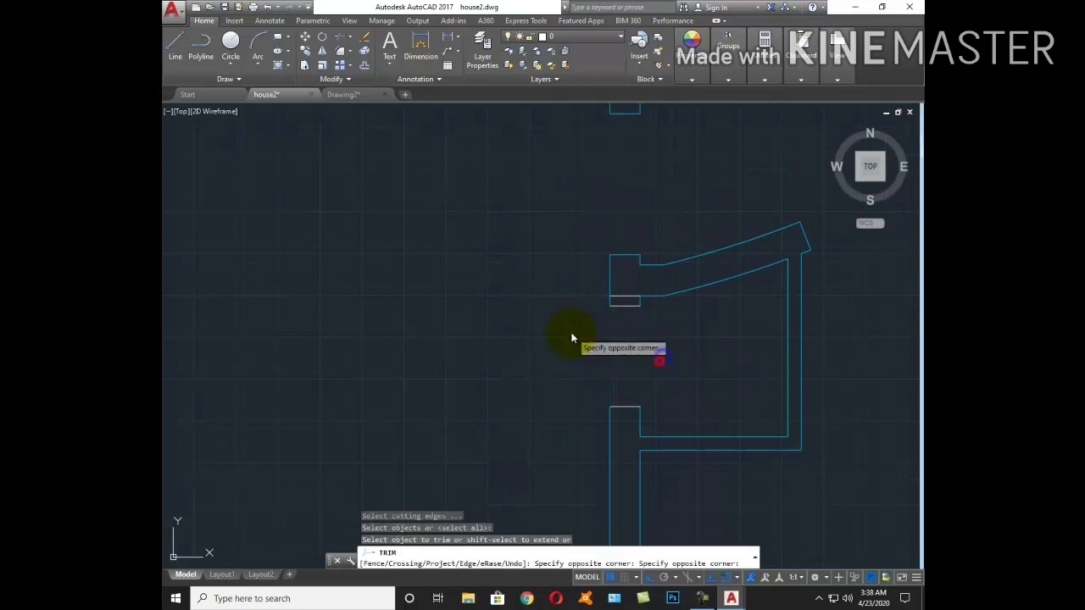
left_click(570, 333)
key("Escape")
key("Escape")
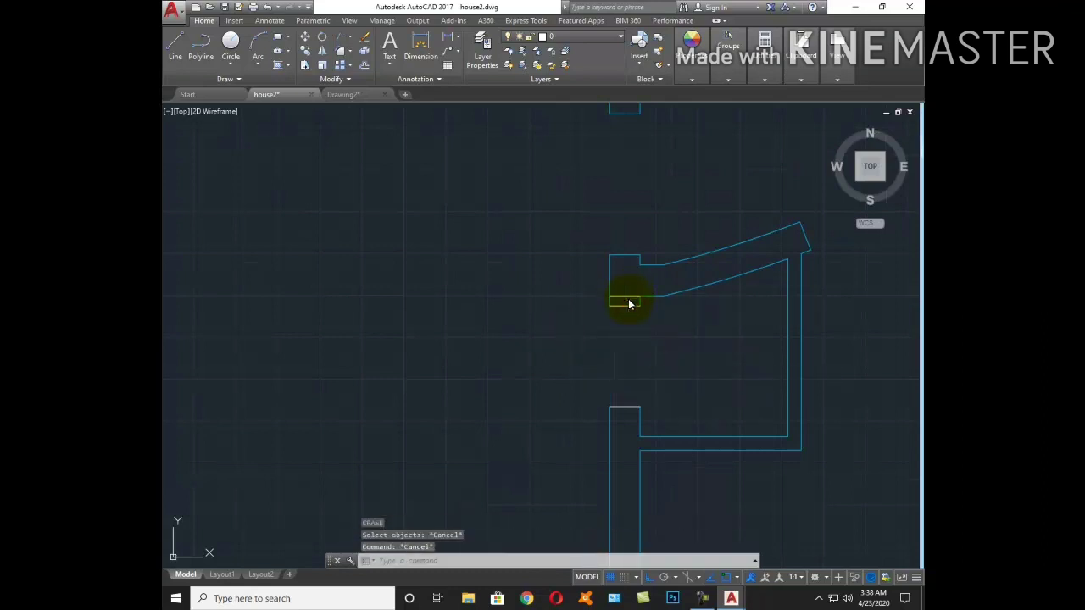
Delete the leftover short line at the new opening
left_click(629, 296)
left_click(627, 297)
key("Delete")
type("ma")
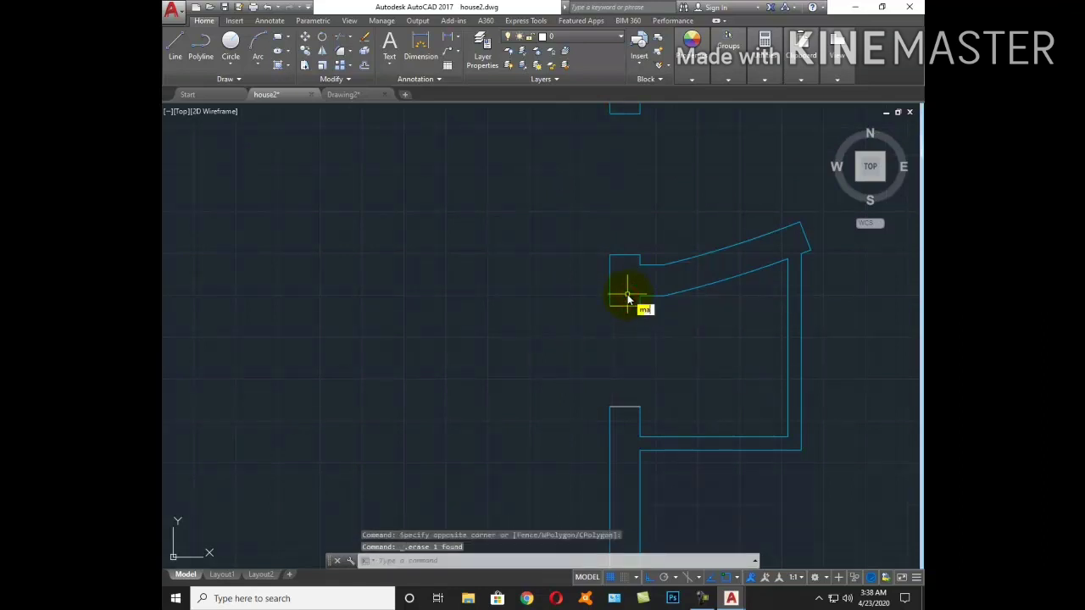
Attempt a property match from a source line, then cancel it
key("Return")
left_click(609, 288)
left_click(581, 300)
left_click(699, 413)
key("Escape")
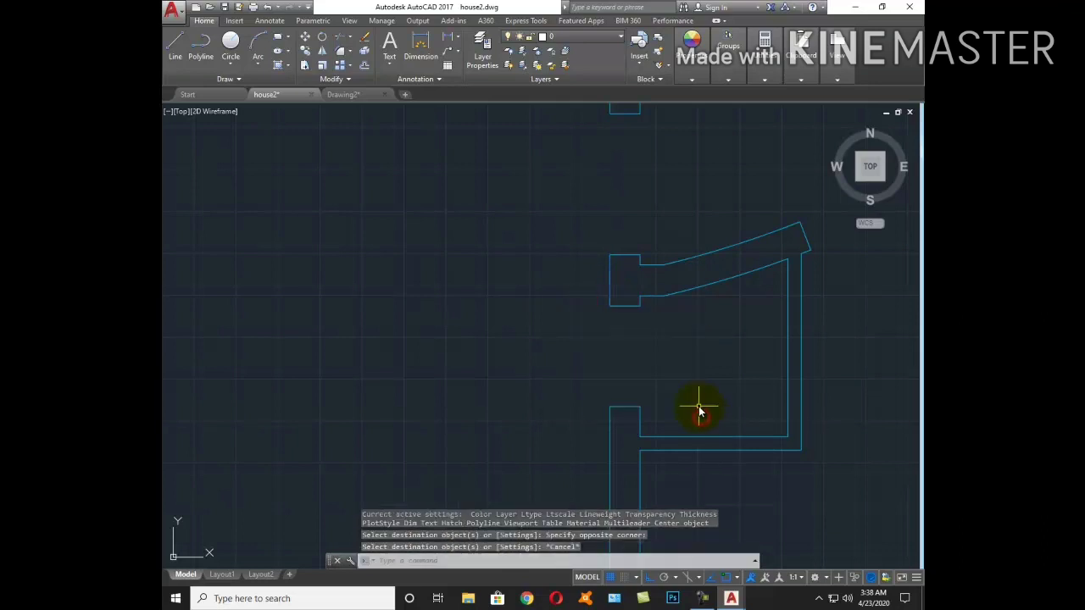
Recentre the plan and delete the stray vertical line
scroll(682, 399, "down", 4)
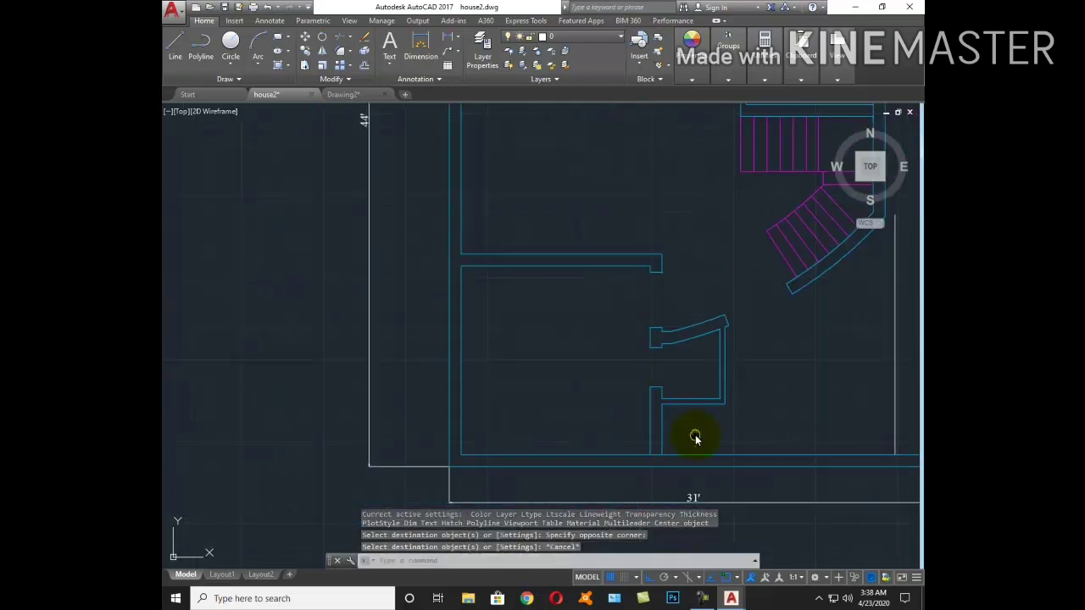
middle_click_drag(695, 436, 654, 355)
type("tr")
key("Return")
key("Return")
scroll(619, 369, "up", 2)
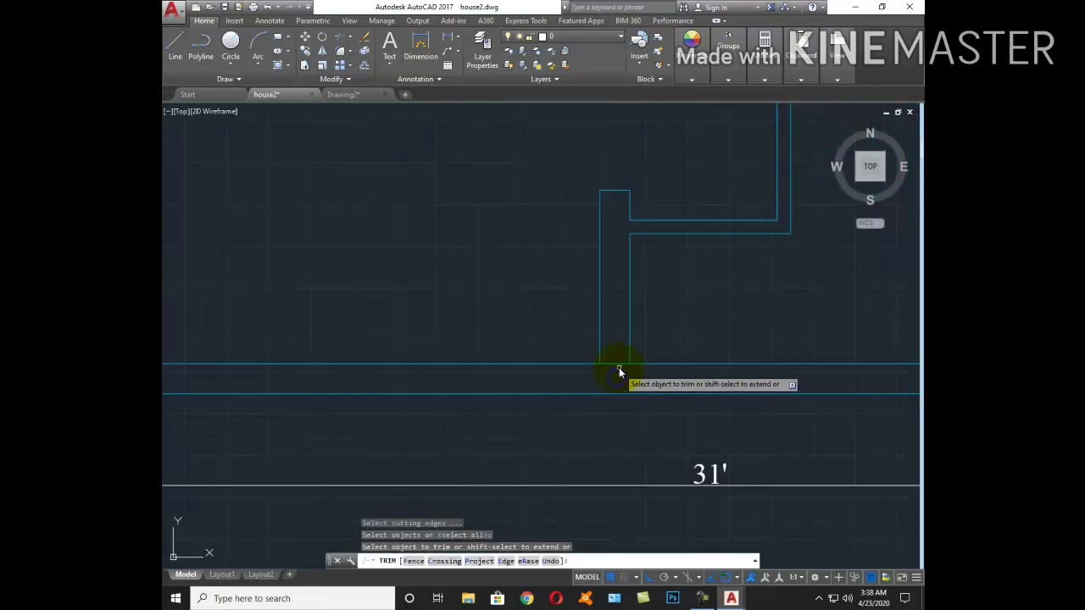
key("Escape")
scroll(631, 415, "down", 5)
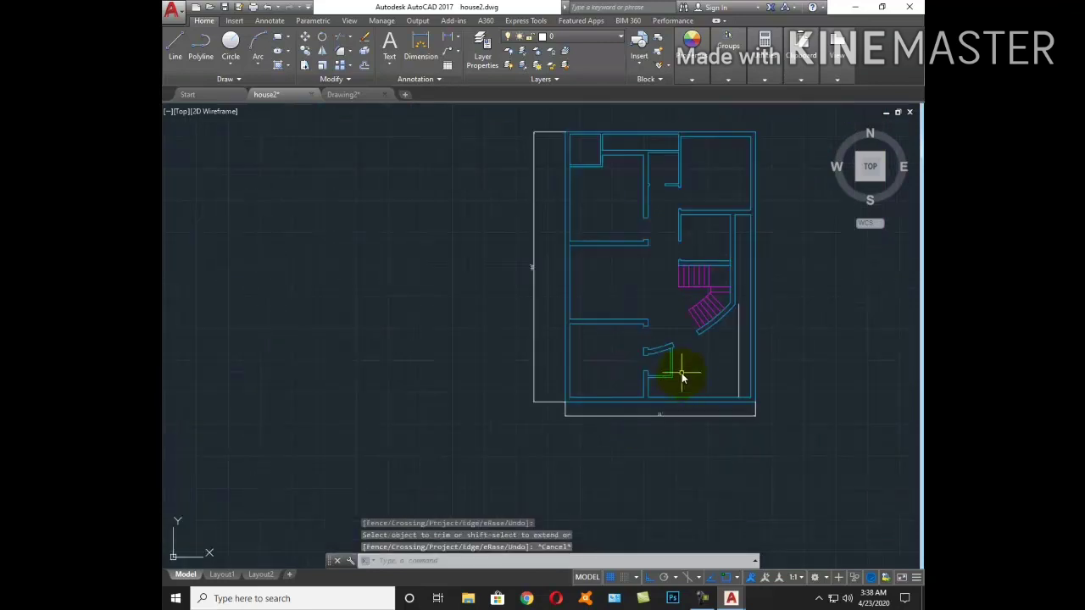
scroll(695, 363, "up", 2)
left_click(792, 377)
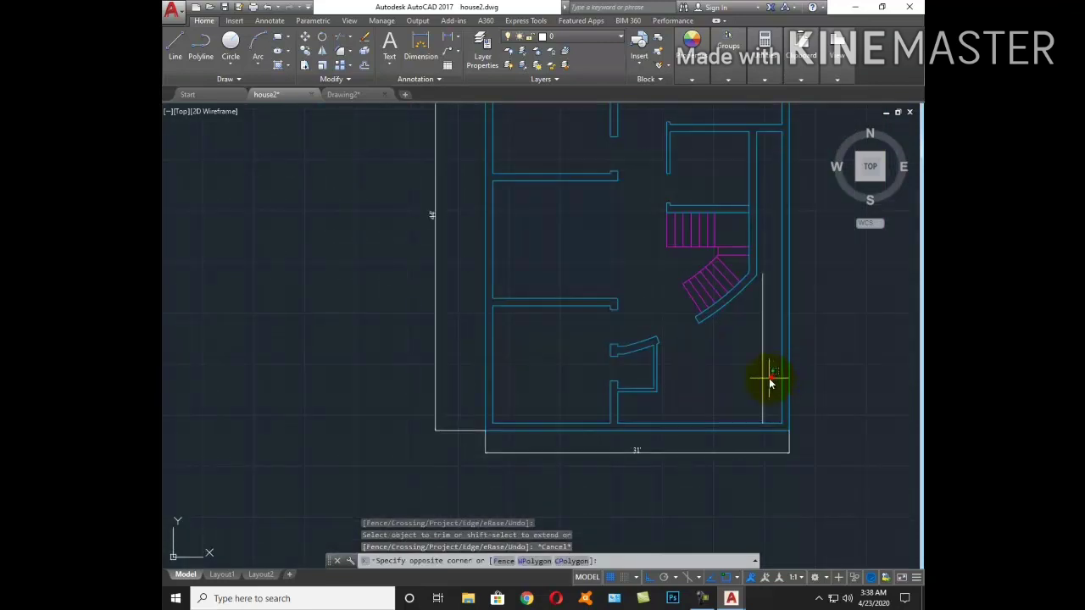
left_click(702, 363)
key("Delete")
Draw short cap lines across the upper wall at both ends of the window opening
middle_click_drag(733, 269, 727, 311)
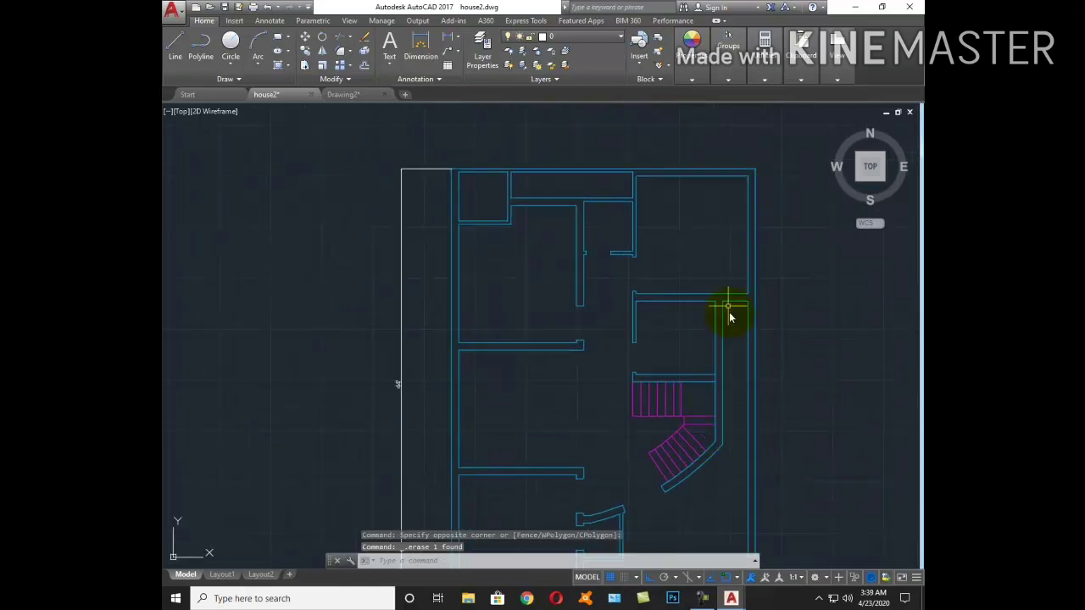
scroll(729, 325, "up", 5)
key("Escape")
key("l")
key("Return")
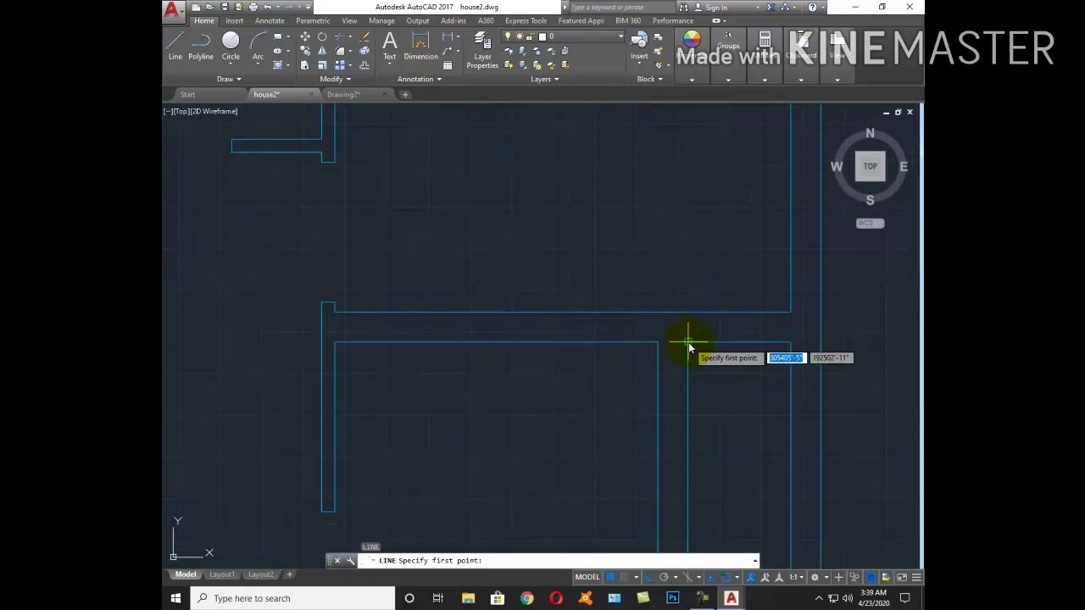
left_click(687, 343)
left_click(688, 311)
key("Escape")
key("l")
key("Return")
left_click(788, 314)
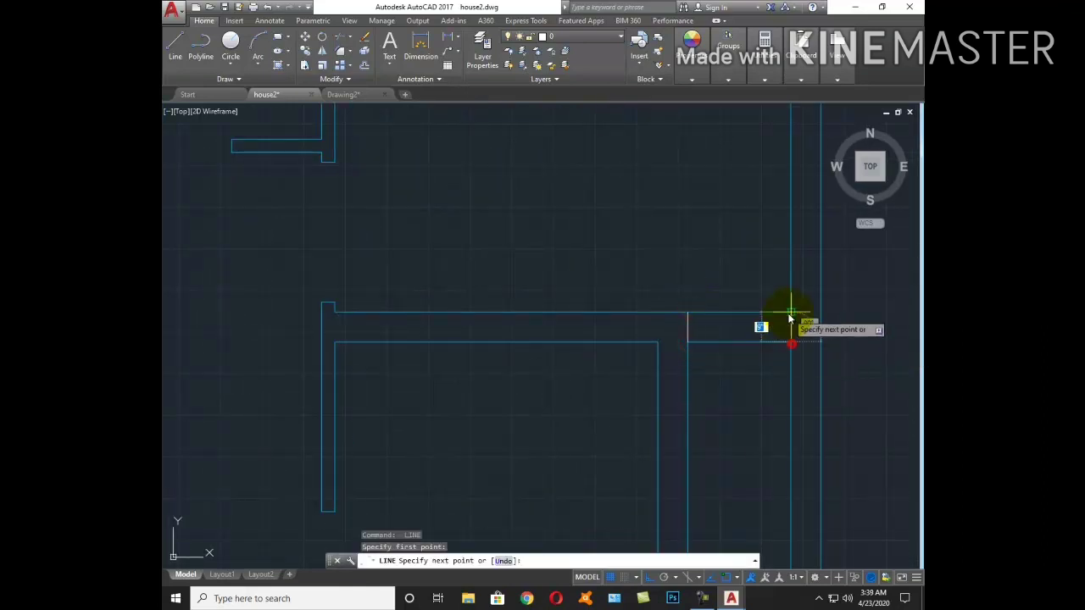
key("Escape")
Trim the top wall line between the two caps
type("tr")
key("Return")
key("Return")
left_click(766, 349)
left_click(735, 282)
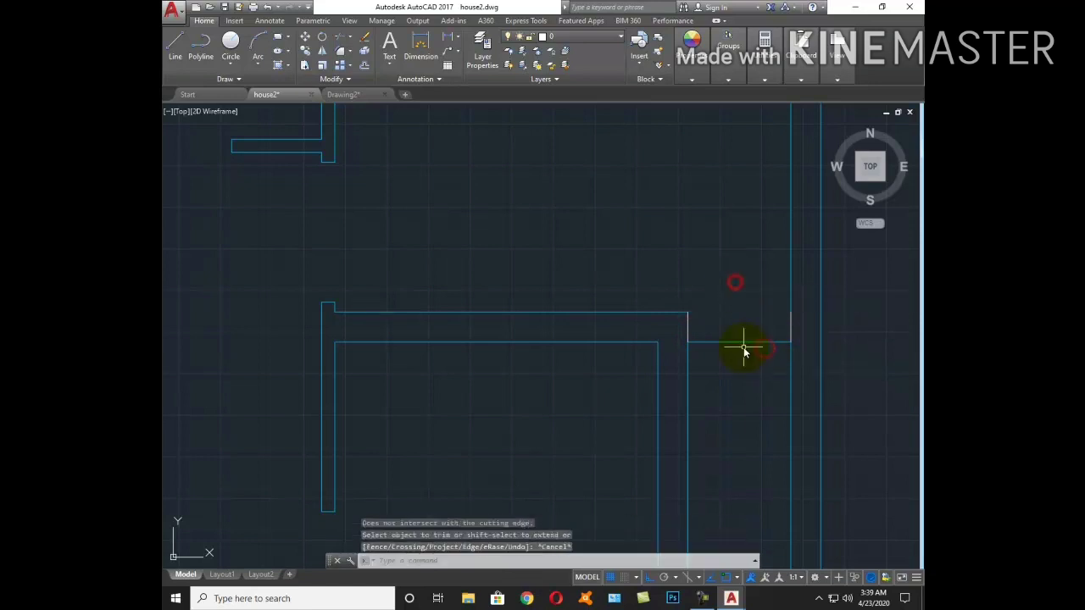
Offset the lower line 3" upward three times to form the window's parallel lines
type("o")
key("Return")
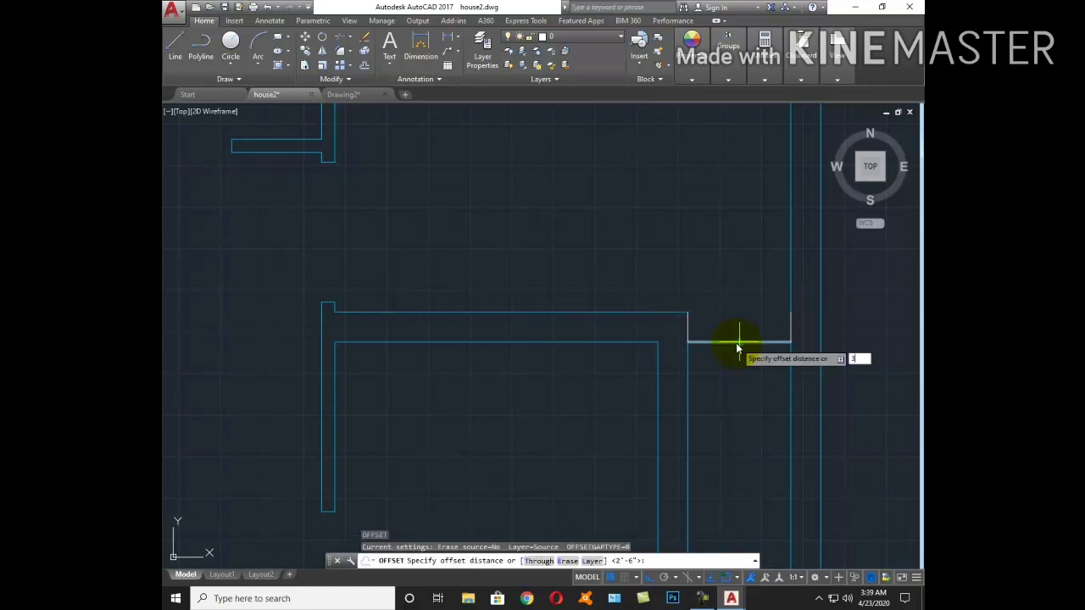
type("3")
key("Return")
left_click(723, 341)
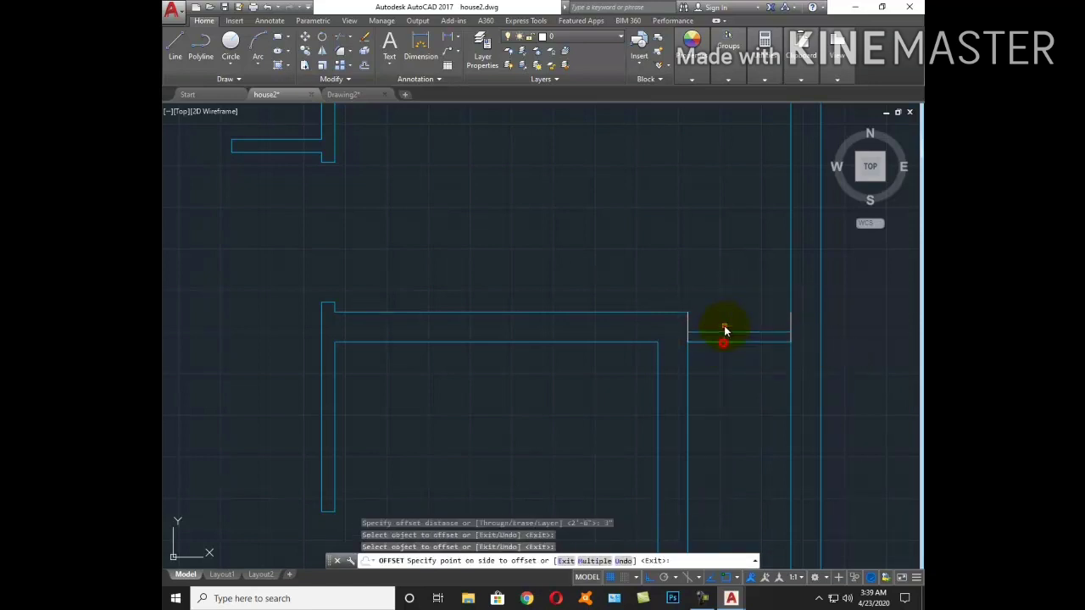
left_click(724, 325)
left_click(722, 332)
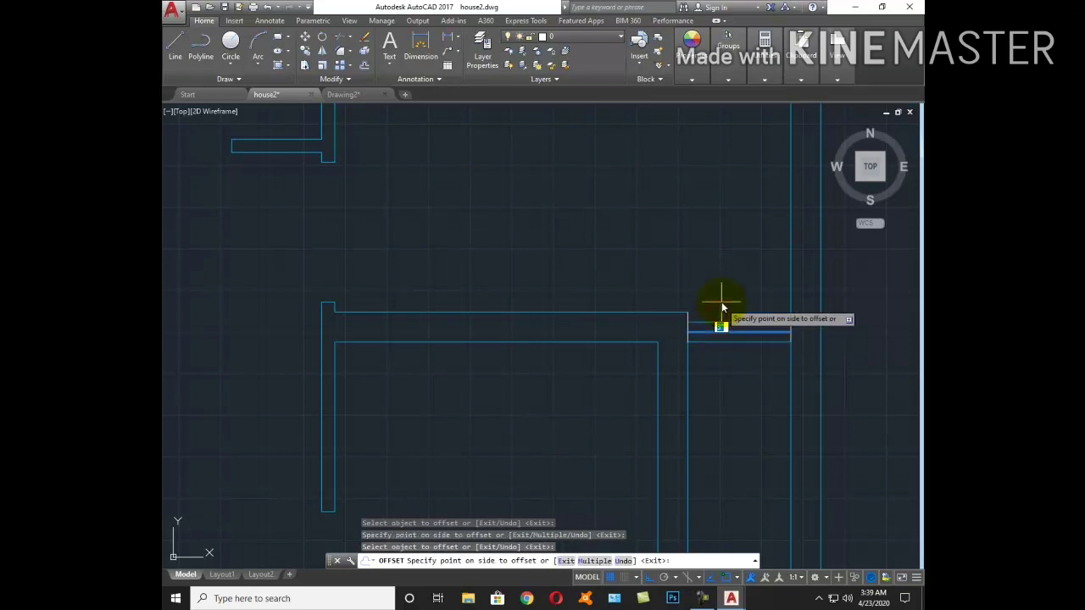
left_click(721, 304)
left_click(718, 319)
left_click(721, 306)
key("Escape")
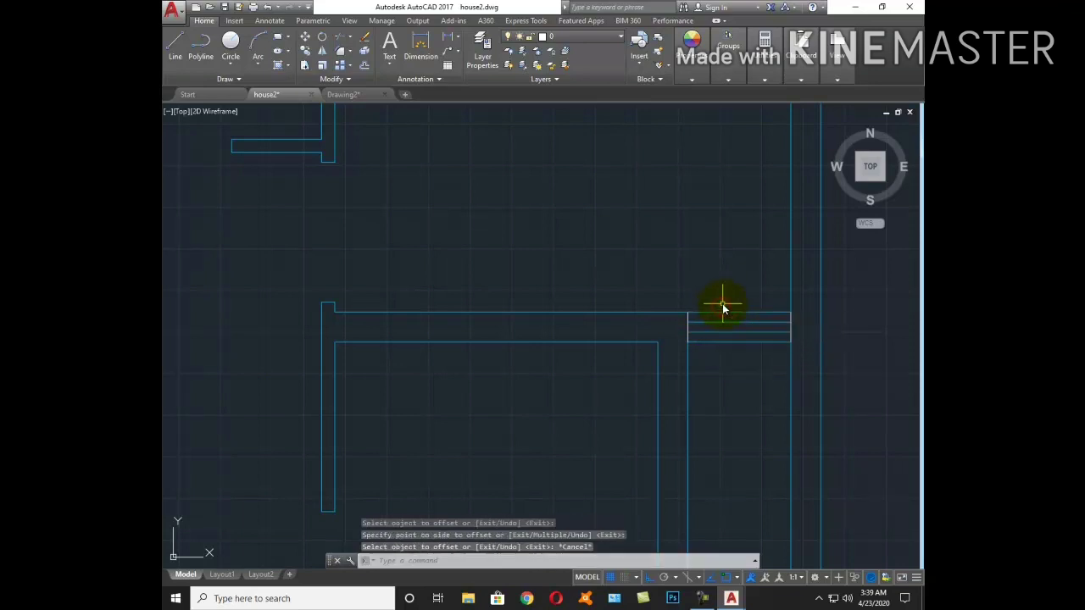
Start Match Properties with MA, zoom around the plan, then cancel it
type("ma")
key("Return")
scroll(722, 304, "down", 5)
scroll(666, 330, "up", 8)
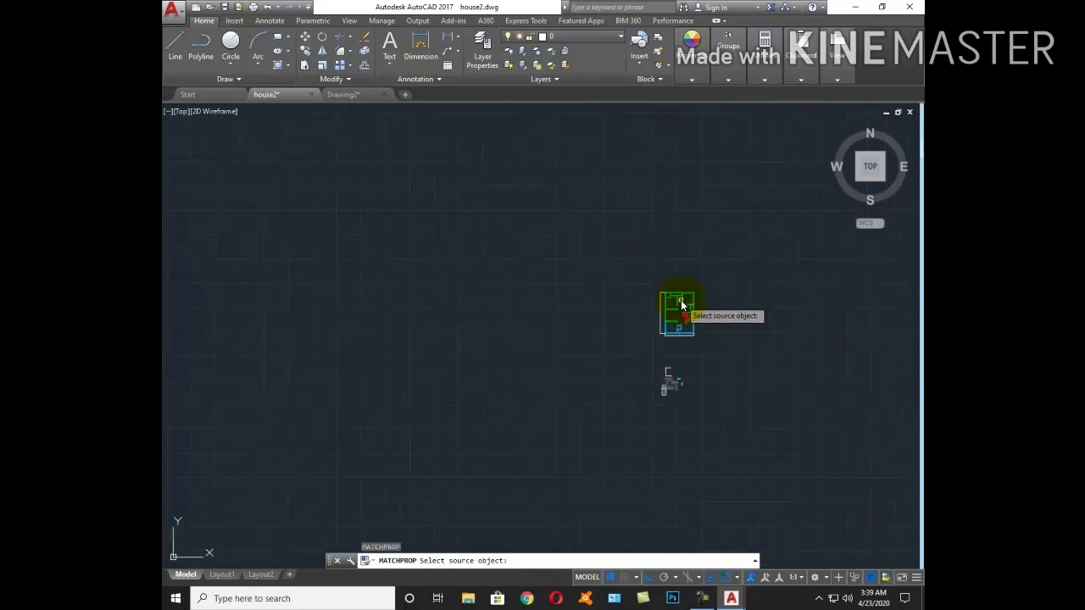
scroll(631, 335, "down", 3)
scroll(643, 333, "down", 2)
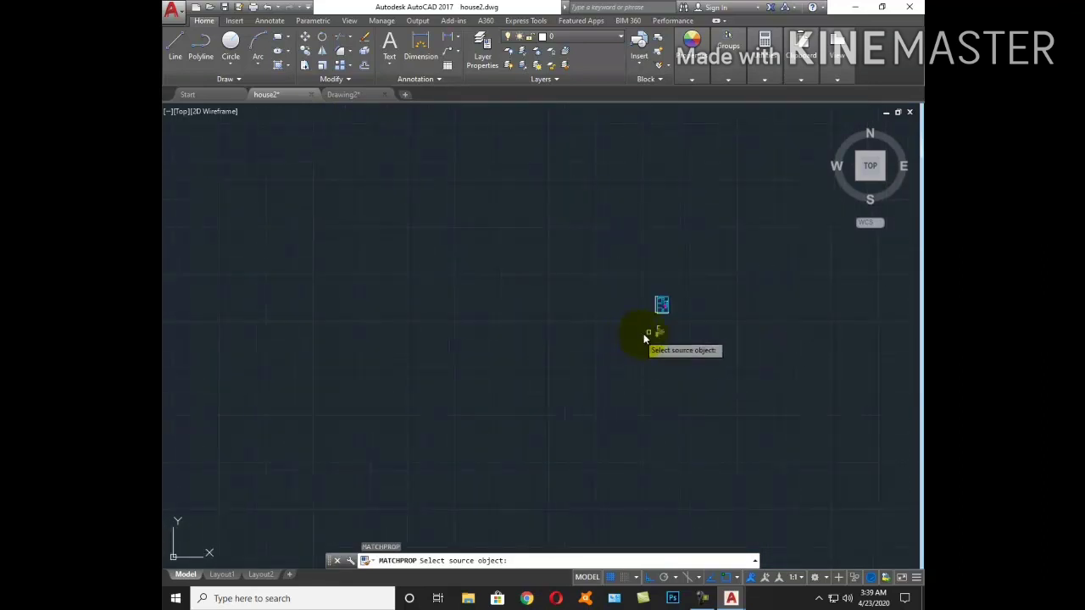
scroll(599, 286, "up", 4)
scroll(649, 193, "up", 5)
scroll(650, 193, "up", 3)
key("Escape")
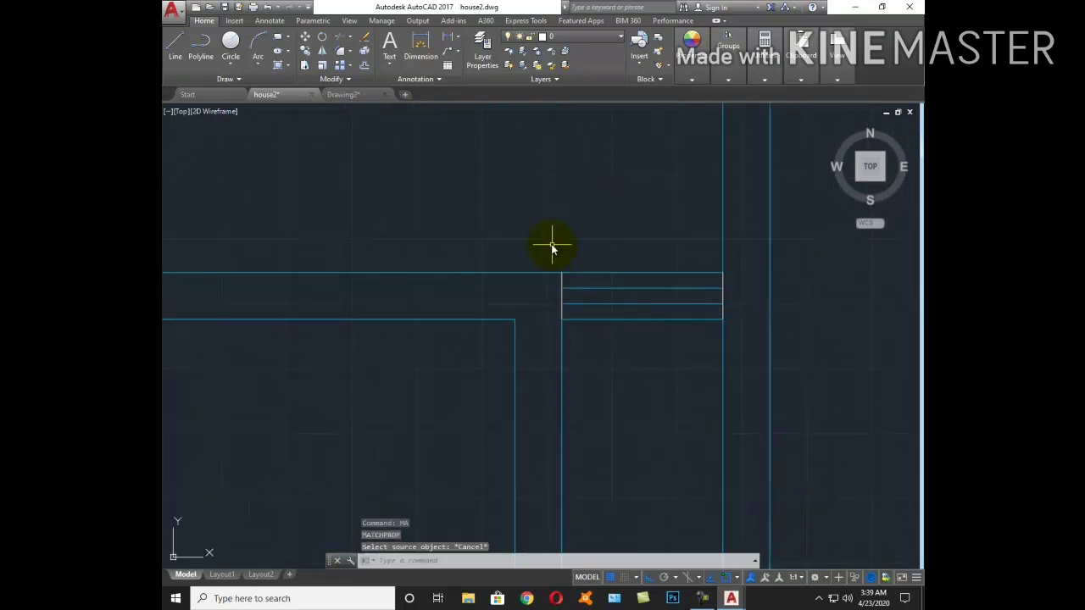
Move the four window lines onto the red 'window' layer
left_click(550, 240)
left_click(748, 350)
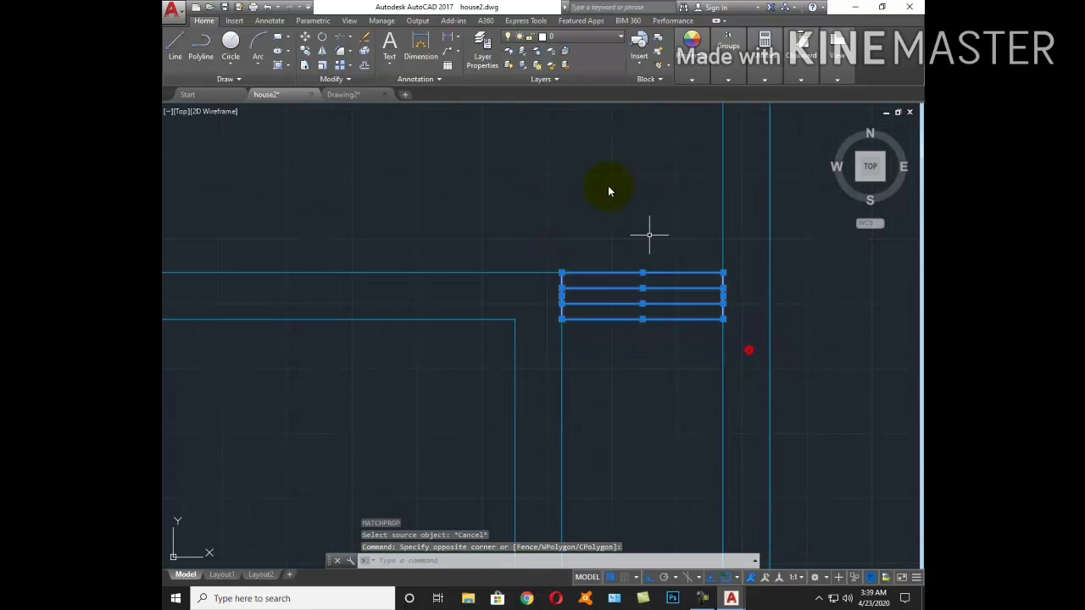
left_click(575, 40)
left_click(583, 325)
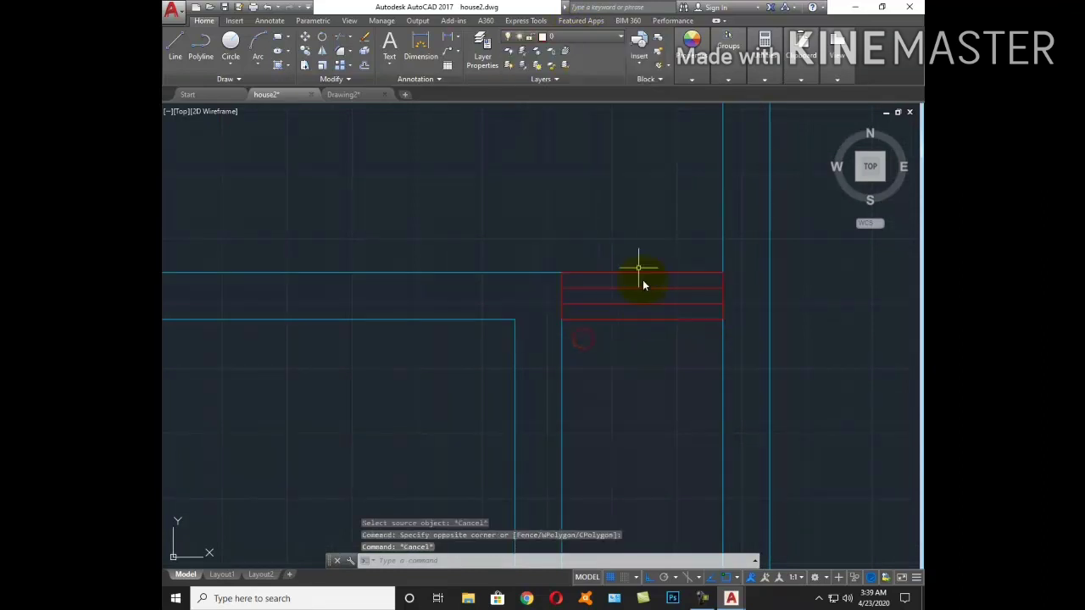
Make 'window' the current layer
left_click(582, 40)
left_click(562, 339)
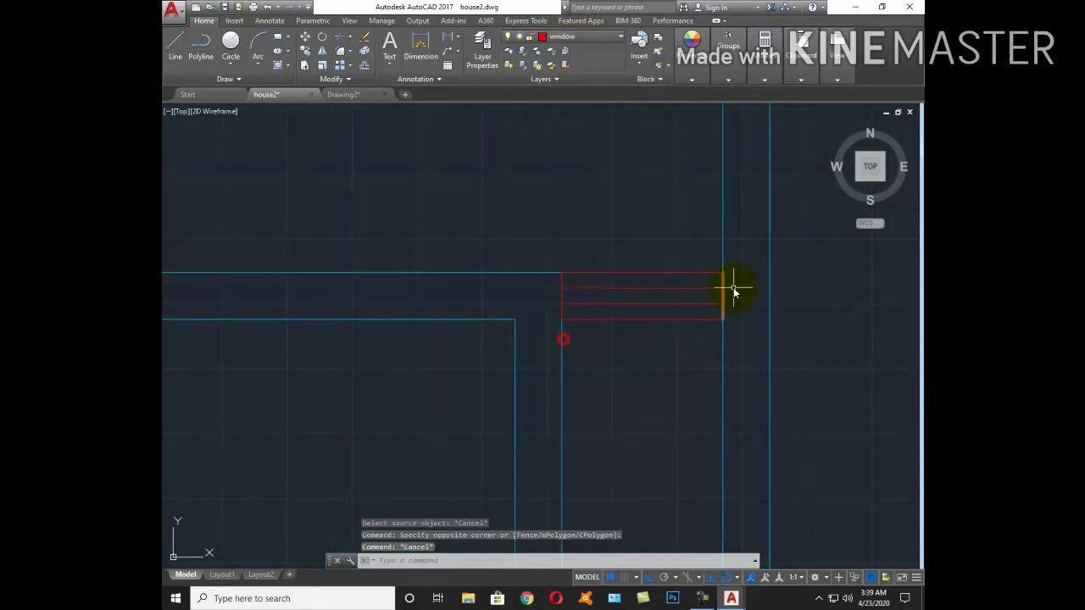
scroll(732, 297, "down", 3)
scroll(704, 322, "up", 1)
scroll(690, 288, "up", 4)
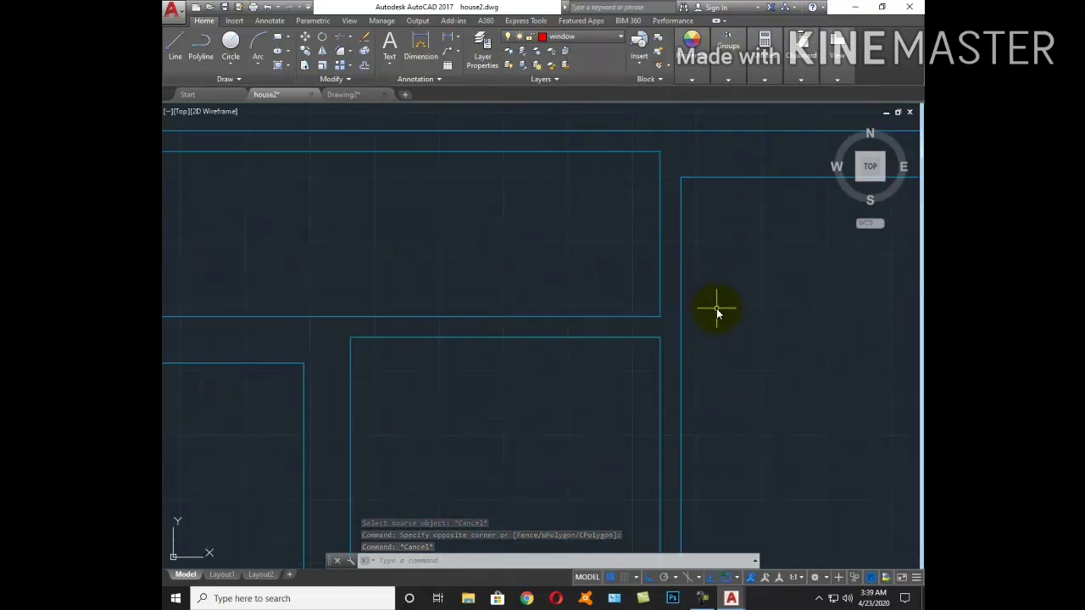
Cap the right-hand vertical wall at the opening's lower and upper ends
type("l")
key("Return")
left_click(660, 316)
left_click(679, 317)
key("Escape")
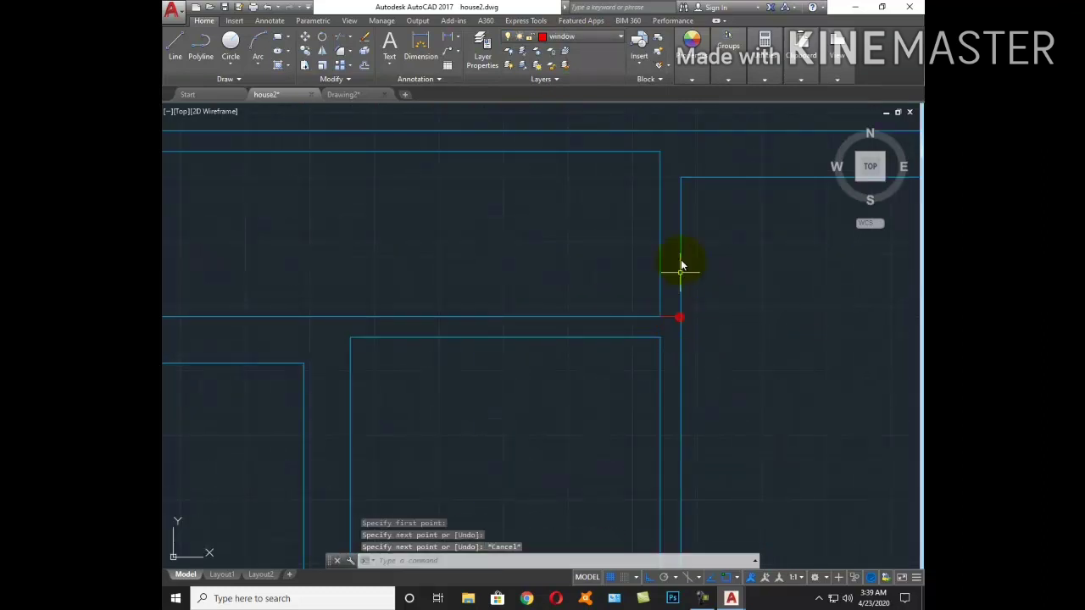
key("Return")
left_click(664, 178)
key("Escape")
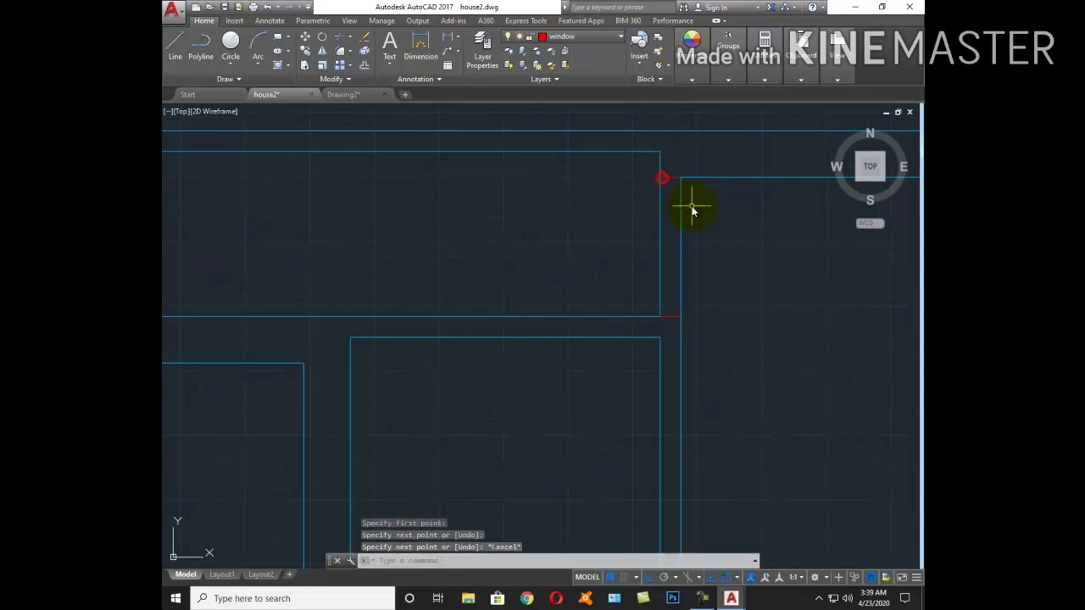
Trim the wall lines between the two caps
type("tr")
key("Return")
Draw a red window line down the opening from its upper end to the lower corner
key("Return")
left_click_drag(638, 217, 712, 256)
key("Escape")
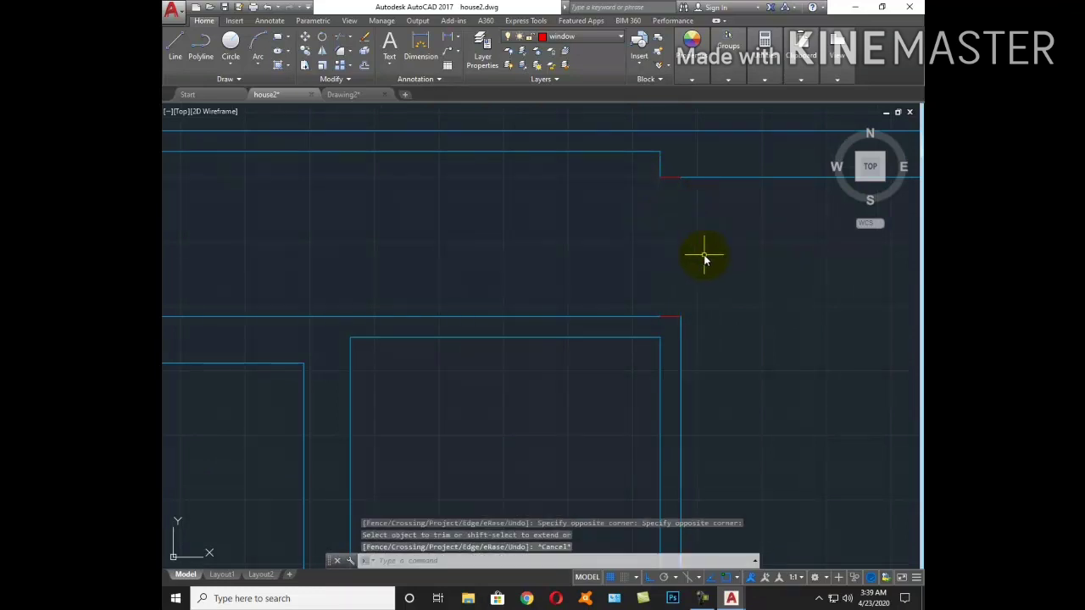
type("l")
key("Return")
left_click(670, 317)
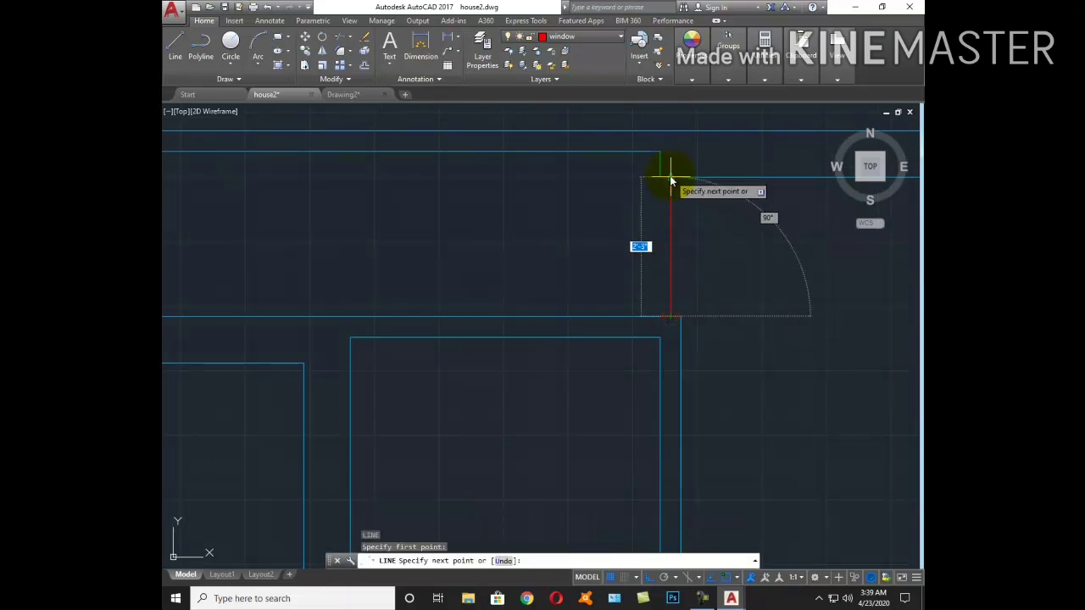
key("Escape")
key("Return")
left_click(662, 178)
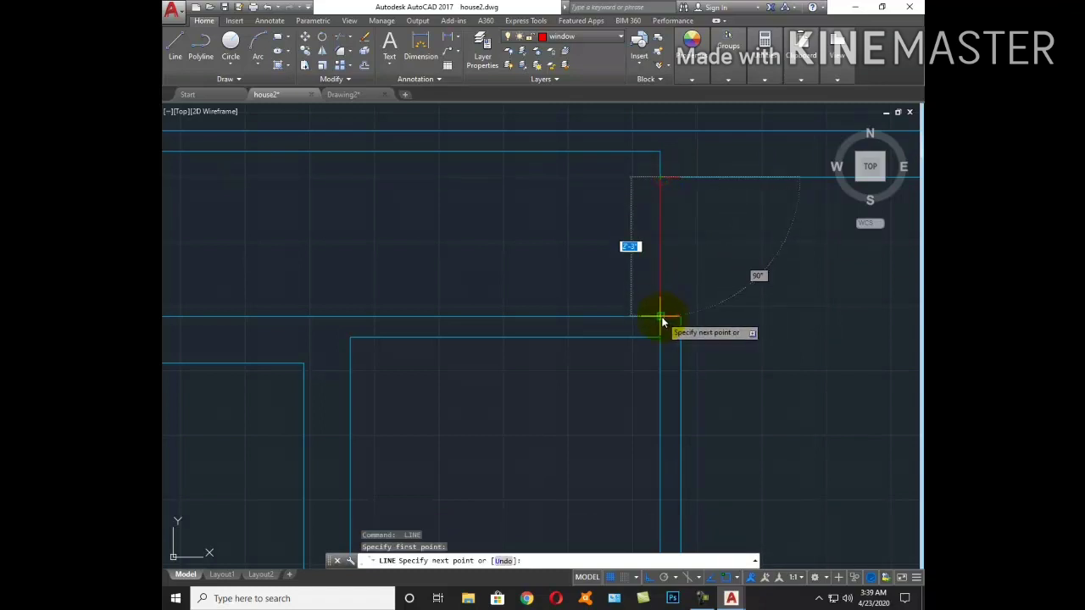
left_click(663, 319)
key("Return")
Offset the red window line 1.2 to the right
type("o")
key("Return")
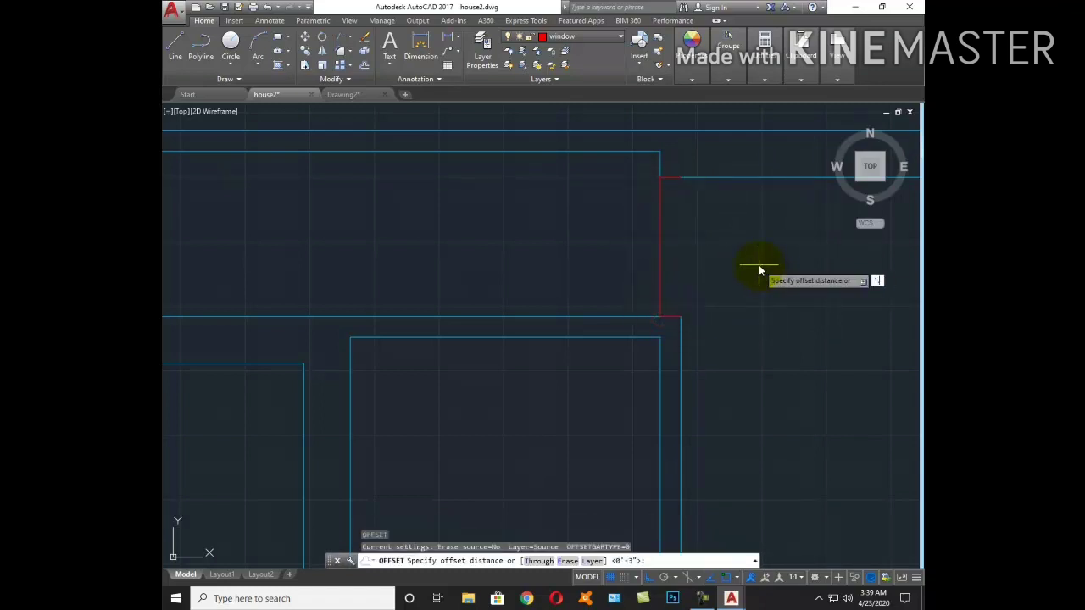
type(".2")
key("Return")
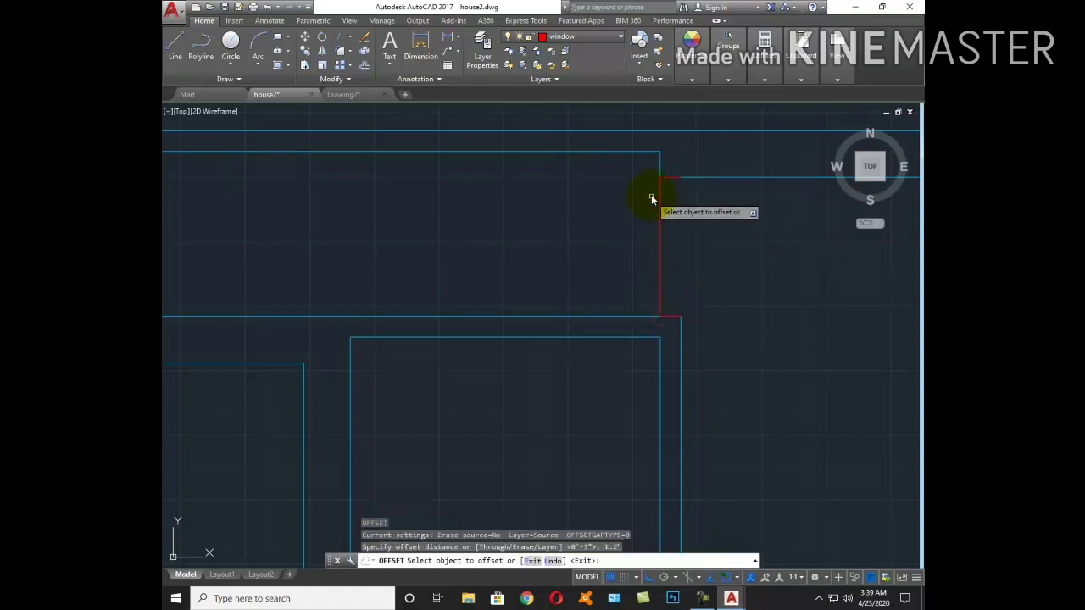
left_click(660, 197)
left_click(667, 197)
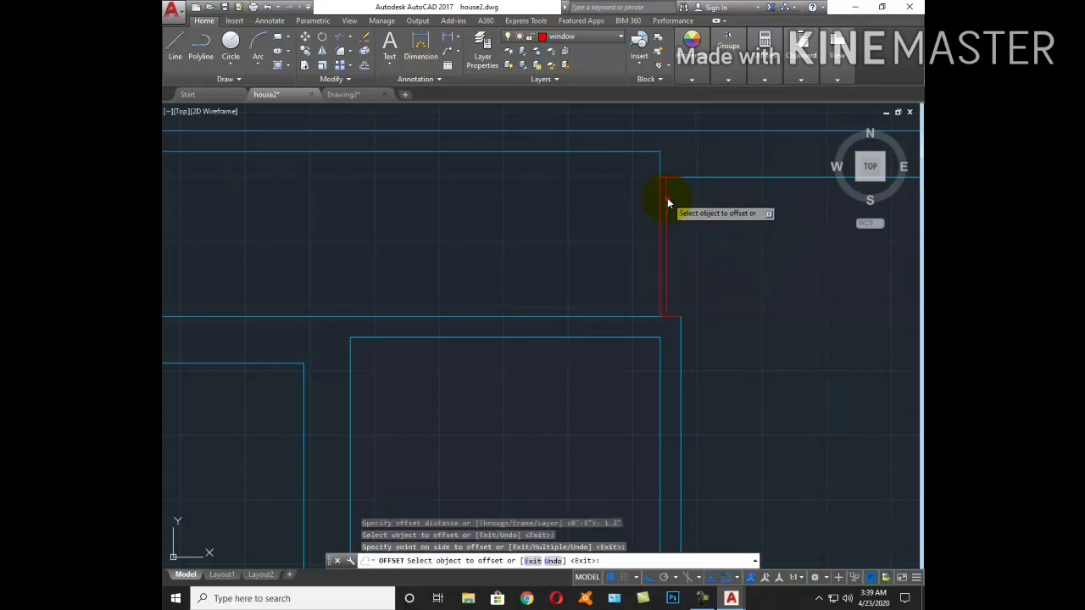
Offset the horizontal interior wall line to mark the new window opening
key("Escape")
scroll(703, 225, "down", 2)
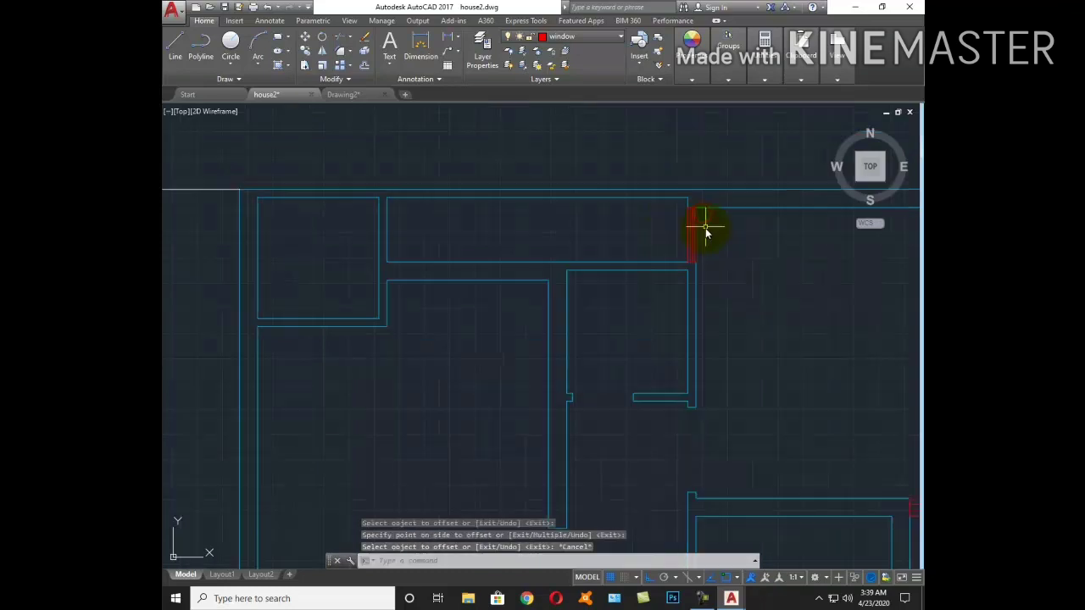
scroll(700, 303, "down", 2)
type("l")
key("Return")
scroll(661, 296, "up", 3)
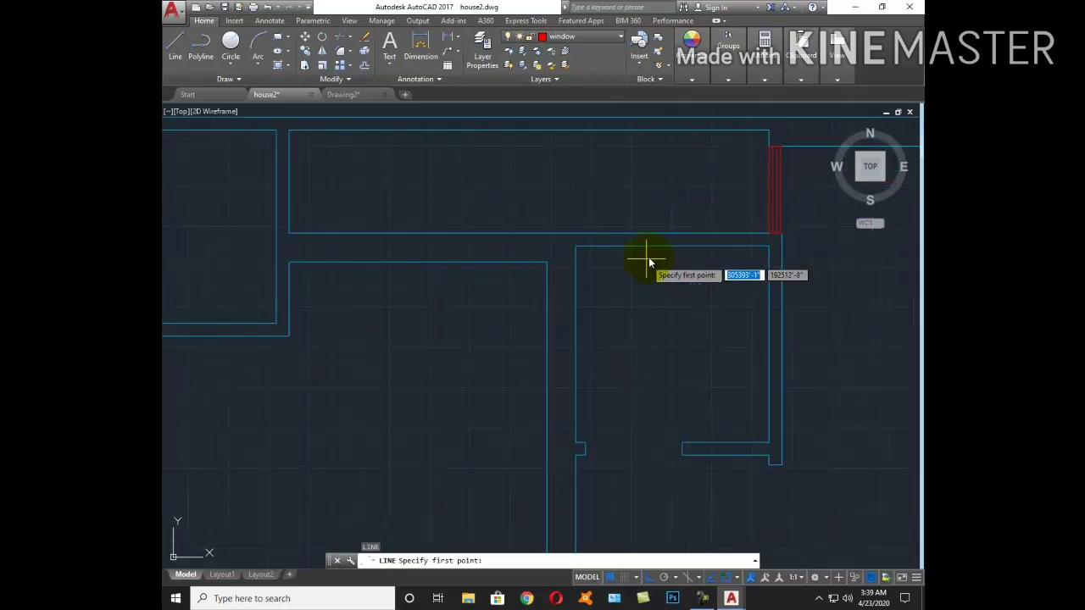
left_click(671, 244)
key("Escape")
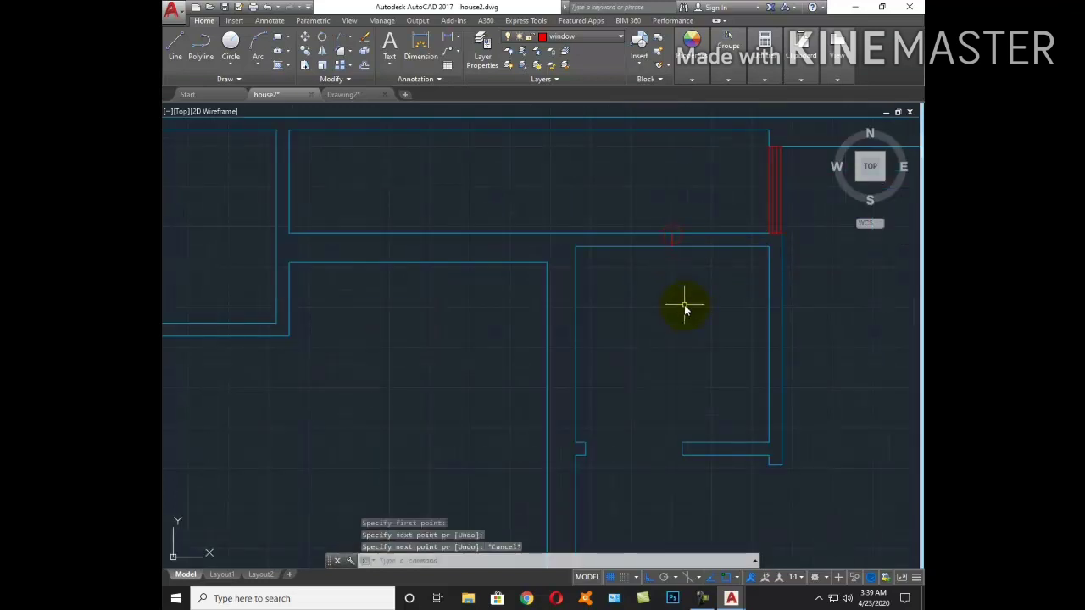
type("o")
key("Return")
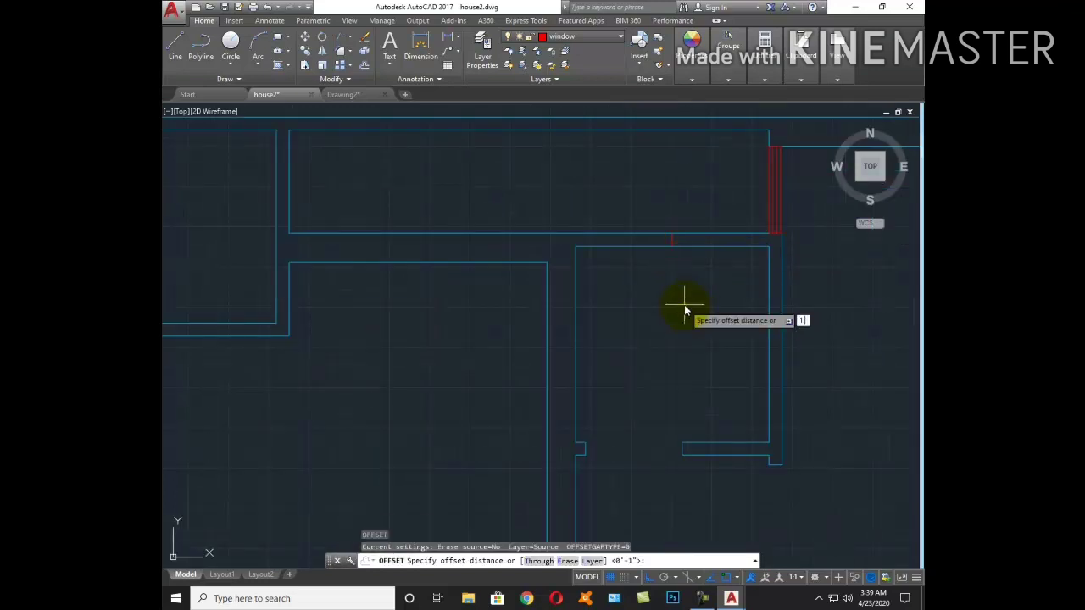
key("Return")
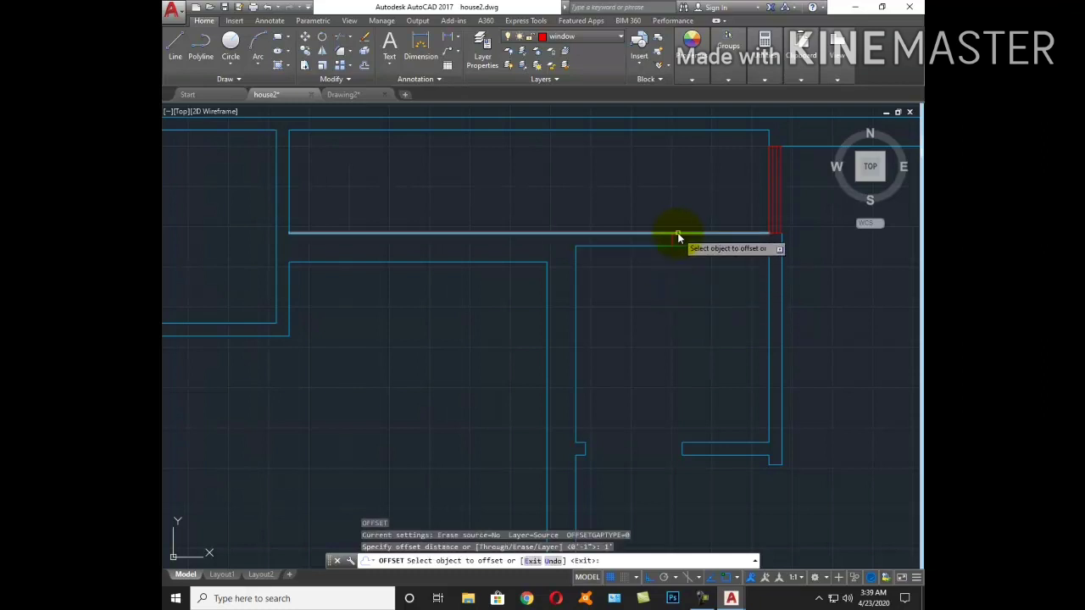
left_click(675, 233)
left_click(674, 240)
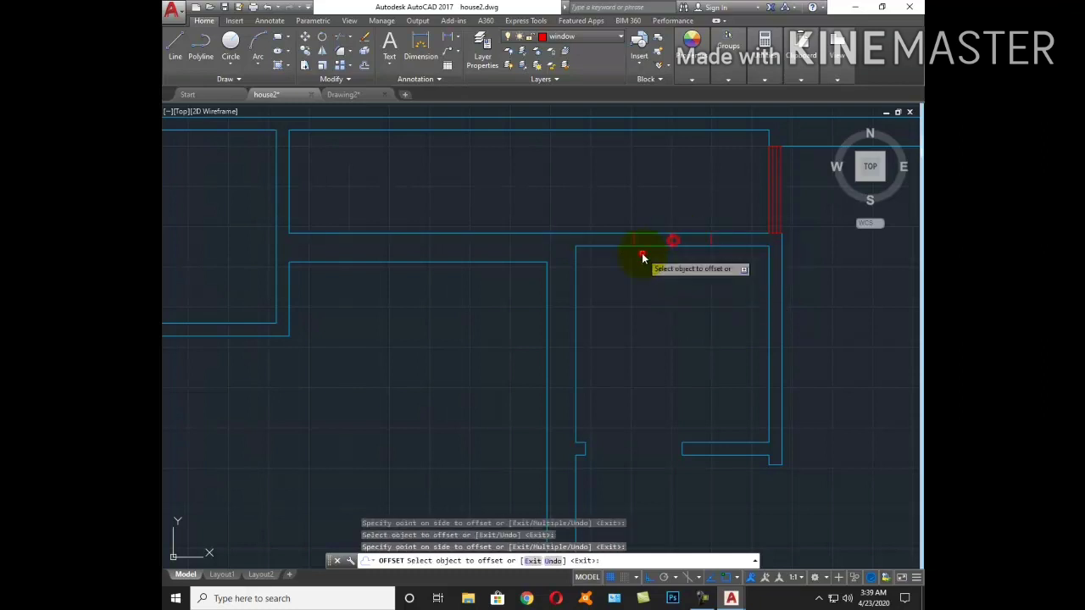
key("Escape")
Trim the wall line between the marks to open the window gap
type("tr")
key("Return")
Draw a red window line across the opening
key("Return")
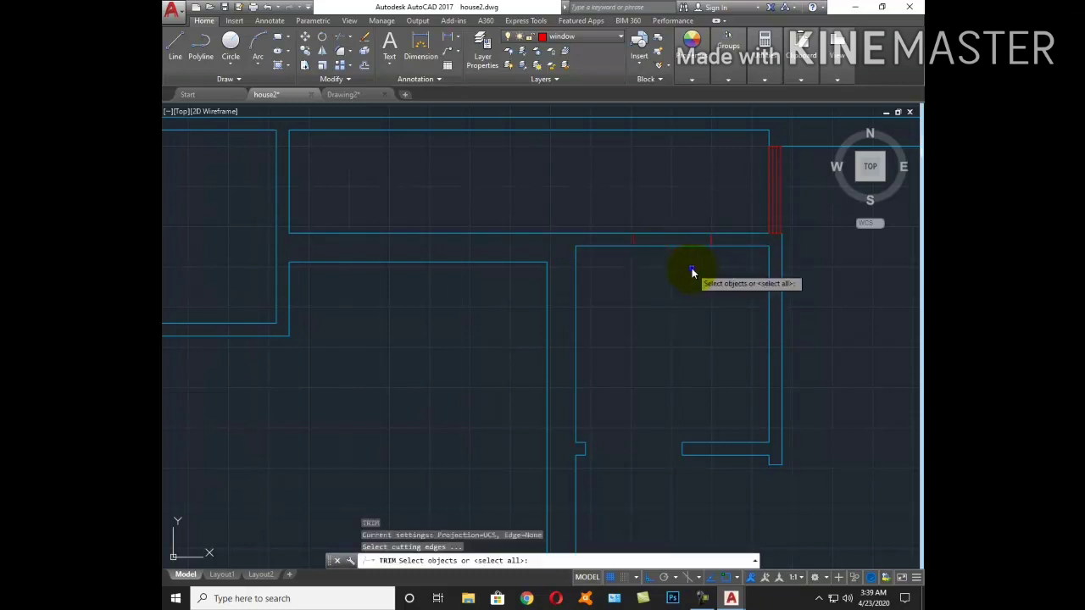
left_click(690, 268)
left_click(669, 203)
key("Escape")
type("l")
key("Return")
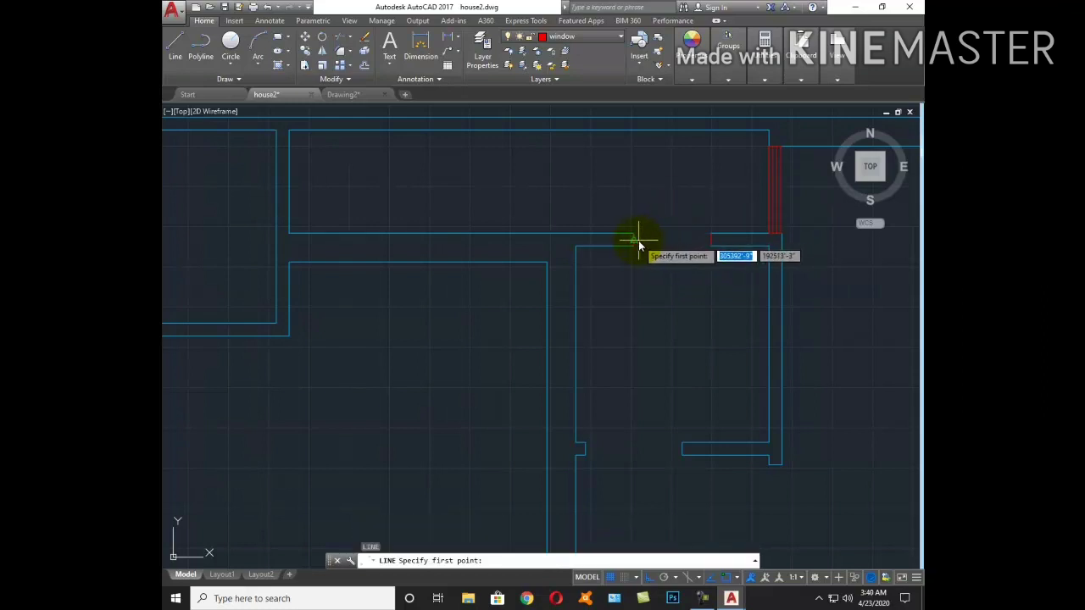
left_click(635, 241)
left_click(709, 242)
Offset the red window line 1.5 and erase the extra red line
key("Return")
type("o")
key("Return")
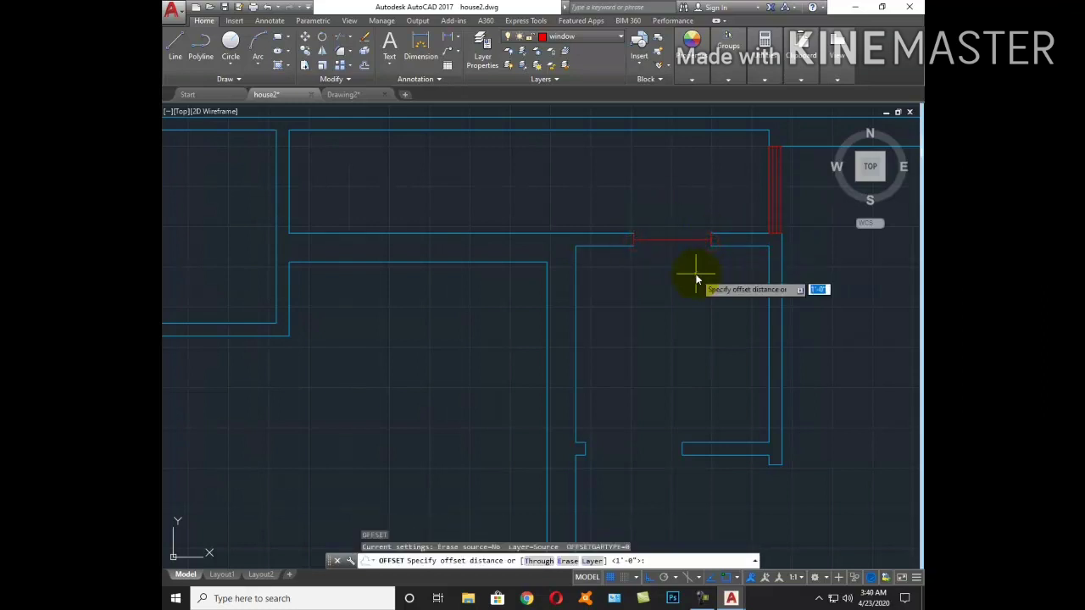
type("1.5")
key("Return")
scroll(685, 239, "up", 2)
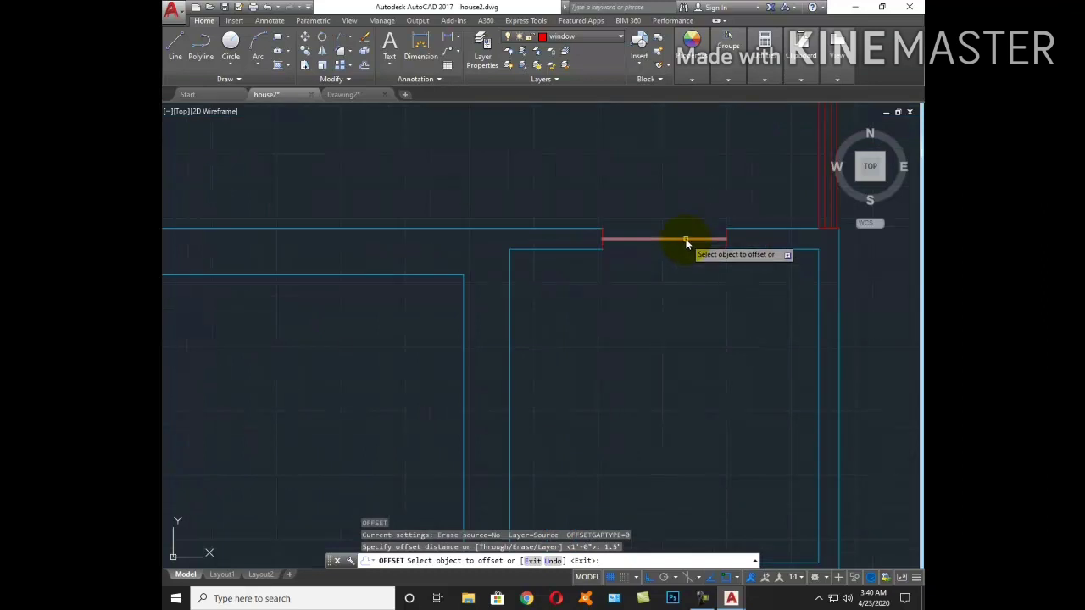
left_click(685, 240)
left_click(685, 260)
left_click(684, 240)
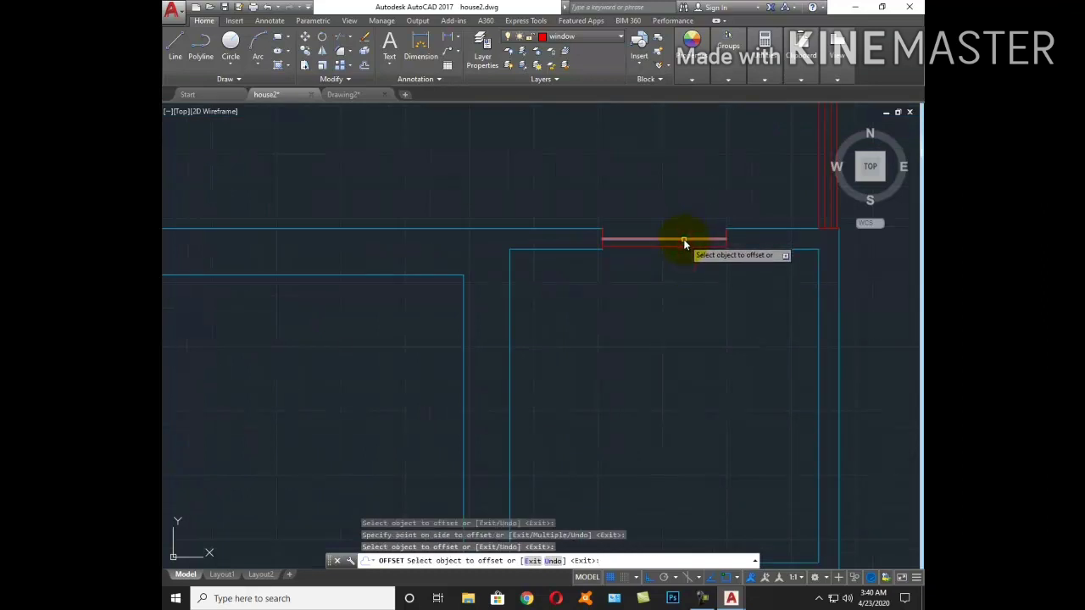
key("Escape")
type("e")
key("Return")
key("Escape")
Draw a short red marker line across the horizontal wall above the middle room
scroll(715, 230, "down", 3)
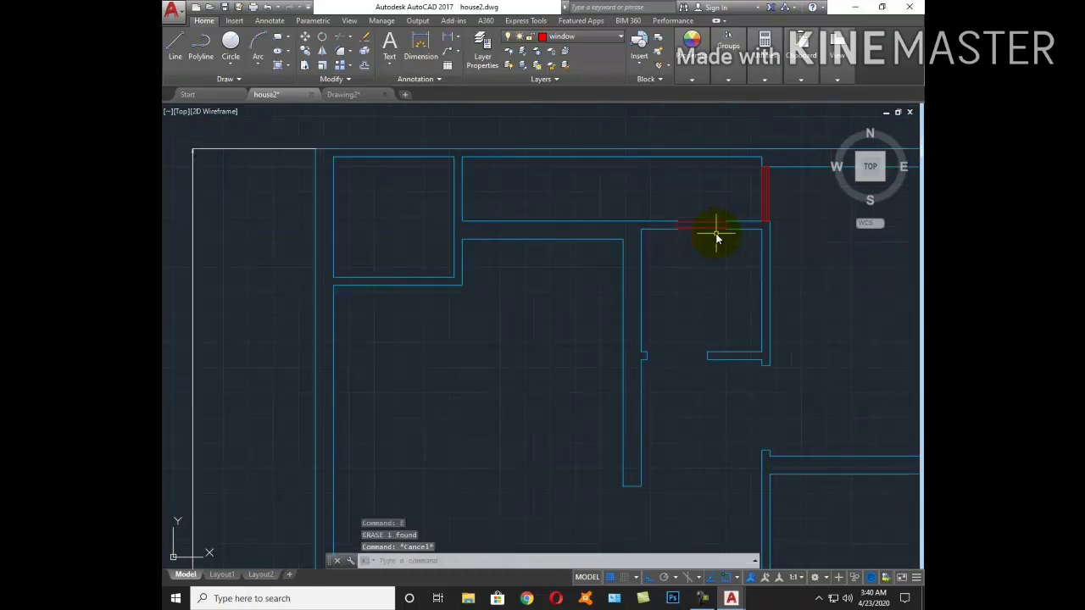
type("l")
key("Return")
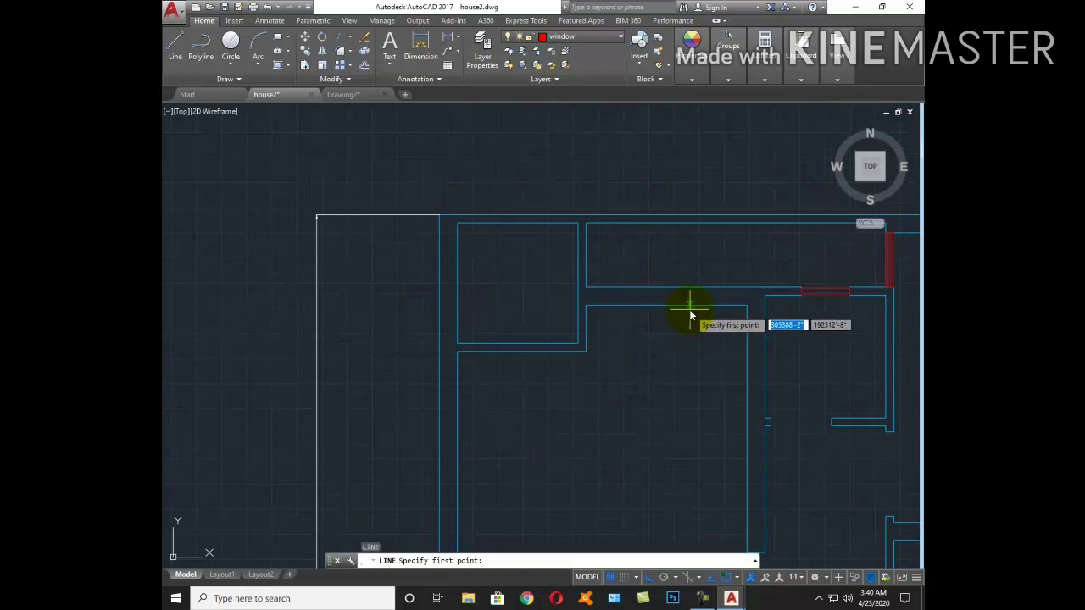
left_click(666, 288)
left_click(666, 301)
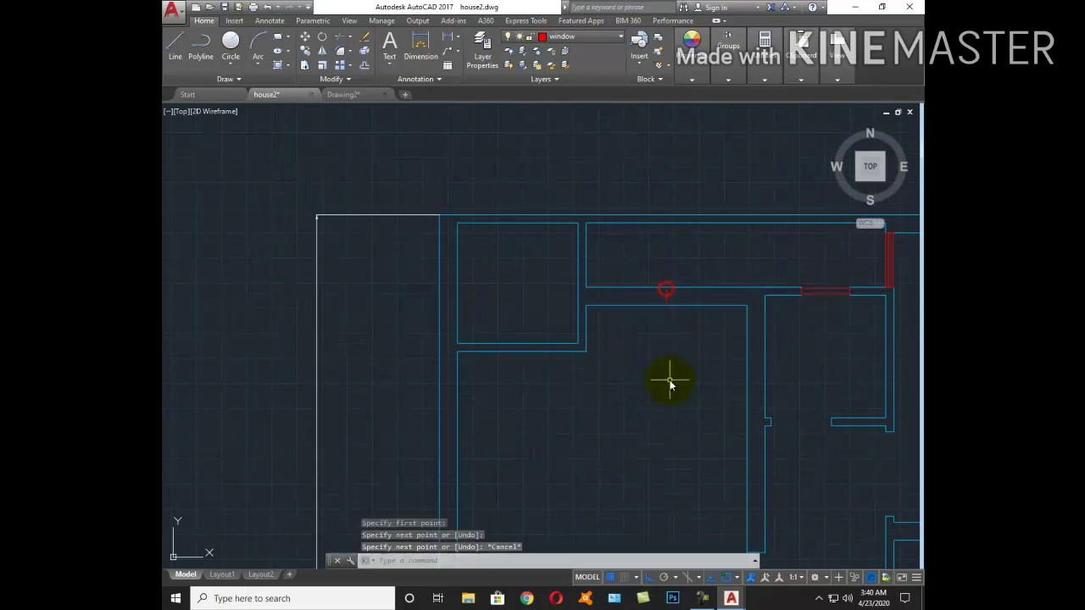
key("Return")
Offset the marker line 2 to both sides
type("o")
key("Return")
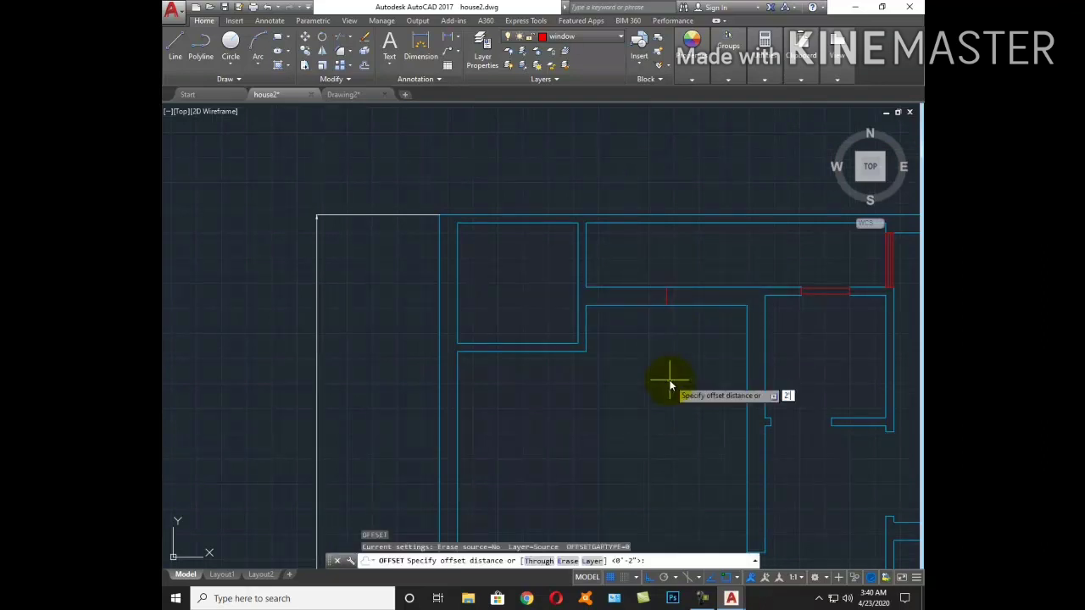
key("Return")
left_click(667, 295)
left_click(710, 302)
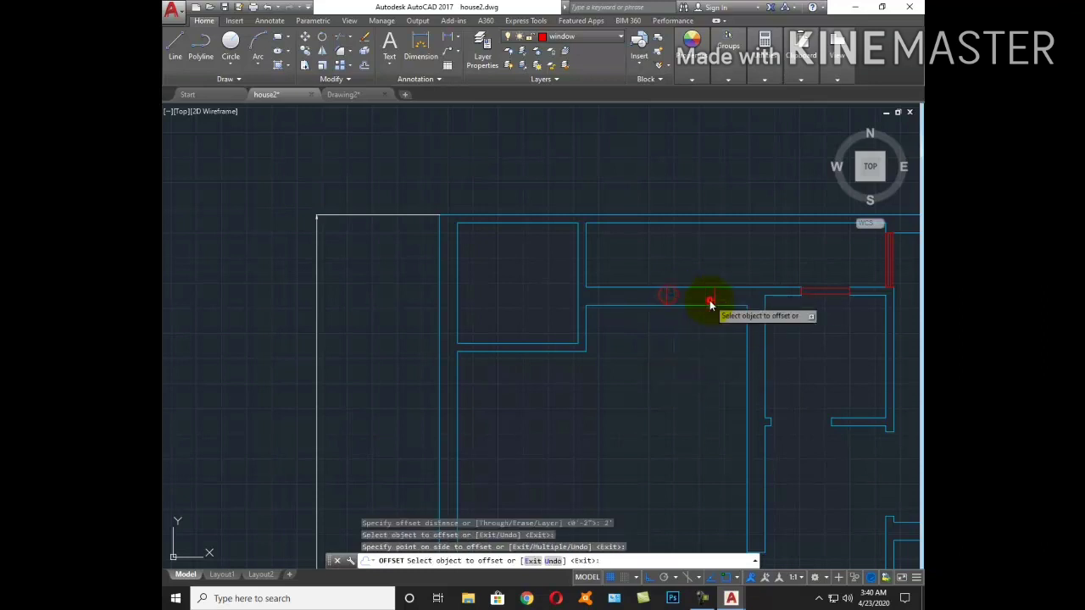
left_click(665, 297)
left_click(641, 300)
key("Escape")
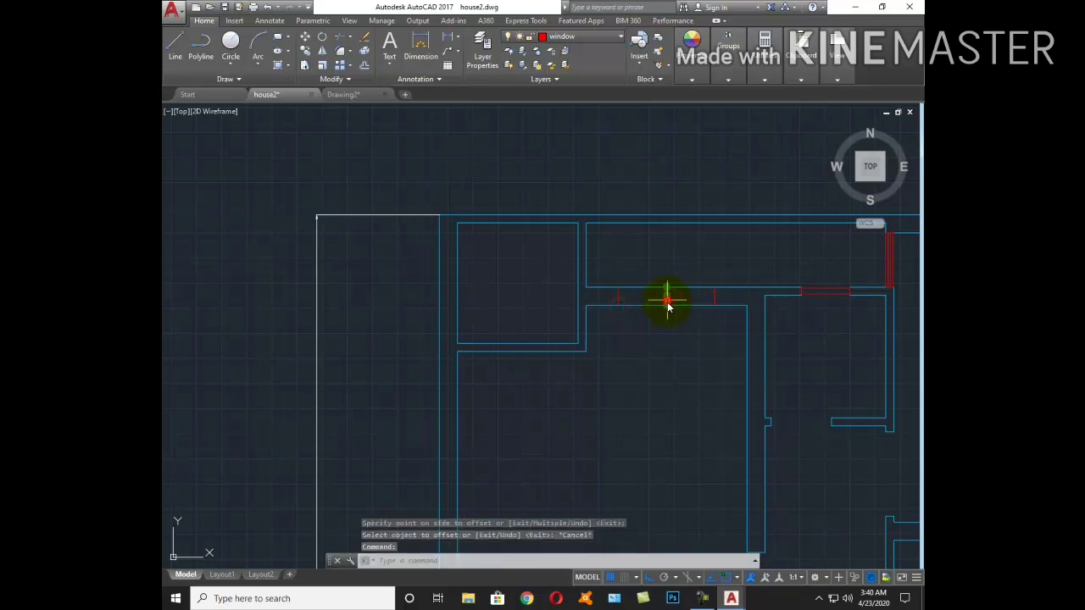
Offset a line 6 to mark the far end of the opening
key("Return")
type("6")
key("Return")
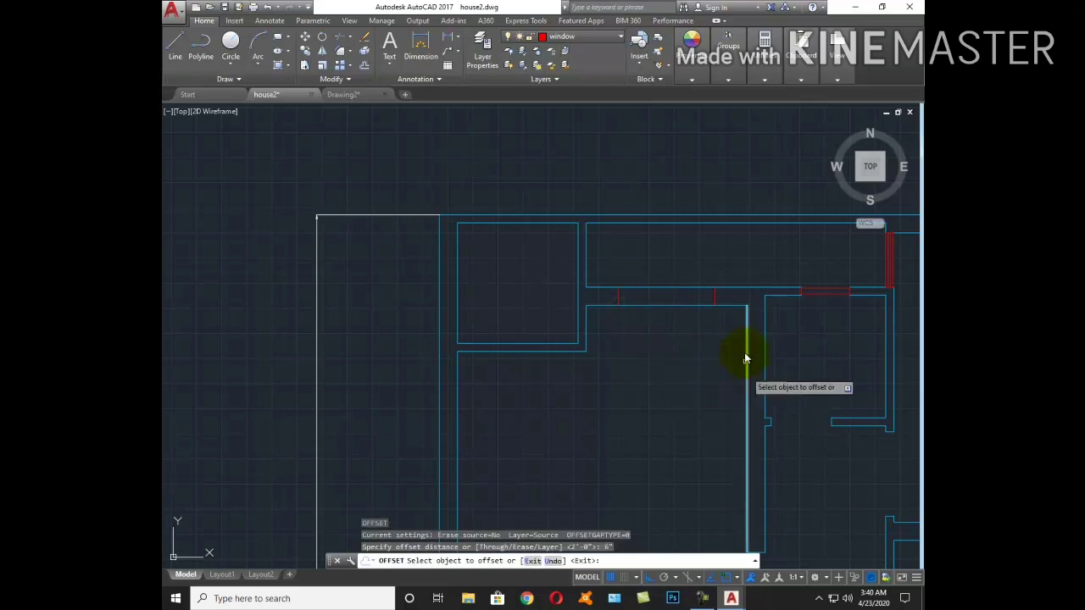
left_click(717, 294)
left_click(615, 303)
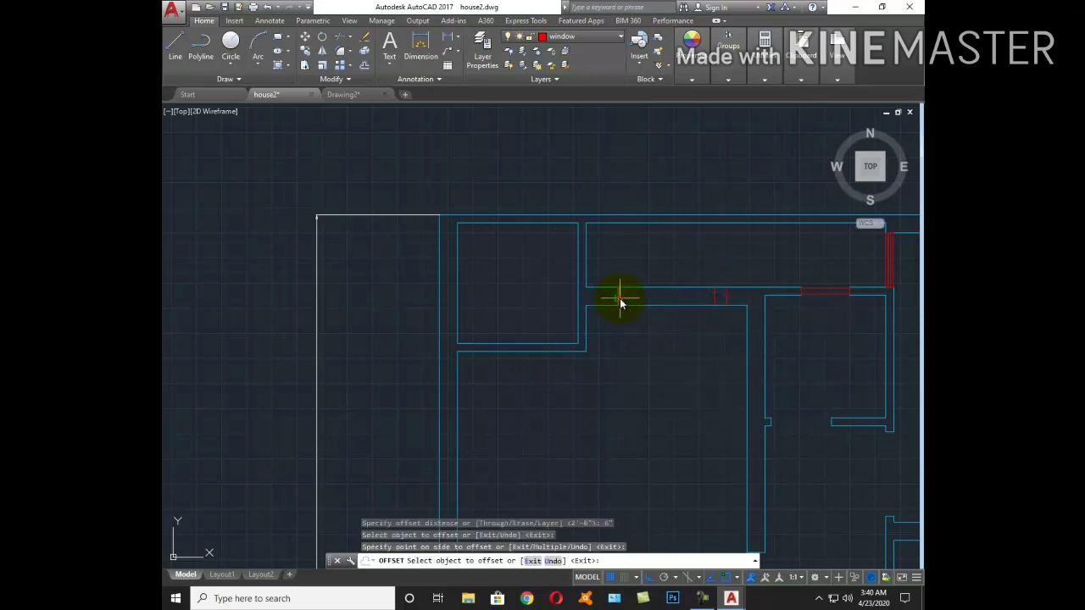
key("Escape")
Trim the wall between the marker lines
type("tr")
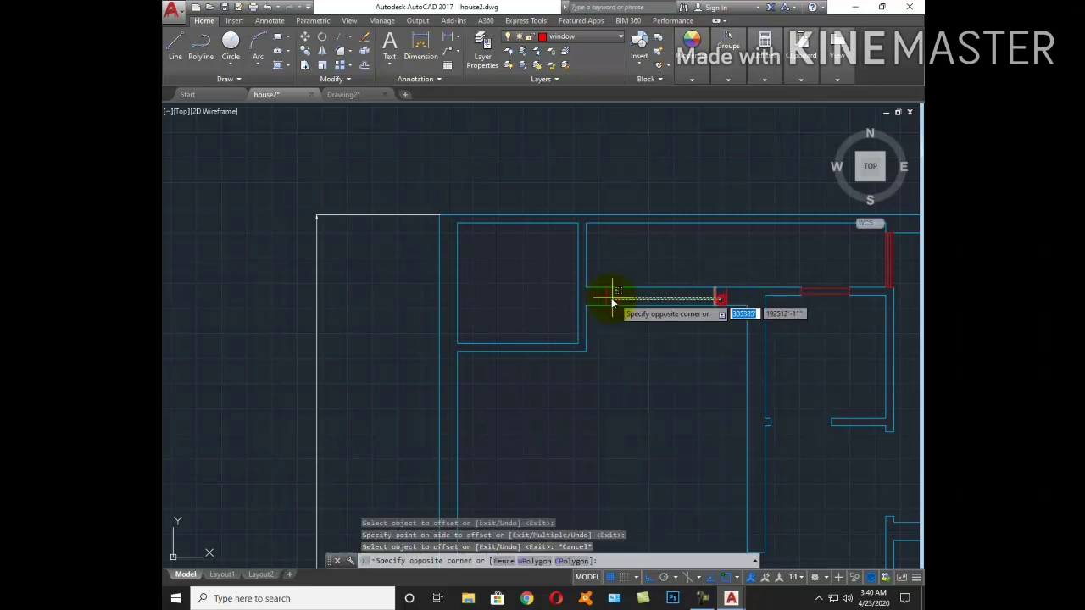
key("Return")
Draw a red window line across the new gap
key("Return")
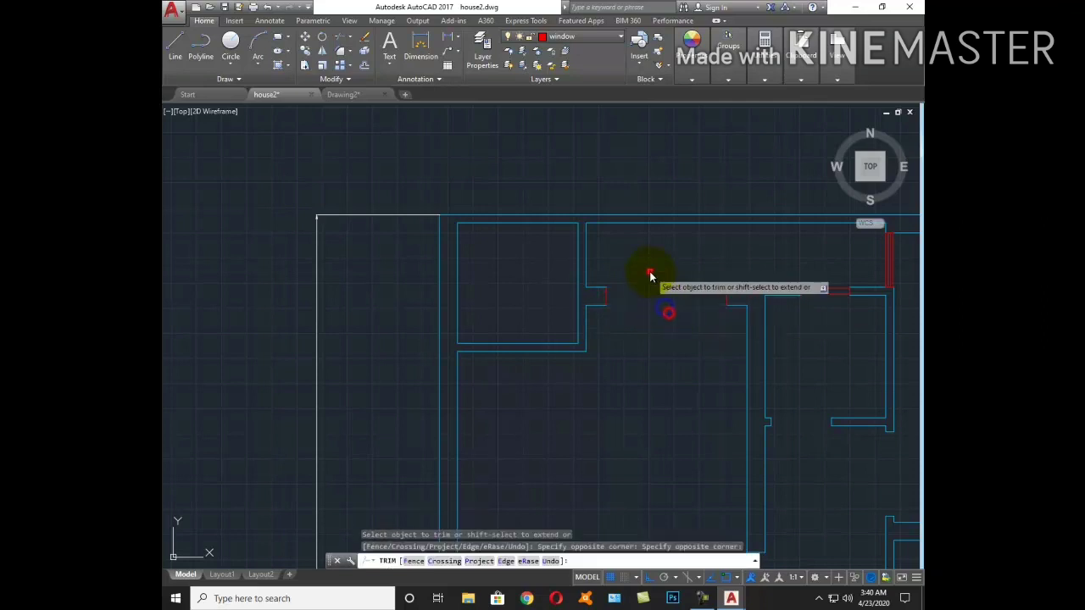
left_click(653, 307)
key("Escape")
type("l")
key("Return")
left_click(605, 288)
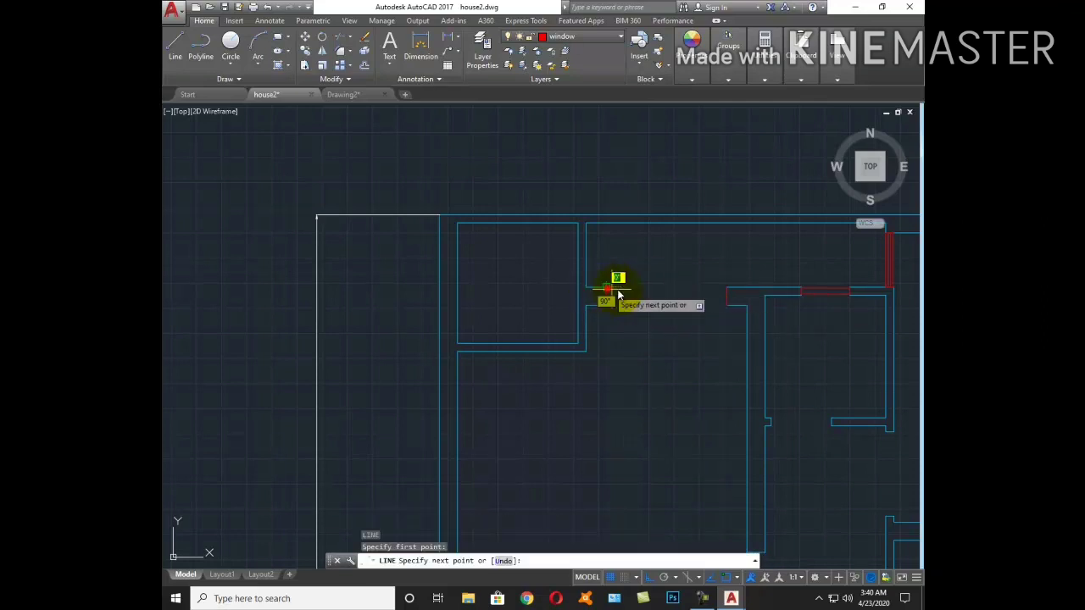
left_click(731, 288)
key("Escape")
key("Return")
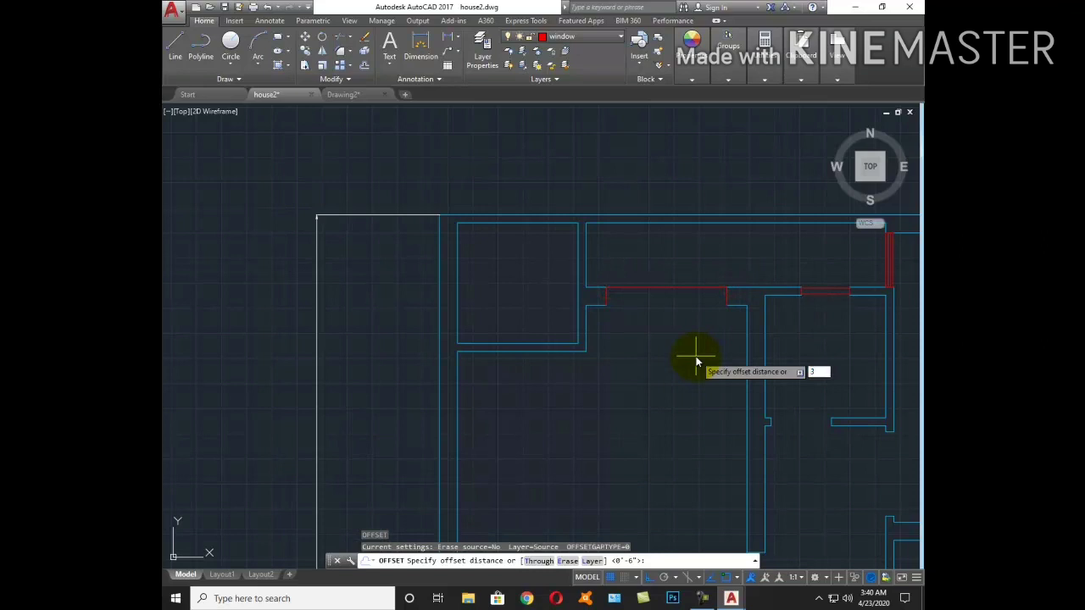
Offset three red window lines by 3 in the upper straight wall
key("Return")
left_click(694, 289)
left_click(695, 301)
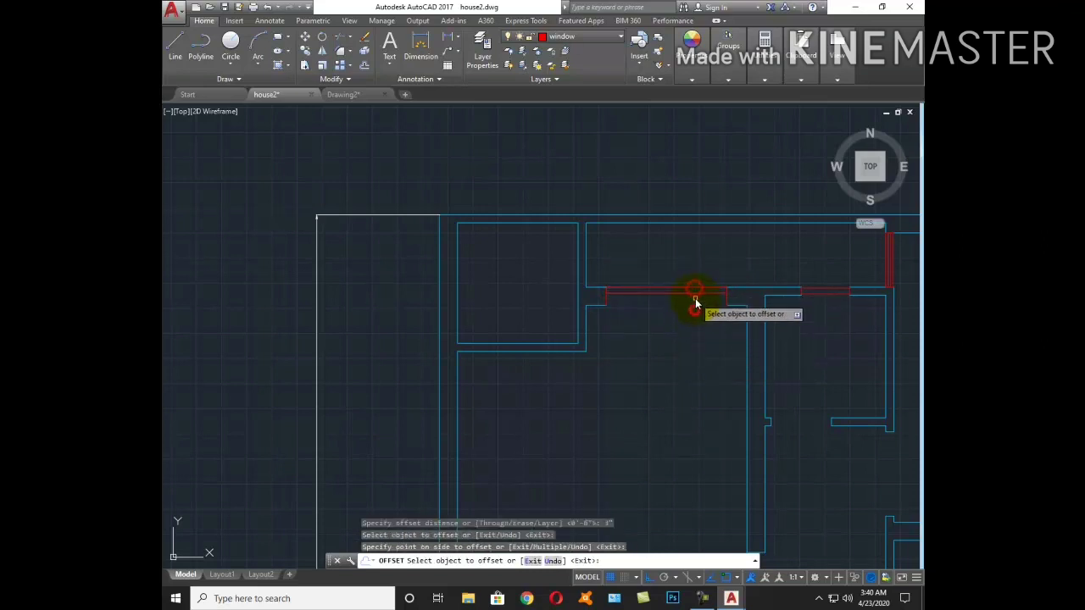
left_click(695, 303)
left_click(694, 316)
left_click(695, 300)
left_click(695, 314)
key("Escape")
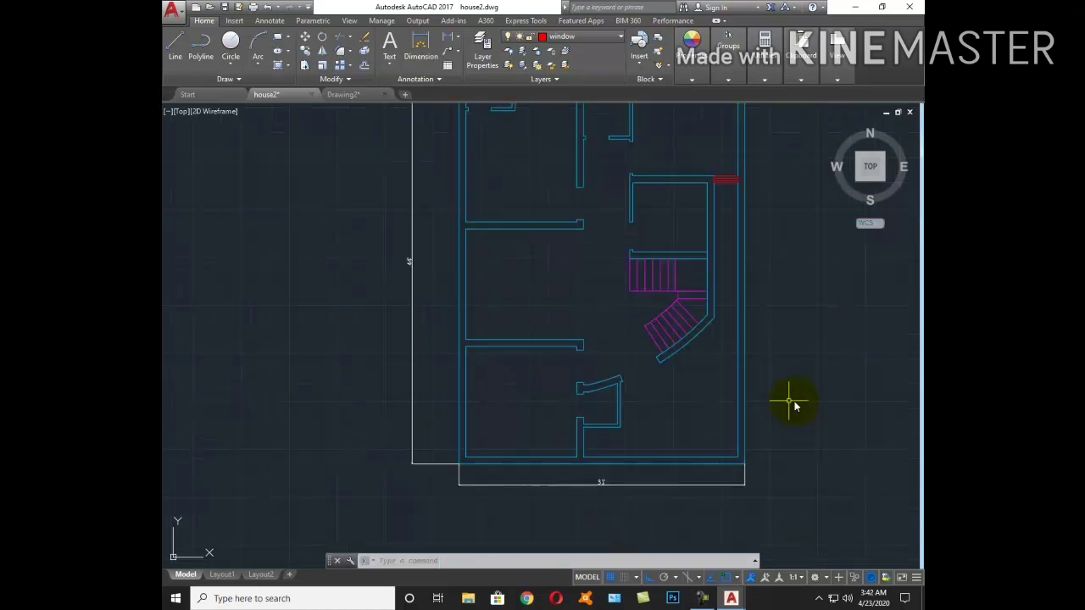
Offset the angled wall line beside the curved stair
scroll(703, 363, "up", 5)
scroll(644, 407, "up", 1)
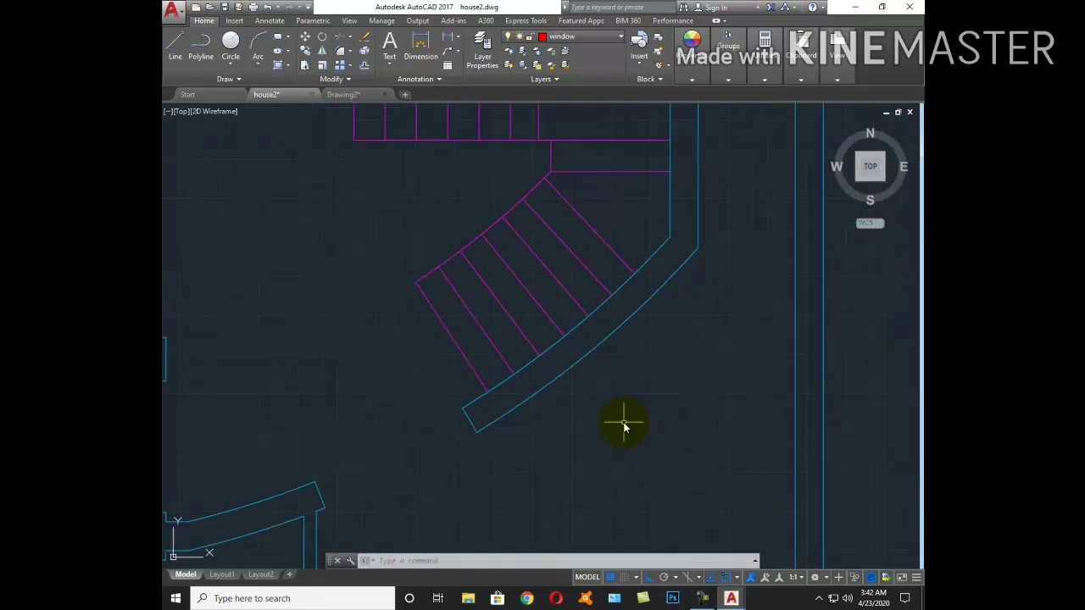
type("l")
key("Return")
key("Escape")
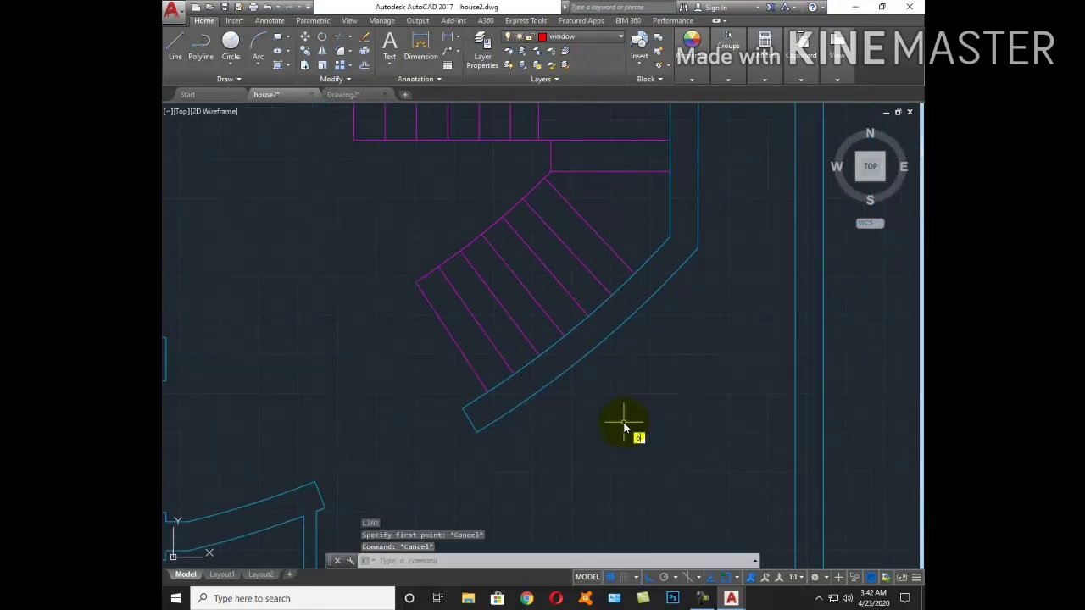
key("Return")
key("Return")
scroll(472, 424, "up", 2)
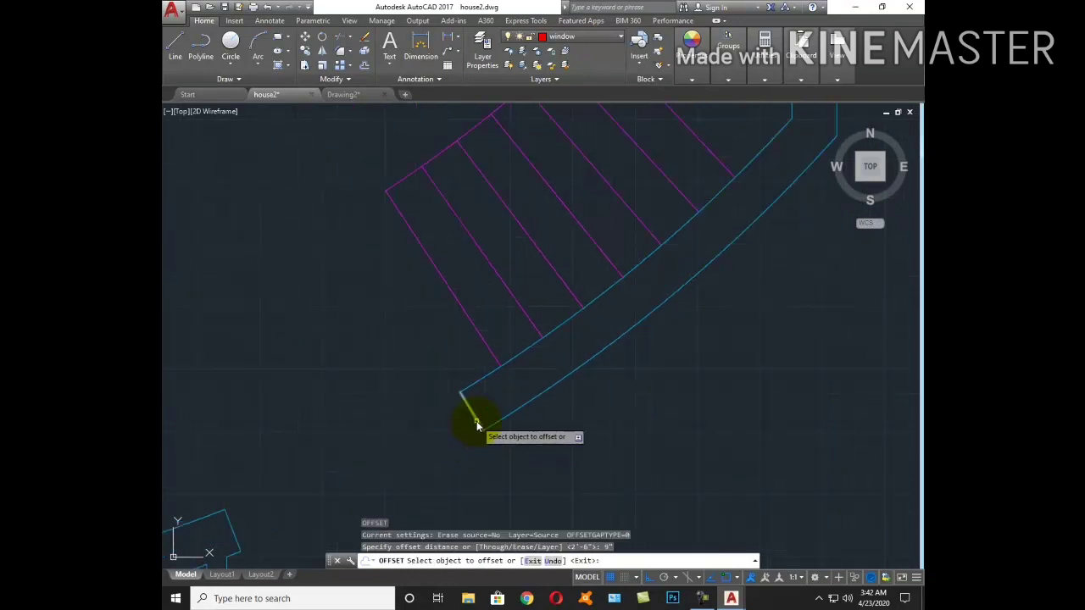
left_click(476, 421)
left_click(525, 392)
key("Escape")
Draw a red line across the angled wall from the wall intersection
scroll(536, 401, "up", 6)
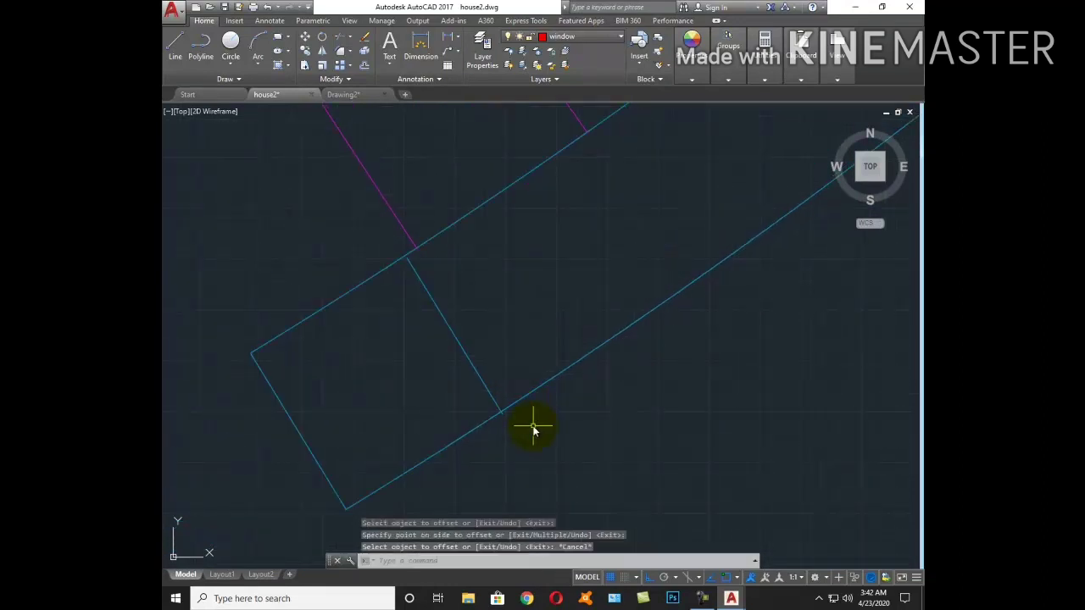
type("l")
key("Return")
scroll(504, 424, "up", 3)
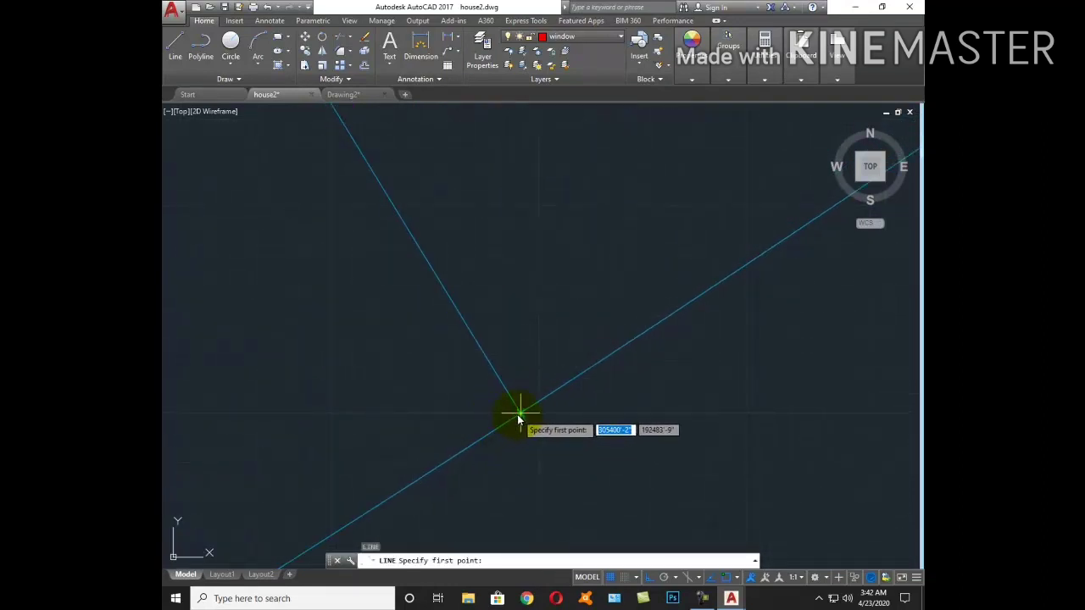
scroll(519, 417, "down", 3)
left_click(516, 415)
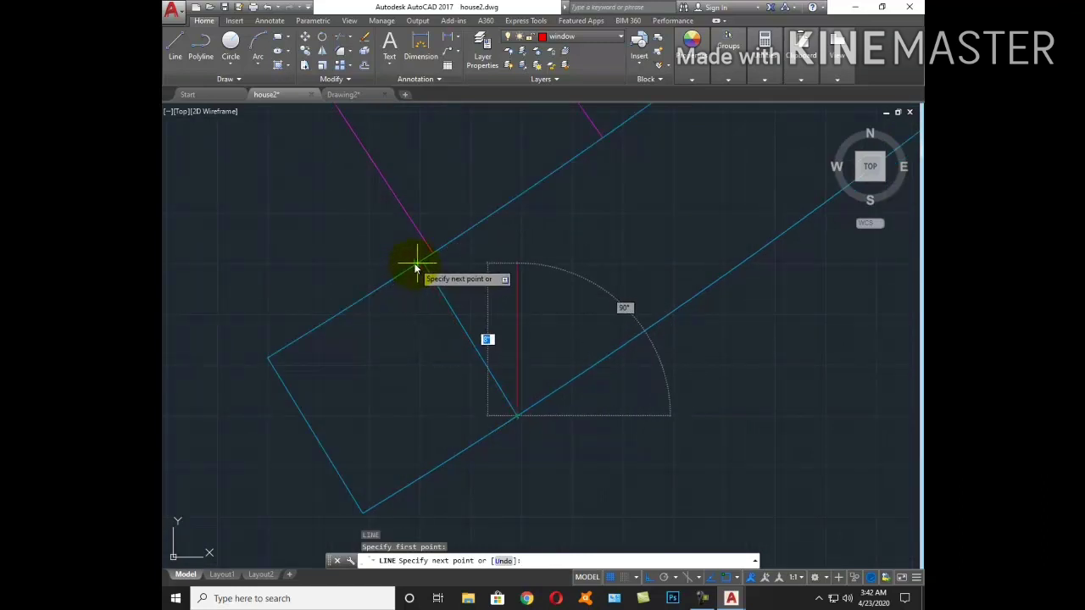
left_click(415, 264)
key("Escape")
key("Escape")
Offset the red line 1' to the right as the second window jamb
scroll(534, 315, "up", 2)
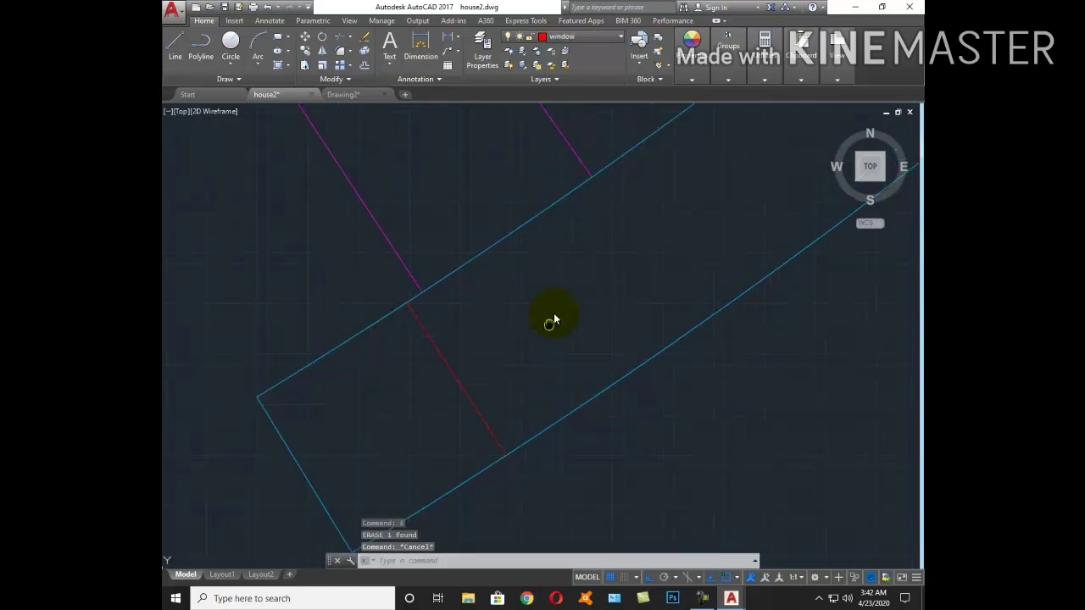
scroll(525, 364, "up", 2)
type("o")
key("Return")
type("1'")
key("Return")
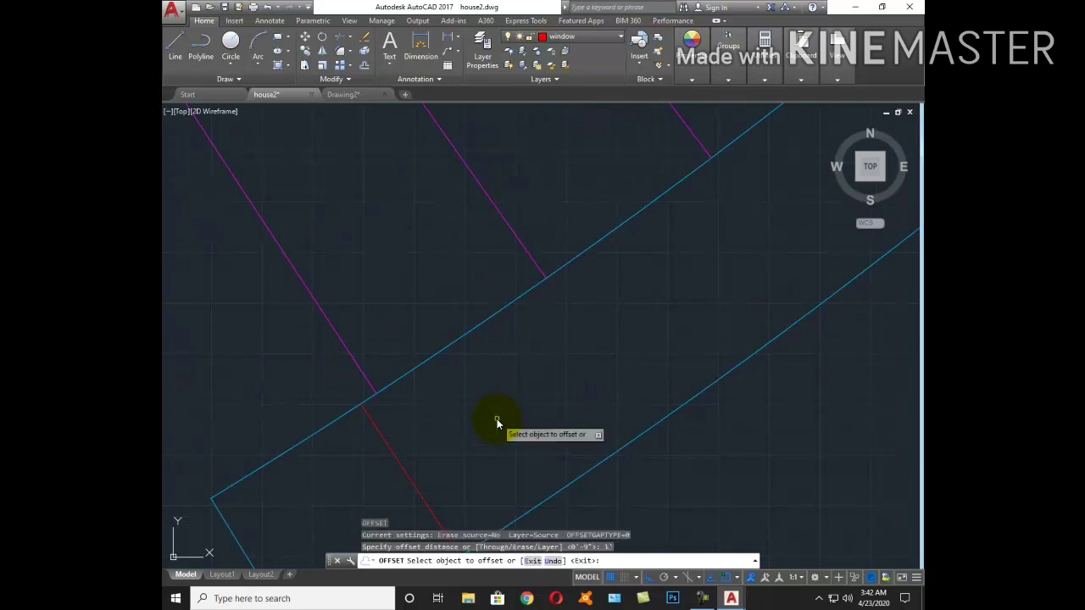
left_click(390, 446)
left_click(577, 326)
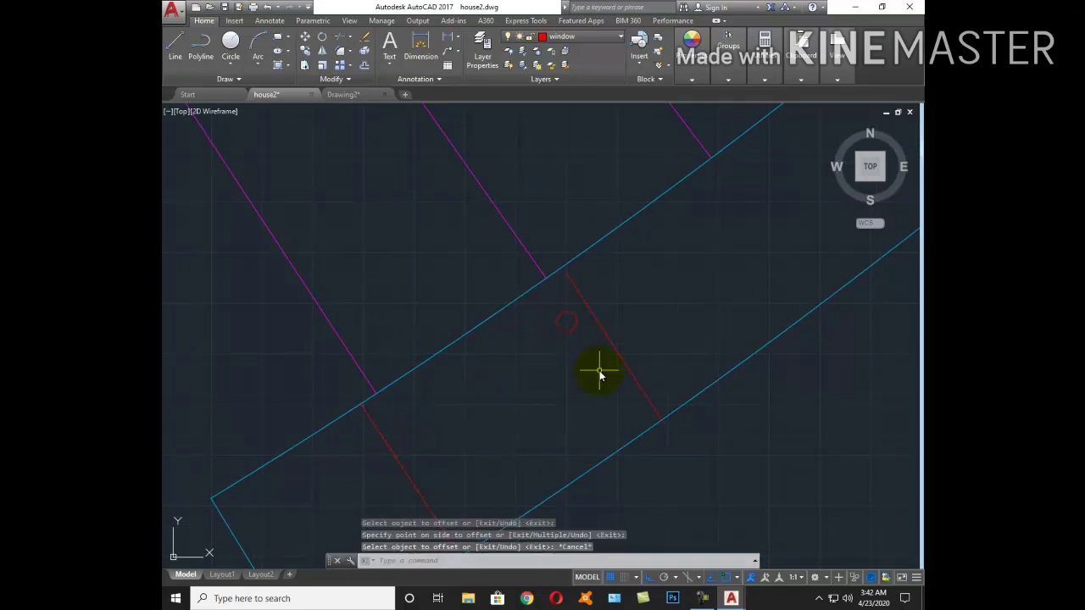
key("Escape")
Draw a line from where red meets the wall, then delete the mistaken line
type("l")
key("Return")
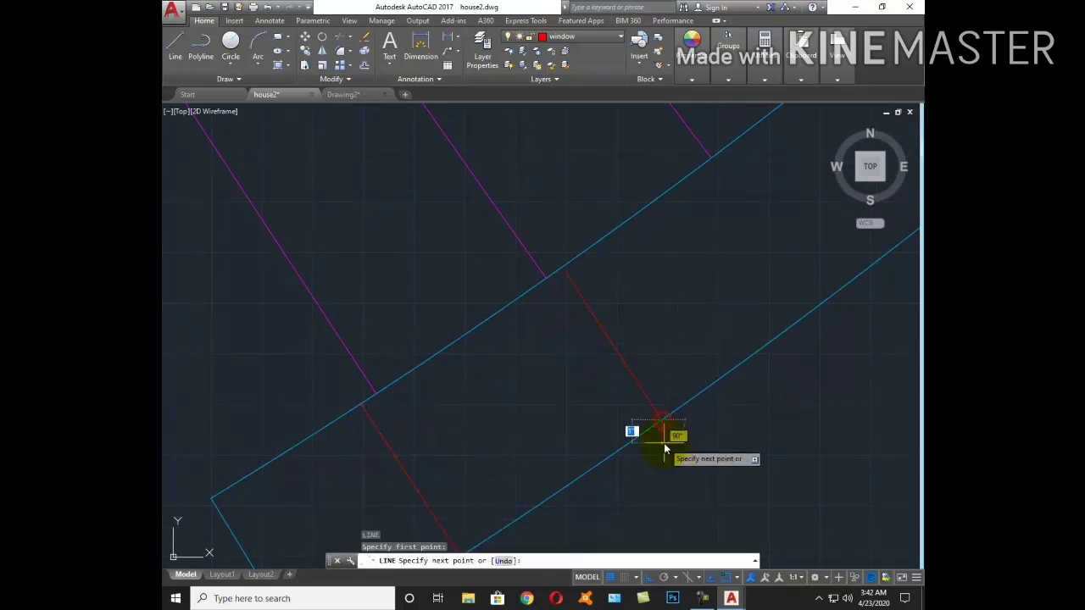
left_click(660, 418)
scroll(561, 298, "up", 1)
scroll(617, 382, "up", 1)
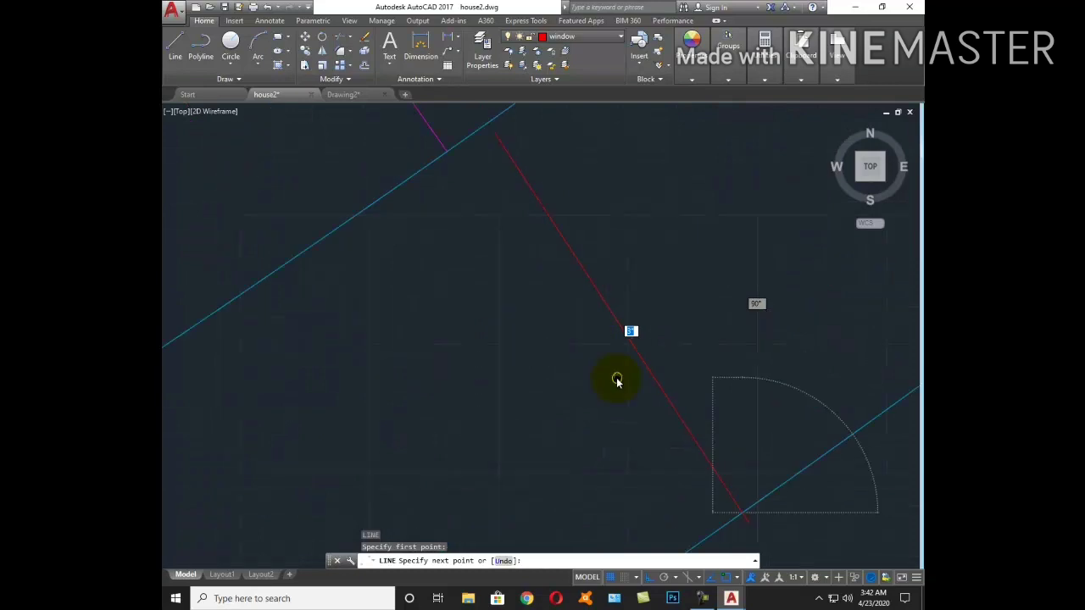
left_click(474, 133)
key("Escape")
left_click(515, 159)
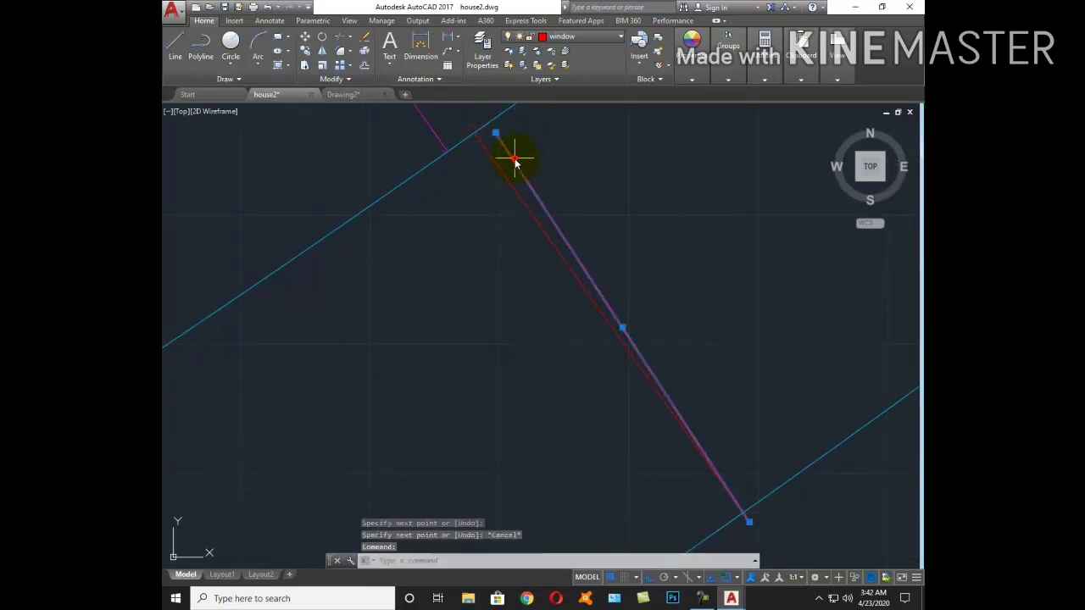
key("Delete")
Start a new line at the upper wall intersection, then cancel it
type("l")
key("Return")
scroll(462, 142, "up", 1)
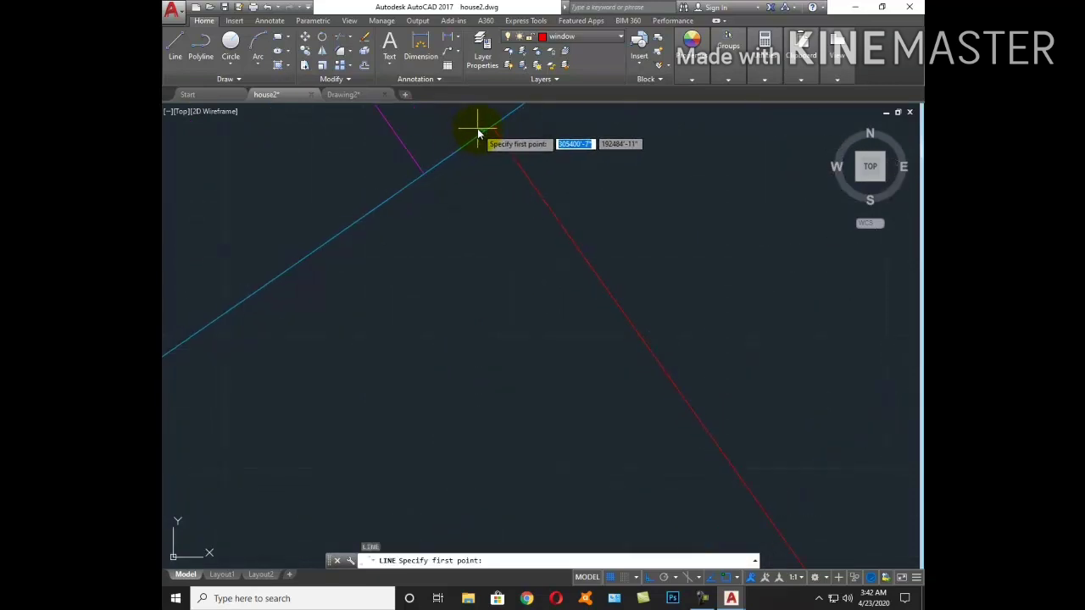
left_click(485, 132)
scroll(517, 216, "down", 1)
scroll(520, 226, "up", 2)
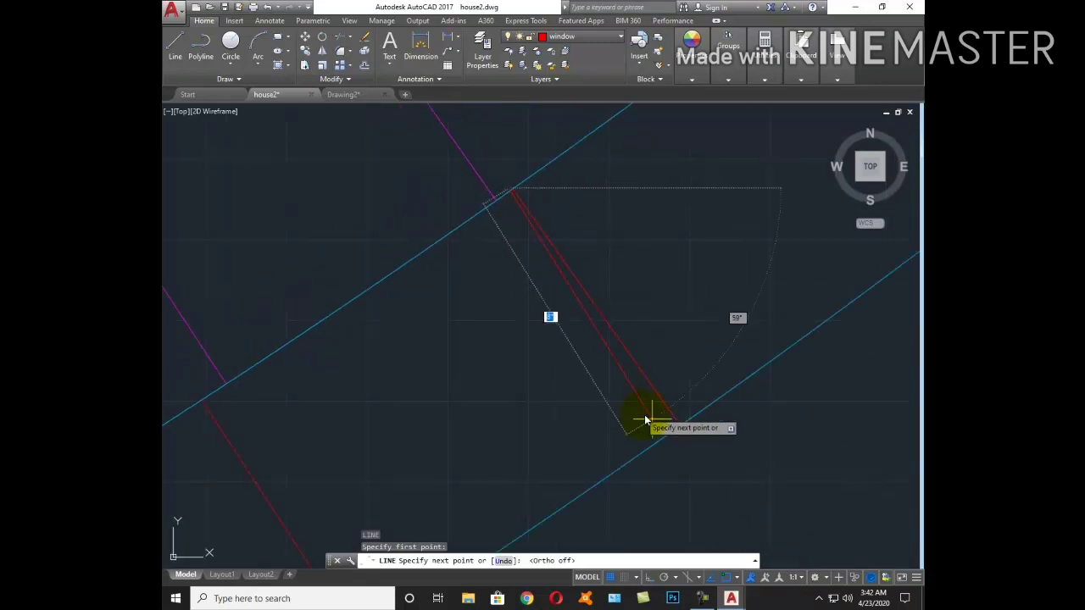
key("Escape")
type("tr")
key("Return")
key("Return")
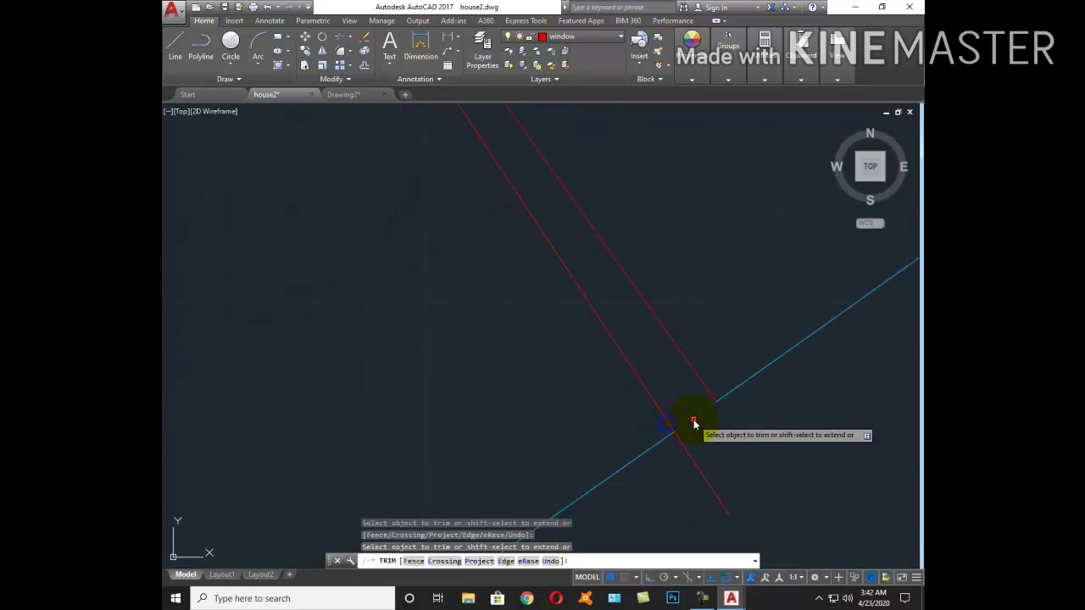
Cancel the trim and erase the extra red line
middle_click_drag(693, 419, 537, 204)
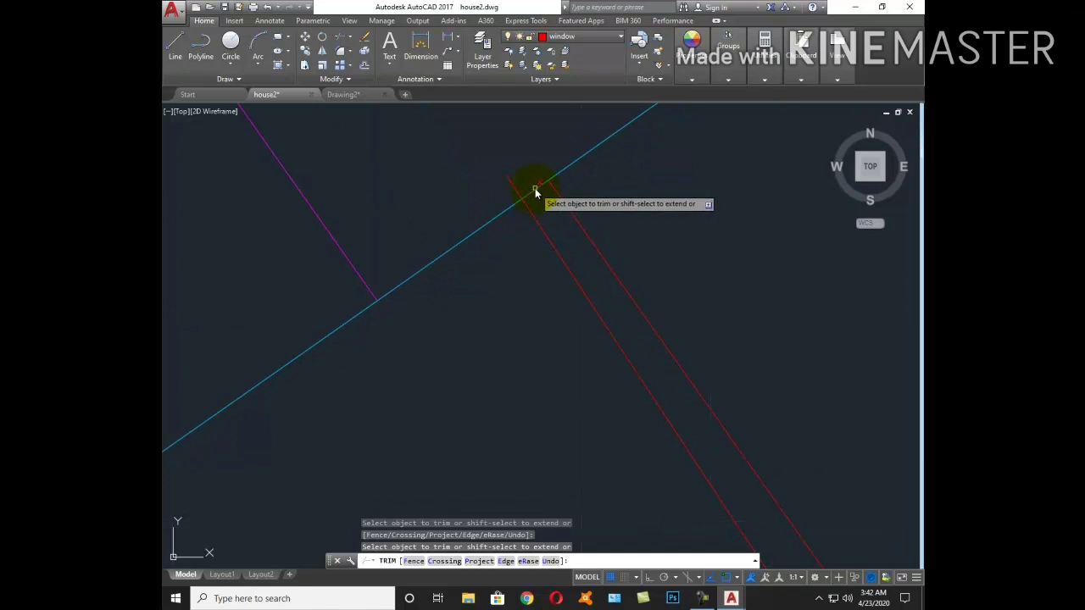
key("Escape")
left_click(546, 218)
type("e")
key("Return")
scroll(588, 223, "down", 4)
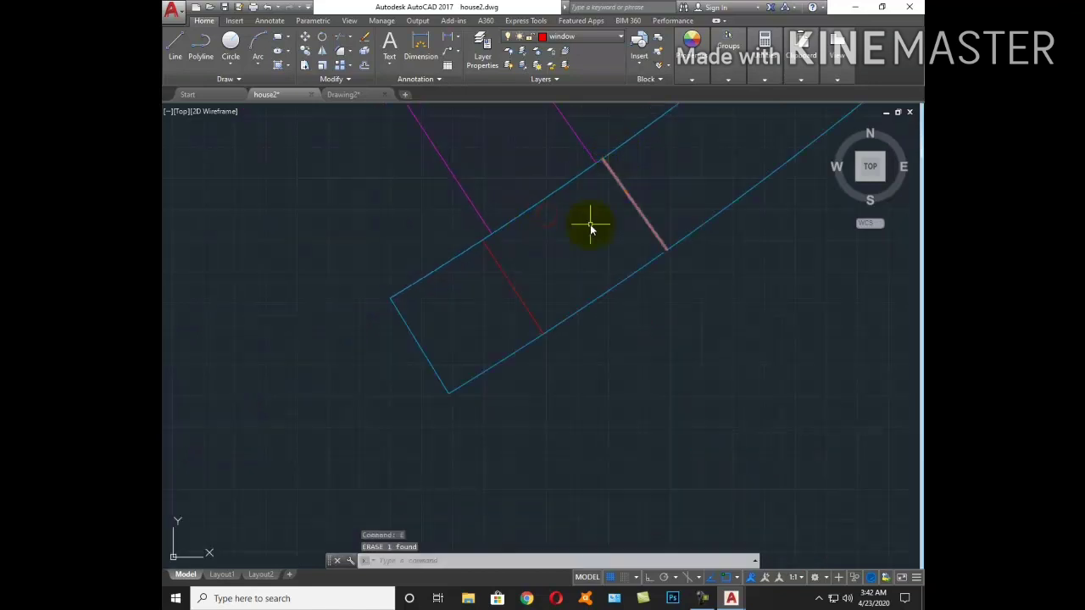
scroll(489, 273, "up", 4)
Draw a new red line from the red line's top end to the wall edge
type("l")
key("Return")
scroll(474, 186, "up", 2)
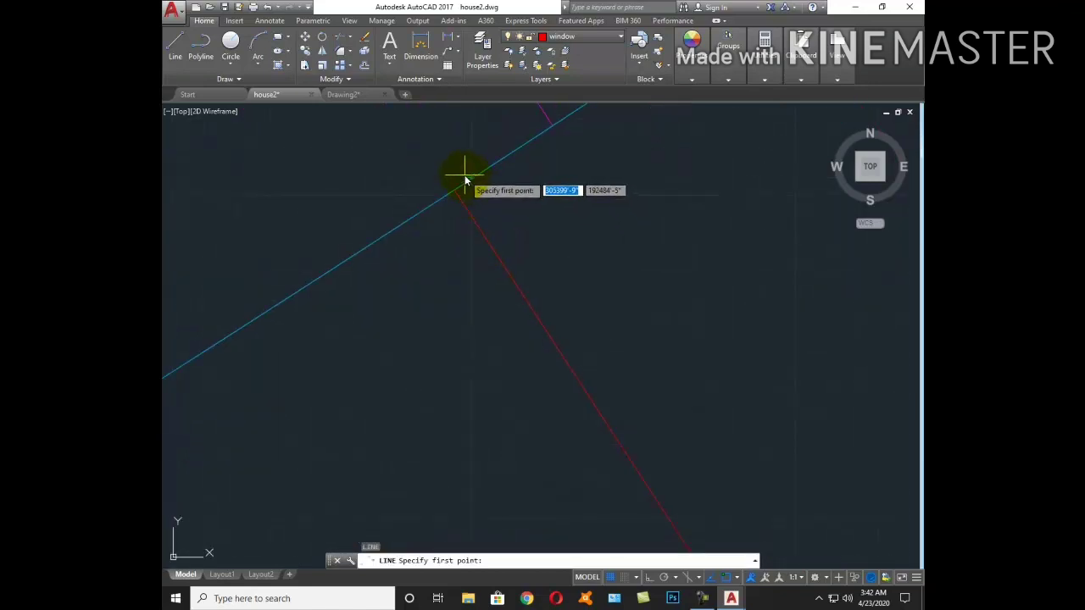
left_click(462, 175)
scroll(508, 220, "down", 2)
left_click(689, 449)
scroll(661, 471, "up", 3)
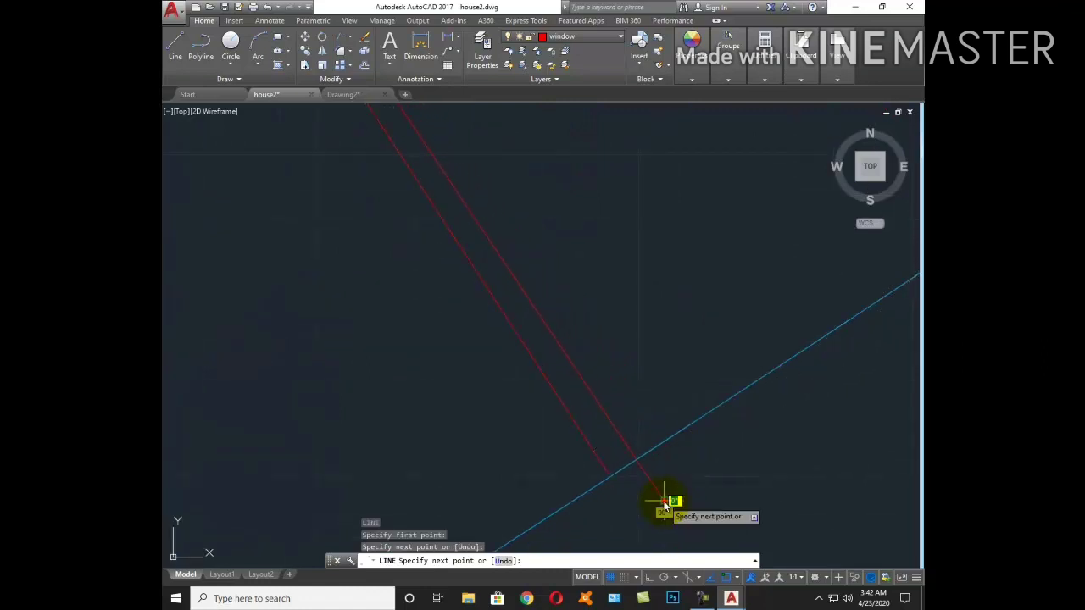
key("Escape")
Trim the overshooting red line back to the wall line
type("tr")
key("Return")
key("Return")
left_click(622, 473)
left_click(642, 495)
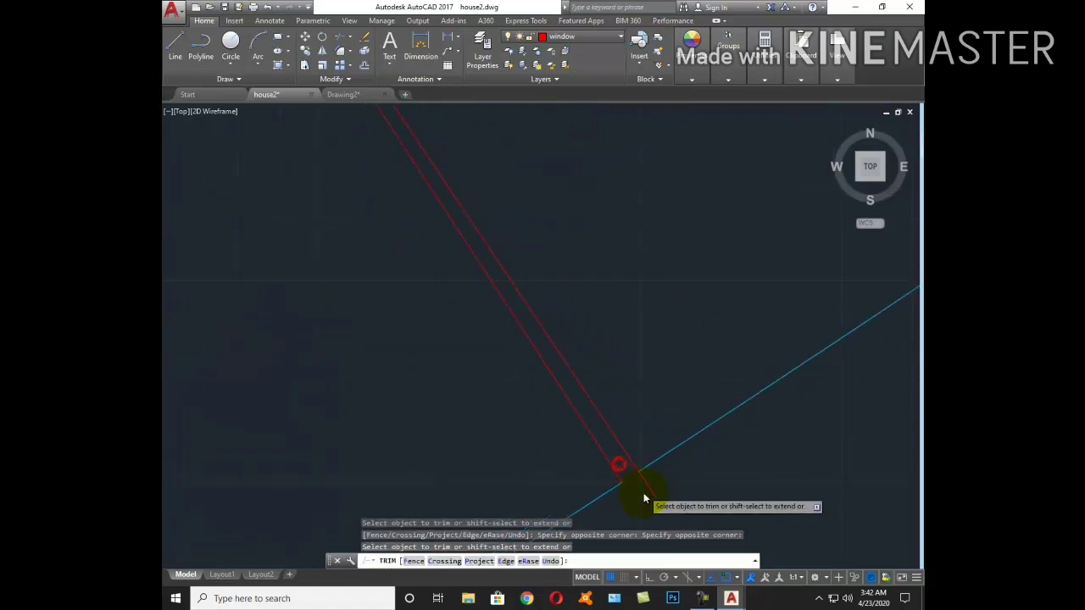
scroll(569, 405, "down", 2)
scroll(542, 373, "up", 2)
scroll(544, 374, "up", 2)
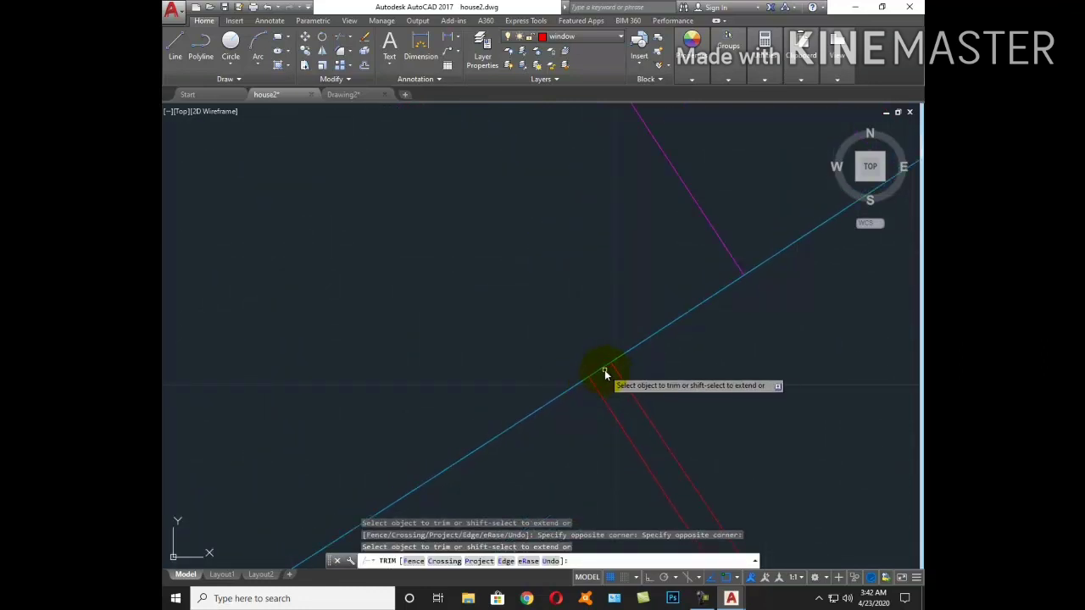
left_click(610, 373)
key("Escape")
Extend the short red line to meet the wall
type("ex")
key("Return")
key("Return")
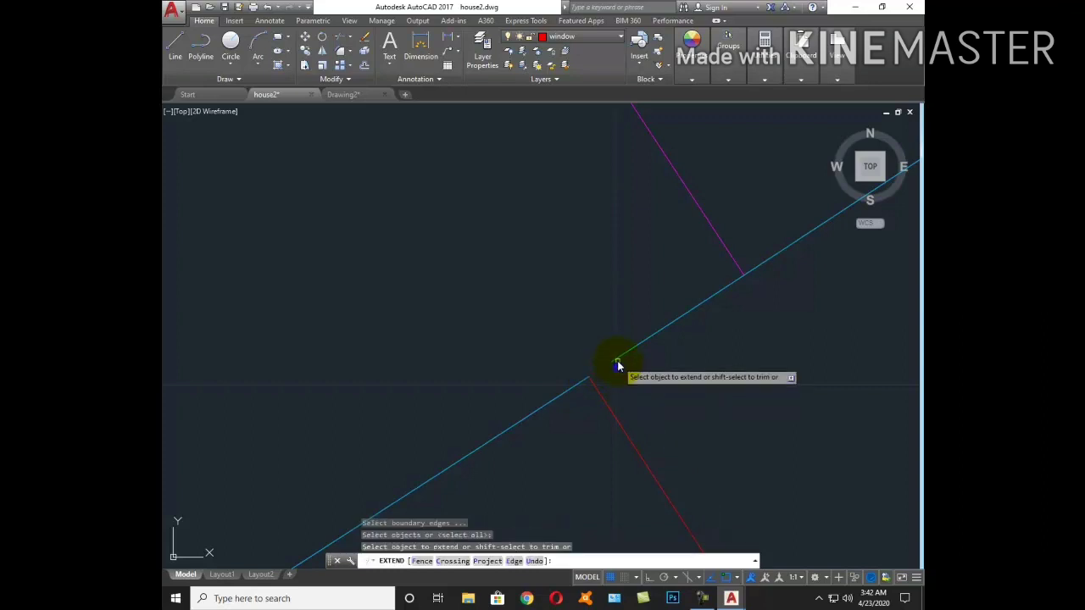
left_click(617, 363)
scroll(562, 353, "down", 1)
scroll(605, 392, "down", 1)
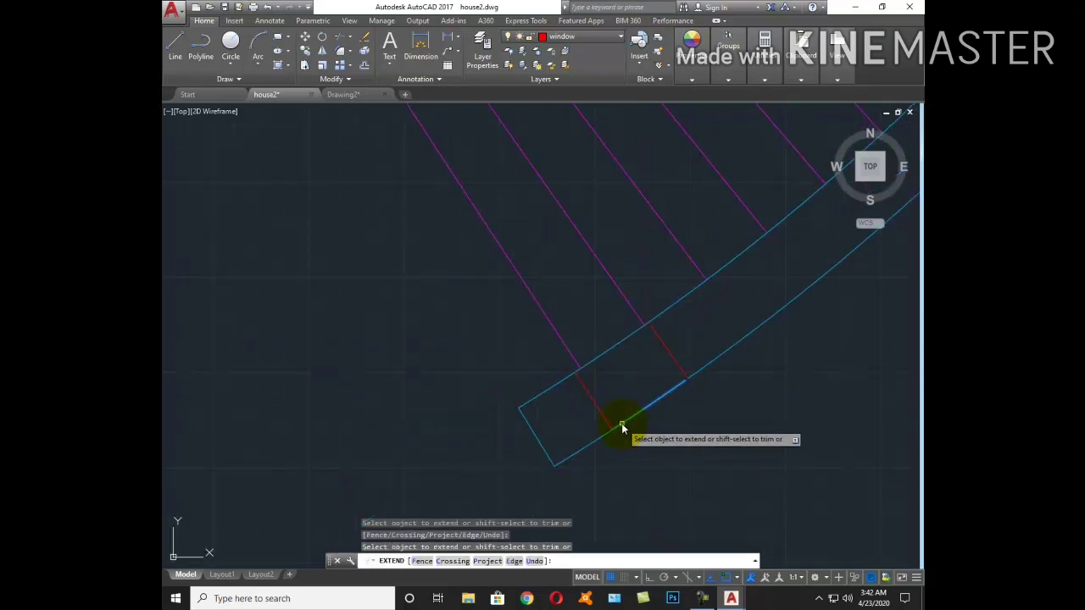
key("Escape")
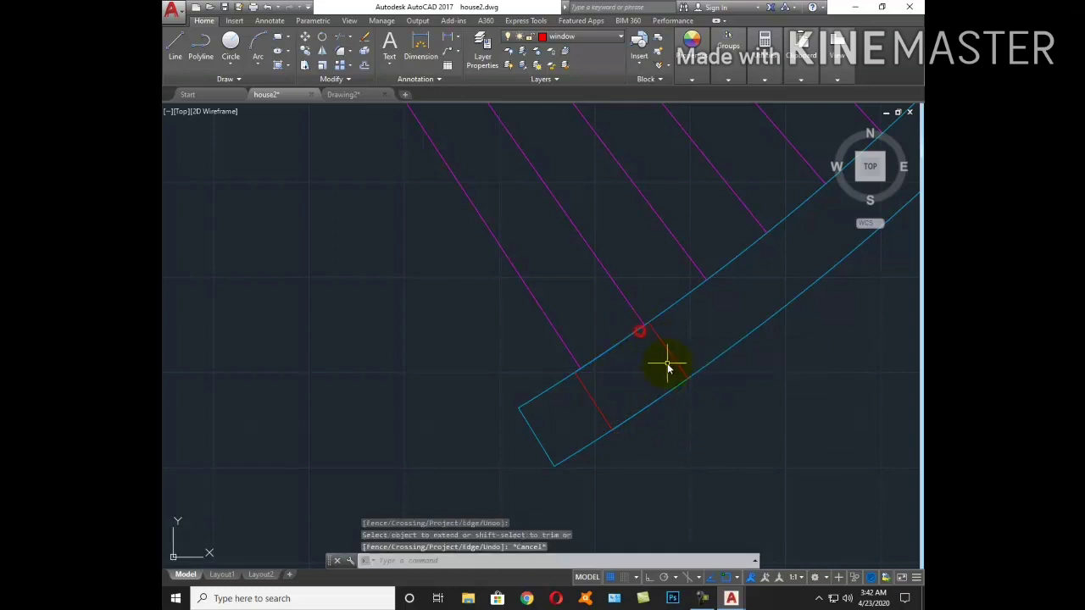
type("ma")
key("Return")
Match the red line's properties onto both wall edge segments of the opening
left_click(672, 362)
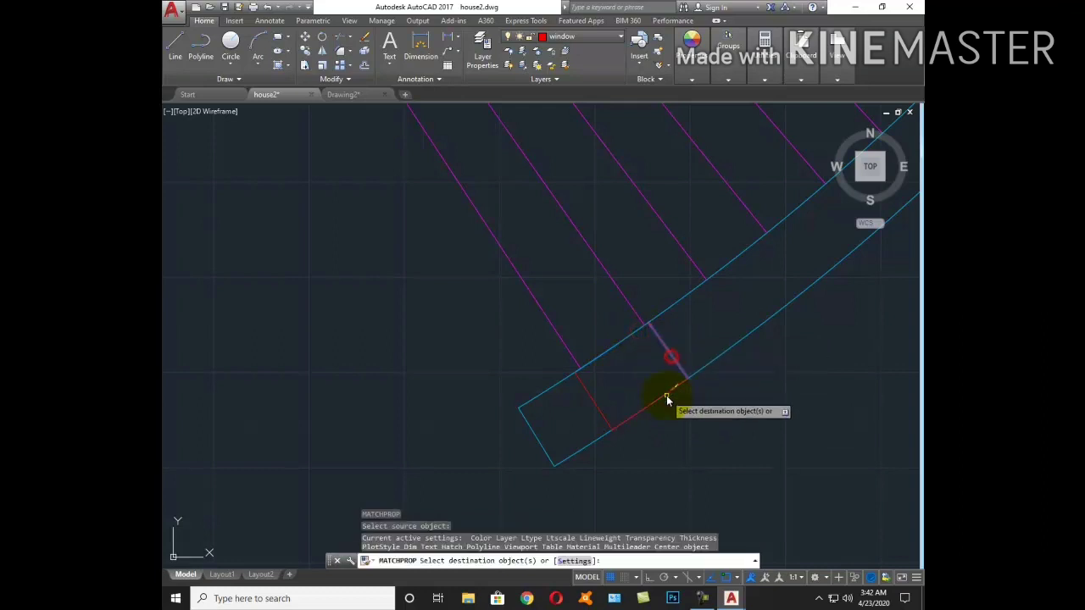
left_click(666, 391)
left_click(613, 348)
key("Escape")
Offset the red window side line 3' along the angled wall
type("o")
key("Return")
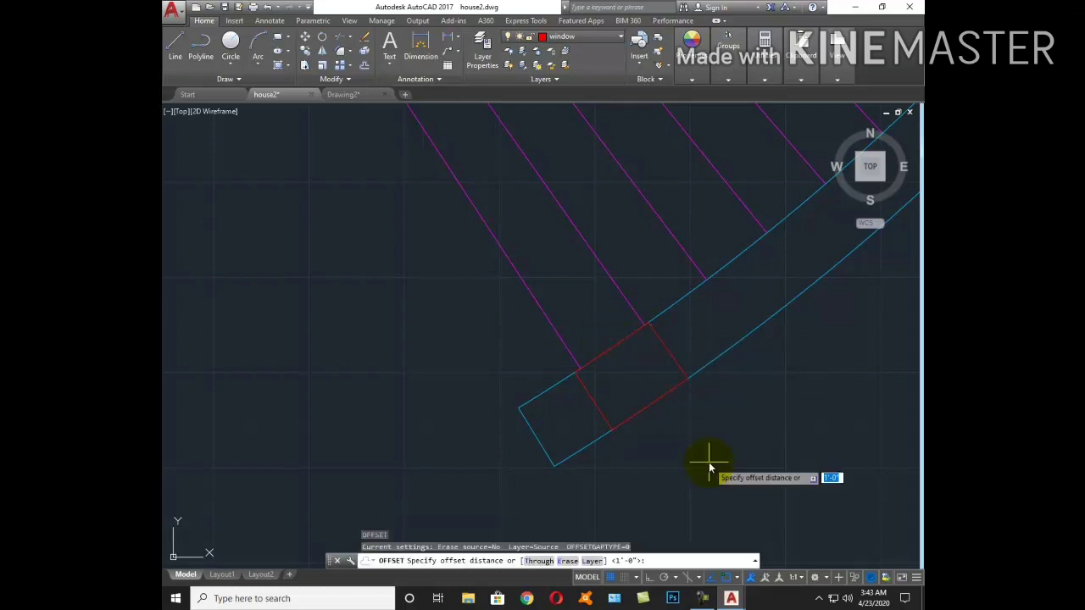
key("Return")
left_click(666, 396)
left_click(638, 379)
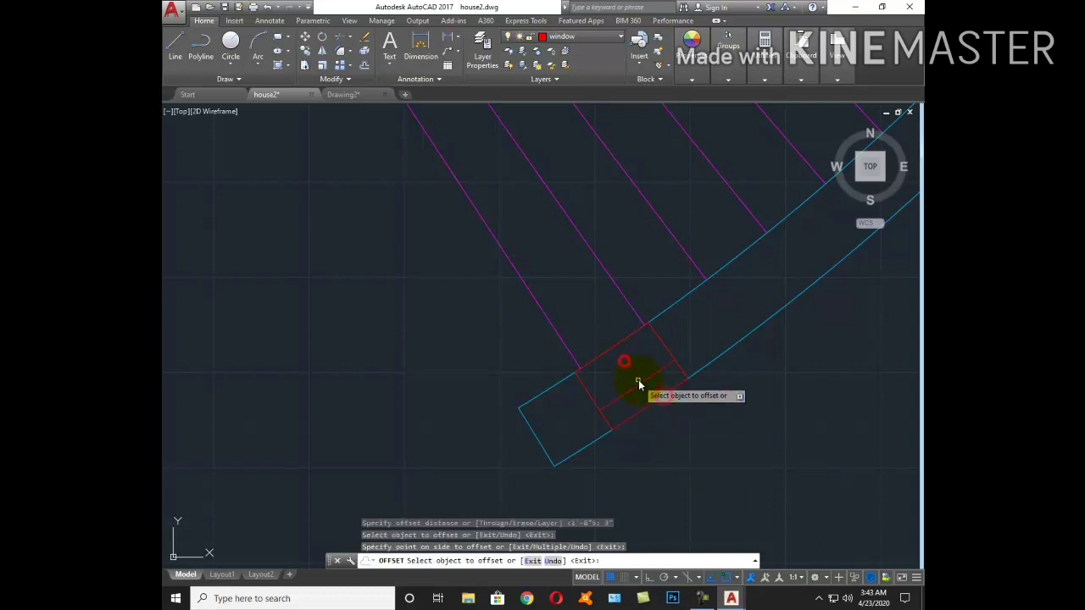
left_click(640, 383)
key("Escape")
scroll(617, 370, "down", 2)
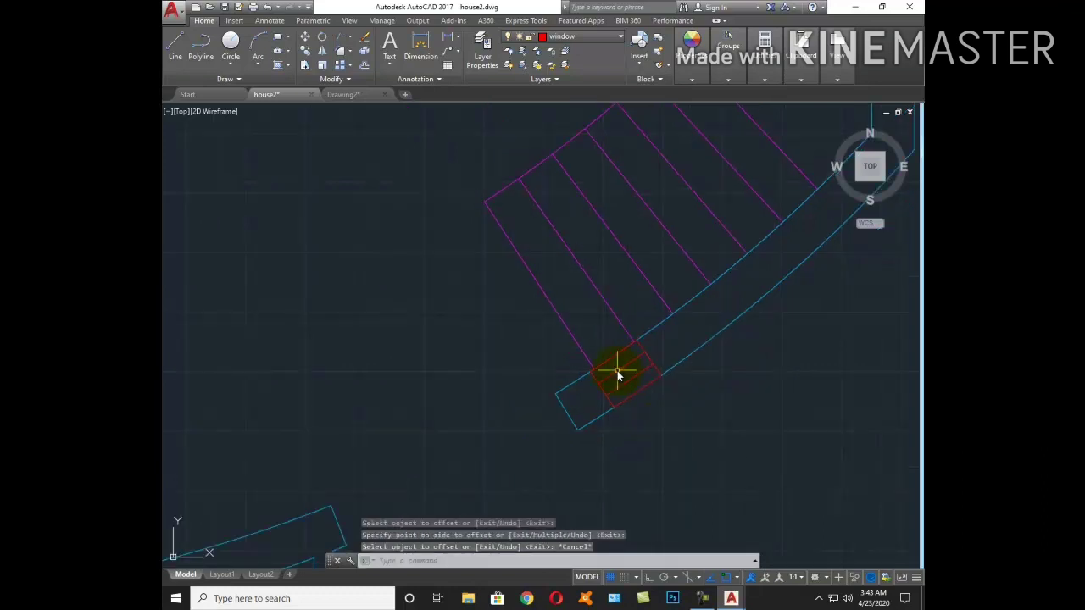
Offset the window edge 9" inward to add the inner glass line
key("Return")
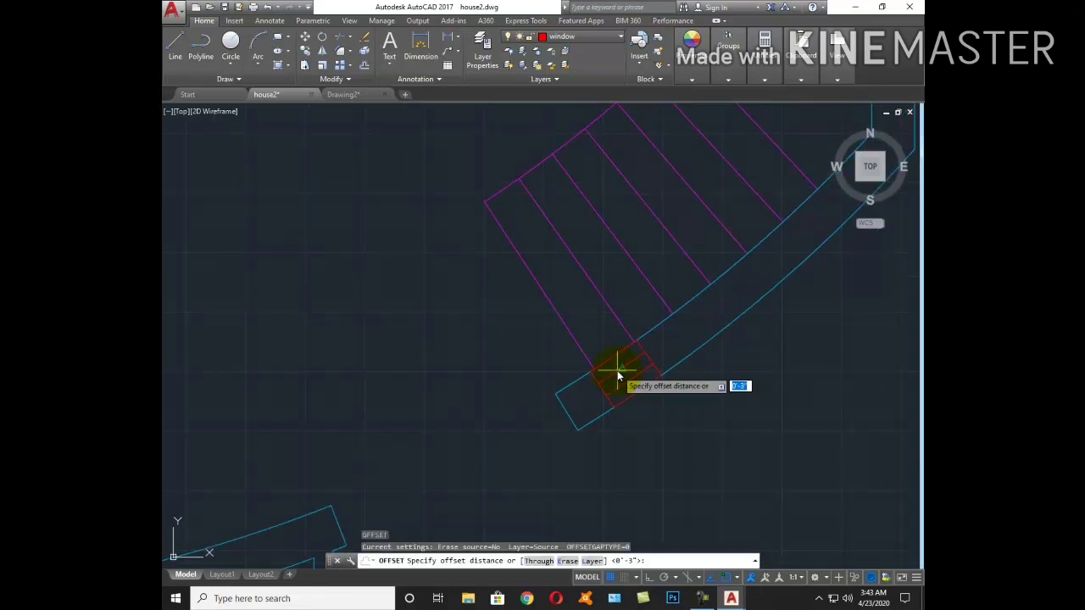
type("1")
key("BackSpace")
type("9")
key("Return")
scroll(670, 369, "up", 2)
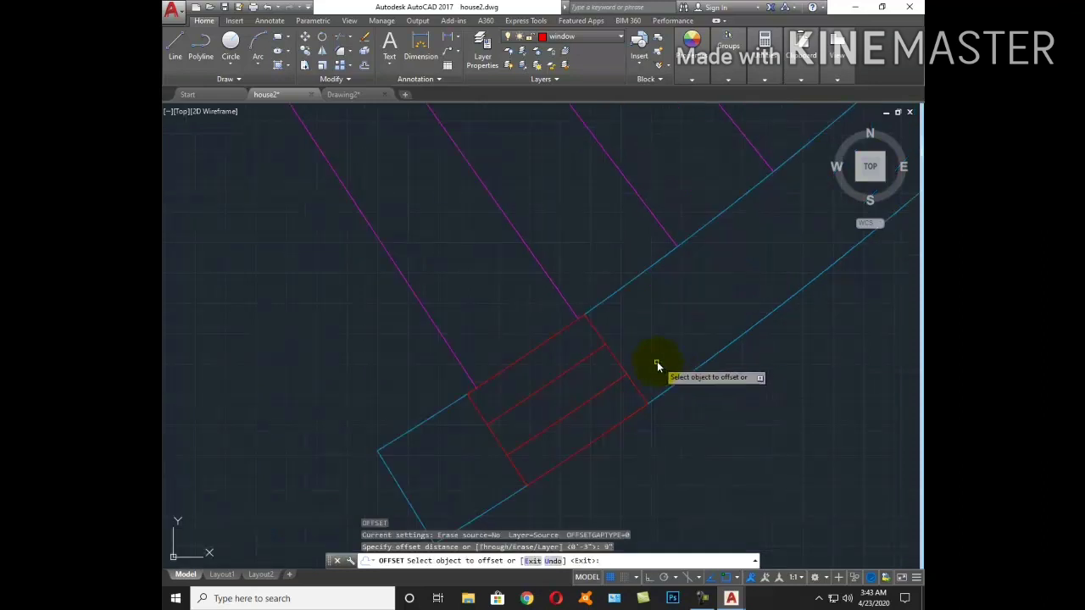
left_click(613, 364)
left_click(672, 312)
key("Escape")
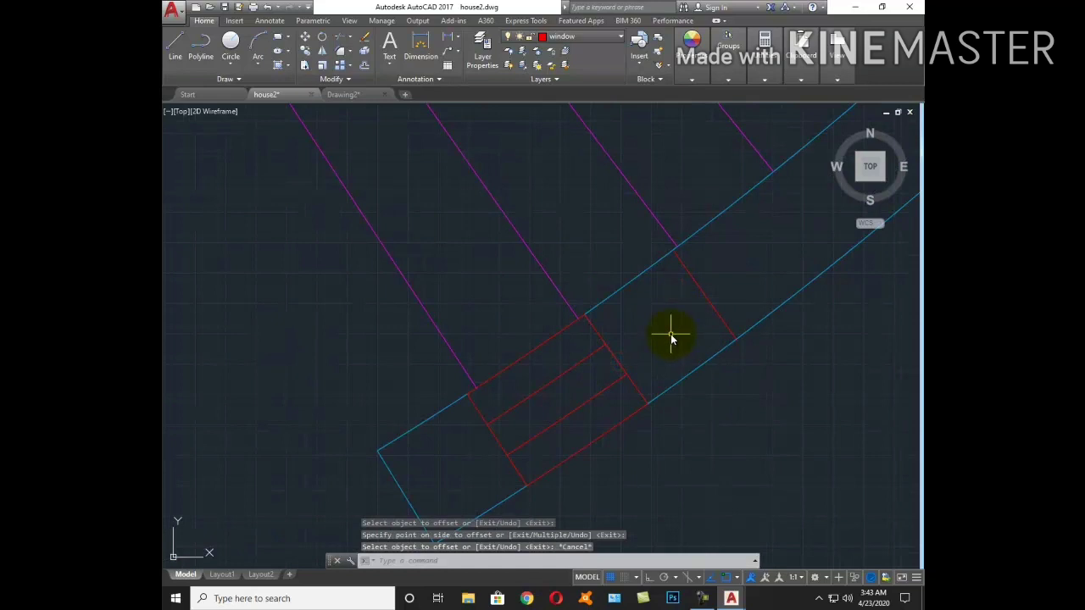
Draw a red line across the curved wall beside the angled stairs
scroll(671, 338, "up", 2)
key("l")
key("Return")
left_click(788, 381)
scroll(684, 316, "down", 1)
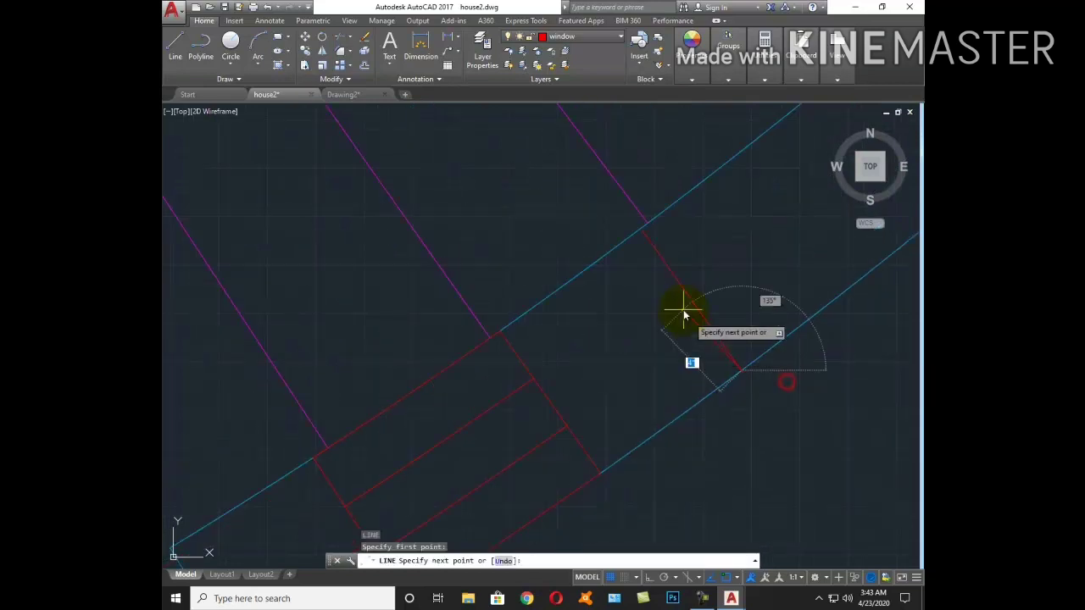
scroll(685, 316, "up", 2)
left_click(648, 248)
key("Escape")
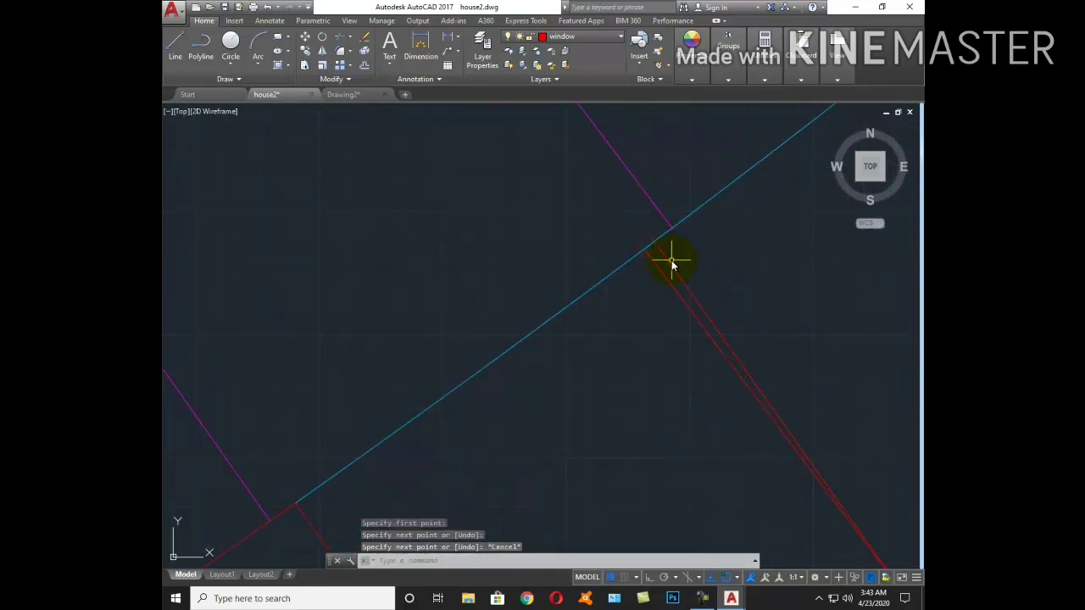
Offset that red line 1' along the curved wall to form a window jamb
scroll(649, 346, "down", 2)
middle_click_drag(650, 345, 532, 452)
key("o")
key("Return")
type("1'")
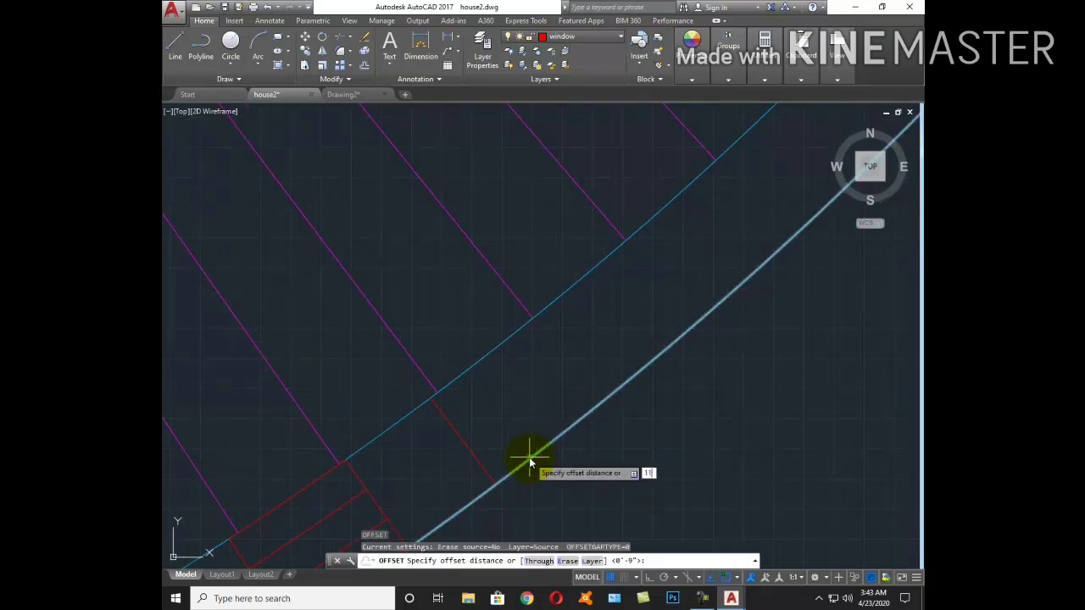
key("Return")
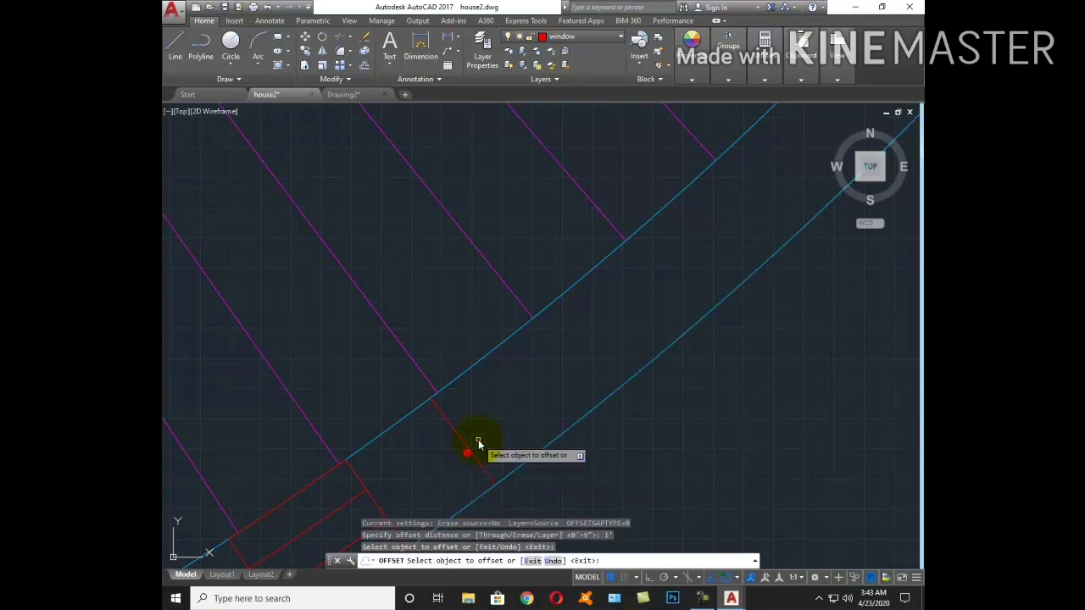
left_click(473, 451)
left_click(544, 383)
key("Escape")
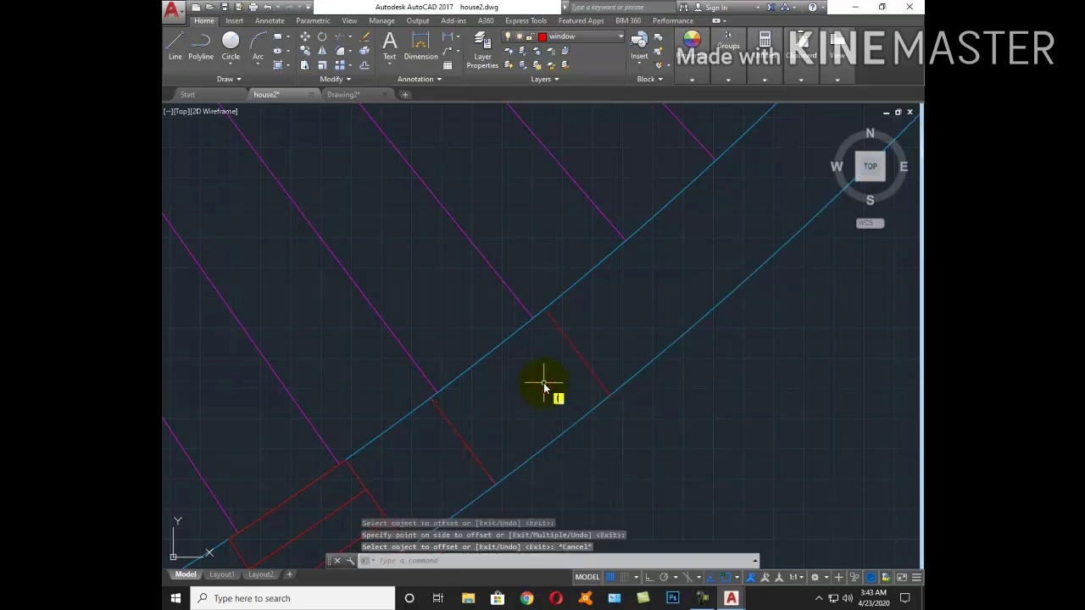
Draw another red line from the outer to the inner wall edge and erase the extra line
scroll(543, 383, "up", 4)
key("l")
key("Return")
left_click(596, 410)
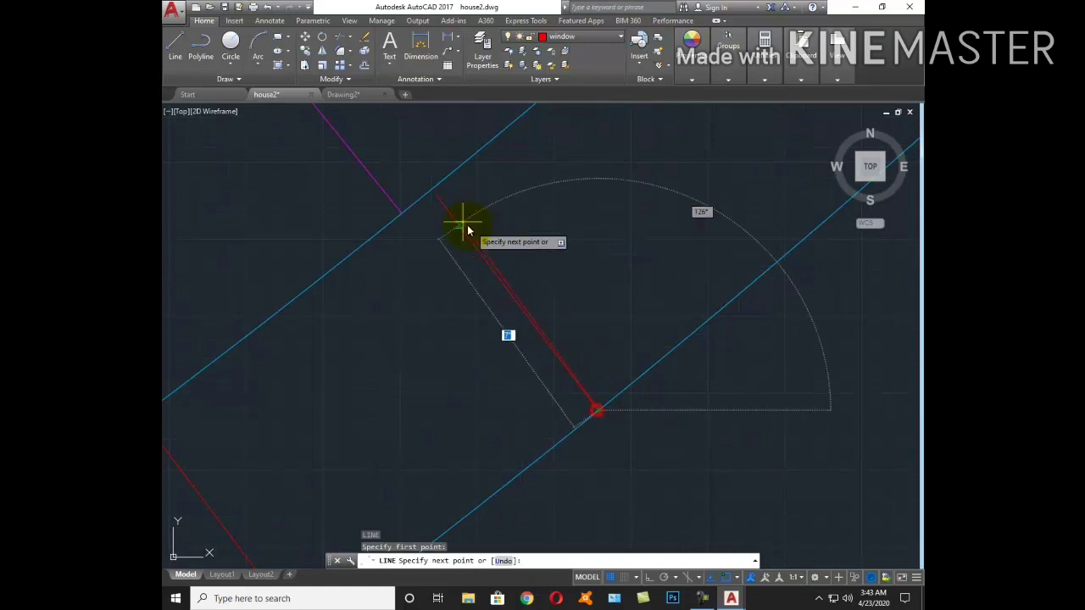
left_click(428, 201)
key("Escape")
key("e")
key("Return")
key("Escape")
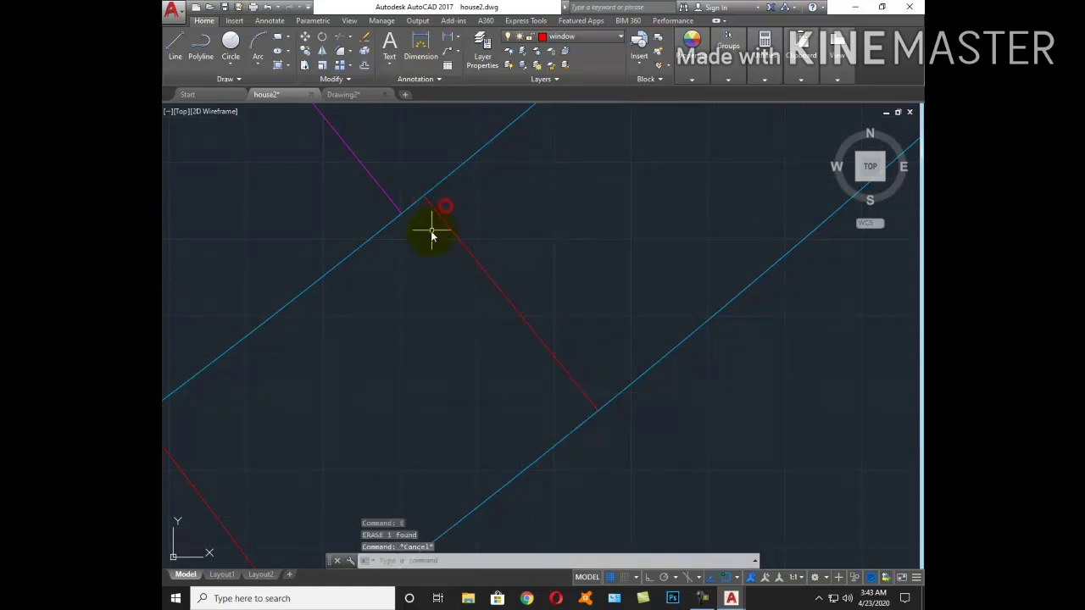
Offset the red line 9" further along the curved wall
scroll(429, 230, "down", 2)
middle_click_drag(458, 266, 465, 382)
key("o")
key("Return")
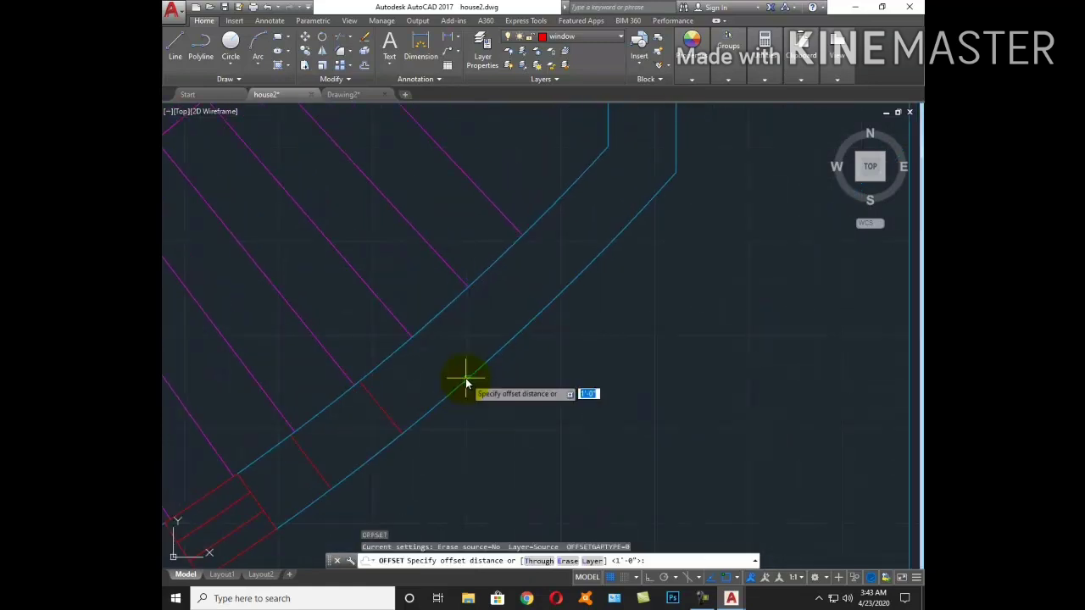
key("Return")
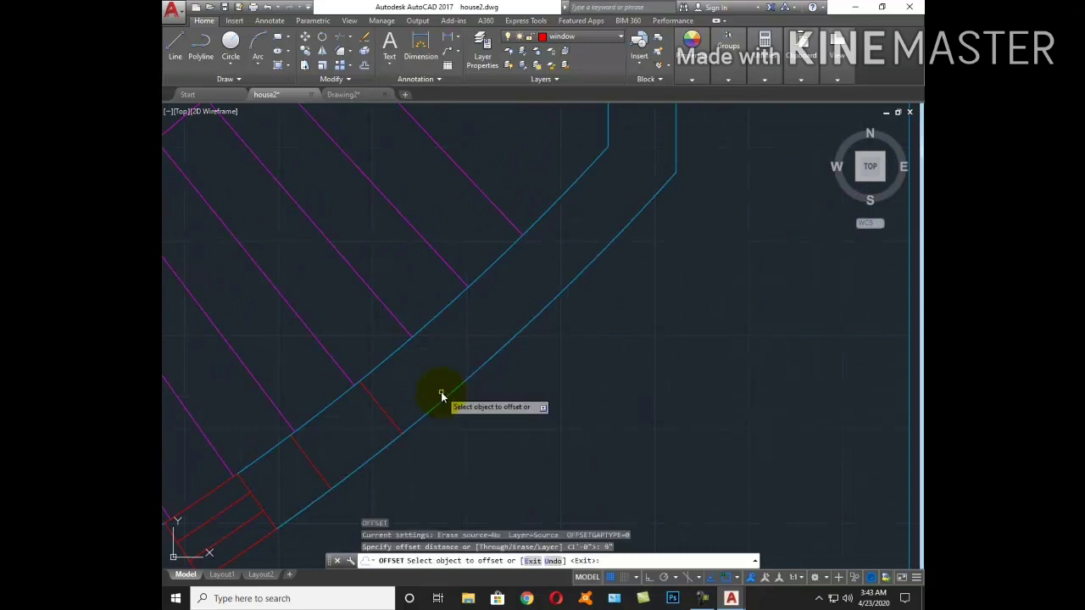
left_click(393, 418)
left_click(427, 374)
key("Escape")
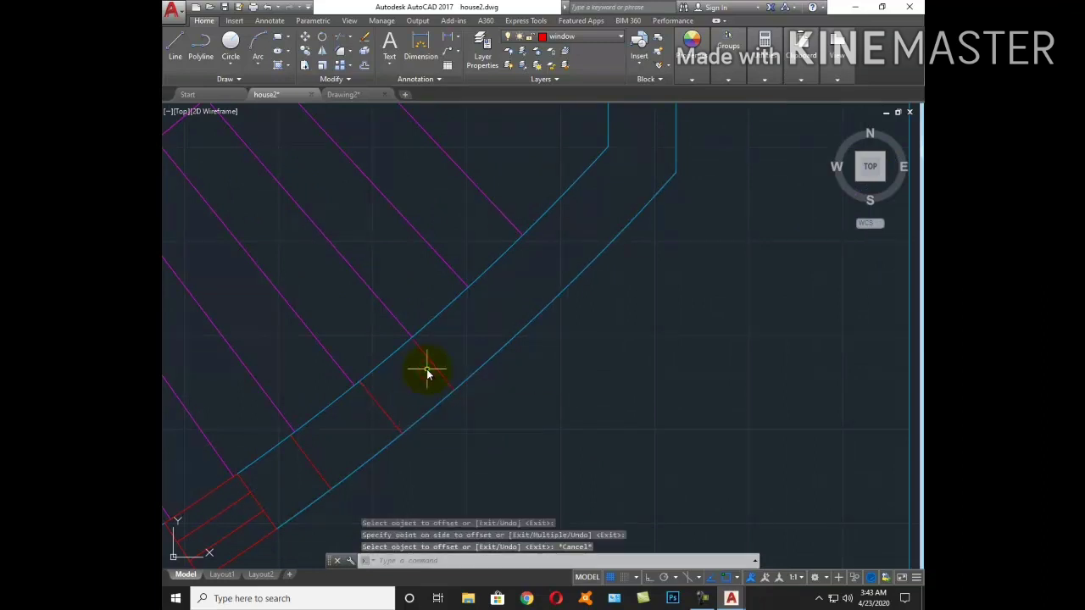
Draw a red line across the wall, then erase the duplicate line it created
key("l")
key("Return")
scroll(427, 374, "up", 2)
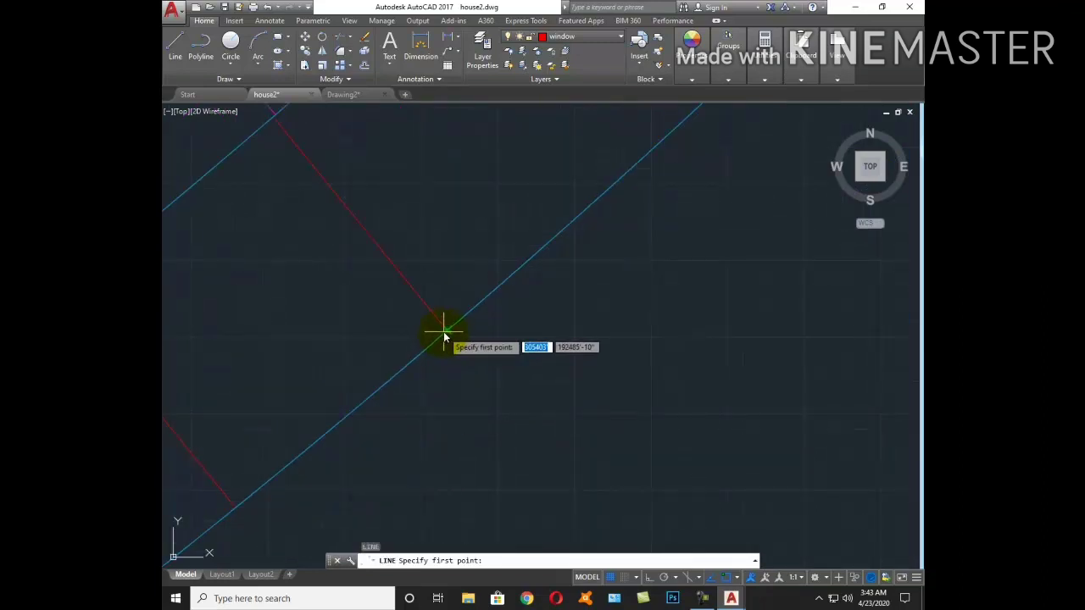
left_click(444, 337)
left_click(416, 228)
key("Escape")
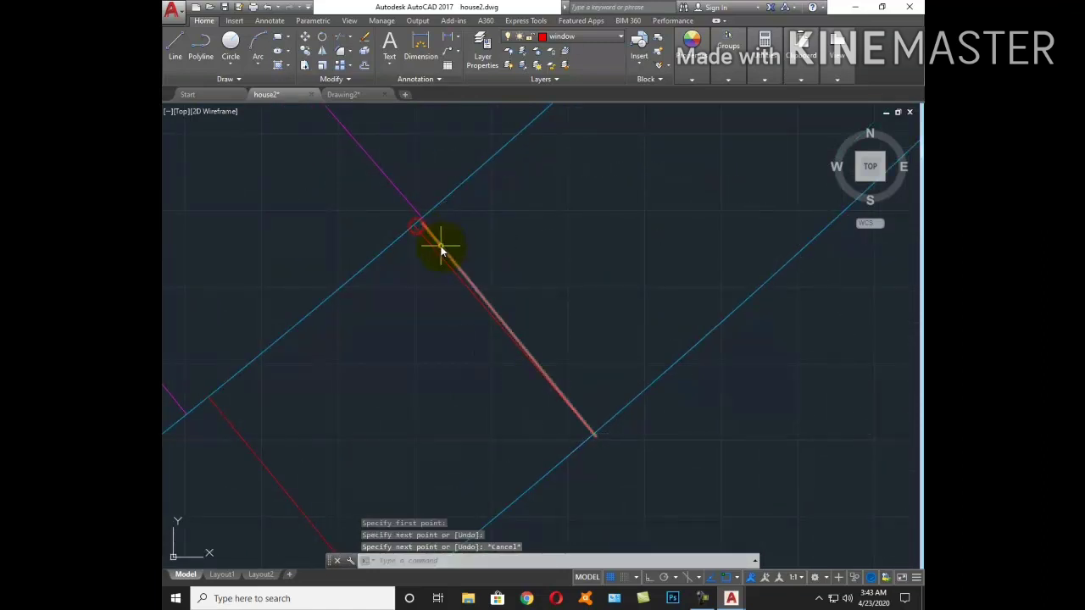
left_click(440, 246)
key("e")
key("Return")
key("Escape")
Offset the red line 1' along the wall for the next window jamb
key("o")
key("Return")
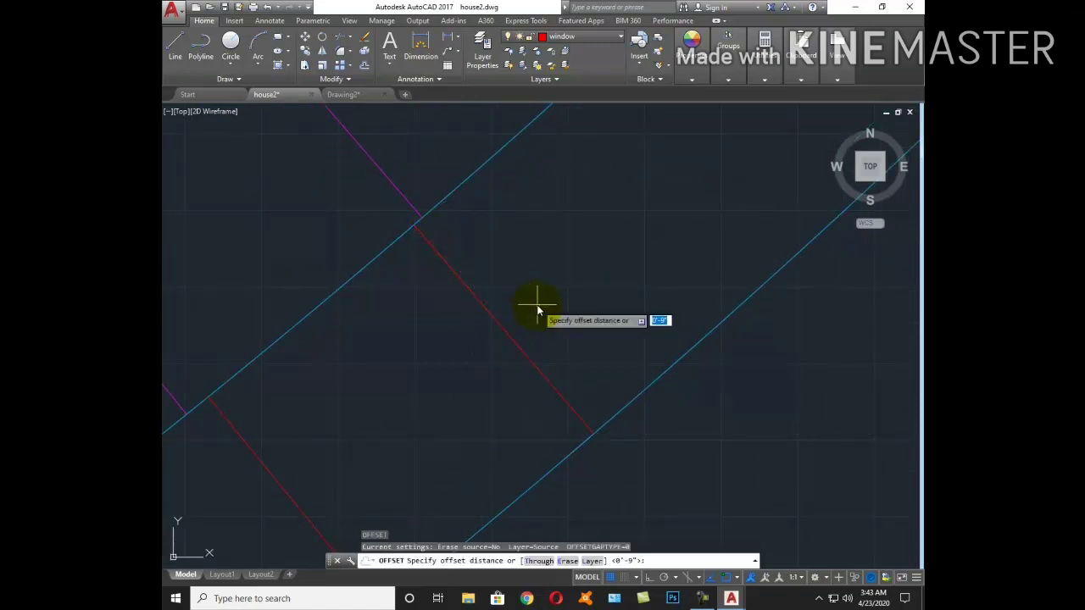
key("Return")
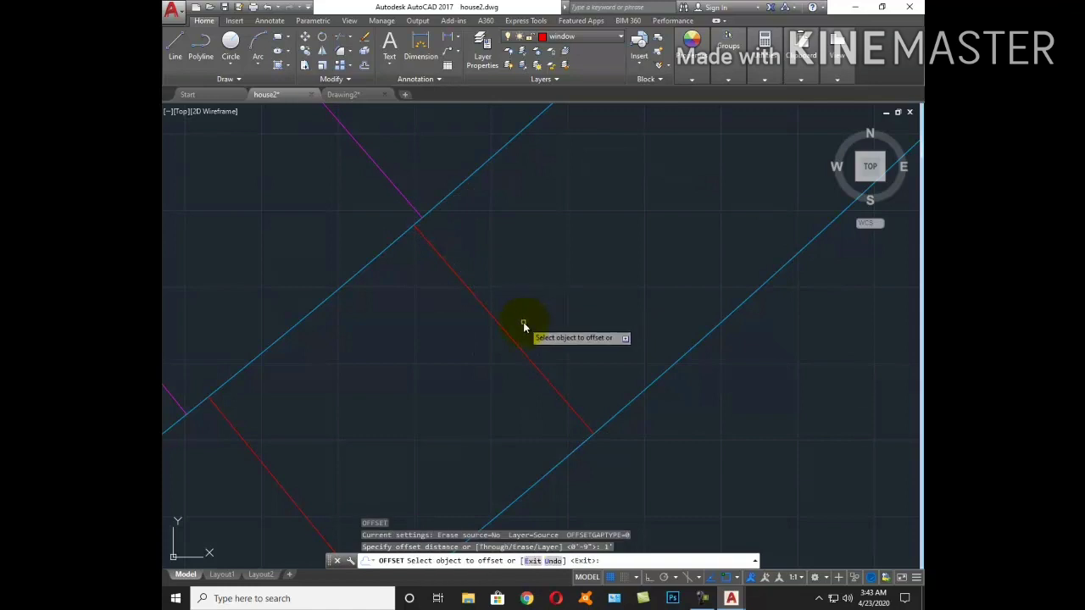
scroll(526, 322, "down", 3)
left_click(506, 308)
left_click(561, 282)
key("Escape")
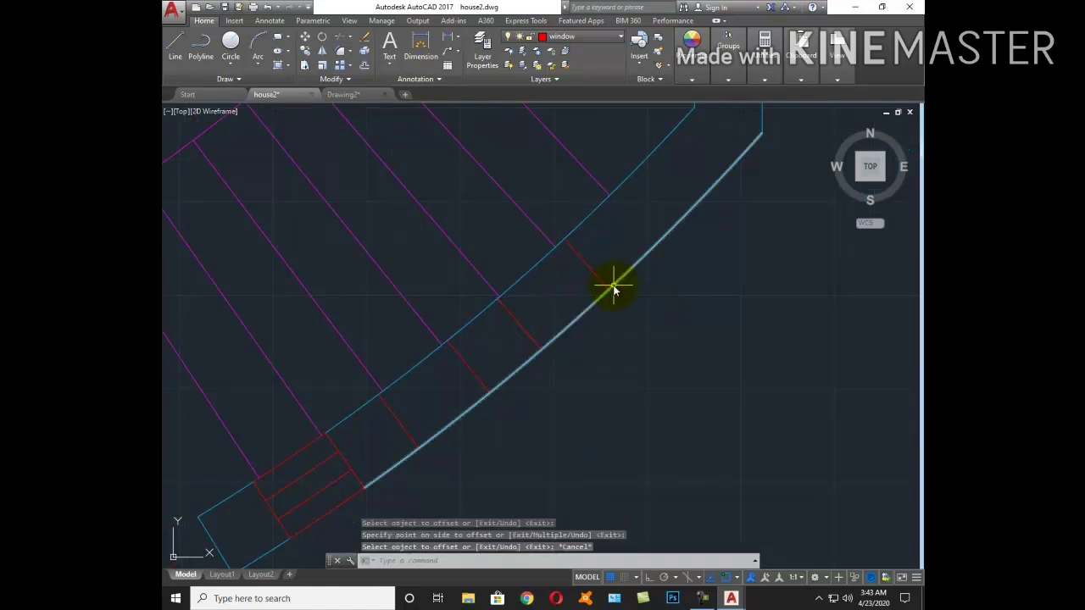
Draw a red line from the outer to the inner wall edge and remove the stray extra line
key("l")
key("Return")
scroll(612, 280, "up", 3)
left_click(604, 345)
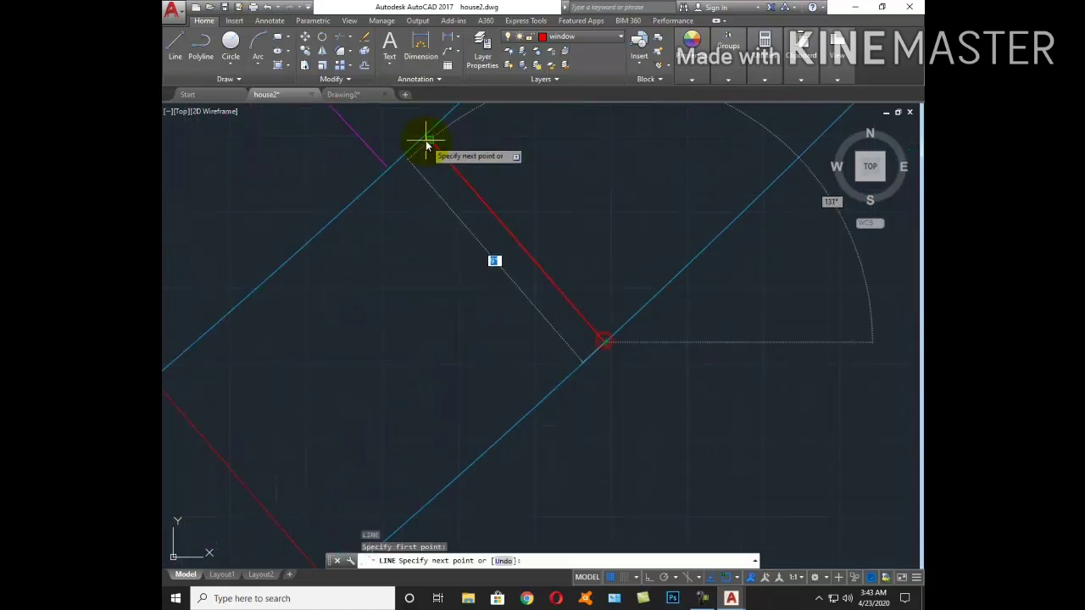
left_click(436, 150)
key("Escape")
key("e")
key("Return")
left_click(535, 293)
key("Escape")
scroll(610, 254, "down", 5)
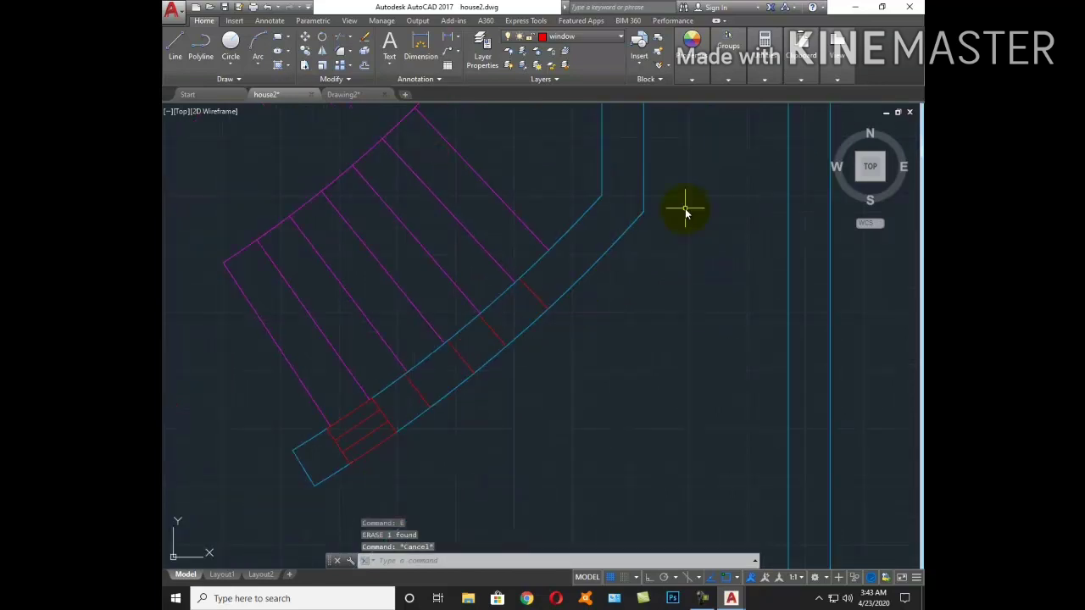
scroll(614, 326, "down", 3)
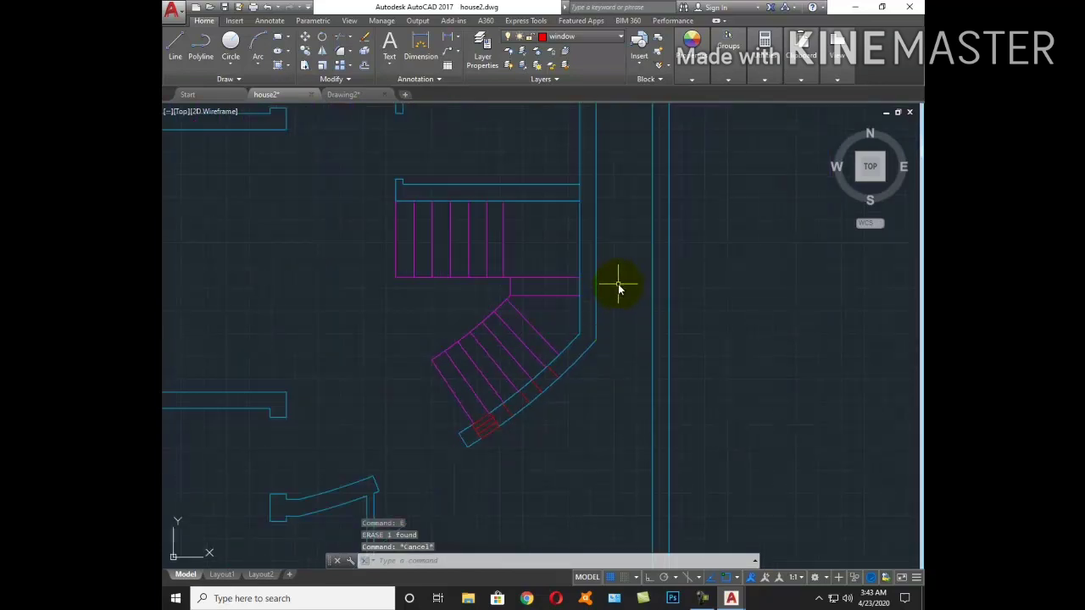
Abandon a trim and a line started at the stair-side wall corner
key("Return")
key("Escape")
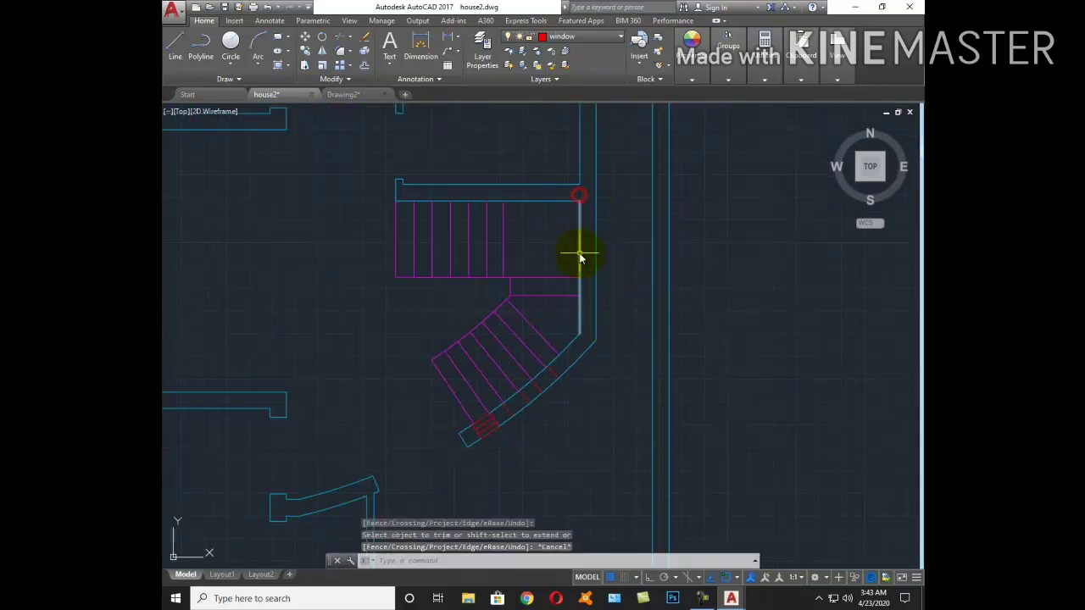
type("l")
key("Return")
left_click(580, 203)
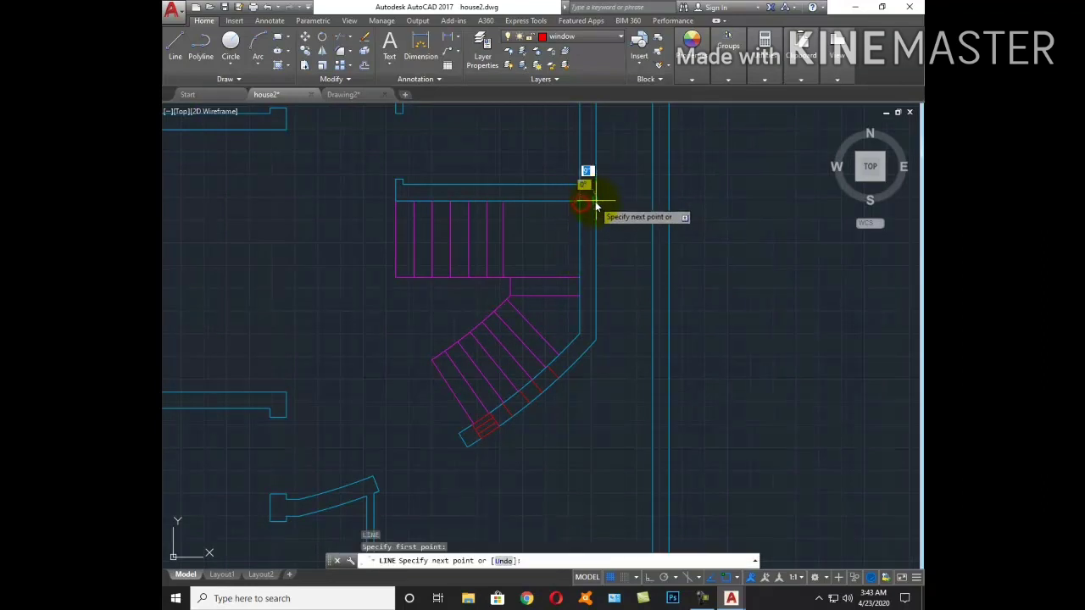
key("Escape")
Offset the top wall edge 1' down twice to create red window lines
type("o")
key("Return")
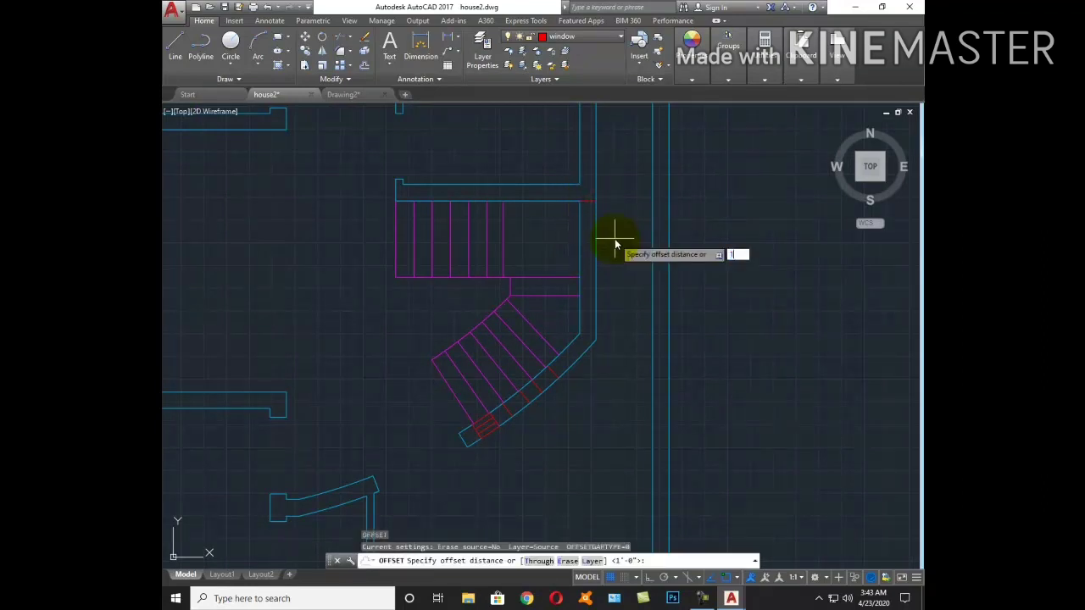
key("Return")
scroll(589, 208, "up", 4)
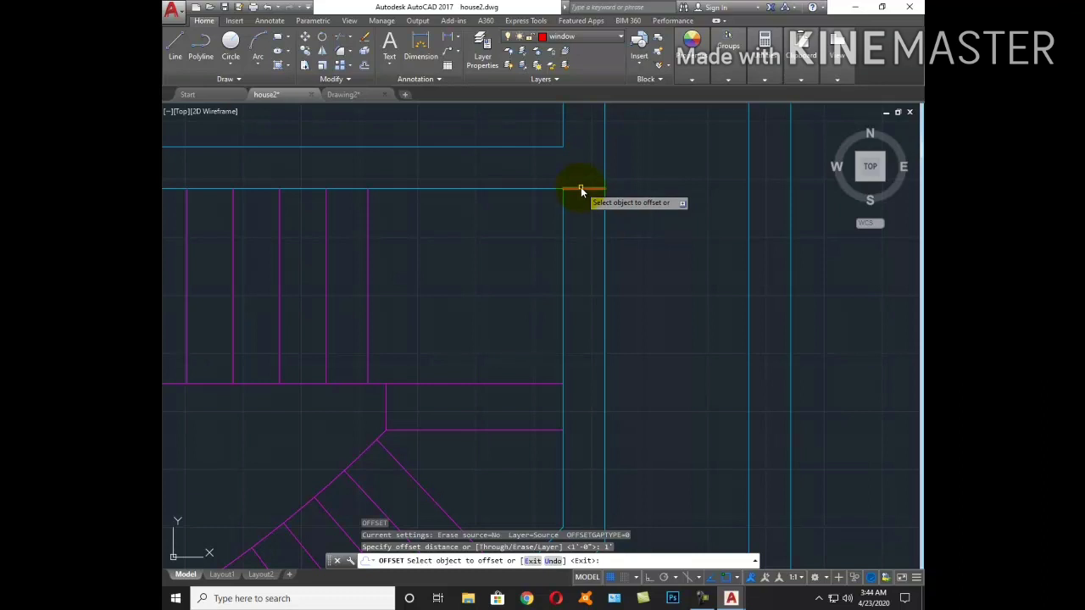
left_click(581, 186)
left_click(591, 235)
key("Return")
key("Return")
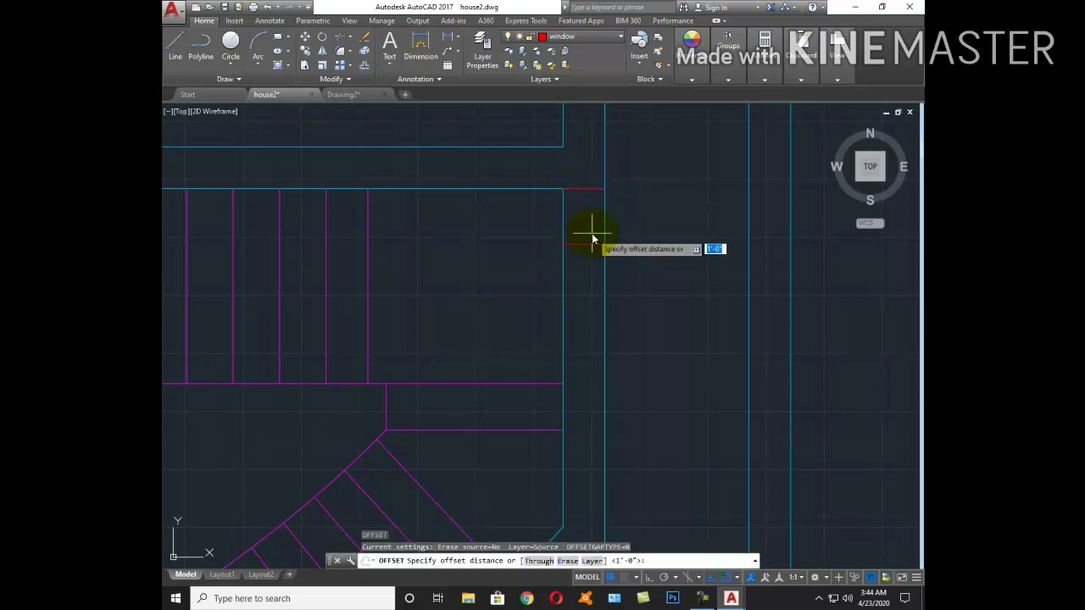
type("1'")
key("Return")
left_click(593, 245)
left_click(588, 283)
key("Escape")
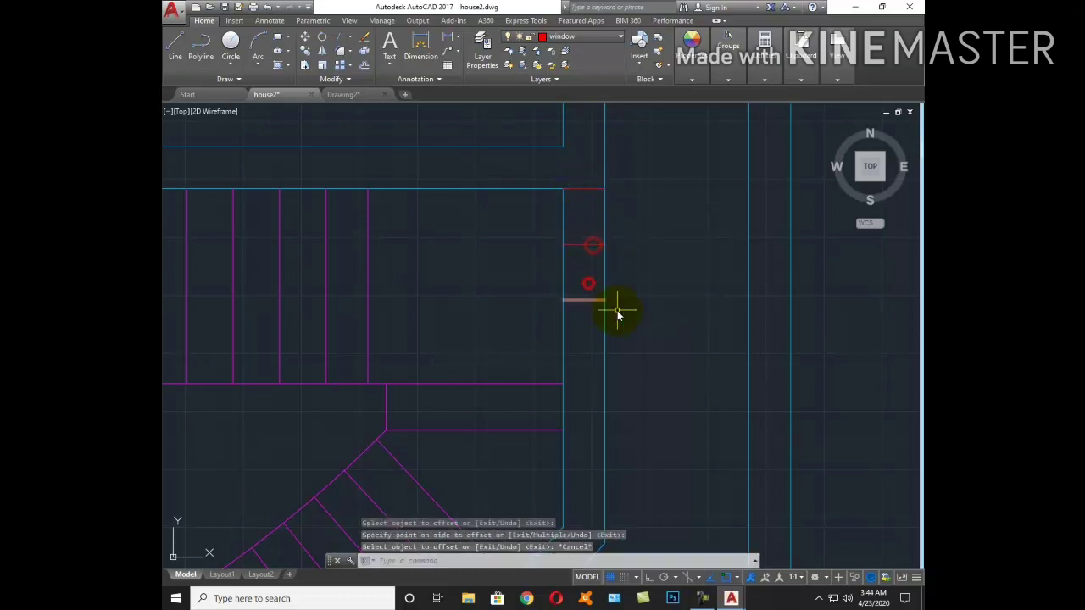
Offset the red window line 9" down, then the new line 1' further down
left_click(615, 284)
left_click(557, 266)
middle_click_drag(610, 364, 625, 236)
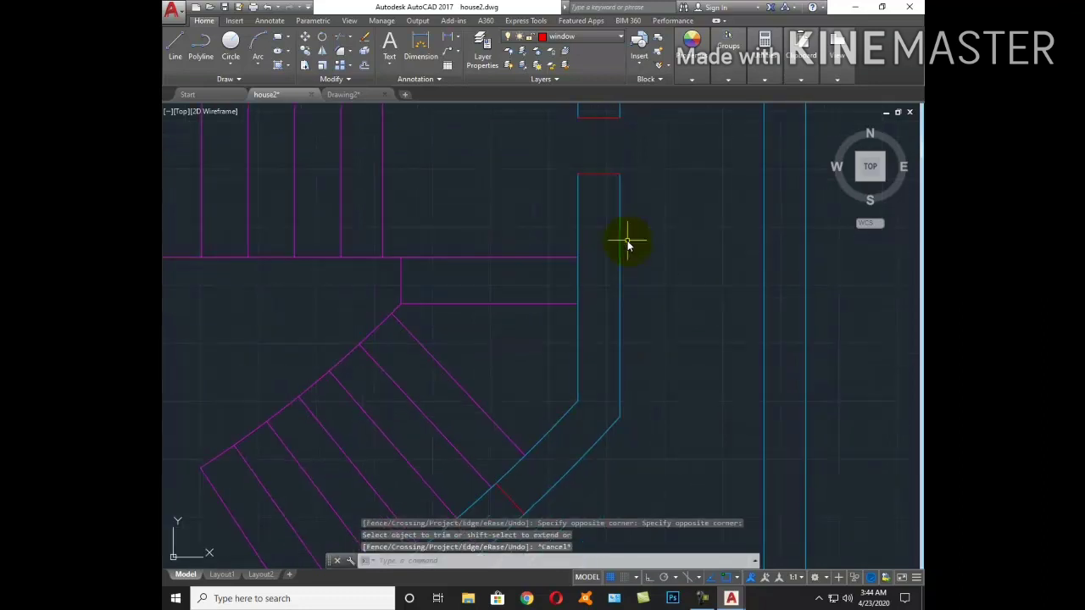
type("o")
key("Return")
key("Return")
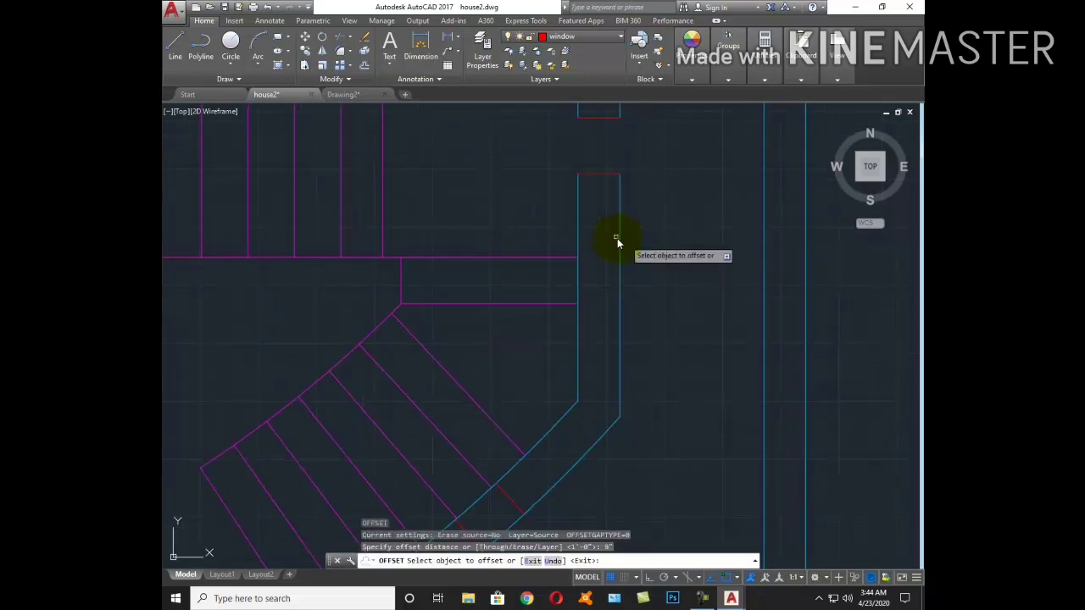
left_click(609, 179)
left_click(605, 242)
key("Return")
key("Return")
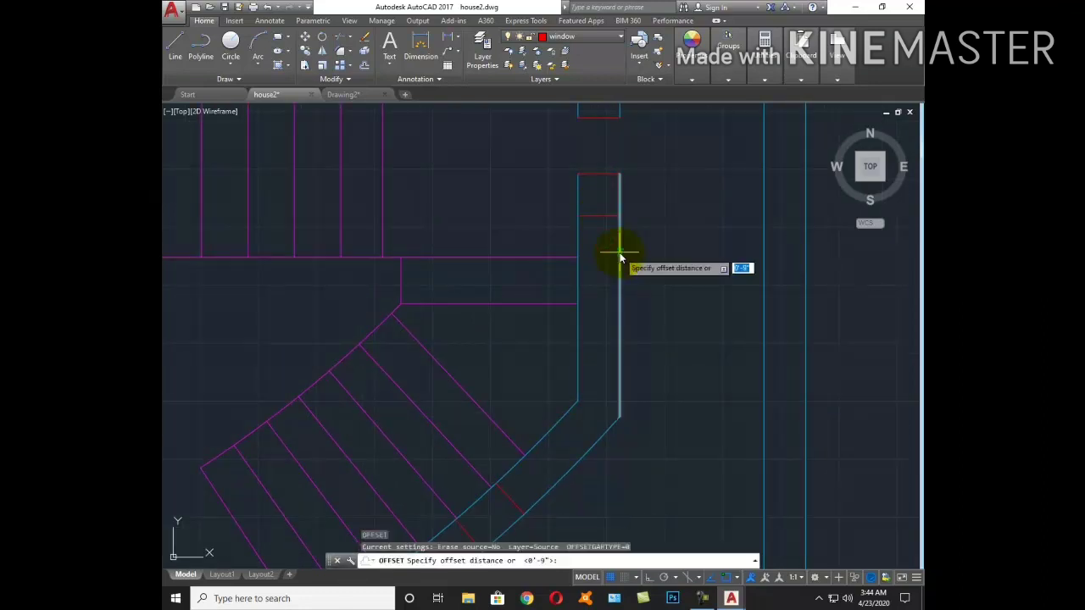
type("1'")
Trim the wall lines between the red window lines with a crossing box
key("Return")
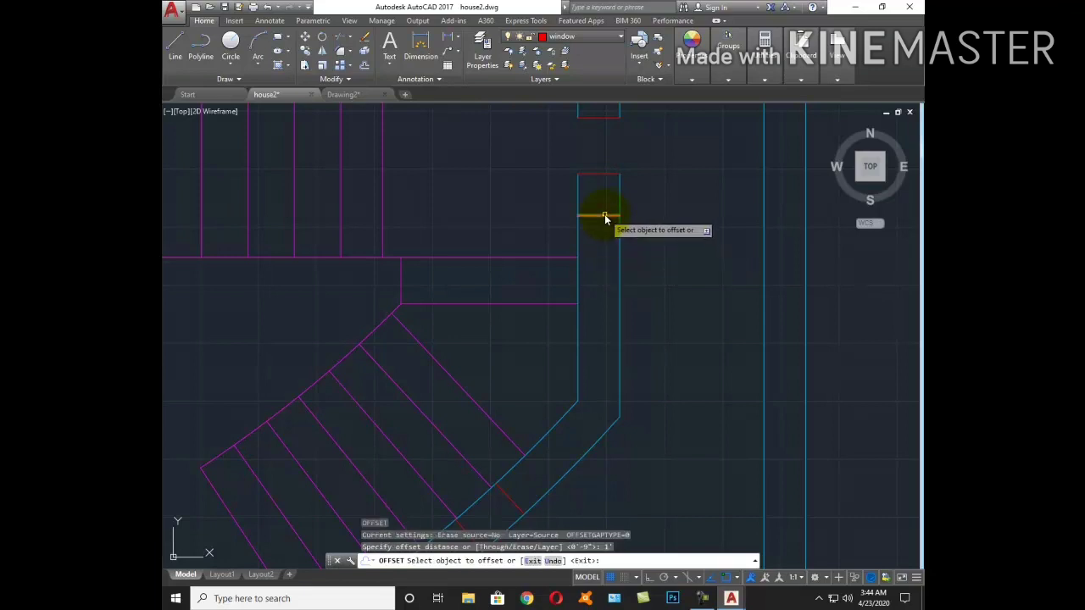
left_click(605, 216)
left_click(609, 281)
key("Escape")
type("tr")
key("Return")
key("Return")
left_click(627, 259)
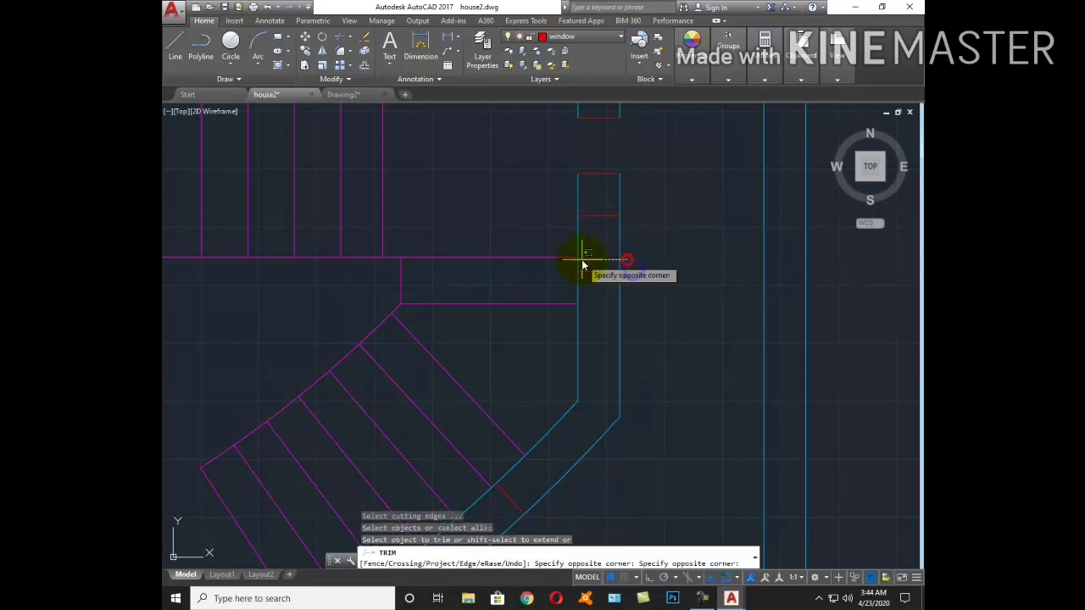
left_click(579, 264)
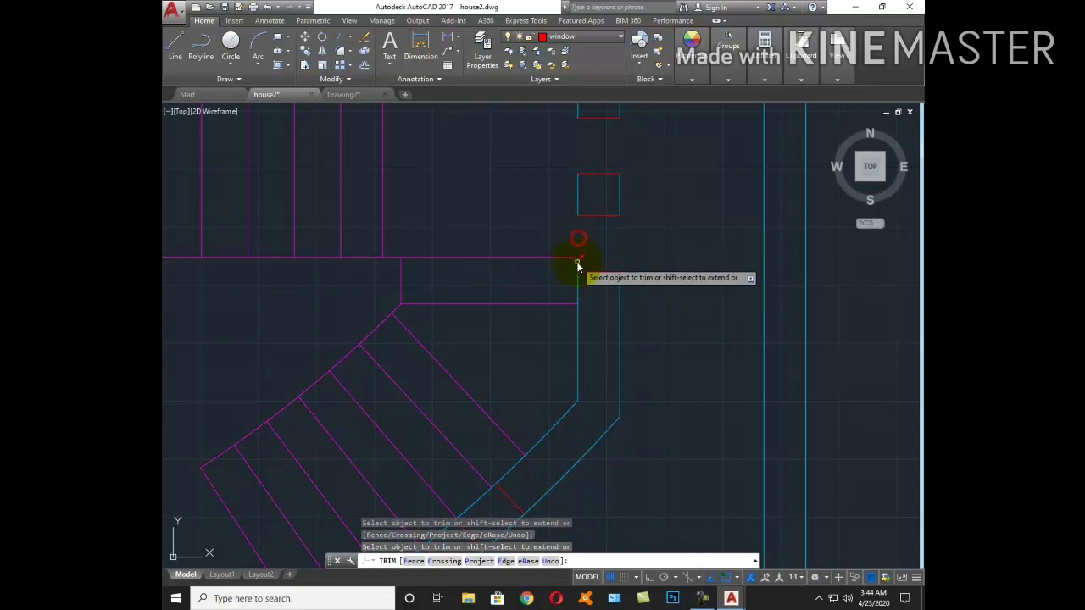
key("Escape")
scroll(666, 261, "down", 2)
scroll(670, 261, "down", 2)
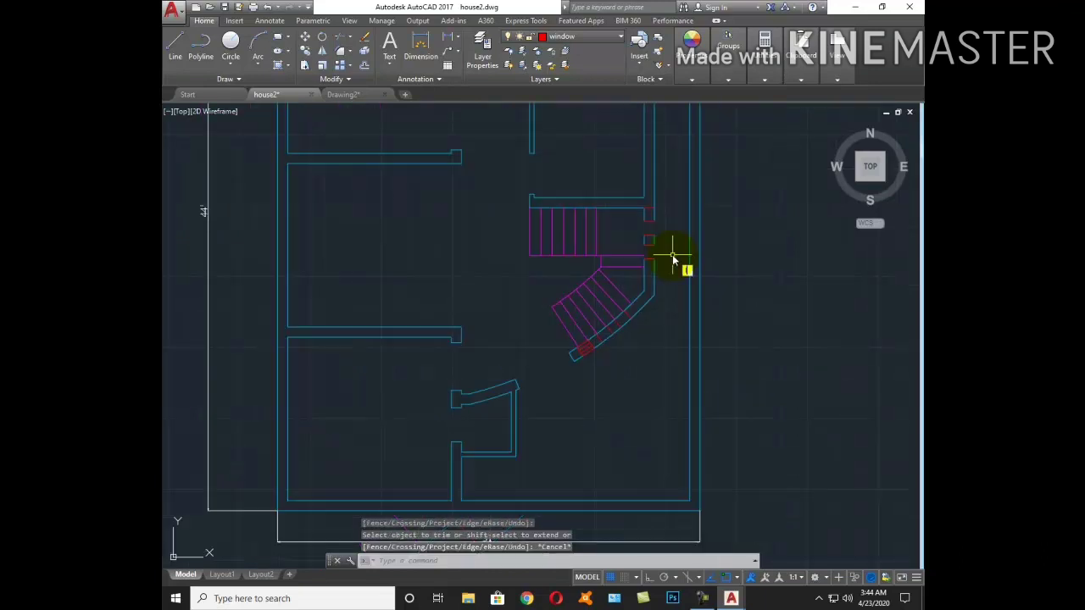
type("l")
key("Return")
Start a red window line at the wall intersection, then cancel it
scroll(670, 302, "up", 3)
scroll(599, 351, "up", 2)
key("Escape")
scroll(588, 249, "up", 2)
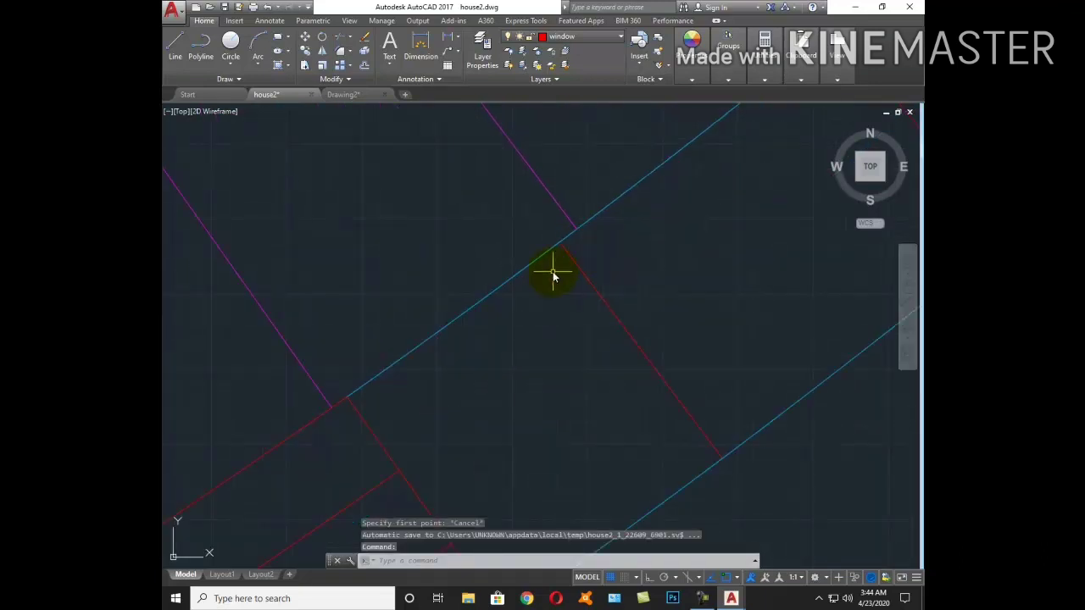
type("l")
key("Return")
scroll(606, 267, "up", 1)
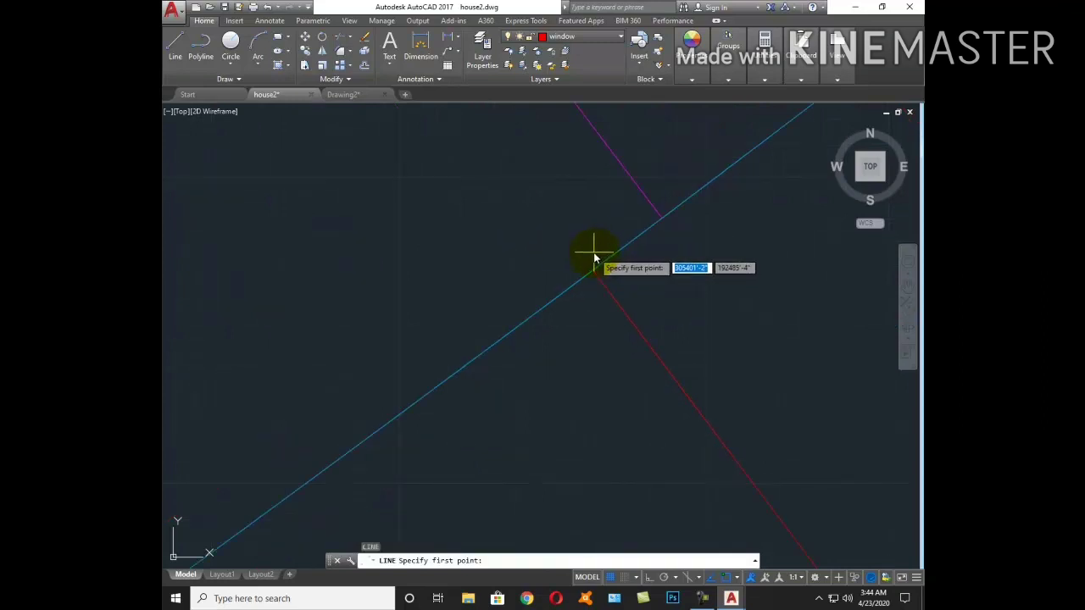
left_click(593, 255)
scroll(658, 311, "down", 2)
scroll(579, 339, "up", 2)
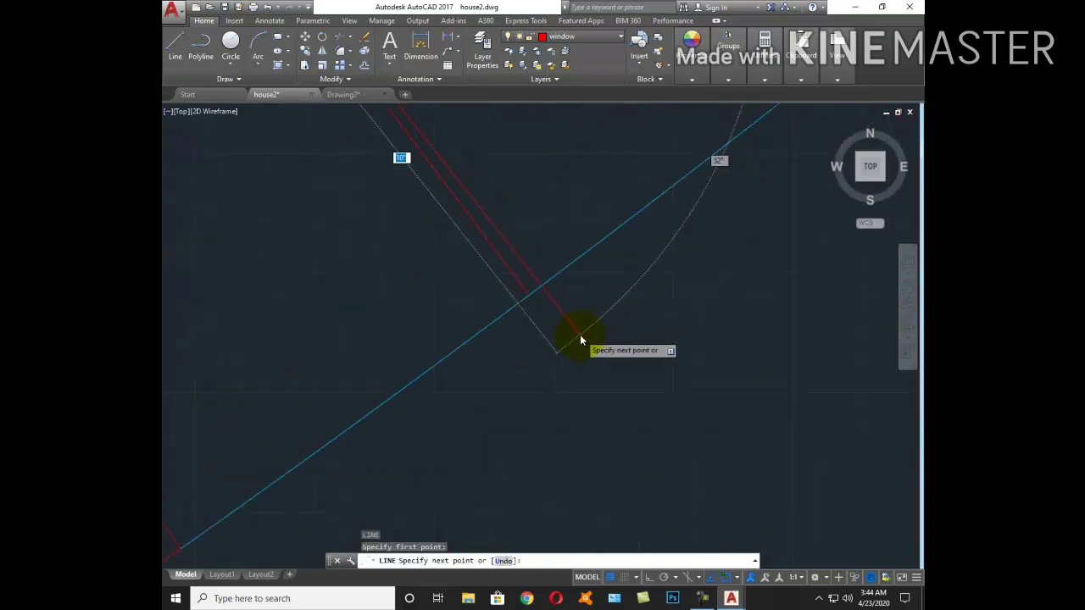
middle_click_drag(580, 339, 537, 332)
key("Escape")
Trim the wall piece across the window and erase the extra red line
type("tr")
key("Return")
key("Return")
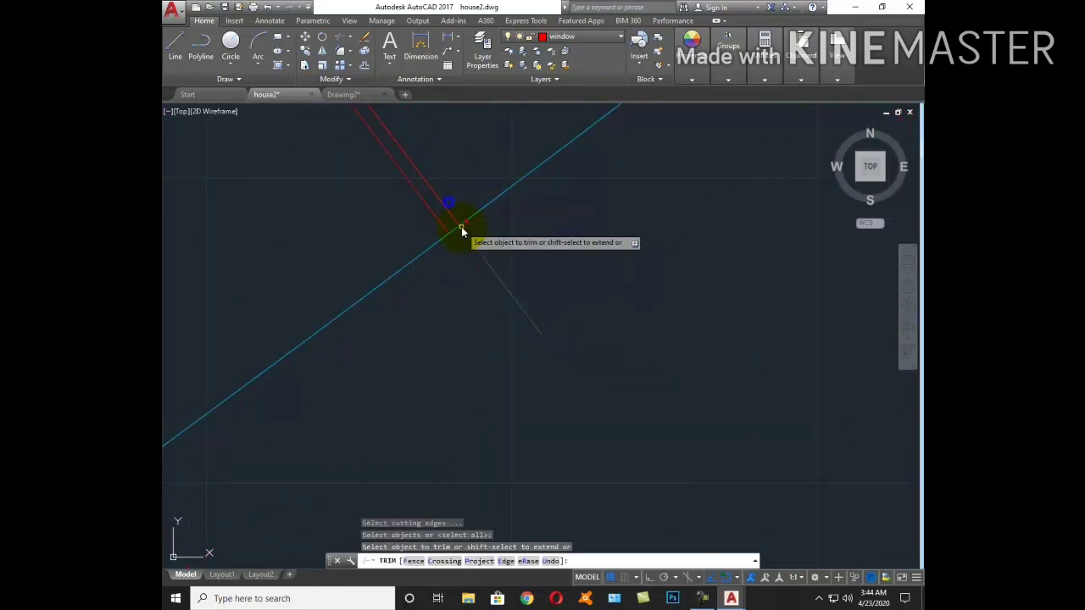
scroll(489, 280, "down", 1)
scroll(373, 178, "up", 2)
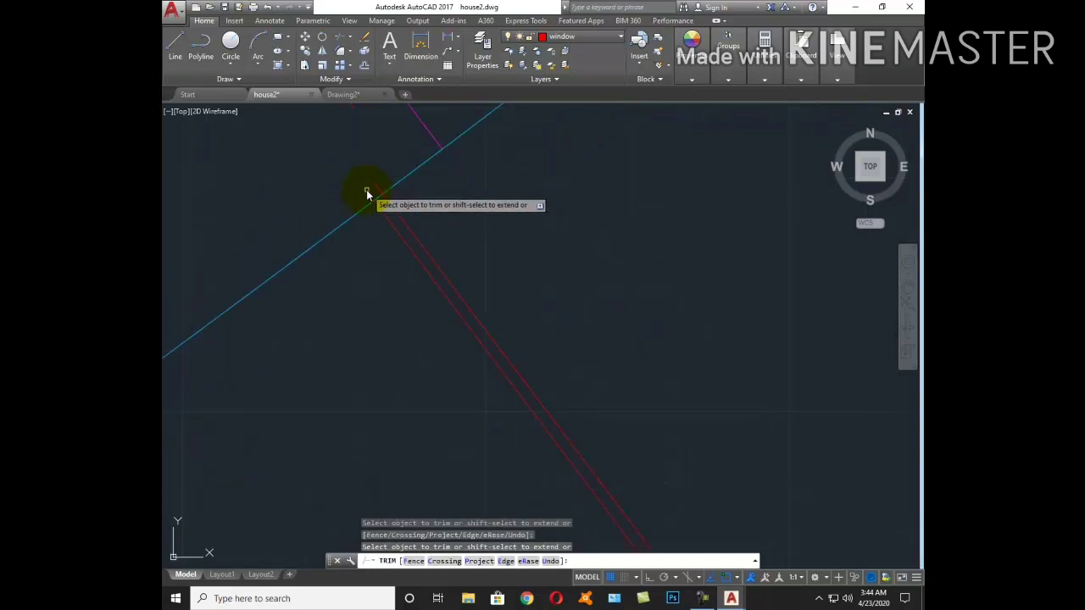
left_click(387, 204)
key("Escape")
left_click(424, 213)
type("e")
key("Return")
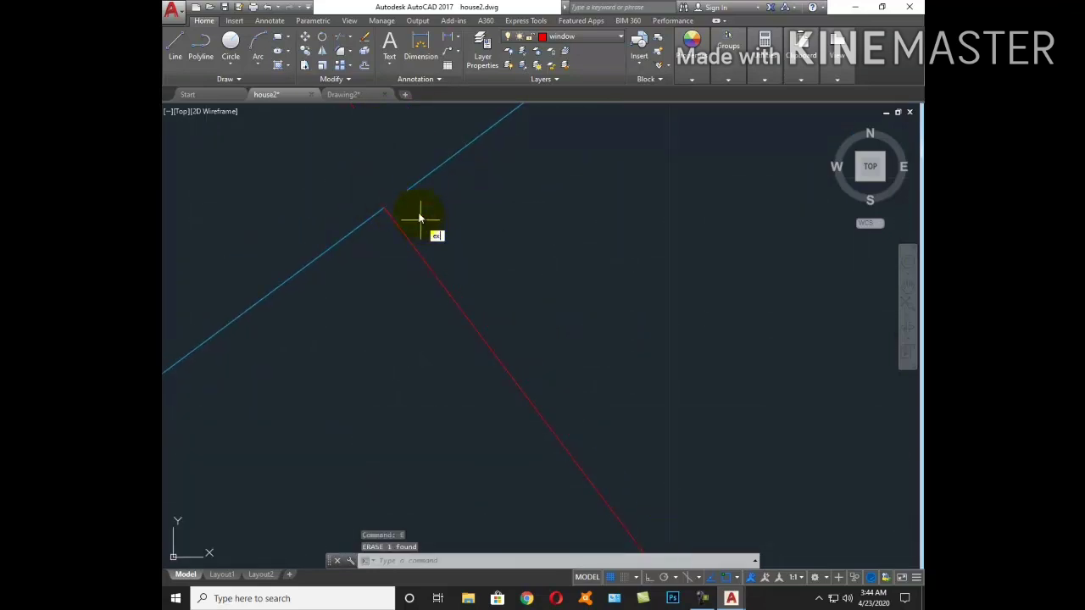
key("Return")
key("Return")
scroll(553, 310, "down", 2)
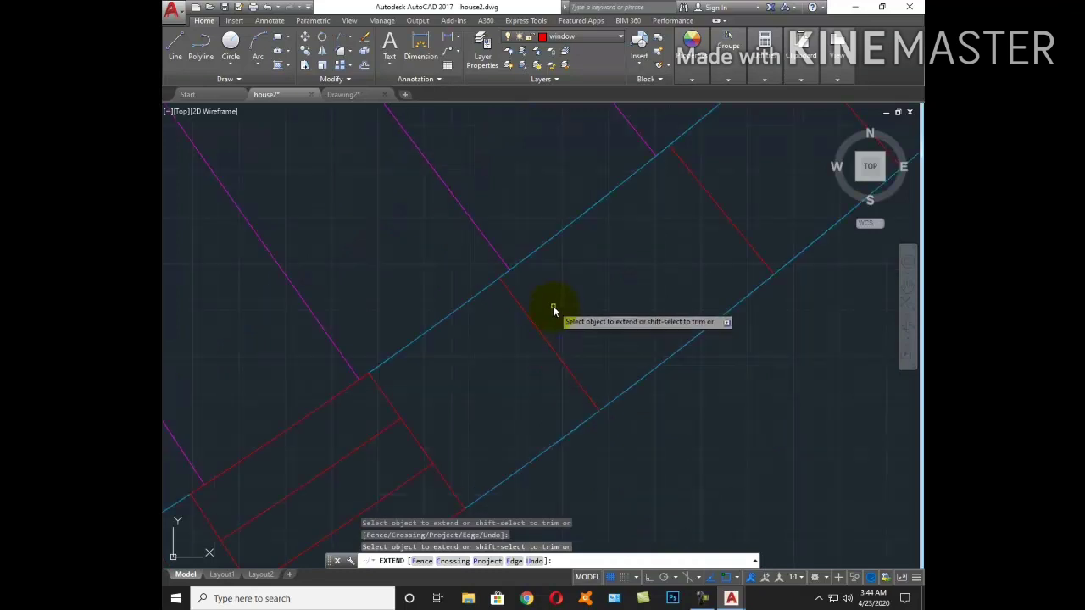
key("Escape")
middle_click_drag(503, 403, 571, 356)
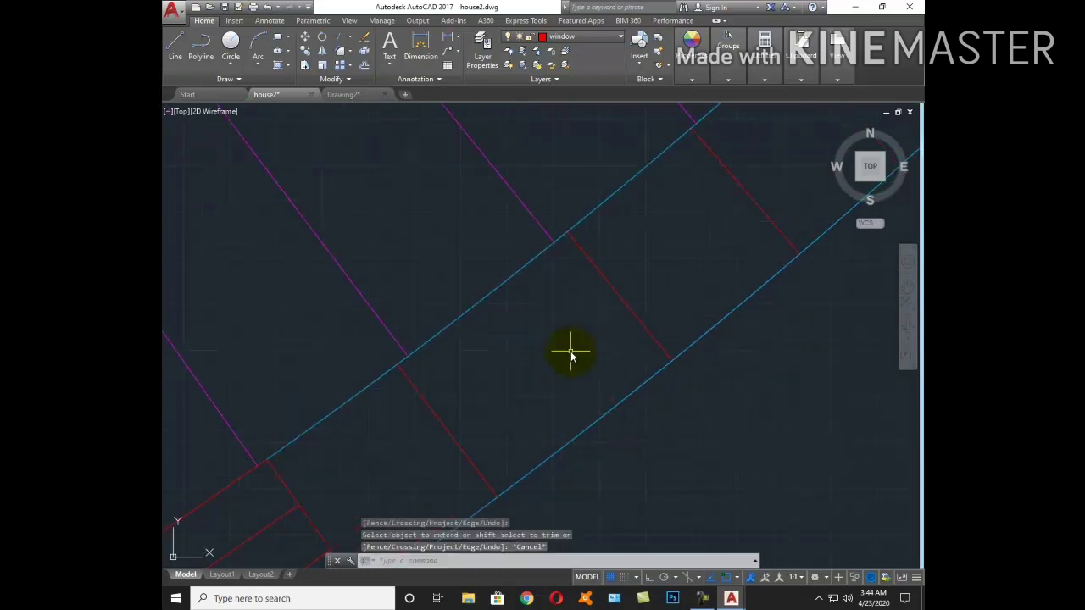
Draw a new red window line starting where the wall and red line cross
type("l")
key("Return")
scroll(577, 322, "up", 2)
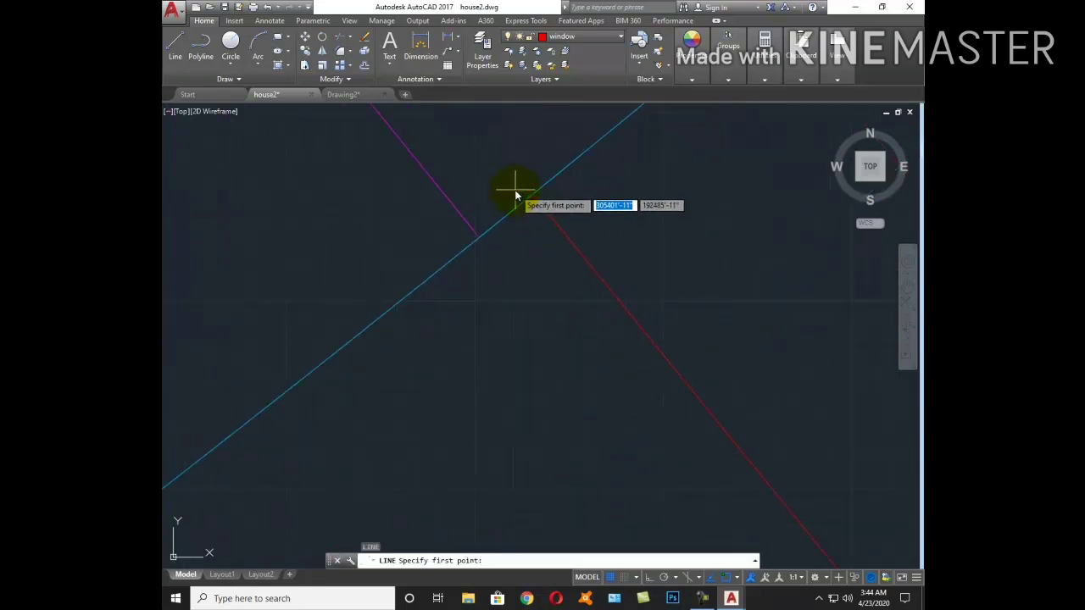
left_click(515, 189)
scroll(594, 282, "up", 1)
scroll(695, 428, "down", 2)
scroll(694, 416, "up", 2)
left_click(695, 411)
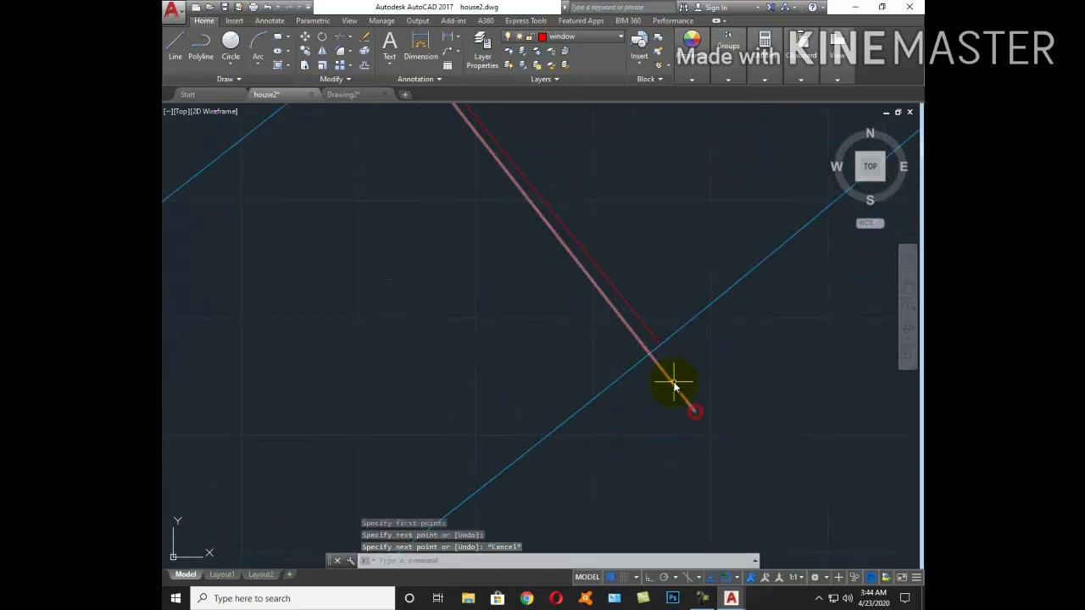
key("Return")
Erase the extra red line near the wall intersection
type("tr")
key("Return")
key("Return")
scroll(526, 246, "up", 2)
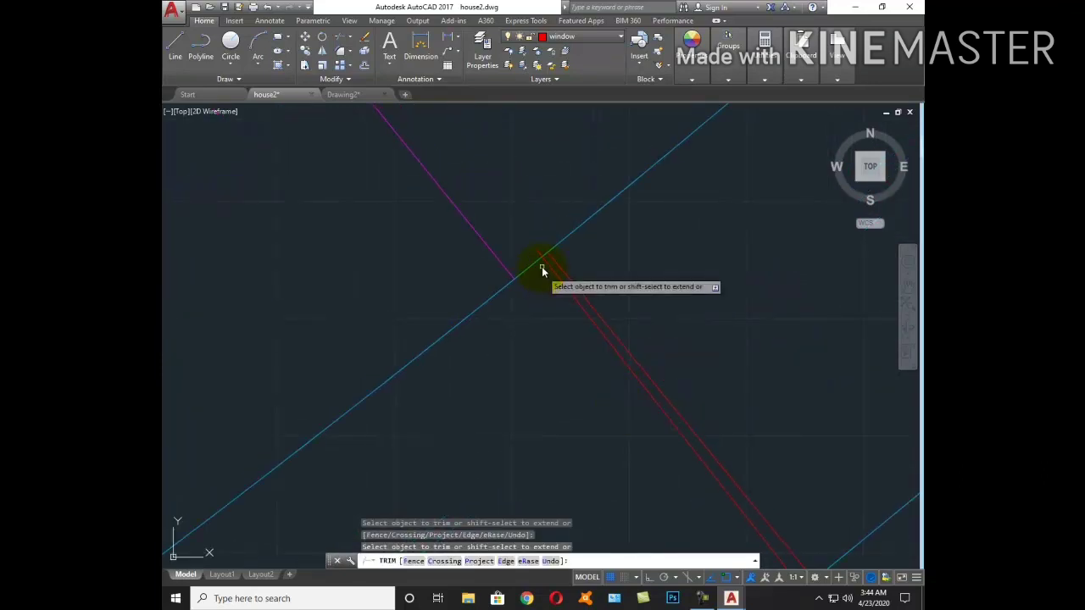
scroll(553, 241, "up", 1)
left_click(573, 281)
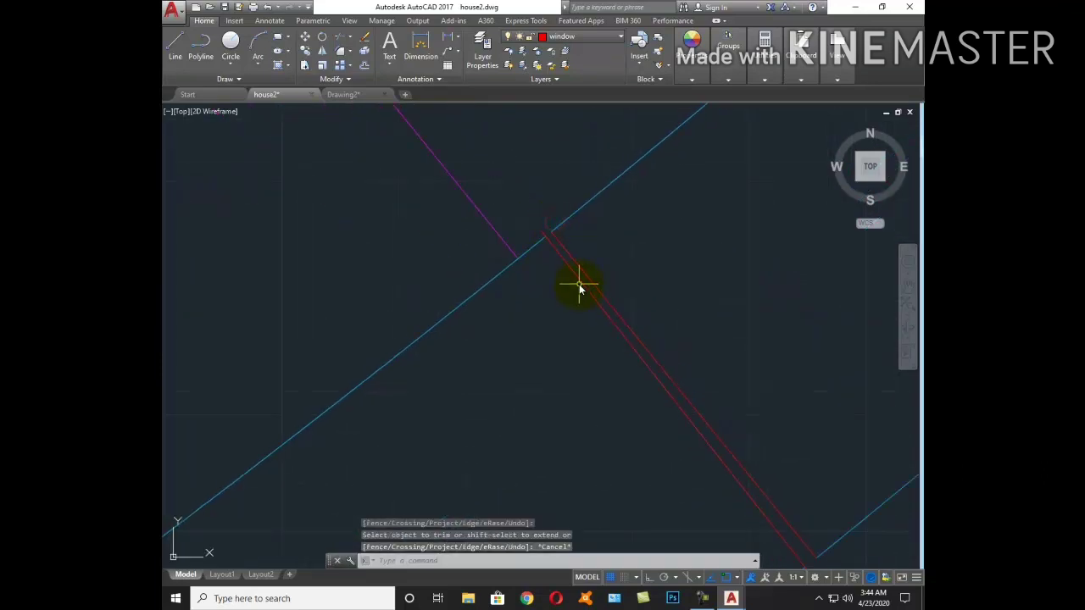
type("e")
left_click(579, 290)
type("e")
key("Return")
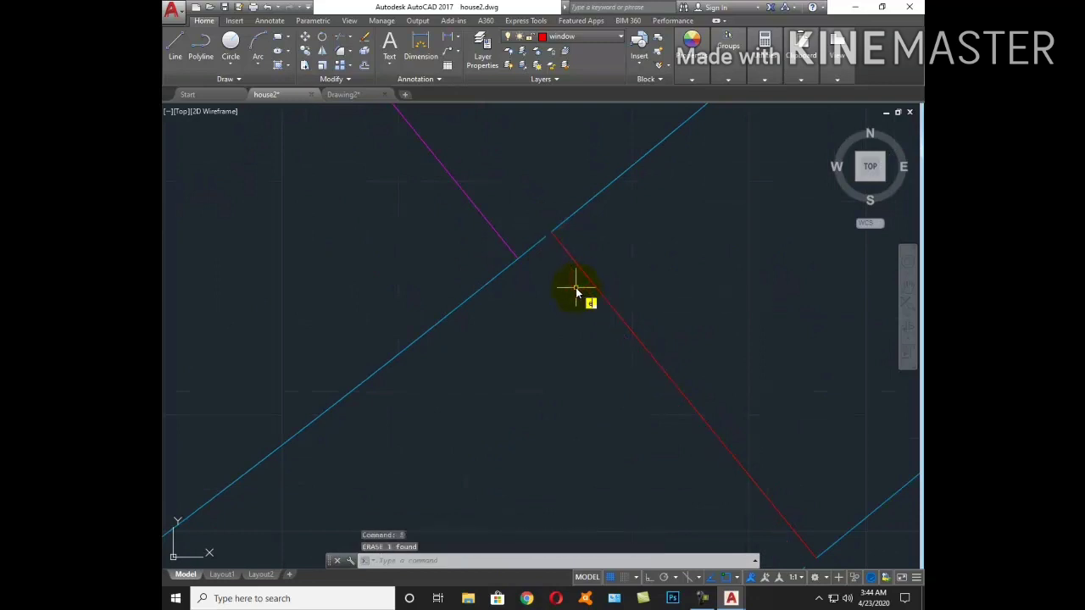
Extend two red window lines to the angled wall, then undo the last extend
type("x")
key("Return")
key("Return")
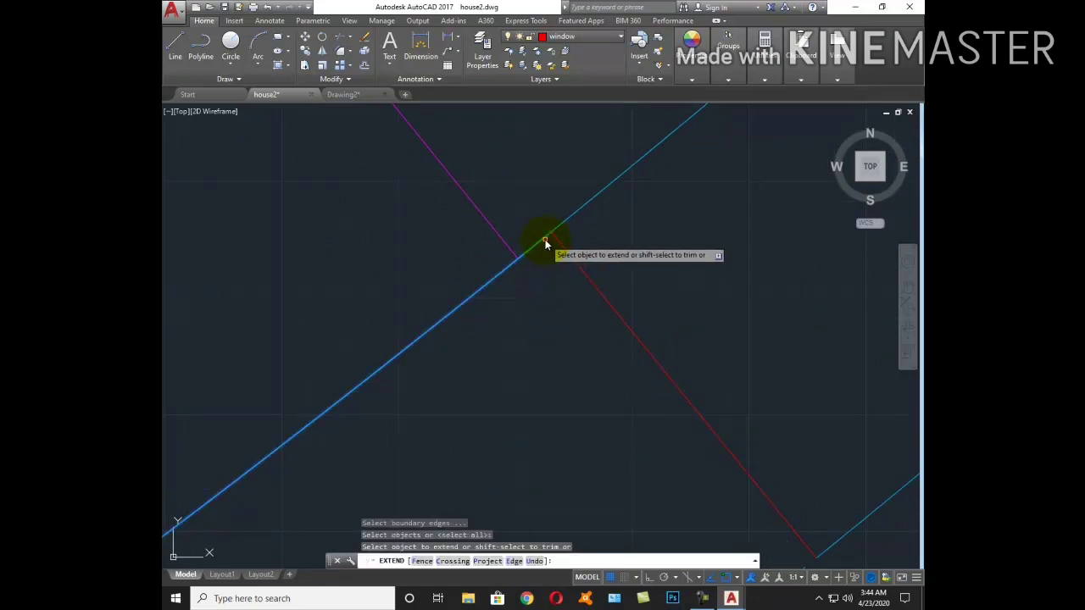
scroll(555, 255, "down", 2)
left_click(601, 323)
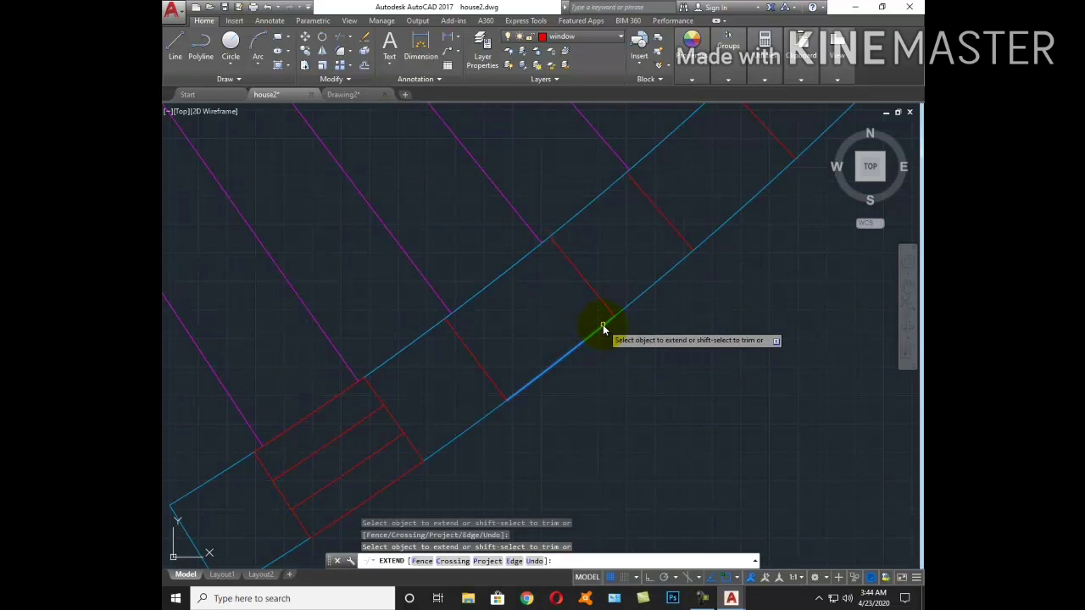
left_click(525, 384)
key("Escape")
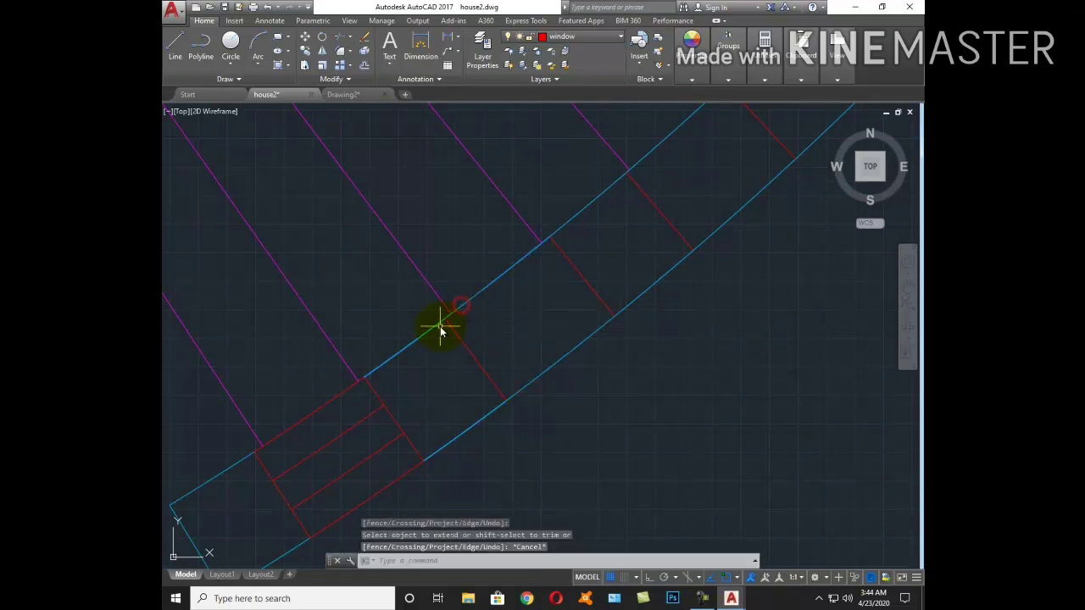
type("u")
key("Return")
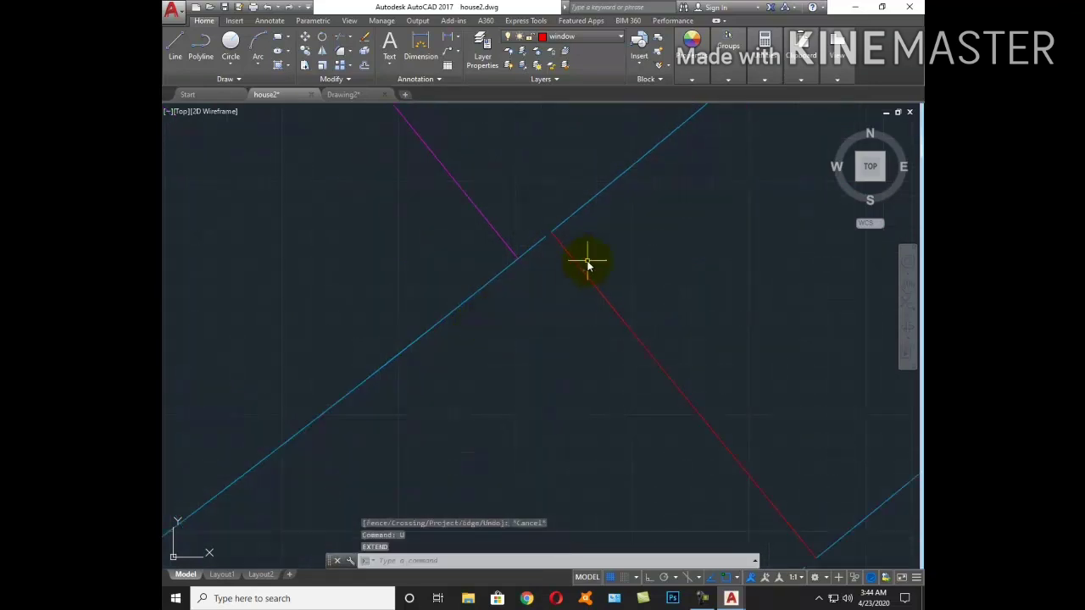
type("ex")
key("Return")
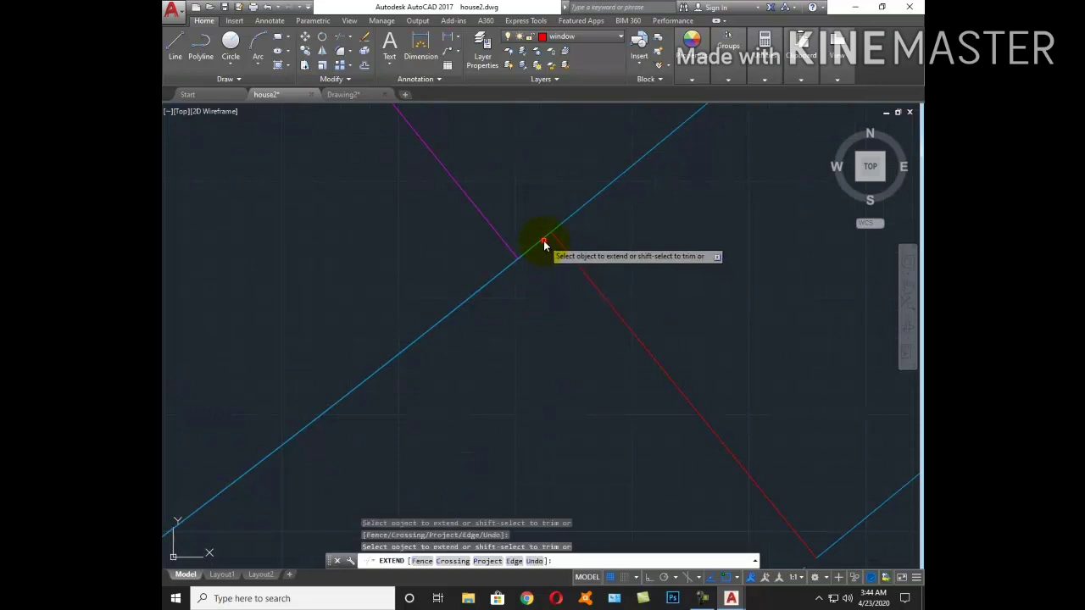
scroll(548, 245, "down", 2)
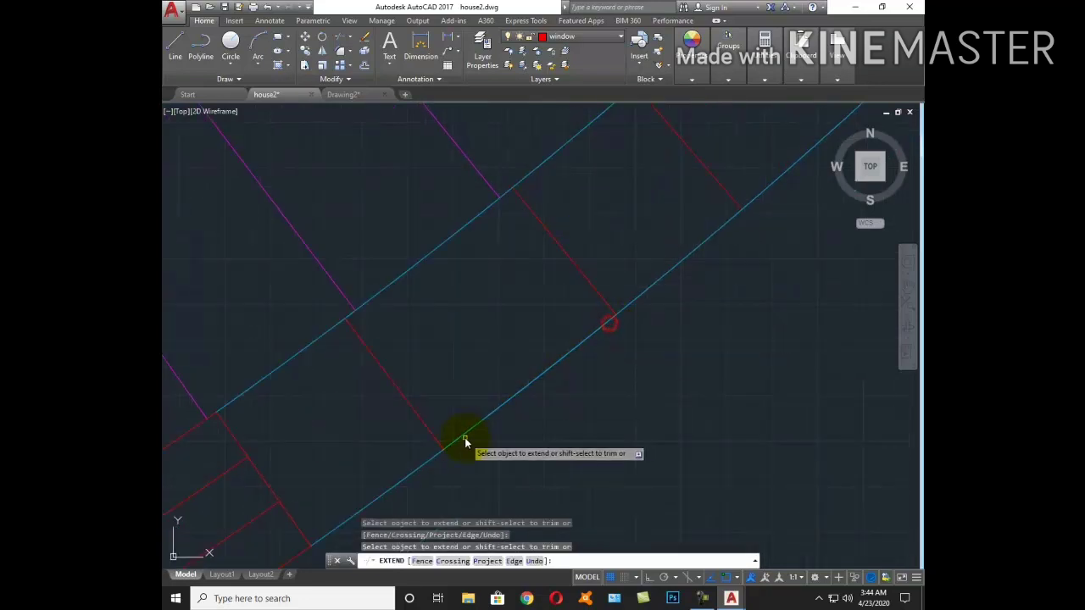
Select the angled wall line beside the curved stair to inspect it
key("Escape")
scroll(450, 457, "up", 3)
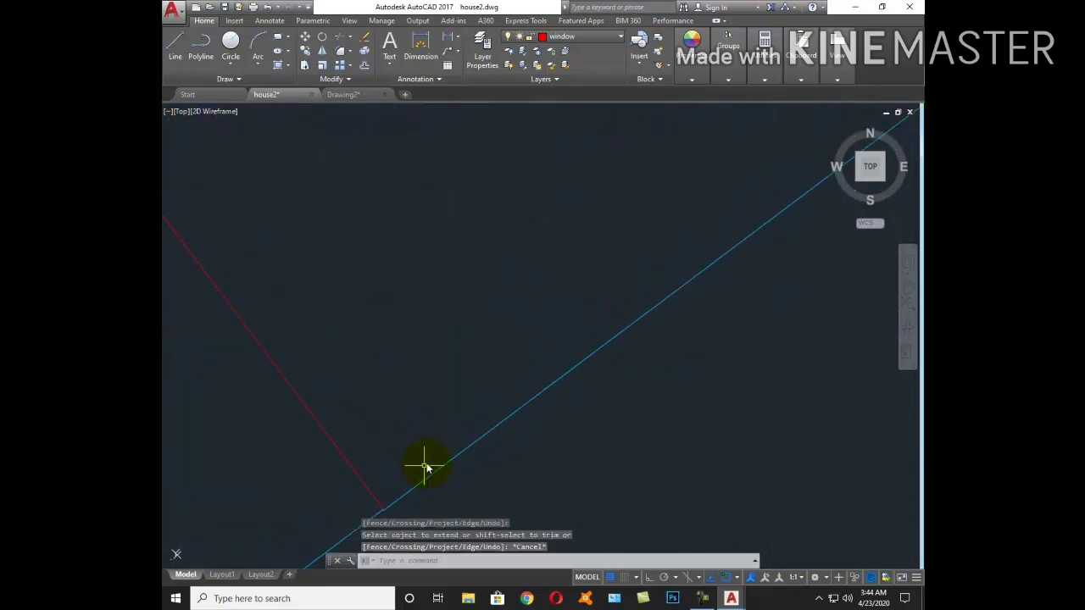
scroll(480, 408, "up", 2)
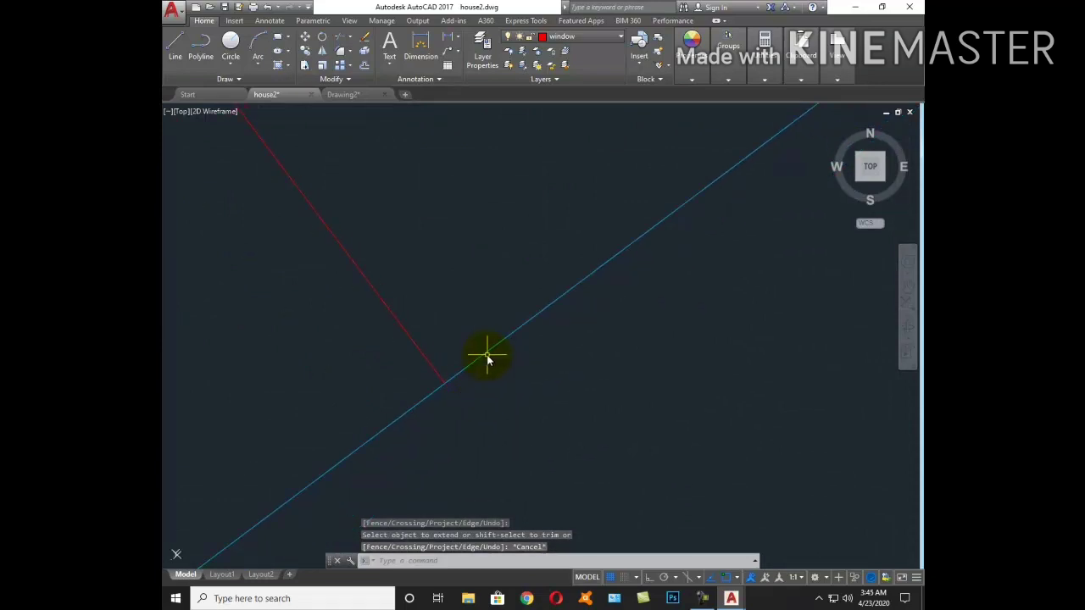
left_click(487, 360)
scroll(526, 447, "down", 1)
scroll(561, 432, "down", 1)
scroll(561, 445, "down", 1)
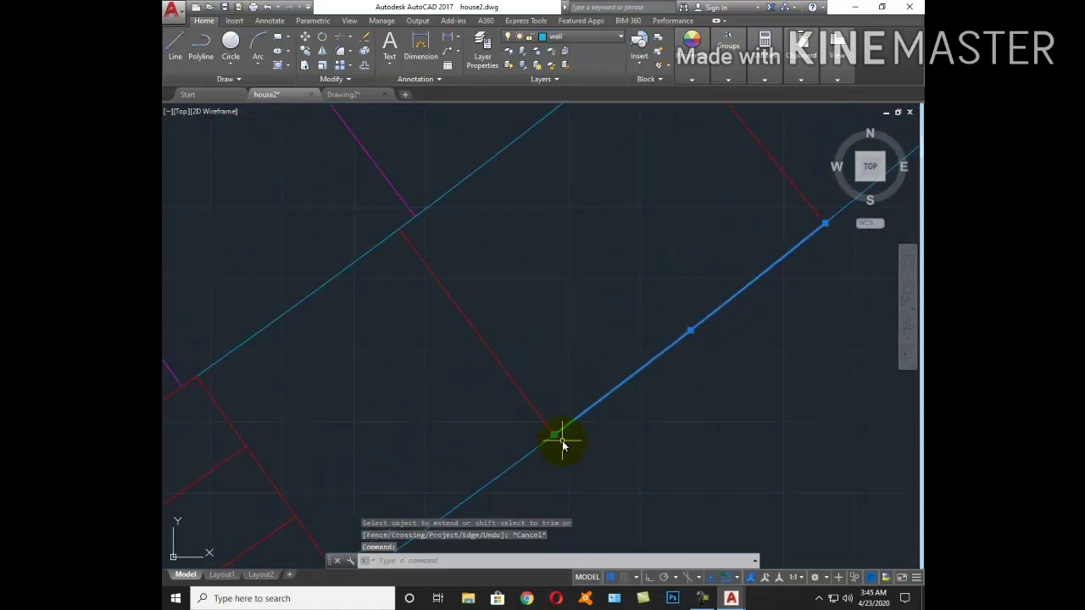
scroll(562, 445, "down", 4)
scroll(563, 387, "up", 2)
scroll(554, 387, "up", 1)
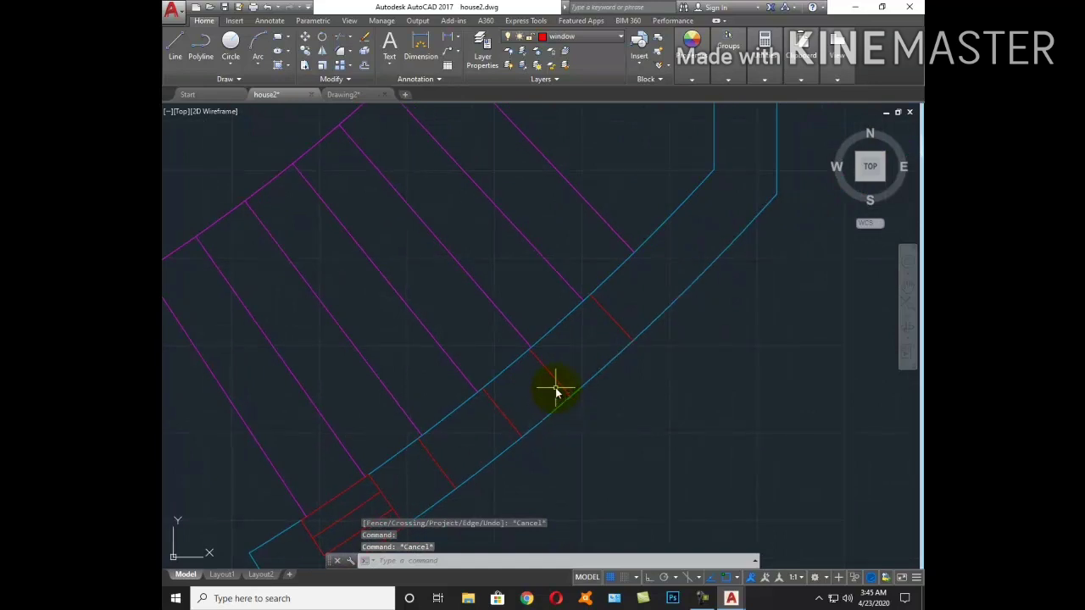
Draw a red window line from the inner wall face past the outer wall
type("l")
key("Return")
scroll(542, 364, "up", 2)
left_click(535, 321)
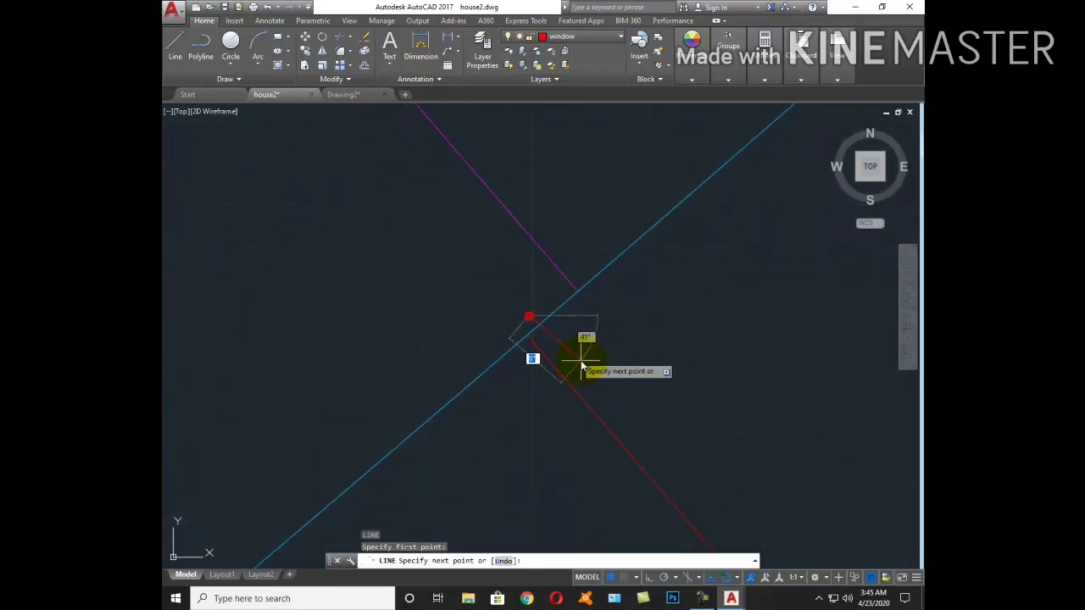
scroll(669, 423, "up", 1)
scroll(509, 280, "up", 2)
scroll(565, 356, "down", 2)
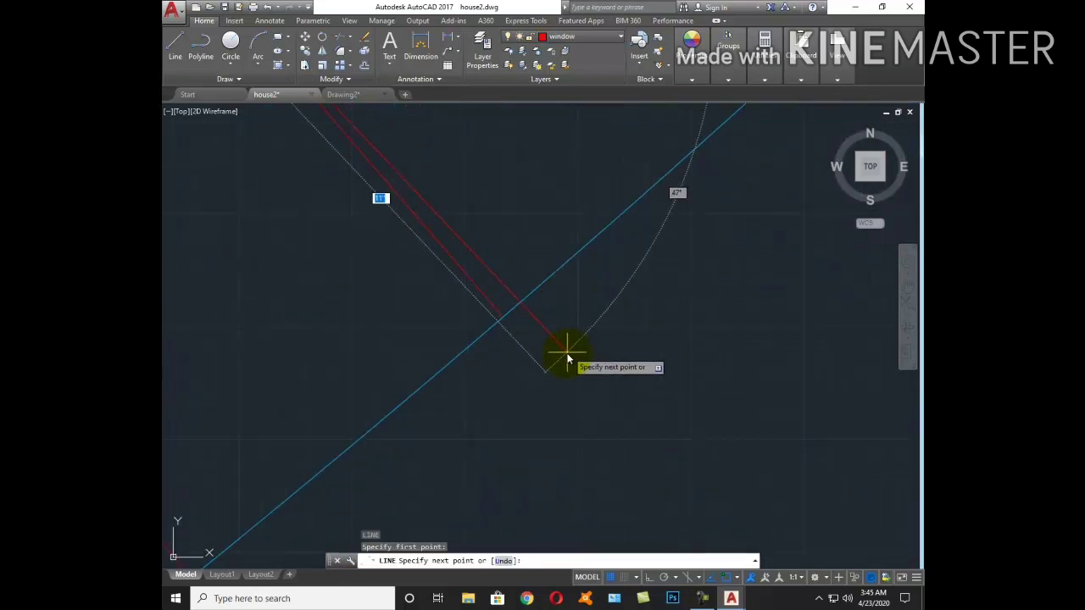
left_click(562, 360)
key("Escape")
Delete the stray short red segment below the angled wall
type("tr")
key("Return")
key("Return")
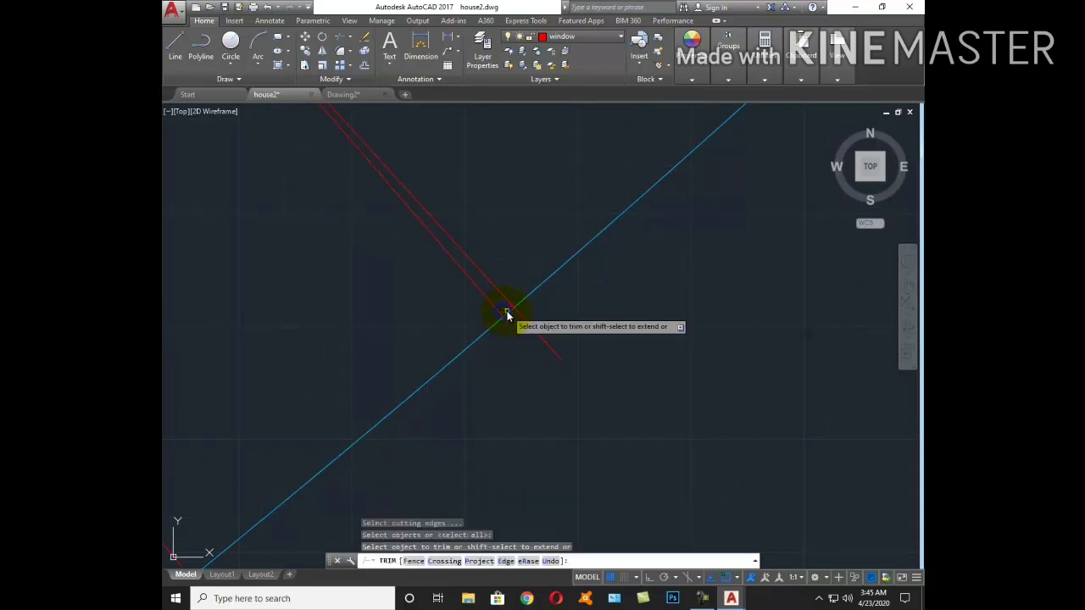
scroll(550, 378, "down", 2)
scroll(513, 339, "up", 2)
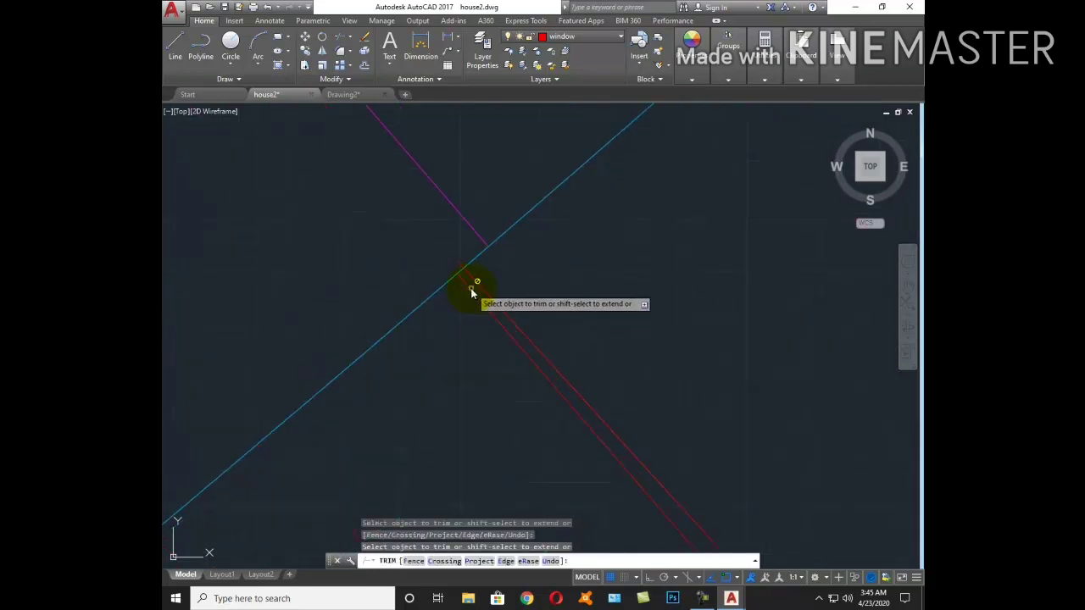
scroll(477, 288, "up", 2)
key("Escape")
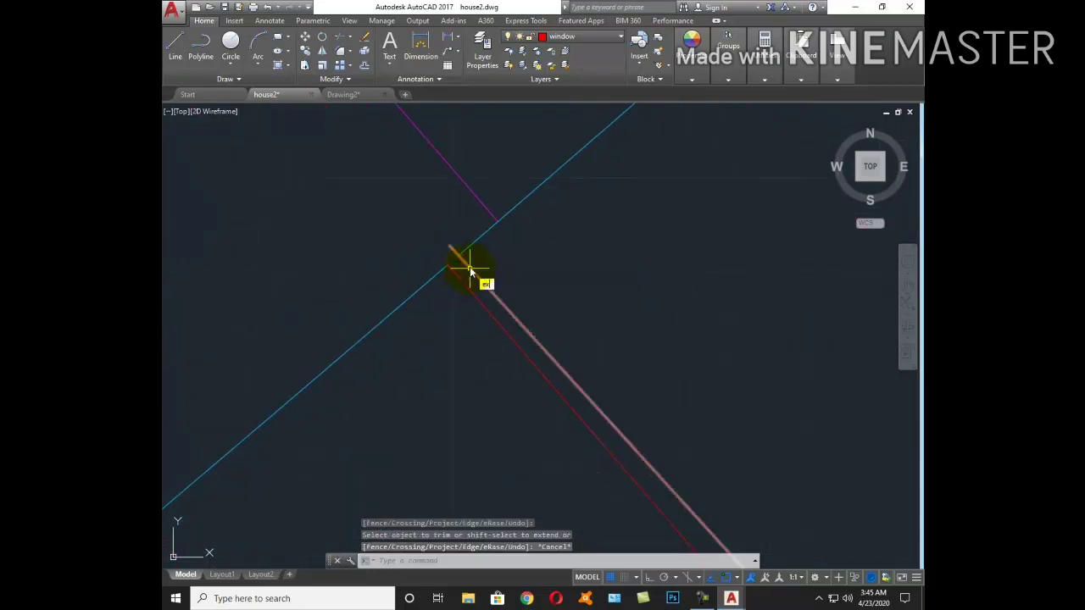
type("ex")
key("Return")
key("Return")
scroll(623, 435, "down", 2)
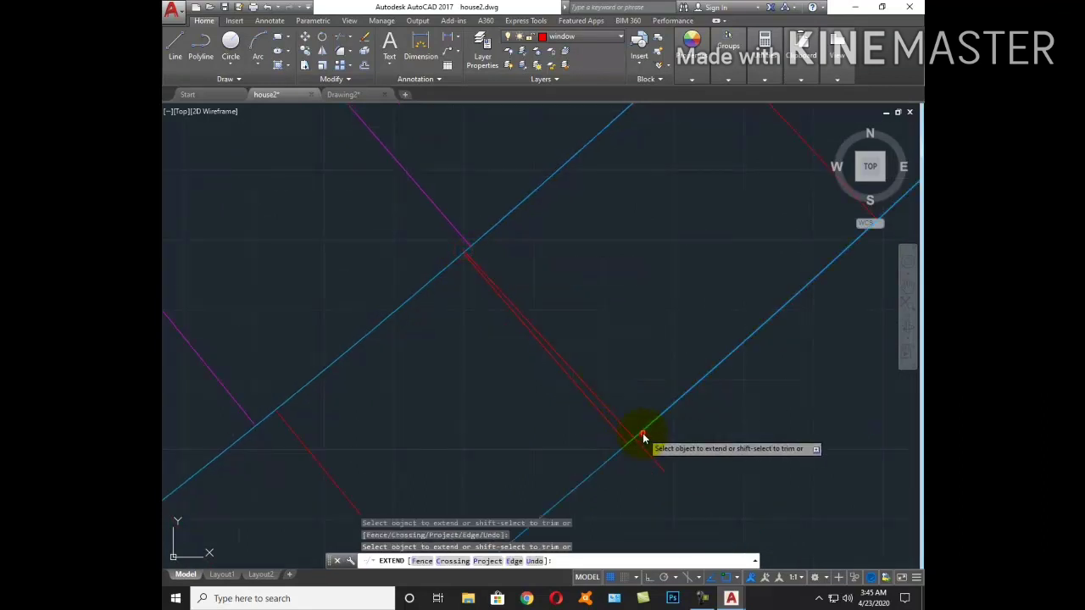
key("Escape")
scroll(693, 314, "down", 2)
left_click(641, 415)
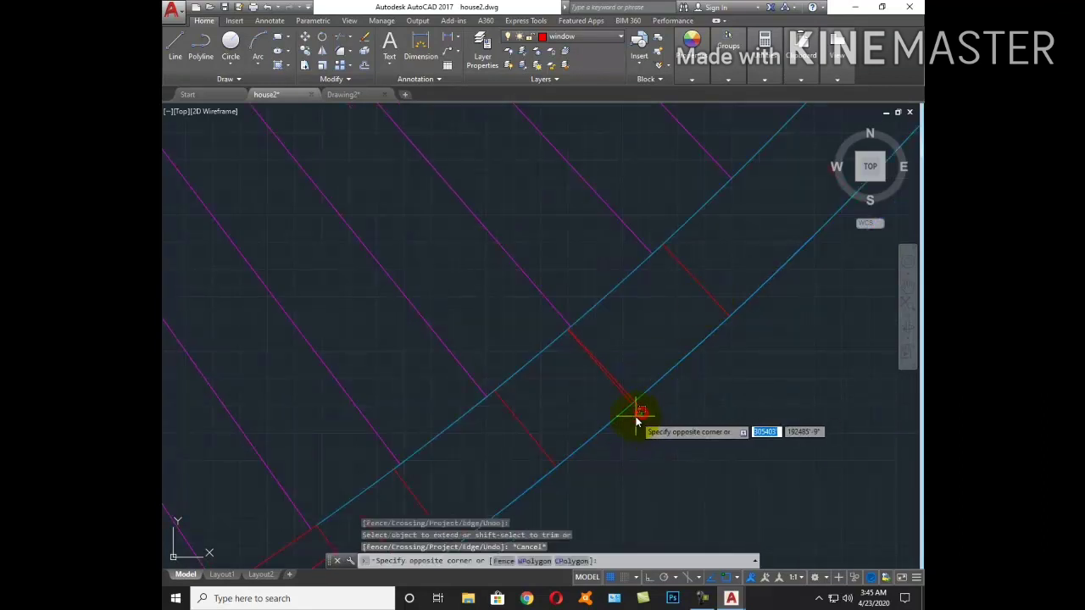
left_click(631, 416)
key("Delete")
Draw another red window line from the inner wall face past the outer wall
scroll(687, 387, "up", 1)
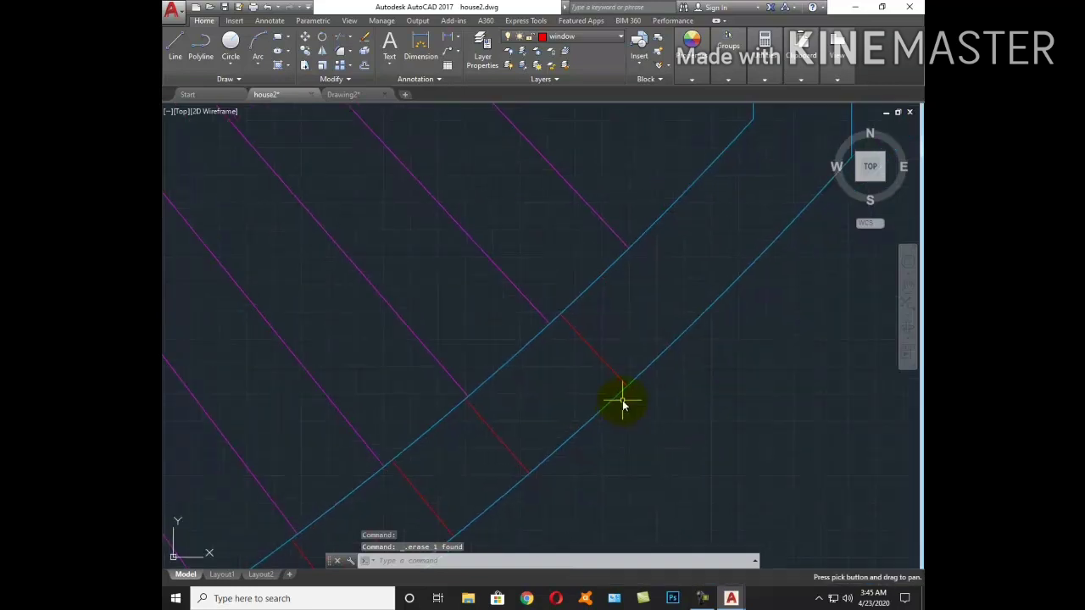
type("l")
key("Return")
scroll(551, 348, "up", 2)
left_click(617, 302)
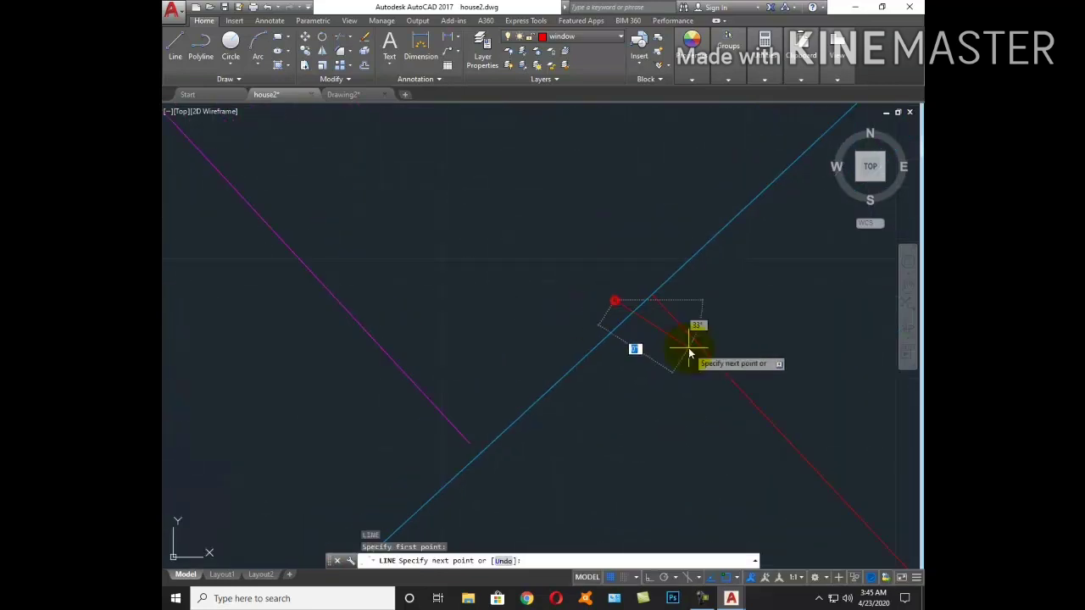
mouse_move(780, 450)
middle_mouse_down()
mouse_move(412, 234)
mouse_move(500, 336)
middle_mouse_up()
left_click(499, 331)
key("Escape")
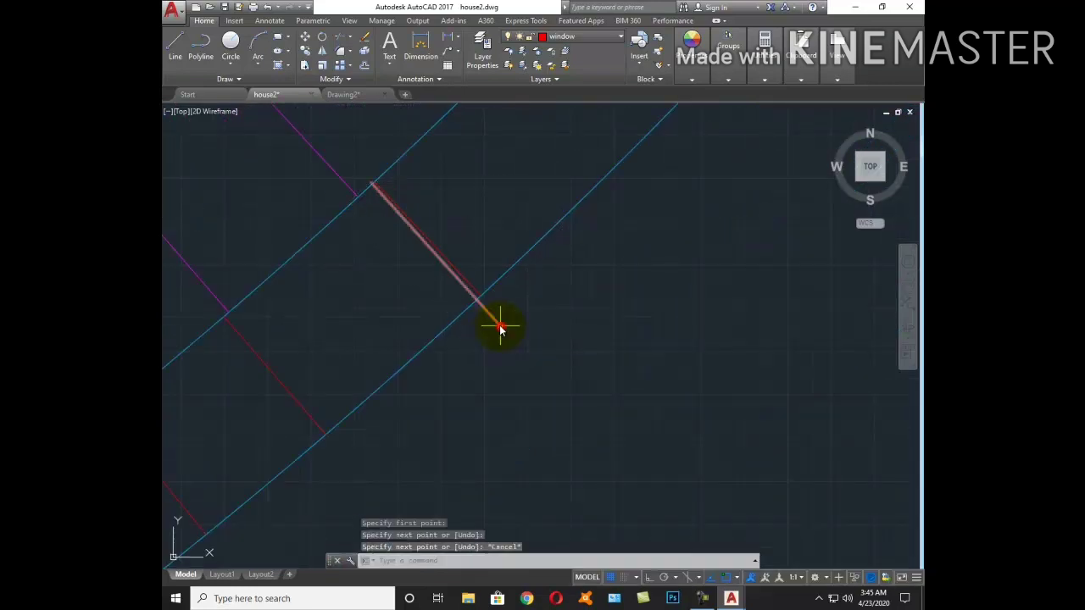
Trim the red line overhanging the wall and erase the leftover piece
type("tr")
key("Return")
key("Return")
middle_click_drag(460, 296, 537, 307)
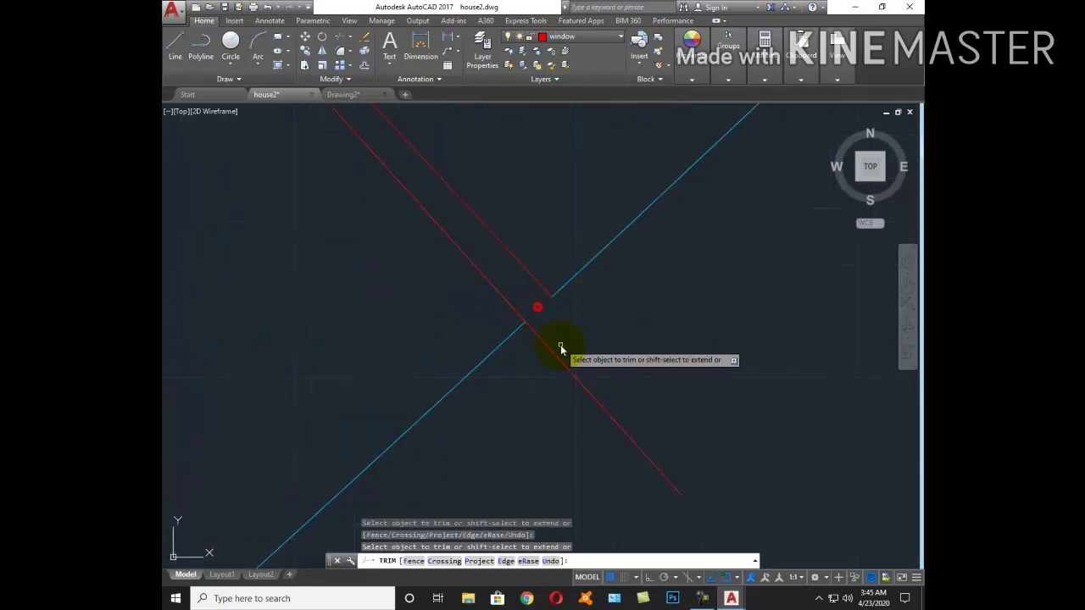
middle_click_drag(559, 346, 444, 240)
left_click(472, 223)
key("Escape")
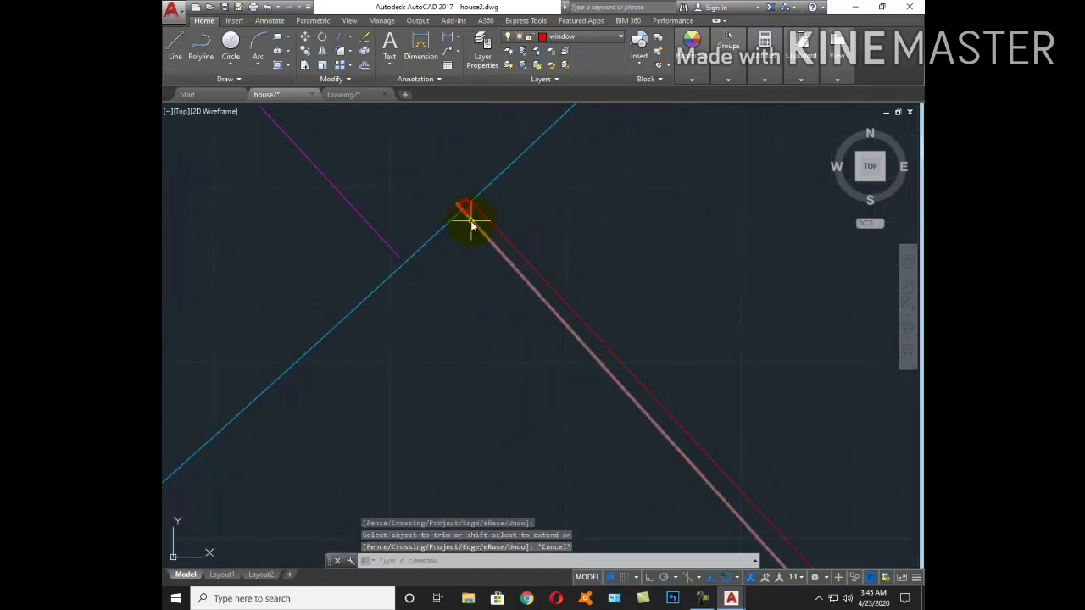
left_click(472, 223)
type("e")
key("Return")
Extend the remaining red window line to the wall face
type("ex")
key("Return")
key("Return")
left_click(472, 225)
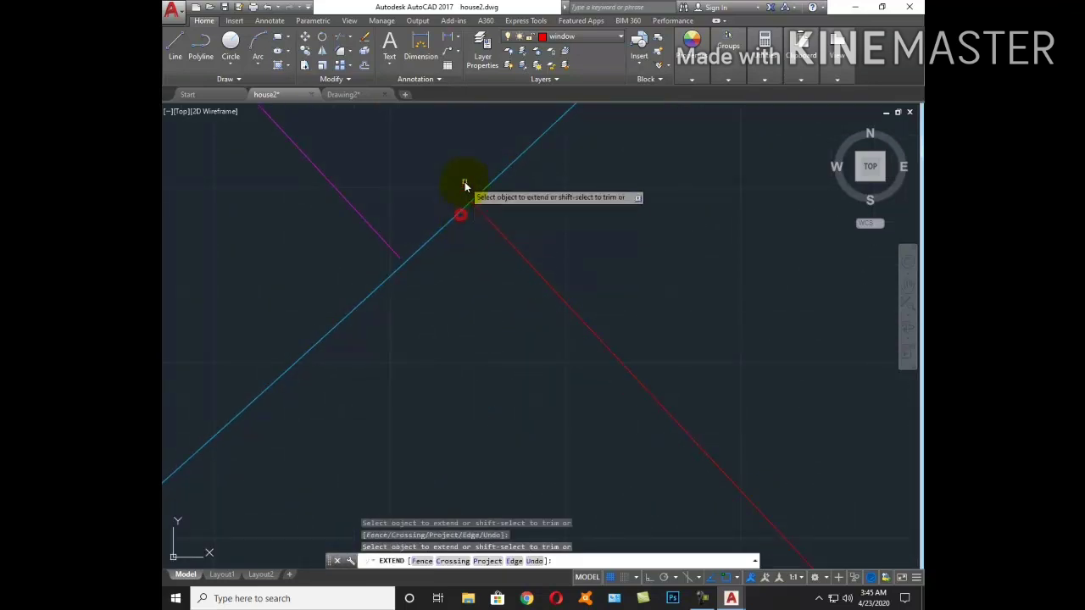
scroll(530, 278, "down", 2)
key("Escape")
scroll(525, 258, "down", 3)
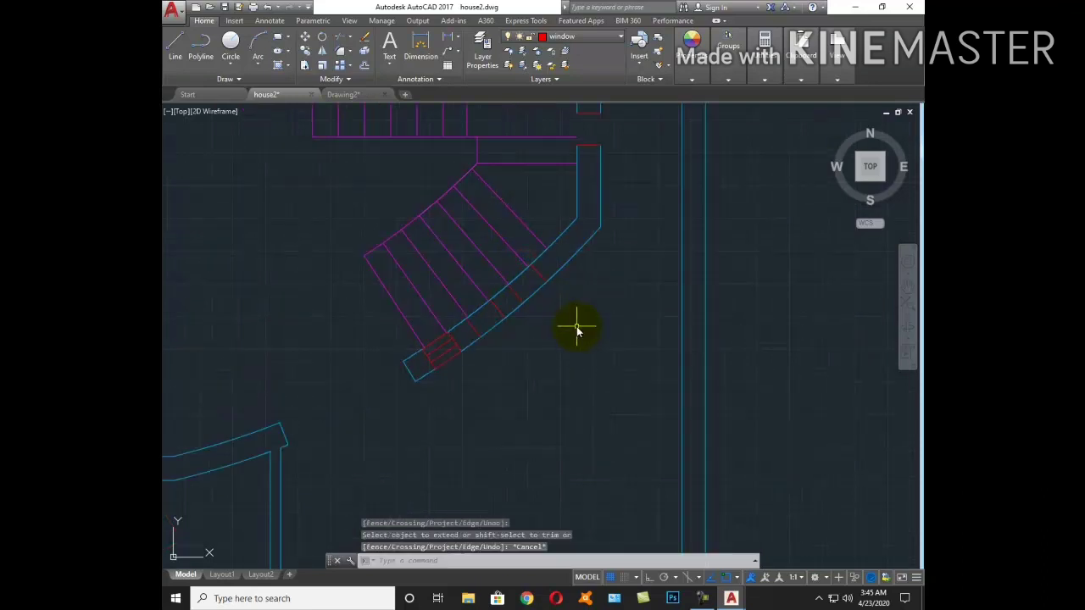
Offset the angled-wall window lines by 3 to create inner glazing lines
key("Return")
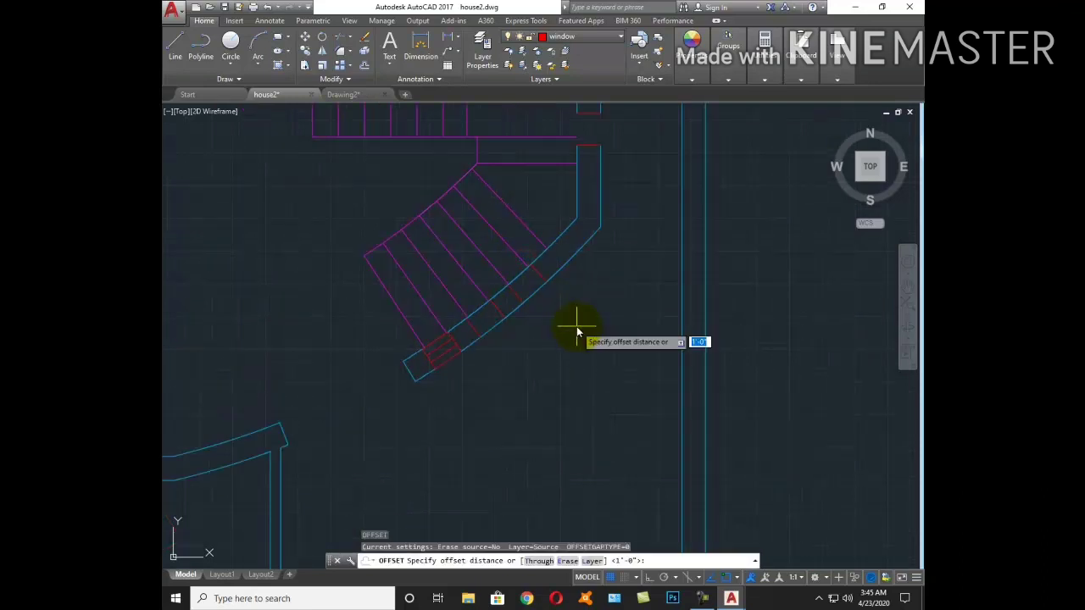
key("Return")
scroll(547, 305, "up", 3)
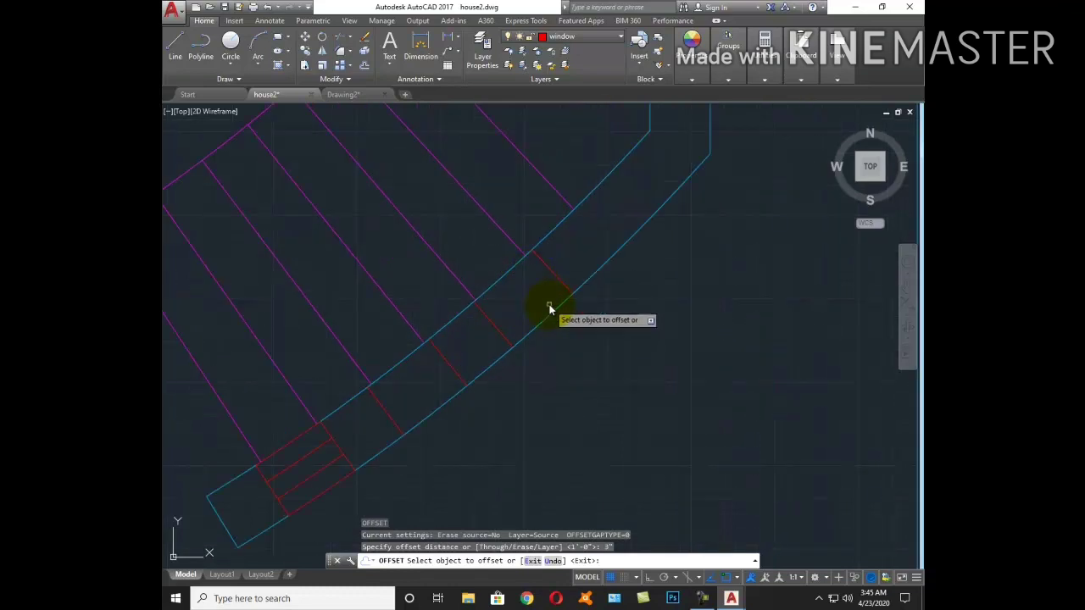
left_click(553, 315)
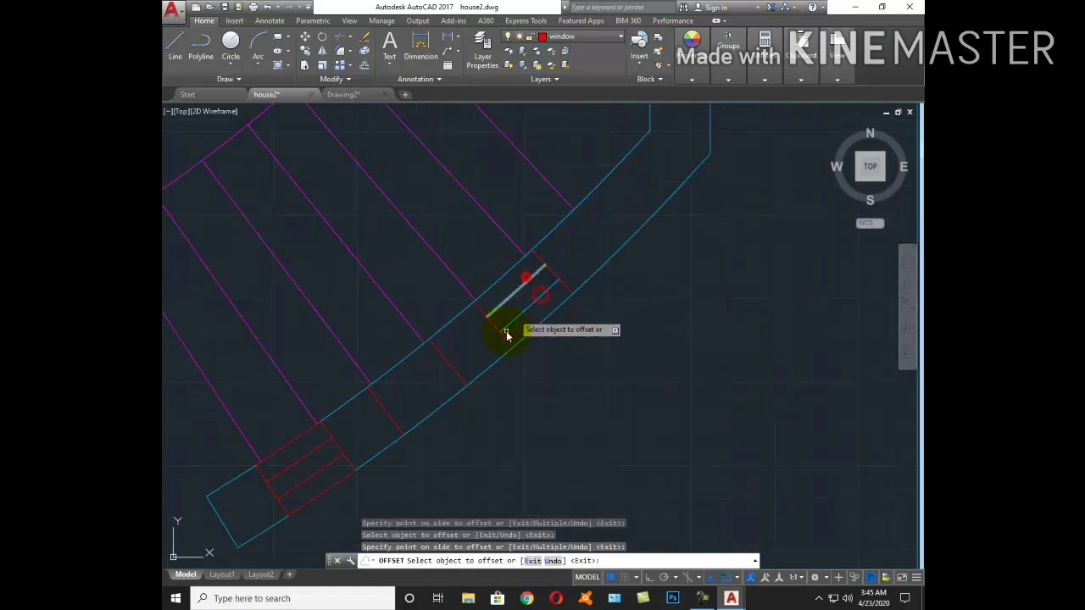
left_click(426, 391)
left_click(426, 391)
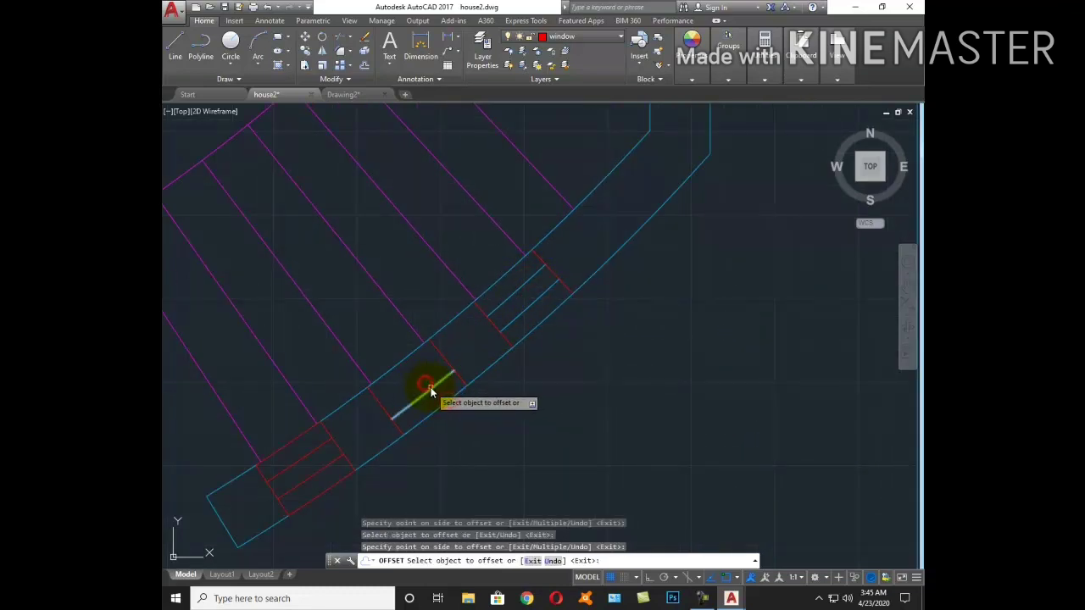
key("Escape")
scroll(559, 393, "down", 5)
Match the new glazing lines to the red window line's properties
type("a")
key("Return")
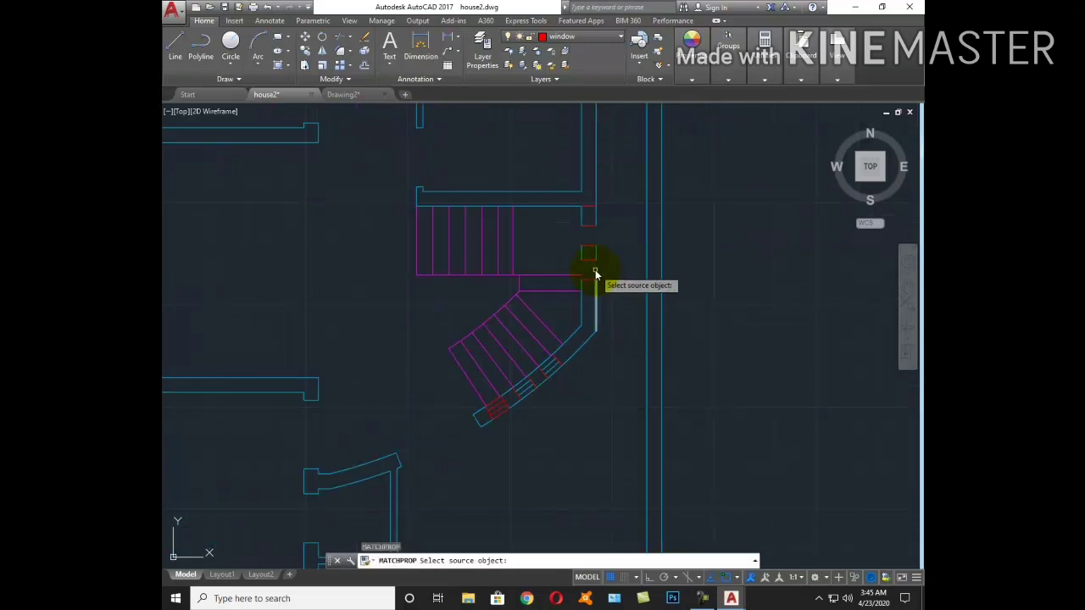
left_click(545, 375)
scroll(539, 381, "up", 3)
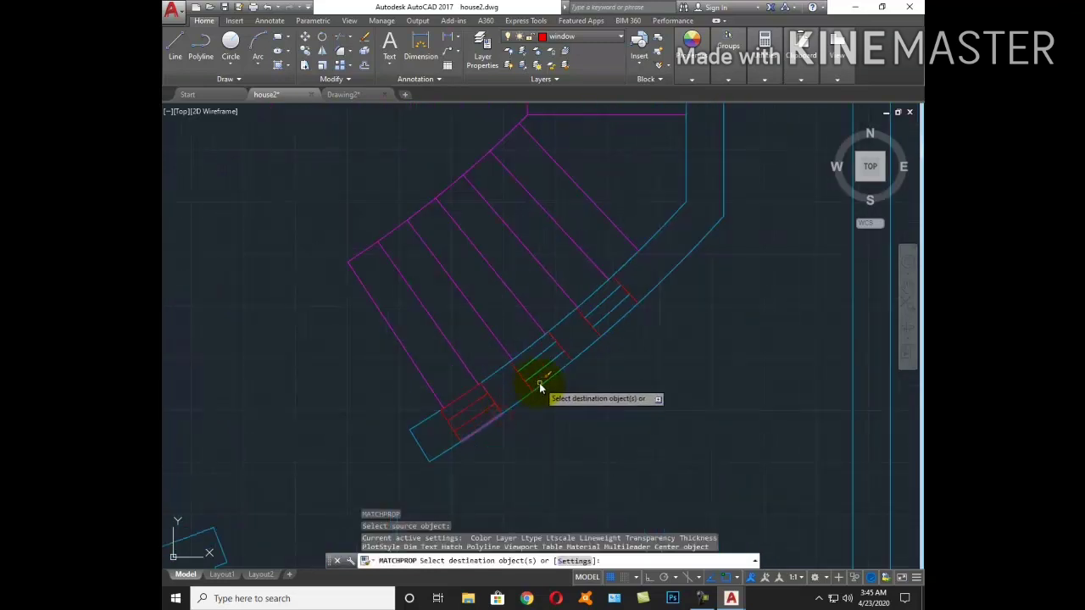
left_click(547, 383)
left_click(539, 354)
left_click(629, 322)
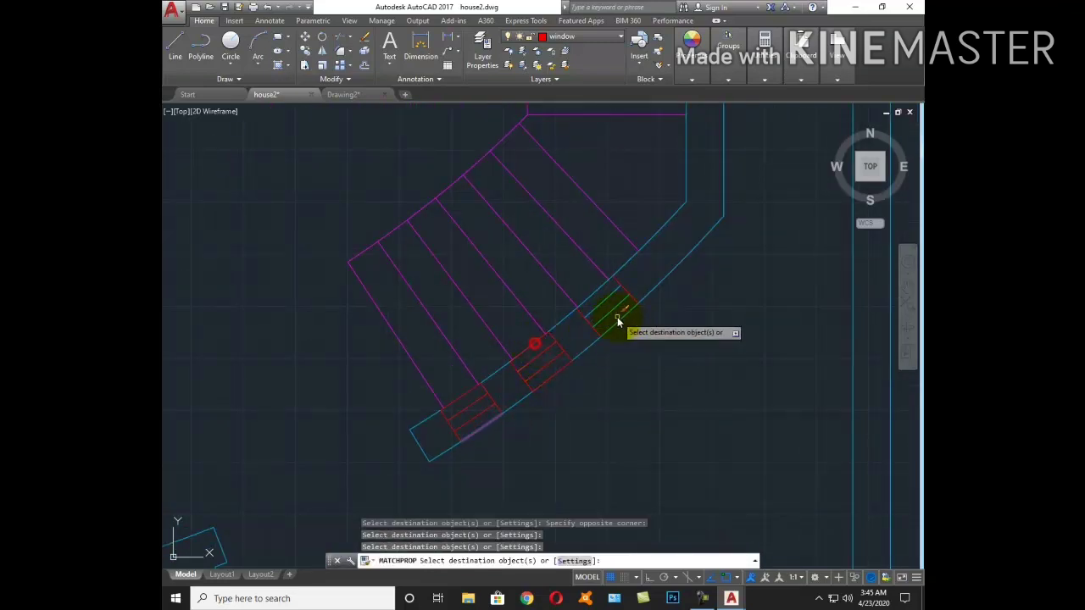
left_click(613, 305)
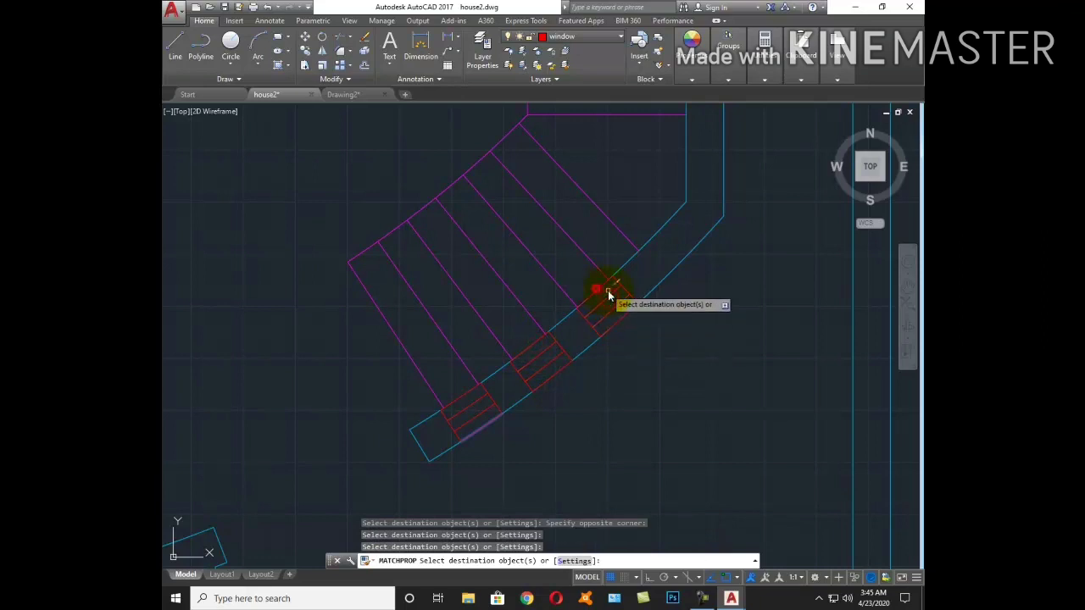
key("Escape")
scroll(612, 340, "down", 4)
Draw a line closing the straight-wall window opening beside the stair
scroll(645, 227, "up", 5)
type("l")
key("Return")
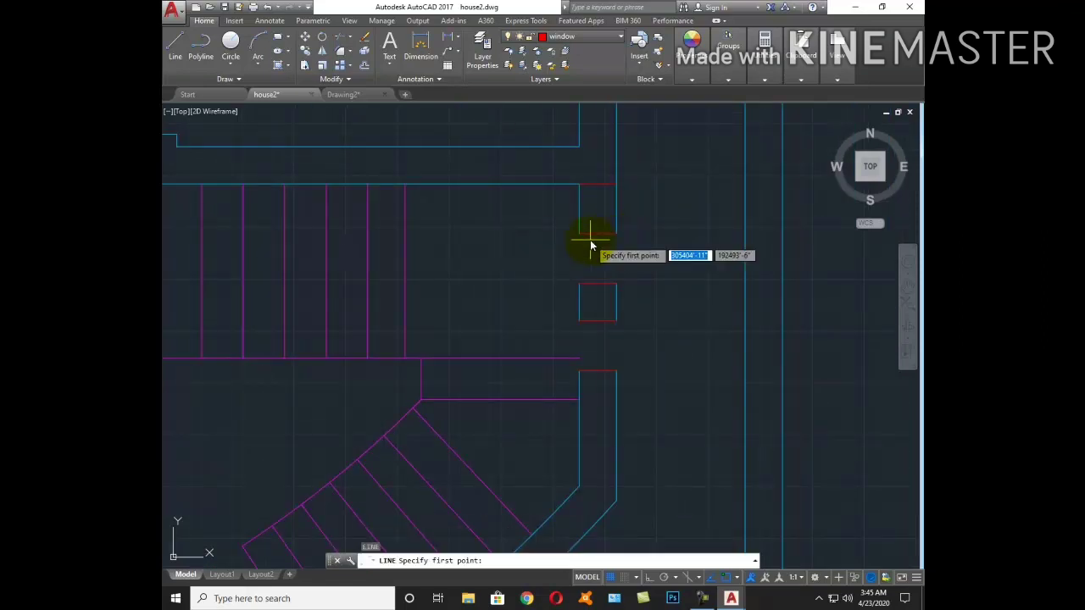
left_click(580, 234)
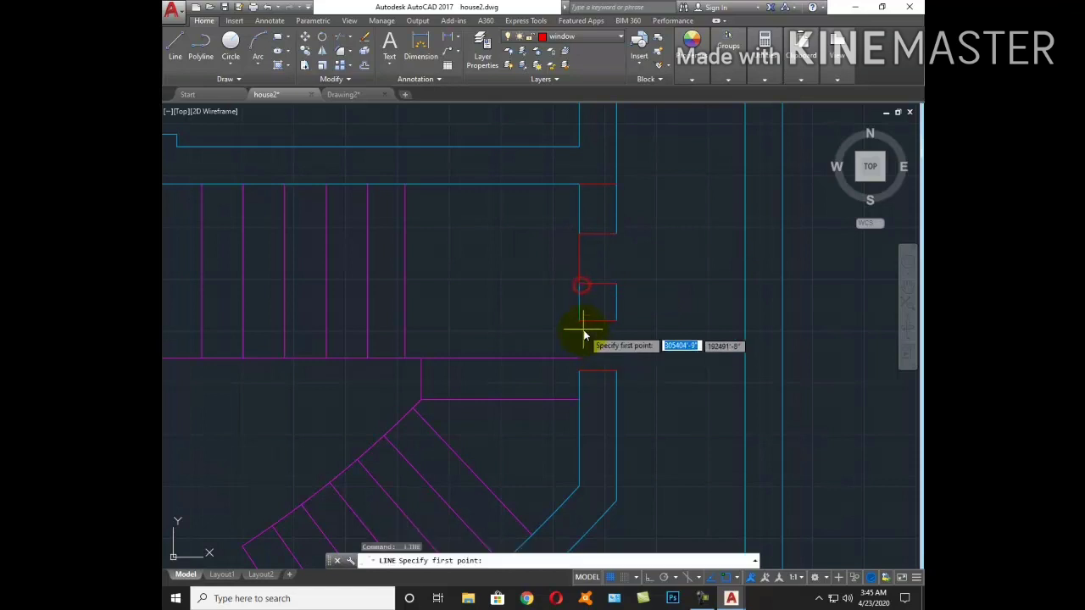
left_click(579, 371)
key("Escape")
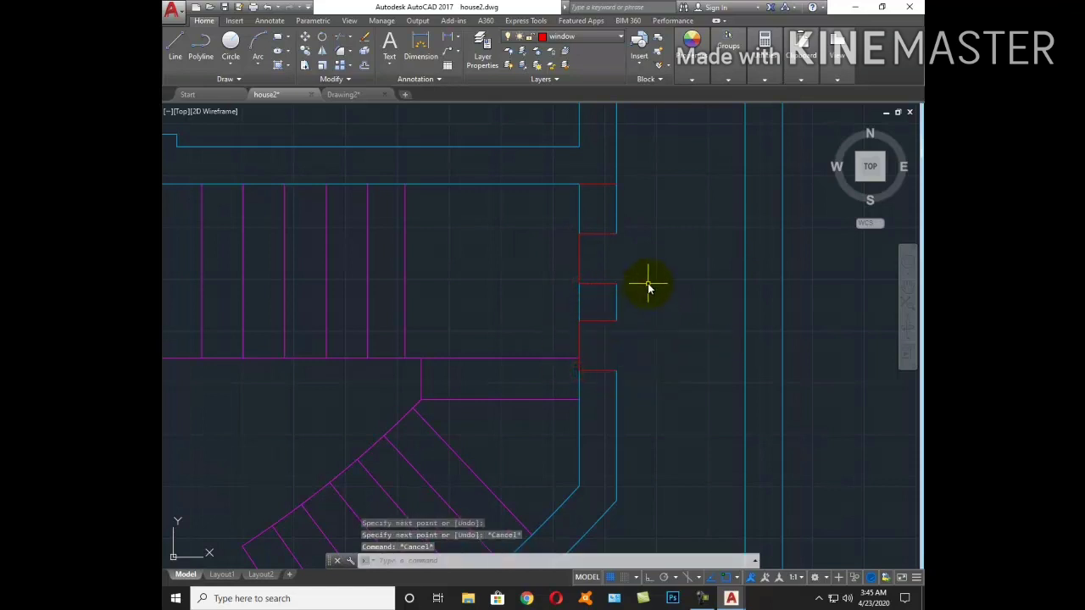
type("d")
Offset the closing line twice to form parallel glass lines inside the opening
key("Return")
key("Return")
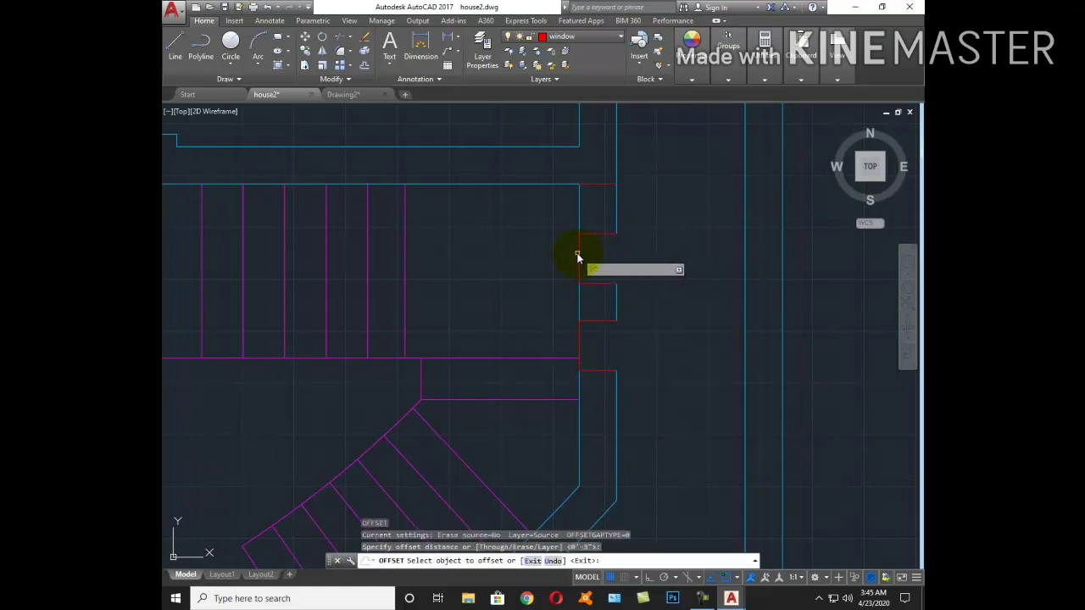
left_click(580, 254)
left_click(587, 253)
left_click(591, 259)
left_click(623, 272)
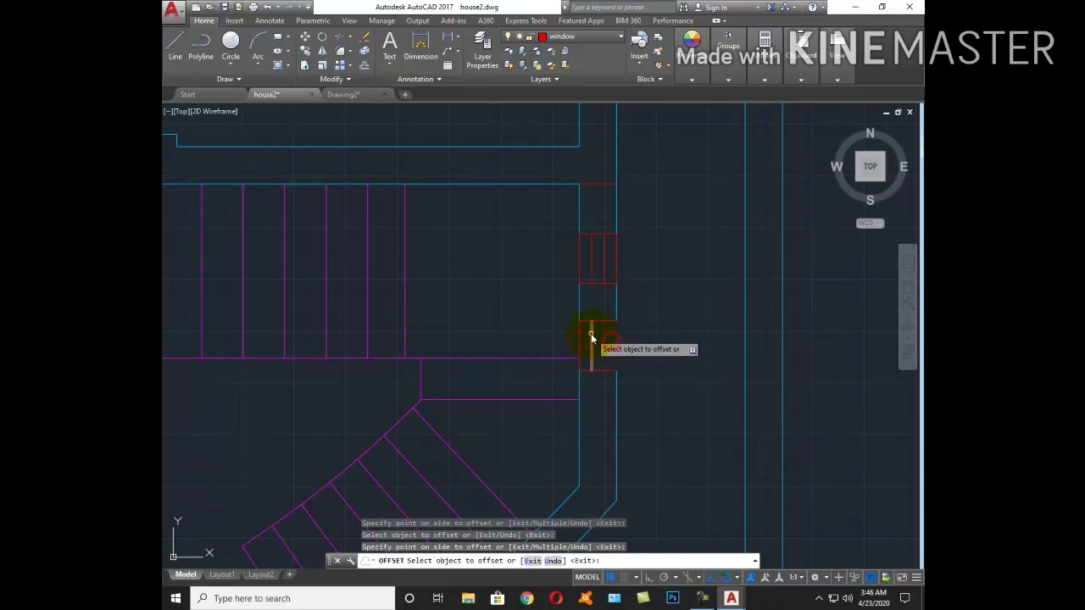
key("Escape")
scroll(646, 301, "down", 2)
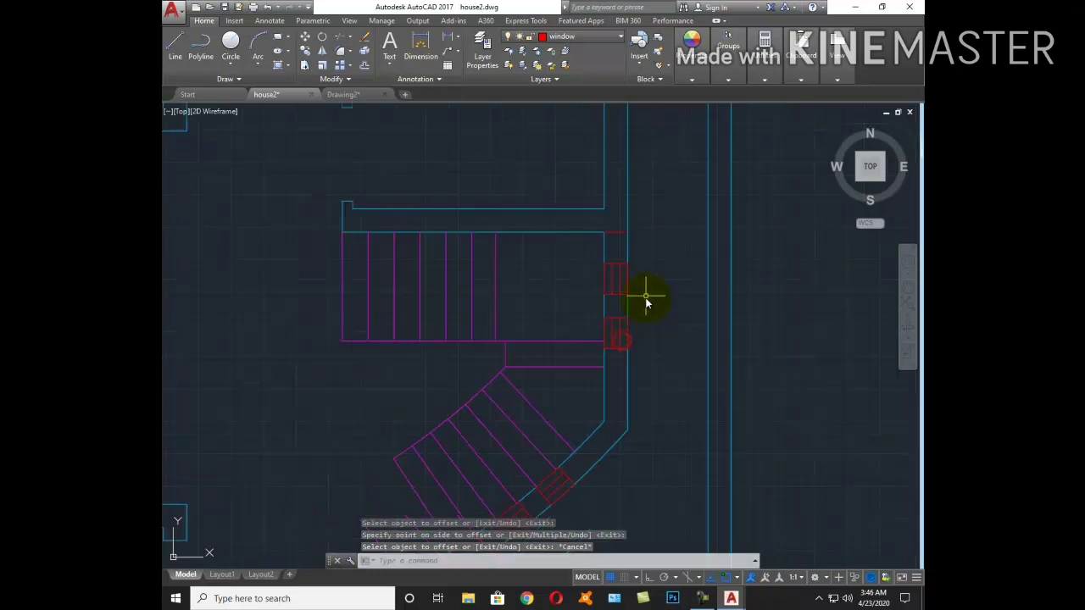
left_click(623, 247)
Erase the selected unwanted object and shift the plan view toward the upper room
left_click(623, 233)
key("Delete")
scroll(731, 265, "down", 4)
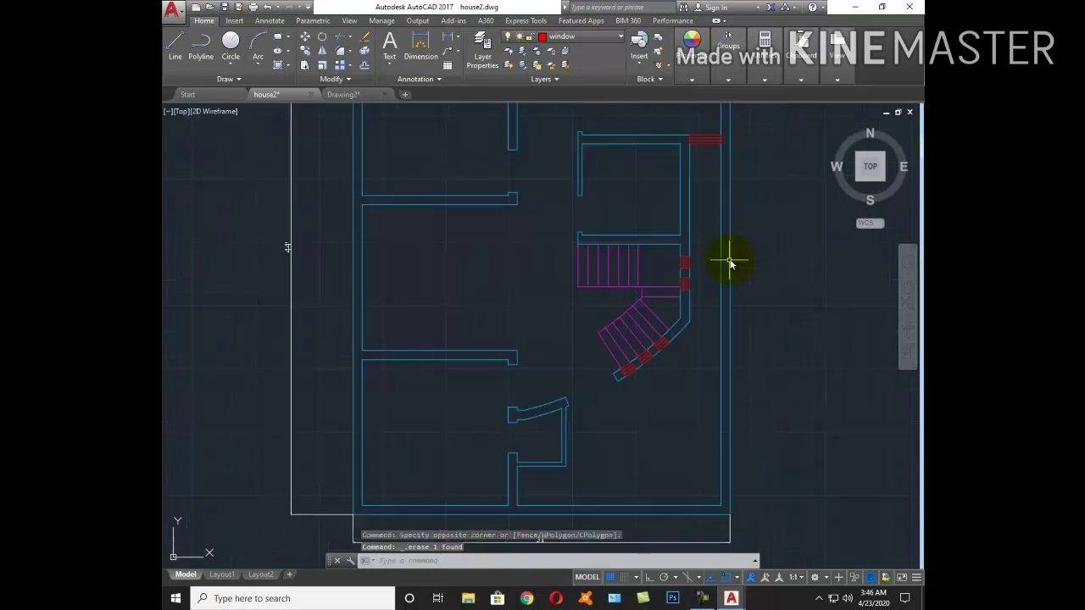
middle_click_drag(514, 250, 566, 366)
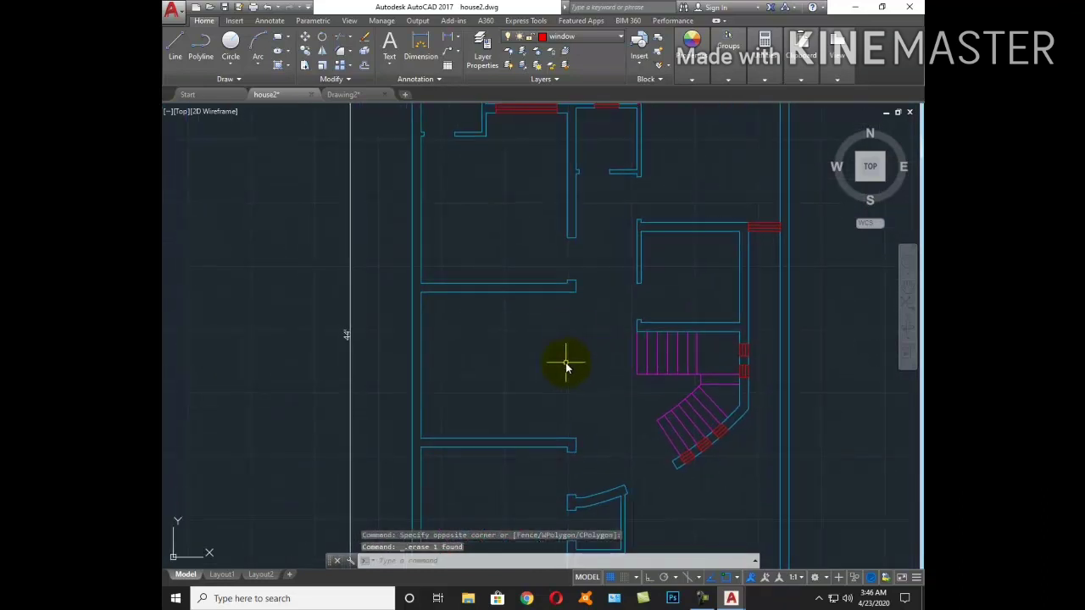
Cancel a stray line and make door the current layer
type("l")
key("Return")
scroll(564, 280, "up", 5)
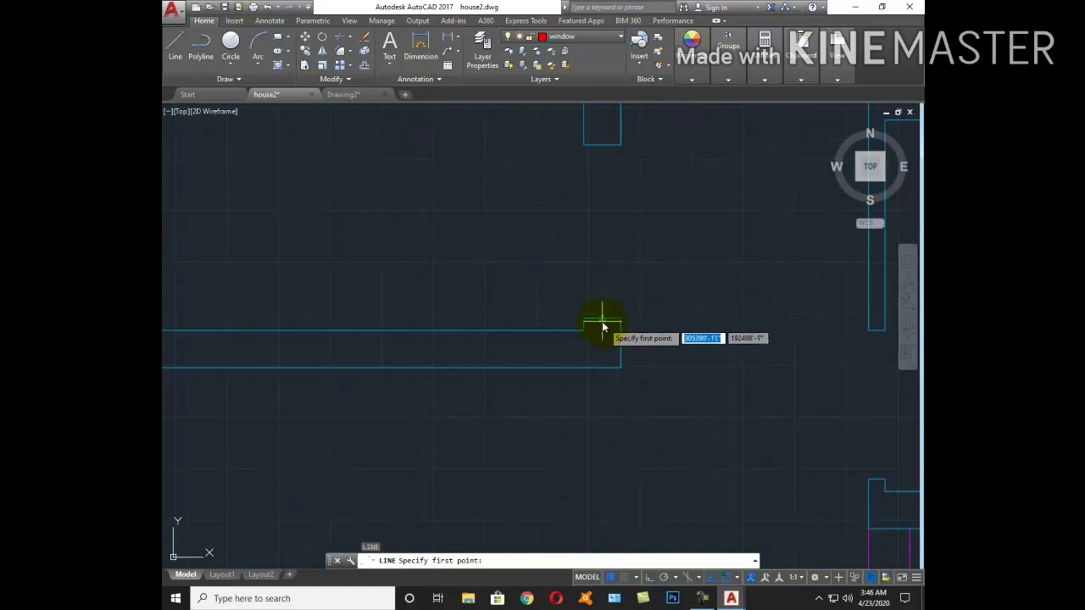
left_click(600, 320)
key("Escape")
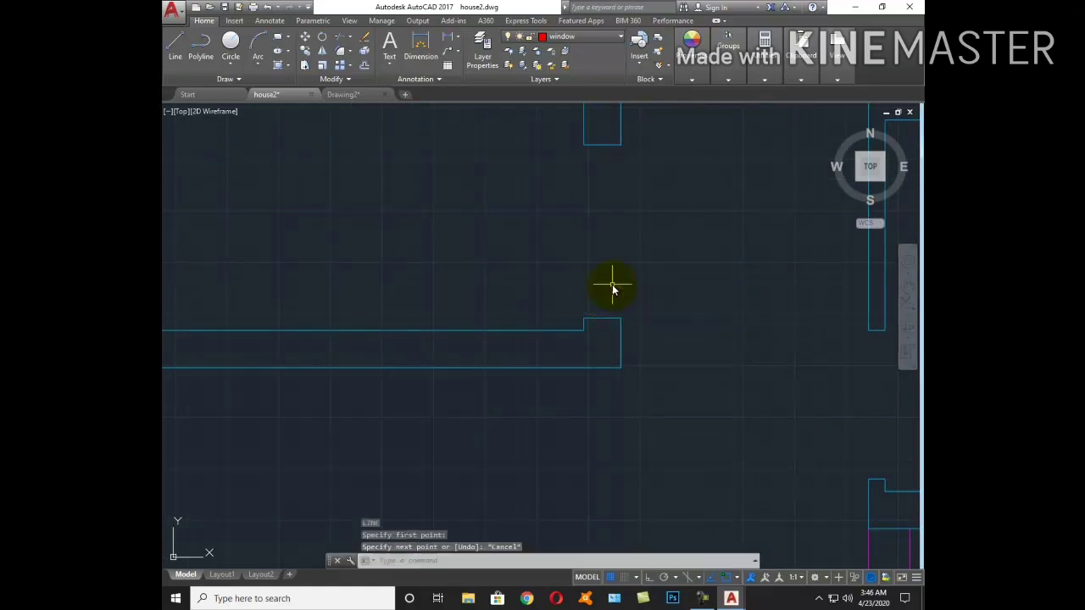
left_click(576, 35)
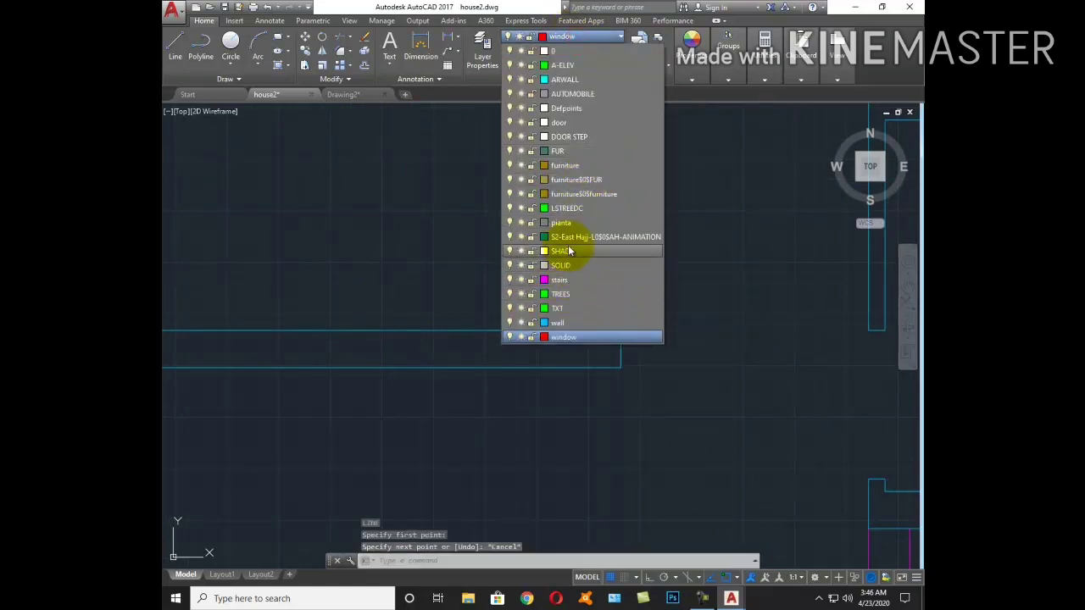
left_click(576, 123)
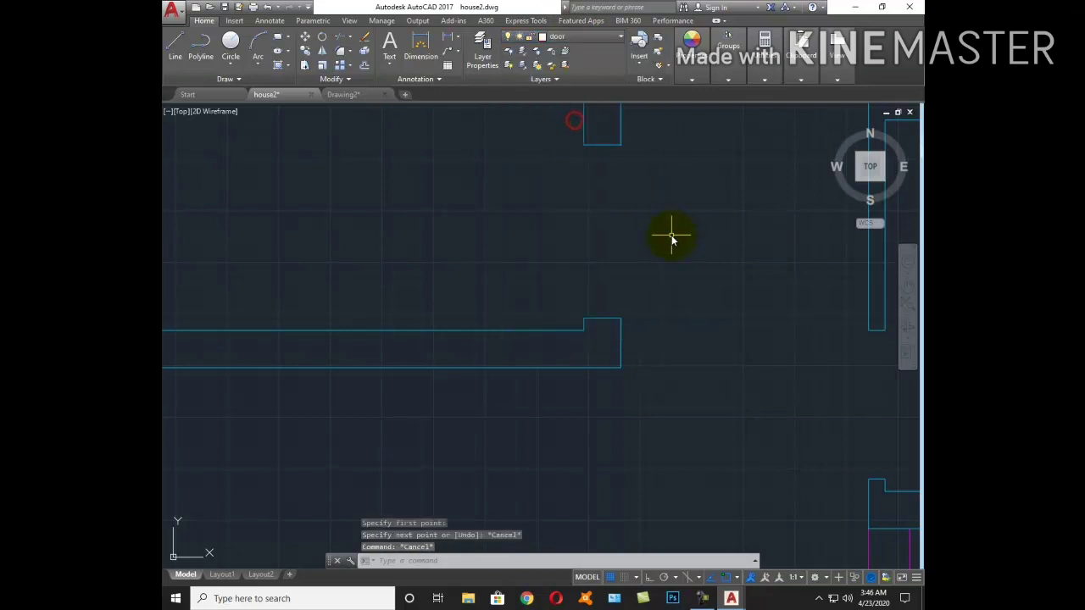
Draw the door leaf with 2' and 3'2 segments, plus a 2 jamb line
key("l")
key("Return")
left_click(601, 320)
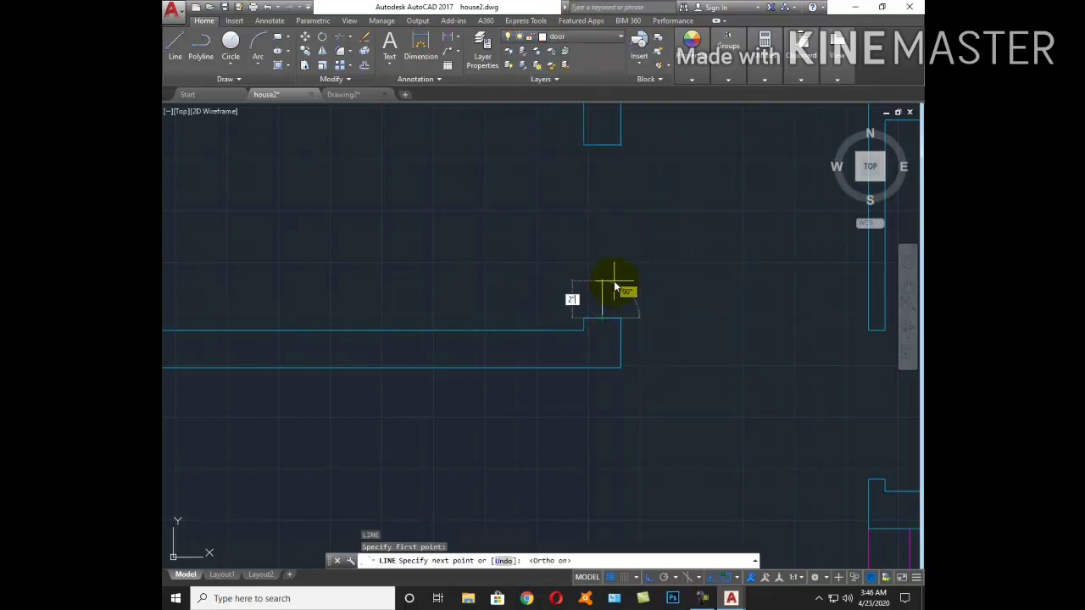
key("Return")
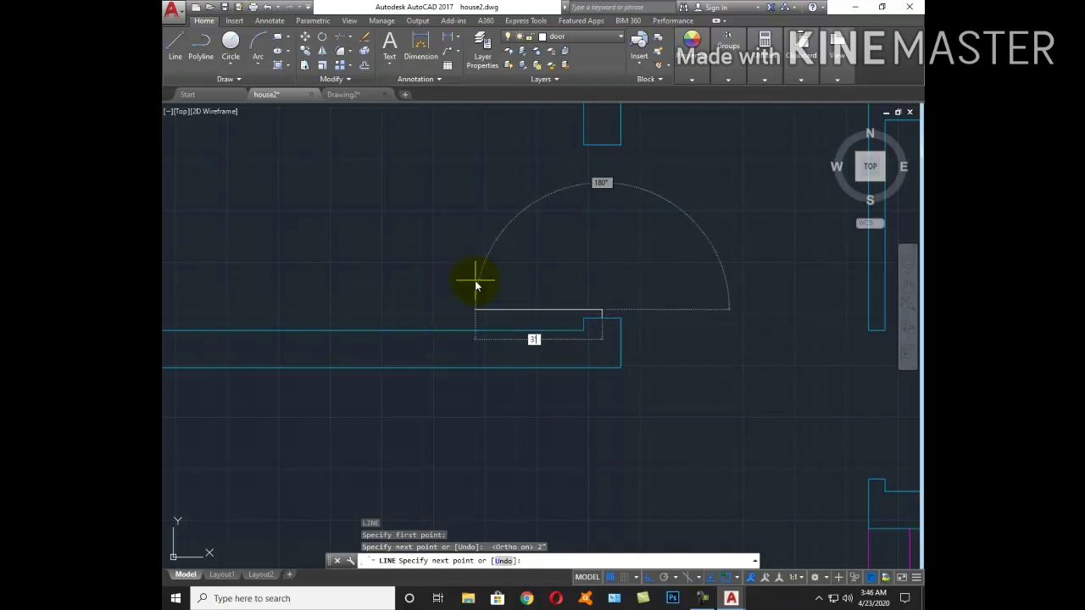
type("'2")
key("Return")
key("Escape")
key("Return")
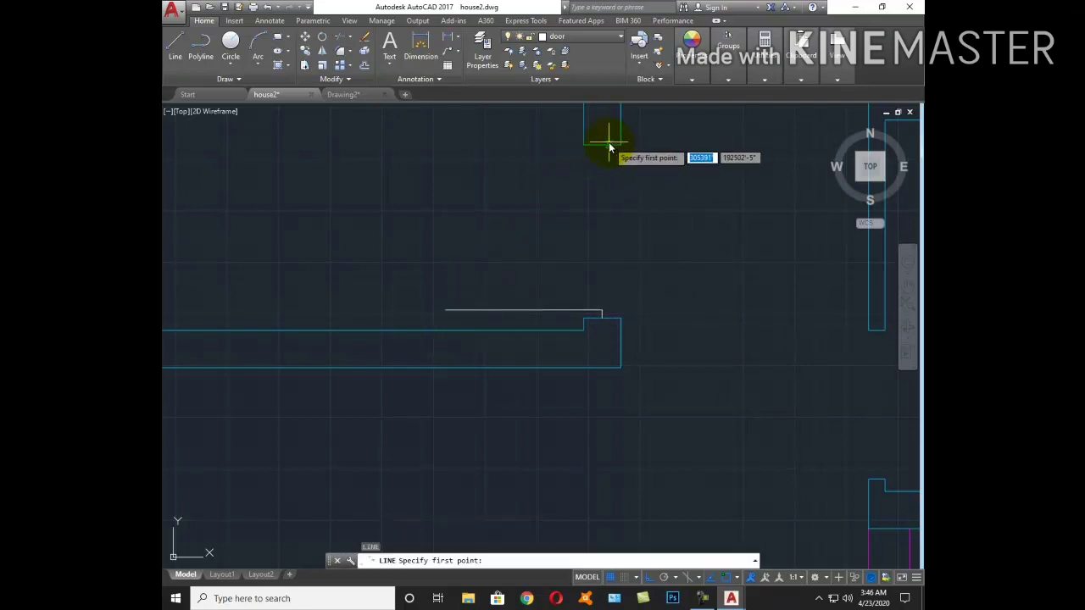
left_click(602, 144)
type("2")
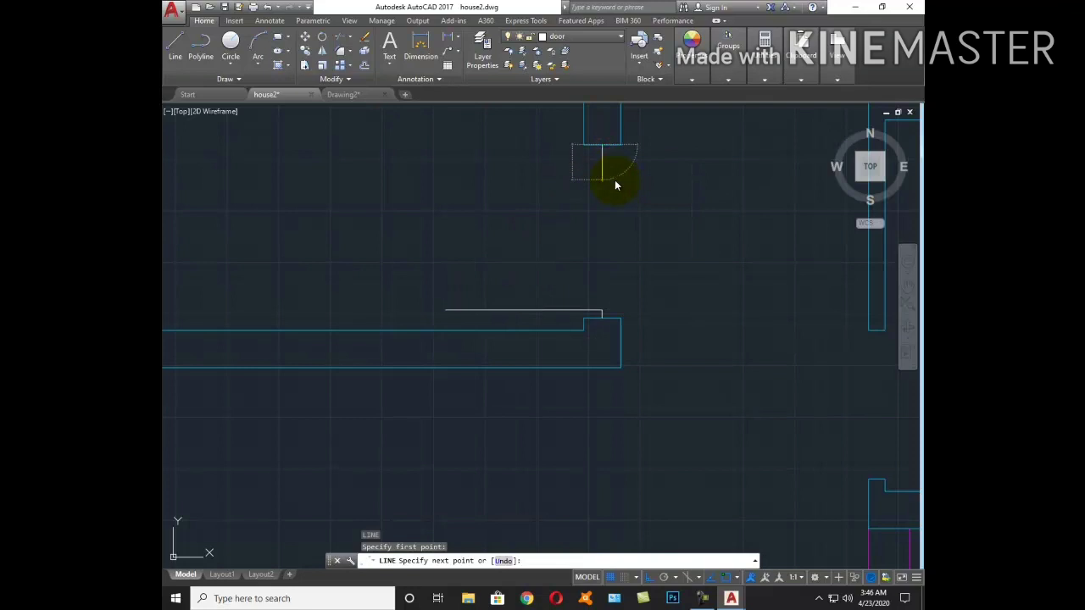
key("Return")
key("Escape")
Draw a 3-point swing arc from the door leaf's end to the jamb
type("a")
key("Return")
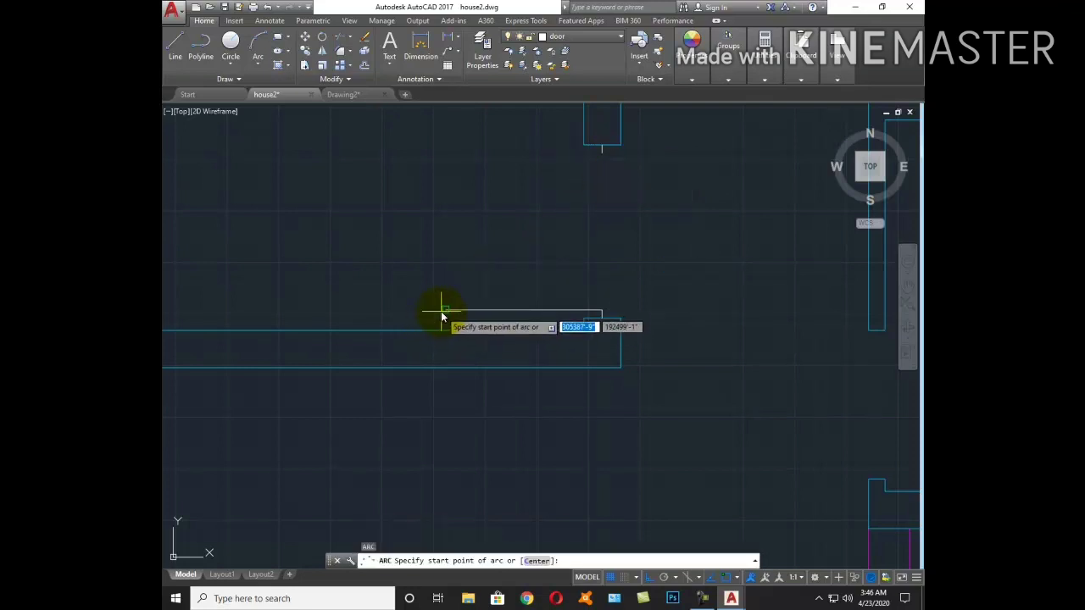
left_click(442, 311)
left_click(602, 154)
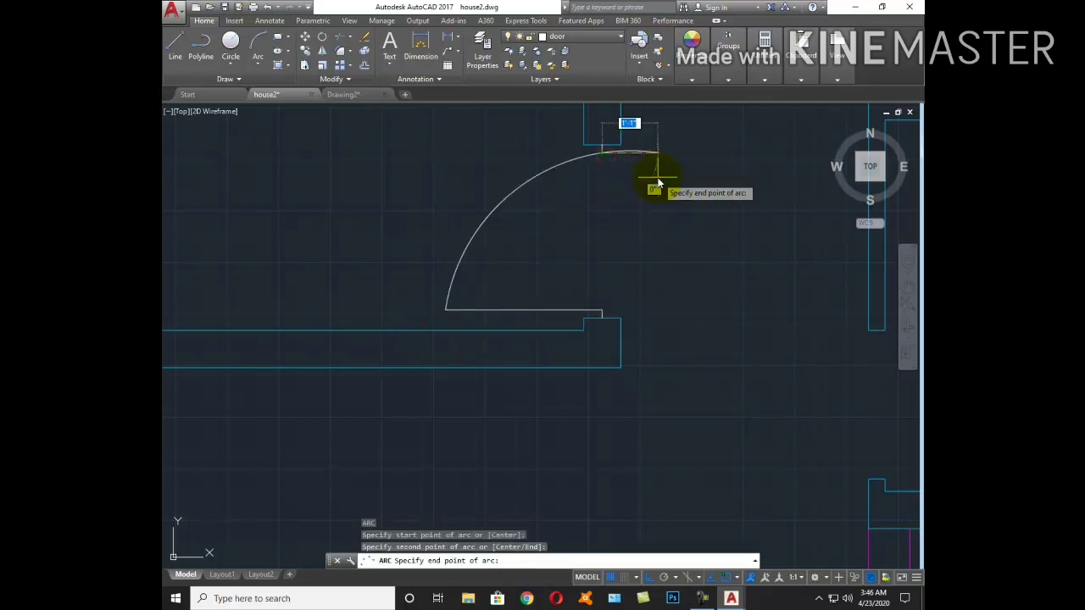
left_click(660, 179)
type("tr")
key("Return")
key("Return")
Pan to the next doorway and draw the 2 and 3'2 door leaf segments
key("Escape")
scroll(669, 296, "down", 5)
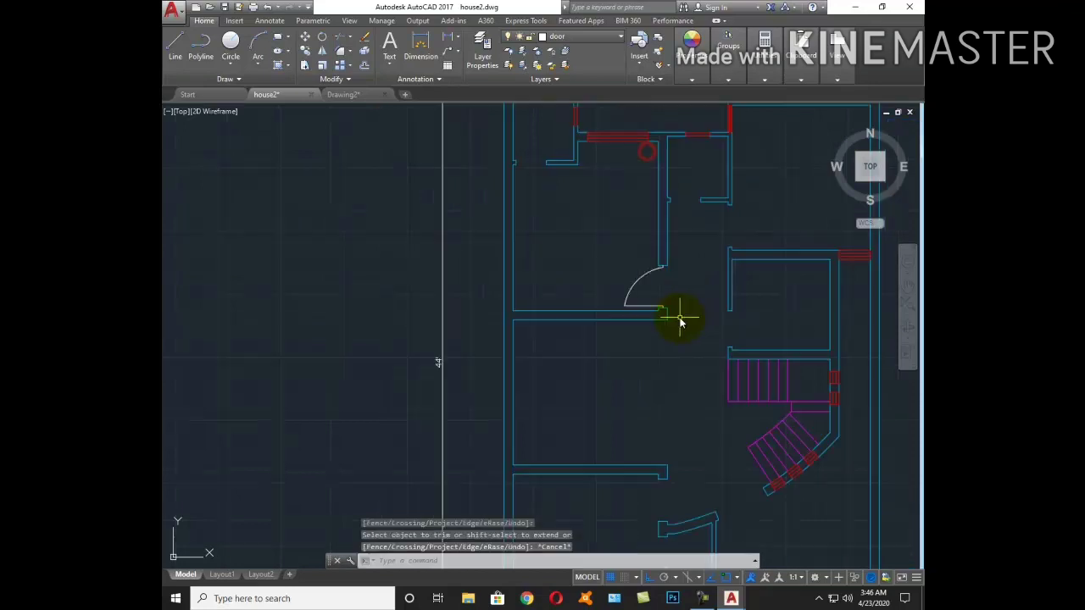
middle_click_drag(684, 263, 646, 411)
type("l")
key("Return")
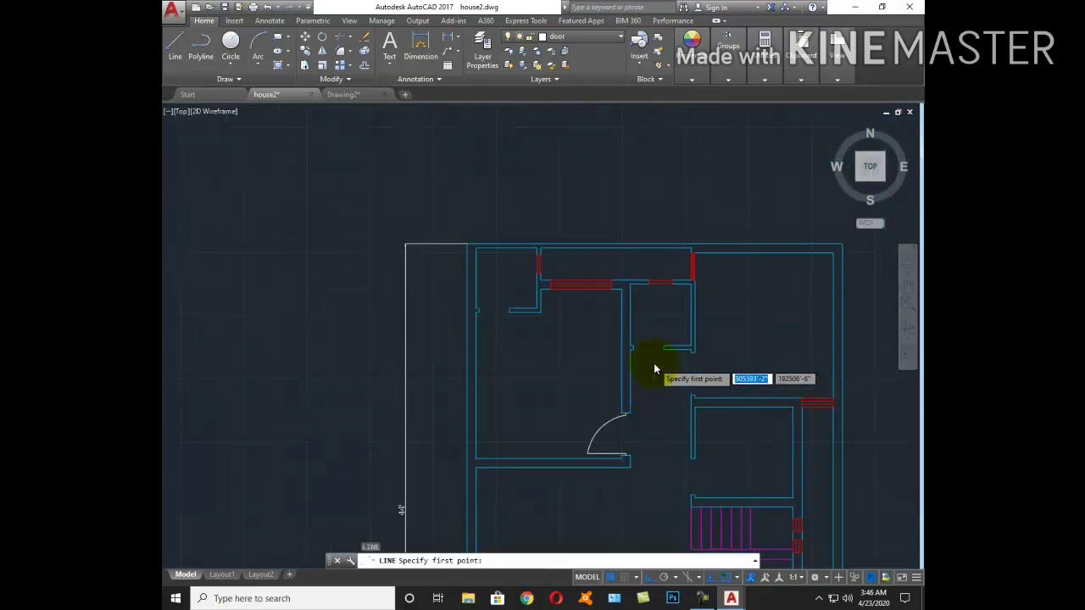
scroll(654, 364, "up", 5)
middle_click_drag(811, 411, 597, 307)
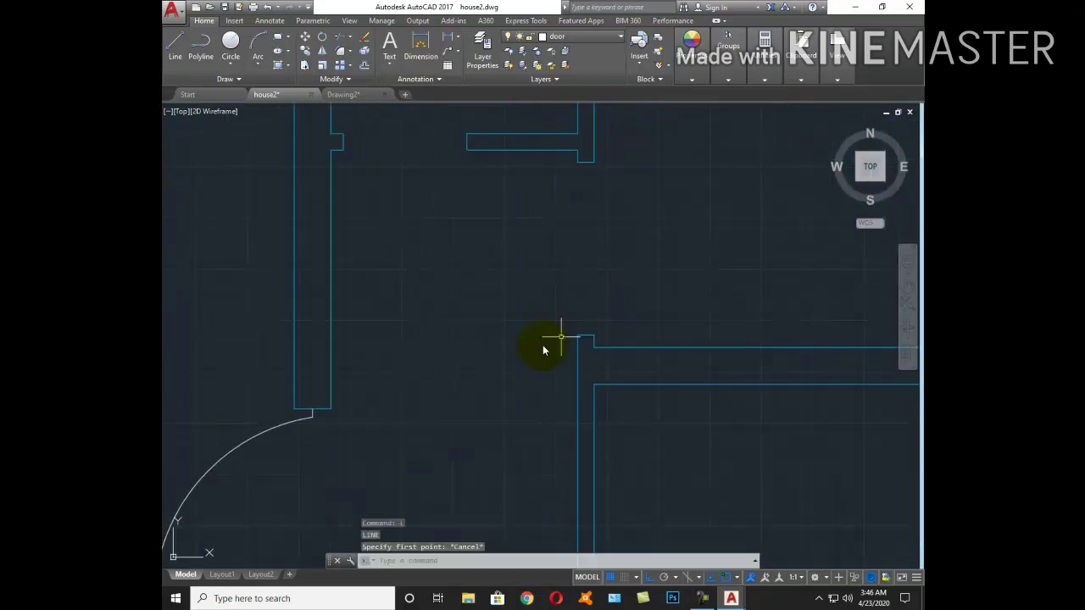
left_click(583, 336)
type("2")
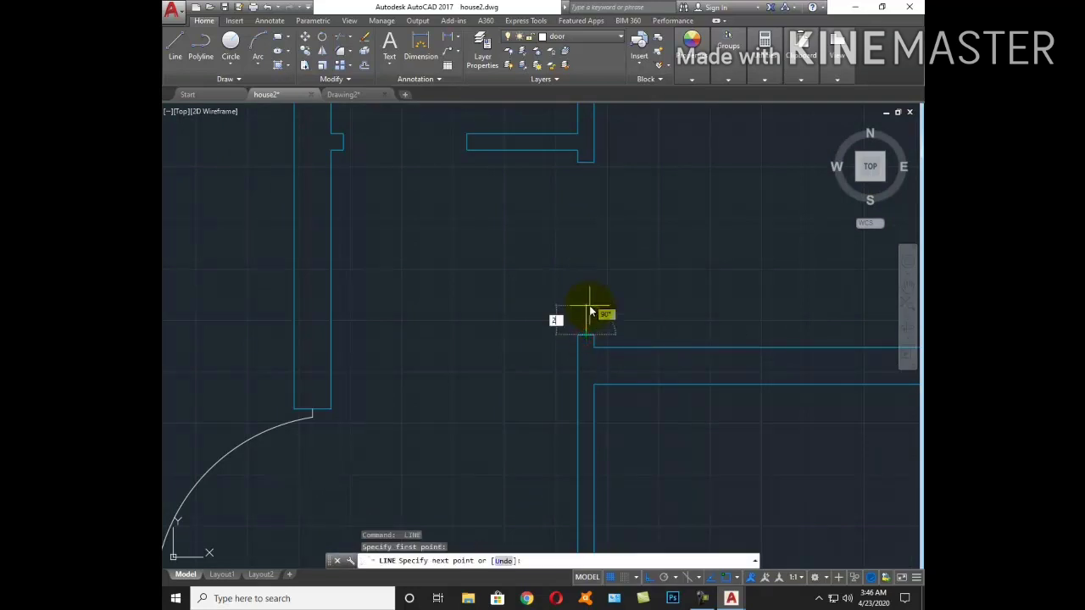
key("Return")
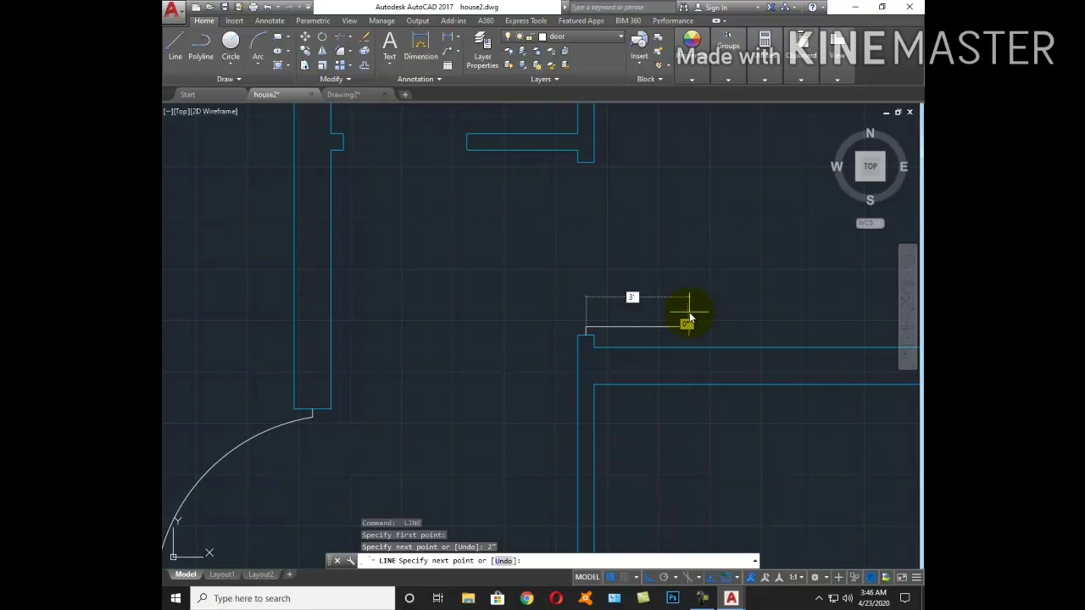
type("2")
key("Return")
key("Escape")
Draw a 2 jamb segment down from the upper wall end
key("Return")
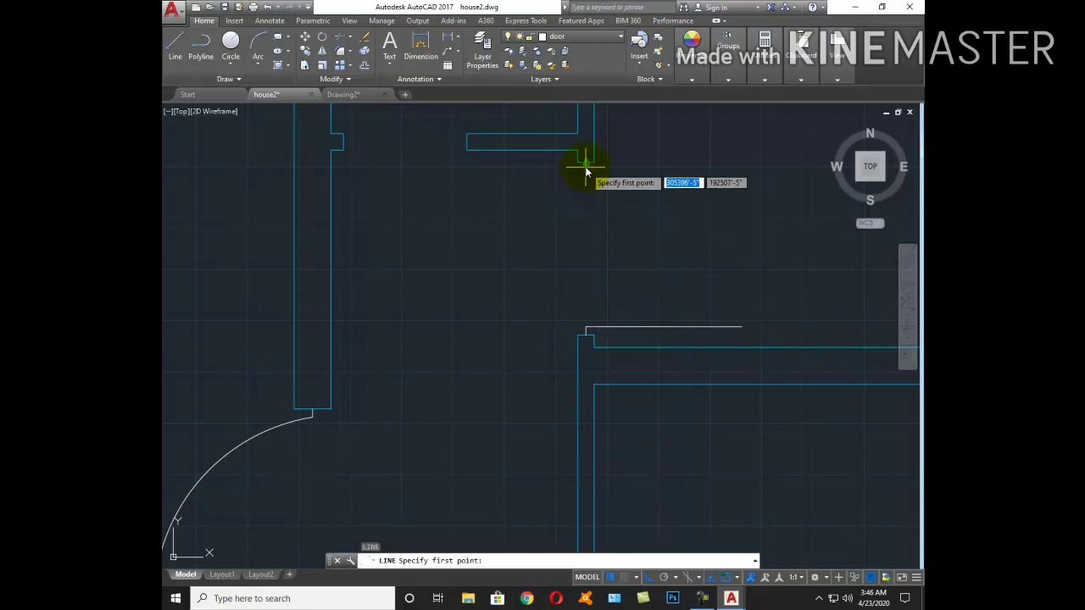
left_click(585, 163)
type("2")
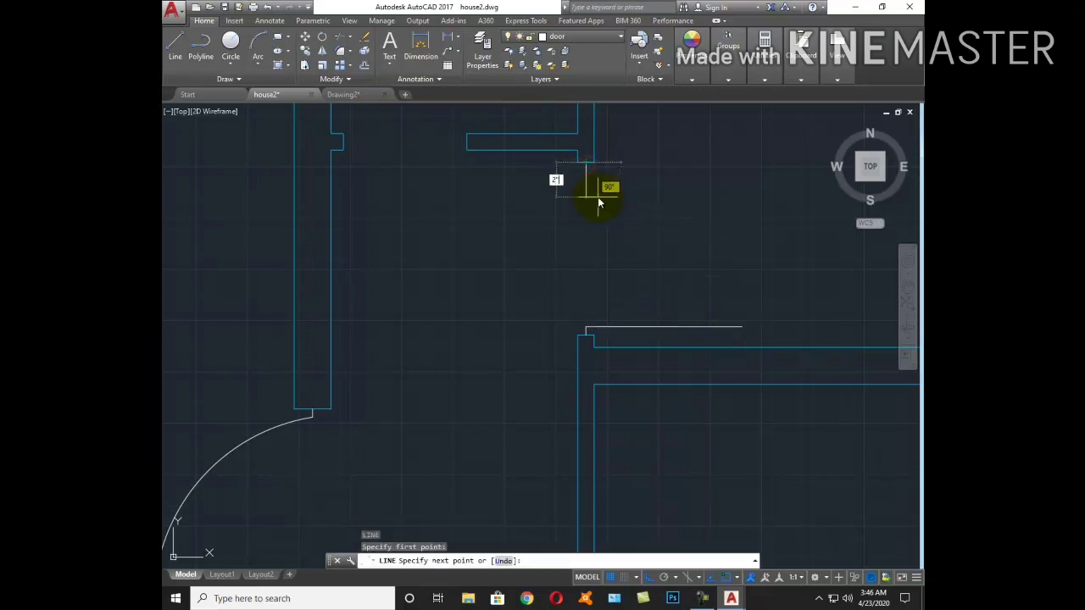
key("Return")
key("Escape")
Draw a 3-point swing arc from the leaf's end to the upper jamb
type("a")
key("Return")
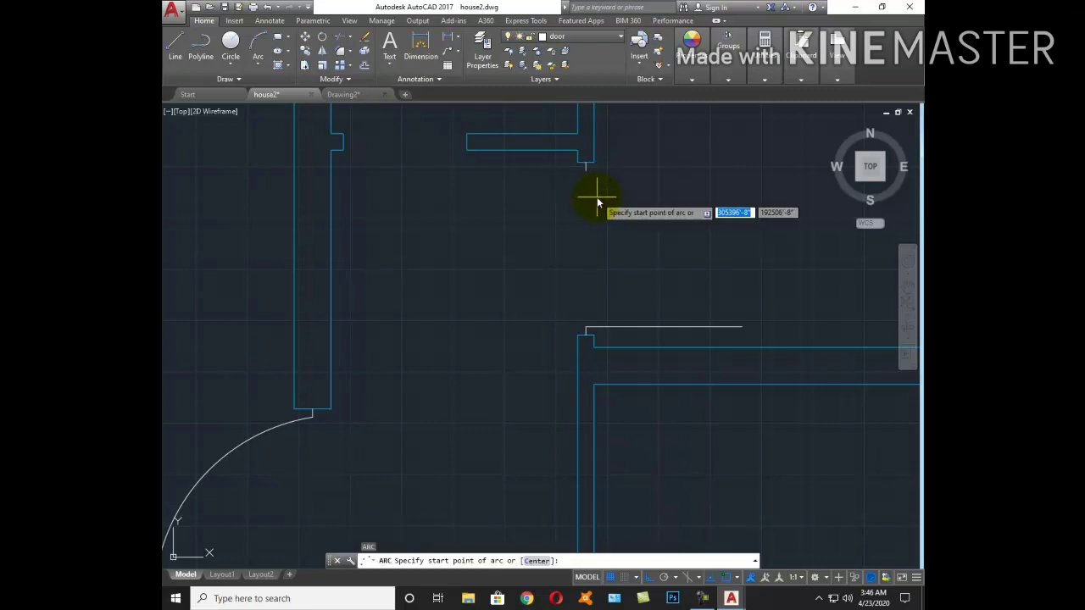
left_click(742, 328)
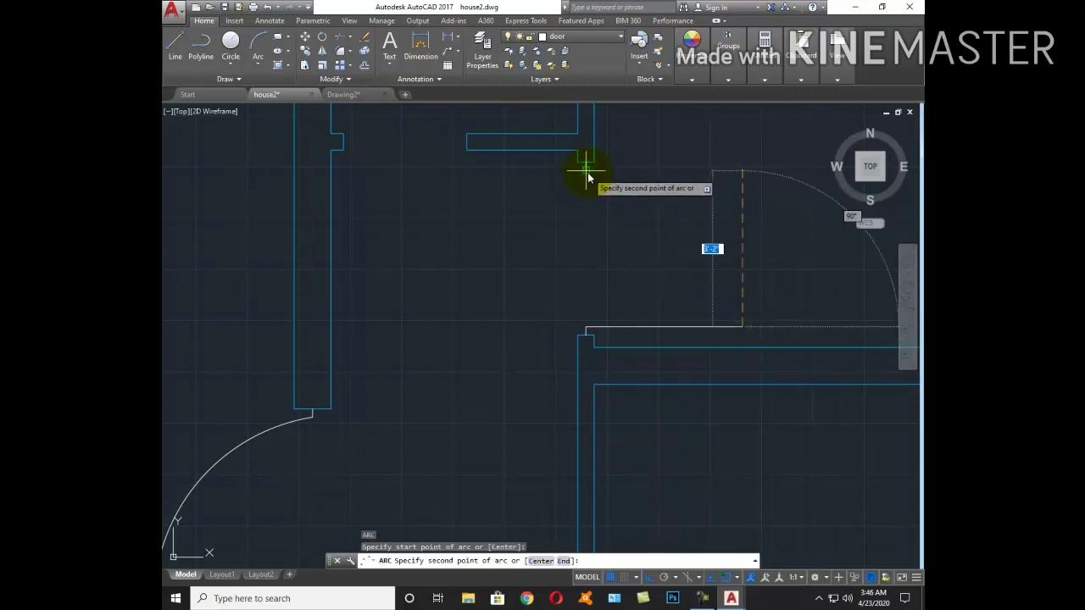
left_click(586, 166)
left_click(571, 184)
type("tr")
key("Return")
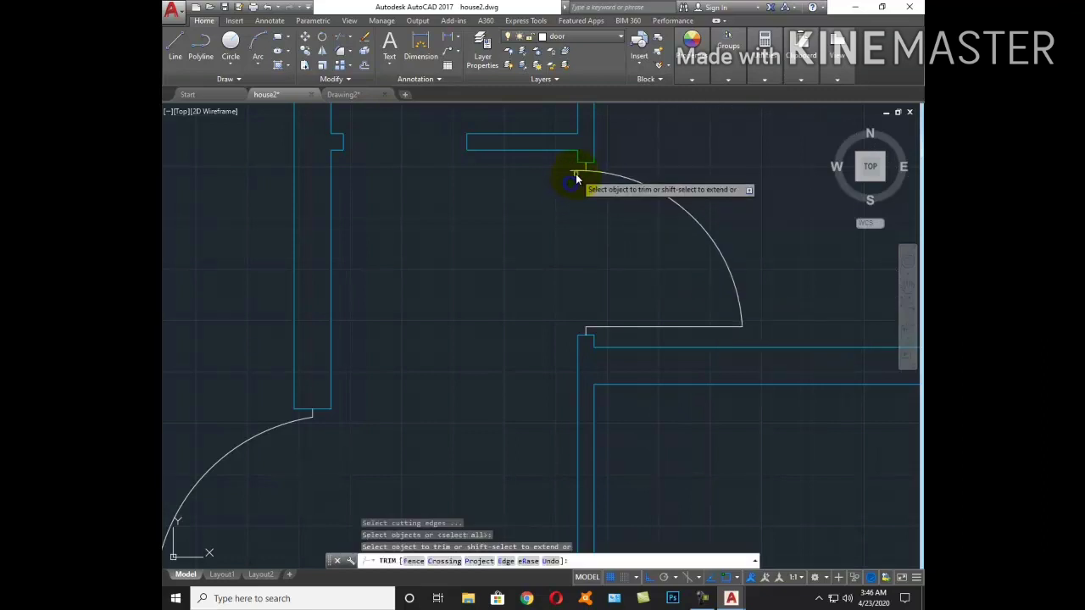
key("Escape")
scroll(637, 298, "down", 7)
Draw a 2-inch jamb stub and a '2 door leaf from the doorway's wall corner
scroll(561, 307, "up", 3)
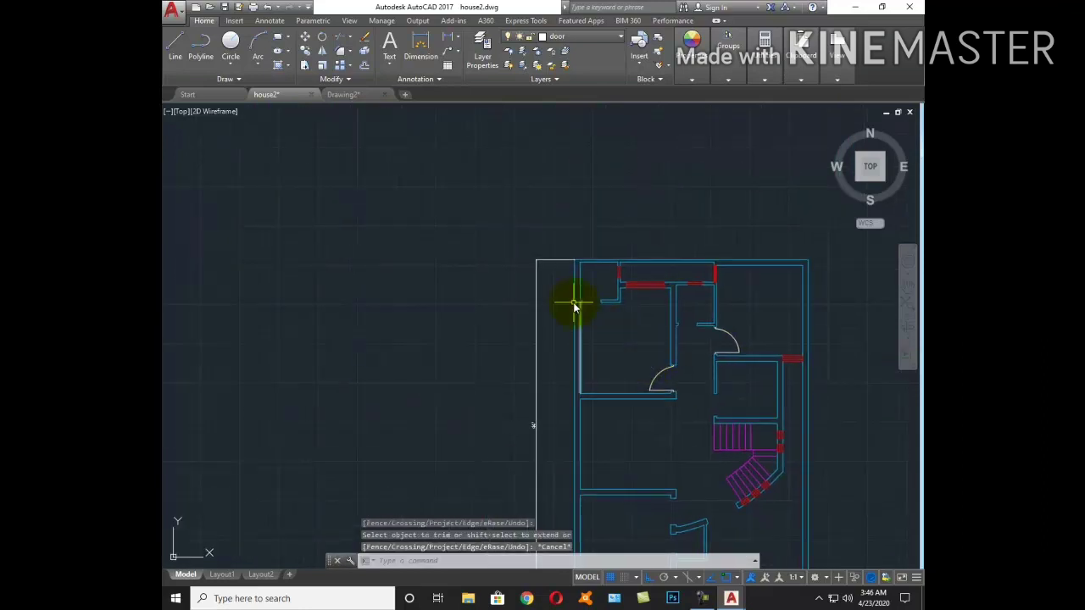
scroll(572, 303, "up", 4)
type("l")
key("Return")
scroll(593, 305, "down", 3)
left_click(595, 305)
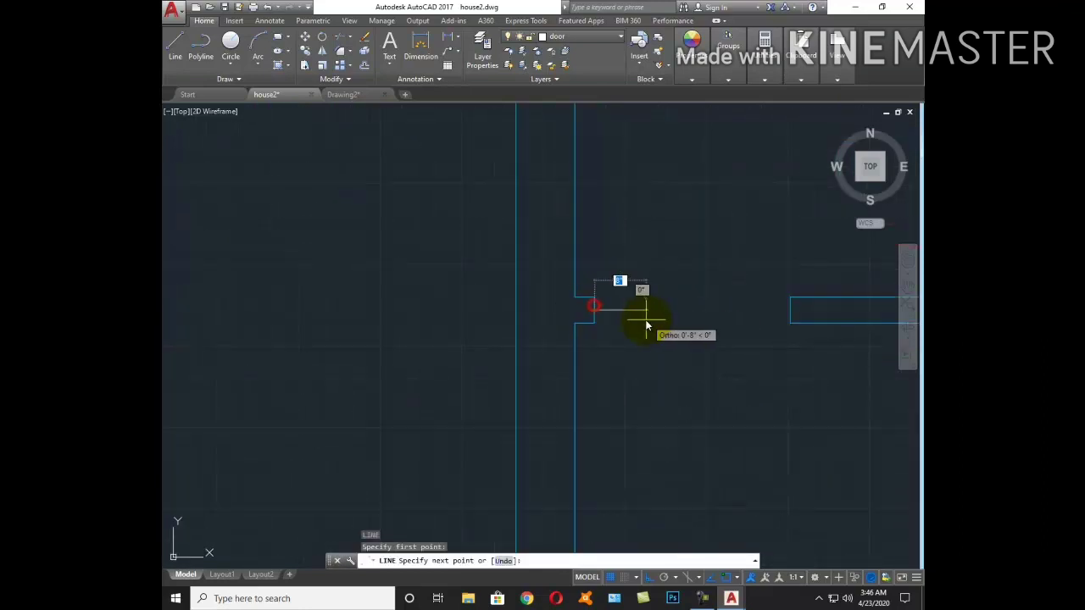
key("Return")
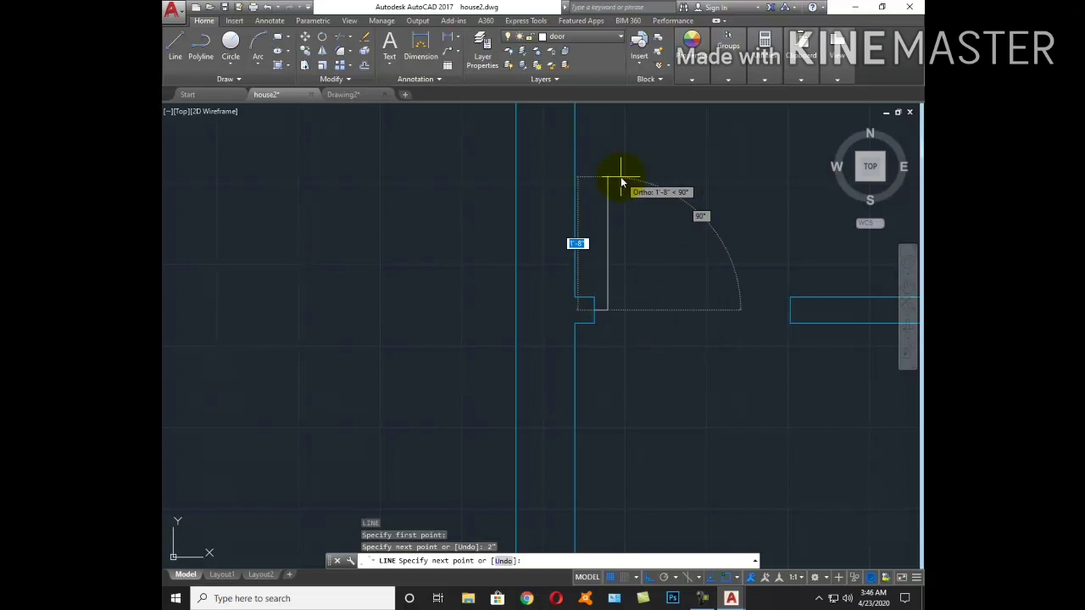
type("'2")
key("Return")
key("Escape")
key("Escape")
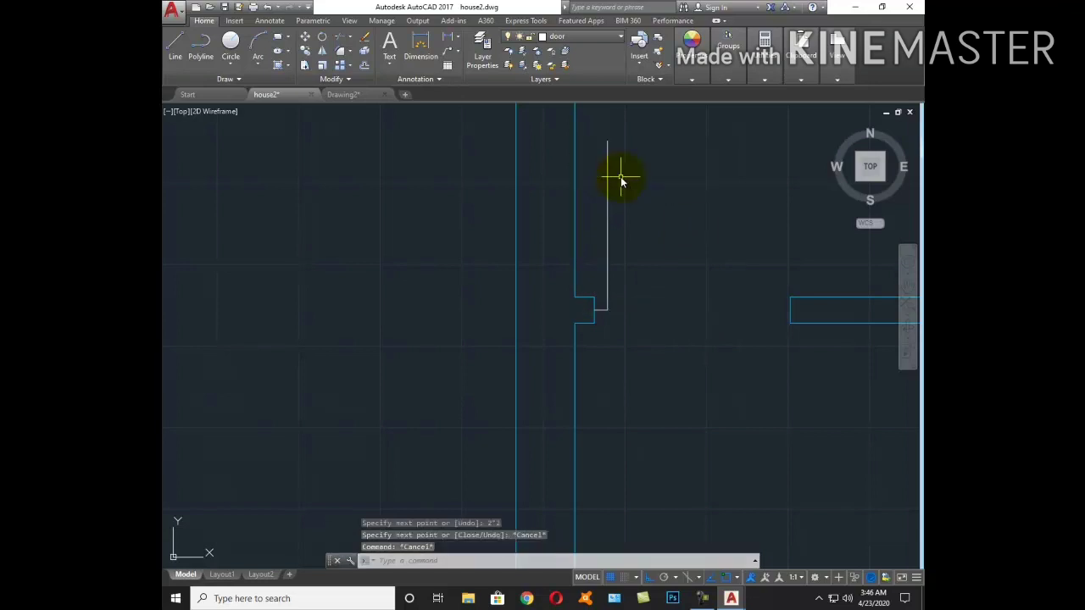
Add a 2-inch jamb stub at the opposite wall corner
type("l")
key("Return")
left_click(790, 311)
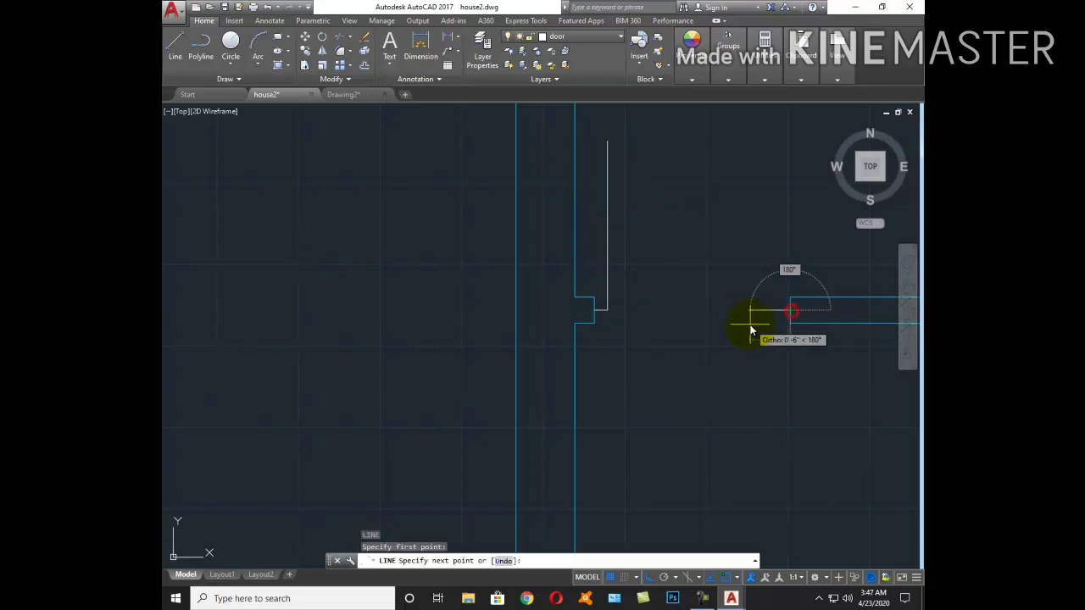
type("2\"")
key("Return")
key("Escape")
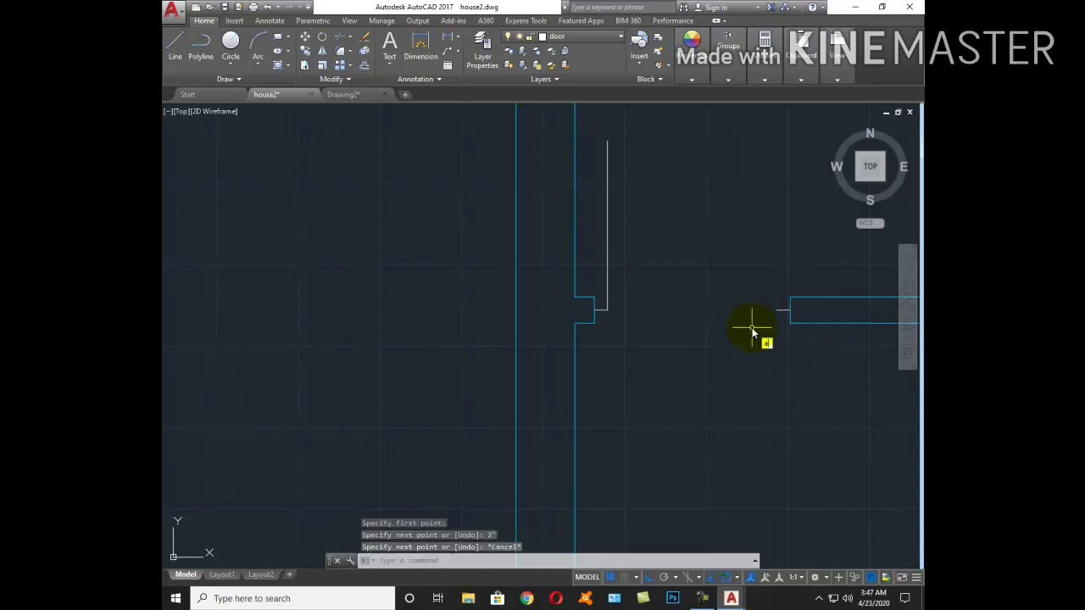
Draw a swing arc from the top of the door leaf to the opposite jamb
type("a")
key("Return")
left_click(607, 140)
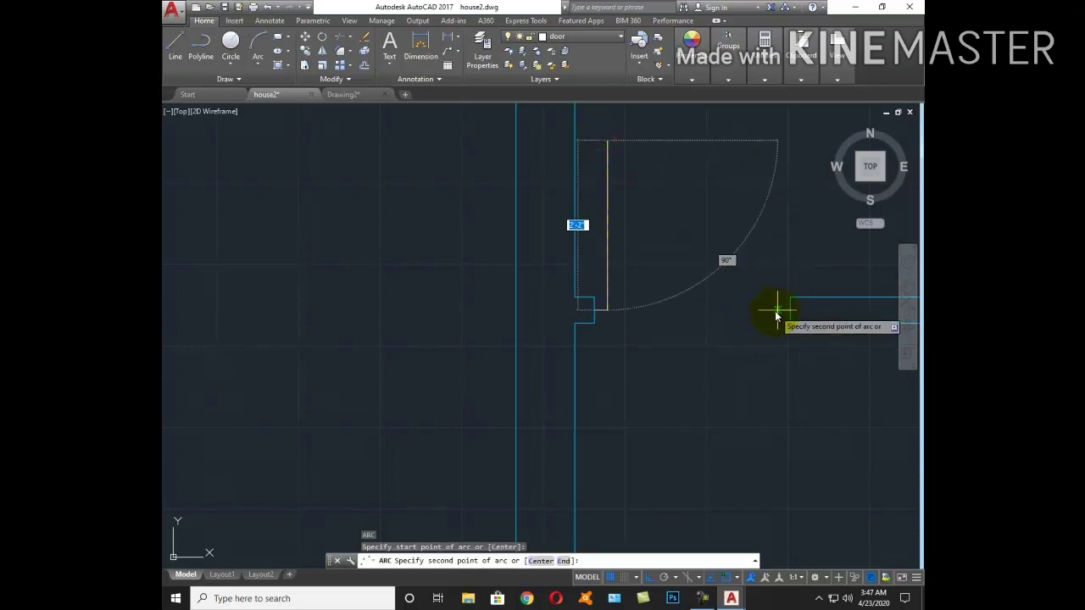
left_click(776, 311)
type("tr")
key("Return")
key("Return")
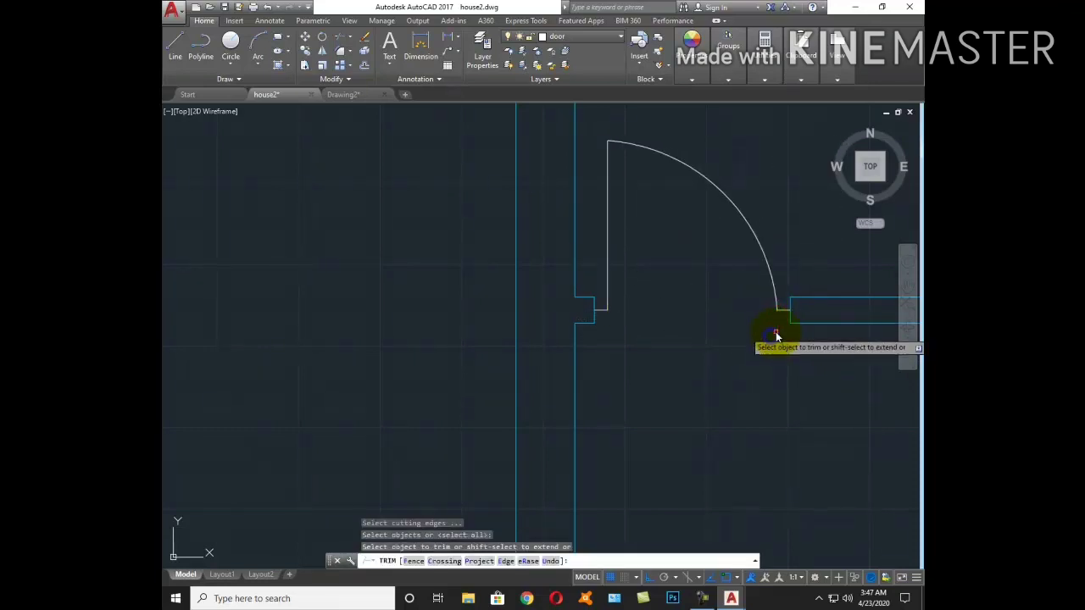
key("Escape")
scroll(776, 337, "down", 3)
scroll(685, 392, "up", 2)
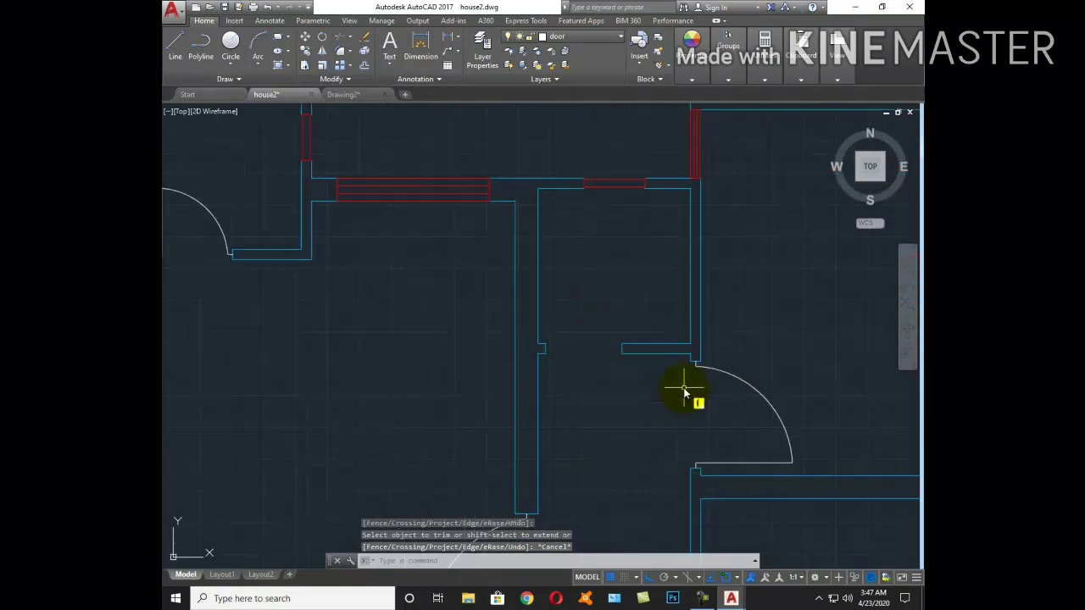
Redraw the door from the wall end with a short jamb stub and a 2' leaf
type("l")
key("Return")
left_click(546, 349)
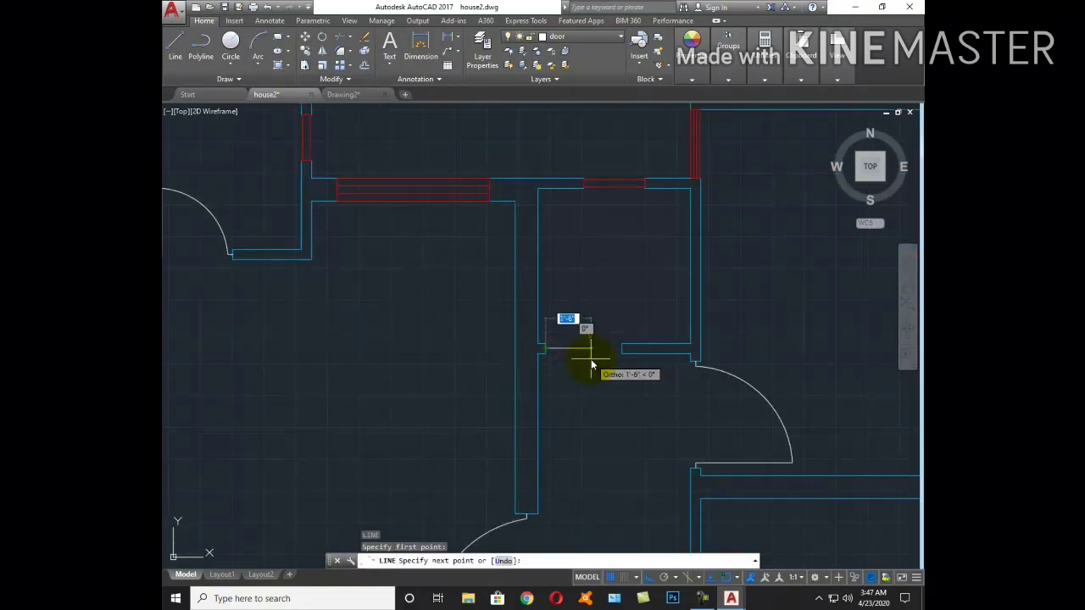
type("2'")
key("Return")
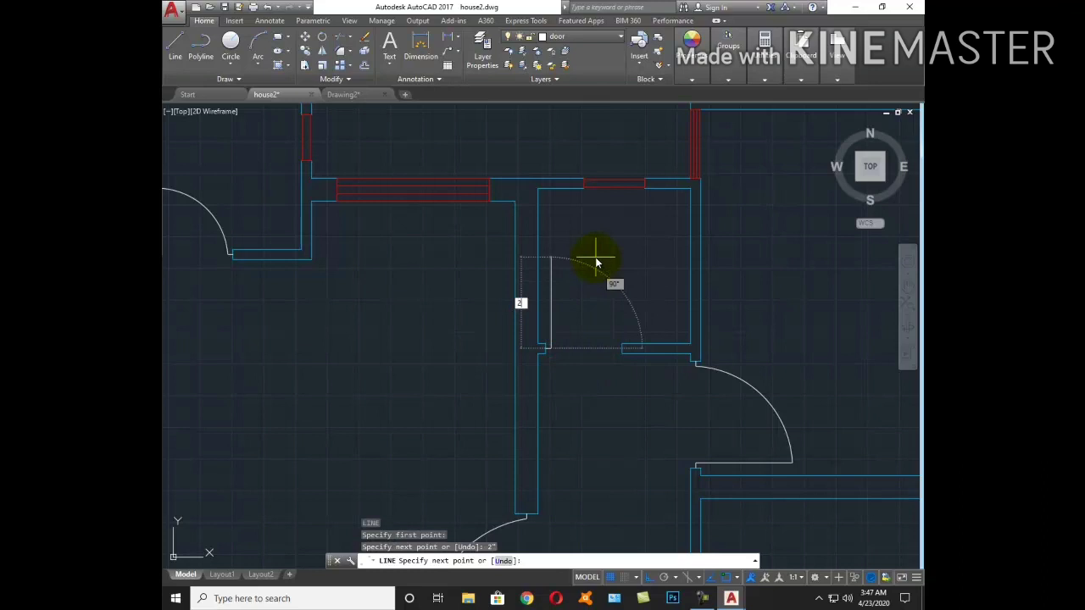
type("2")
key("Return")
key("Escape")
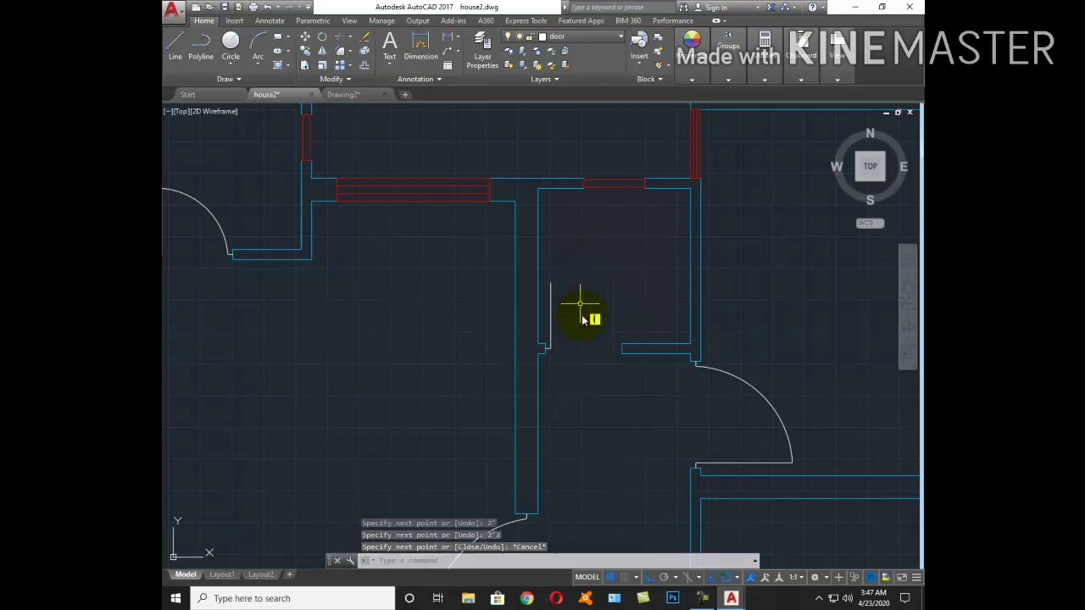
Add a 2-inch jamb stub at the opposite wall end
key("Return")
scroll(627, 356, "up", 4)
left_click(605, 324)
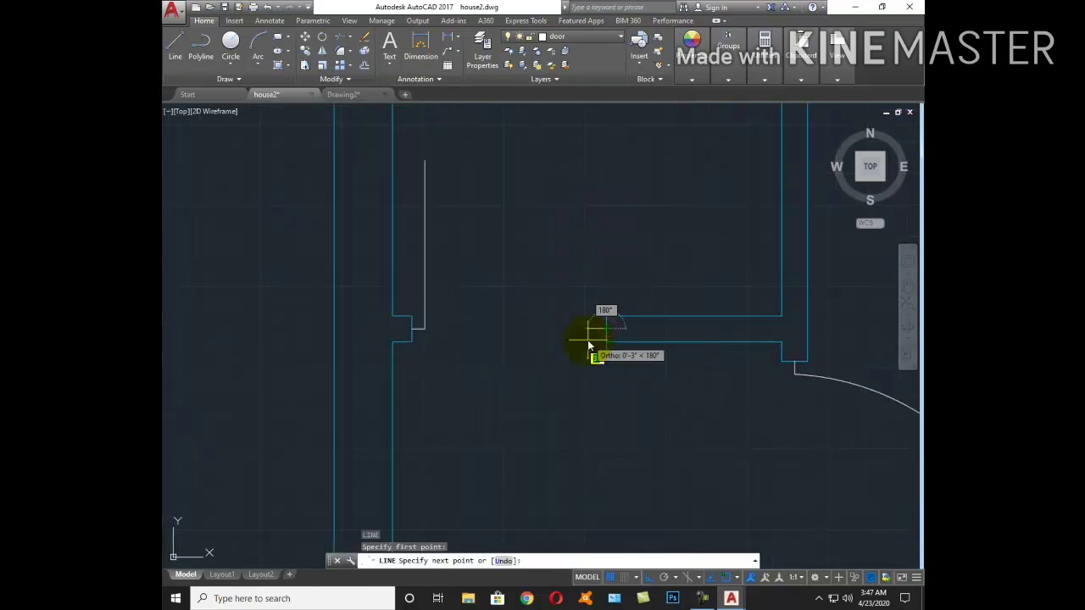
type("2")
key("Return")
key("Escape")
Draw the 3-point quarter-circle swing arc from the leaf's top to the opposite jamb
type("a")
key("Return")
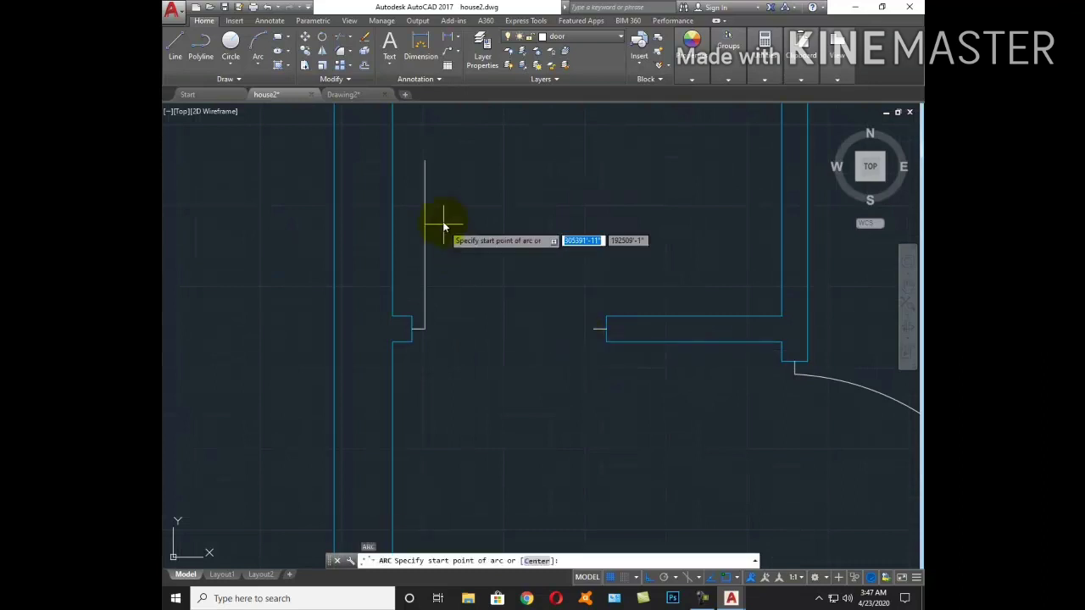
left_click(423, 160)
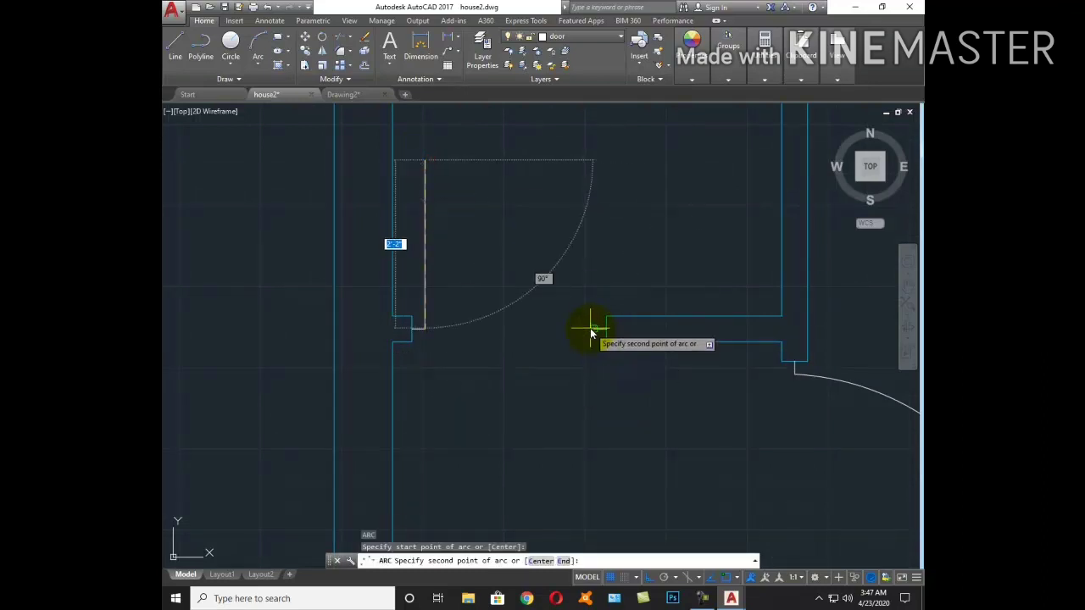
left_click(591, 324)
left_click(584, 357)
type("tr")
key("Return")
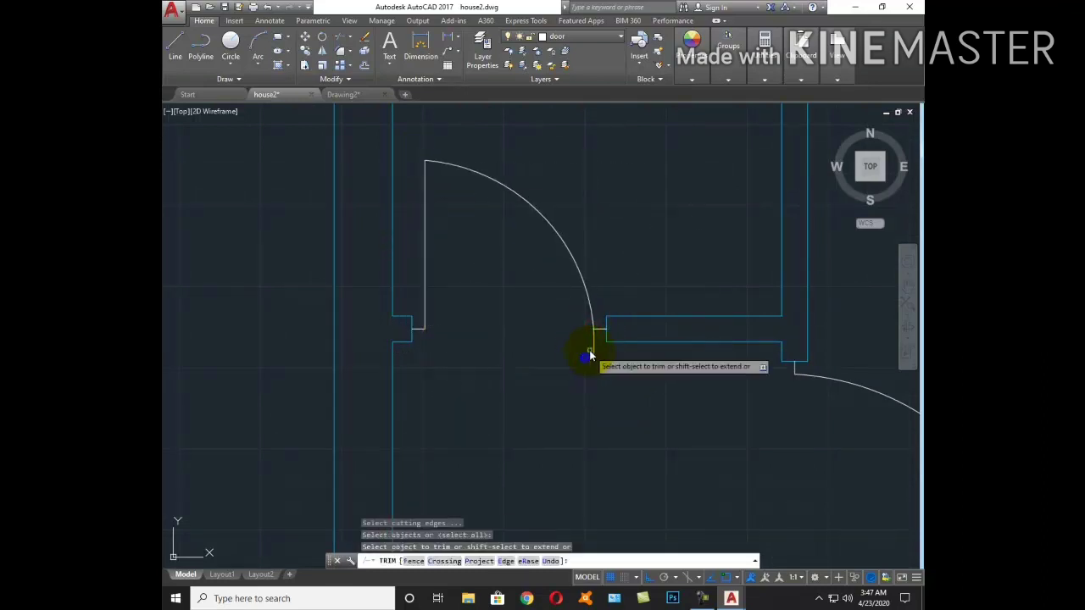
key("Escape")
scroll(584, 370, "down", 5)
Draw 2-inch jamb stubs and a 2'8 door leaf at the doorway above the stairs
middle_click_drag(602, 439, 565, 315)
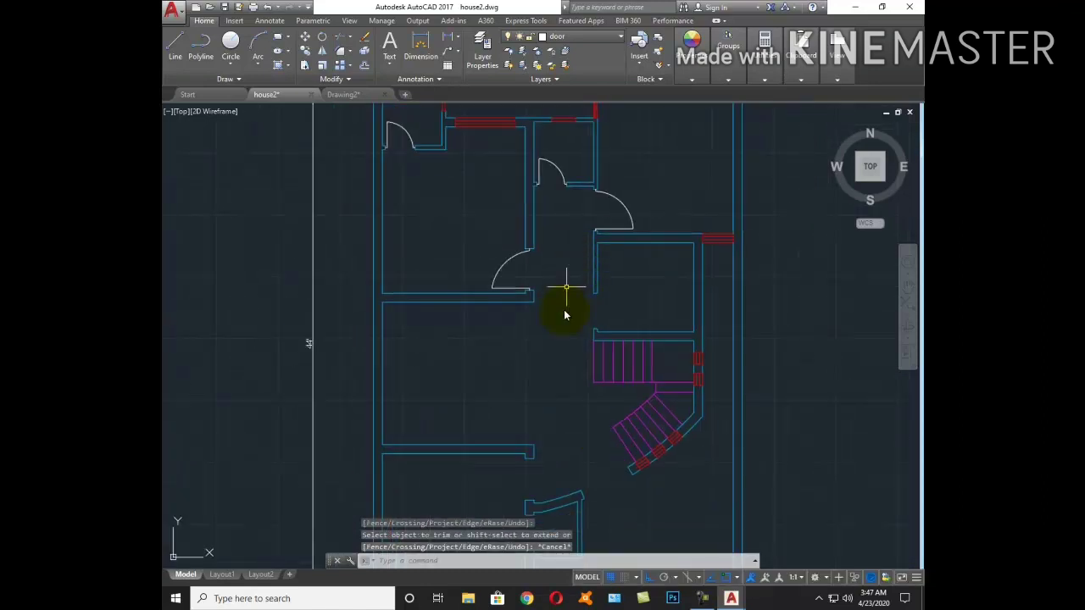
type("l")
key("Return")
scroll(610, 365, "up", 4)
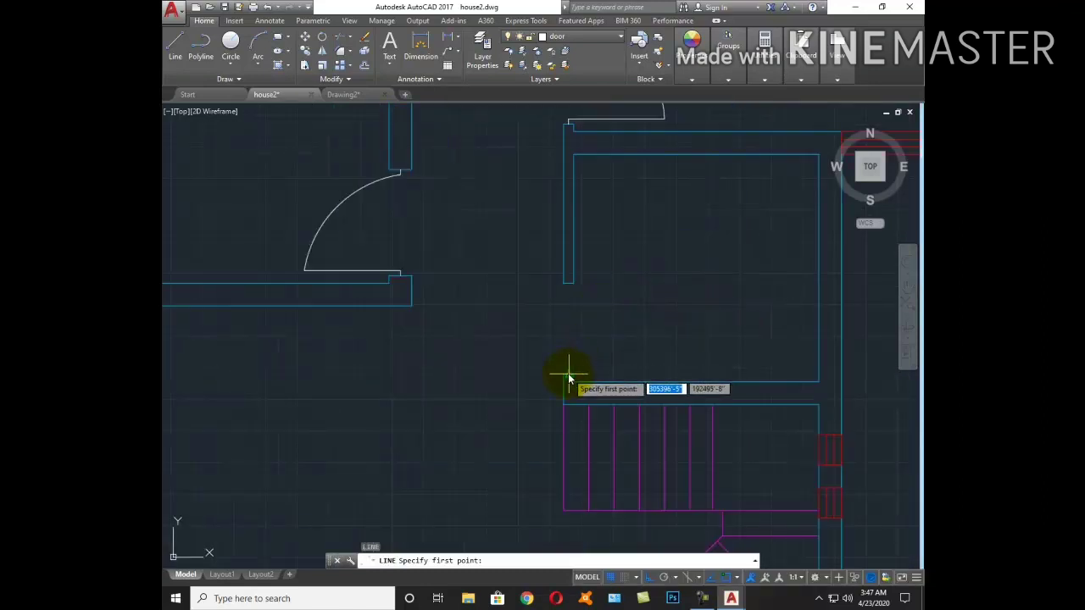
left_click(567, 375)
key("Return")
type("2'8")
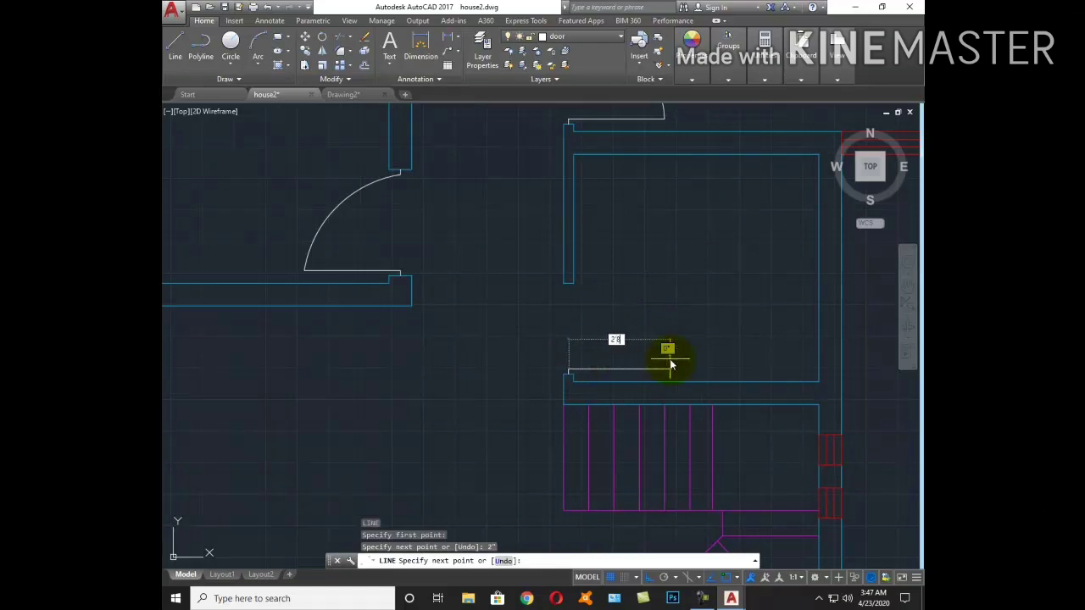
key("Return")
key("Escape")
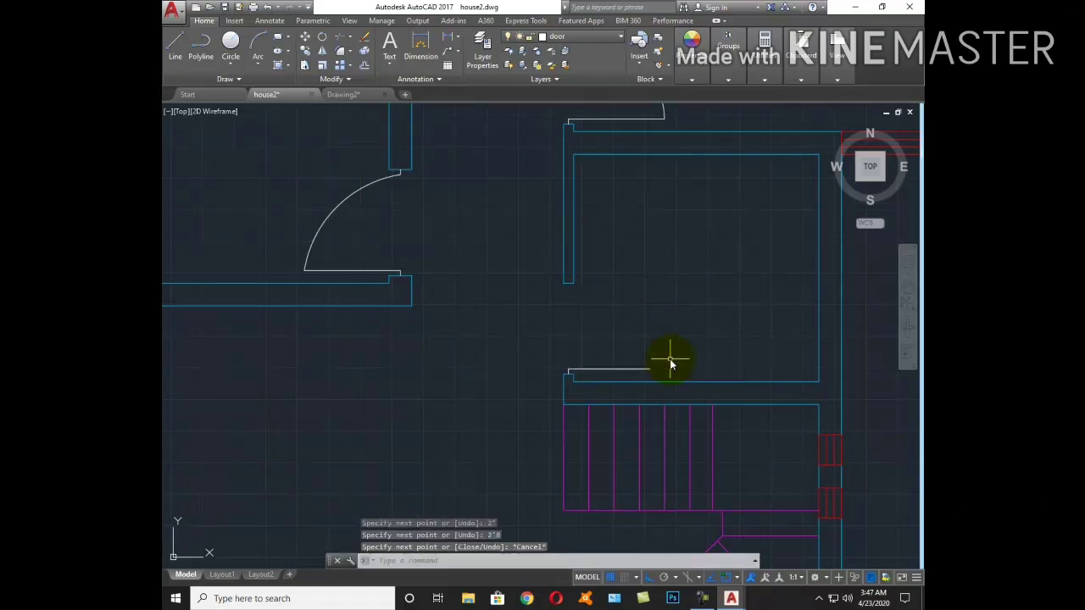
key("Return")
left_click(571, 284)
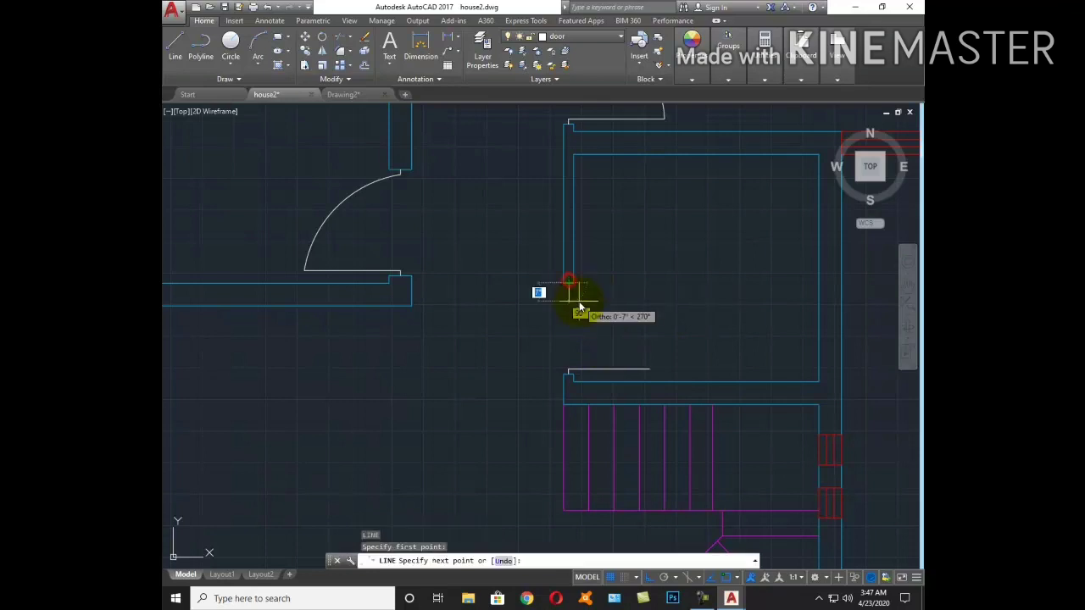
type("2")
key("Return")
key("Escape")
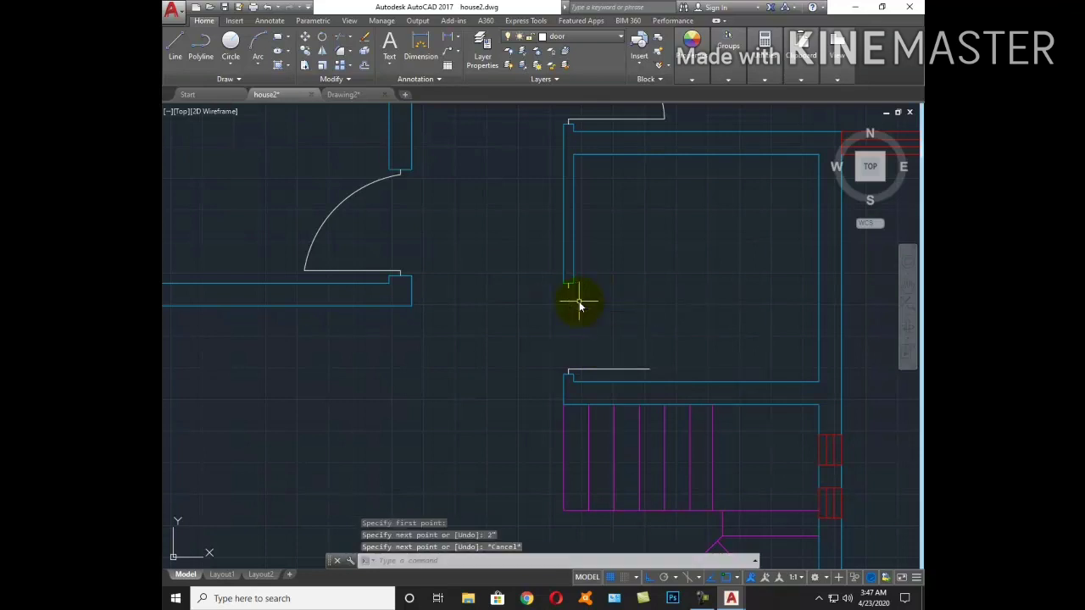
type("dli")
Measure the width of the door opening between the two jambs
key("Return")
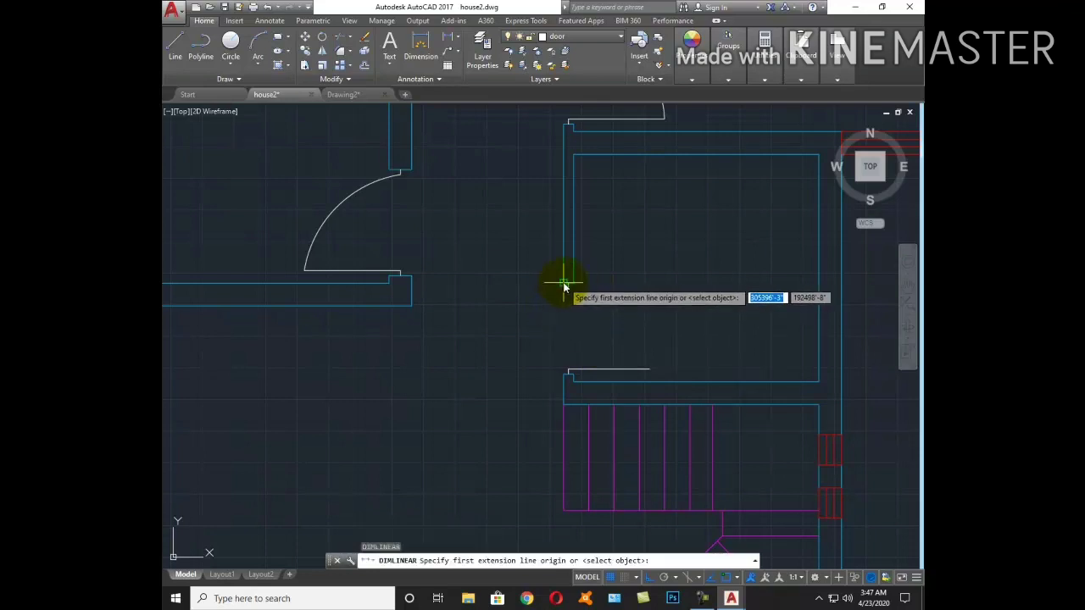
left_click(567, 283)
left_click(563, 378)
key("Escape")
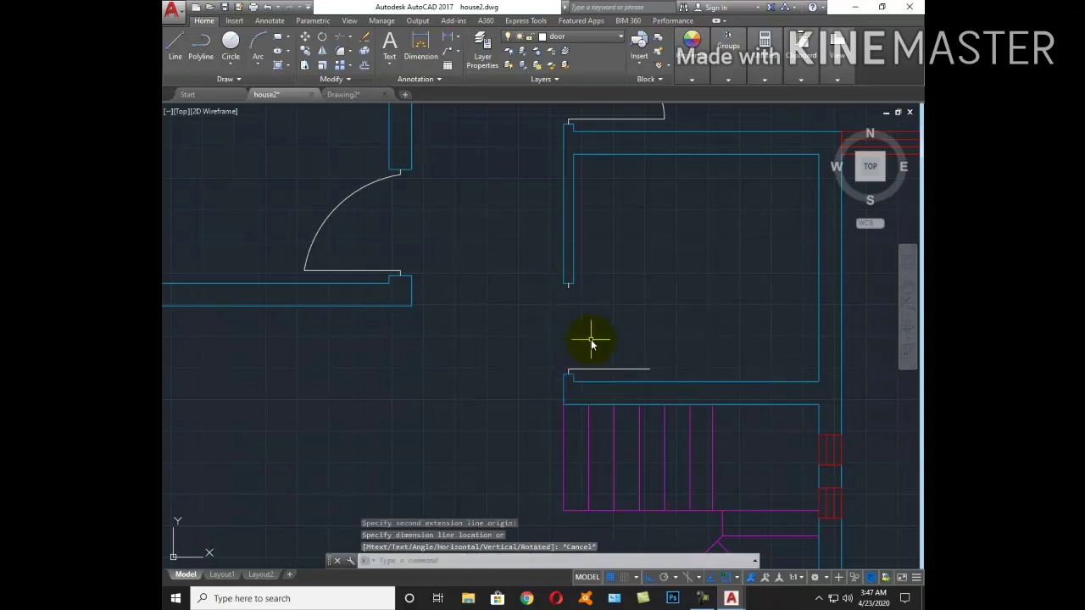
Draw a 3-point swing arc from the upper jamb stub to the door leaf's tip
type("a")
key("Return")
left_click(568, 285)
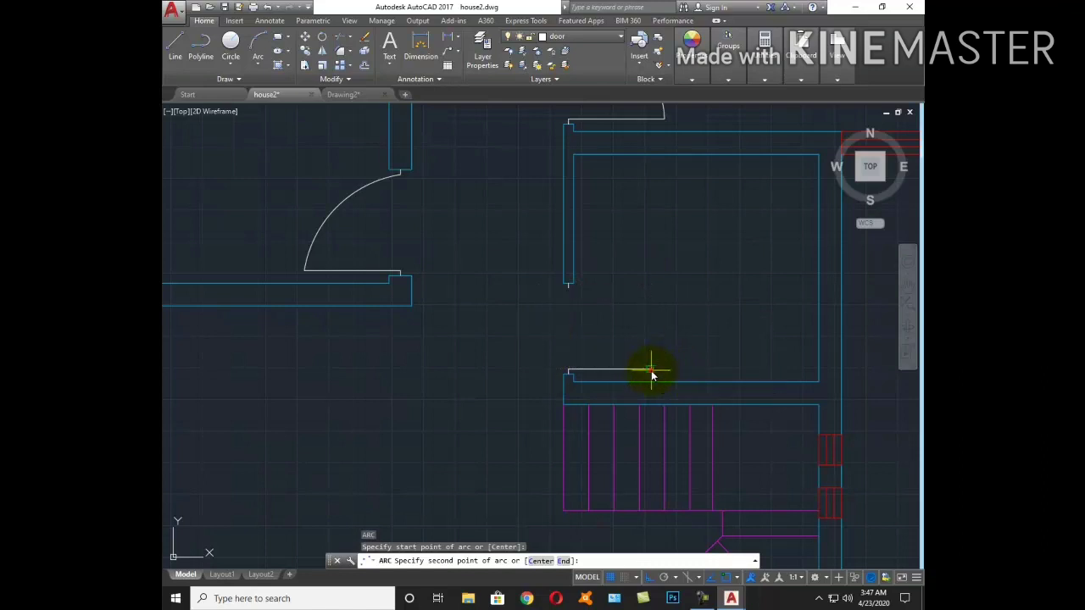
left_click(650, 376)
key("Escape")
key("Return")
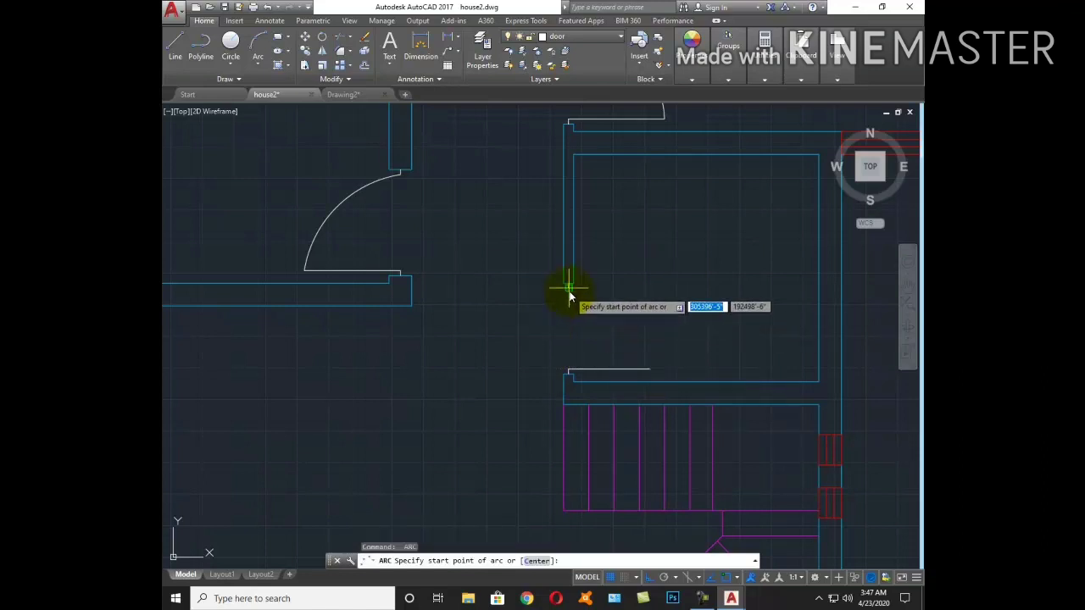
left_click(568, 288)
scroll(632, 376, "up", 2)
scroll(690, 347, "up", 2)
left_click(693, 349)
scroll(694, 362, "down", 2)
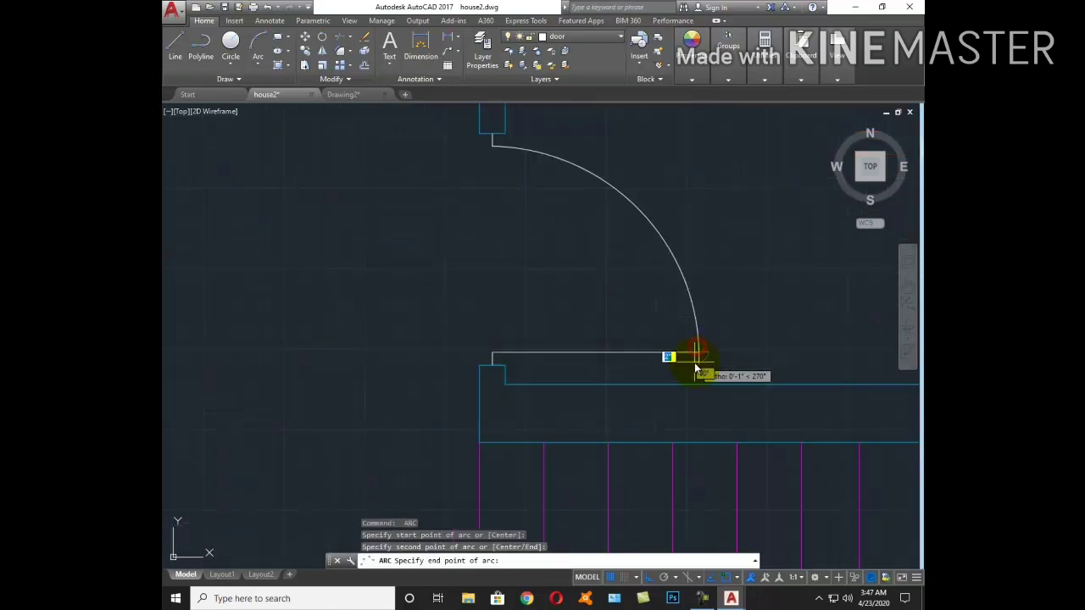
scroll(694, 363, "up", 3)
left_click(694, 363)
Start a trim around the new door, then cancel it without changes
type("tr")
key("Return")
key("Return")
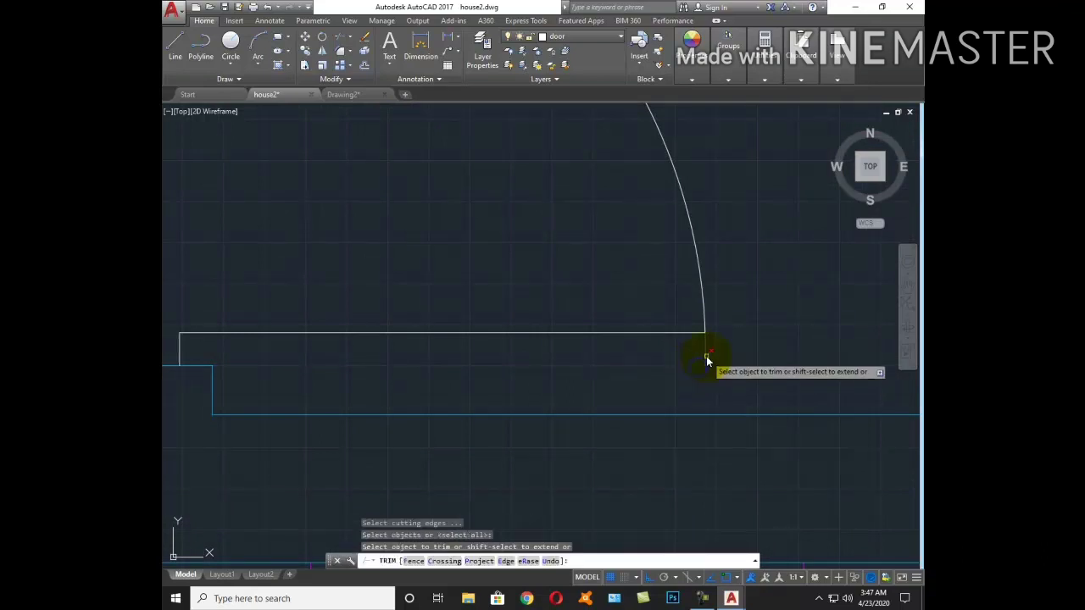
key("Escape")
scroll(708, 362, "down", 3)
scroll(721, 302, "down", 3)
scroll(690, 286, "down", 2)
Draw a 2-inch upper jamb stub and a 3'2 door leaf at the next doorway
scroll(685, 359, "up", 5)
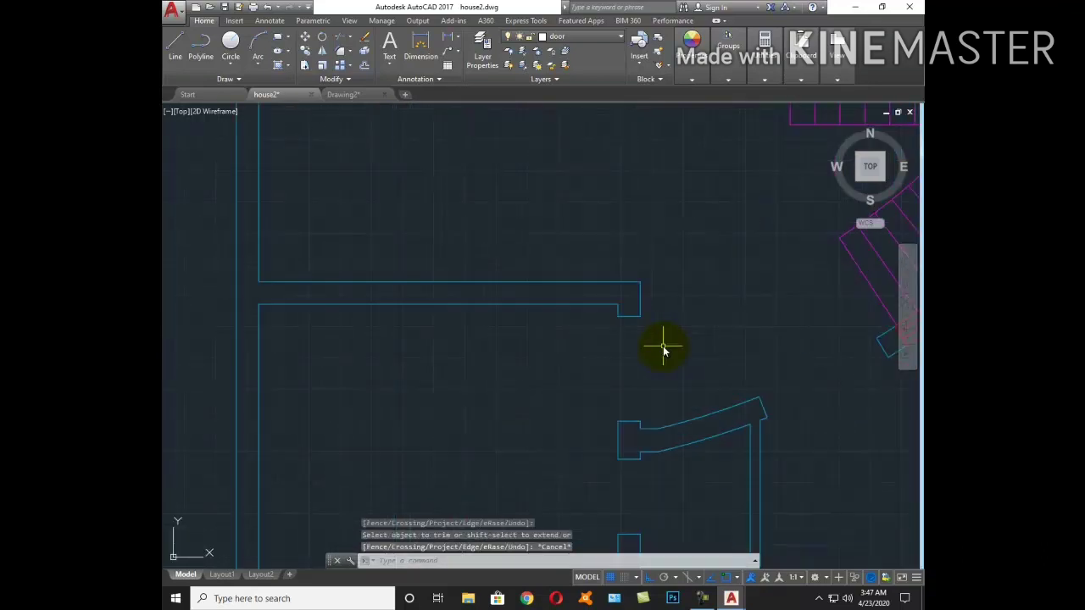
type("l")
key("Return")
left_click(628, 316)
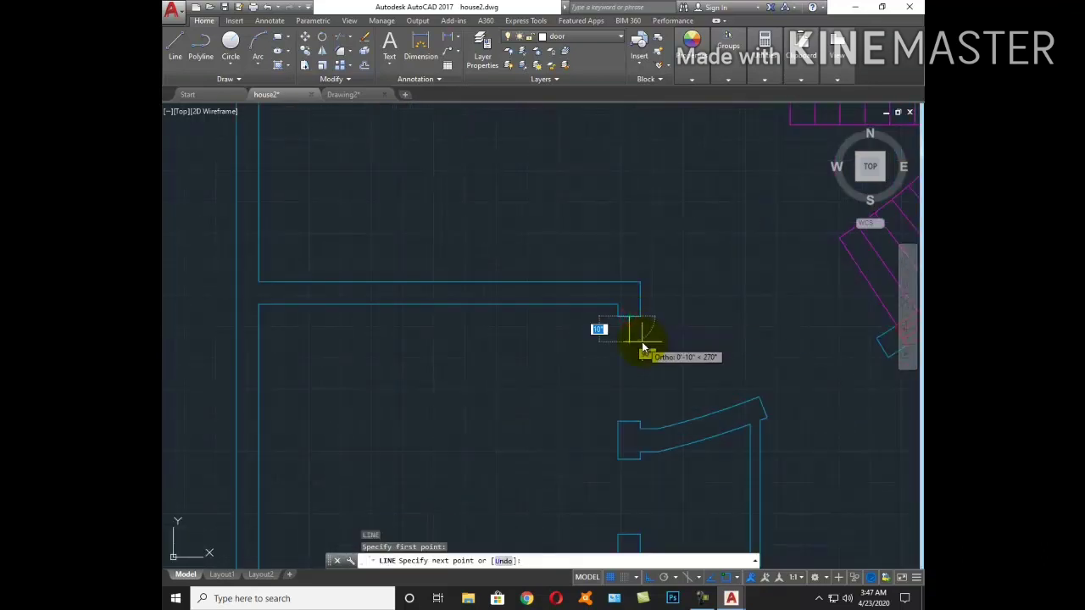
key("Return")
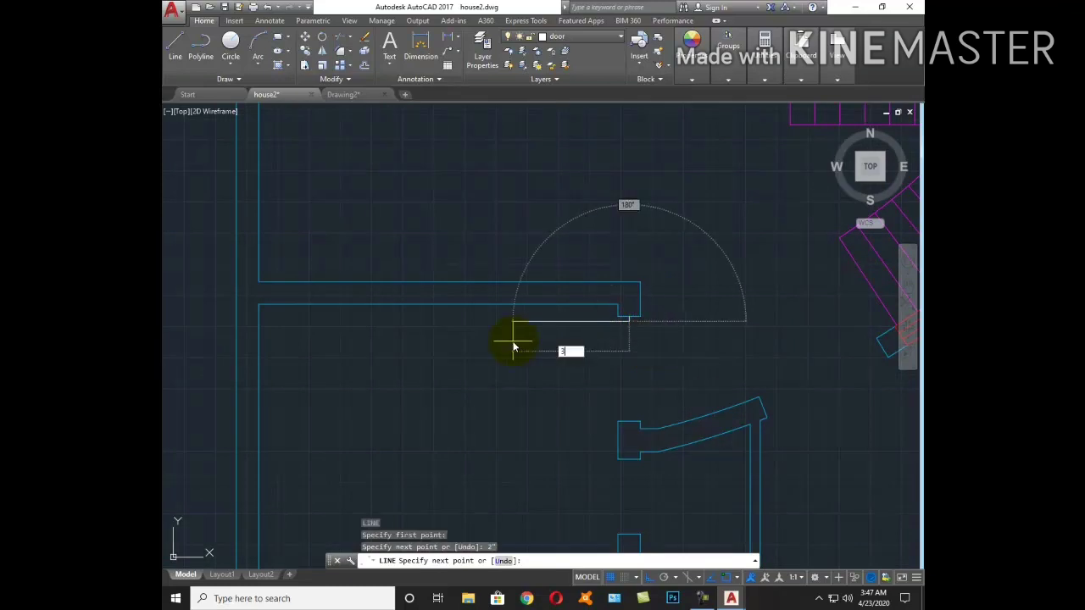
type("'2")
key("Return")
key("Escape")
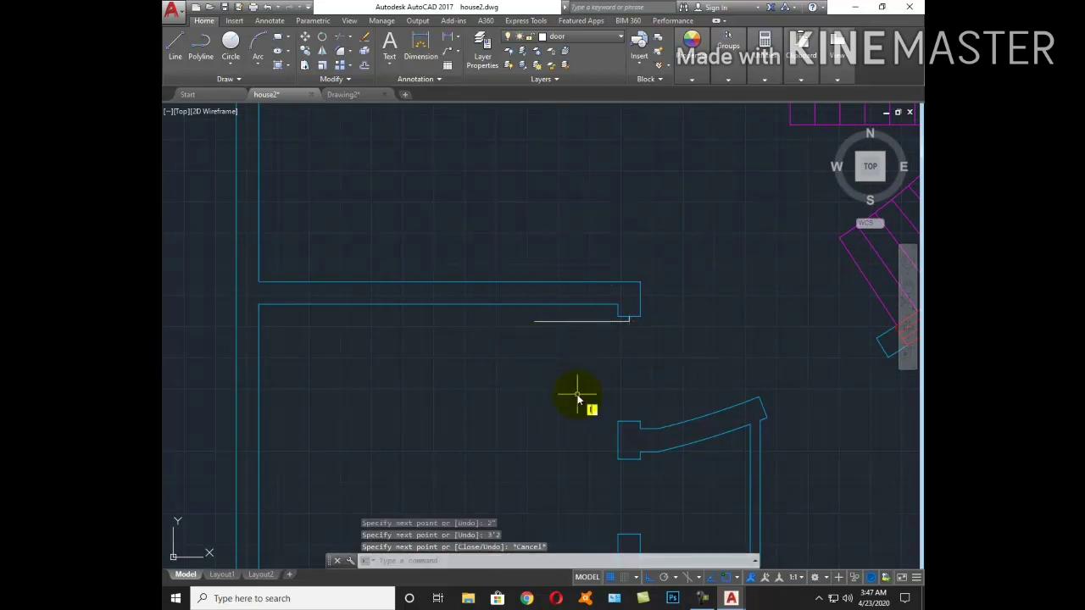
Add a 2-inch stub at the angled wall's lower jamb
type("l")
key("Return")
left_click(628, 424)
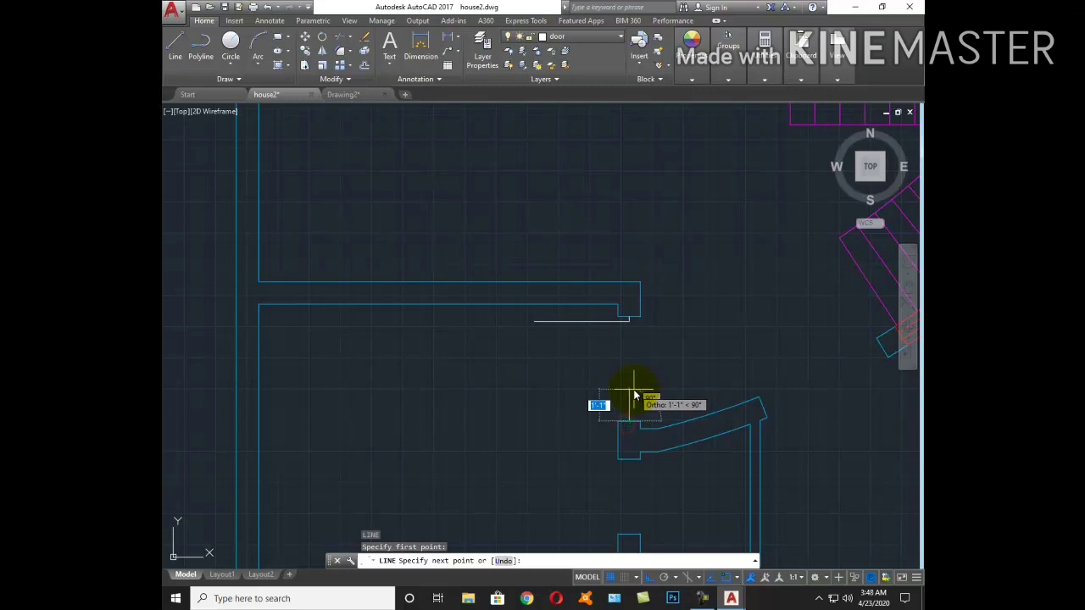
type("2\"")
key("Return")
key("Escape")
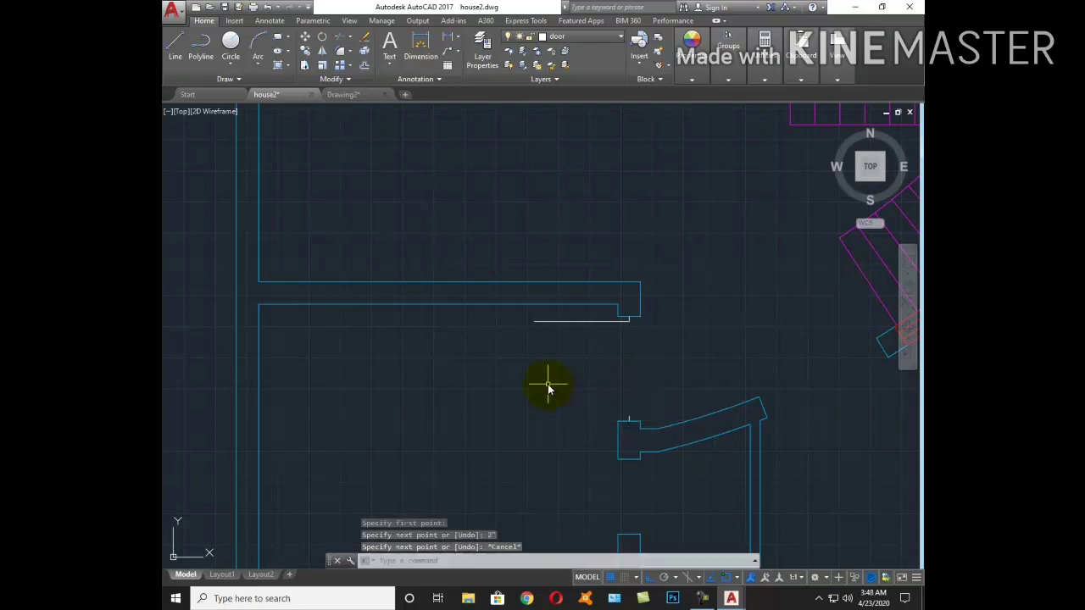
Draw the swing arc to the lower jamb stub and trim the extra doorway line
type("a")
key("Return")
left_click(534, 321)
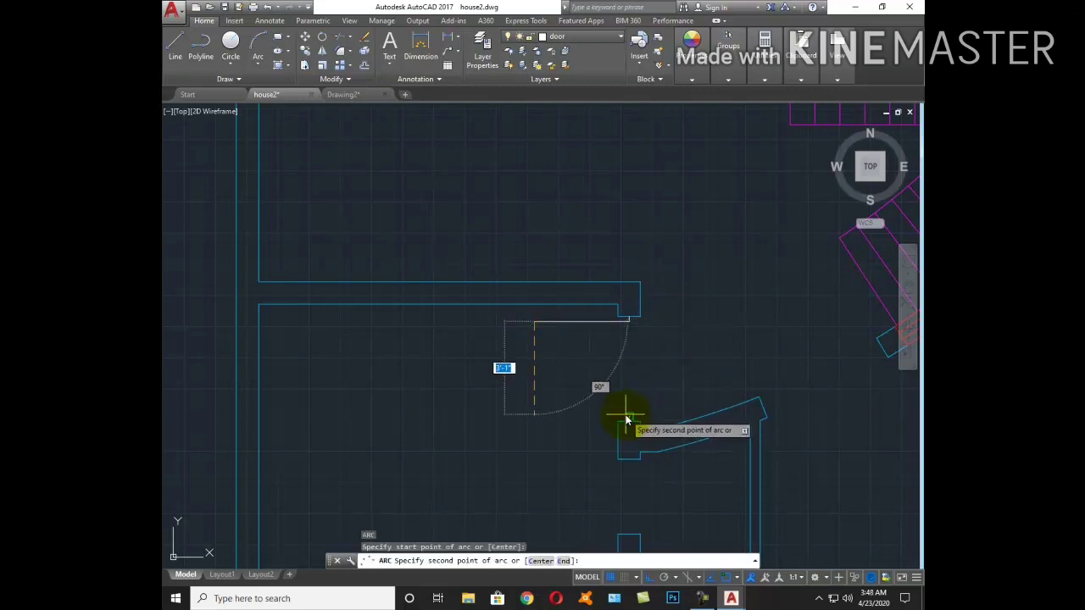
left_click(627, 420)
scroll(634, 414, "up", 2)
scroll(637, 413, "up", 2)
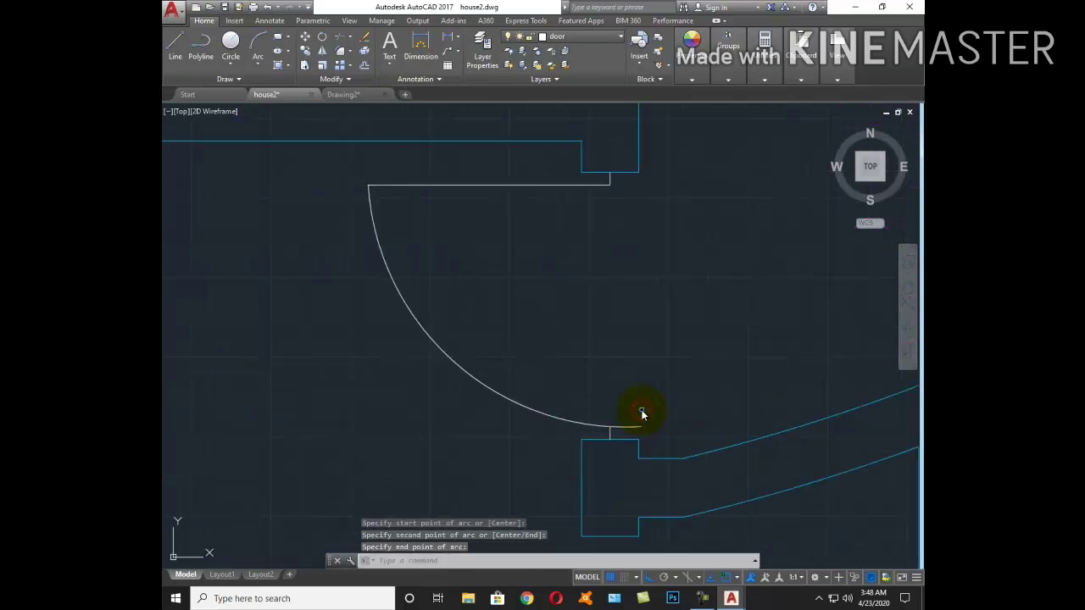
left_click(642, 413)
type("tr")
key("Return")
key("Return")
left_click(634, 426)
scroll(627, 356, "down", 3)
key("Escape")
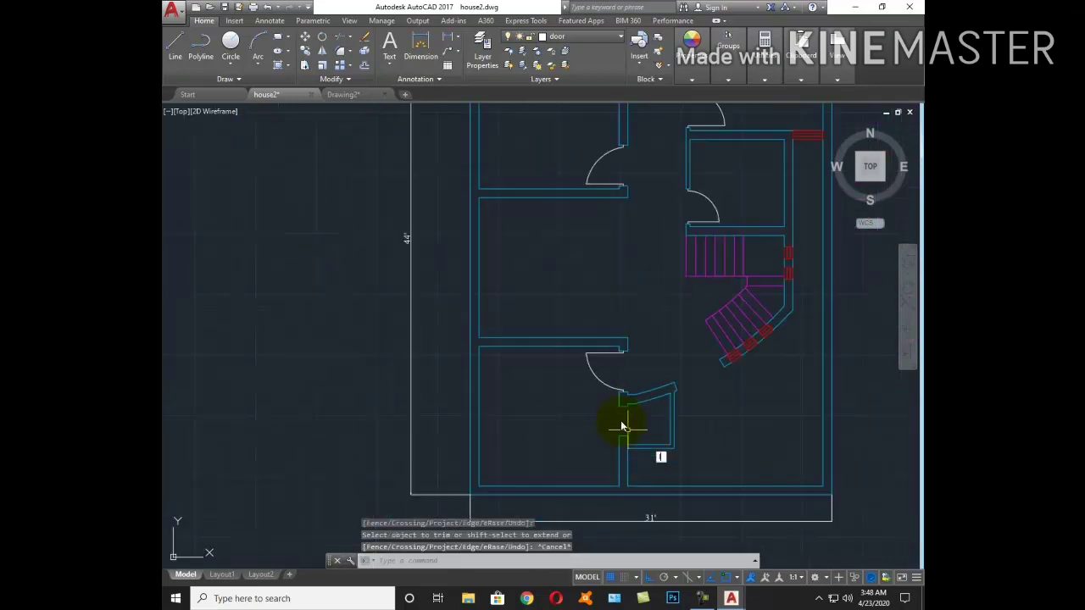
Redraw the door with a 2-inch jamb stub, a 2'2 leaf and a lower 2-inch stub
scroll(621, 426, "up", 3)
type("l")
key("Return")
left_click(632, 405)
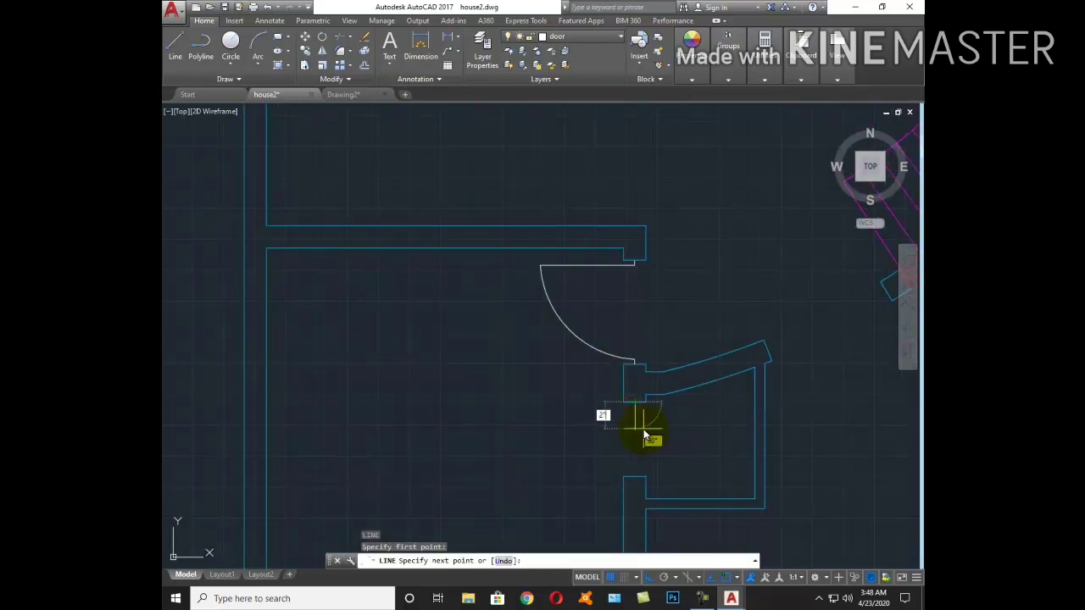
key("Return")
type("2'2")
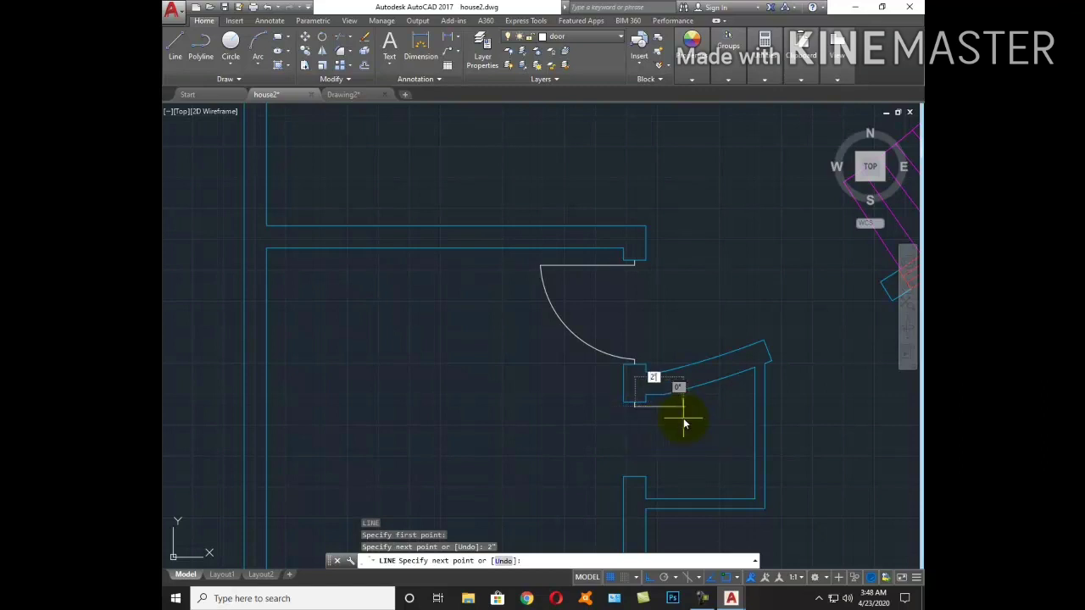
key("Return")
key("Escape")
key("Return")
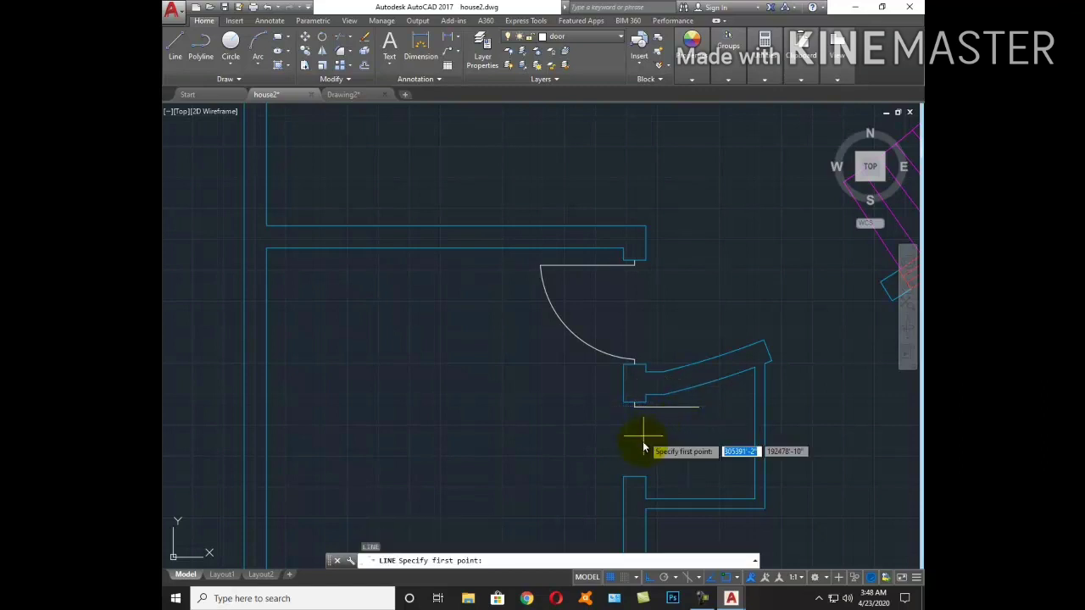
left_click(636, 480)
type("21")
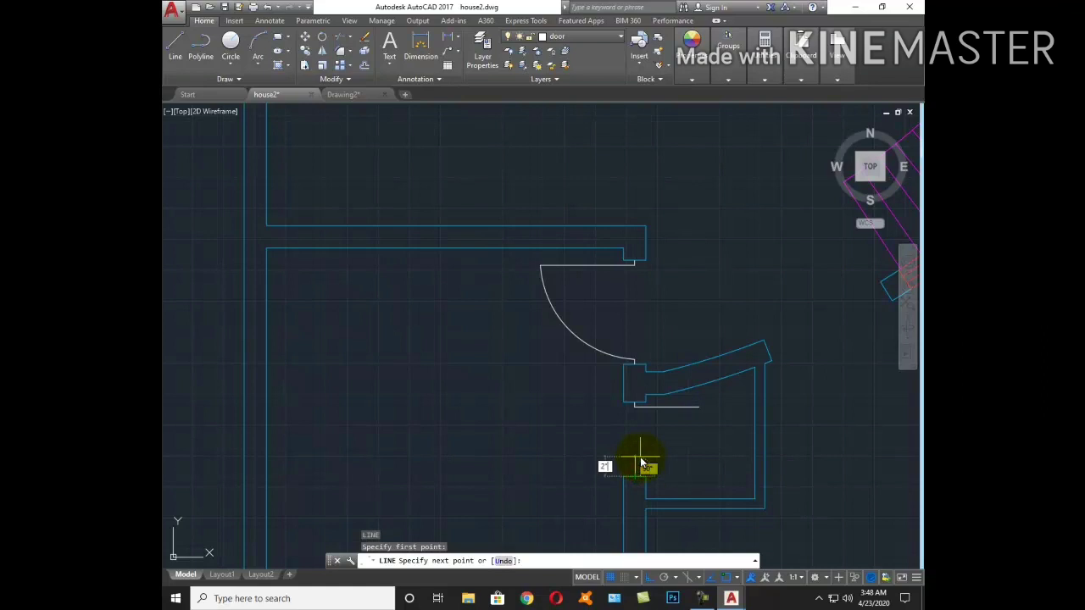
key("Return")
key("Escape")
Draw the swing arc from the leaf's end to the lower jamb
type("a")
key("Return")
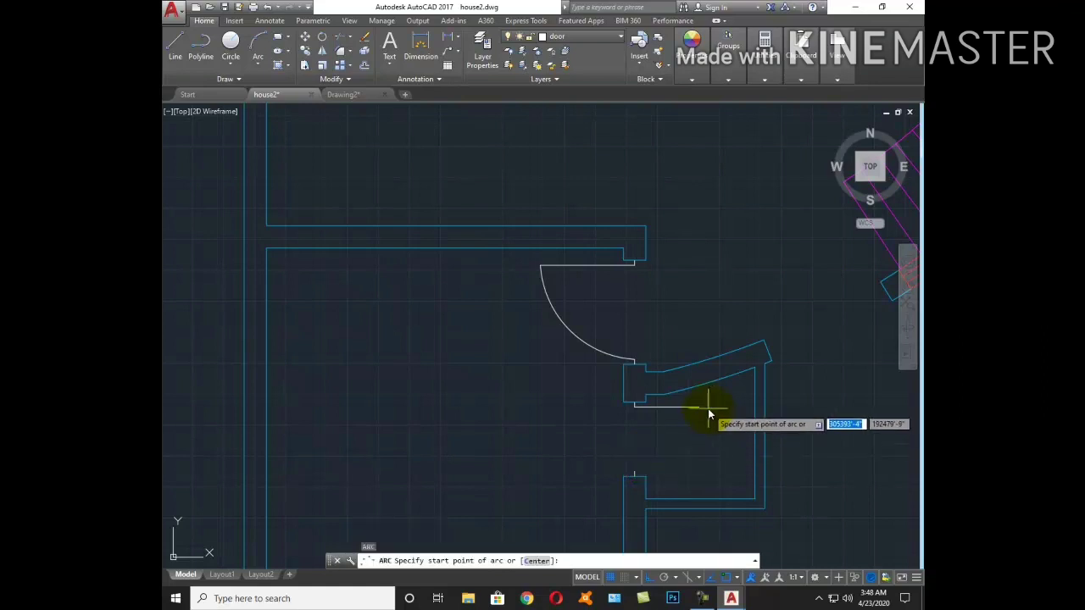
left_click(700, 407)
left_click(635, 473)
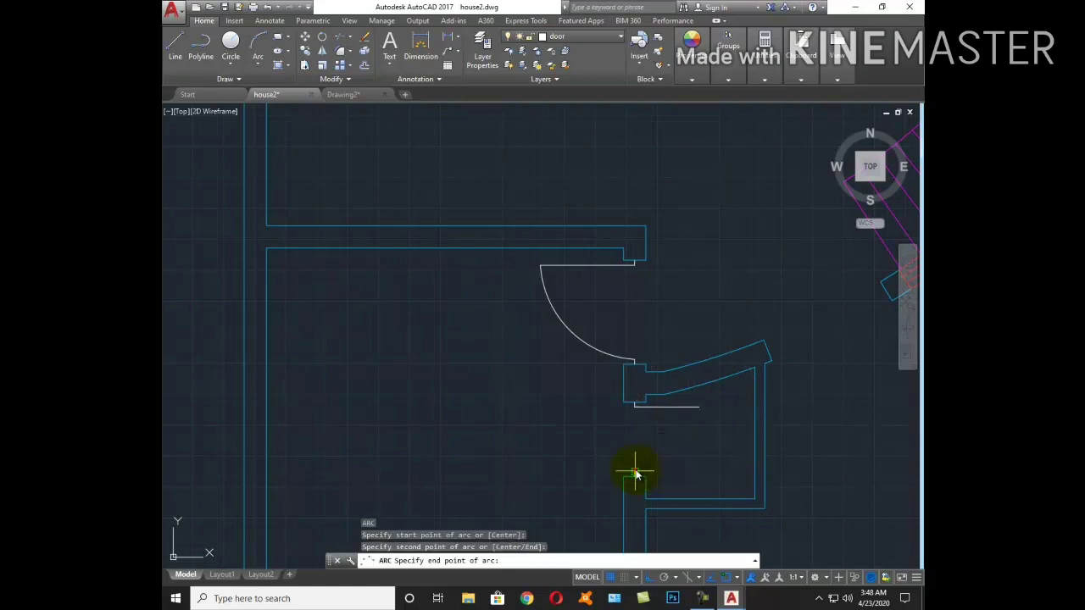
left_click(599, 476)
type("tr")
key("Return")
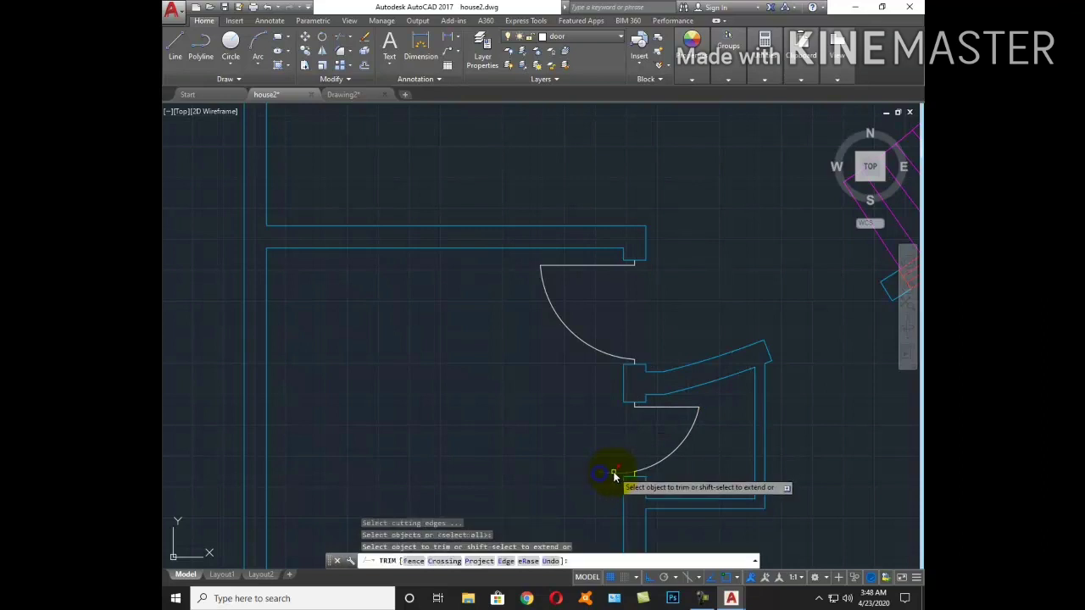
key("Escape")
scroll(624, 372, "down", 4)
scroll(668, 380, "up", 5)
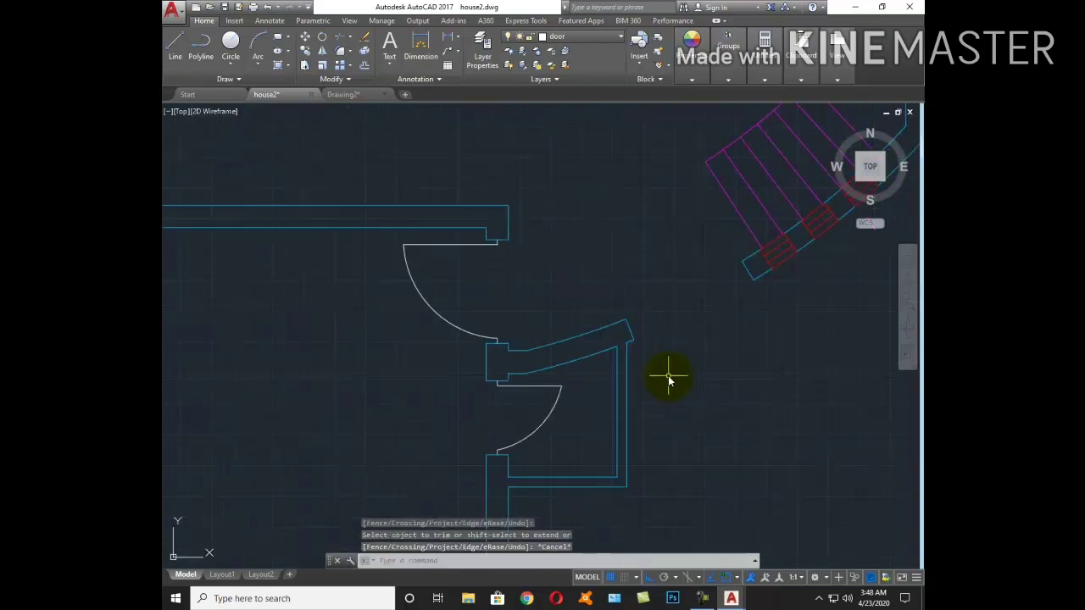
Draw a short marker line across the room's bottom wall for the window
type("l")
key("Return")
middle_click_drag(570, 496, 630, 376)
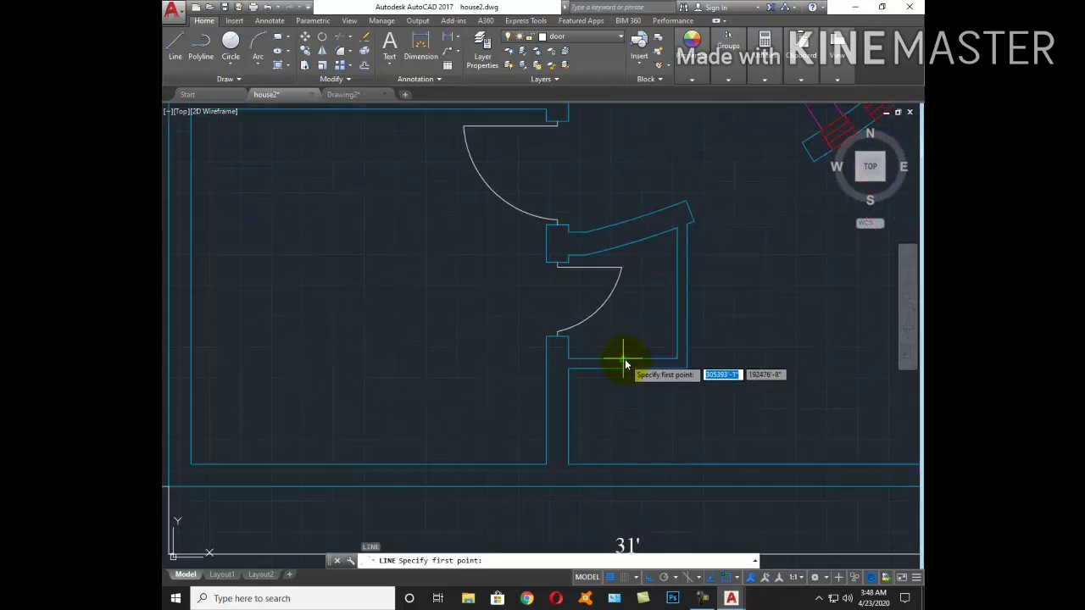
left_click(624, 359)
left_click(622, 368)
key("Return")
Offset the marker 9 inches to each side and remove the middle marker
type("o")
key("Return")
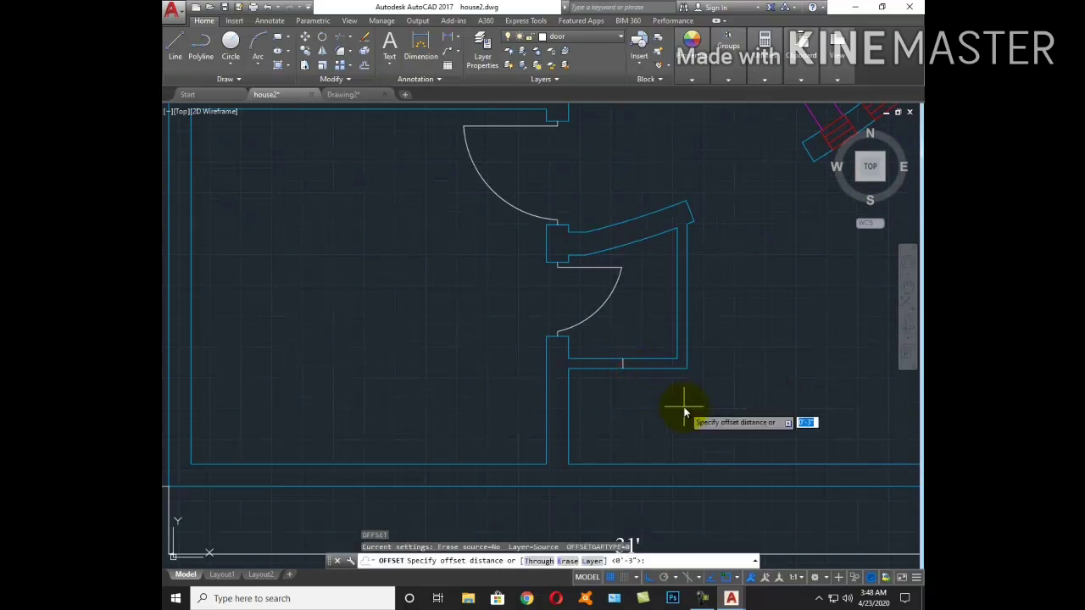
key("Return")
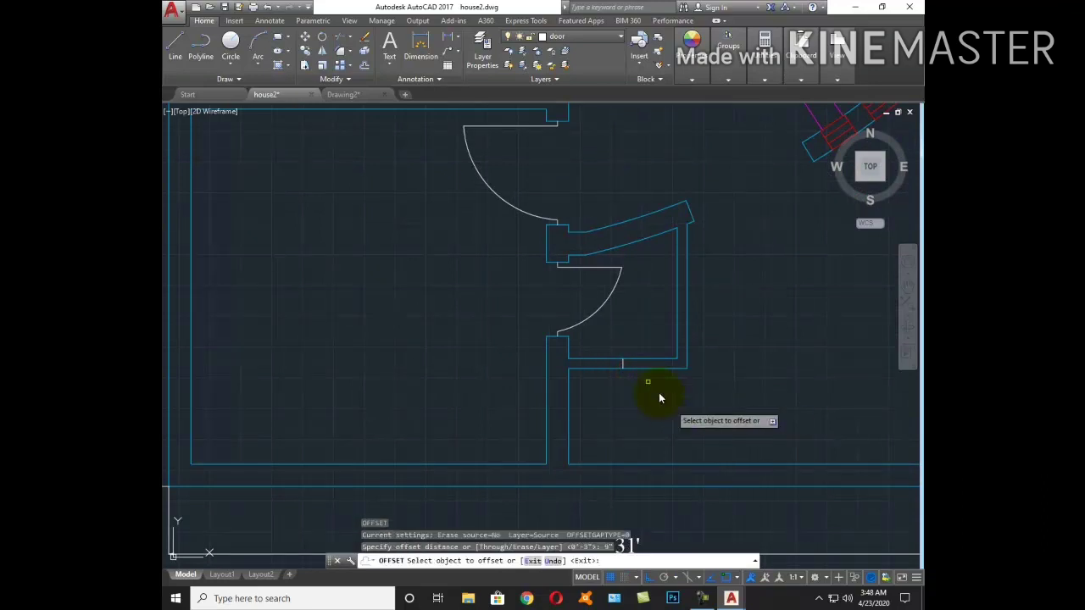
scroll(658, 393, "up", 2)
left_click(598, 348)
left_click(611, 353)
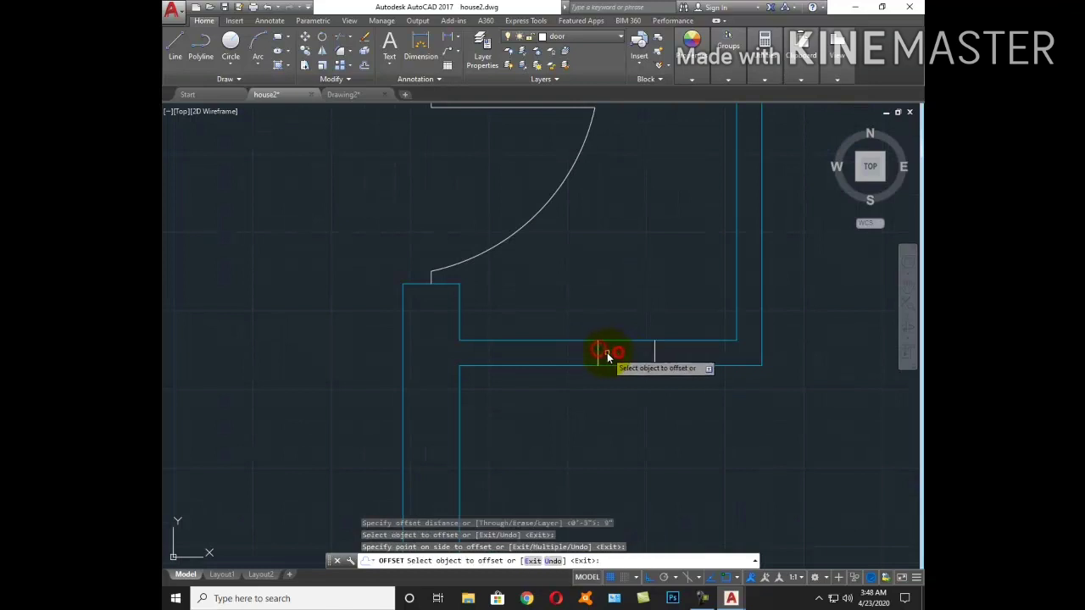
left_click(597, 353)
left_click(582, 356)
key("Escape")
left_click(600, 360)
key("Escape")
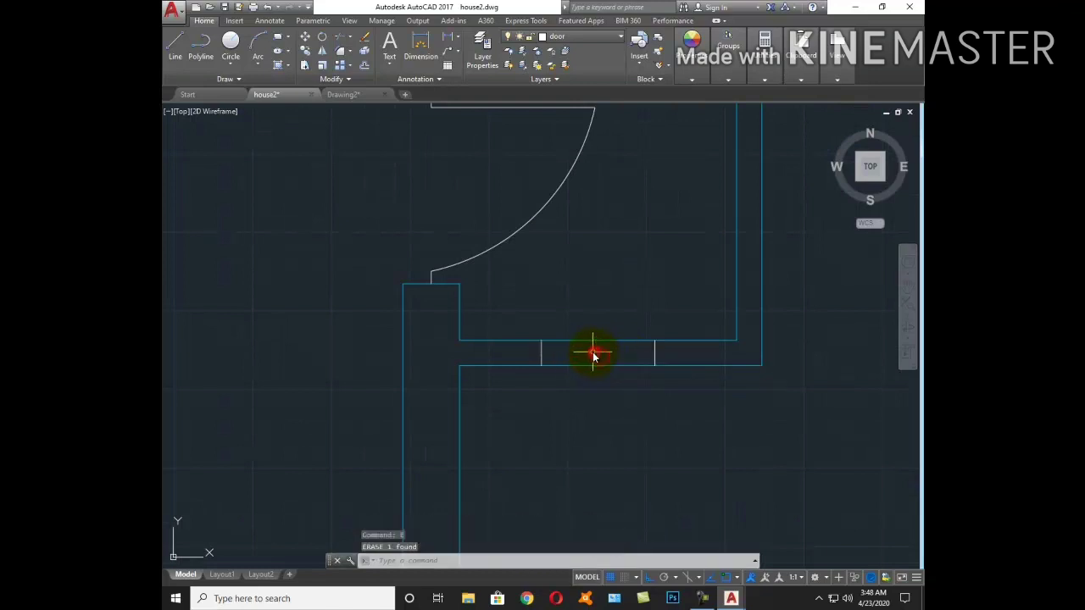
Trim away the wall lines between the two markers
type("tr")
key("Return")
Draw a line spanning the wall opening
key("Return")
left_click_drag(612, 376, 591, 312)
key("Escape")
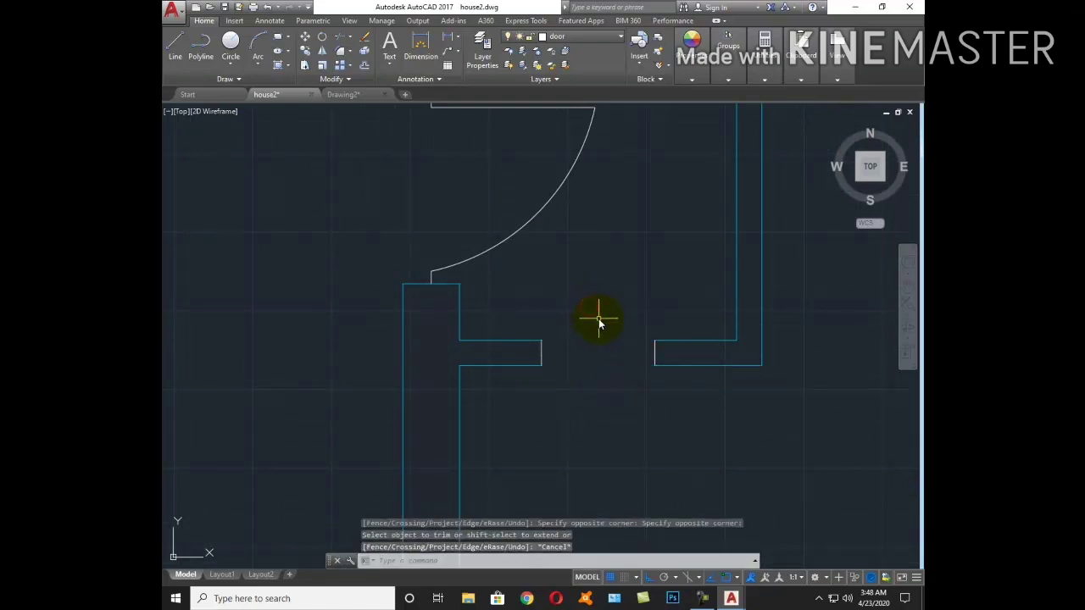
type("l")
key("Return")
left_click(541, 352)
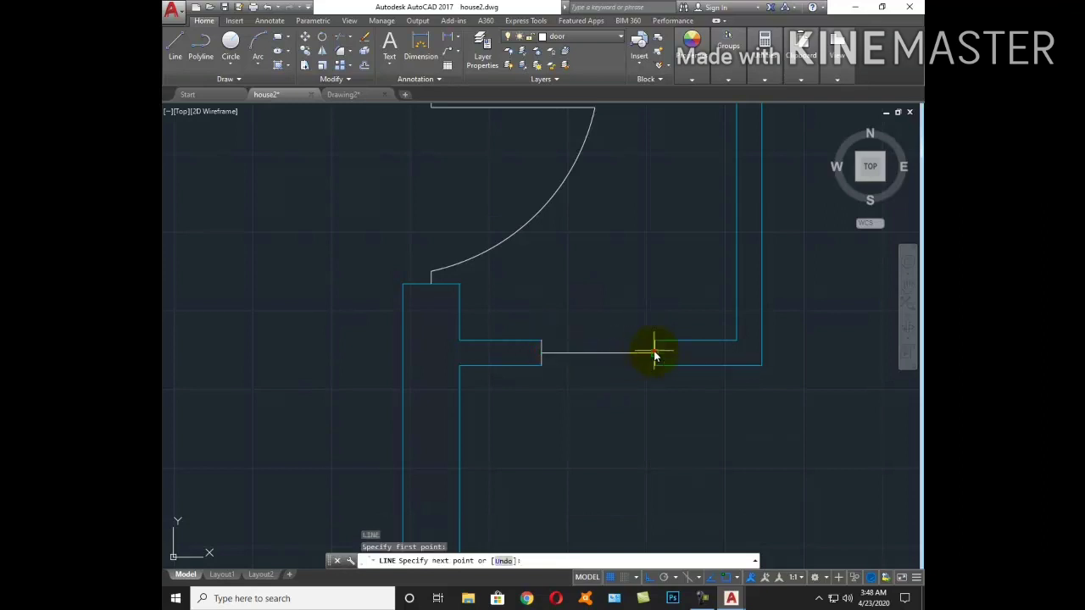
left_click(654, 353)
key("Escape")
Offset the opening line 1 inch to form the double window lines
type("o")
key("Return")
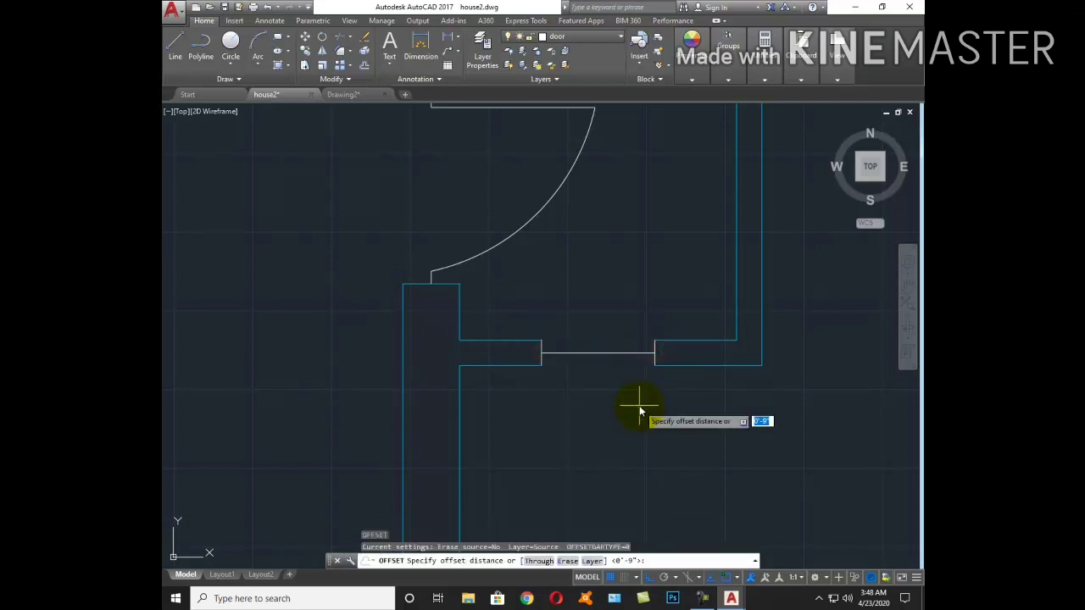
type("1")
key("Return")
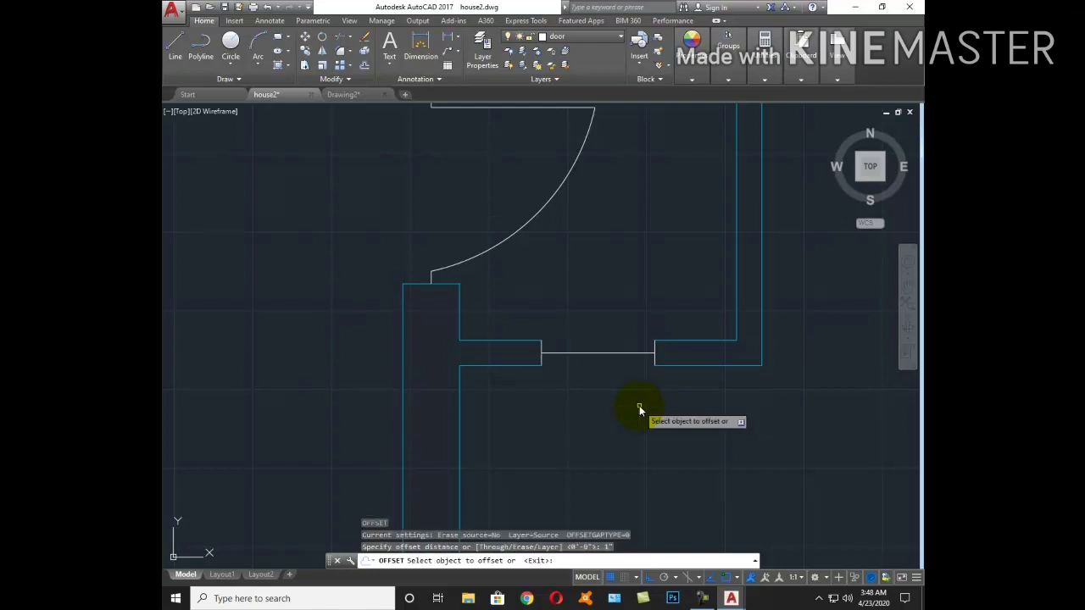
left_click(642, 352)
left_click(639, 383)
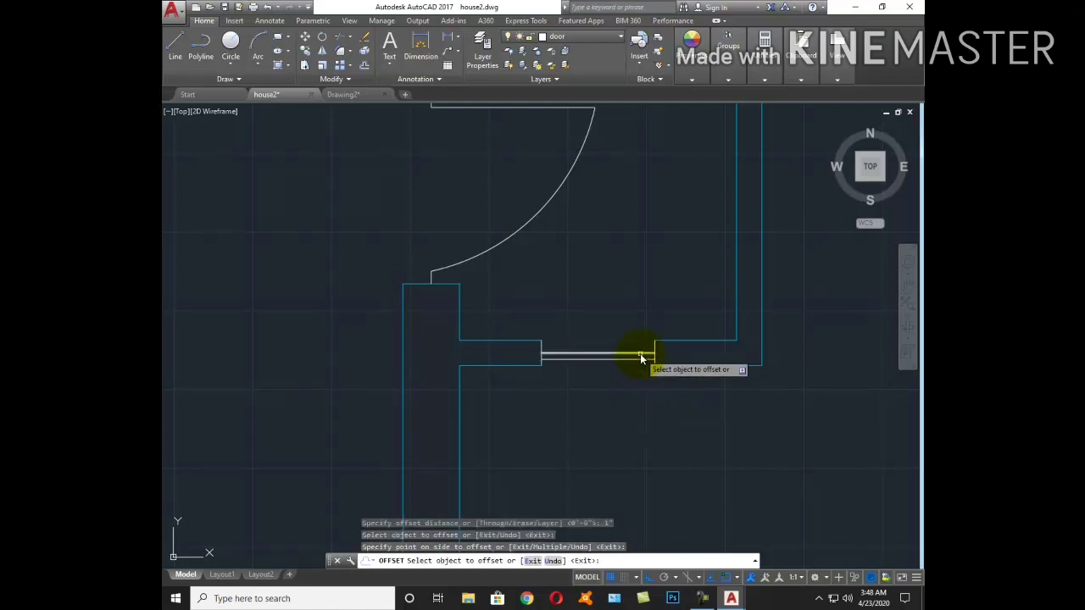
key("Escape")
Erase a stray leftover line near the new window
left_click(644, 355)
type("e")
key("Return")
key("Escape")
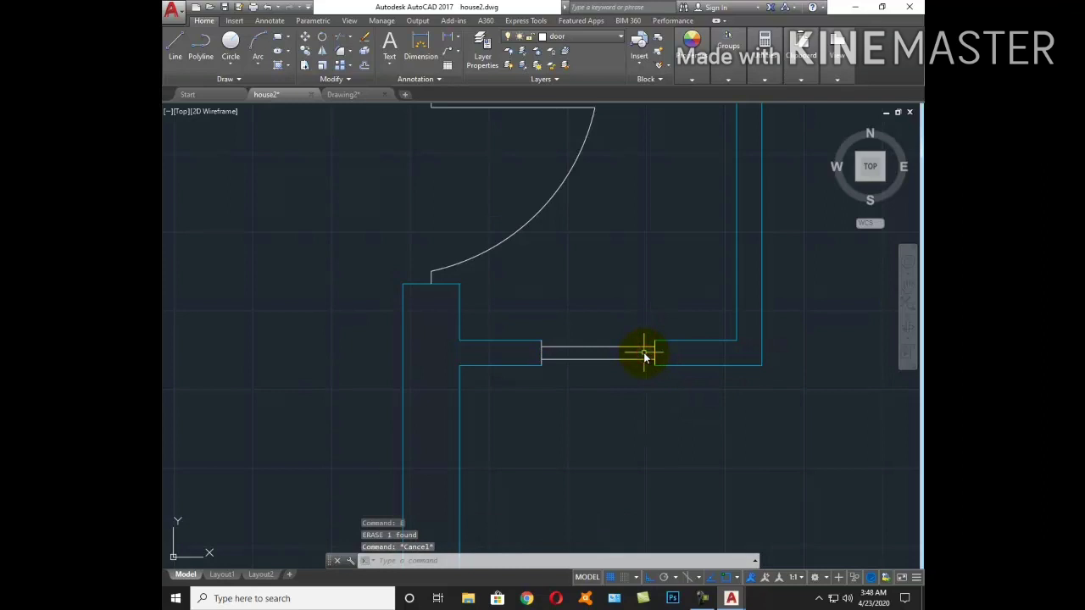
type("ma")
key("Return")
scroll(595, 390, "down", 4)
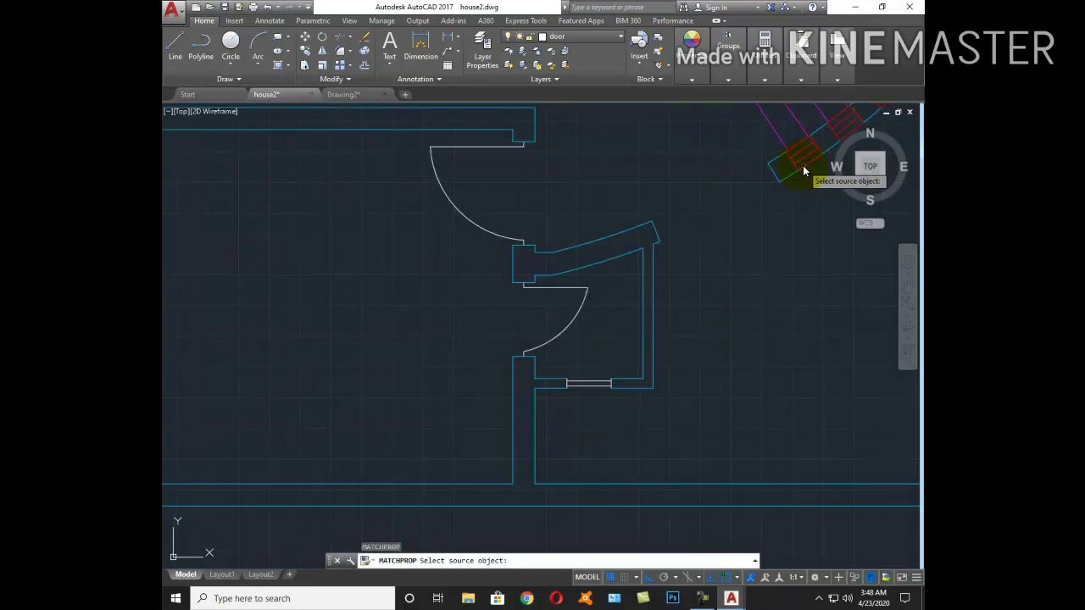
Turn the previous window's lines red by matching properties from an existing red window line
scroll(582, 399, "up", 2)
scroll(581, 339, "up", 4)
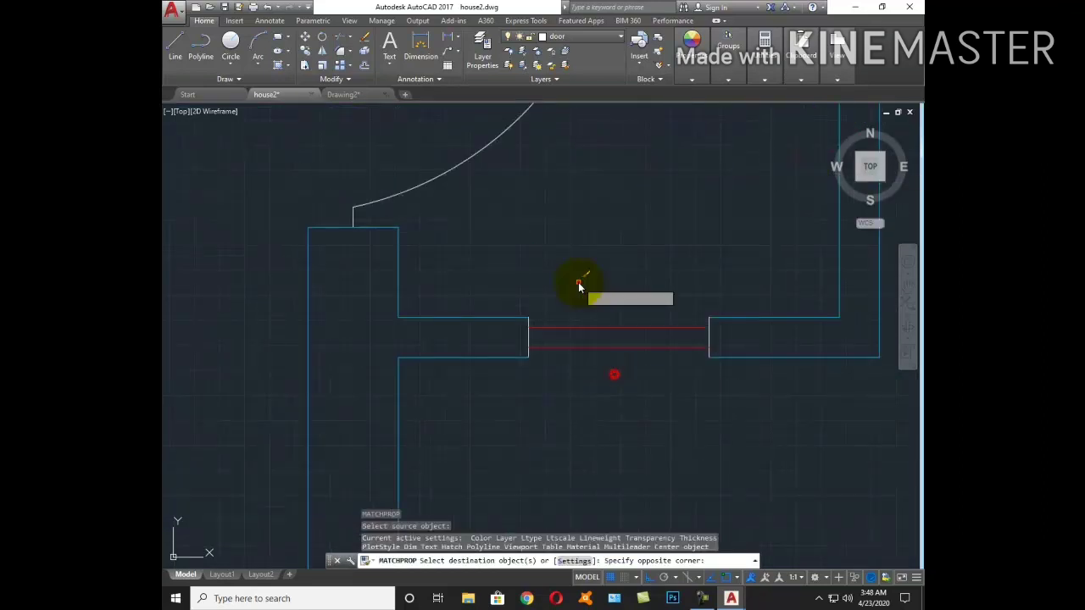
left_click(524, 358)
left_click(709, 337)
key("Escape")
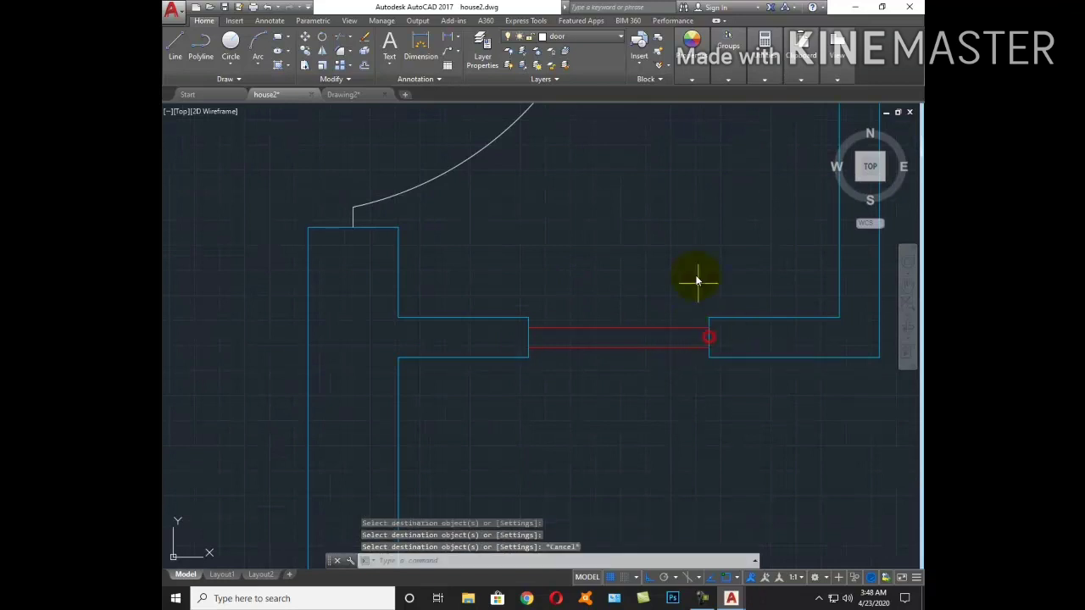
Draw a short marker line across the bottom outer wall for the first window jamb
scroll(670, 313, "down", 3)
type("l")
key("Return")
scroll(577, 344, "down", 2)
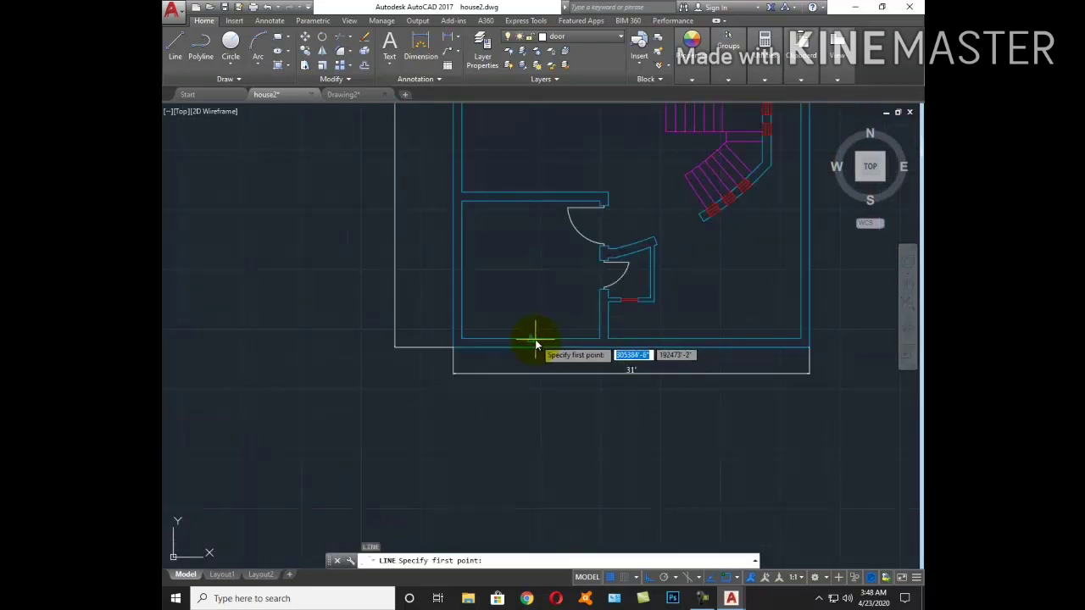
left_click(531, 338)
left_click(530, 346)
key("Escape")
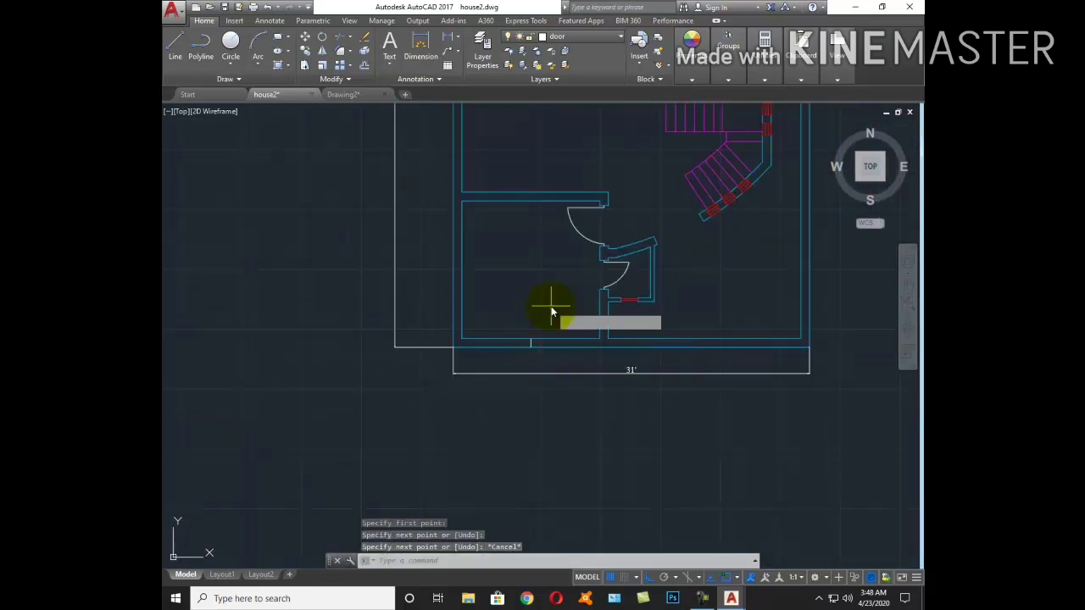
Offset the marker 1'6 to create the second jamb line of the opening
key("Return")
type("1'6")
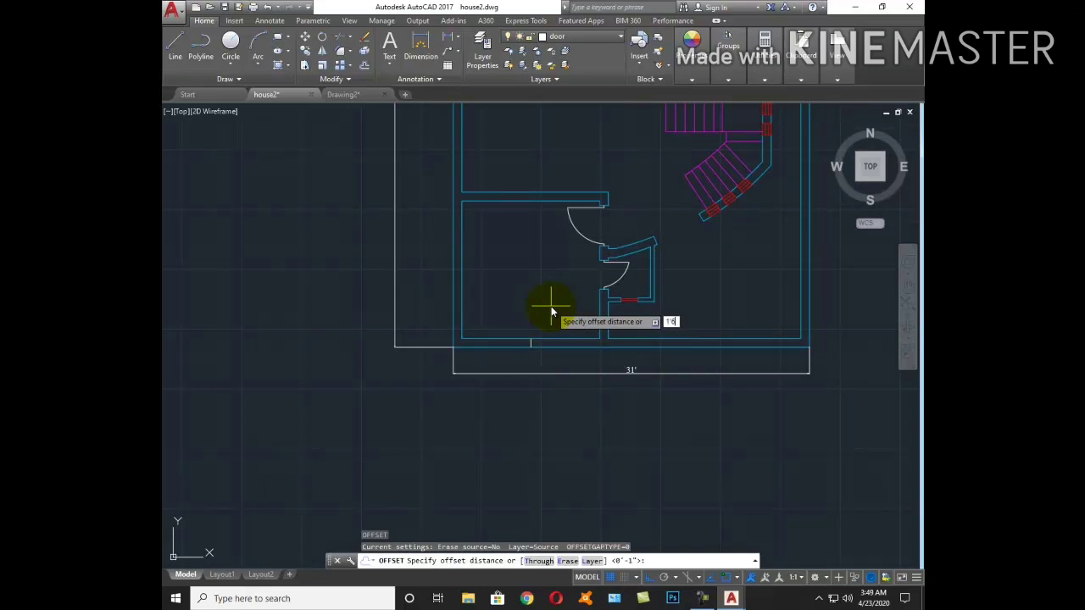
key("Return")
scroll(532, 349, "up", 4)
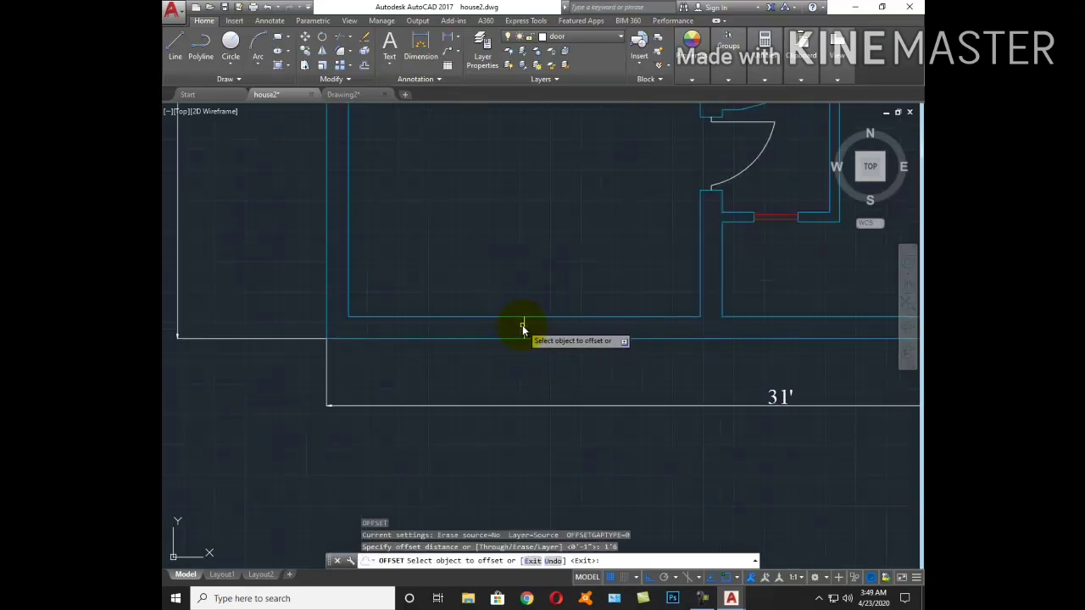
key("Return")
key("Return")
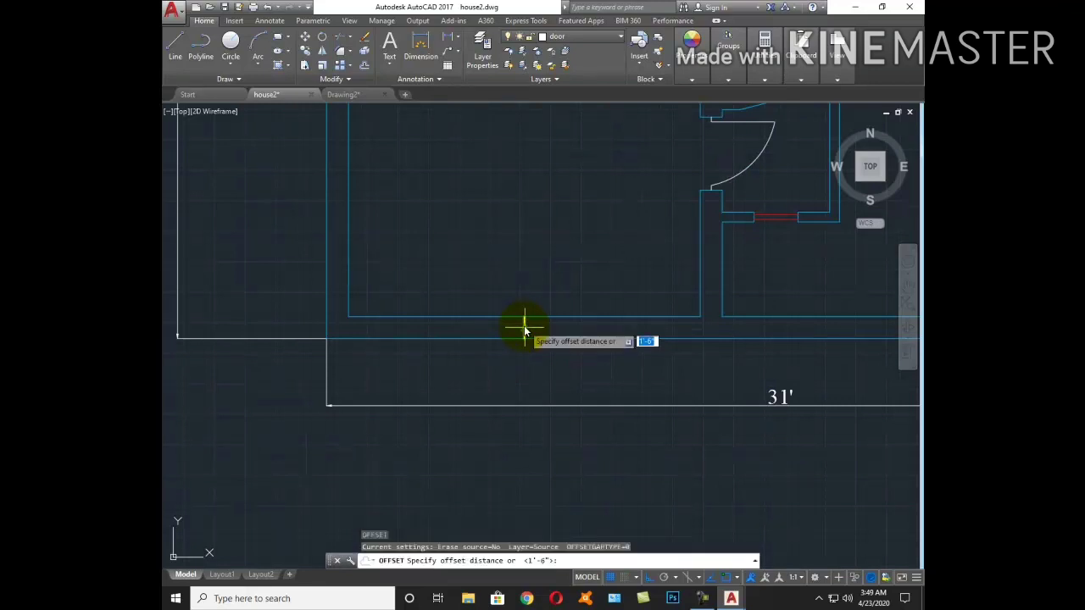
type("2'6")
key("Return")
left_click(525, 325)
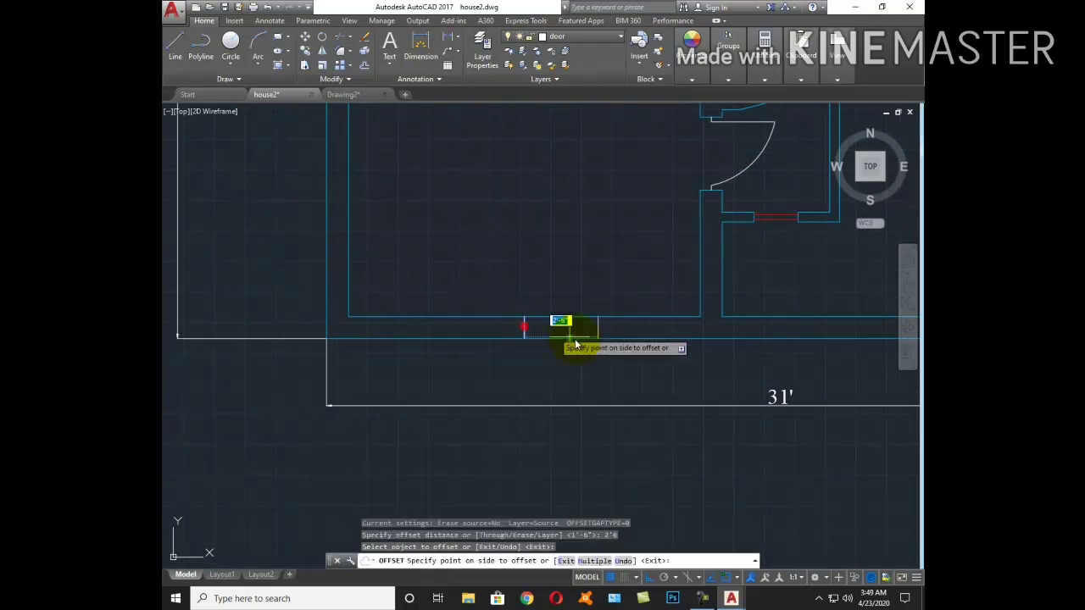
left_click(527, 327)
left_click(524, 326)
left_click(497, 339)
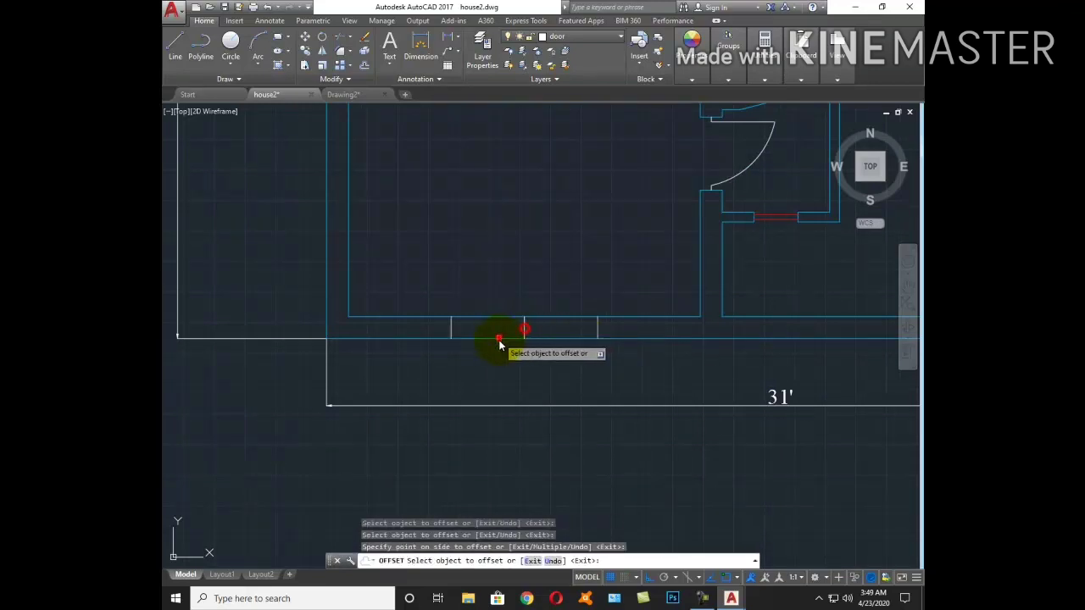
key("Escape")
Erase the picked wall lines, then restore the deleted wall line
left_click(525, 318)
type("e")
key("Return")
key("Escape")
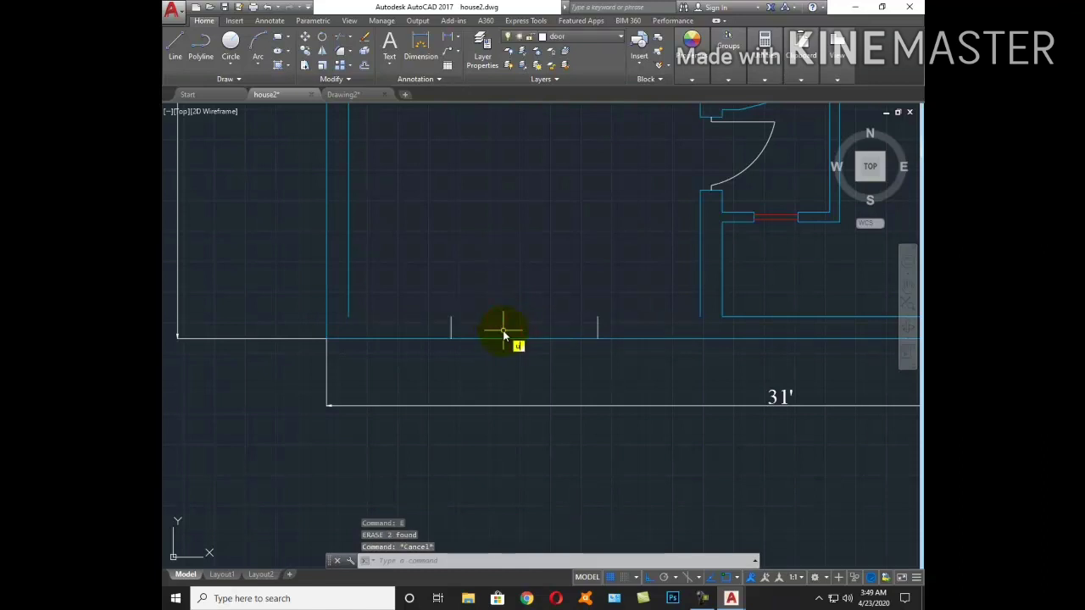
key("Return")
Trim away the wall segment between the two jamb lines
type("tr")
key("Return")
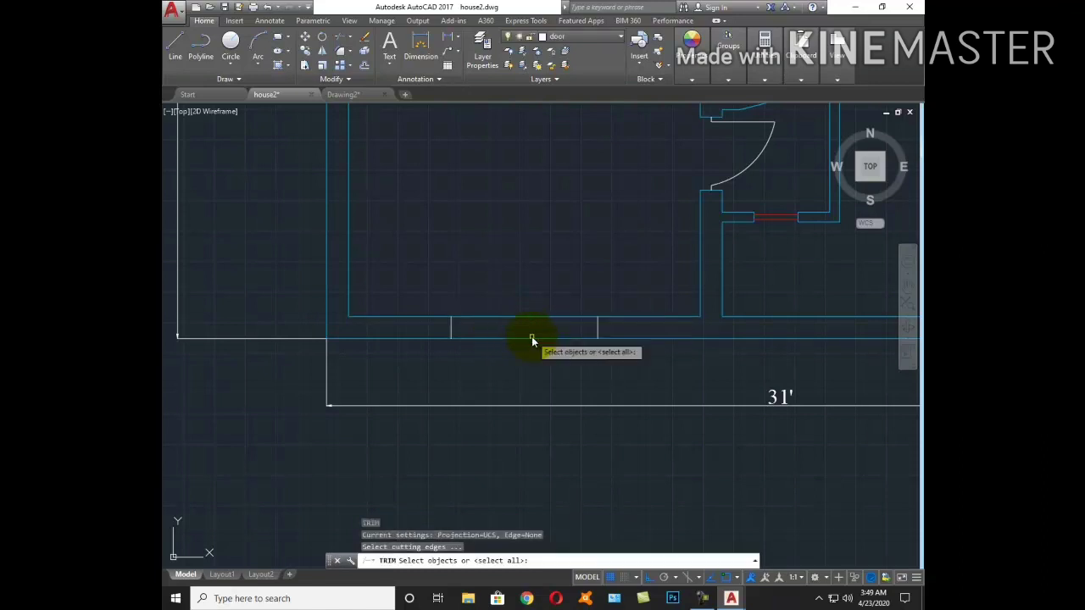
key("Return")
left_click_drag(532, 339, 515, 286)
key("Return")
Close the opening with a line from the left jamb to the right jamb
type("l")
key("Return")
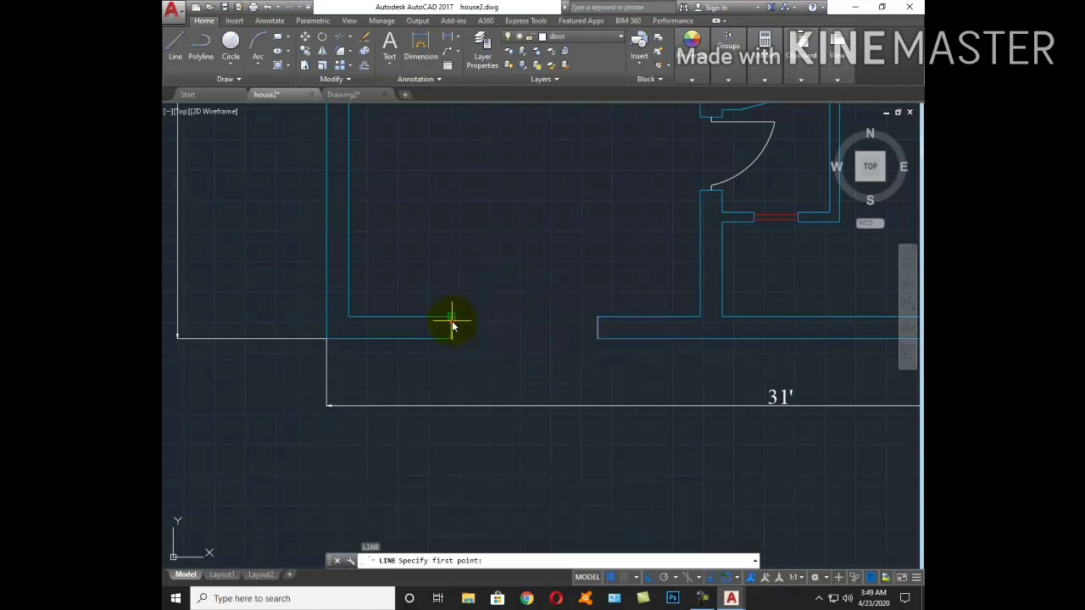
left_click(450, 316)
left_click(598, 316)
key("Escape")
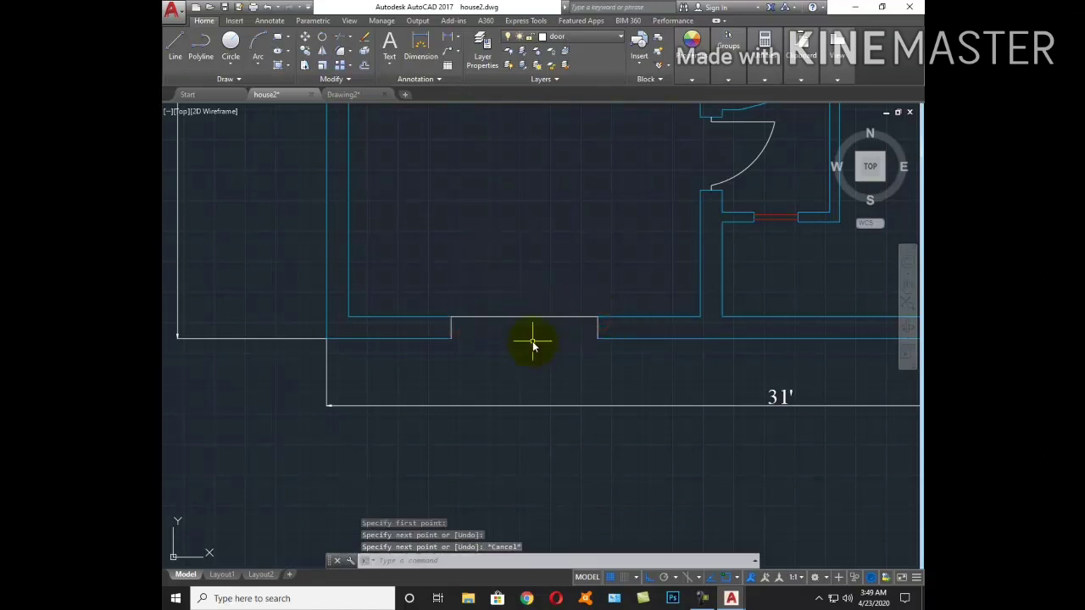
Offset two parallel window lines 3" apart inside the opening
key("Return")
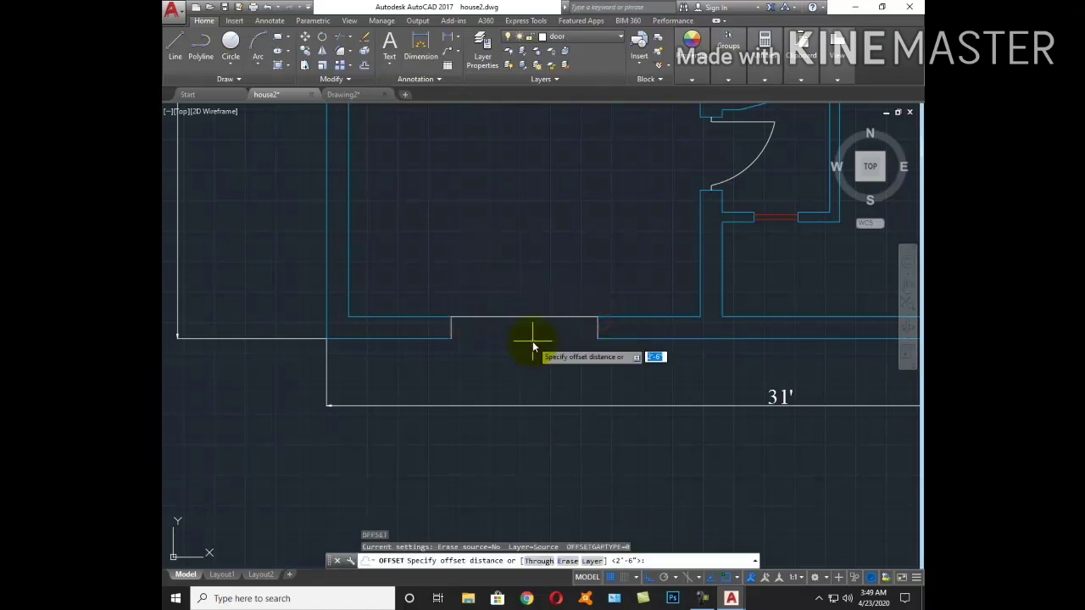
key("Return")
left_click(539, 317)
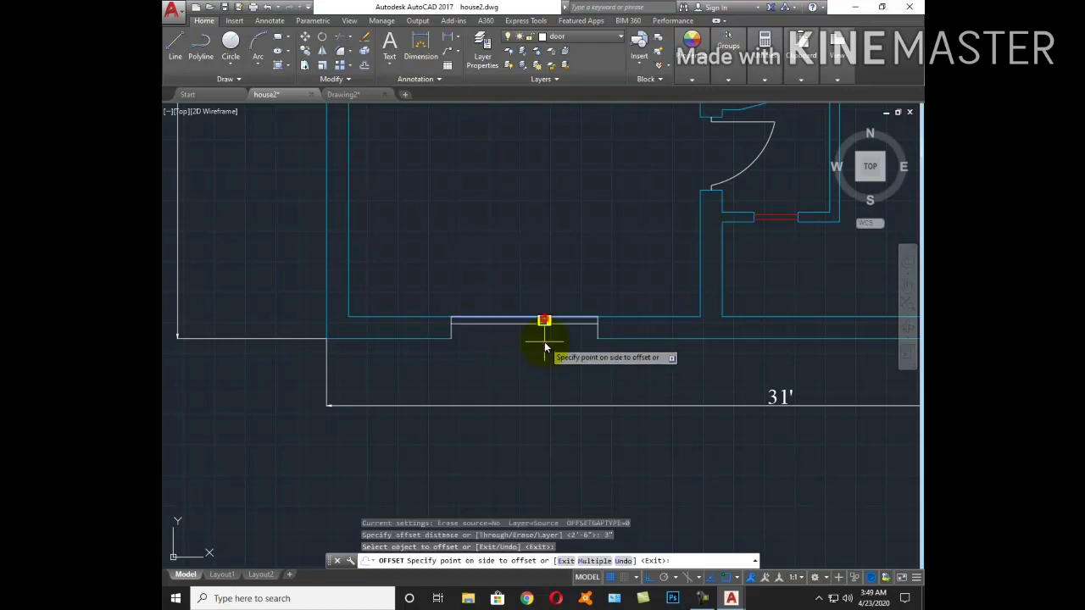
left_click(544, 341)
left_click(543, 327)
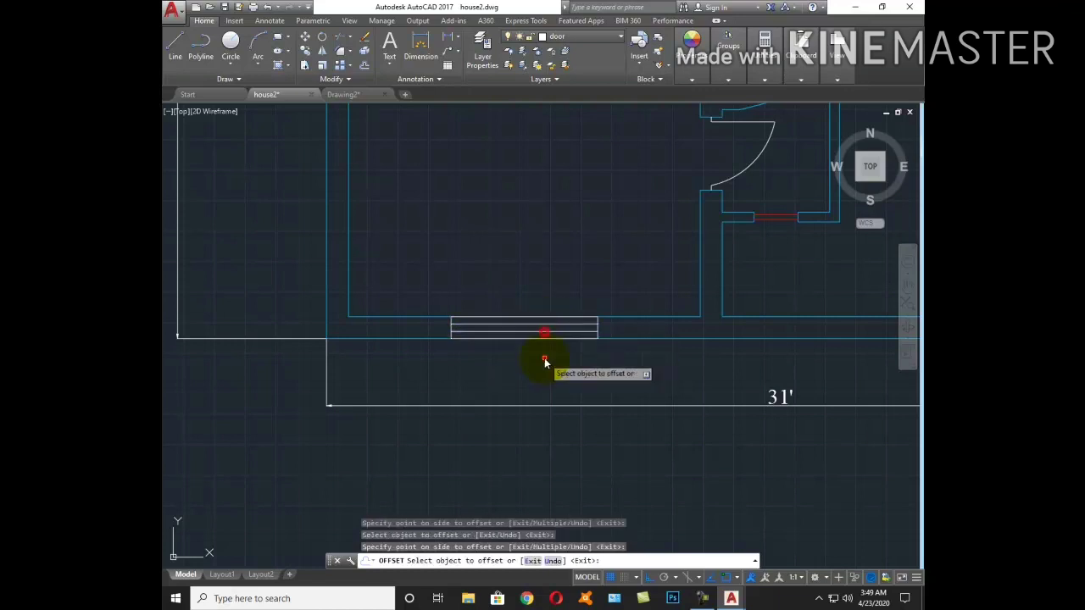
left_click(544, 357)
key("Escape")
Make the new opening lines red by matching the existing red window
key("Return")
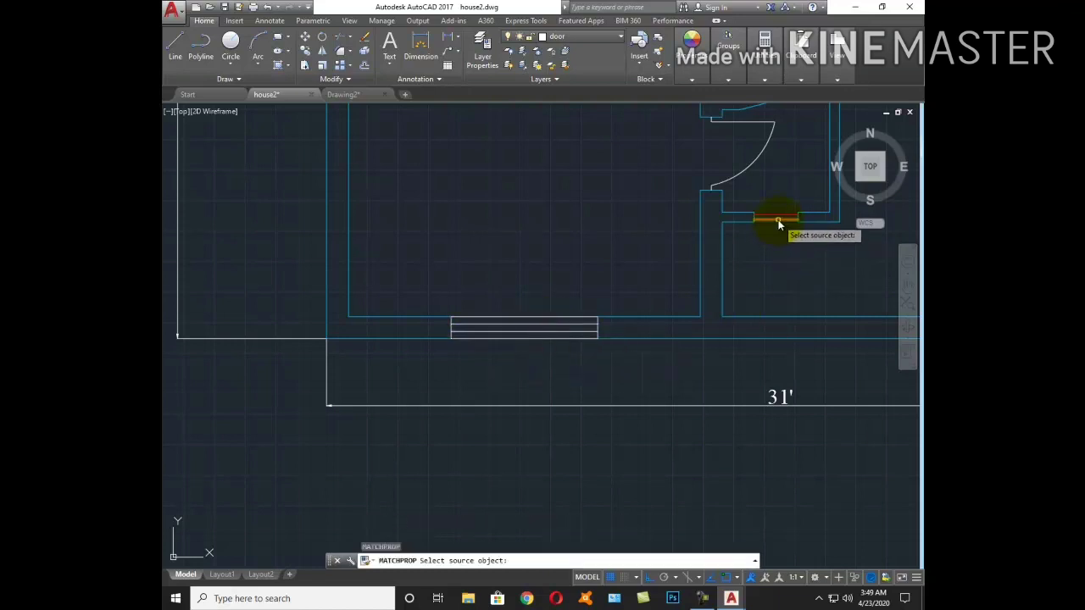
left_click(778, 223)
left_click(453, 286)
left_click(511, 336)
Draw a 2-unit line at the angled wall corner with Ortho turned off
key("Escape")
scroll(587, 390, "down", 5)
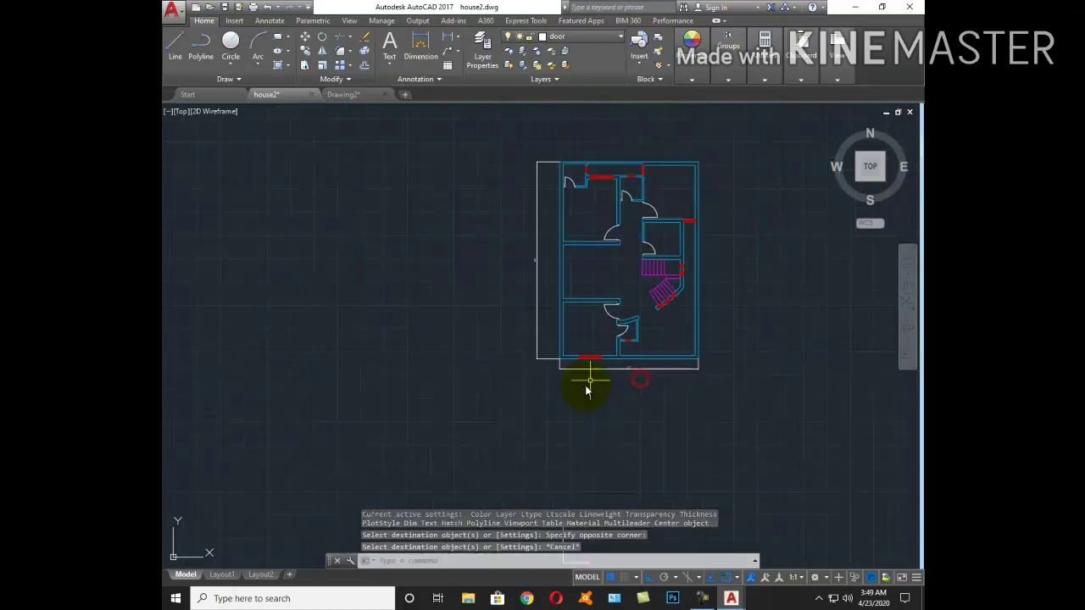
scroll(625, 290, "up", 3)
scroll(548, 400, "up", 1)
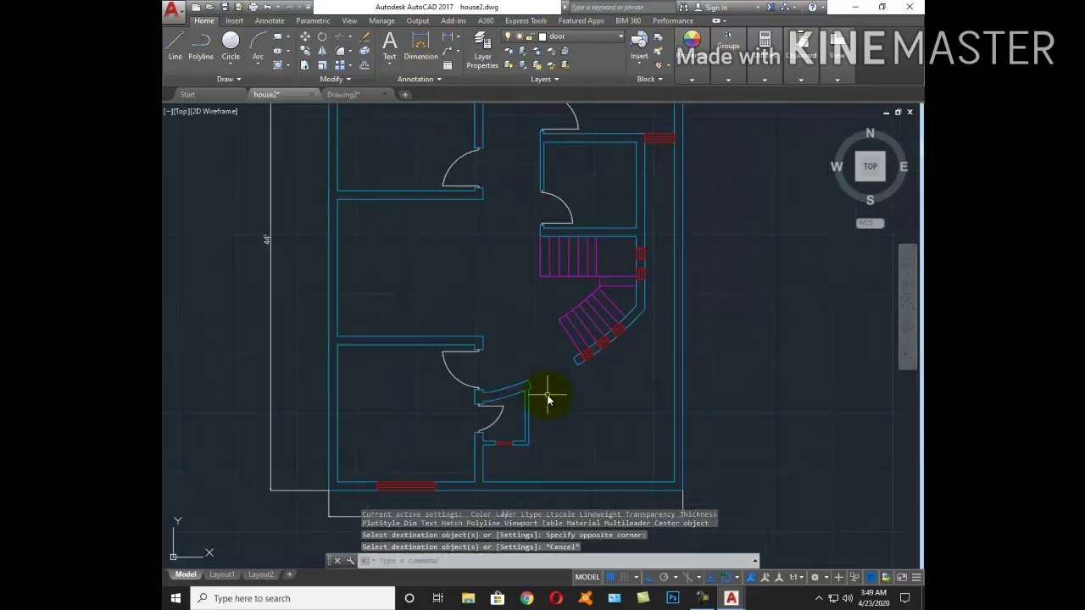
type("l")
key("Return")
key("Escape")
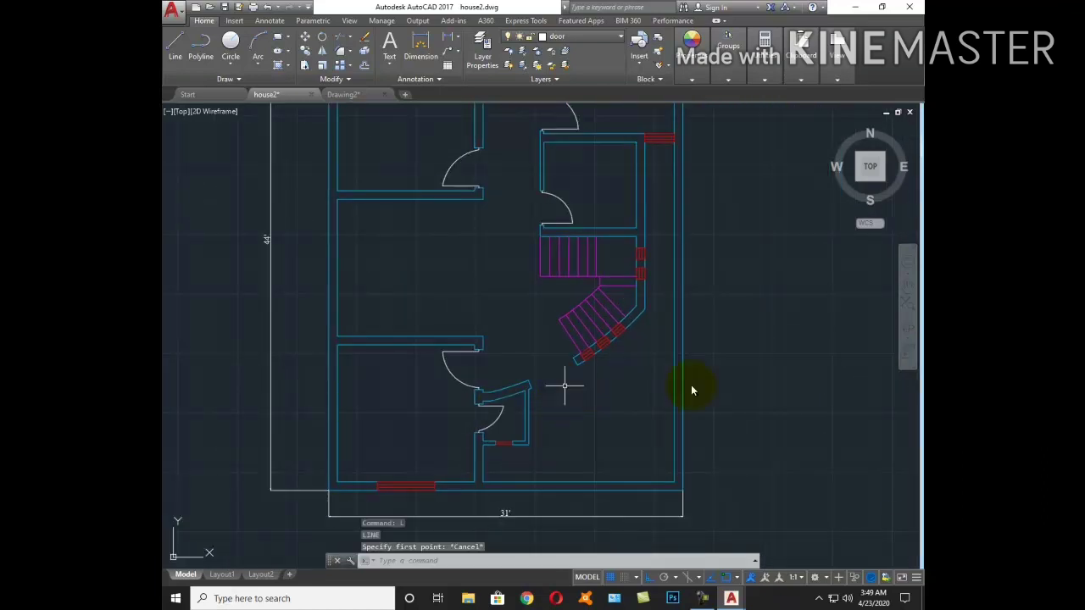
key("Escape")
key("Escape")
scroll(565, 386, "up", 8)
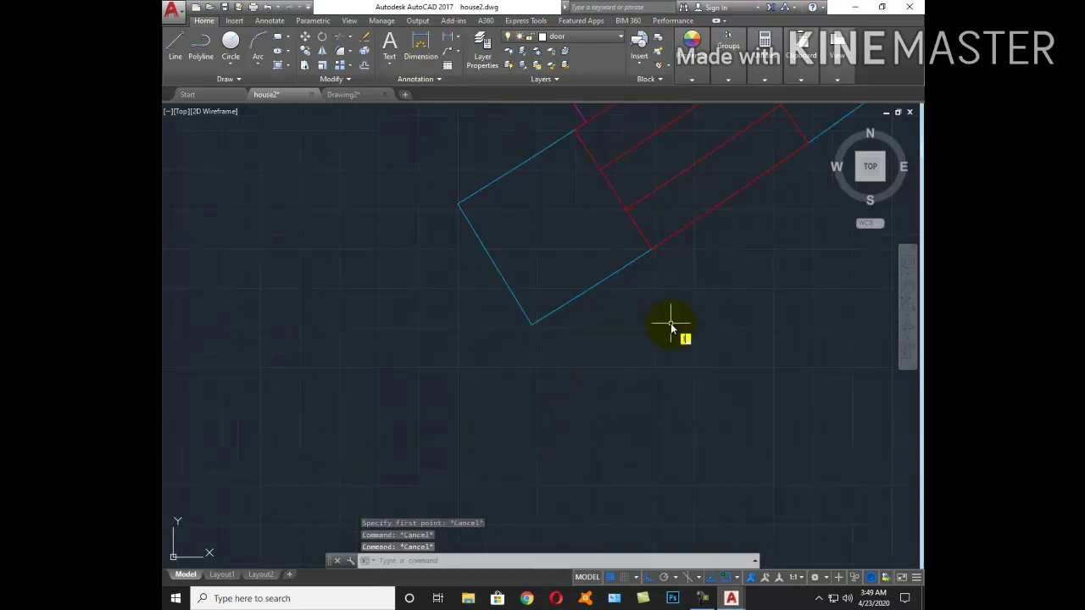
type("l")
key("Return")
left_click(651, 248)
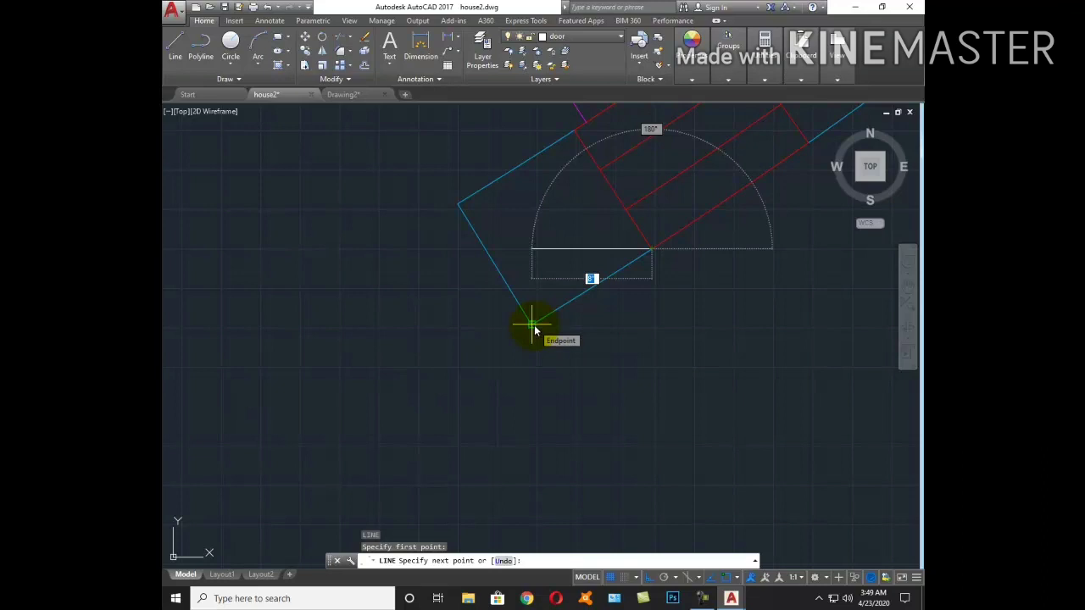
key("F8")
type("2")
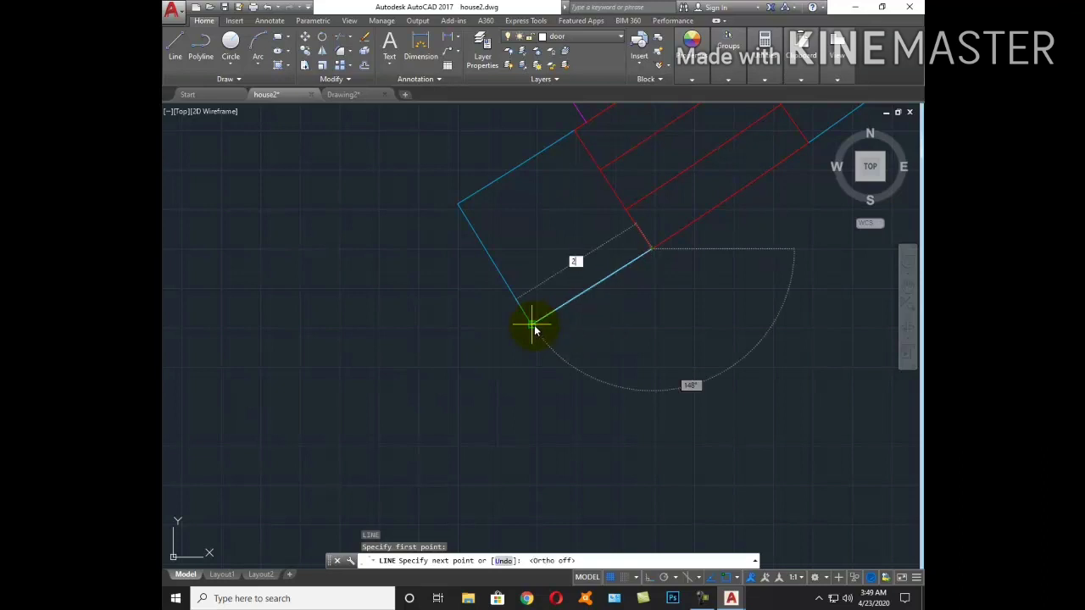
key("Return")
key("Escape")
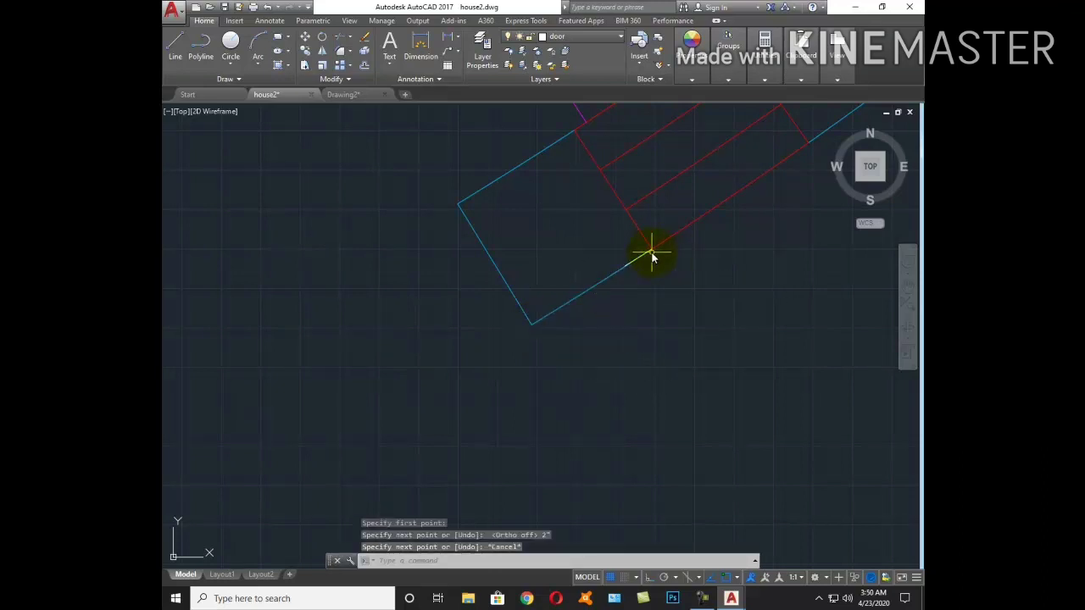
Move the short line by its endpoint onto the angled wall corner
left_click(647, 257)
type("m")
key("Return")
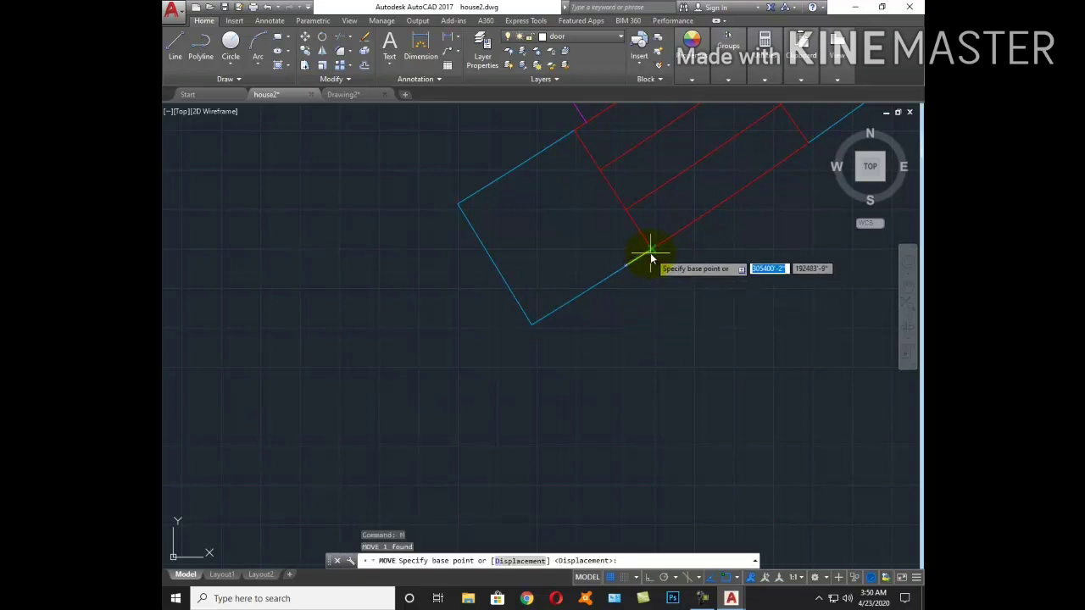
left_click(653, 255)
scroll(588, 310, "down", 2)
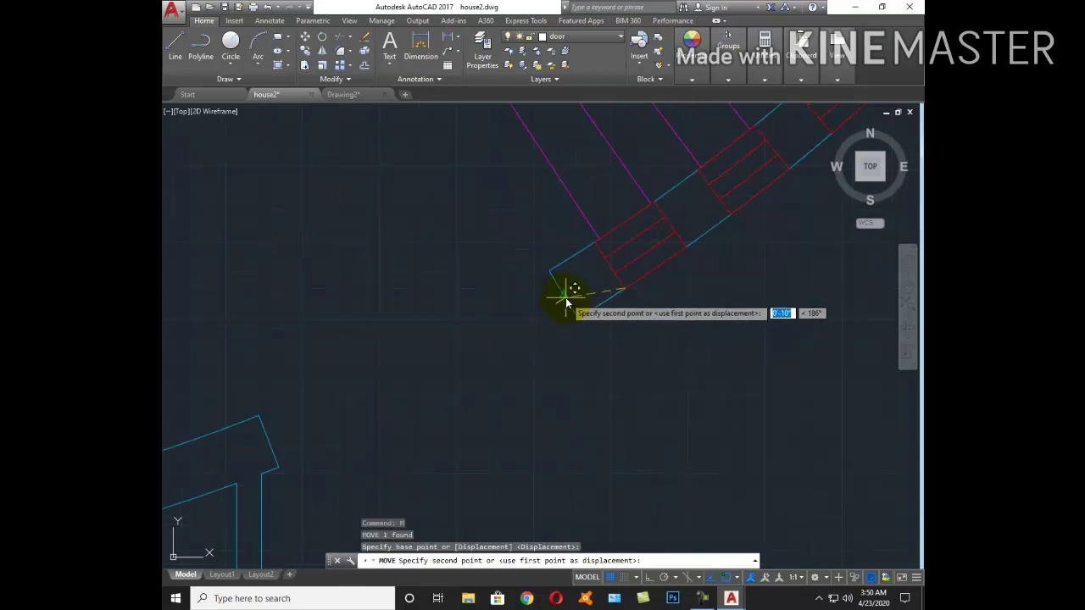
left_click(563, 297)
middle_click_drag(484, 393, 631, 343)
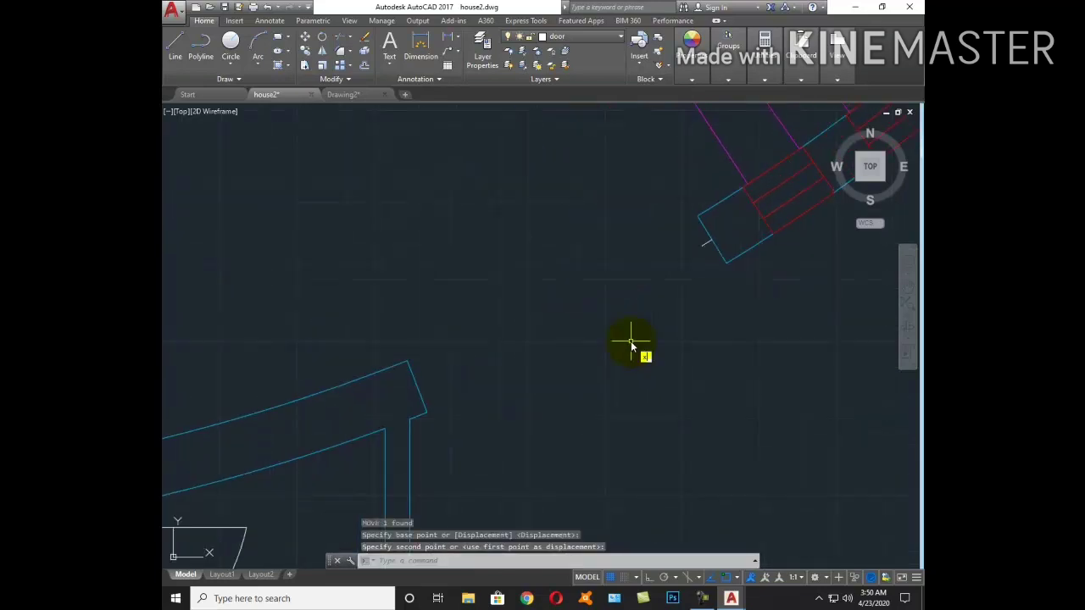
key("Escape")
key("Escape")
Copy the short marker line to the corner of the lower curved wall
type("co")
key("Return")
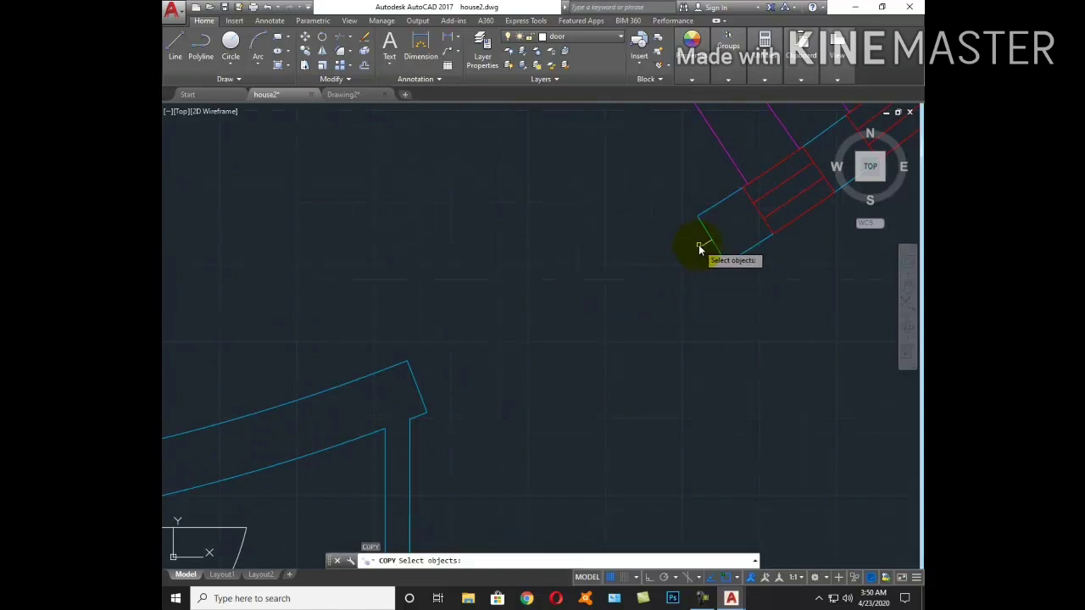
left_click(700, 248)
left_click(690, 274)
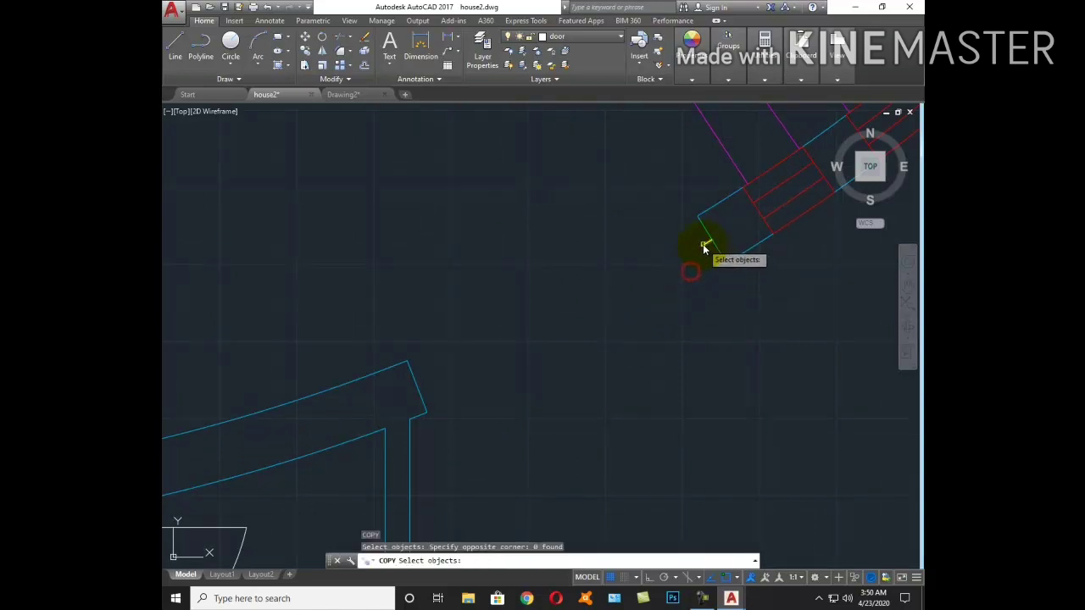
left_click(702, 244)
key("Return")
left_click(704, 244)
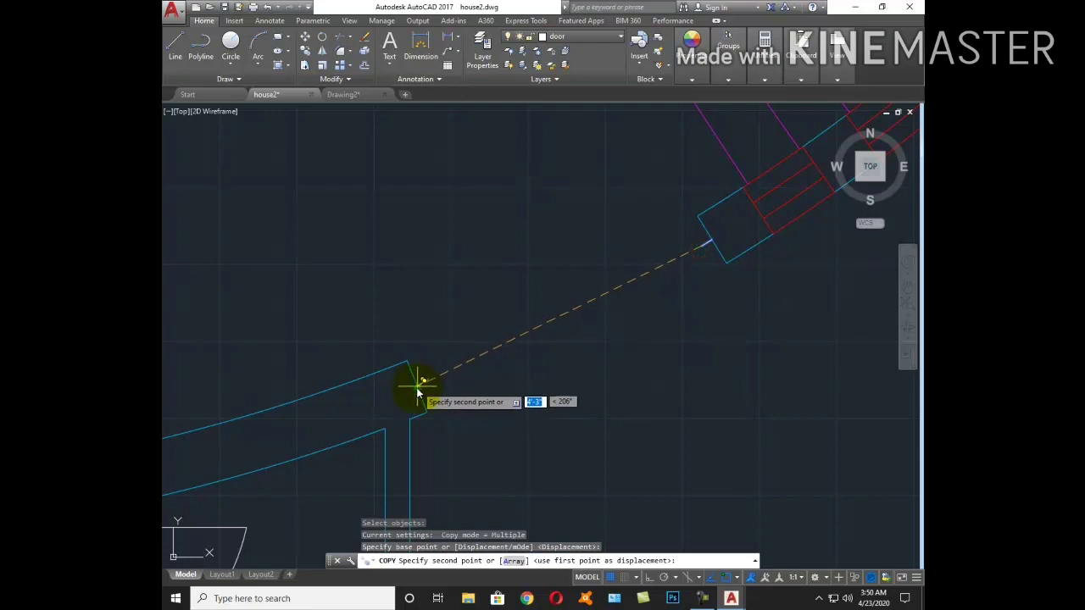
left_click(419, 388)
key("Escape")
middle_click_drag(695, 392, 634, 421)
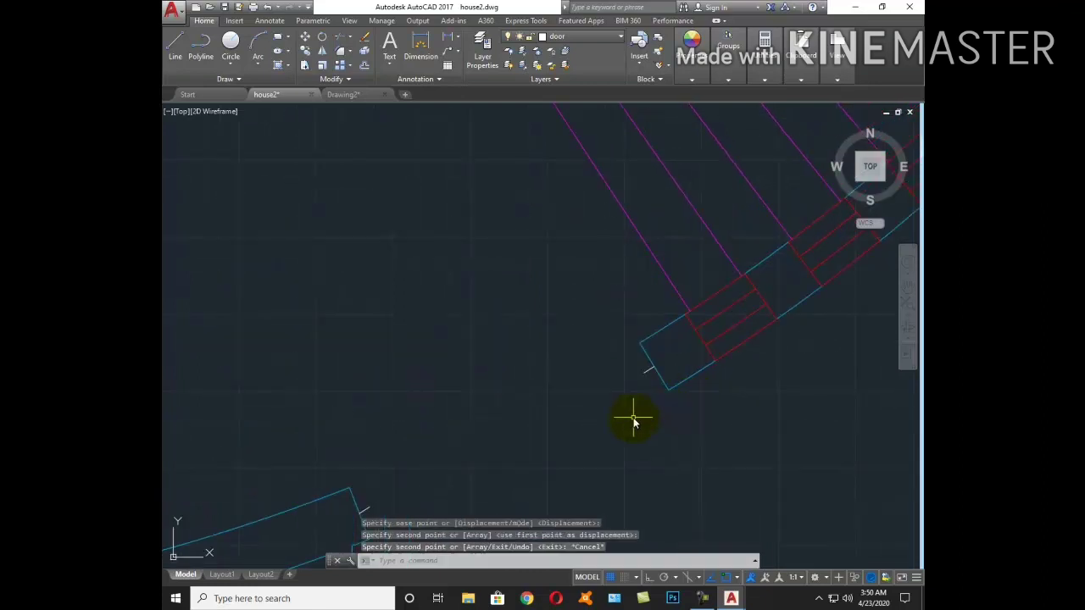
Start a new line at the stair landing wall corner, after cancelling a 5-unit attempt
type("l")
key("Return")
left_click(644, 372)
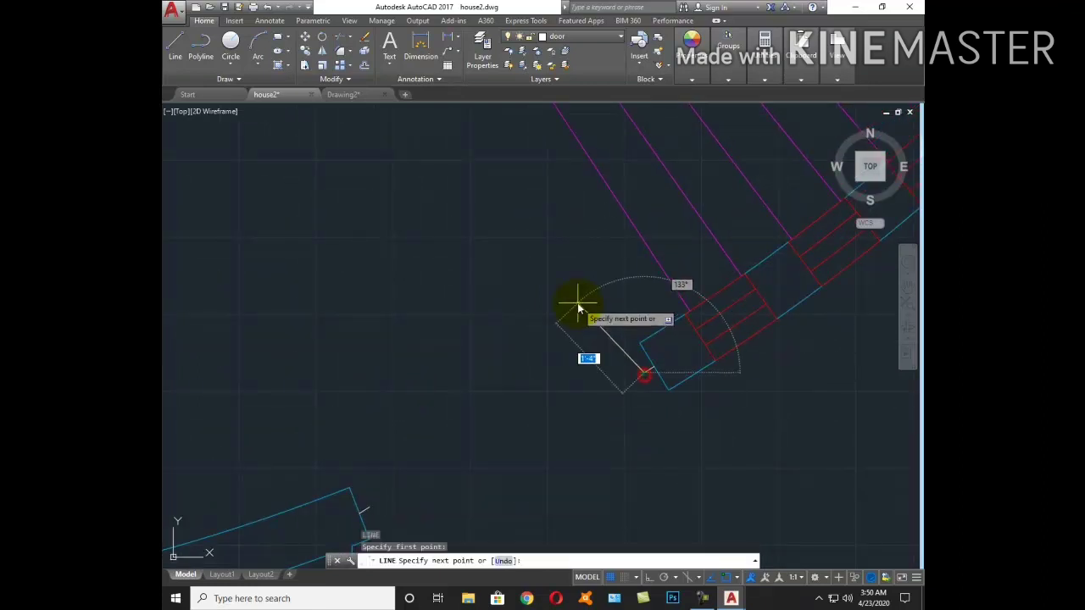
type("5")
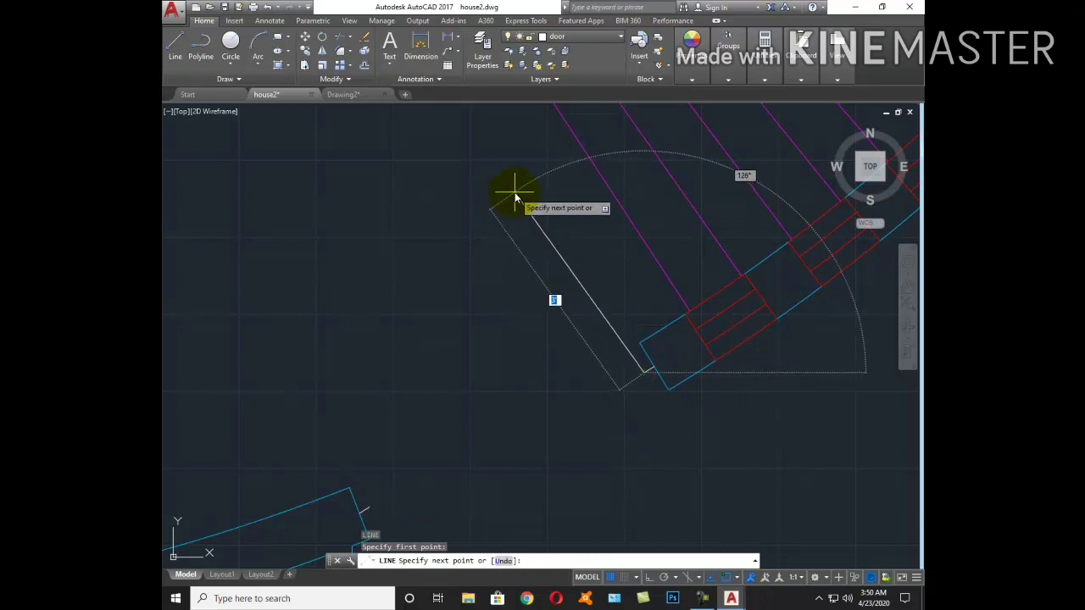
key("Escape")
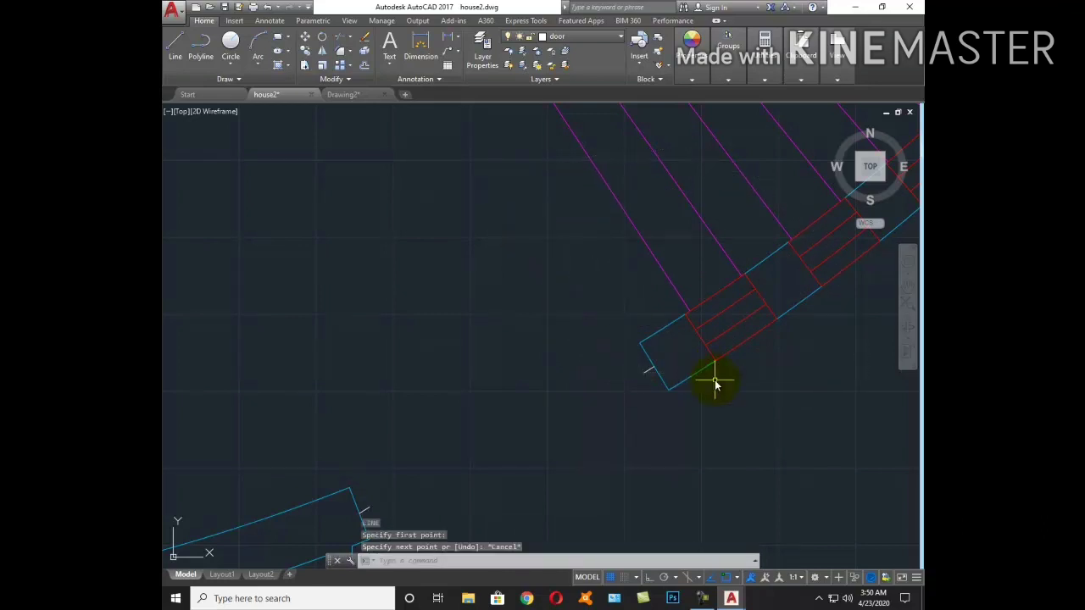
key("Return")
left_click(667, 386)
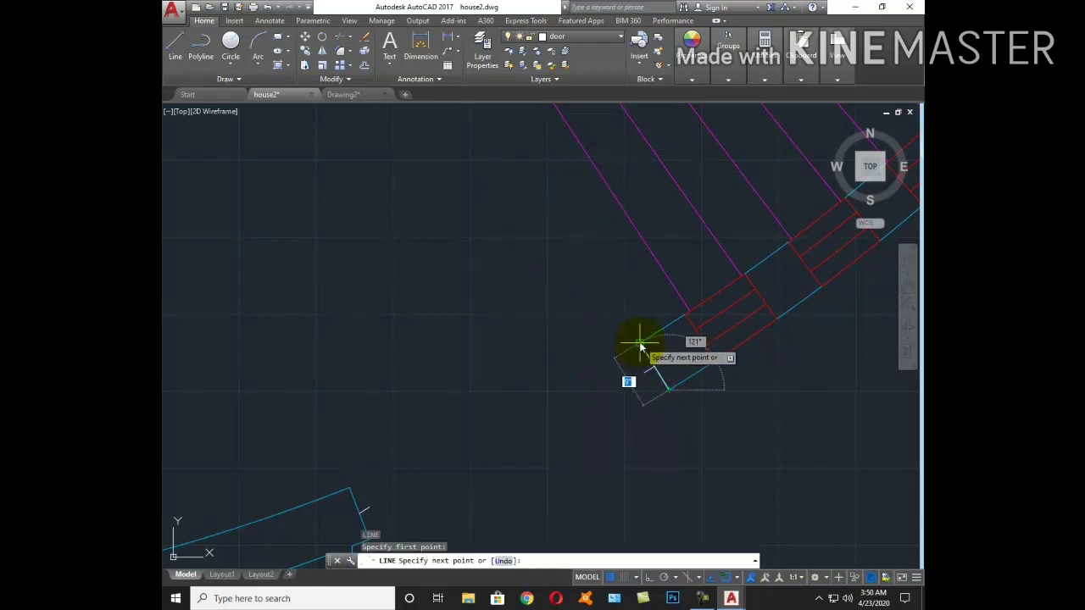
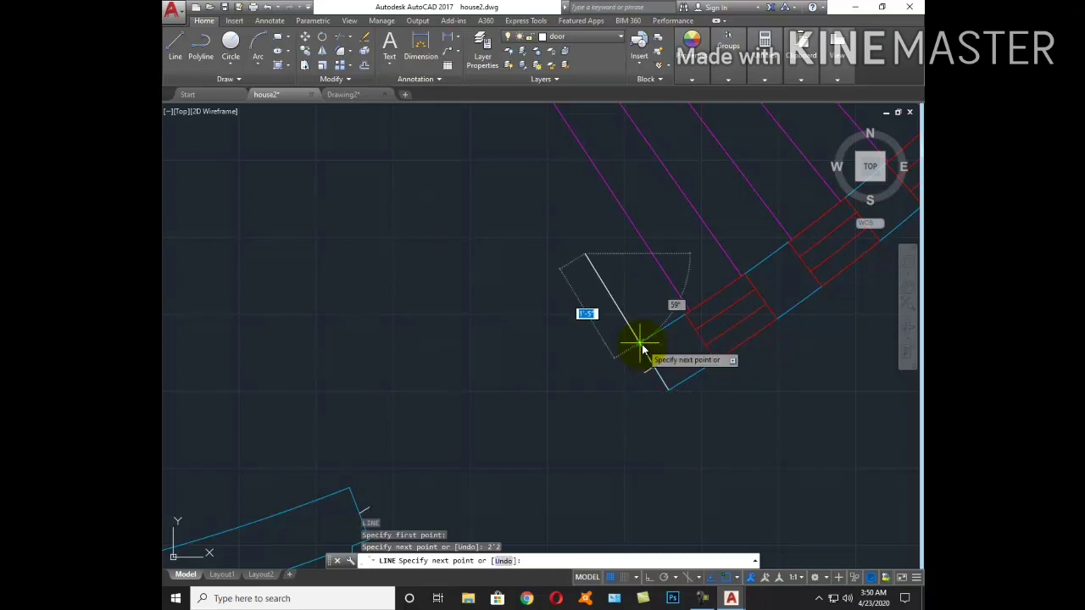
Finish the 2'2 door leaf line and move it to the wall end
key("Return")
key("Escape")
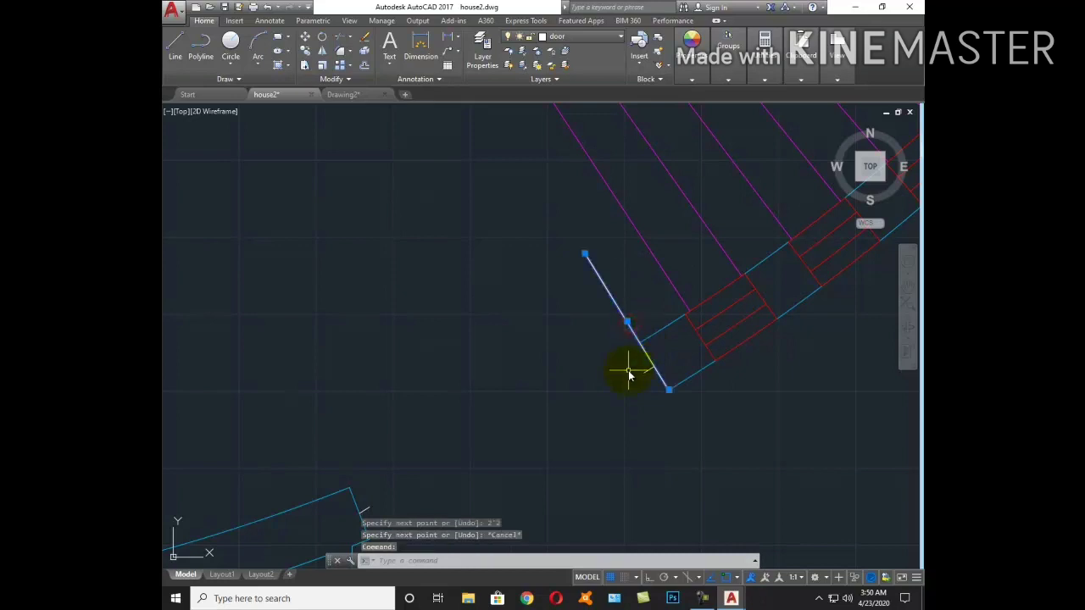
type("m")
key("Return")
left_click(669, 389)
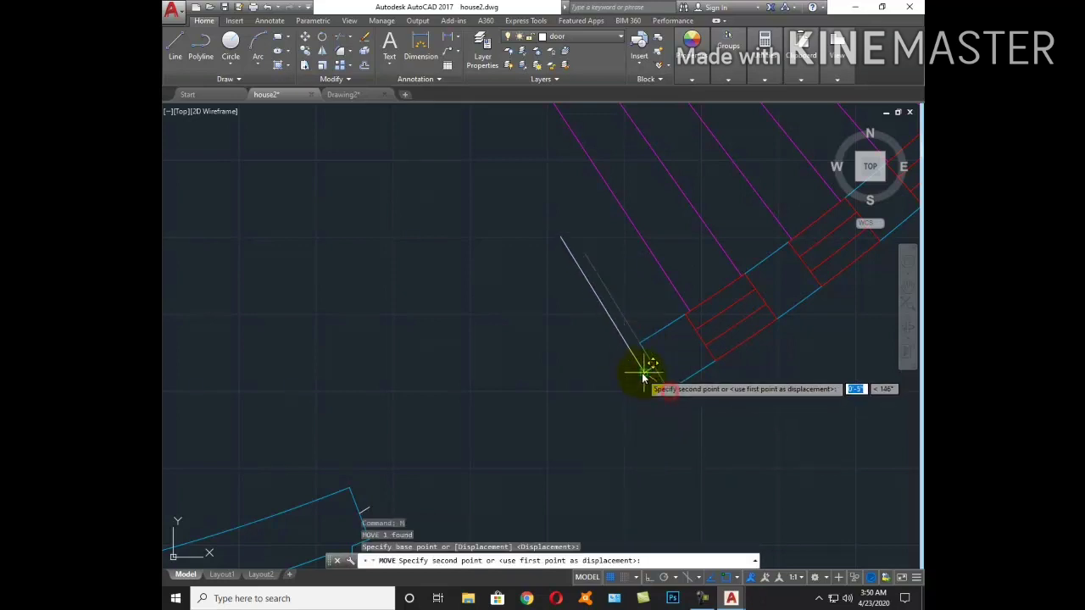
left_click(642, 372)
Copy the door leaf line to the opposite wall corner
left_click(628, 350)
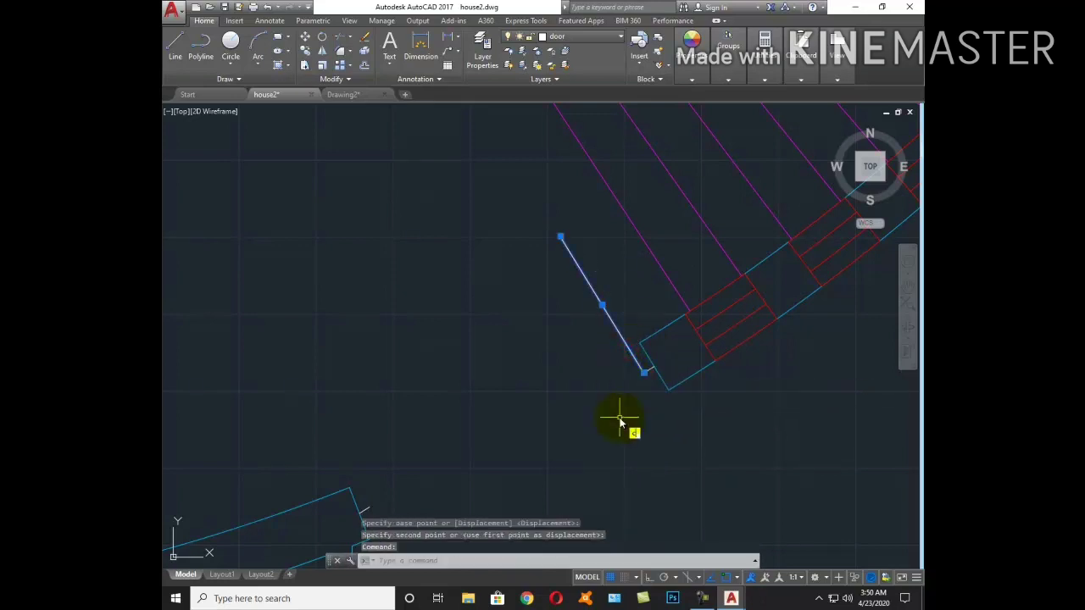
key("Return")
left_click(643, 373)
middle_click_drag(523, 449, 512, 381)
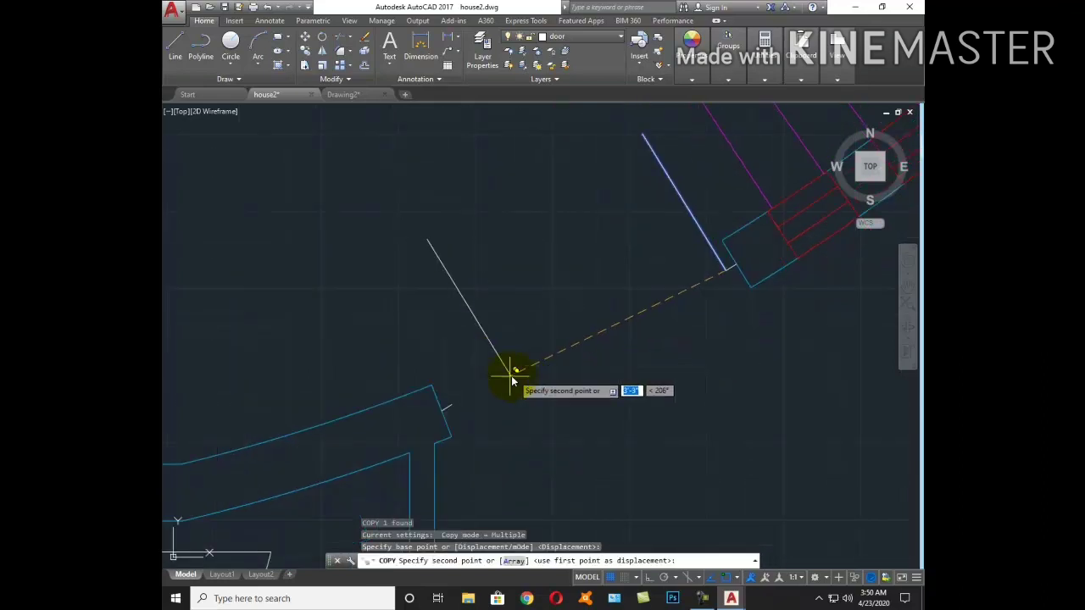
left_click(450, 400)
key("Escape")
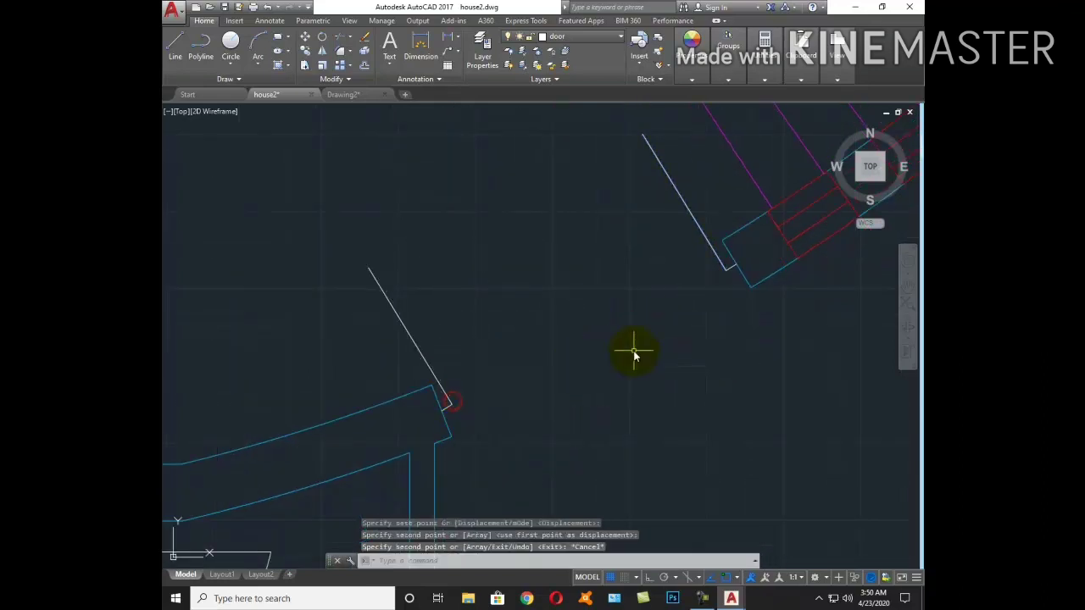
Draw a connecting line from the wall corner to the stair wall end
scroll(634, 355, "down", 2)
type("l")
key("Return")
scroll(640, 360, "up", 3)
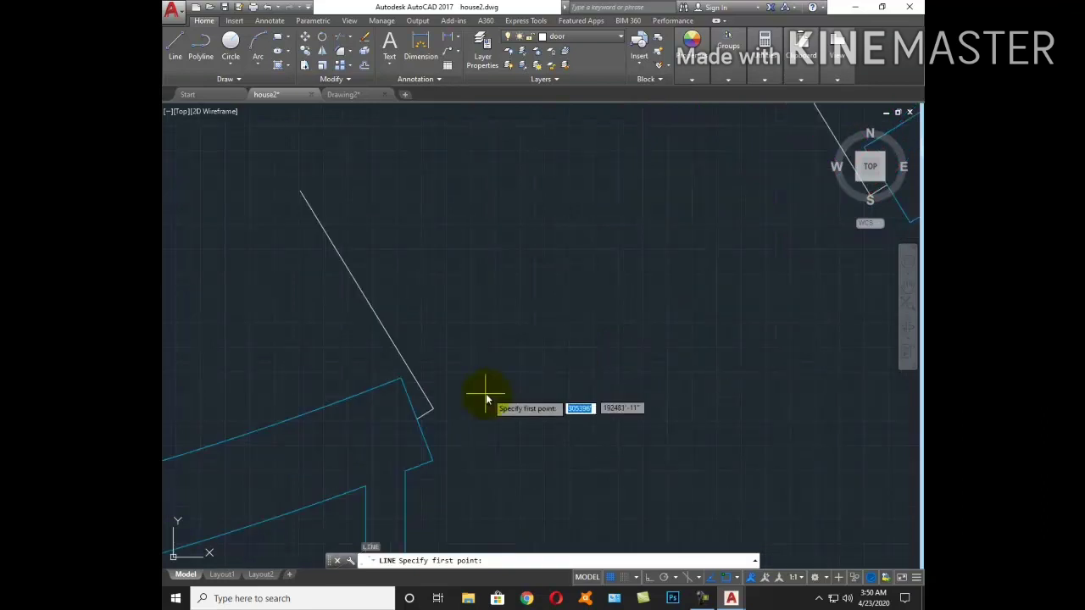
left_click(431, 412)
scroll(441, 407, "down", 2)
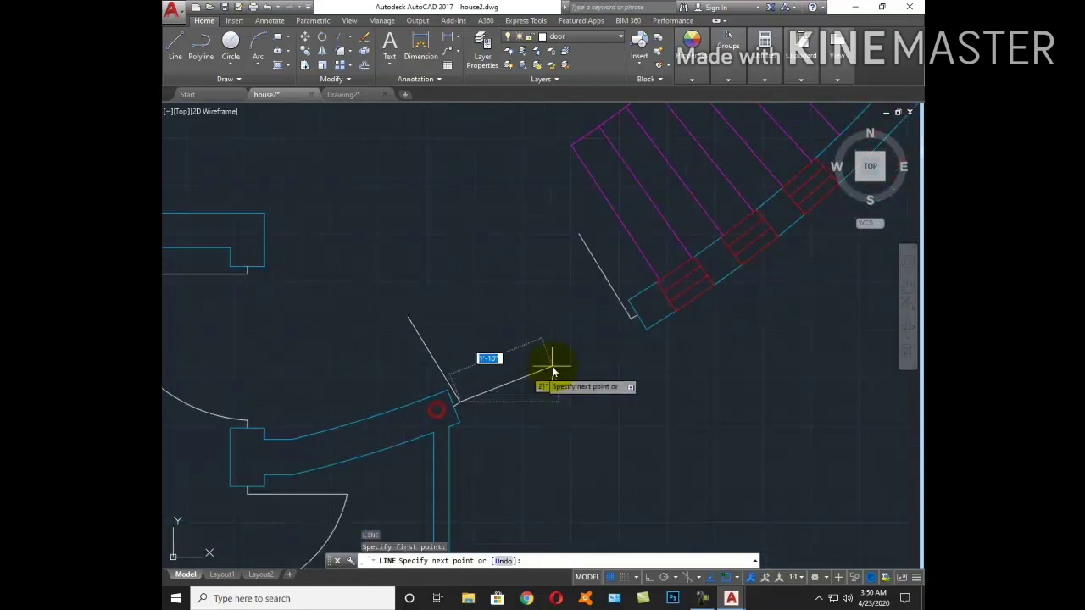
left_click(633, 320)
key("Return")
Draw the first three-point door swing arc ending at the leaf end
key("Return")
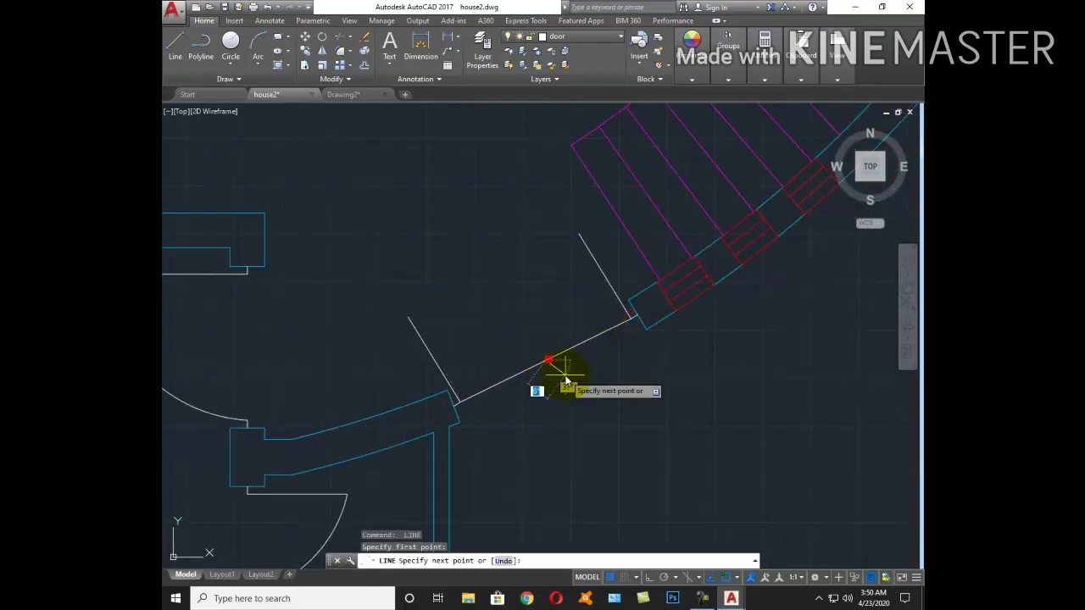
key("Escape")
type("a")
key("Return")
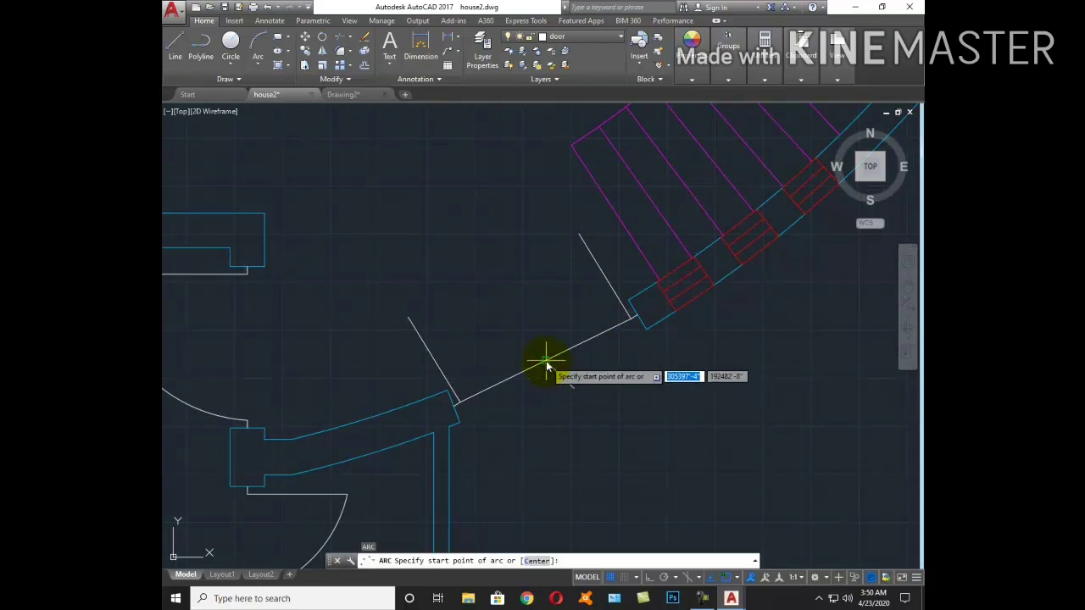
left_click(548, 365)
left_click(581, 231)
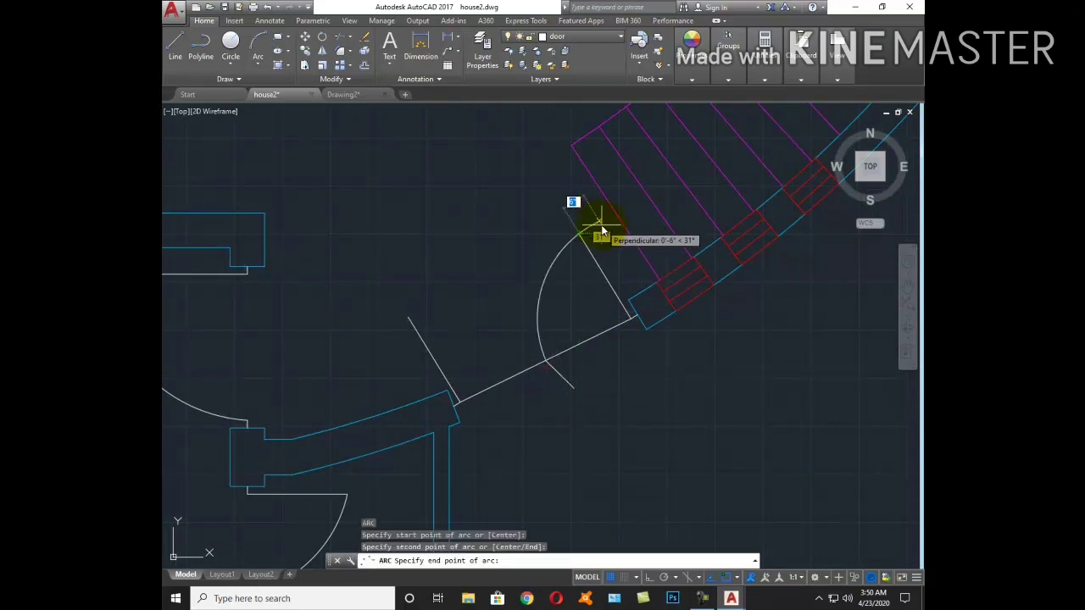
left_click(601, 229)
scroll(601, 229, "up", 3)
scroll(601, 229, "up", 2)
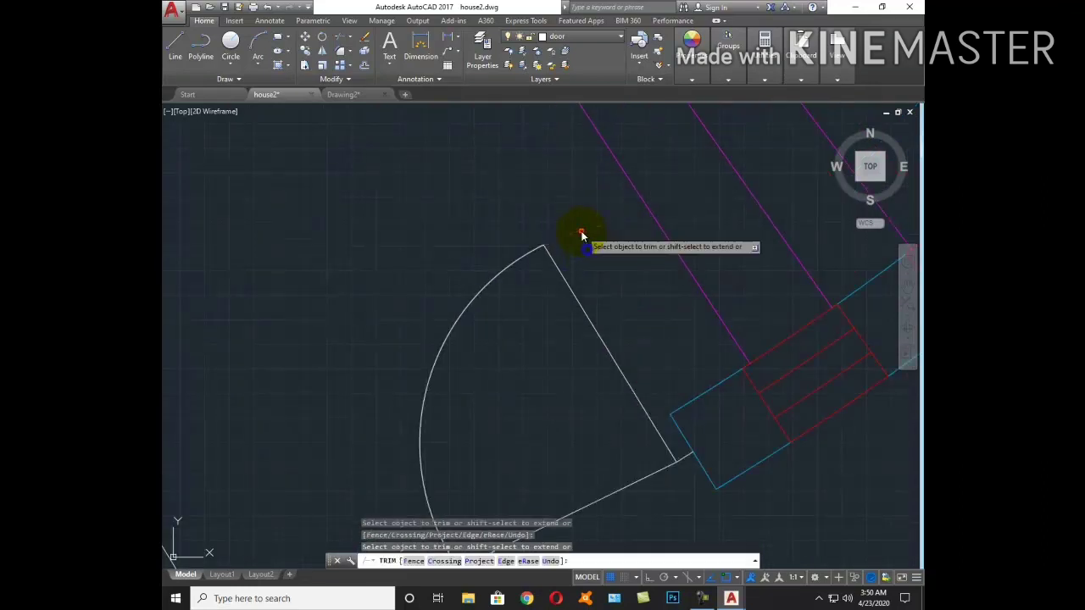
scroll(573, 223, "down", 3)
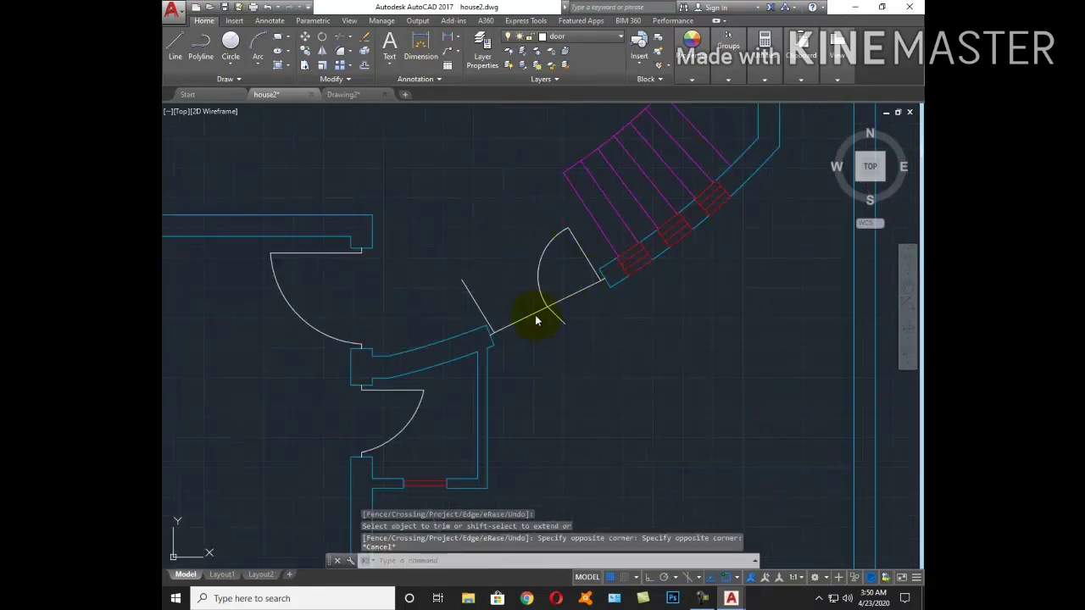
Try mirroring the swing arc with MI, then abandon the mirror
type("aq")
key("Return")
scroll(560, 297, "up", 3)
key("Escape")
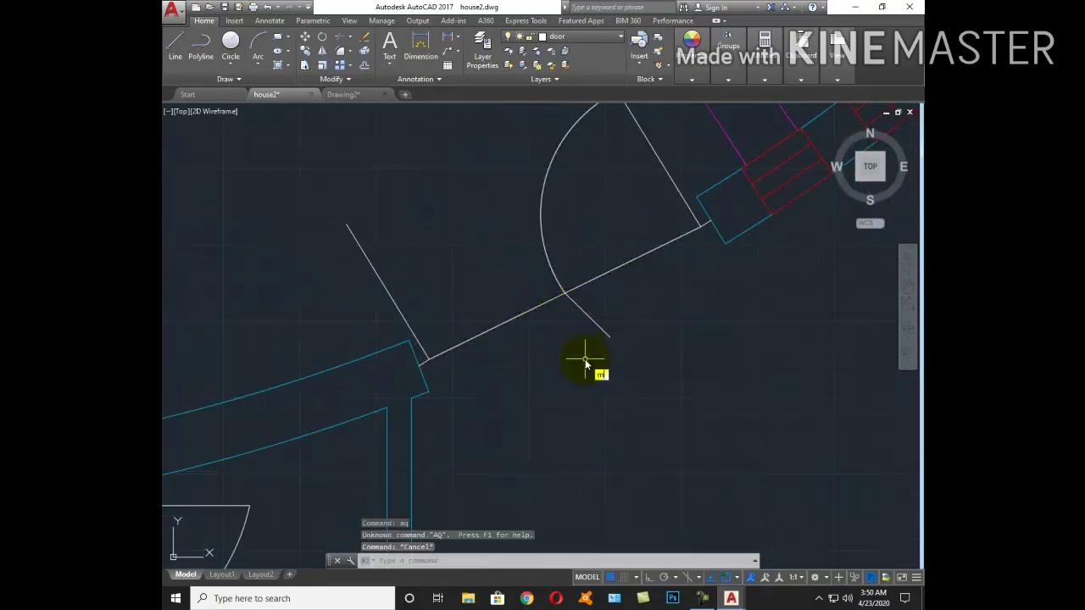
type("i")
key("Return")
left_click(562, 292)
key("Return")
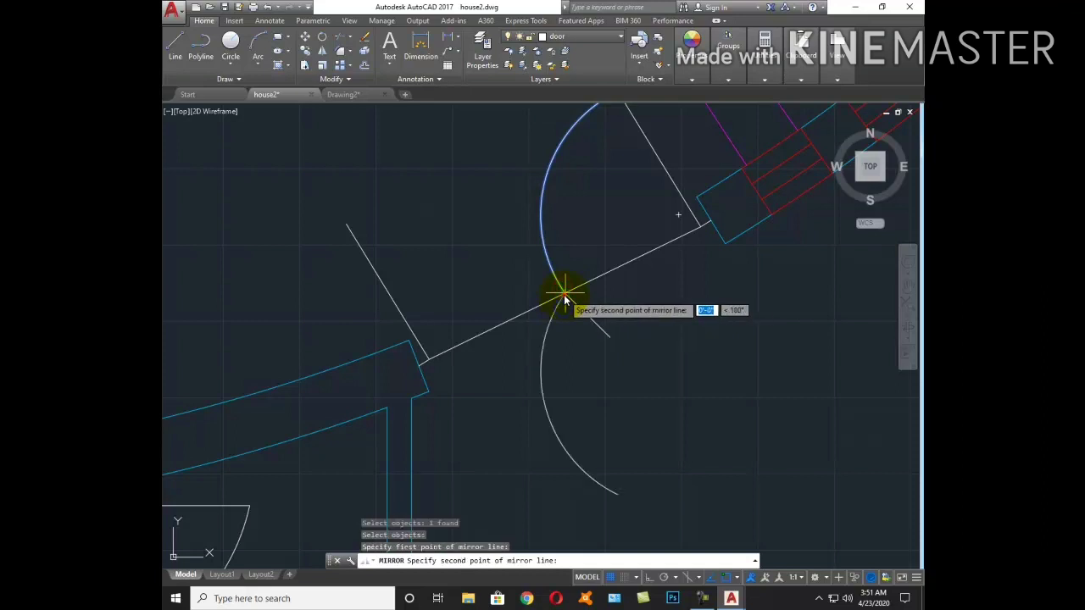
left_click(564, 294)
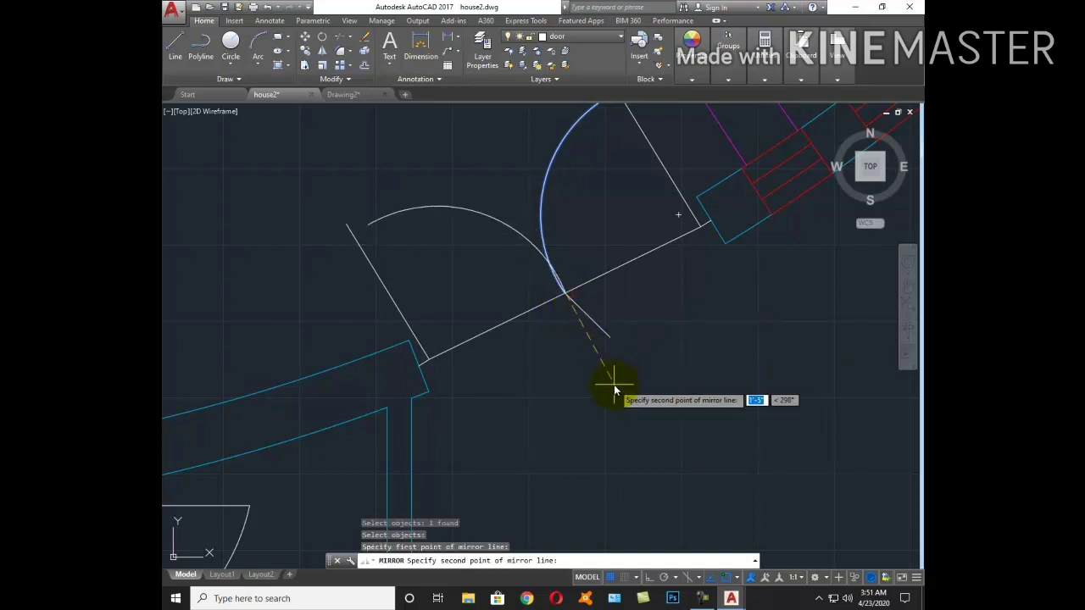
key("Escape")
Draw the second swing arc from the intersection to the other leaf end
middle_click_drag(533, 339, 634, 410)
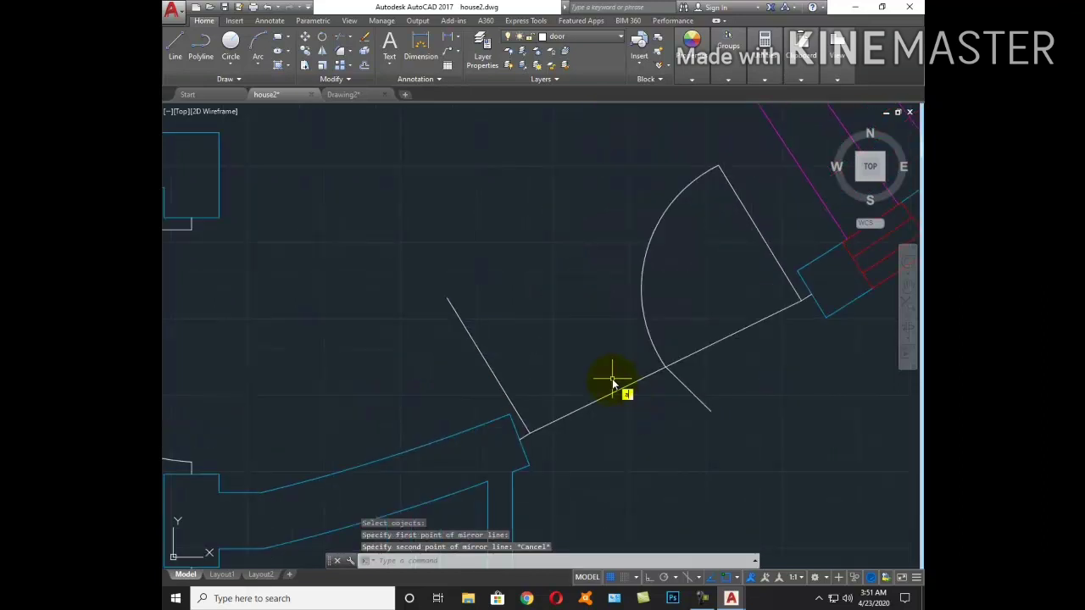
type("a")
key("Return")
left_click(666, 367)
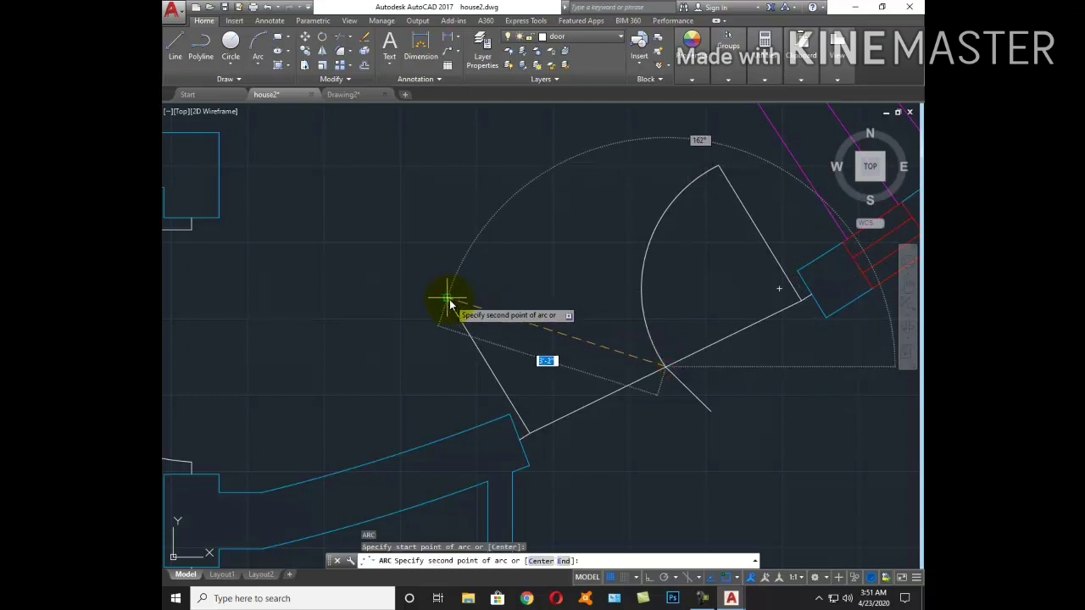
left_click(448, 299)
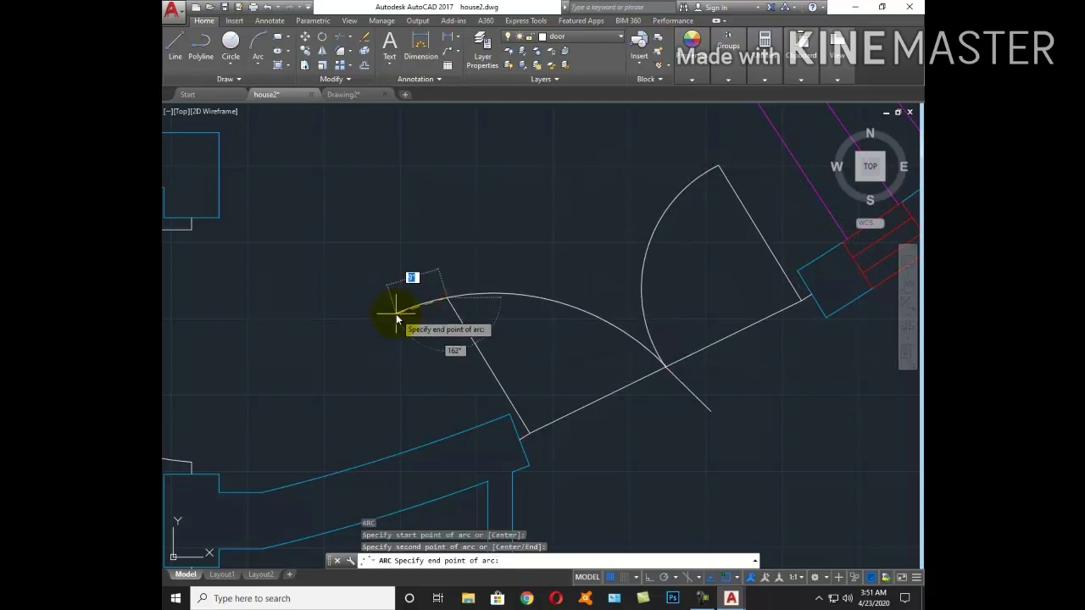
left_click(400, 325)
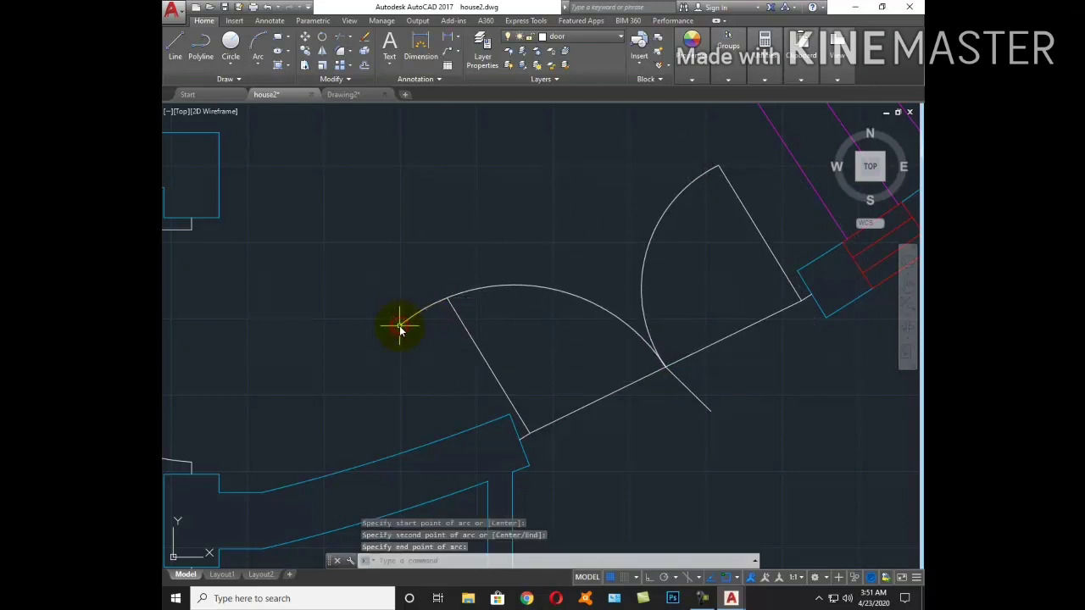
Trim the part of the arc extending beyond the door line
type("tr")
key("Return")
Erase the leftover connecting line across the doorway
key("Return")
left_click(407, 317)
key("Escape")
scroll(651, 398, "down", 3)
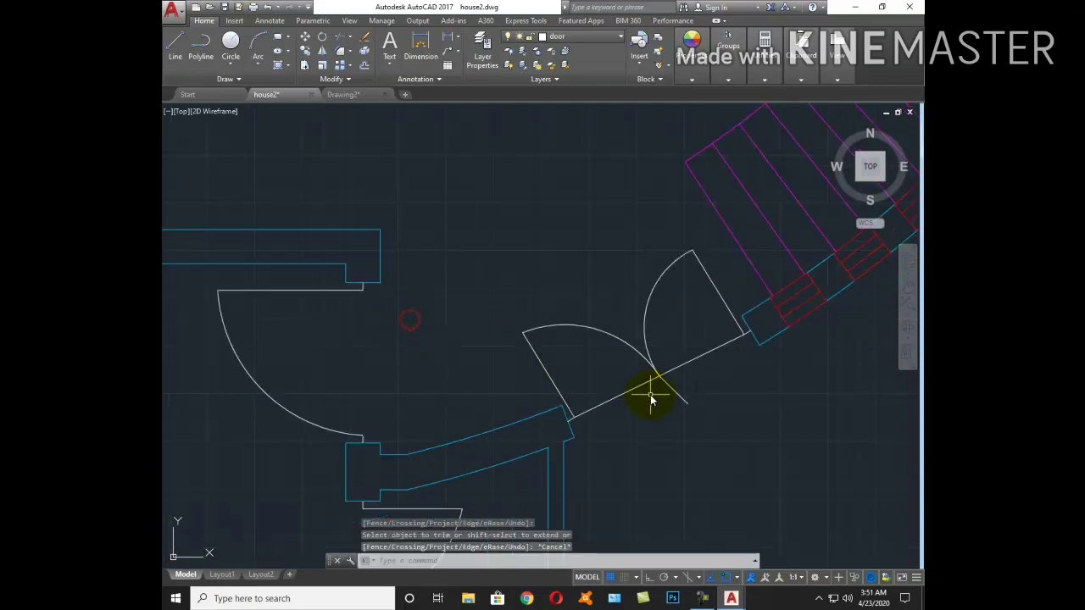
type("e")
key("Return")
left_click(629, 389)
key("Return")
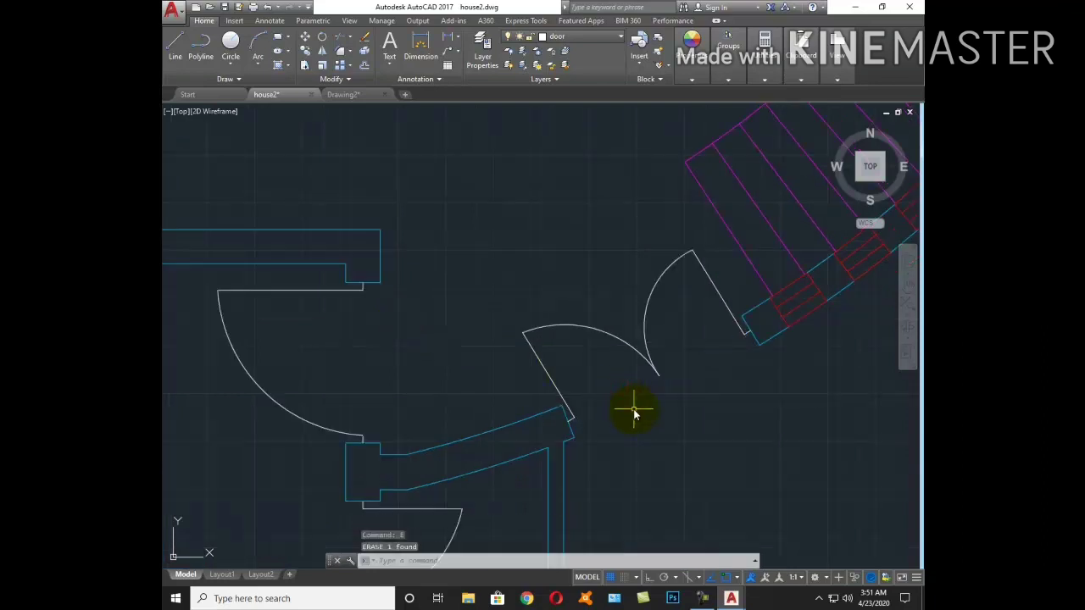
scroll(677, 438, "down", 5)
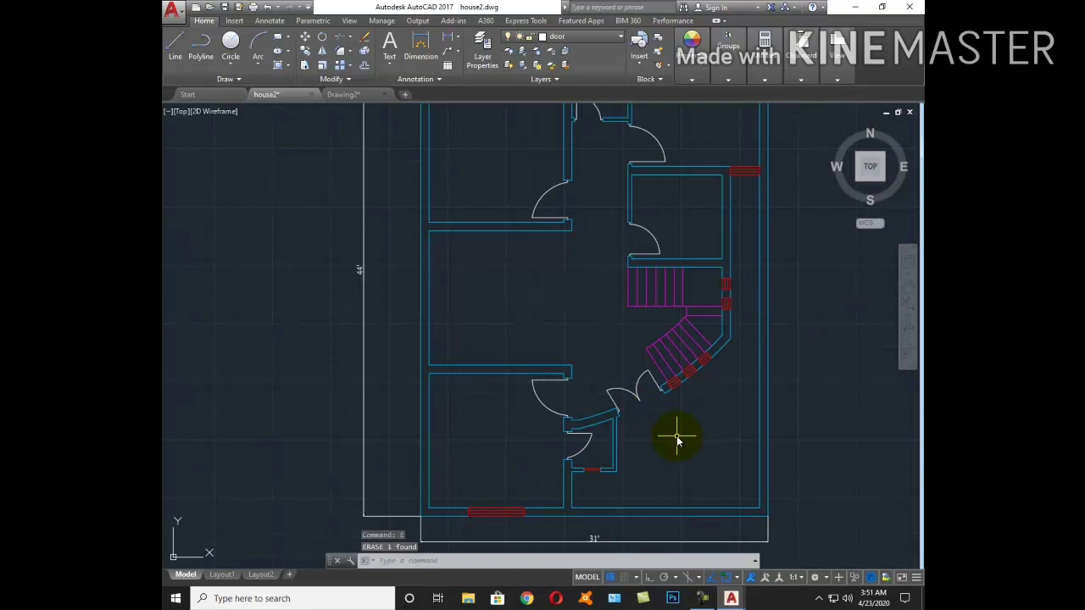
Copy the bed from the furniture below the house into the floor plan
scroll(675, 432, "down", 2)
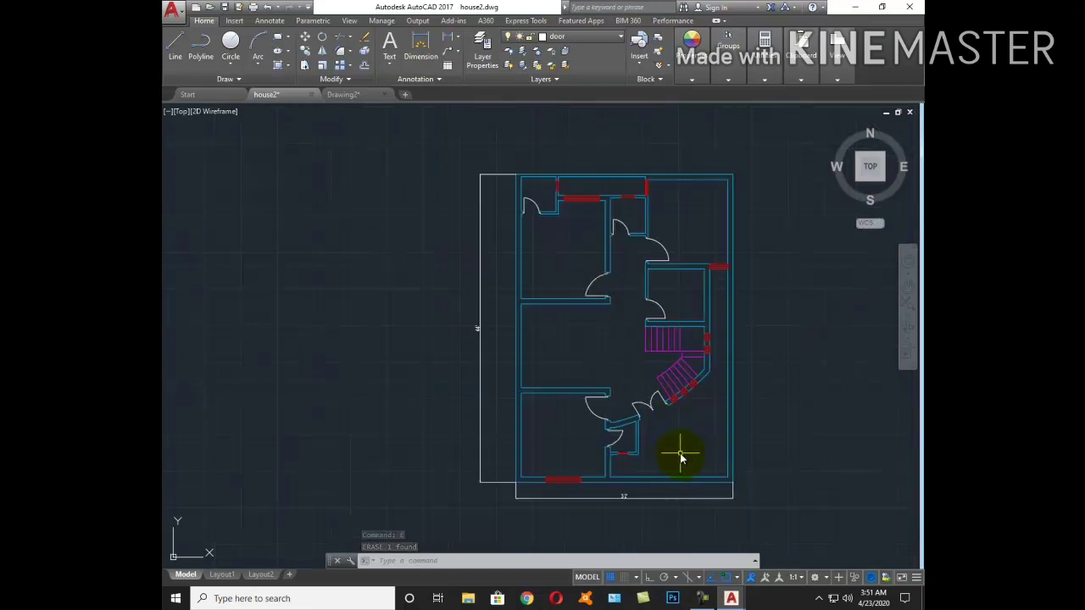
scroll(680, 457, "down", 4)
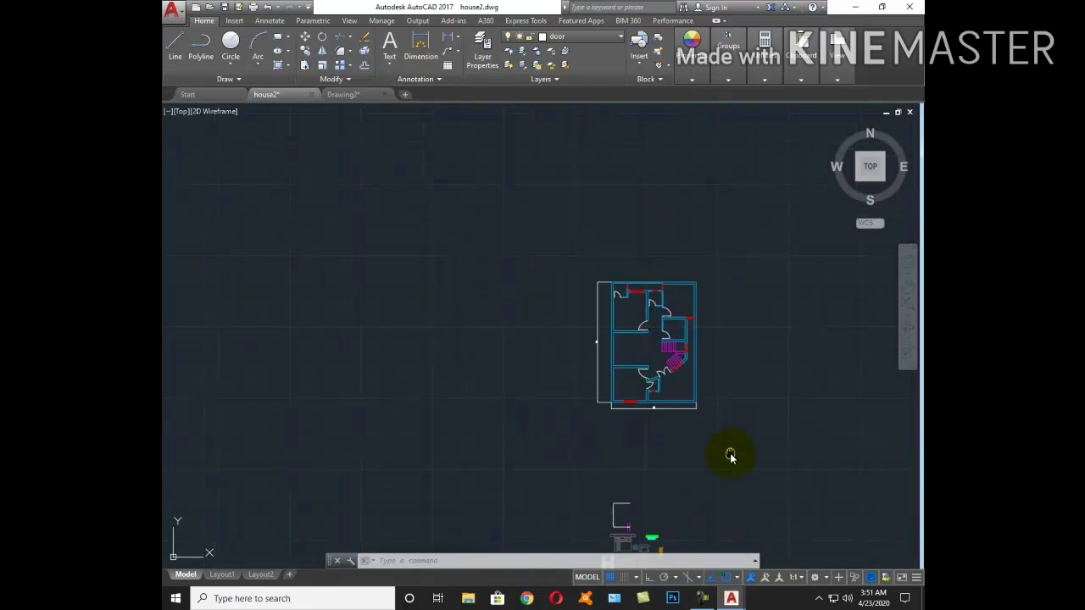
middle_click_drag(730, 458, 719, 415)
scroll(645, 407, "up", 3)
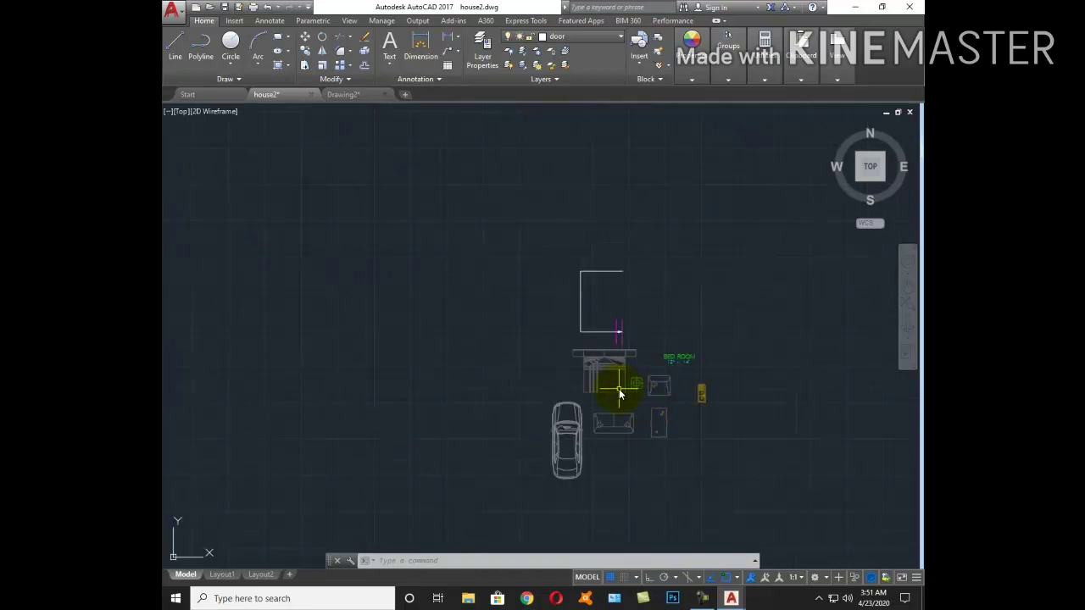
type("co")
key("Return")
scroll(619, 397, "up", 5)
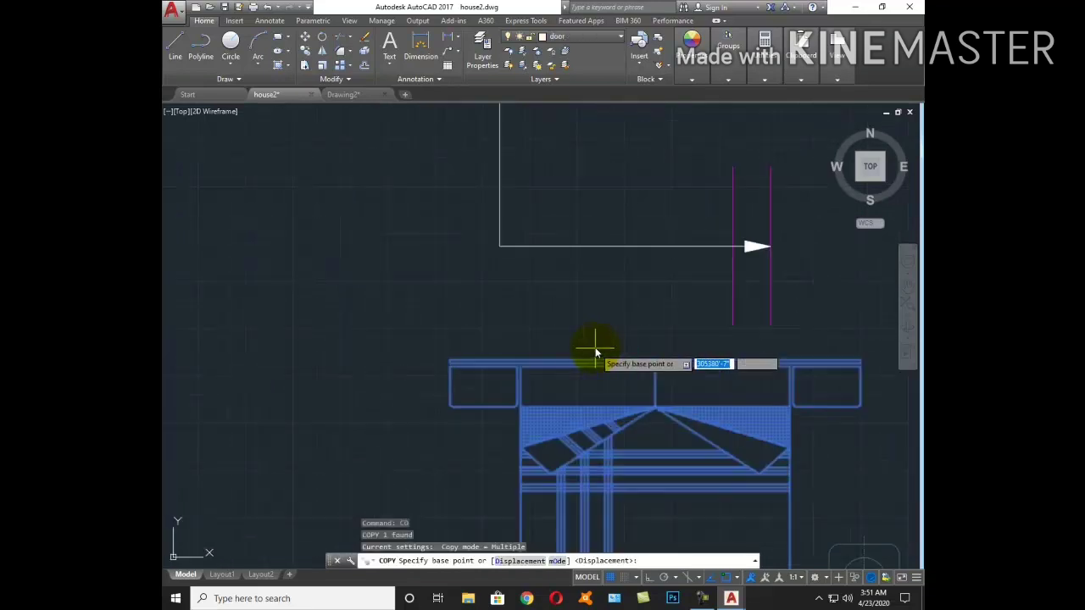
left_click(654, 360)
scroll(654, 358, "down", 5)
scroll(618, 351, "down", 3)
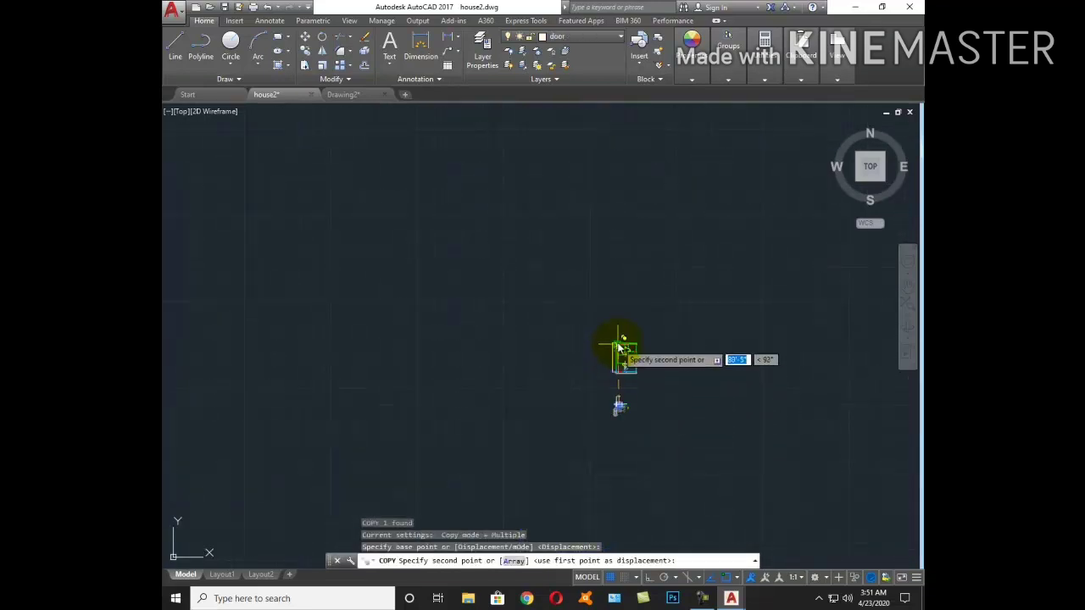
scroll(625, 388, "up", 3)
scroll(612, 358, "up", 4)
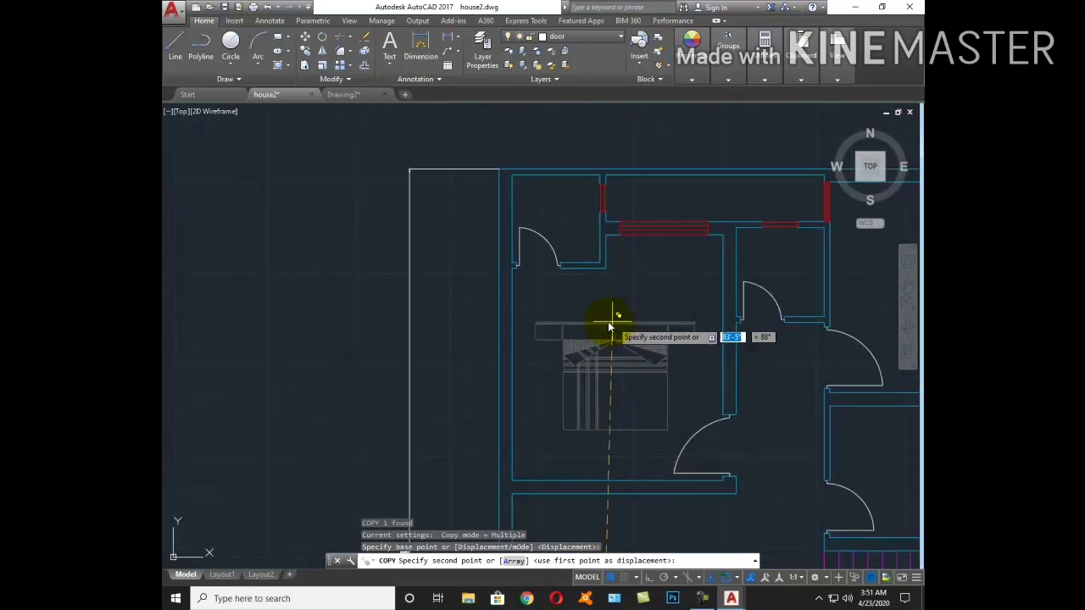
left_click(603, 334)
key("Escape")
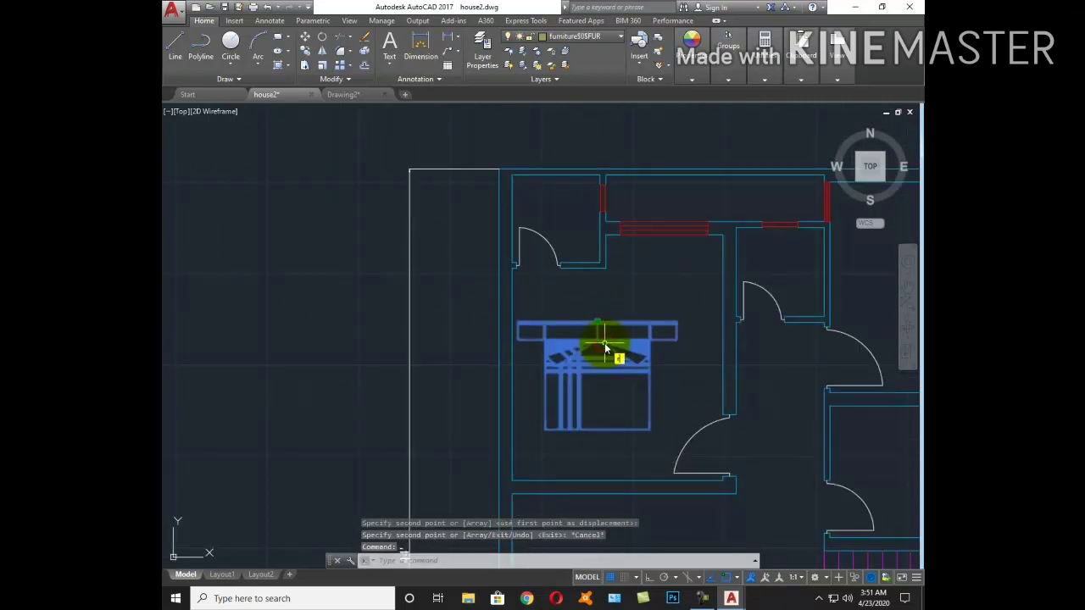
Rotate the bed with RO to a vertical orientation
type("ro")
key("Return")
left_click(602, 380)
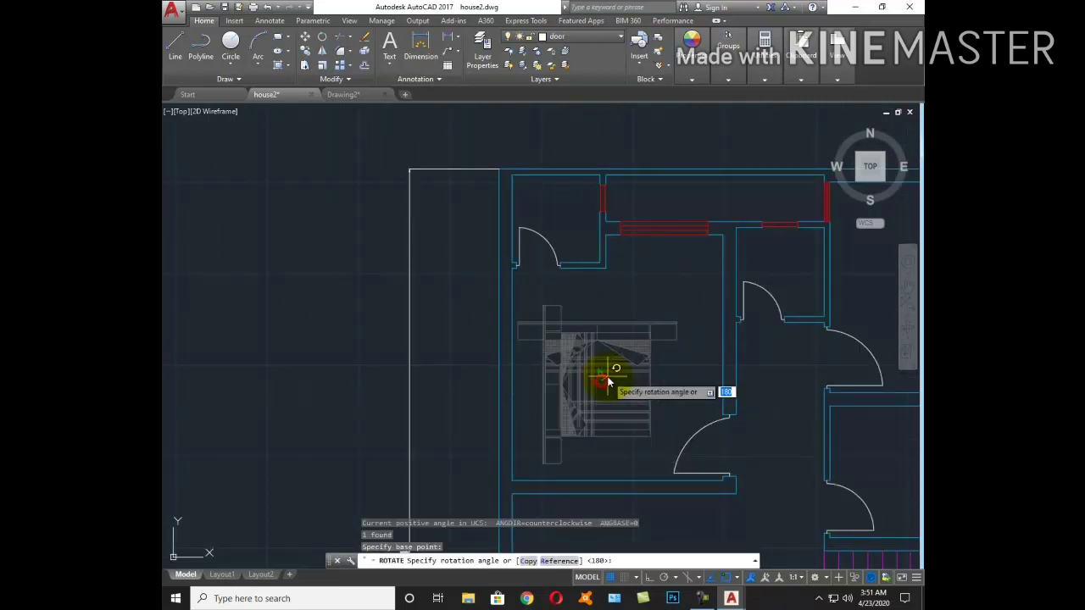
left_click(611, 313)
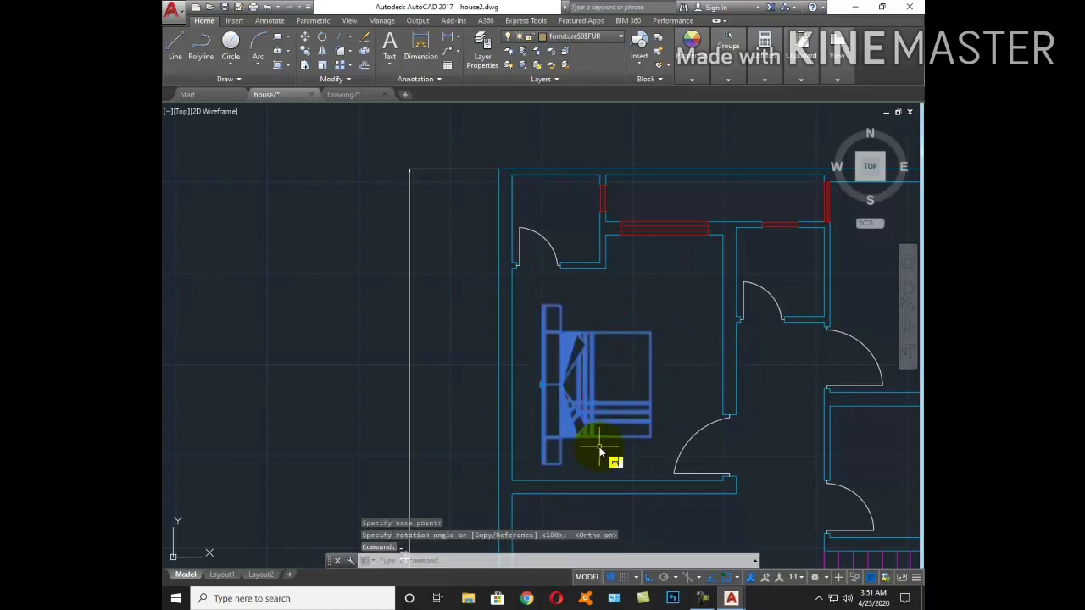
Move the bed against the left wall of the upper-left bedroom
key("Return")
scroll(537, 472, "up", 3)
scroll(545, 443, "up", 2)
left_click(545, 444)
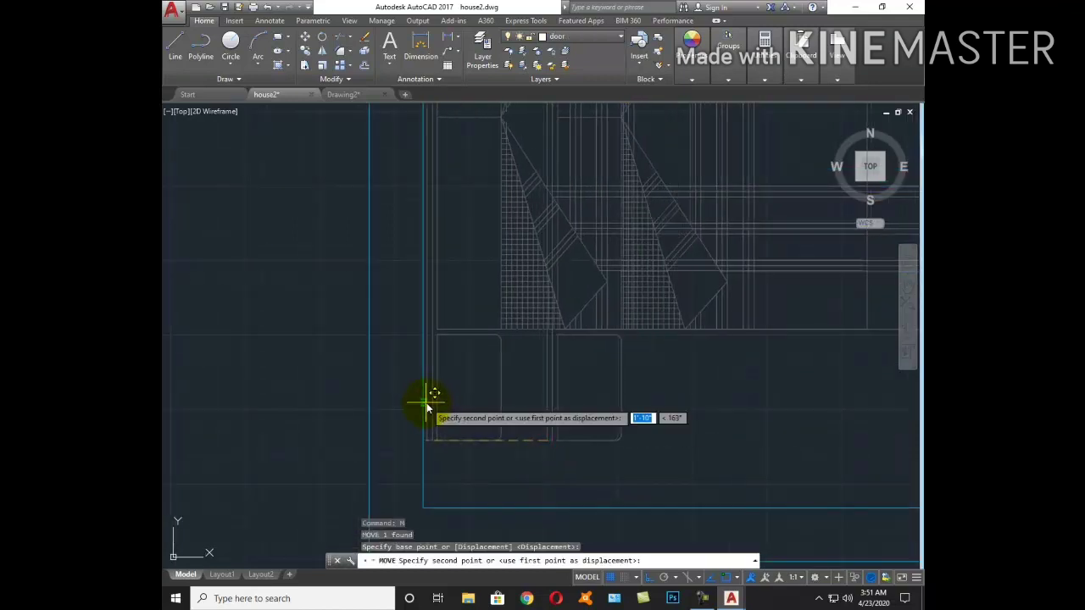
scroll(428, 409, "down", 2)
scroll(484, 465, "down", 3)
left_click(574, 399)
scroll(612, 413, "down", 2)
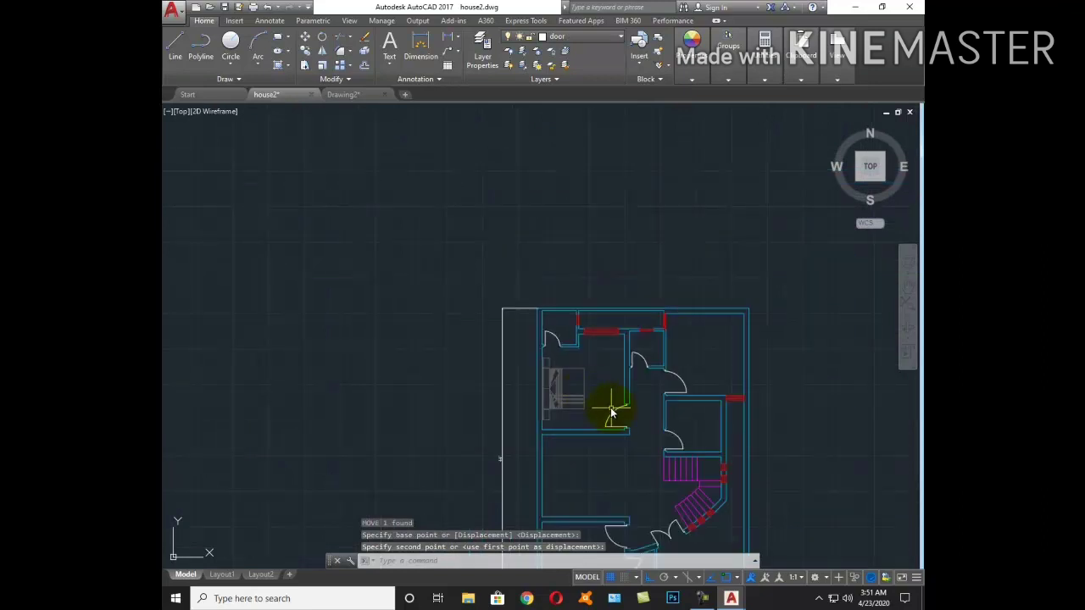
scroll(612, 412, "up", 2)
Copy a sofa from the spare furniture below the house into the house
key("Return")
scroll(611, 413, "down", 4)
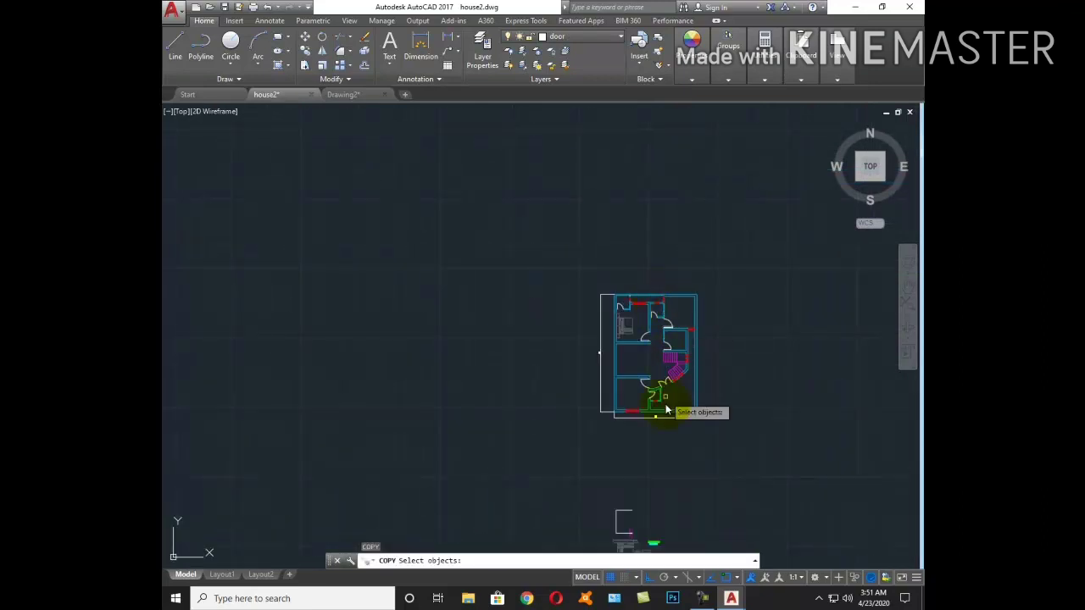
middle_click_drag(666, 412, 644, 331)
scroll(628, 401, "up", 4)
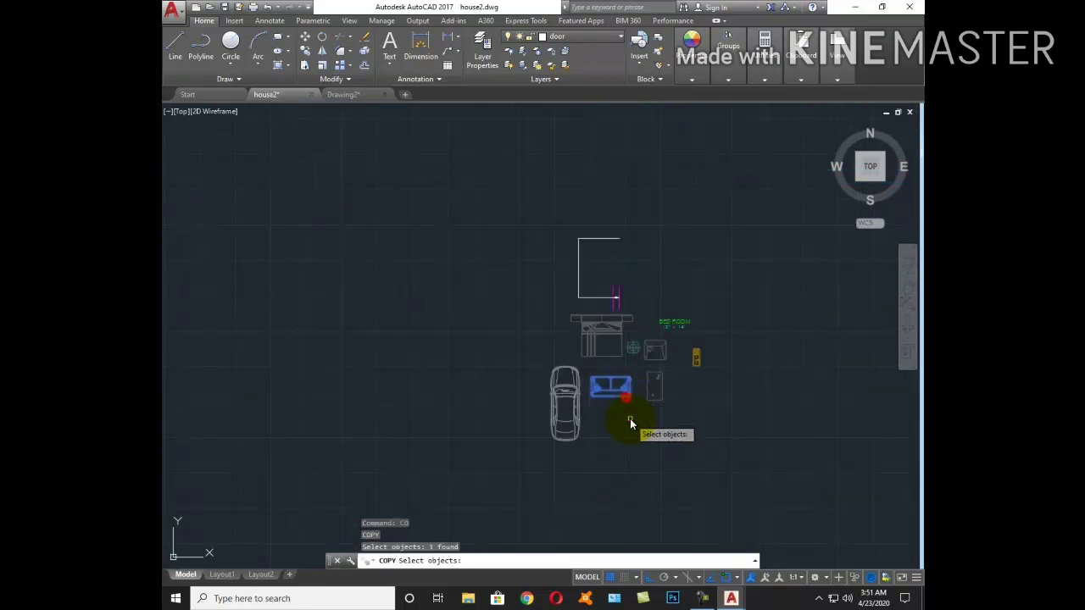
key("Return")
left_click(629, 419)
scroll(630, 419, "down", 3)
key("F8")
scroll(627, 313, "up", 5)
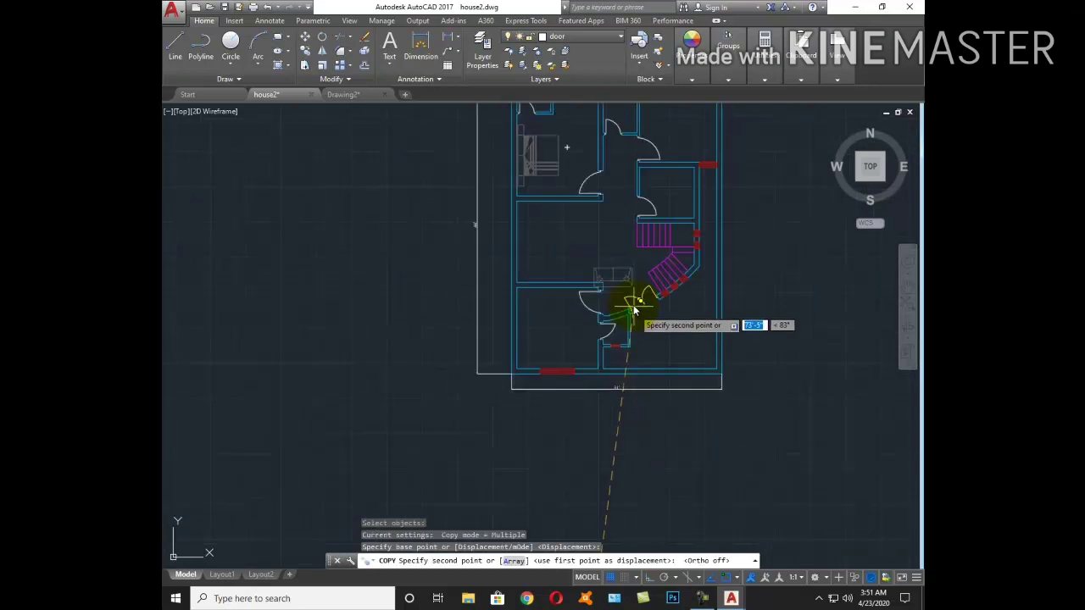
scroll(576, 254, "up", 4)
scroll(618, 356, "up", 2)
left_click(665, 430)
key("Escape")
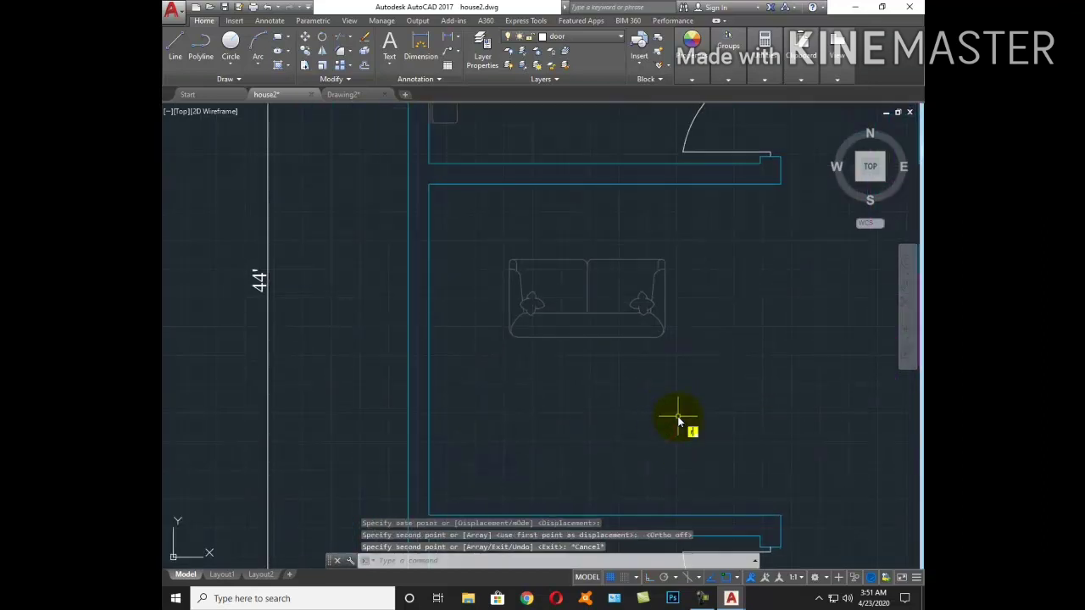
Rotate the copied sofa 180 degrees with RO
type("ro")
key("Return")
left_click(666, 393)
left_click(571, 296)
key("Return")
left_click(632, 360)
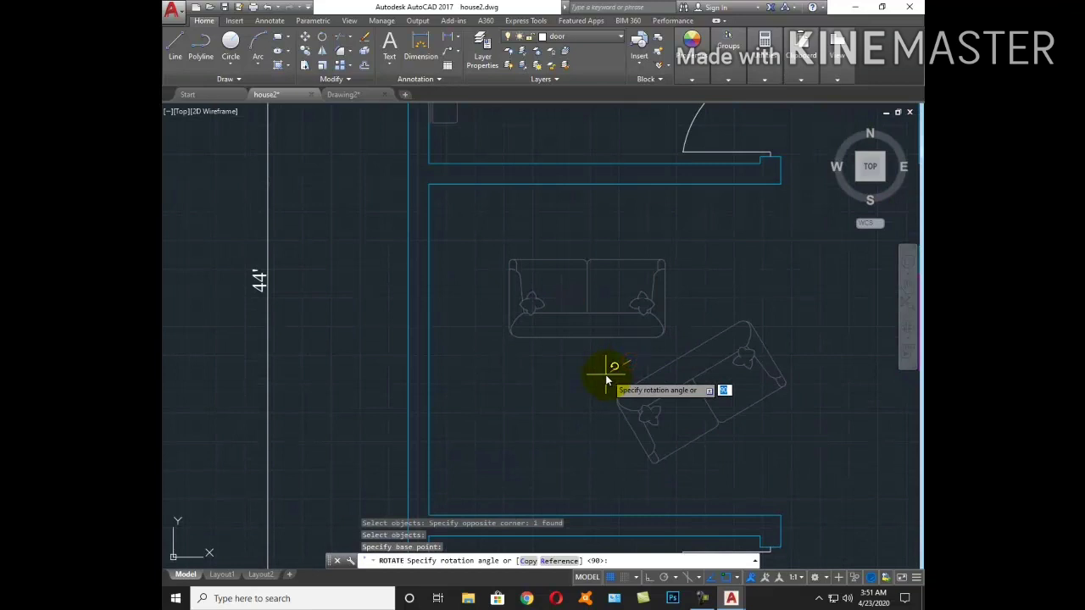
key("F8")
left_click(584, 381)
key("Escape")
Start moving the flipped sofa, then cancel the move
left_click(568, 377)
left_click(672, 450)
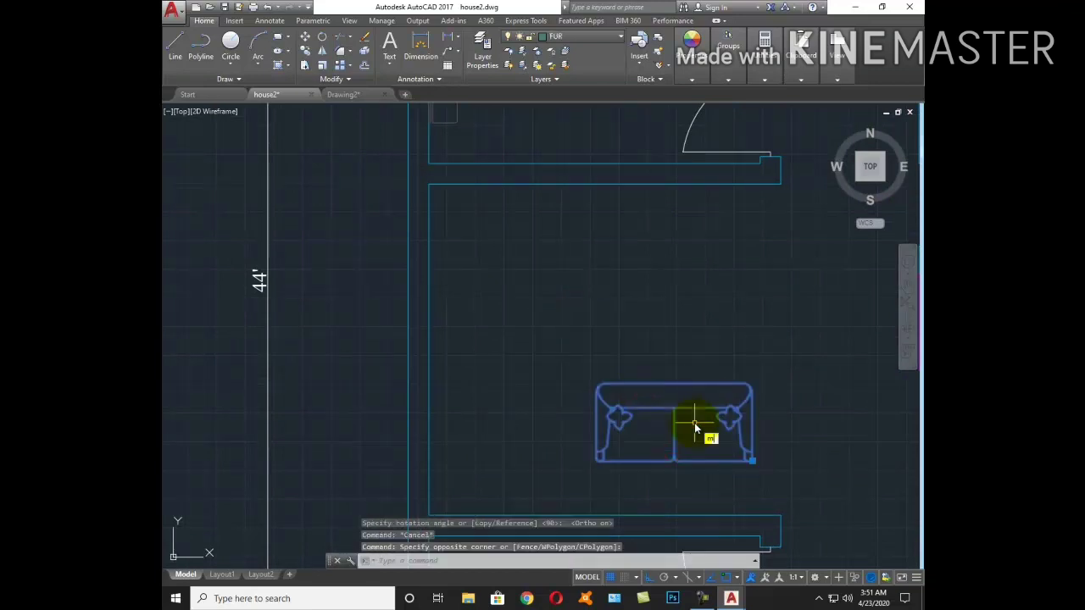
key("Return")
left_click(688, 462)
key("F8")
scroll(670, 471, "down", 5)
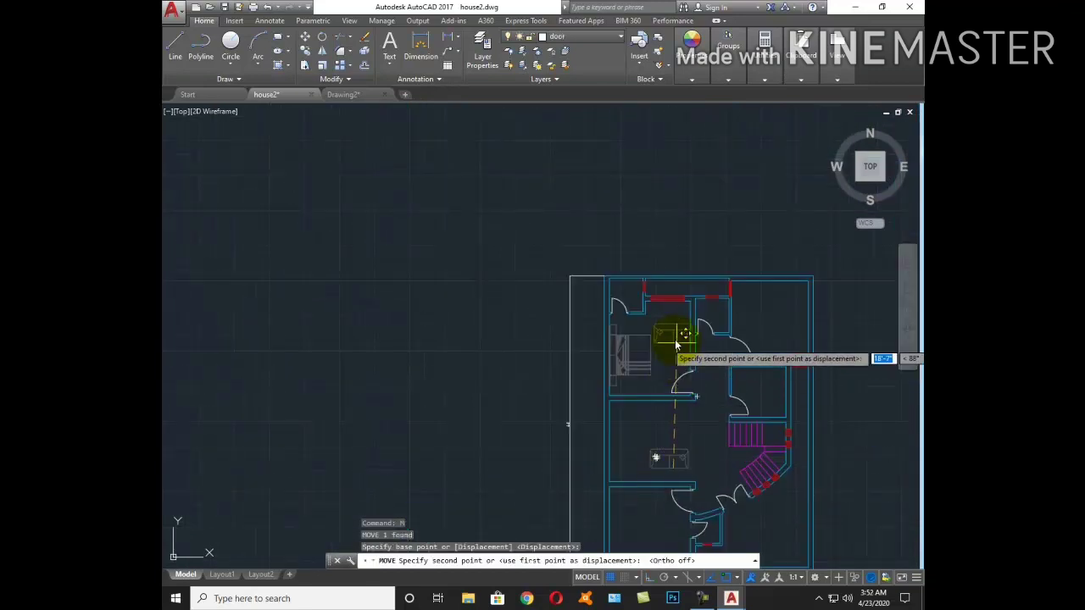
scroll(676, 344, "up", 5)
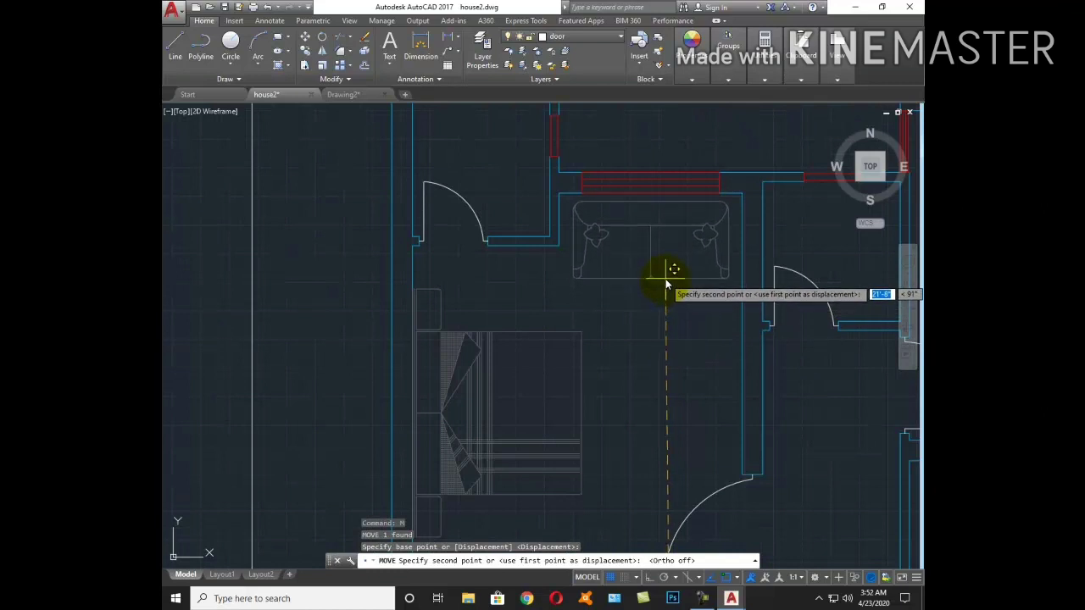
key("Escape")
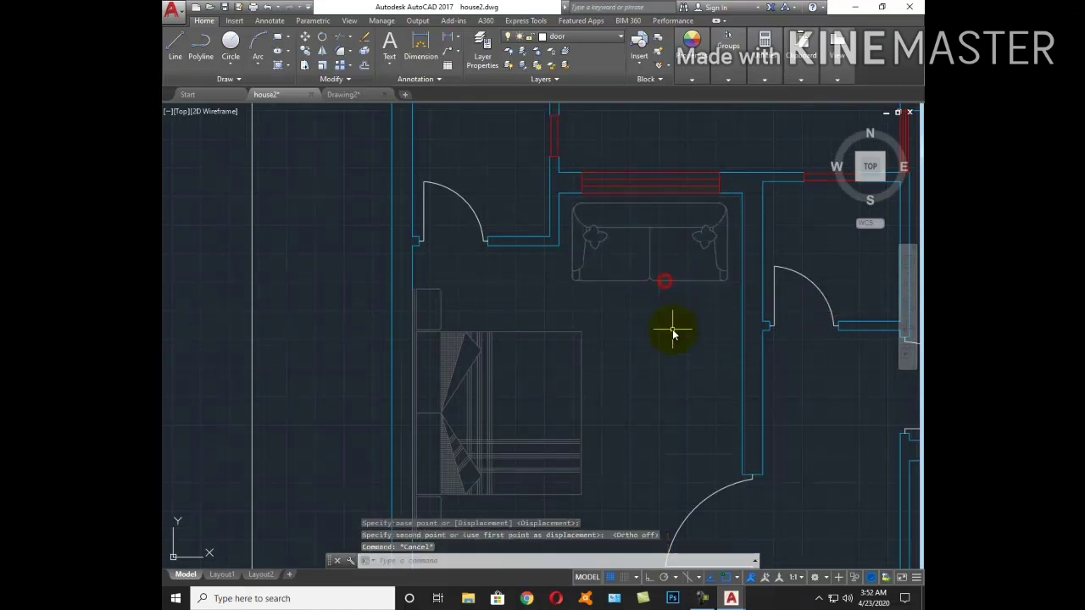
Copy another sofa from the spare furniture into the house
scroll(678, 398, "down", 6)
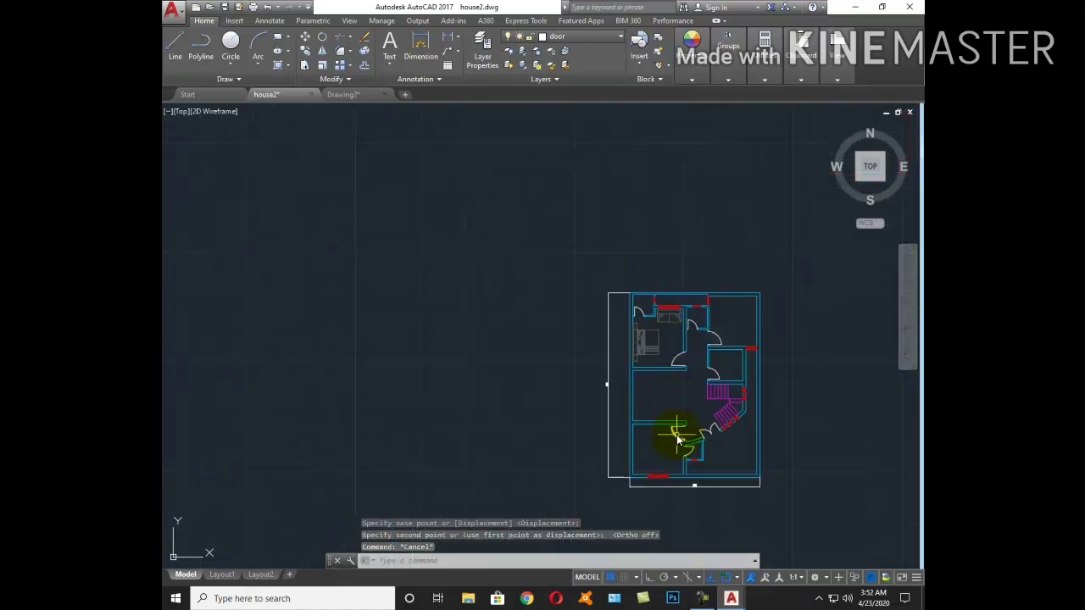
middle_click_drag(678, 439, 659, 318)
type("co")
key("Return")
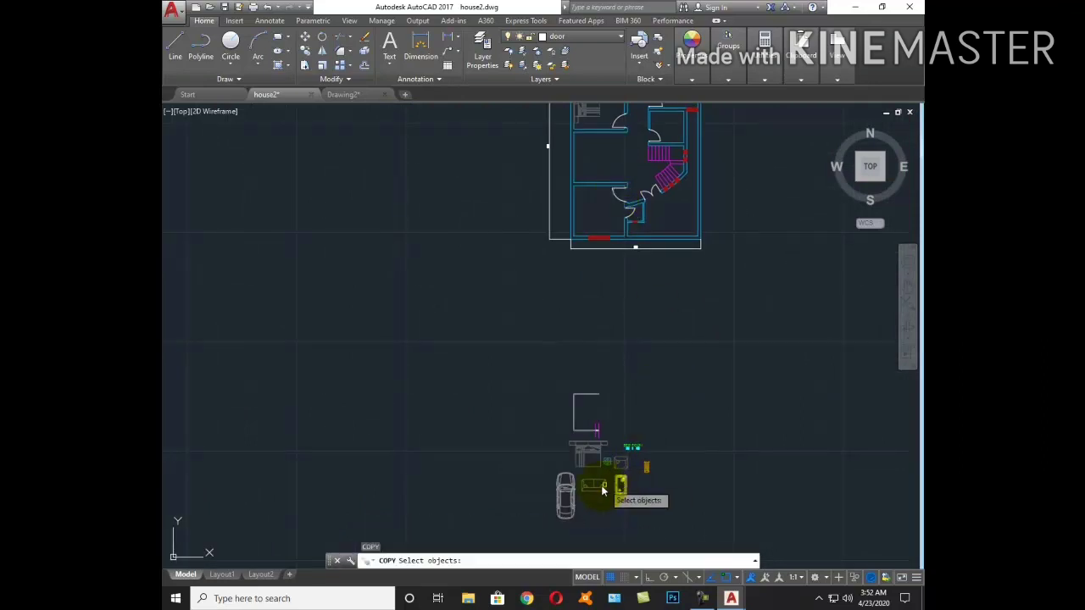
scroll(597, 485, "up", 3)
left_click(596, 471)
key("Return")
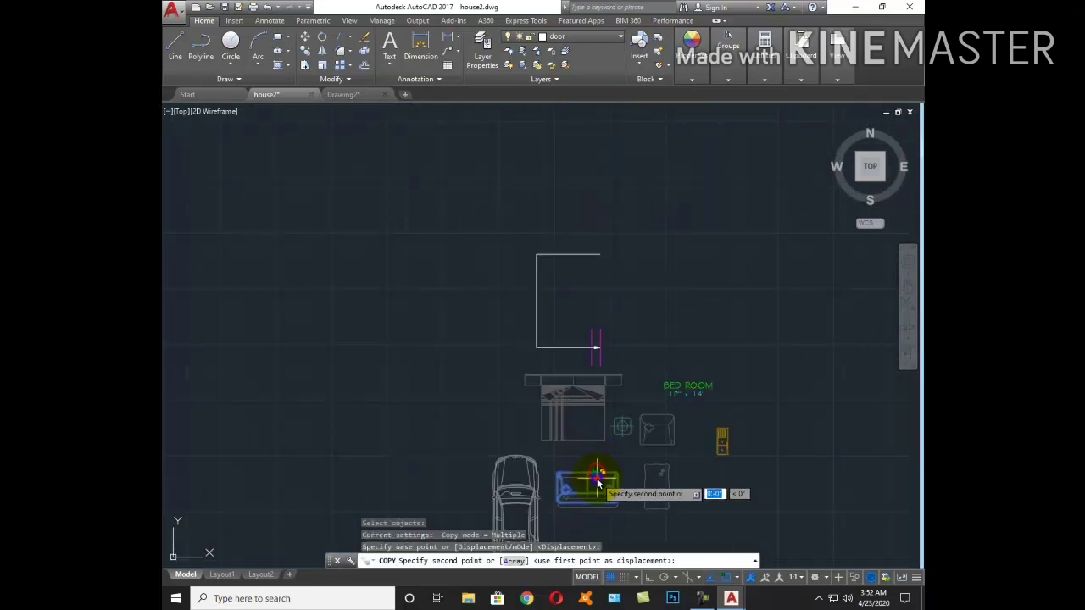
left_click(594, 475)
scroll(593, 271, "up", 3)
scroll(594, 271, "up", 5)
left_click(599, 322)
key("Escape")
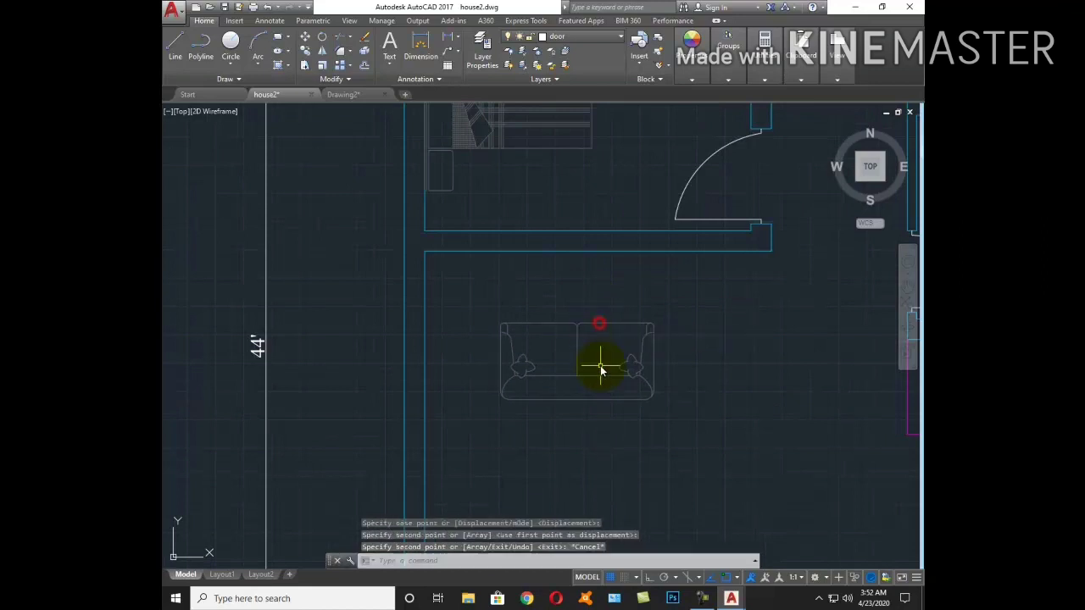
Rotate the new sofa to a vertical orientation
type("ro")
key("Return")
left_click_drag(605, 408, 569, 371)
key("Return")
left_click(601, 418)
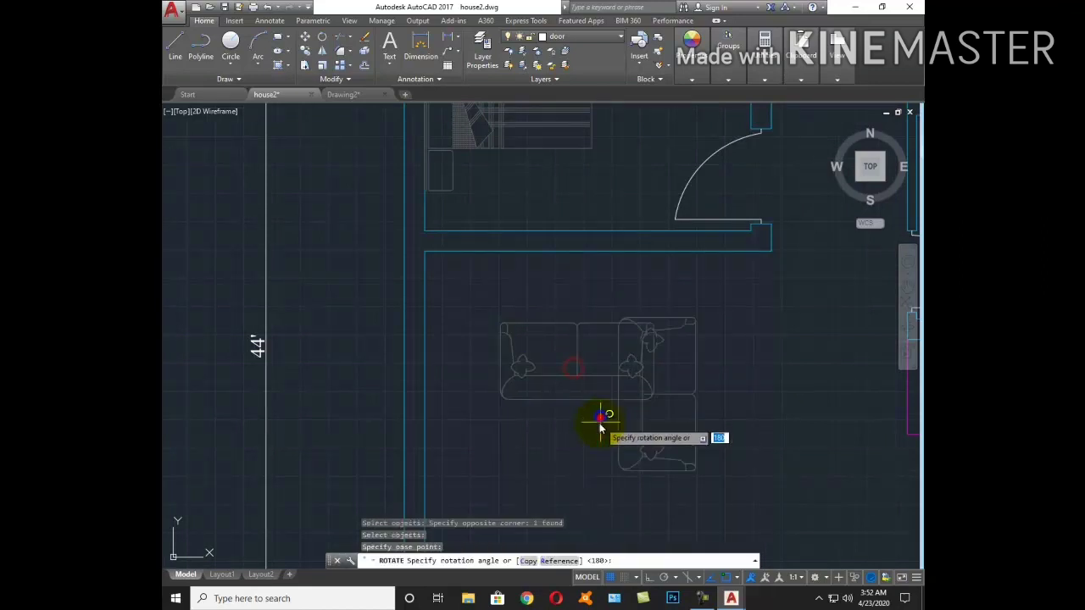
left_click(600, 455)
Move the vertical sofa against the middle-left room's left wall
middle_click_drag(738, 501, 701, 319)
left_click(710, 339)
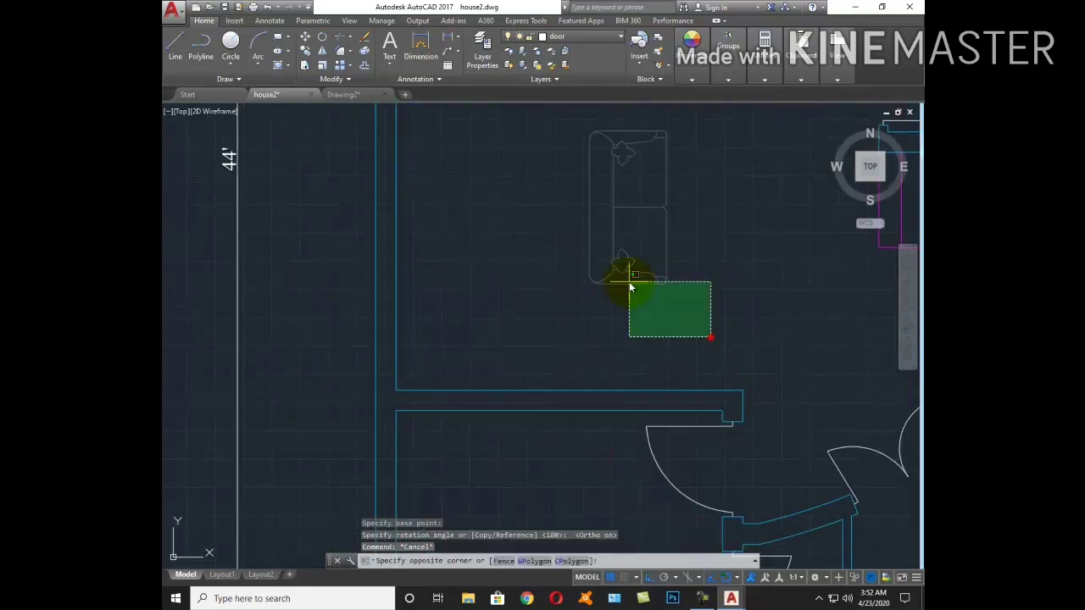
left_click(567, 235)
type("m")
key("Return")
scroll(585, 271, "down", 2)
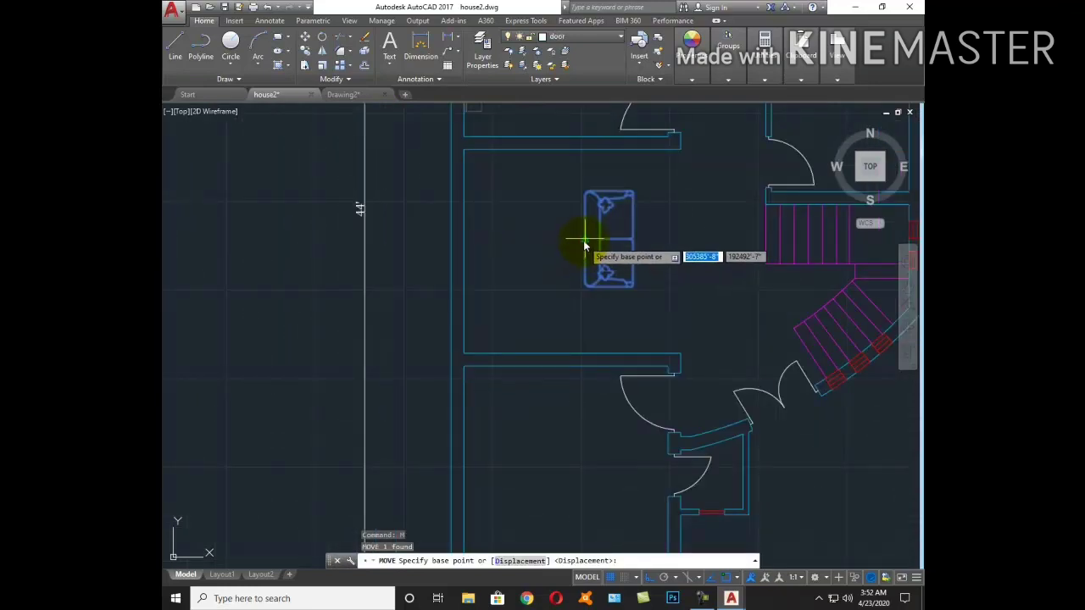
left_click(583, 244)
key("F8")
scroll(472, 267, "up", 2)
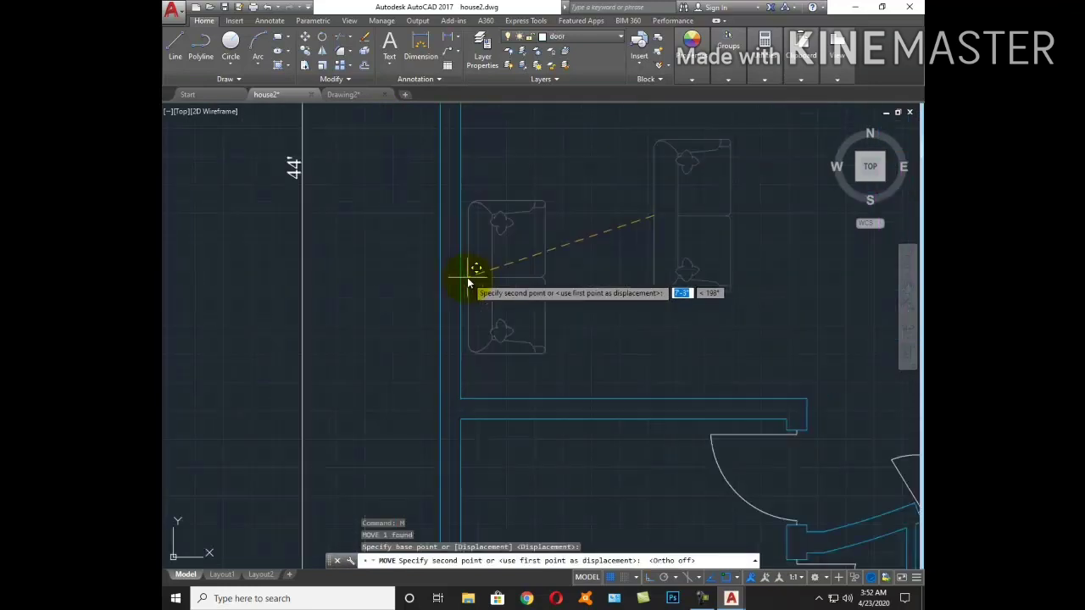
left_click(459, 212)
scroll(583, 271, "down", 3)
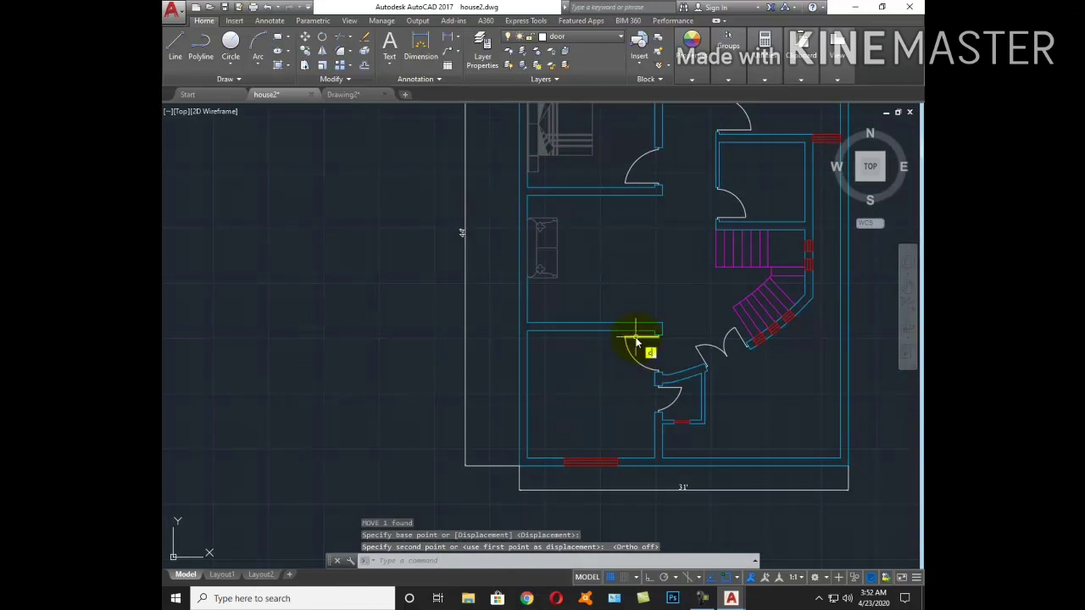
left_click(637, 341)
Copy the sofa to make a second one further right in the room
type("co")
key("Return")
left_click(558, 252)
key("Return")
left_click(569, 254)
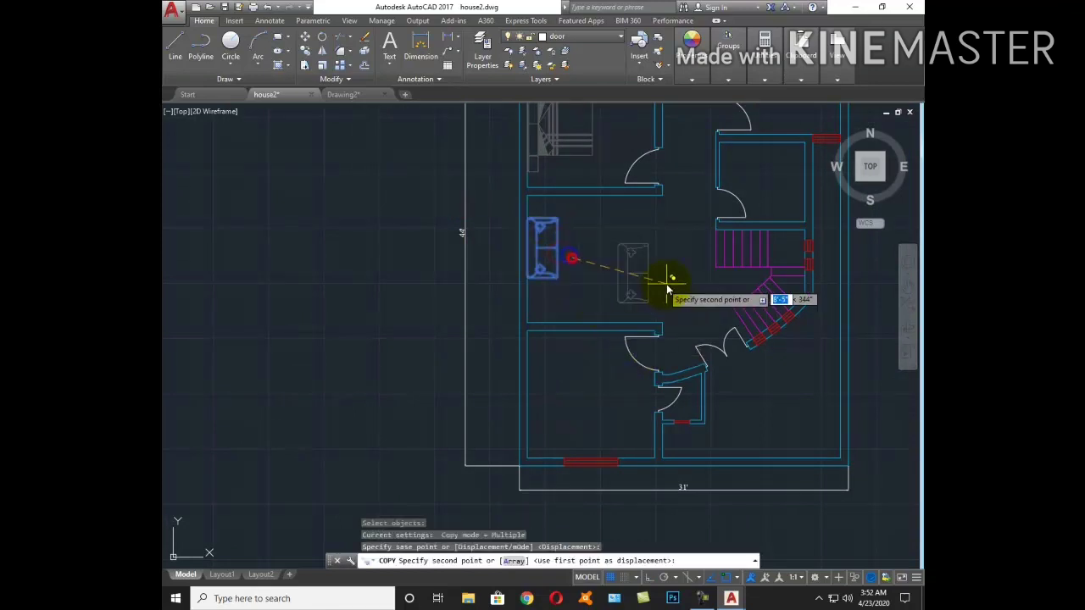
left_click(663, 271)
key("Escape")
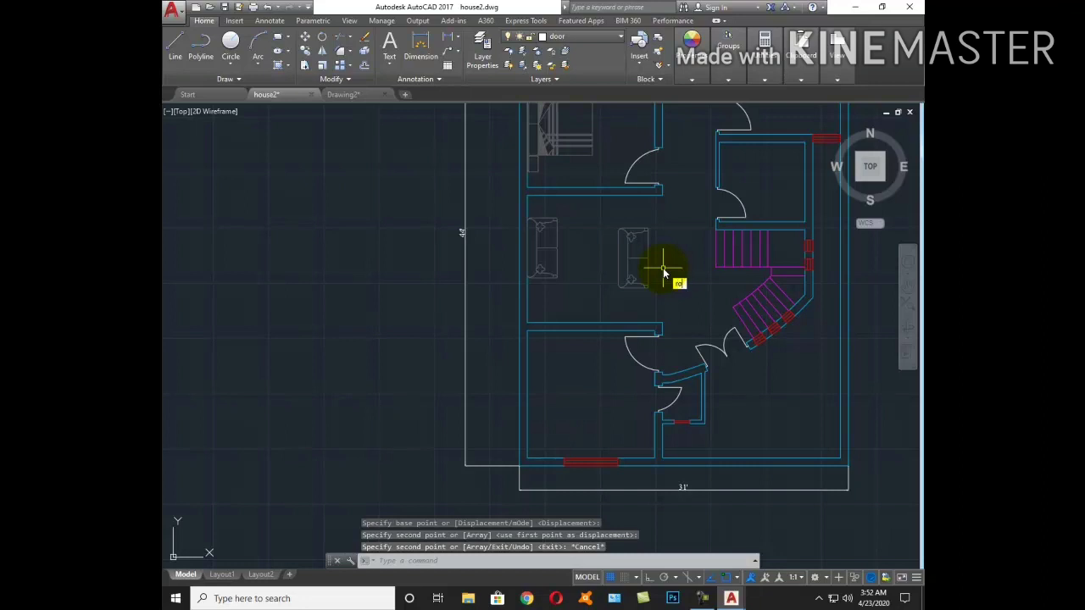
Rotate the second sofa to a horizontal orientation
type("ro")
key("Return")
left_click_drag(678, 297, 617, 227)
key("Return")
scroll(663, 271, "up", 4)
left_click(640, 280)
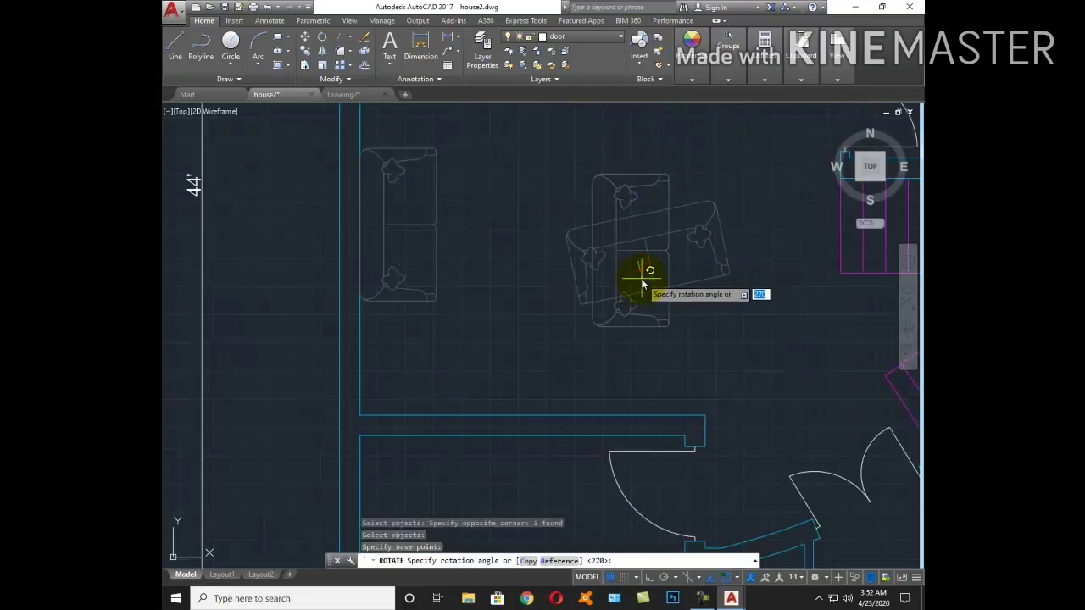
left_click(663, 361)
Move the horizontal sofa against the room's upper wall
left_click(633, 254)
type("m")
key("Return")
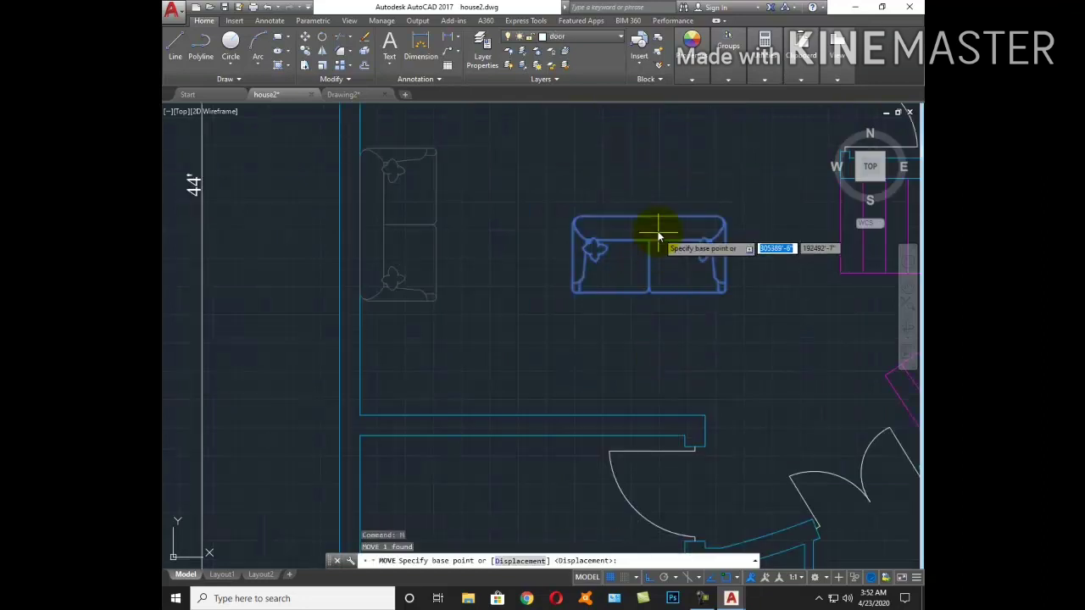
left_click(649, 217)
key("F8")
middle_click_drag(555, 189, 639, 316)
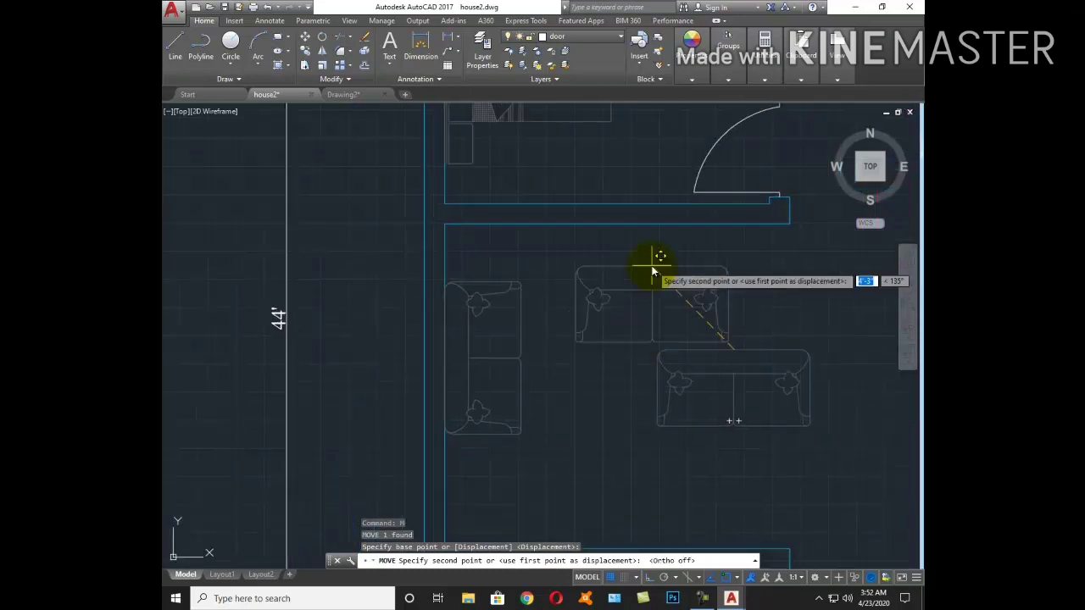
left_click(620, 219)
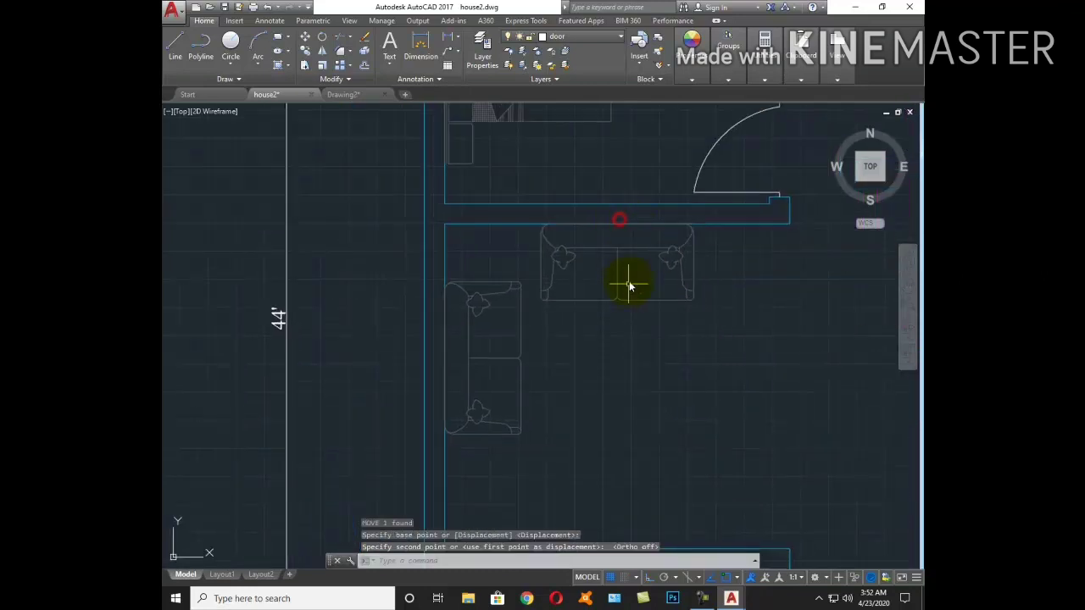
scroll(629, 287, "down", 2)
Move the left-wall sofa about 11 inches straight down with Ortho on
left_click(593, 346)
left_click(553, 329)
type("m")
key("Return")
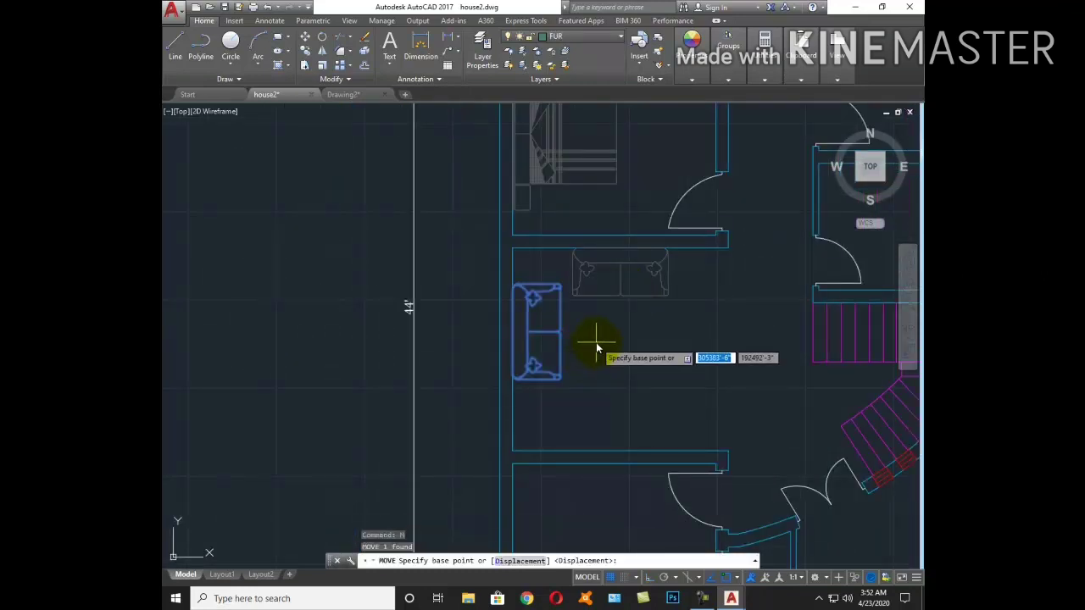
left_click(597, 348)
key("F8")
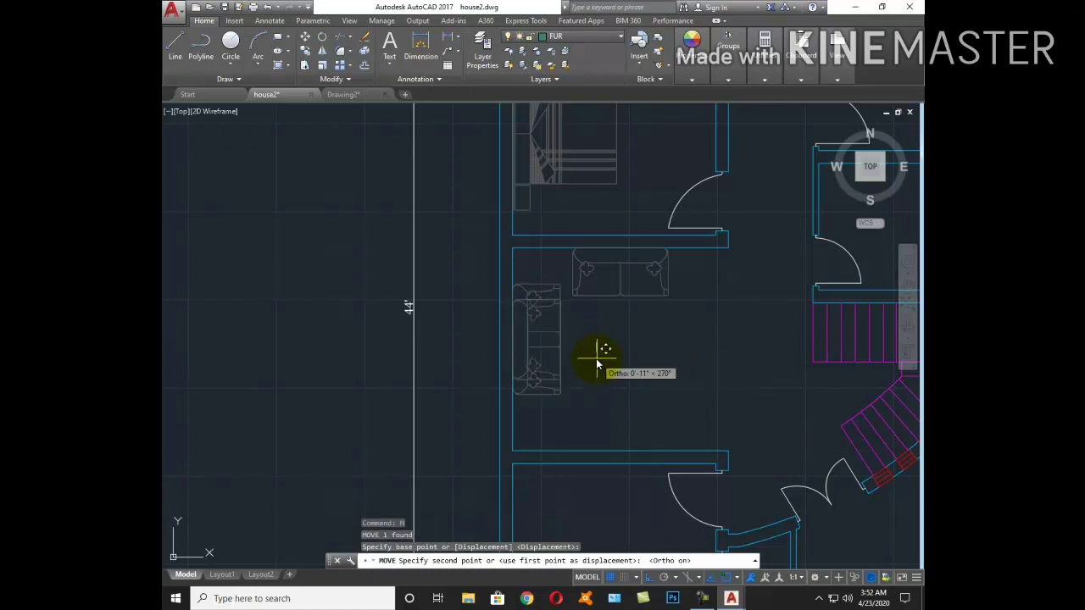
left_click(596, 360)
scroll(625, 280, "down", 5)
Copy the small round side table to the left end of the top sofa
scroll(588, 376, "up", 3)
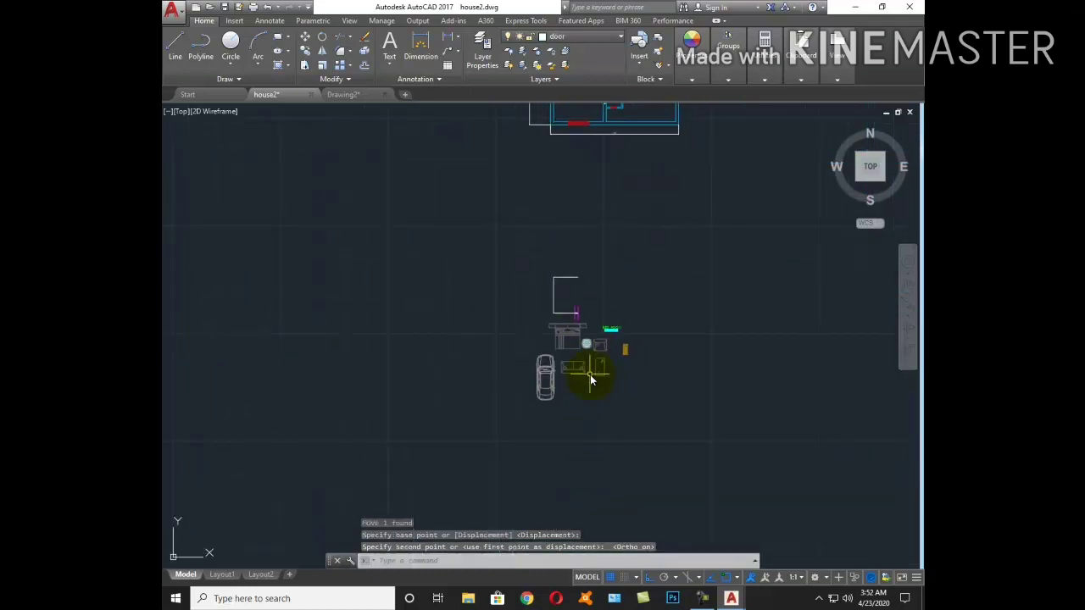
scroll(581, 341, "up", 3)
left_click(579, 337)
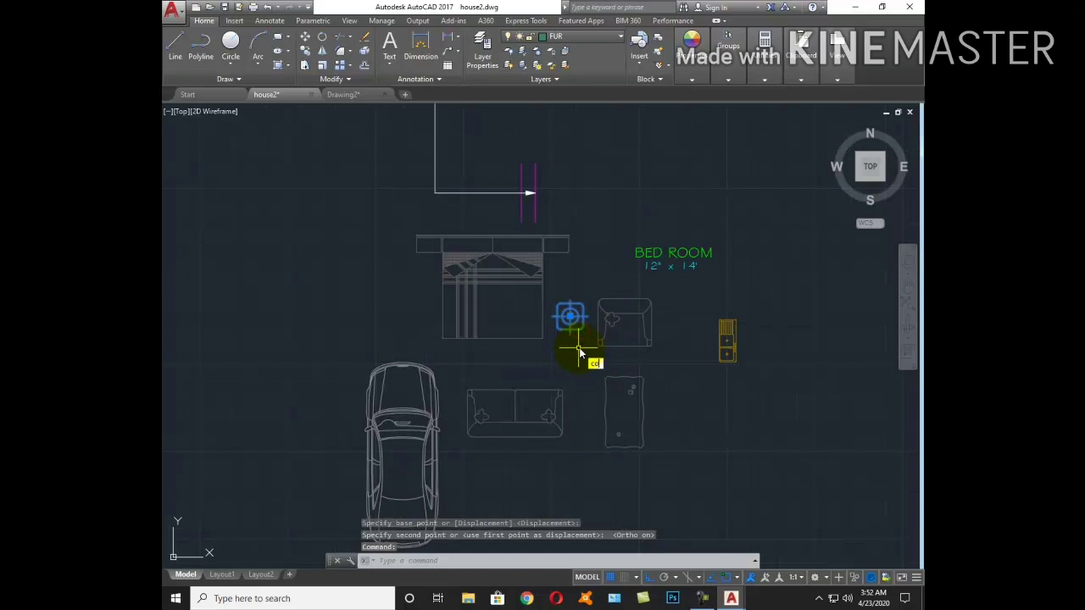
key("Return")
scroll(579, 353, "up", 5)
left_click(572, 251)
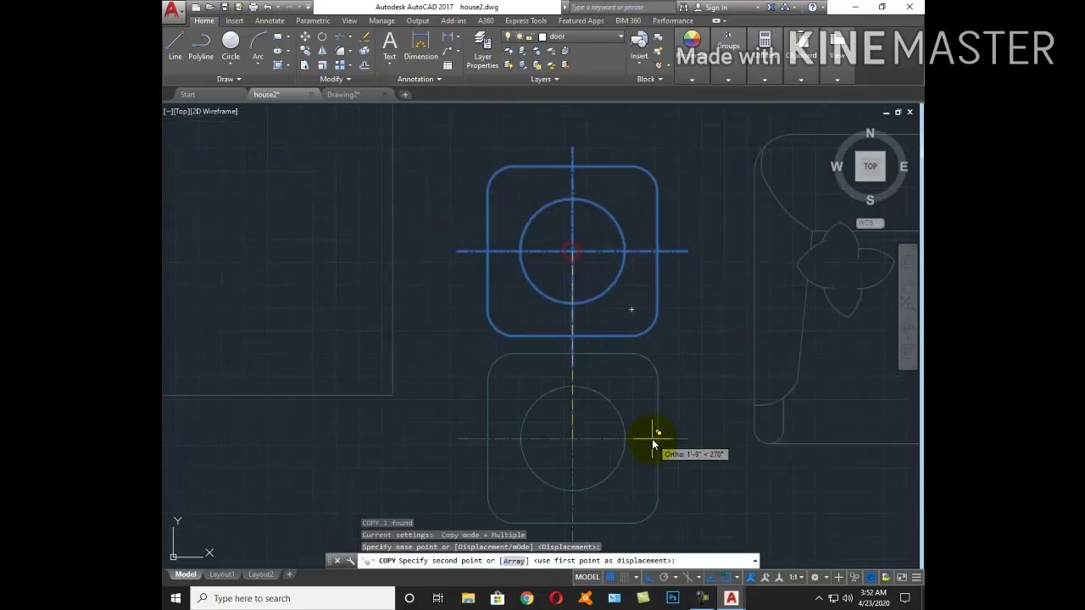
key("F8")
scroll(635, 407, "down", 5)
scroll(725, 467, "up", 3)
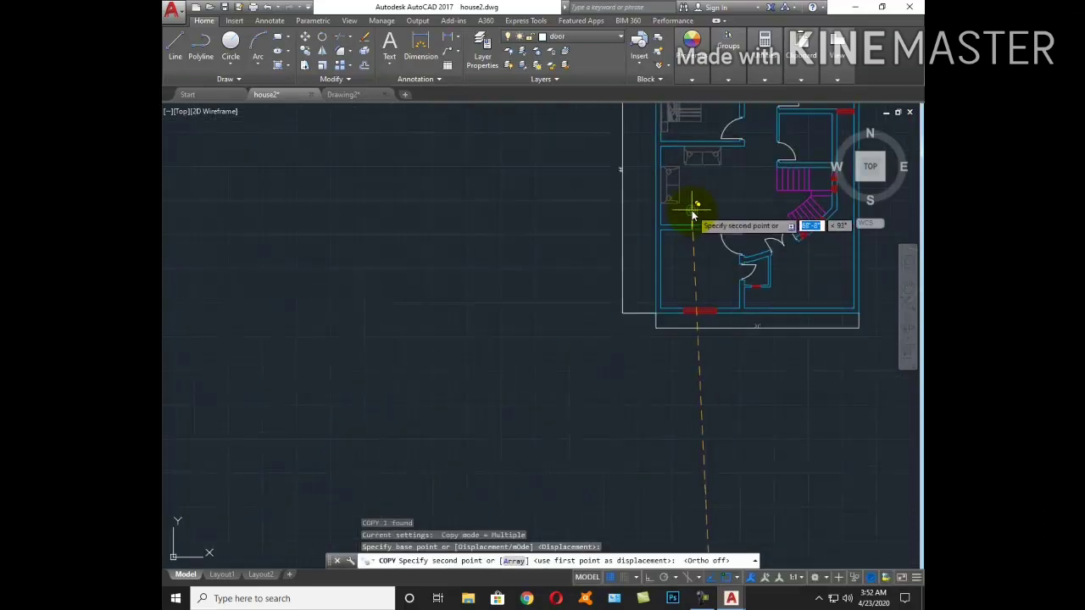
scroll(678, 246, "up", 3)
scroll(676, 255, "up", 3)
scroll(702, 283, "down", 2)
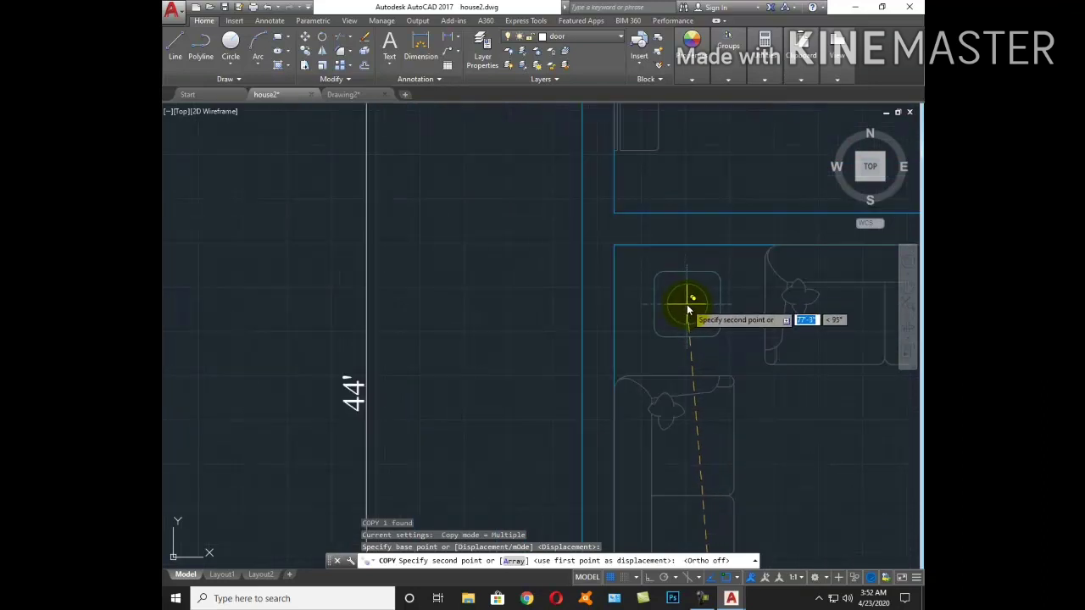
left_click(686, 303)
key("Escape")
scroll(670, 305, "down", 5)
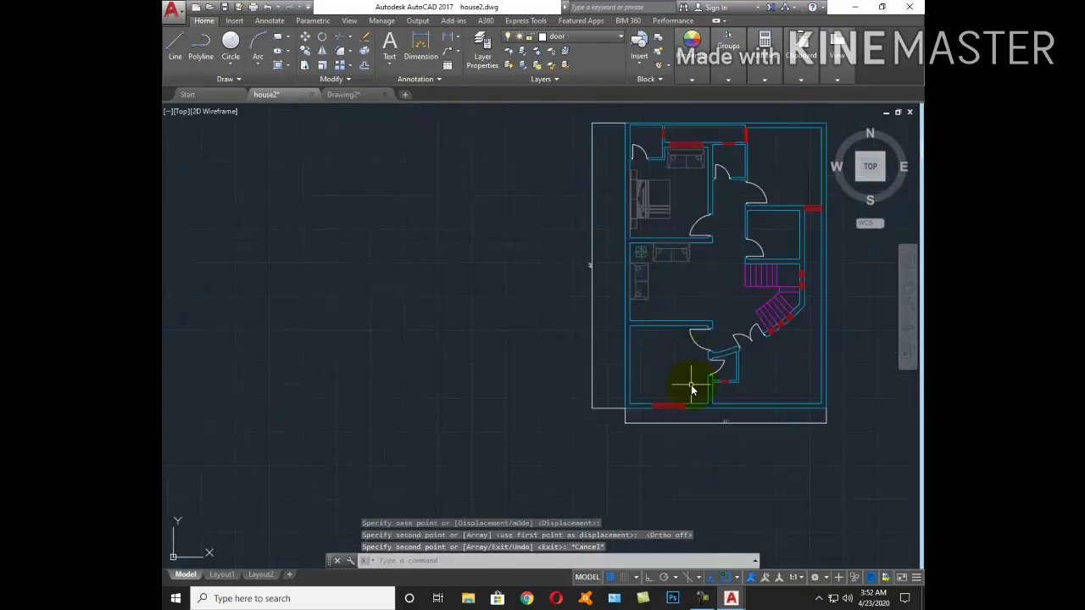
Copy a spare armchair from below the plan into the living room
key("Return")
middle_click_drag(726, 436, 714, 265)
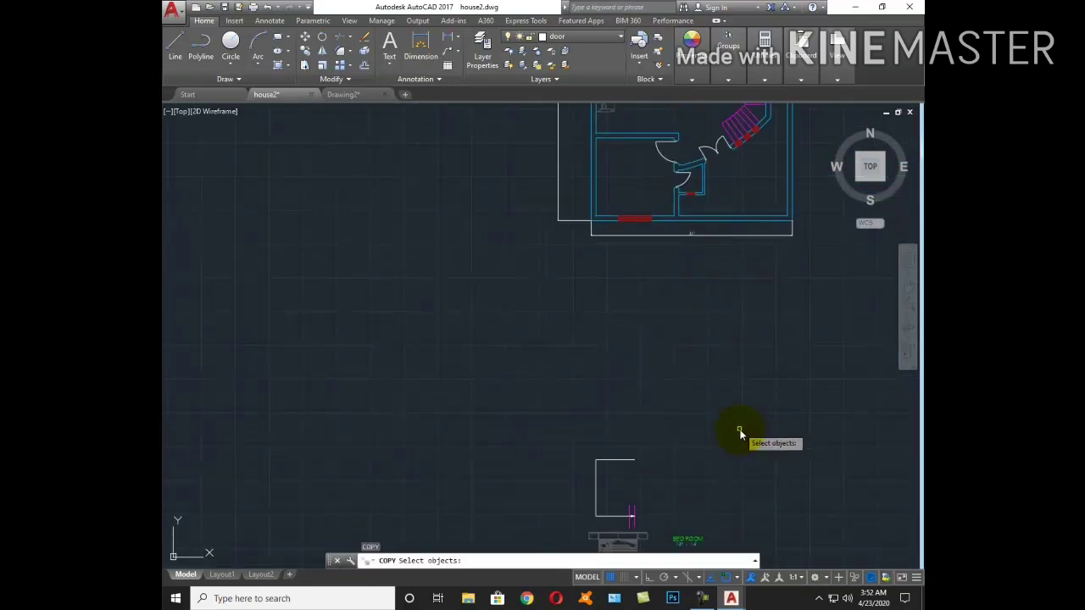
middle_click_drag(739, 433, 739, 189)
key("Return")
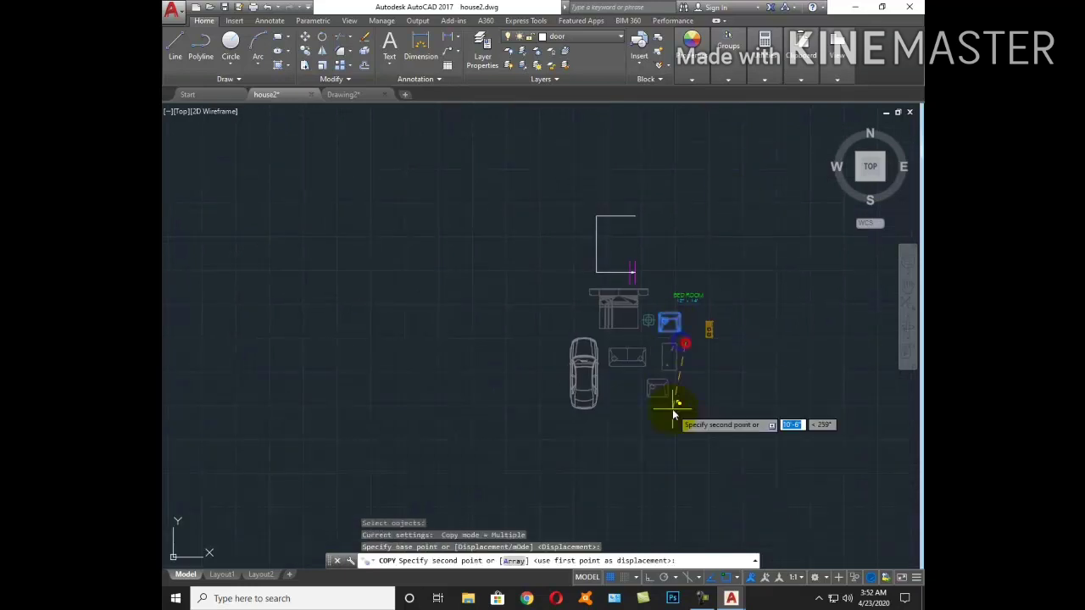
left_click(673, 412)
scroll(720, 291, "up", 3)
scroll(666, 375, "up", 5)
left_click(807, 371)
middle_click_drag(808, 370, 700, 356)
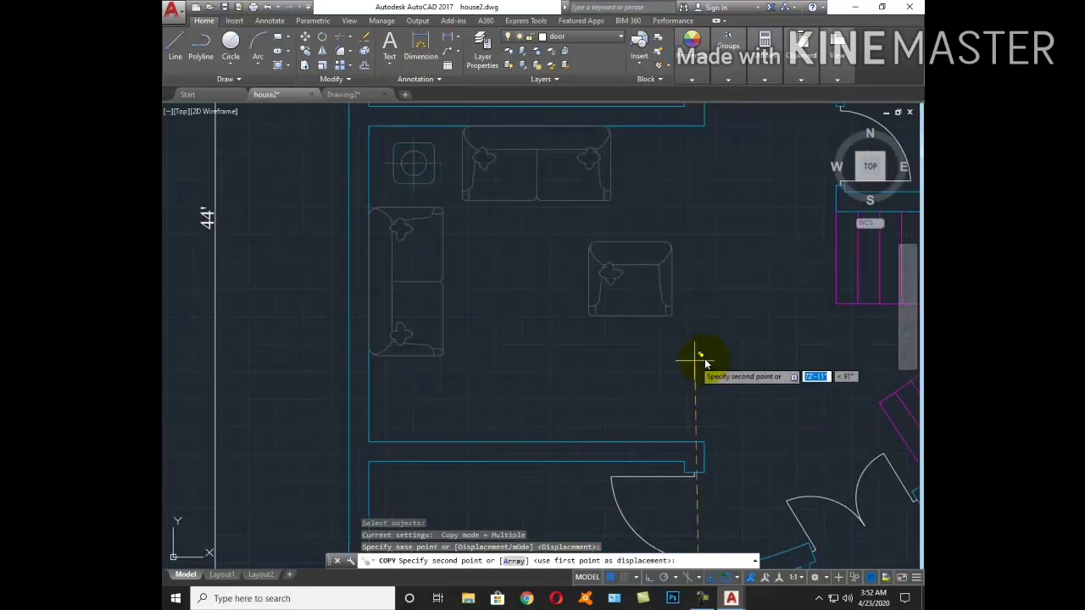
key("Escape")
Rotate the new armchair so it faces the left sofa
type("ro")
key("Return")
left_click(682, 354)
left_click(604, 235)
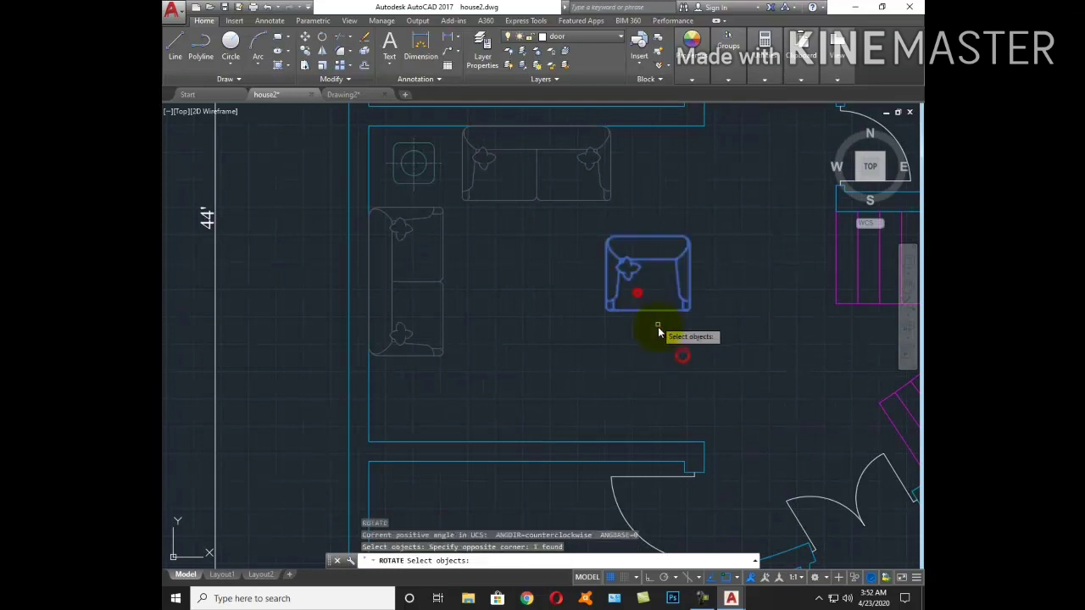
key("Return")
left_click(659, 337)
left_click(653, 363)
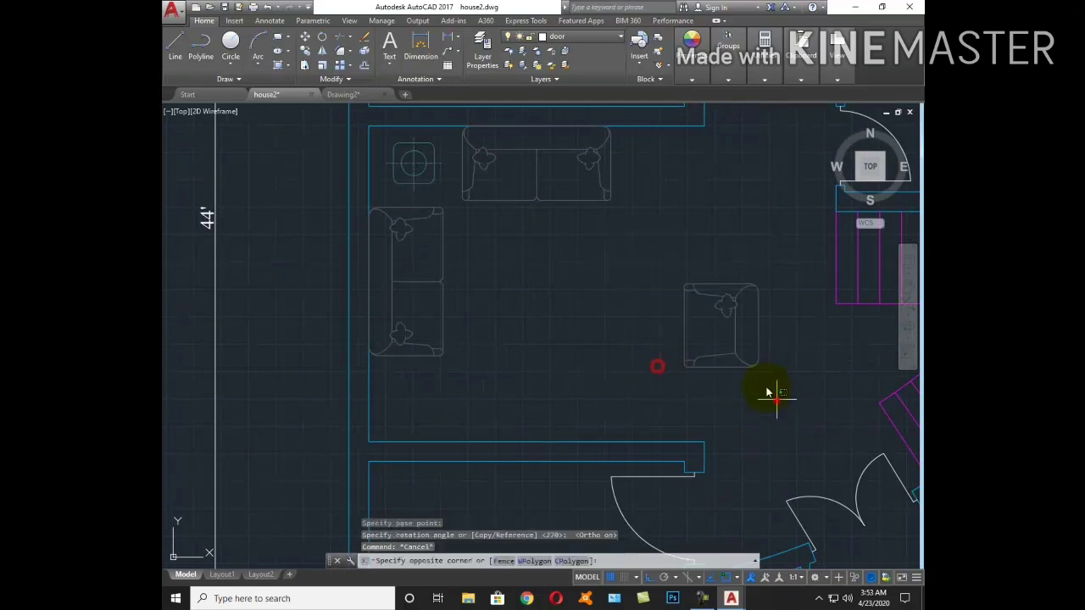
Move the rotated armchair slightly to the right
left_click(758, 364)
type("m")
key("Return")
left_click(763, 329)
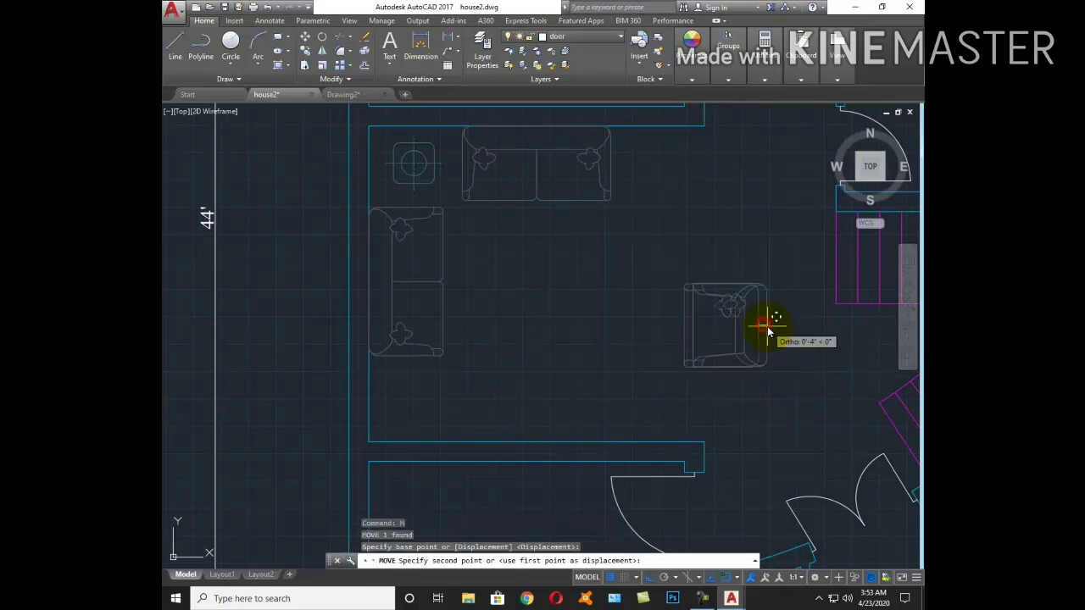
scroll(699, 280, "up", 2)
left_click(684, 244)
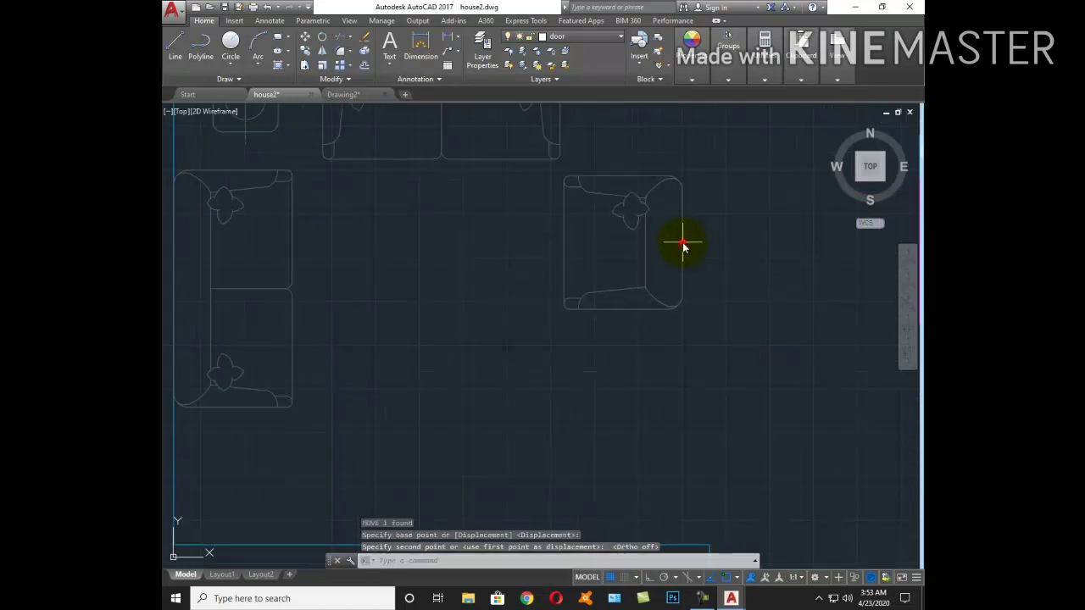
scroll(685, 324, "down", 2)
Copy the armchair straight down to make a second chair below it
type("co")
key("Return")
left_click(644, 254)
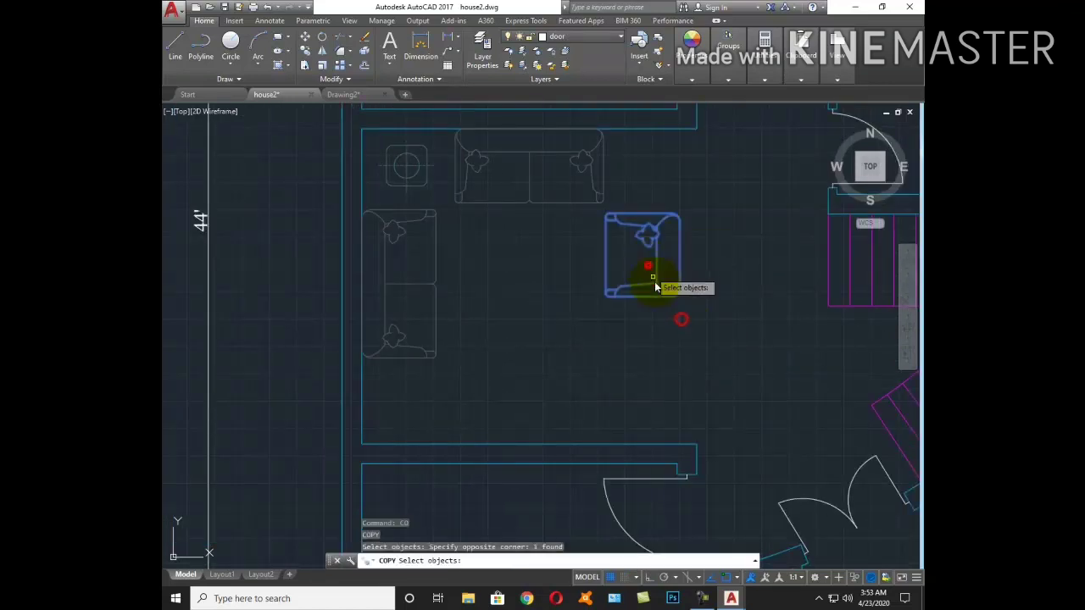
key("Return")
left_click(665, 318)
key("F8")
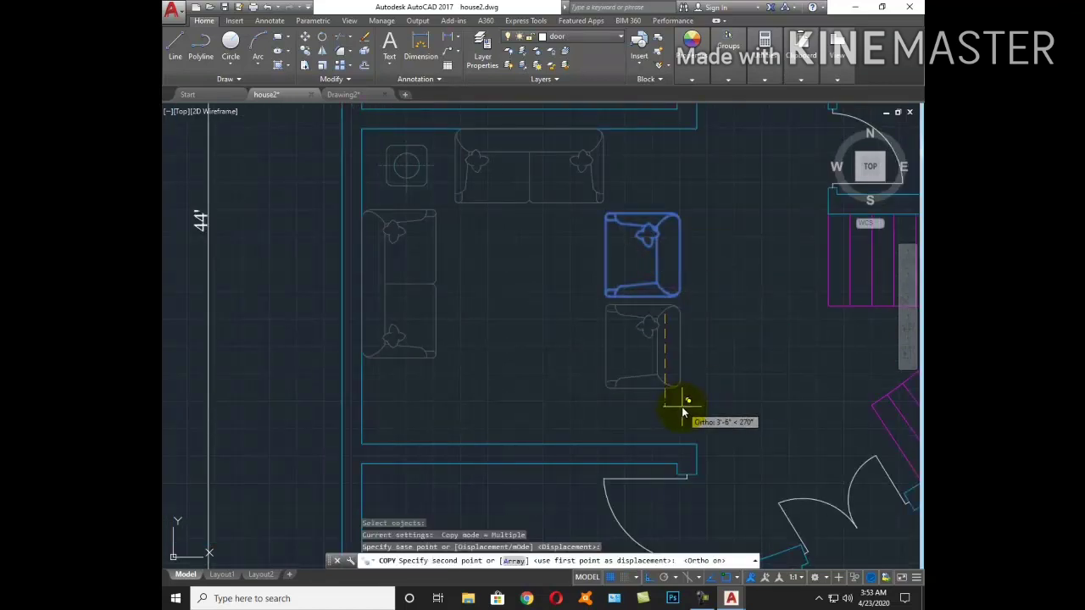
left_click(683, 413)
key("Escape")
scroll(715, 314, "down", 3)
scroll(734, 259, "down", 2)
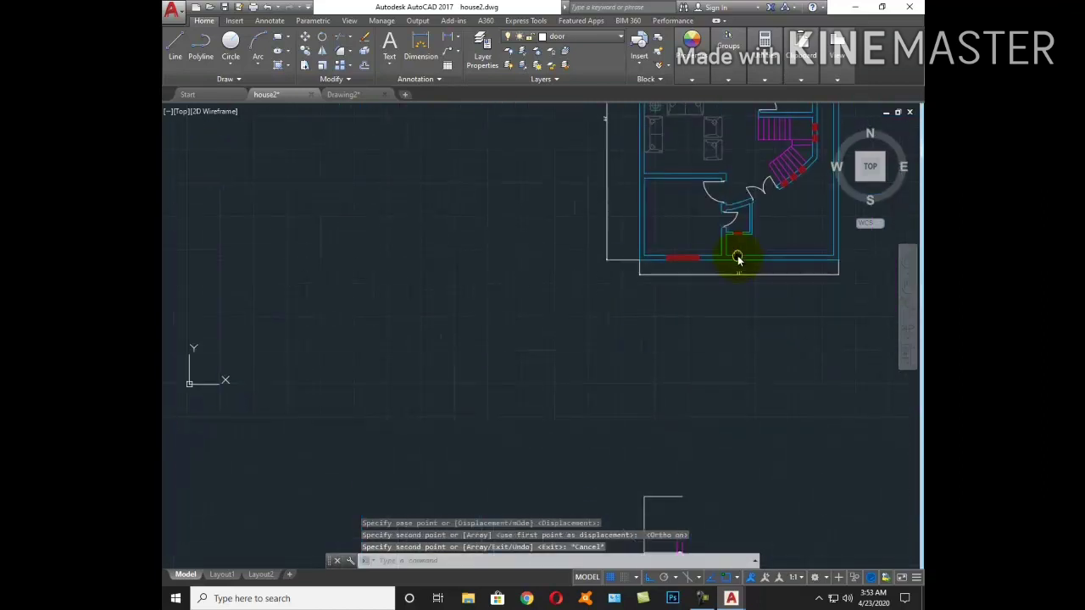
Copy the side table to the right end of the top sofa
type("o")
key("Return")
middle_click_drag(673, 206, 678, 314)
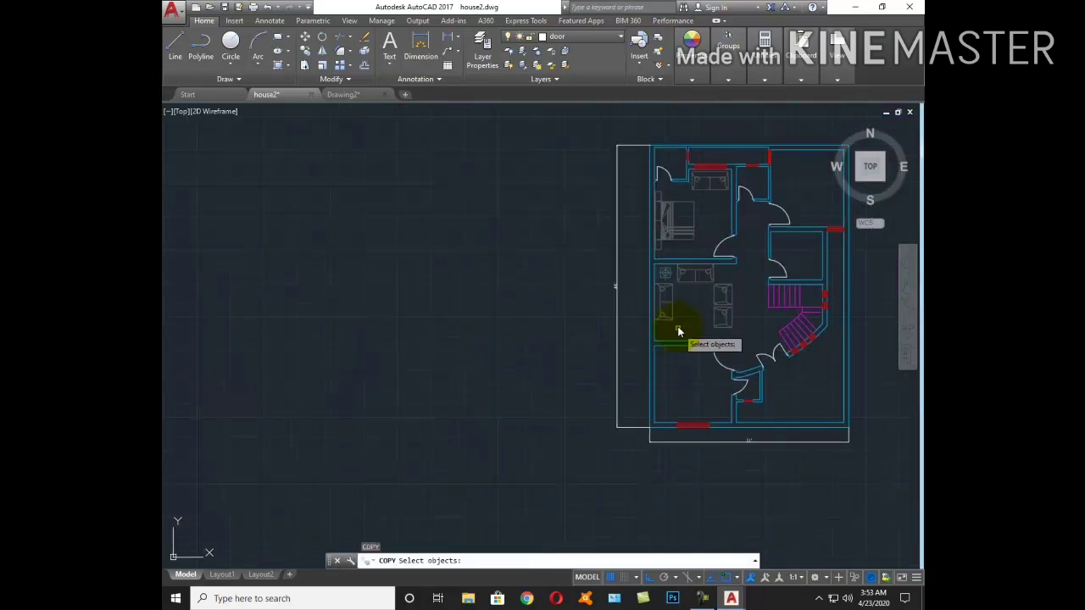
scroll(649, 244, "up", 5)
left_click(650, 248)
key("Return")
scroll(653, 254, "up", 3)
left_click(637, 230)
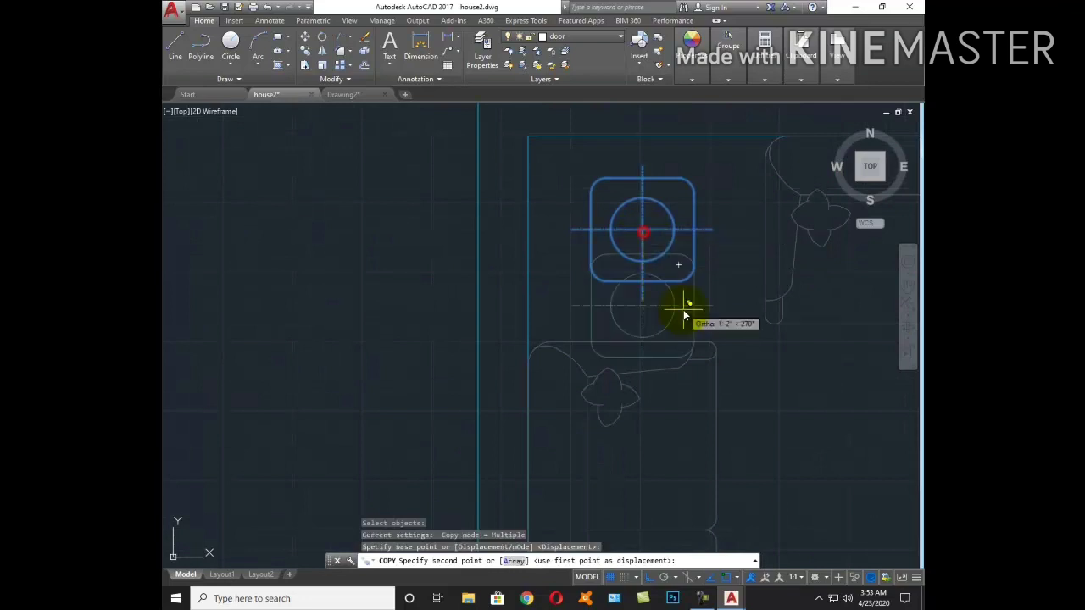
scroll(685, 310, "down", 2)
scroll(703, 329, "down", 1)
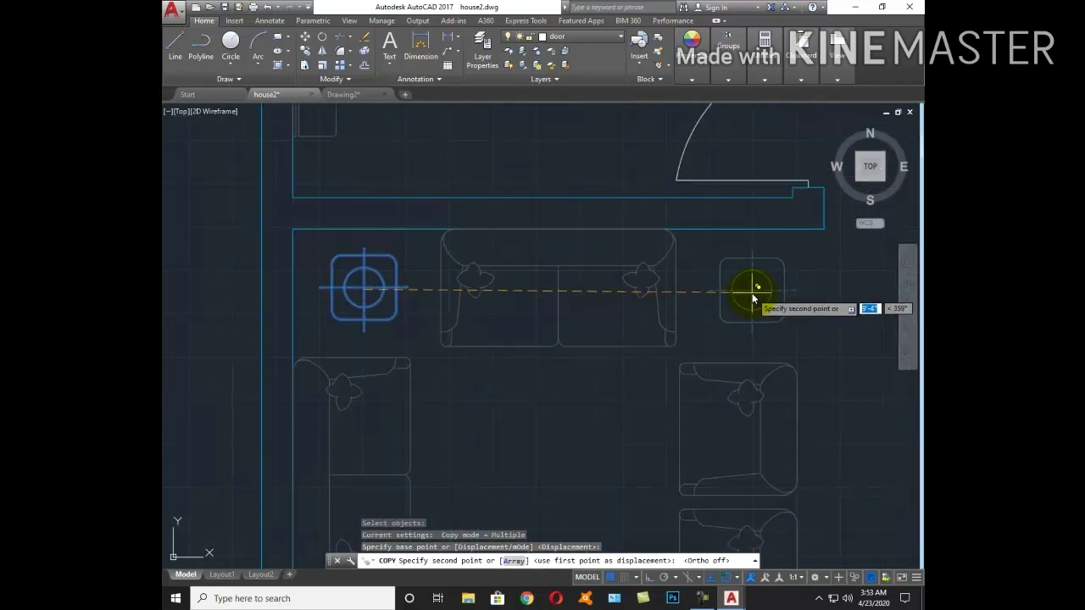
left_click(753, 296)
key("Escape")
scroll(628, 345, "down", 4)
middle_click_drag(777, 321, 711, 415)
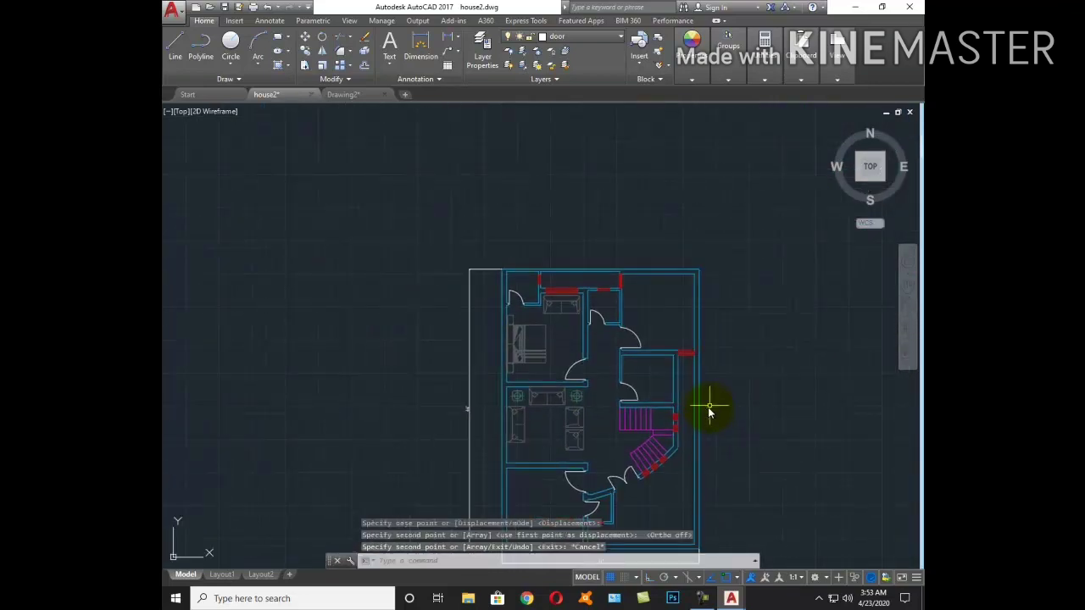
Copy the bedroom's bed to a spot outside the plan
left_click(539, 367)
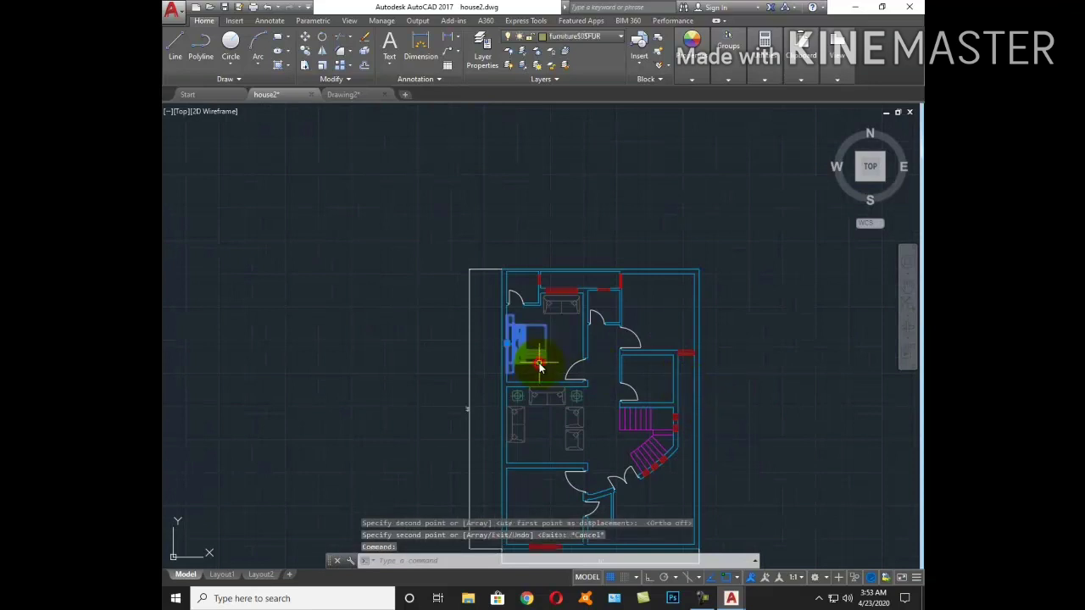
key("c")
key("o")
key("Return")
scroll(540, 366, "up", 5)
left_click(530, 370)
scroll(585, 395, "down", 6)
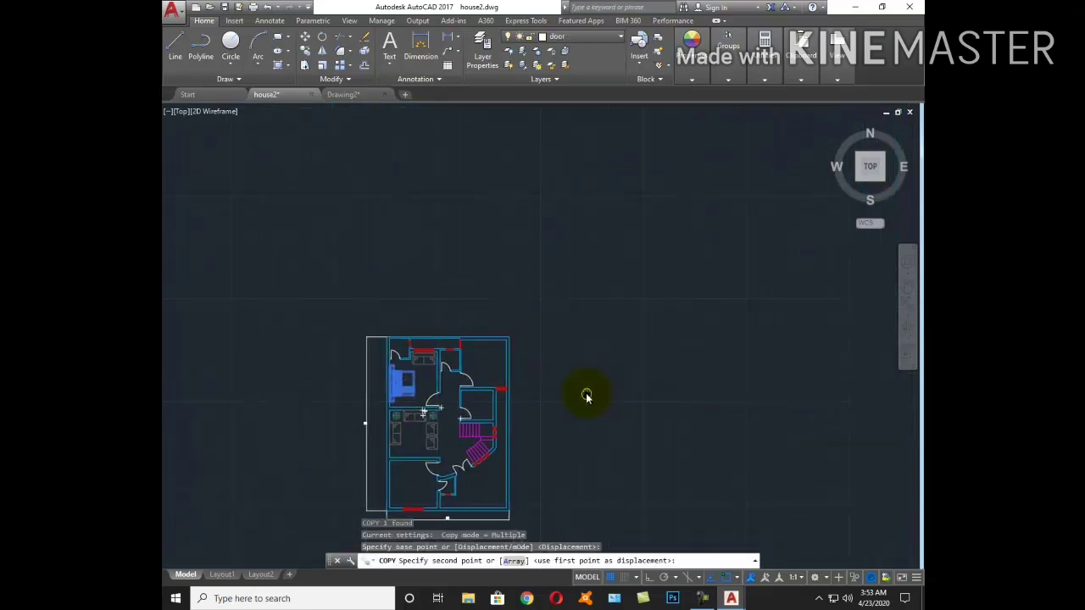
left_click(594, 380)
key("Escape")
Rotate the bed copy at right angles so the headboard points up
key("Return")
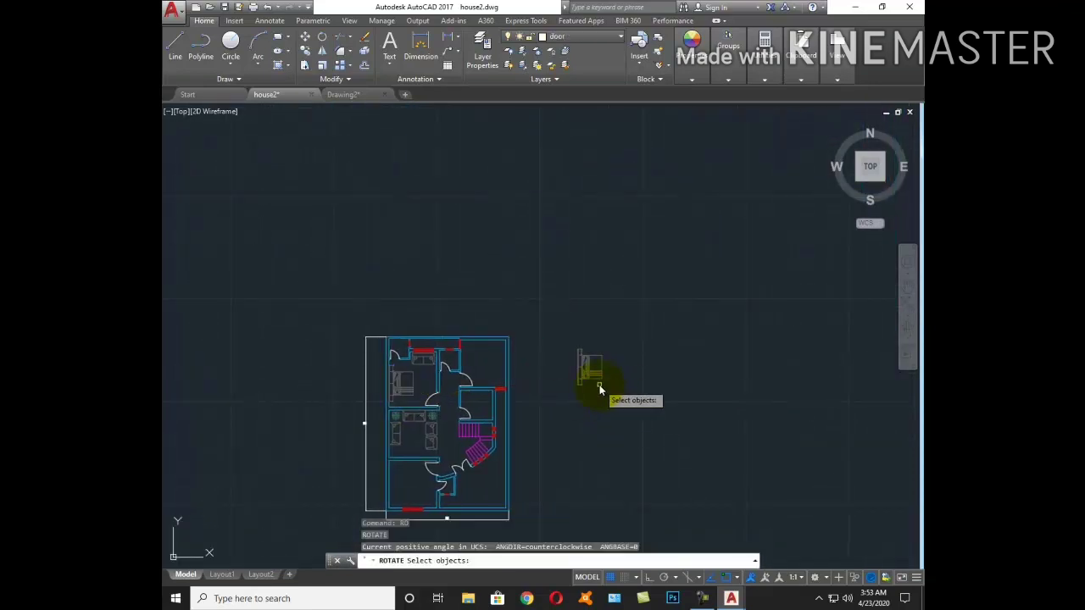
left_click(599, 381)
key("Return")
left_click(608, 375)
key("F8")
key("Escape")
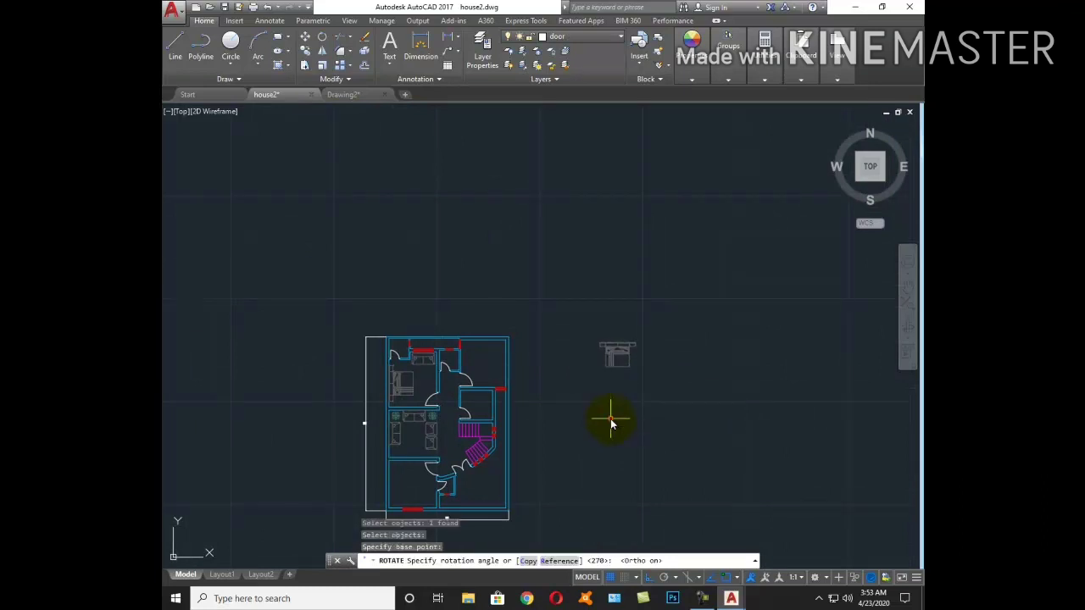
Move the rotated bed into the top-right room
left_click(610, 419)
left_click(631, 381)
type("m")
key("Return")
scroll(614, 347, "up", 5)
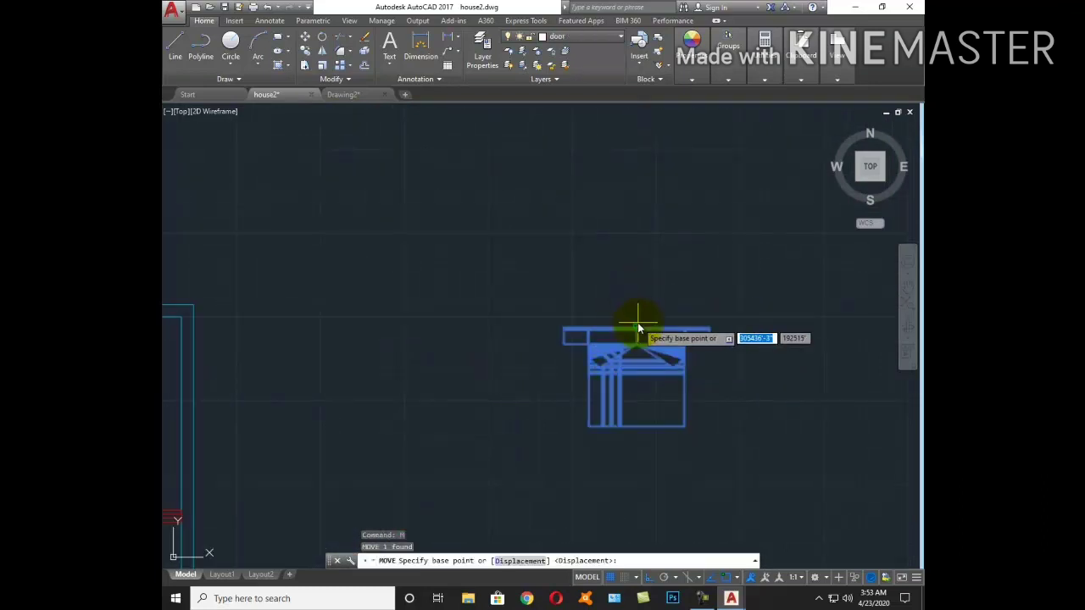
left_click(642, 317)
key("F8")
scroll(520, 315, "down", 3)
scroll(460, 290, "up", 3)
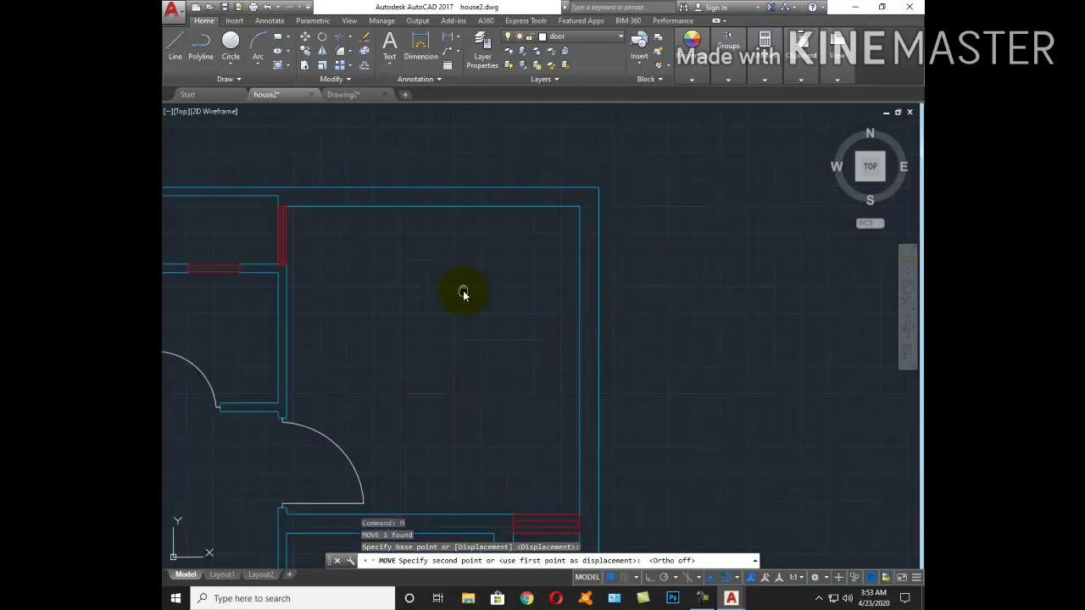
scroll(552, 255, "down", 2)
left_click(539, 252)
scroll(627, 254, "down", 4)
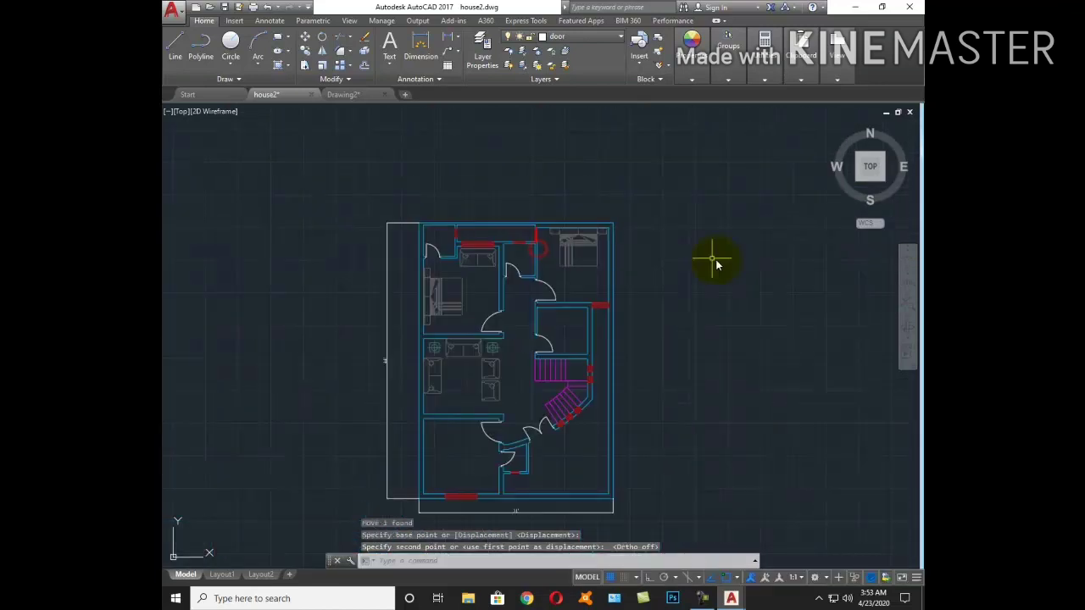
type("co")
Copy the living-room sofa to the right of the plan
key("Return")
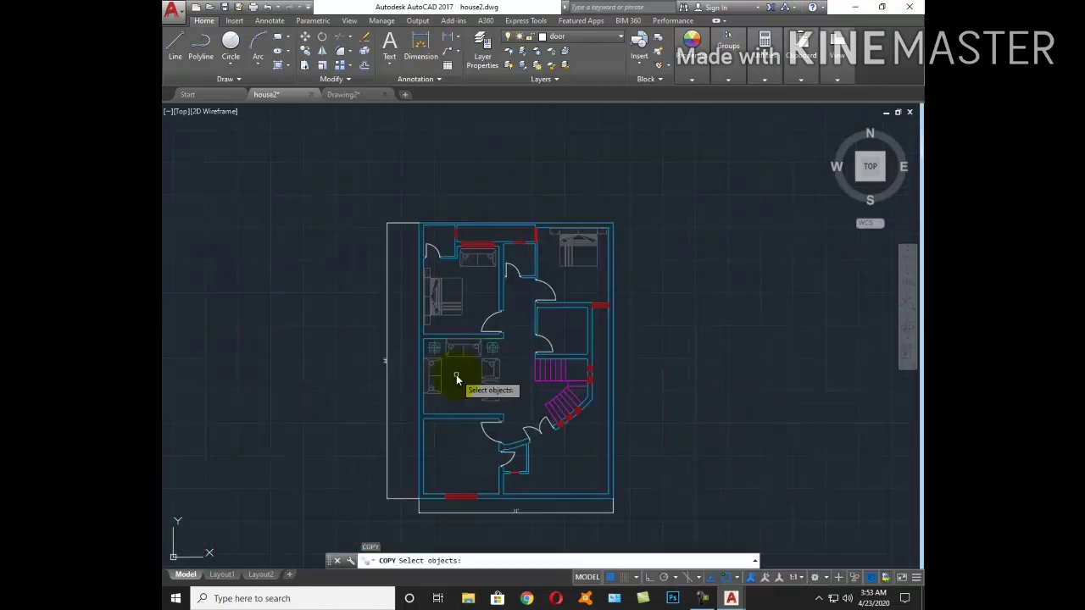
scroll(456, 374, "up", 4)
scroll(502, 383, "down", 3)
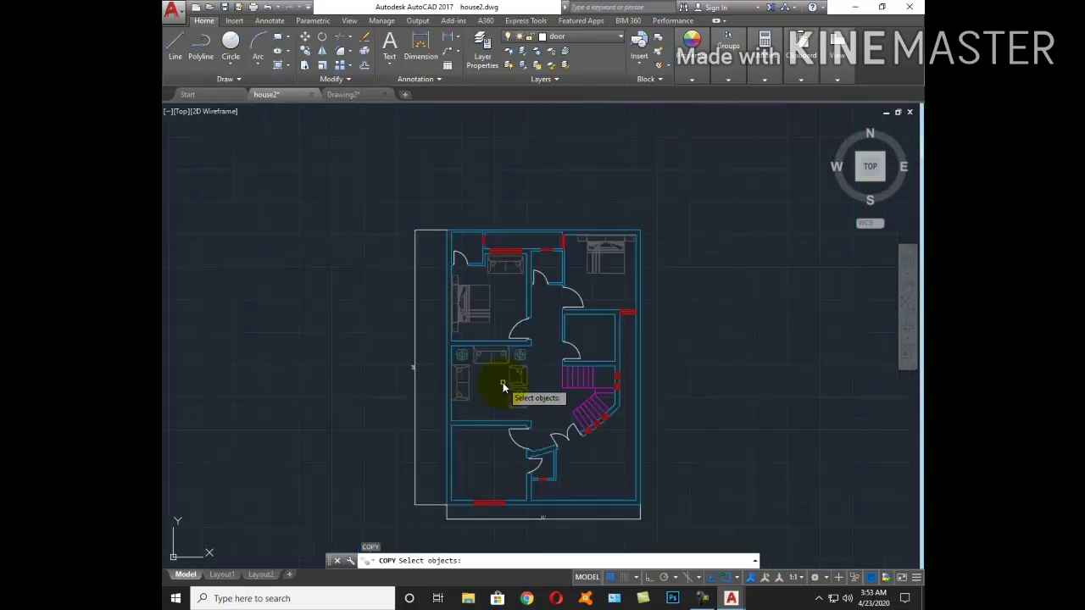
left_click(508, 270)
key("Return")
left_click(507, 294)
left_click(709, 324)
key("Escape")
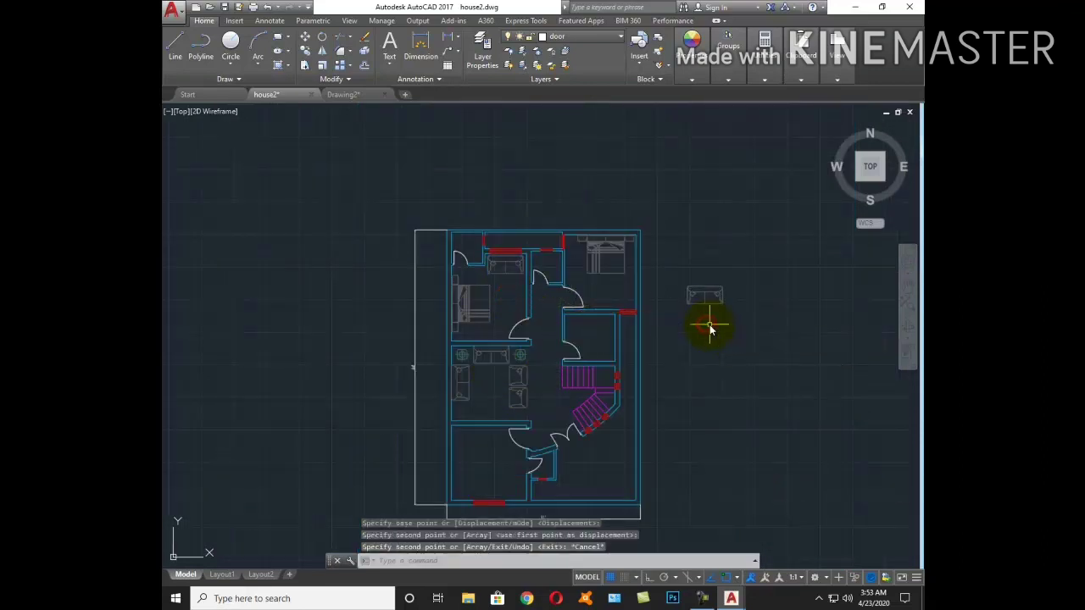
type("ro")
Rotate the sofa copy 90° so it stands vertically
key("Return")
left_click(688, 287)
left_click(727, 311)
key("Return")
left_click(716, 322)
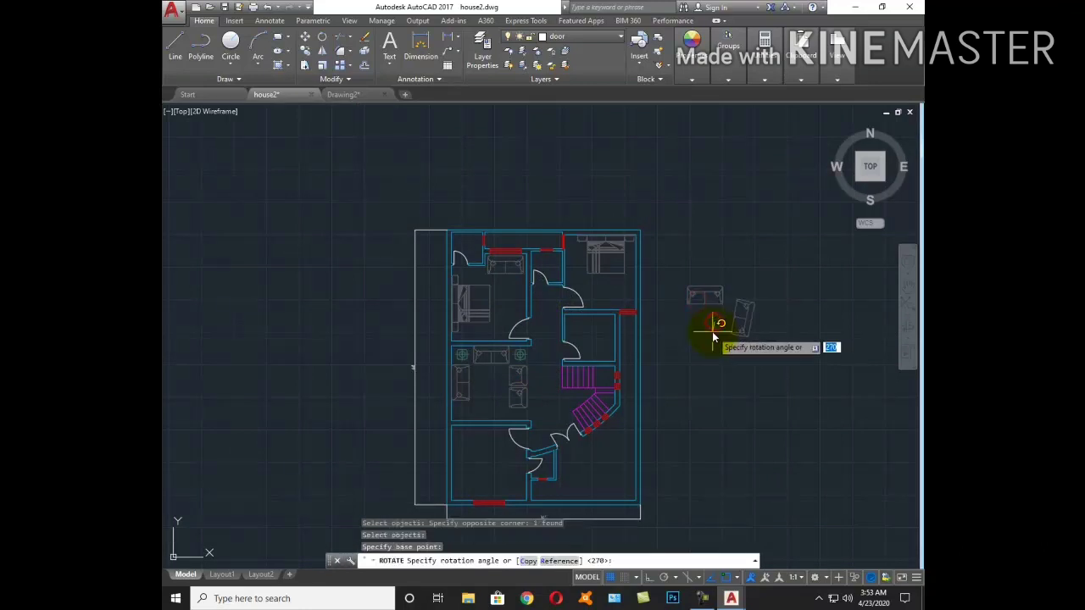
left_click(714, 344)
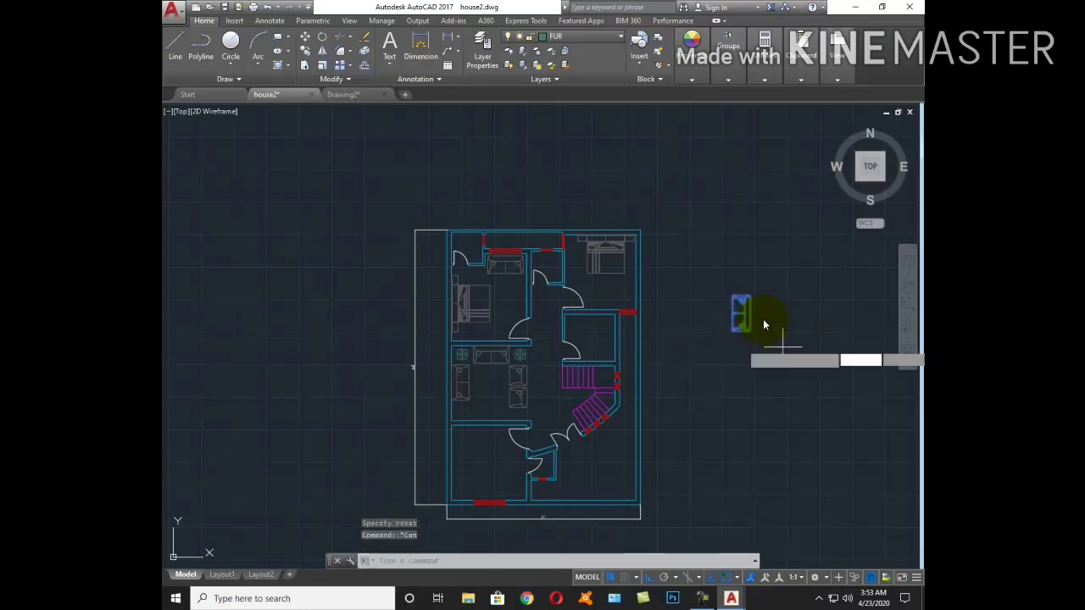
Begin moving the rotated sofa, then cancel the move
type("m")
key("Return")
scroll(763, 325, "up", 5)
left_click(724, 317)
scroll(763, 339, "down", 3)
scroll(712, 355, "down", 2)
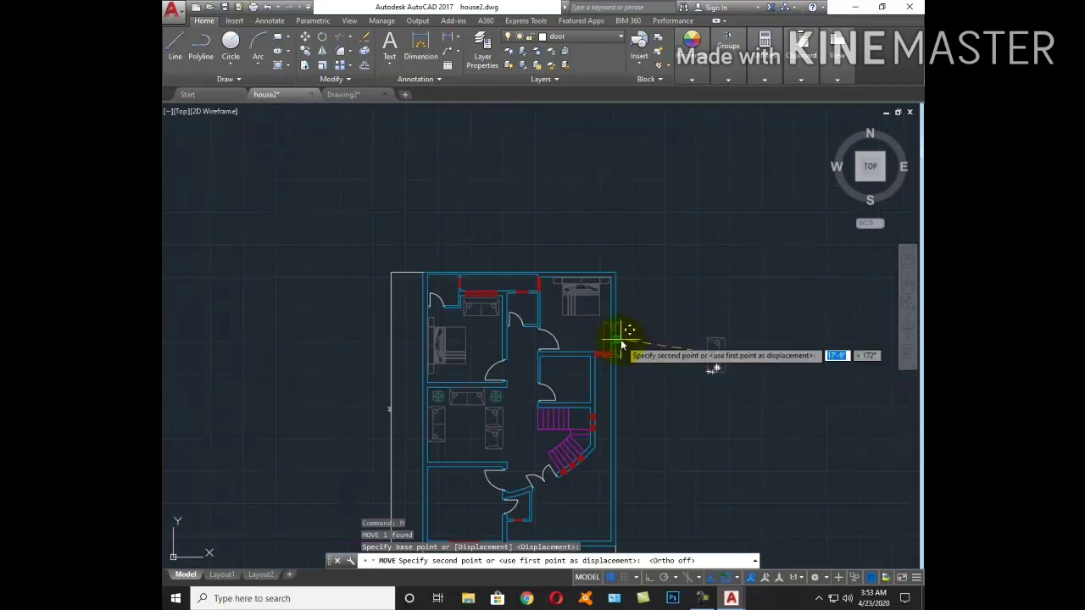
scroll(622, 344, "up", 5)
scroll(734, 347, "down", 4)
scroll(768, 333, "up", 1)
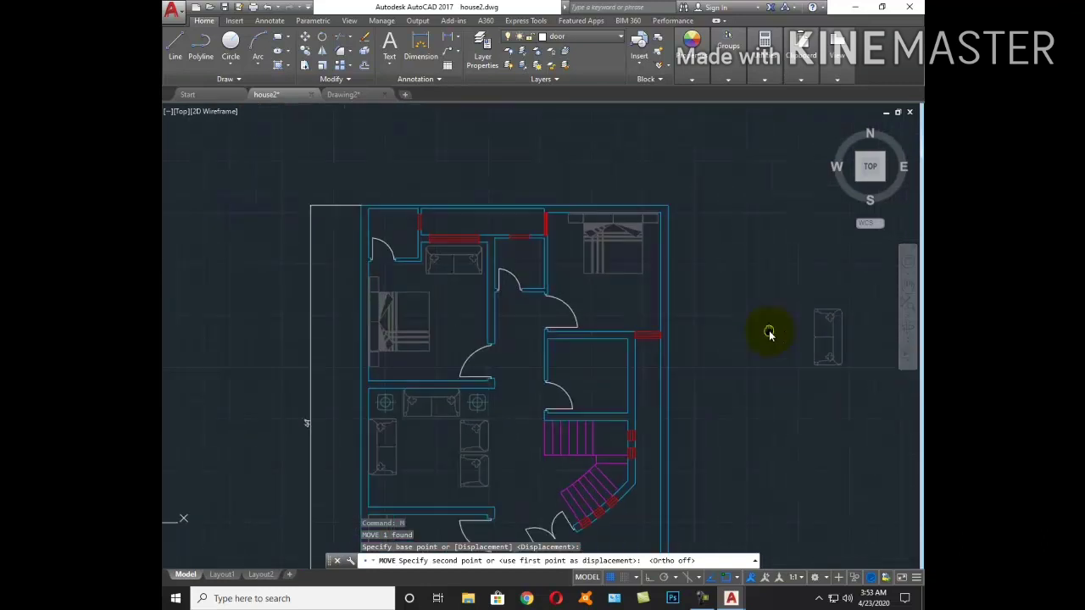
key("Escape")
key("Return")
key("Escape")
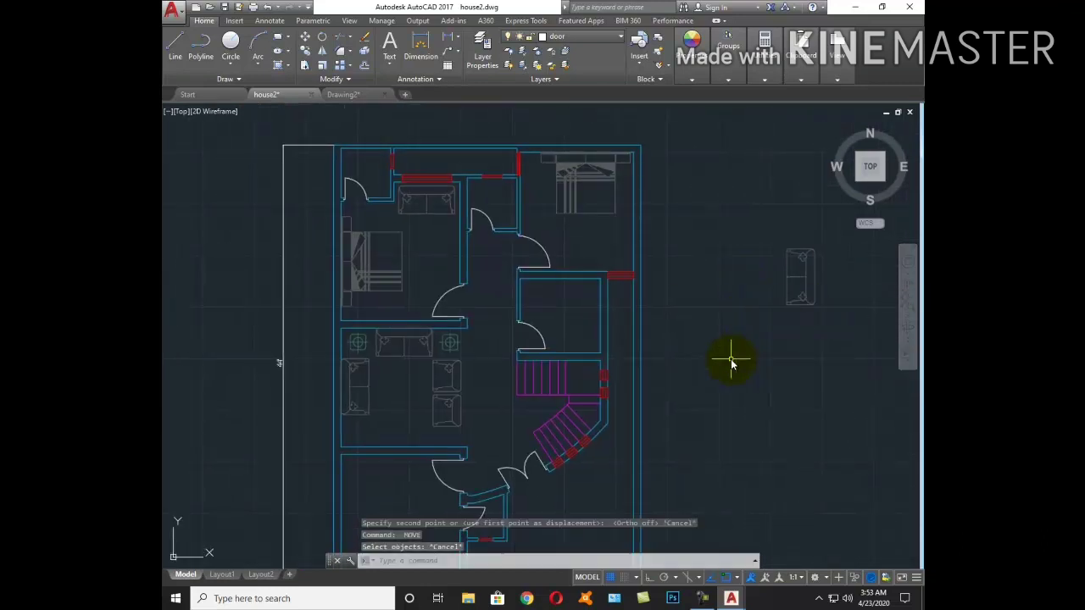
Start another sofa rotation, cancel it, and window-select the sofa again
type("ro")
key("Return")
left_click(763, 252)
left_click(826, 334)
key("Return")
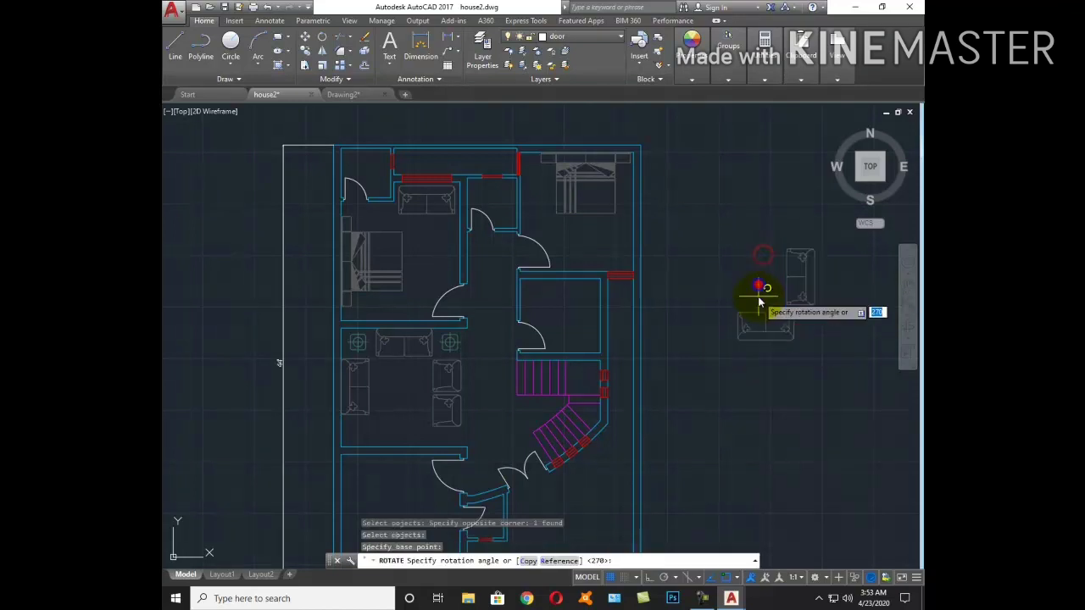
left_click(757, 284)
key("F8")
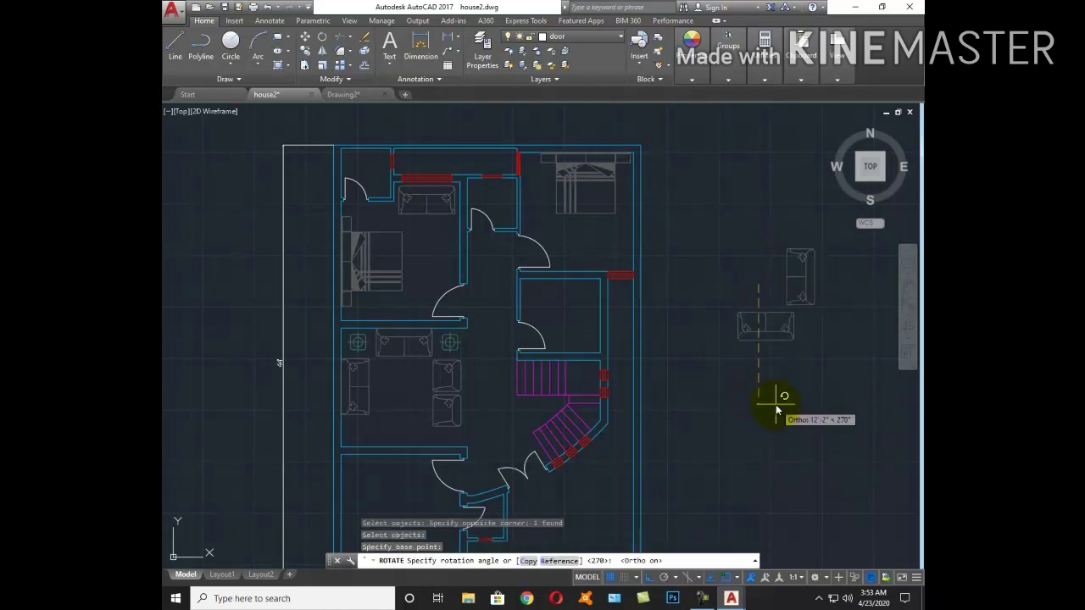
key("Escape")
left_click(795, 373)
left_click(723, 291)
scroll(751, 416, "down", 3)
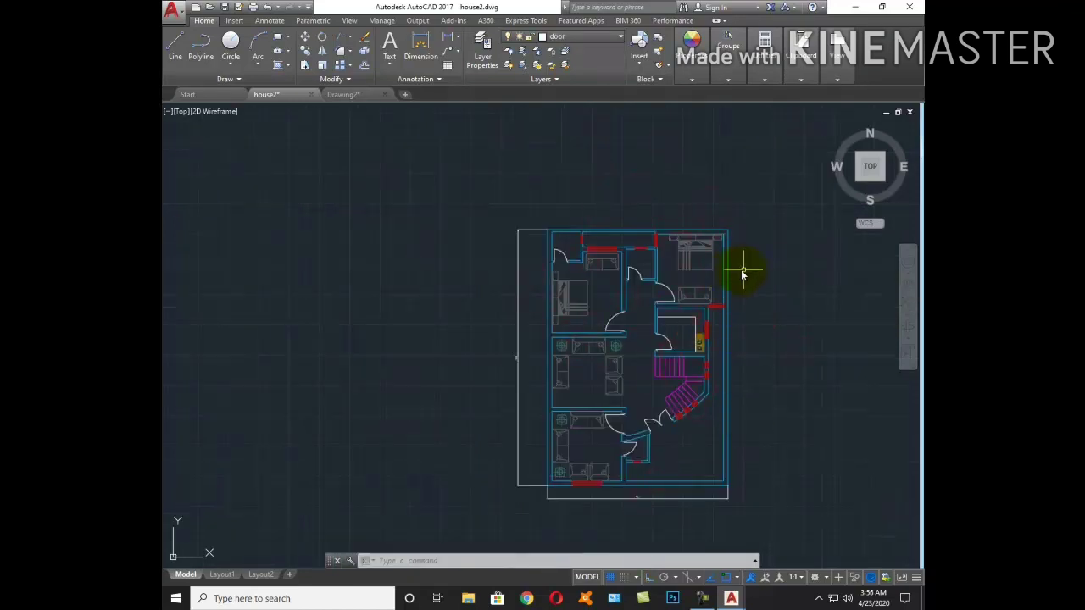
Copy the BED ROOM label into the top-left bedroom with the COPY command
scroll(745, 260, "down", 5)
scroll(715, 371, "up", 4)
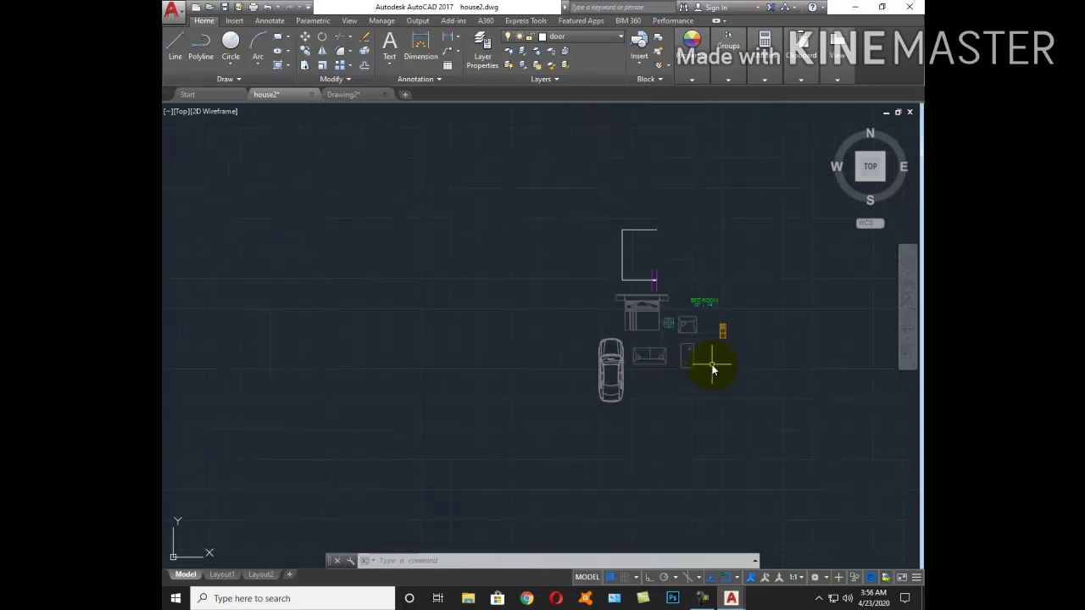
scroll(712, 370, "down", 4)
scroll(728, 284, "up", 3)
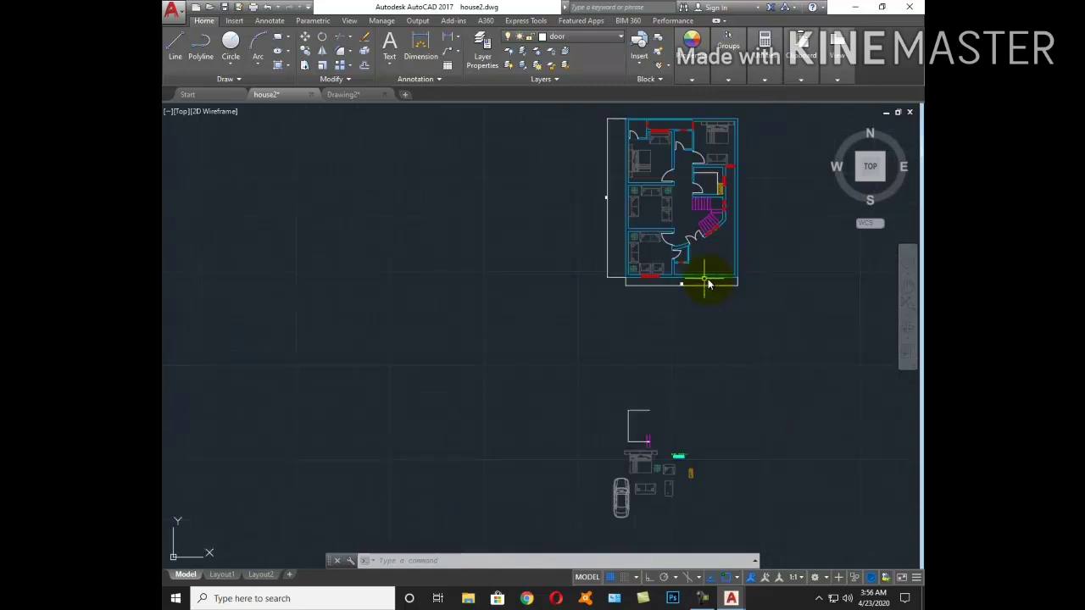
scroll(681, 257, "up", 5)
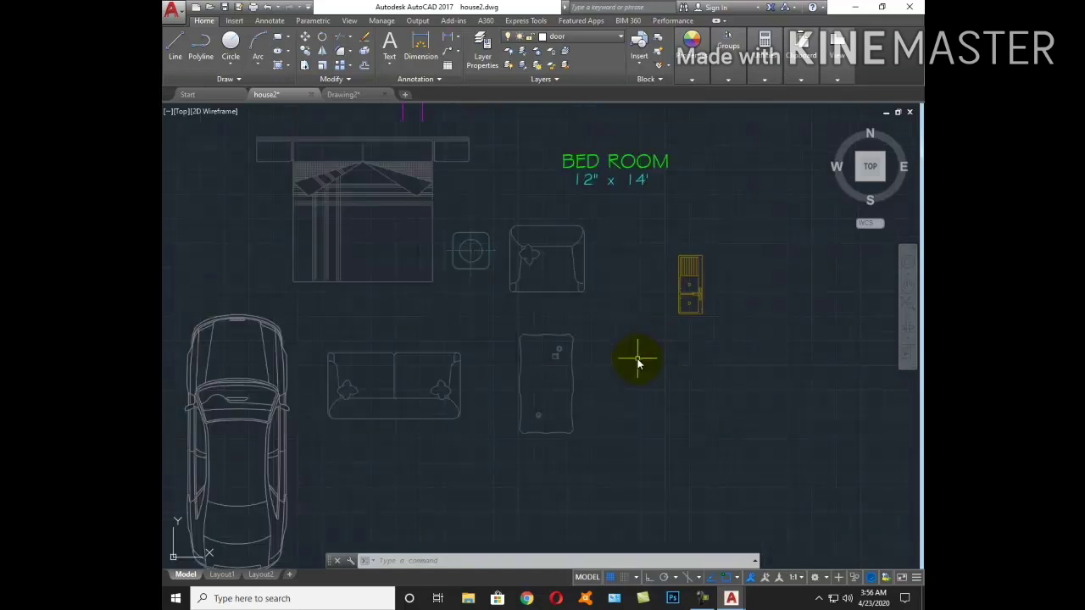
middle_click_drag(630, 231, 629, 294)
left_click(644, 279)
left_click(600, 204)
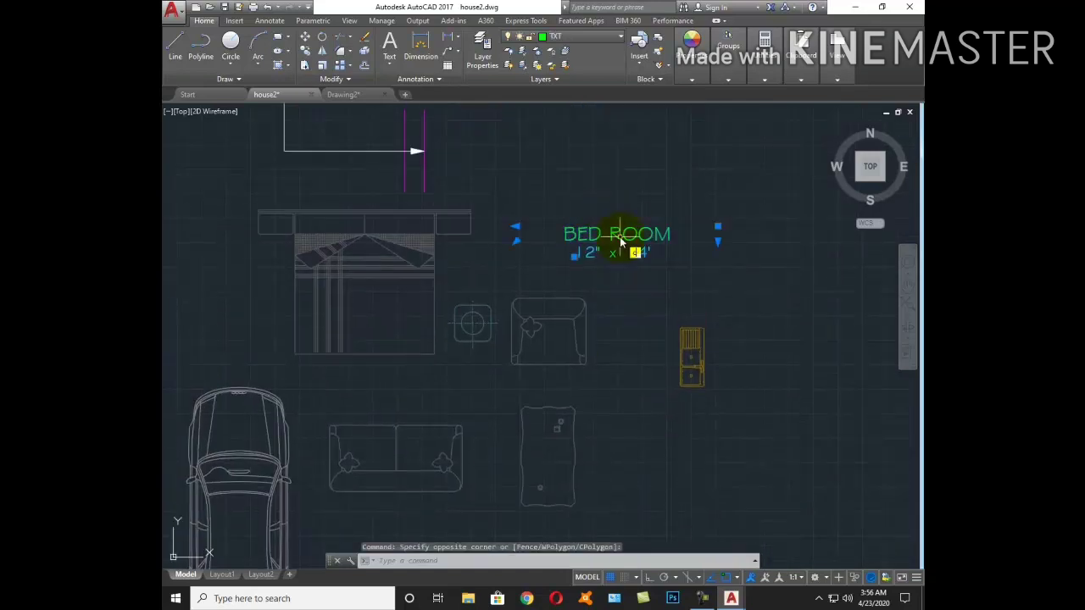
type("co")
key("Return")
left_click(613, 264)
scroll(634, 305, "down", 4)
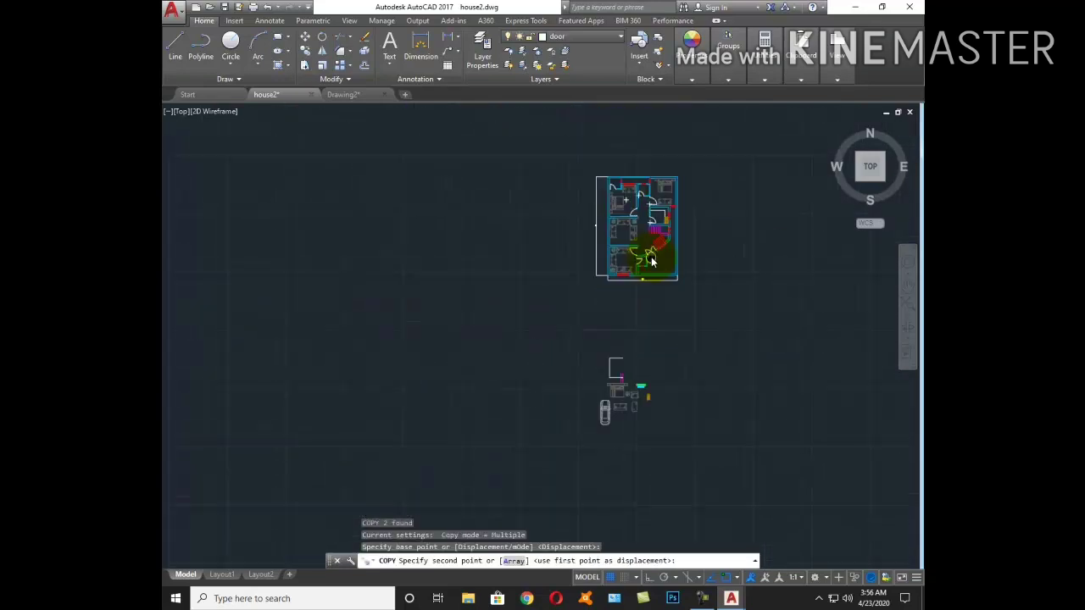
scroll(651, 261, "up", 3)
scroll(648, 251, "up", 2)
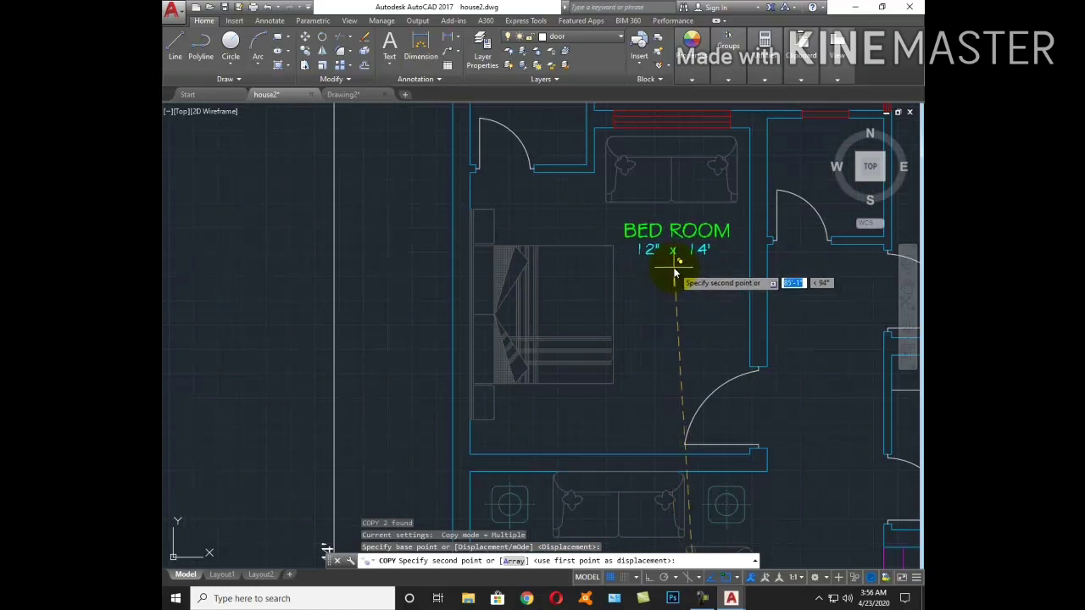
left_click(675, 269)
key("Escape")
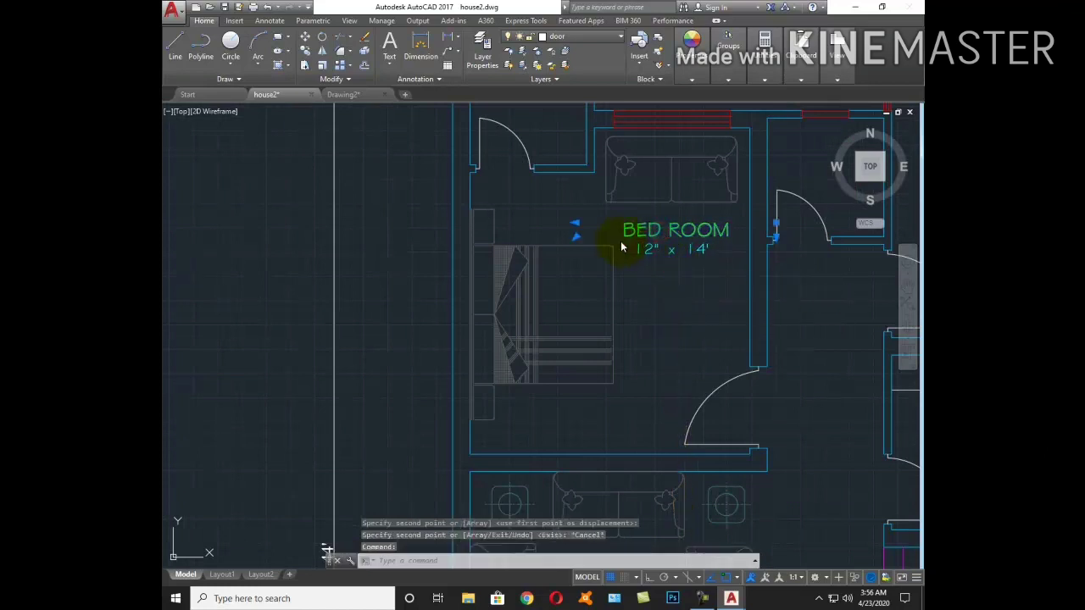
Change the copied label to MASTER BED ROOM and shift it left to fit
double_click(621, 247)
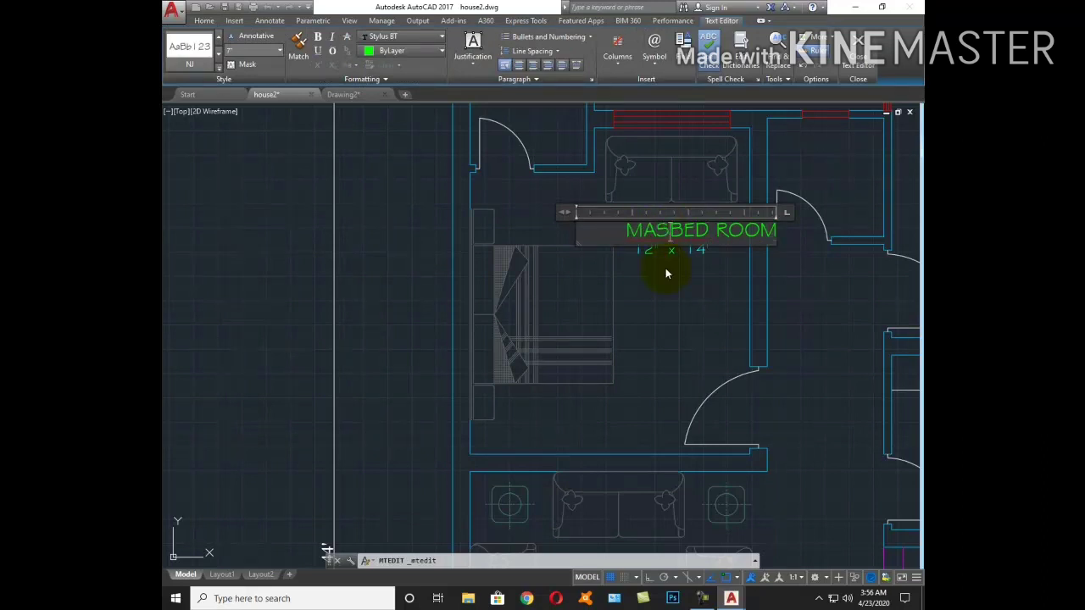
type("TER")
key("Escape")
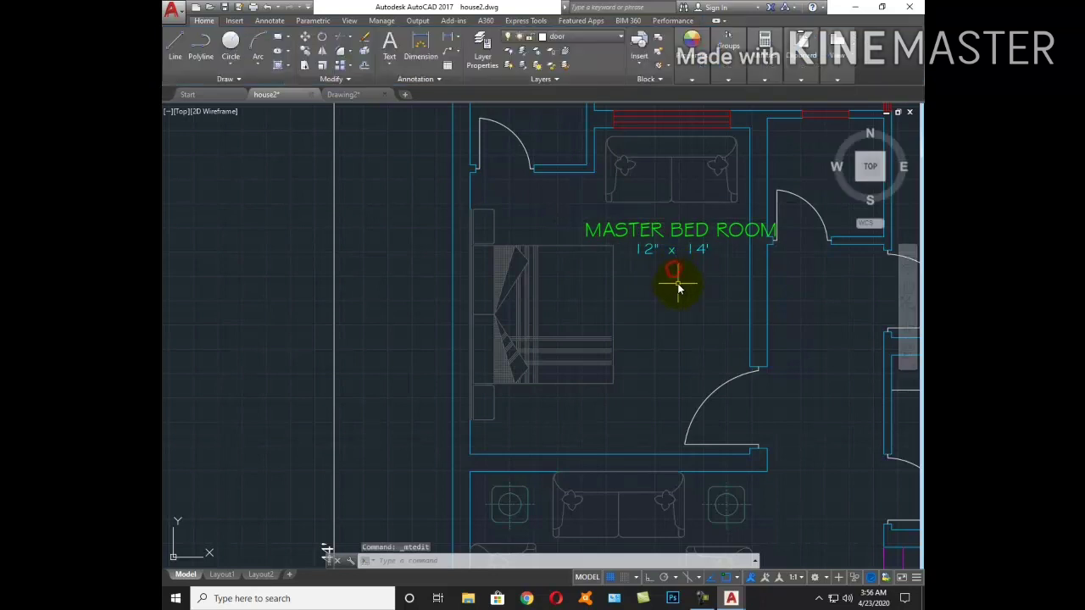
left_click(690, 227)
key("Return")
left_click(685, 305)
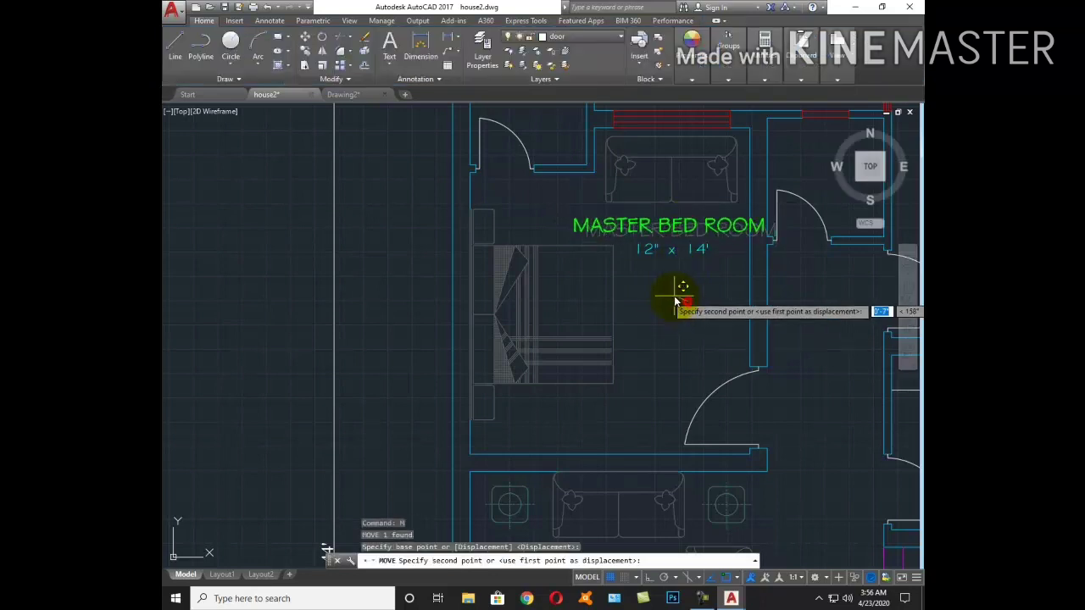
left_click(646, 296)
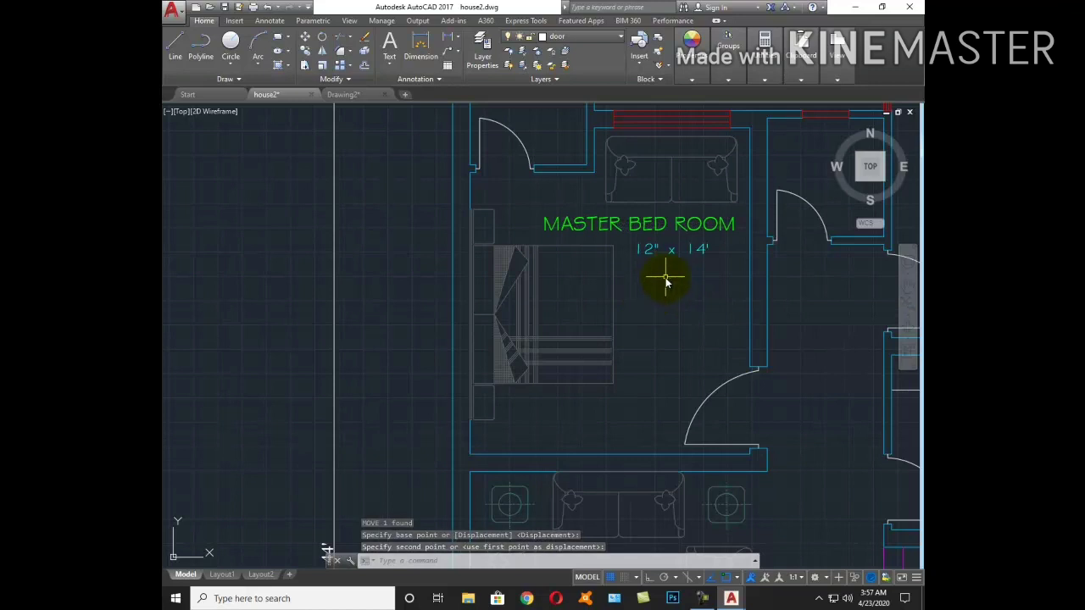
Review the 12" x 14' size note under the label, leaving it unchanged
double_click(652, 250)
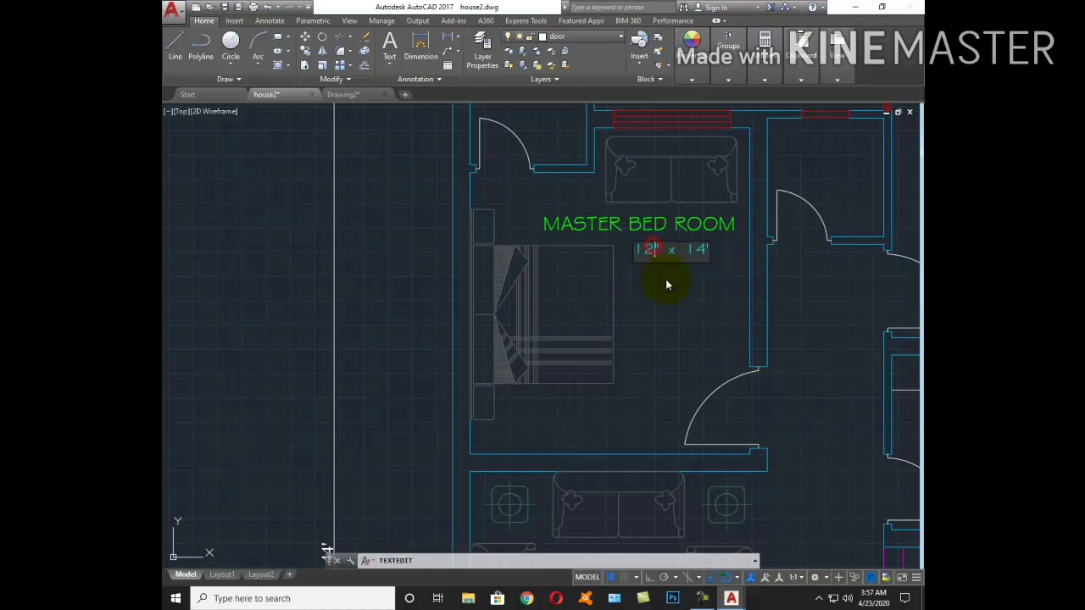
left_click(666, 278)
key("Escape")
scroll(669, 305, "down", 2)
middle_click_drag(674, 320, 622, 331)
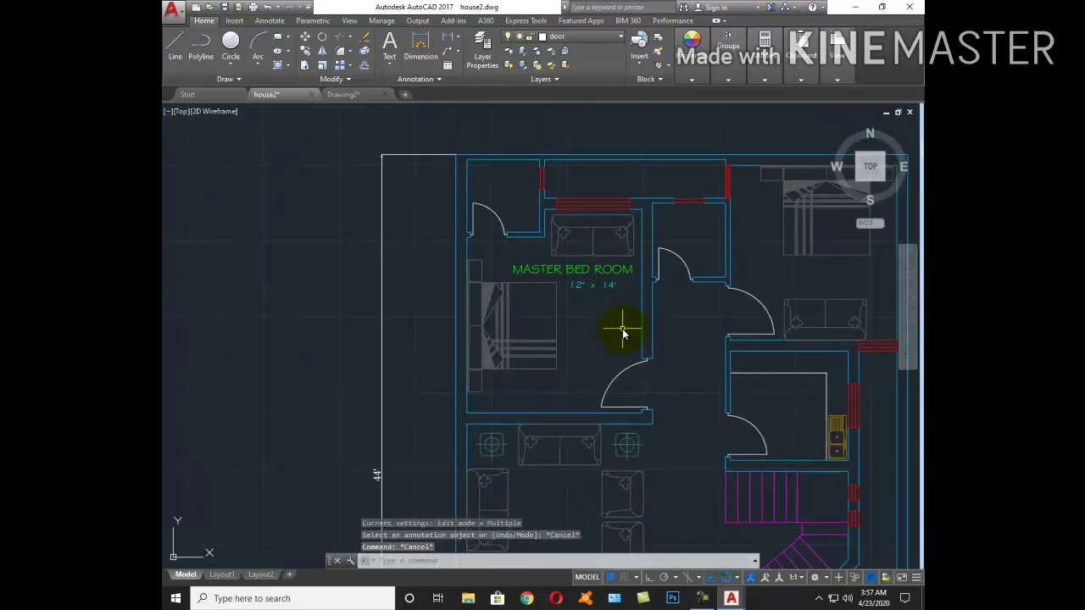
Copy the room label and its size note to a spot above the plan
key("Return")
left_click(688, 317)
left_click(569, 254)
key("Return")
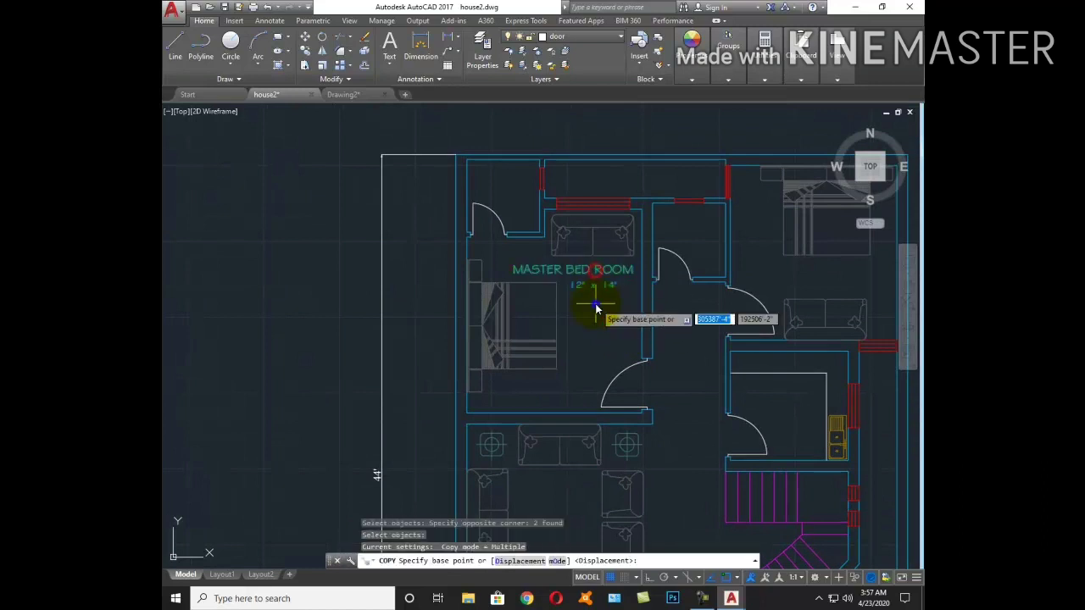
left_click(596, 303)
middle_click_drag(646, 174, 618, 285)
left_click(623, 197)
key("Escape")
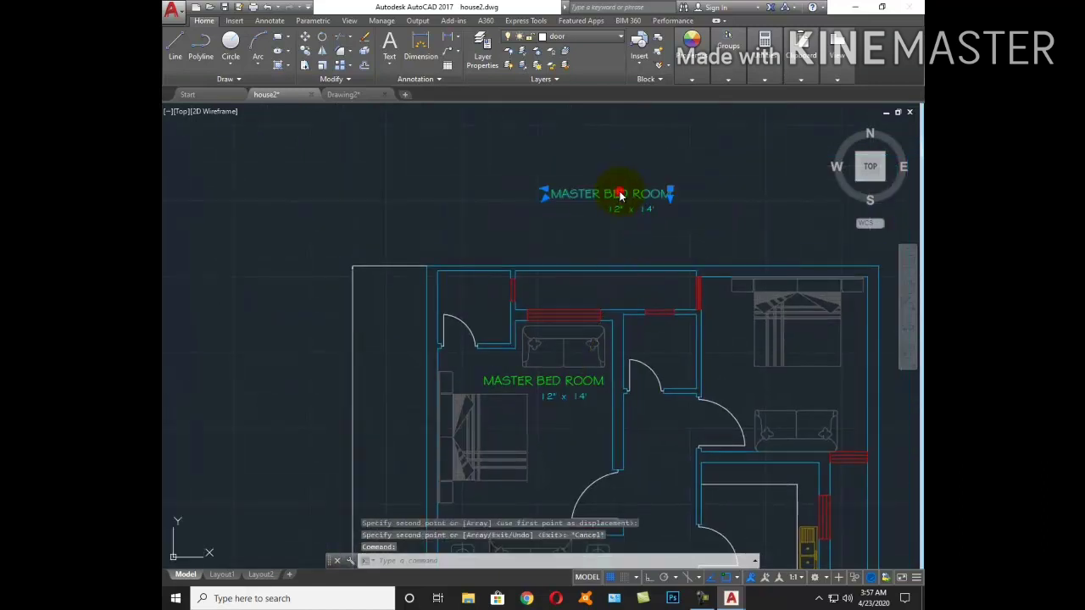
Replace the copied label's old words so it reads BATH
double_click(621, 193)
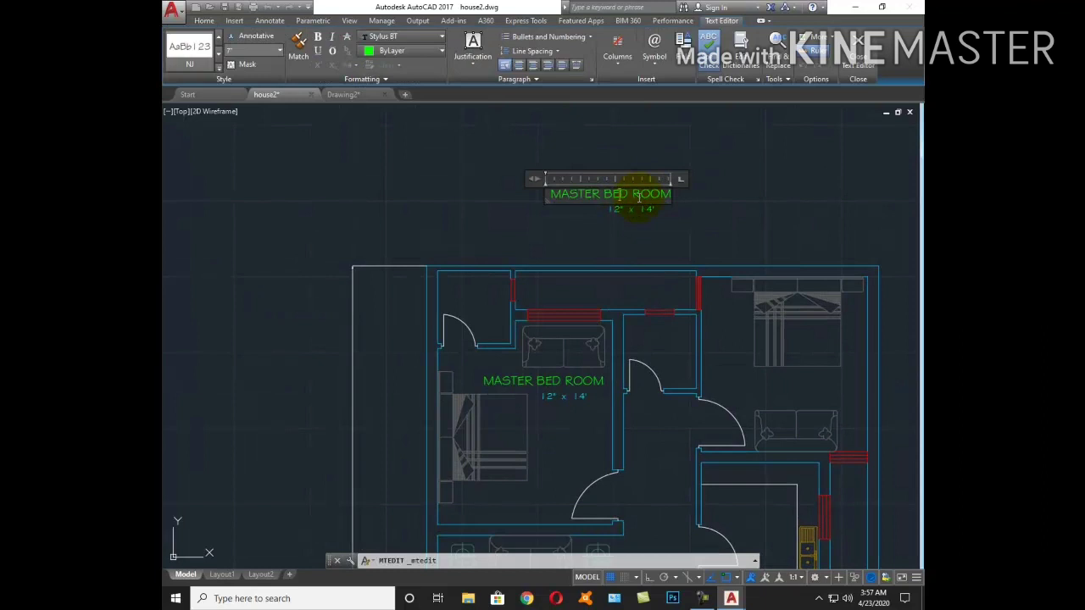
type("BATH")
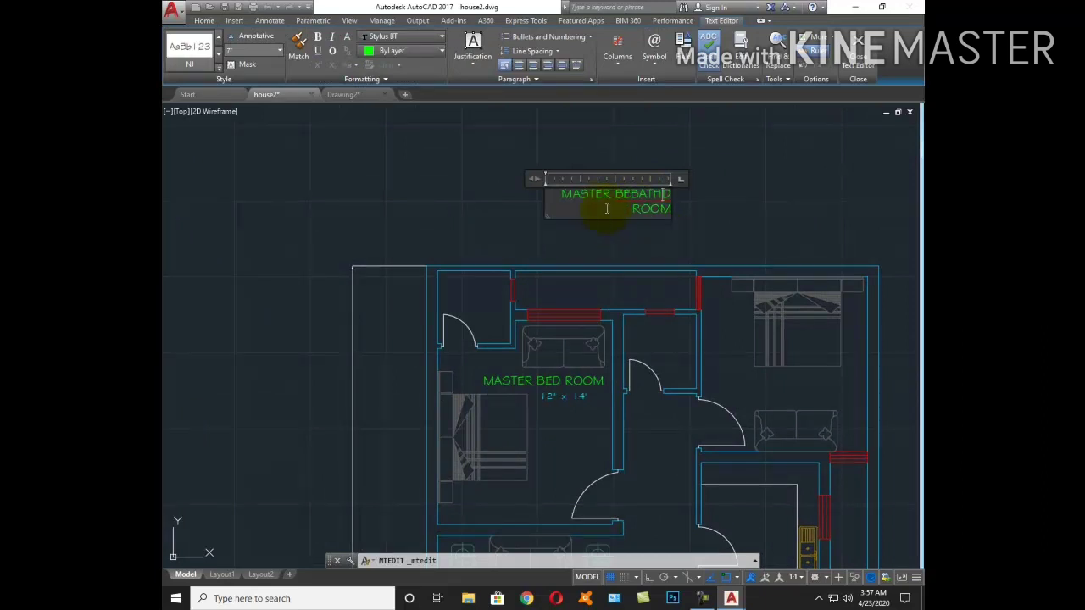
left_click_drag(561, 197, 754, 195)
key("Delete")
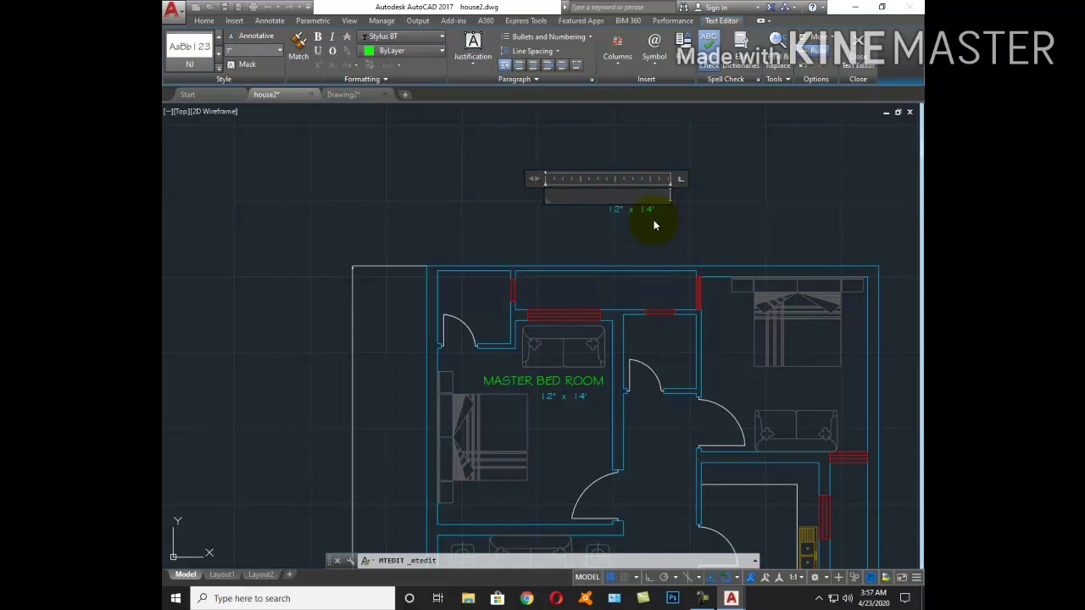
type("BATH")
left_click(674, 238)
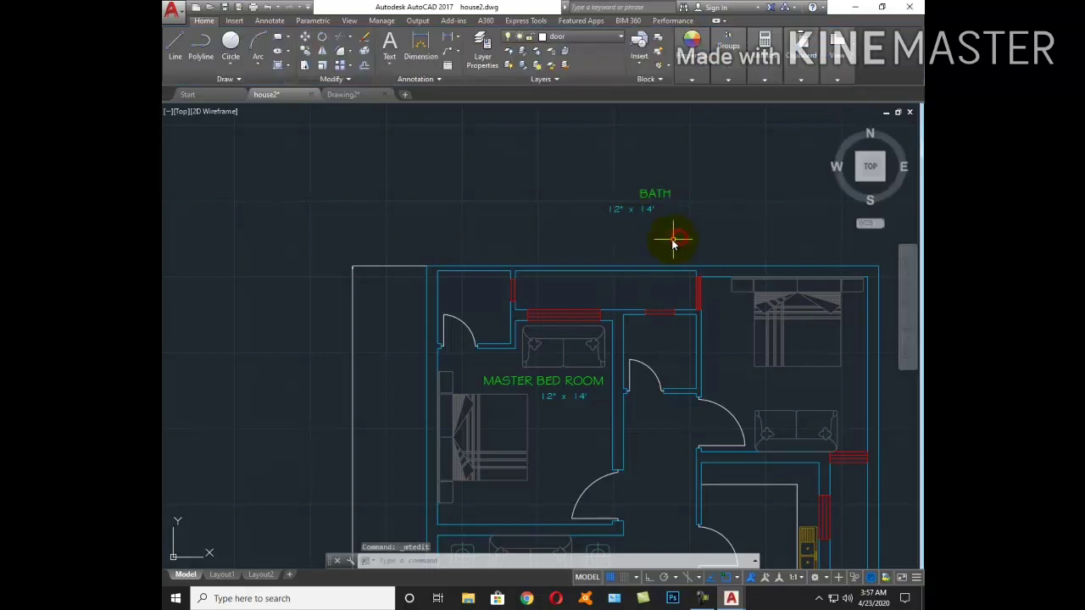
Edit the size text under BATH, removing 12' x 14' to make it 5'x5
double_click(651, 212)
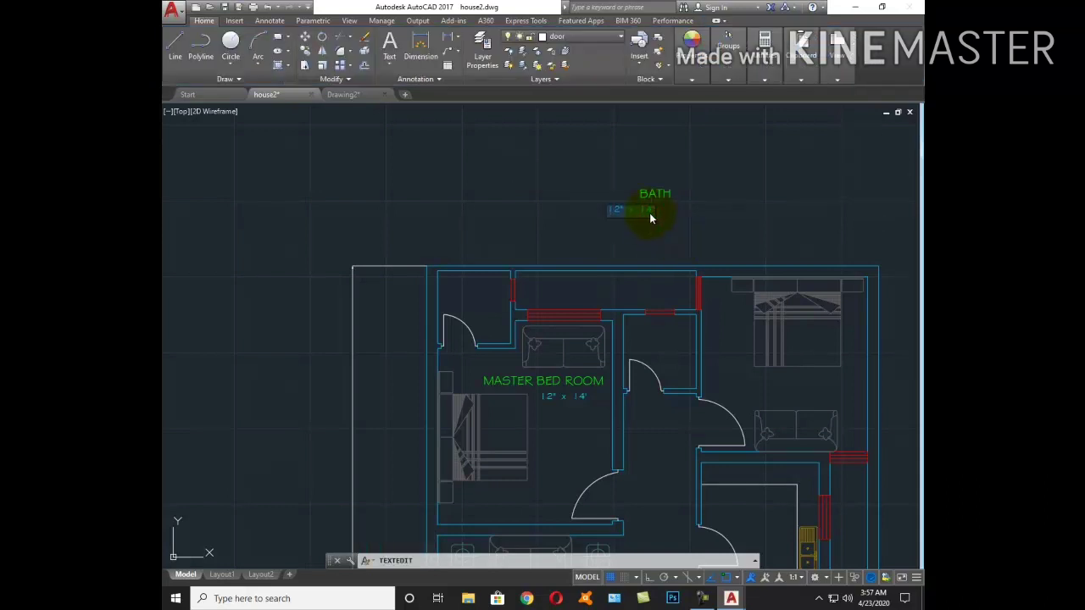
scroll(650, 213, "up", 2)
left_click(609, 211)
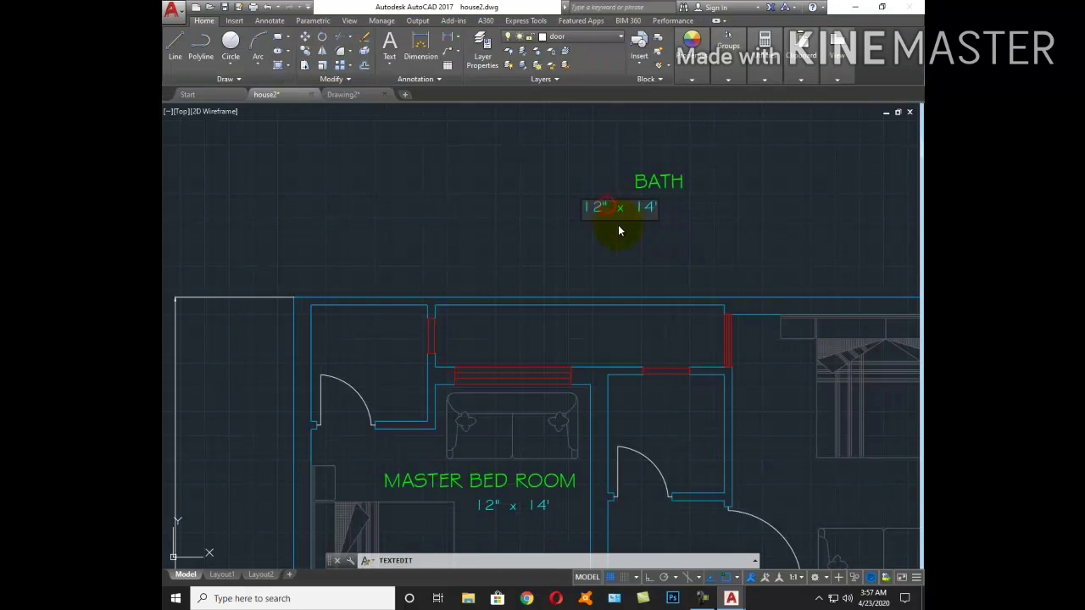
key("BackSpace")
key("BackSpace")
key("BackSpace")
type("5 x 5")
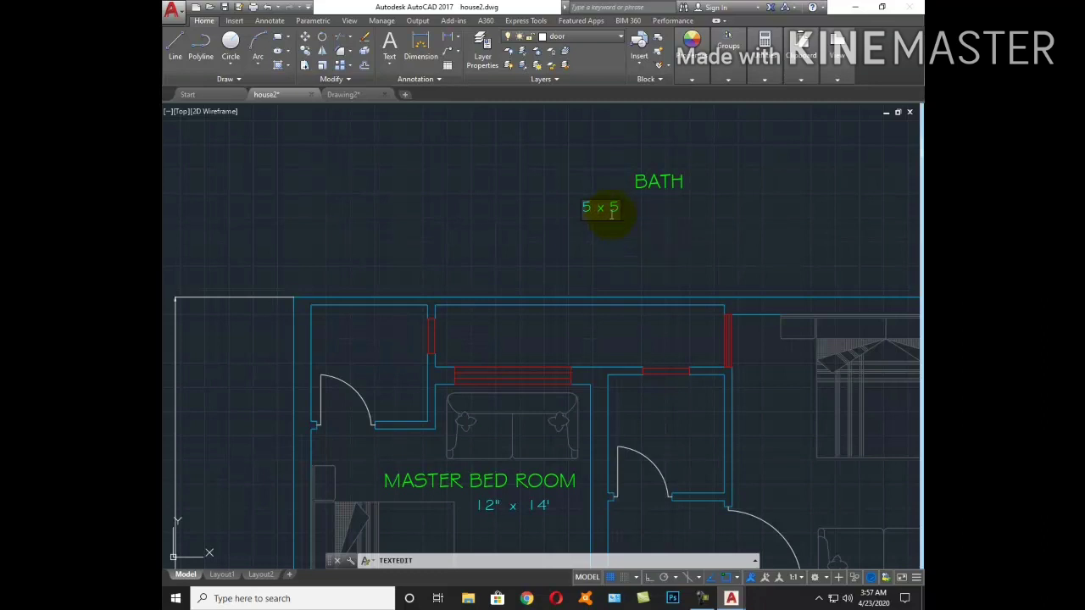
type("'0")
key("BackSpace")
key("BackSpace")
key("BackSpace")
Add the missing foot mark so the bath size reads 5'x5'
left_click(621, 241)
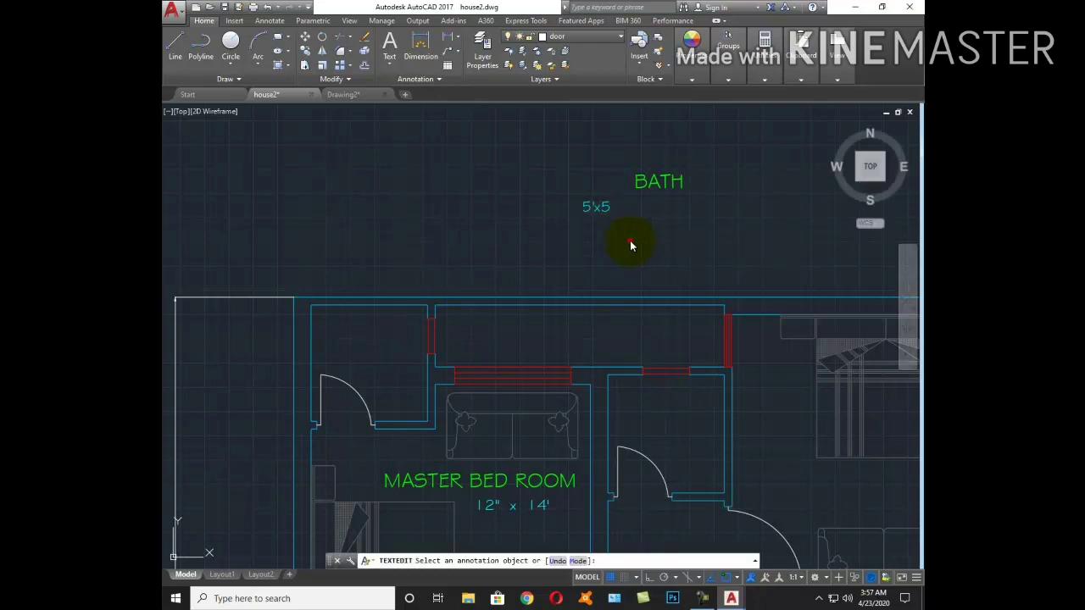
key("Escape")
scroll(625, 230, "up", 5)
double_click(612, 173)
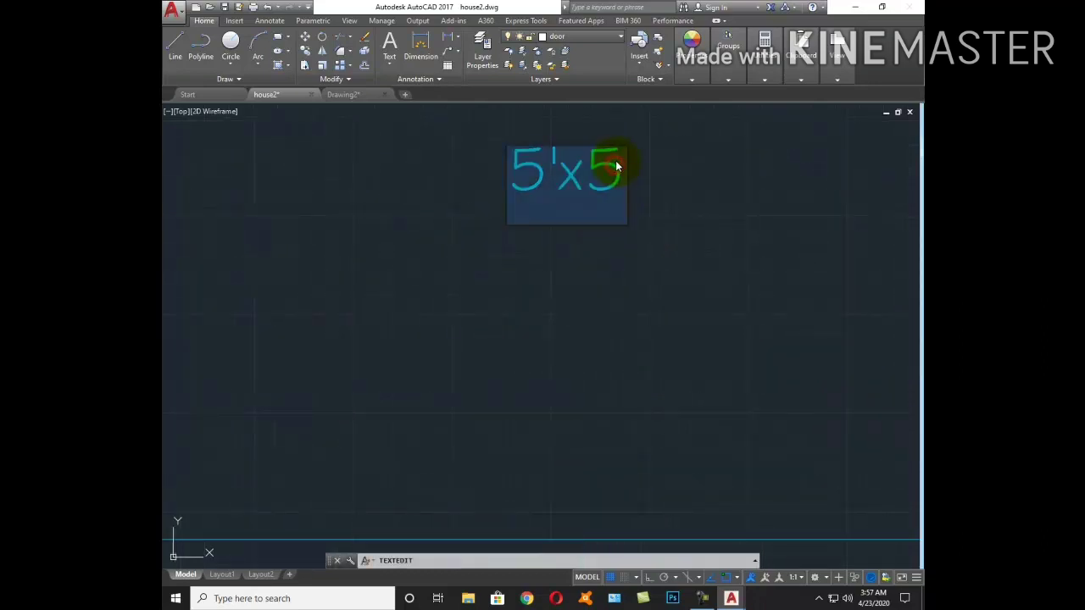
type("'")
left_click(649, 227)
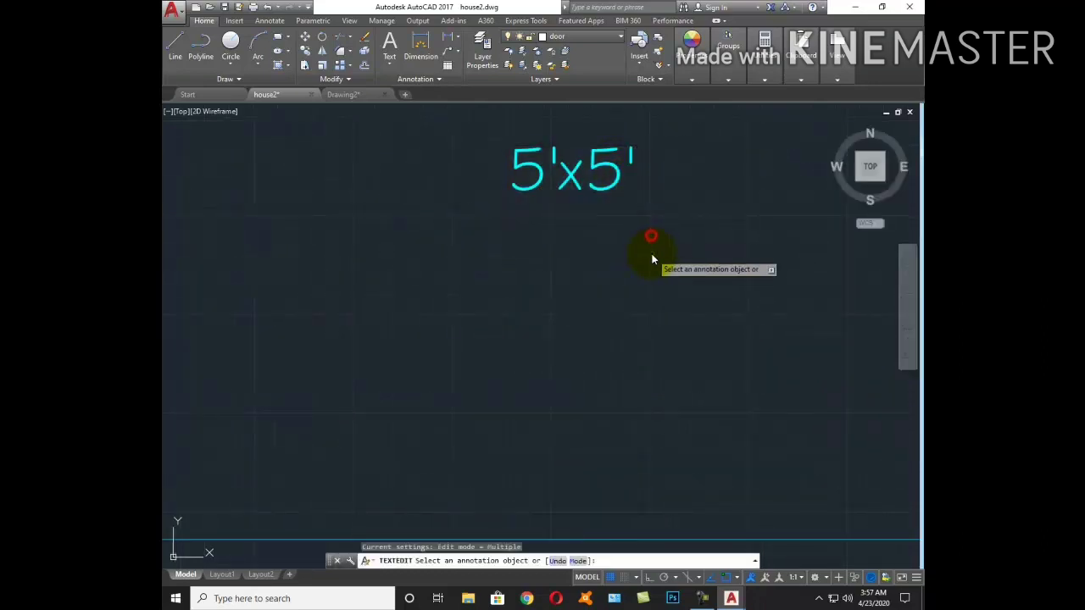
Move the 5'x5' text to sit just under the BATH label
scroll(650, 242, "down", 3)
left_click(631, 225)
left_click(610, 267)
type("m")
key("Return")
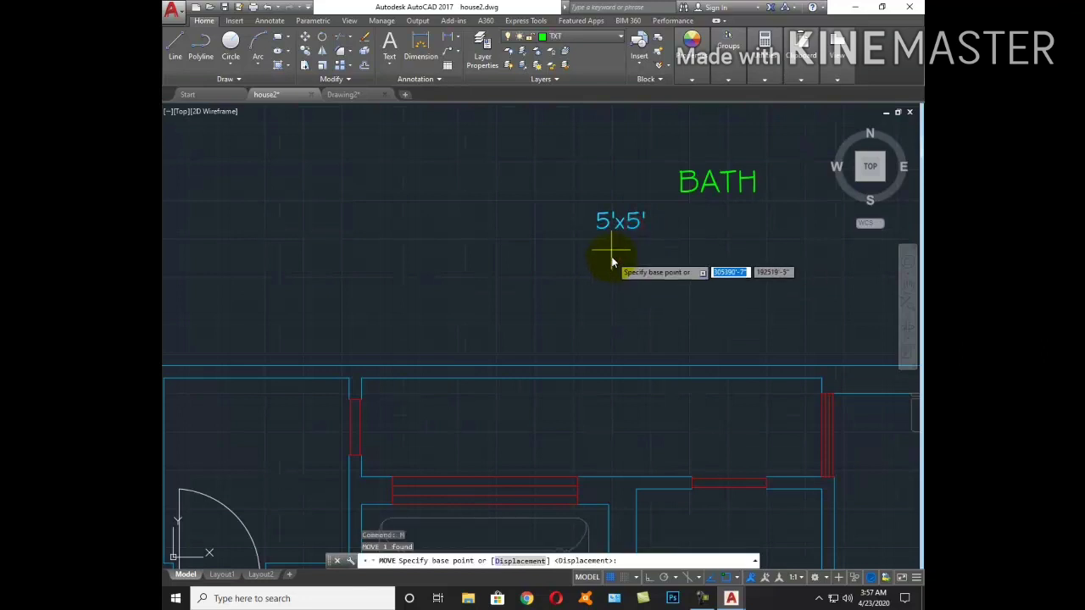
left_click(612, 247)
left_click(717, 212)
Move BATH and 5'x5' together into the first bathroom
key("Return")
left_click_drag(751, 242, 669, 169)
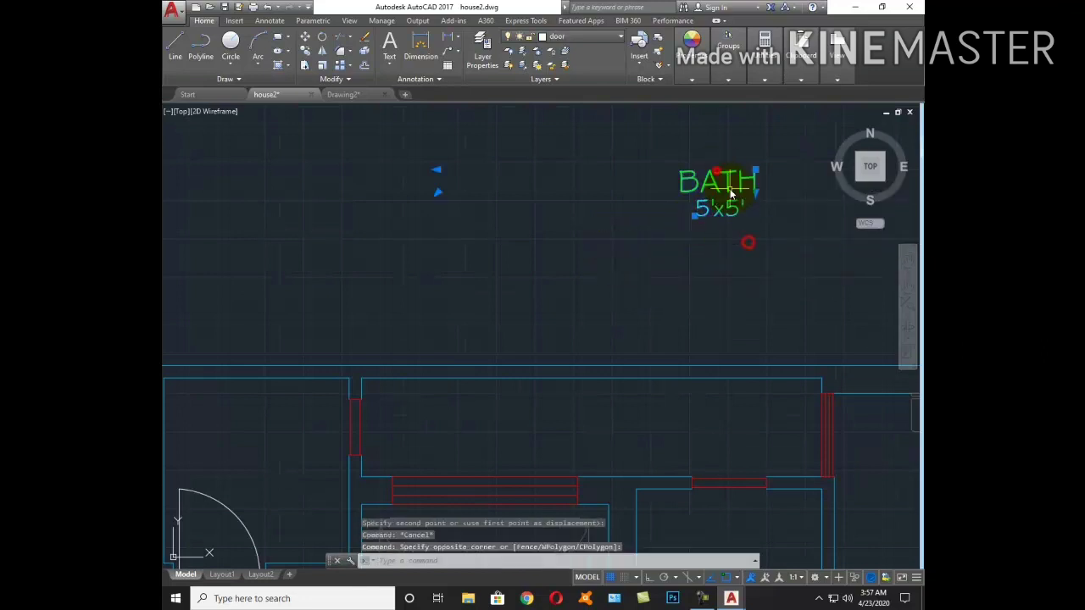
key("Return")
left_click(737, 245)
middle_click_drag(467, 407, 491, 203)
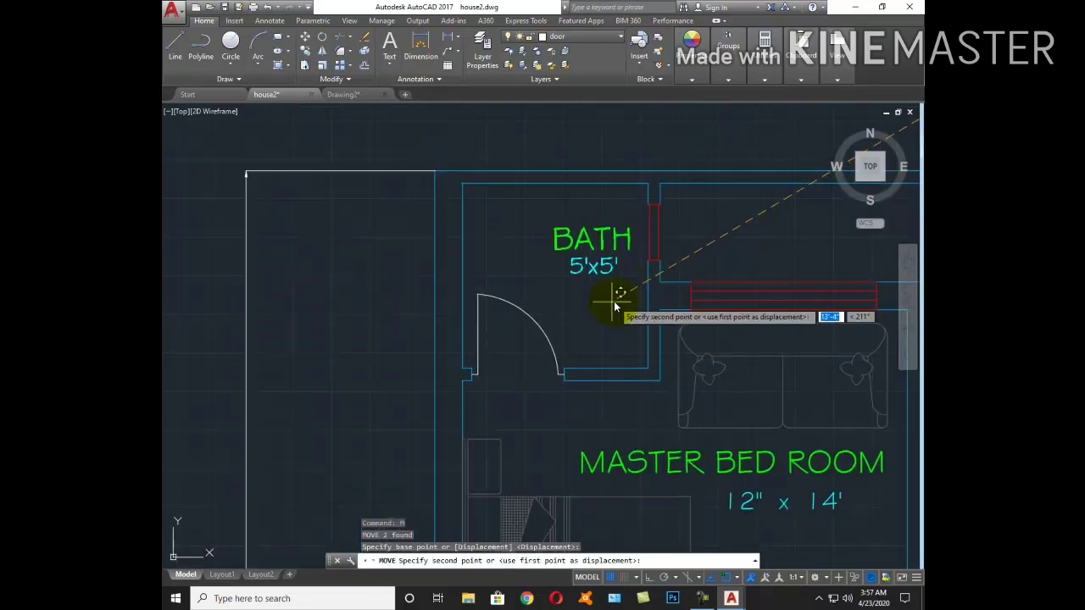
left_click(578, 300)
key("Escape")
Copy the BATH 5'x5' labels into the second bathroom
type("co")
key("Return")
left_click(593, 304)
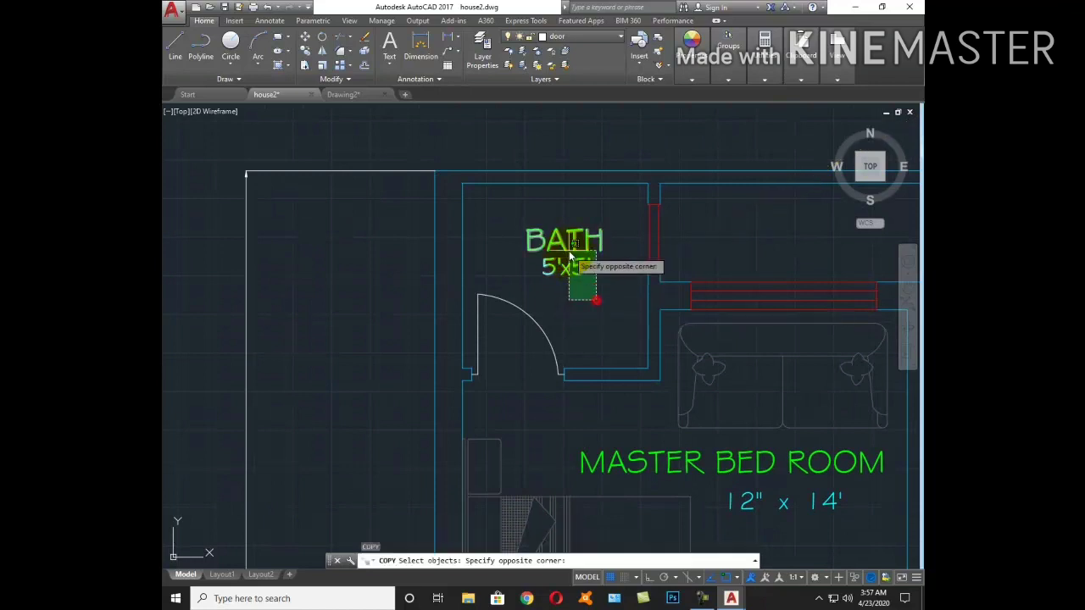
left_click(557, 229)
key("Return")
left_click(576, 298)
scroll(574, 306, "down", 3)
middle_click_drag(702, 368, 431, 339)
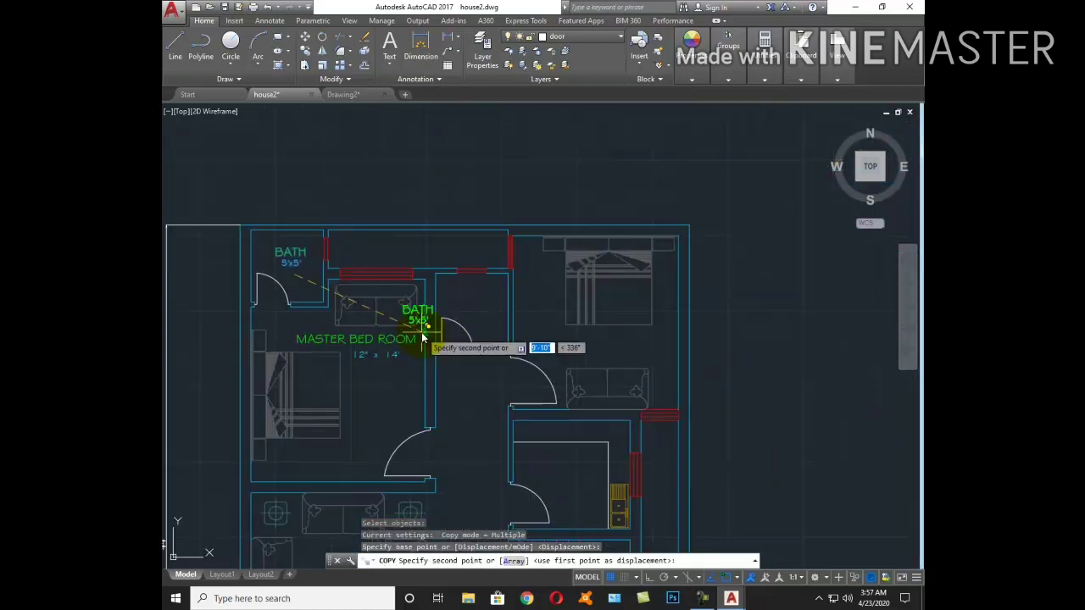
scroll(440, 335, "up", 3)
left_click(469, 305)
scroll(468, 305, "down", 3)
Start copying the MASTER BED ROOM label and its size note
key("Return")
key("Return")
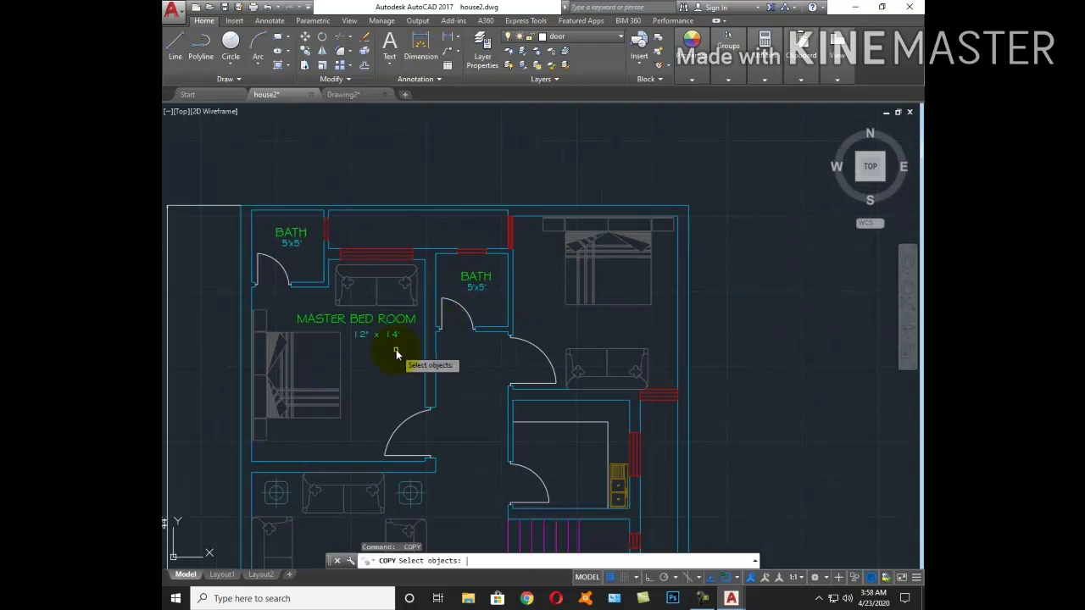
left_click_drag(432, 301, 360, 352)
key("Return")
left_click(379, 352)
Place the label copy above the plan and delete MASTER so it reads BED ROOM
left_click(522, 177)
key("Return")
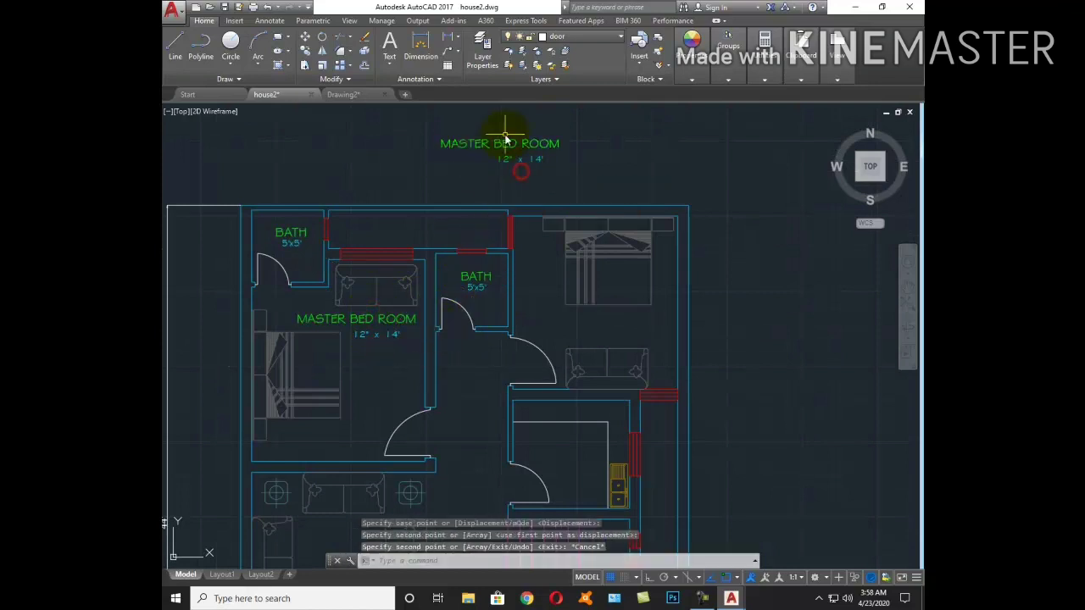
double_click(498, 146)
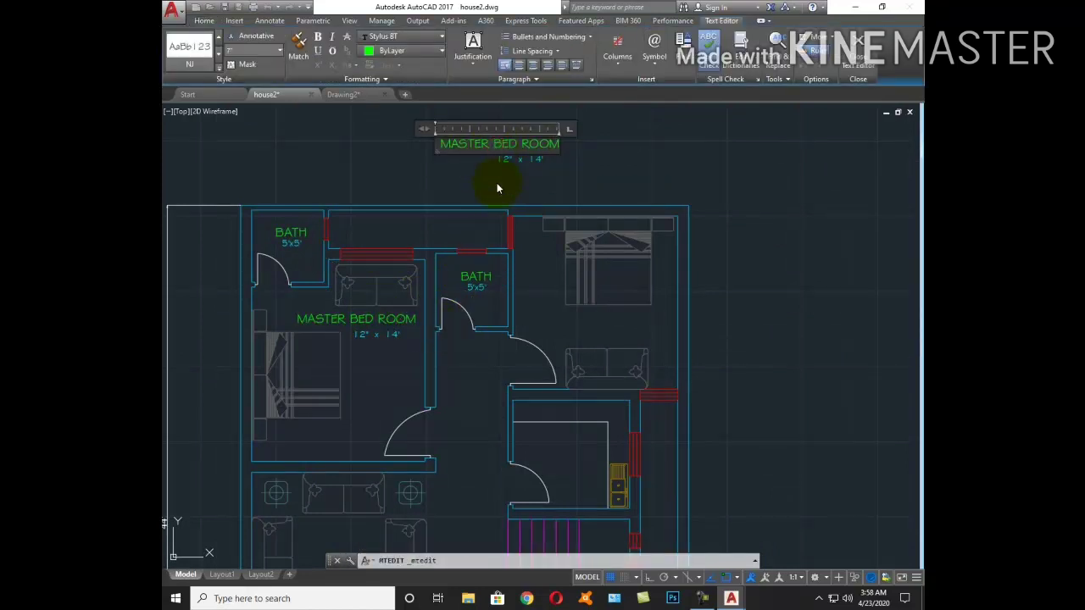
key("BackSpace")
key("BackSpace")
key("BackSpace")
left_click(539, 197)
key("Escape")
type("D")
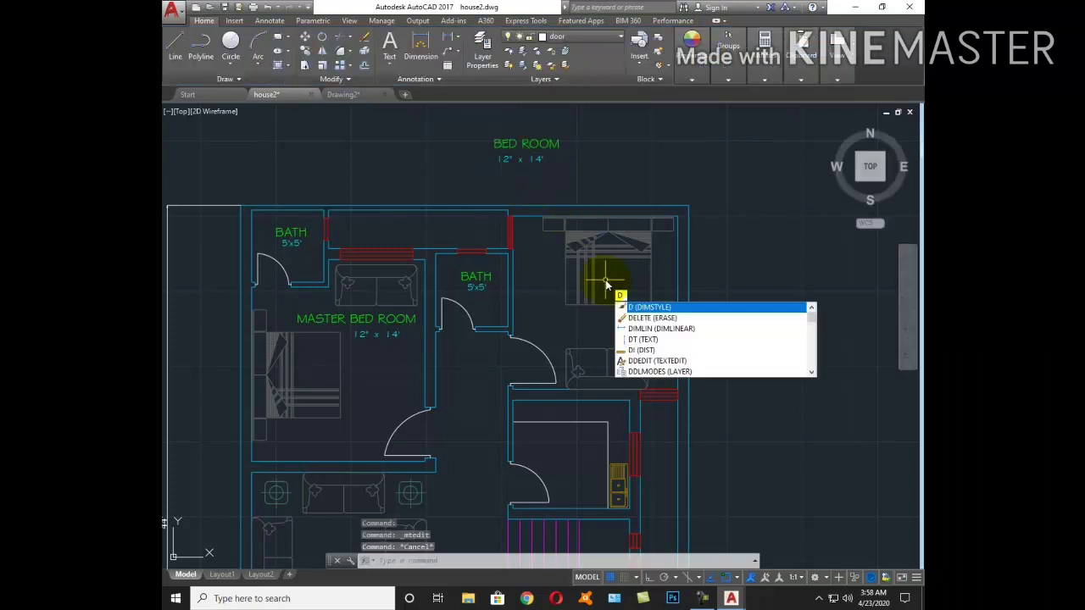
key("Escape")
Change the size text under BED ROOM to 12' x 11'6"
left_click(536, 161)
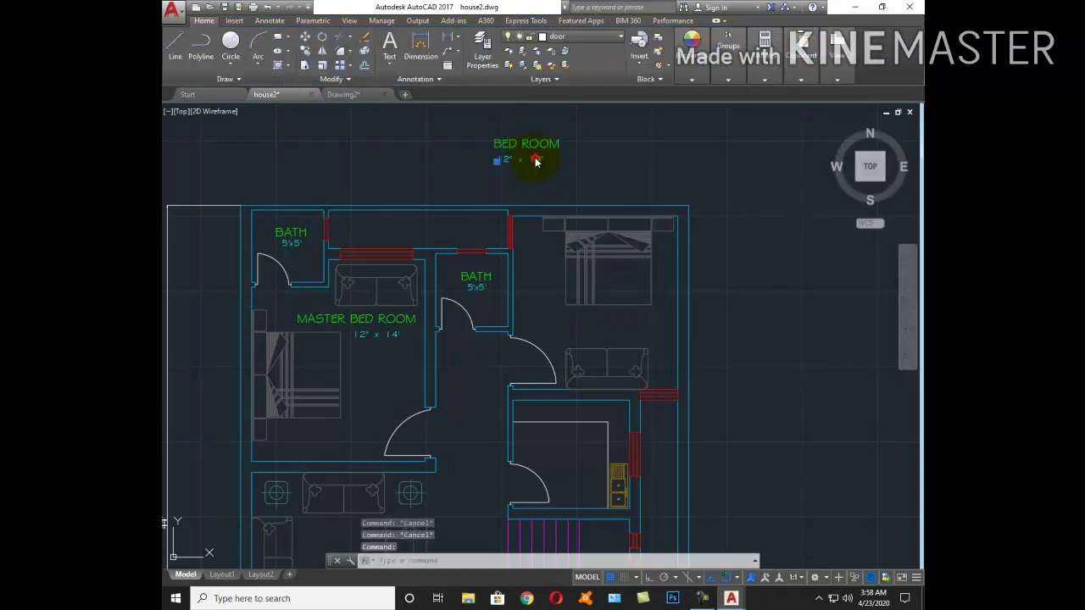
double_click(513, 160)
scroll(514, 160, "up", 8)
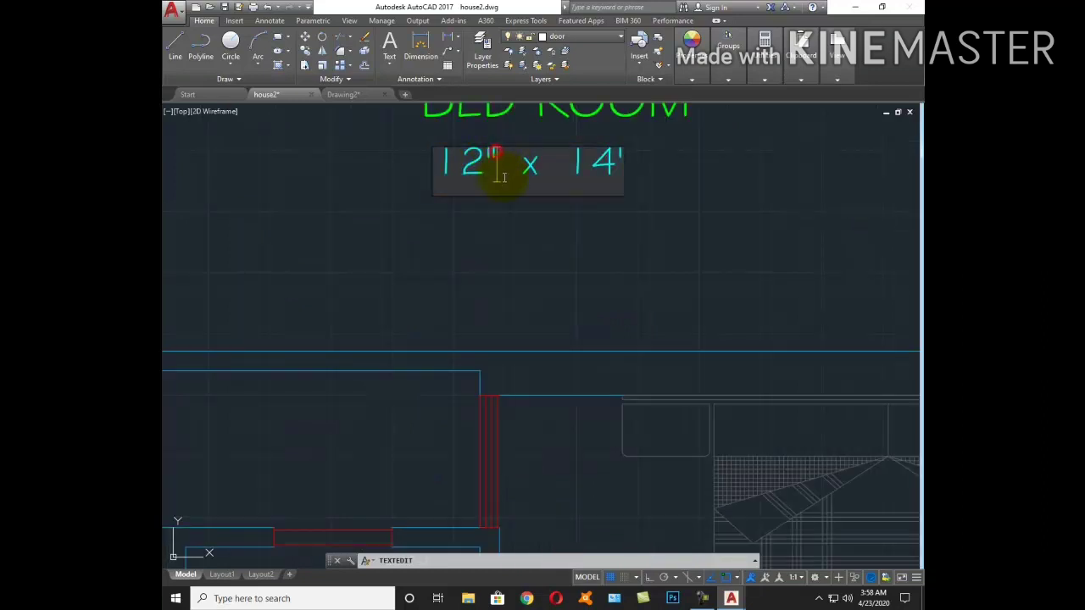
key("BackSpace")
type("'")
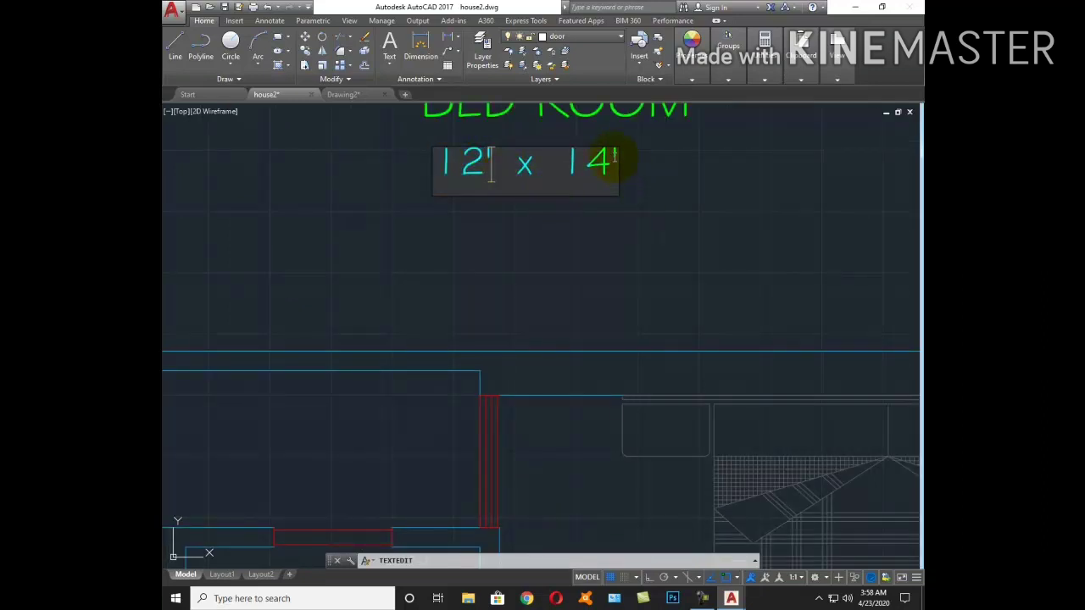
left_click(612, 163)
key("BackSpace")
key("BackSpace")
type("'")
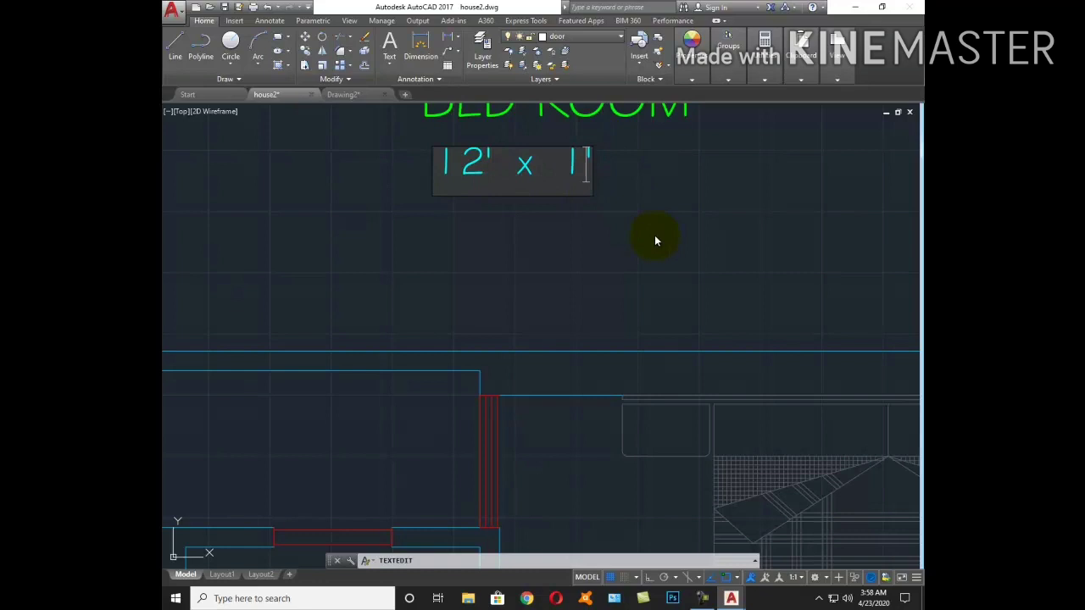
type("1")
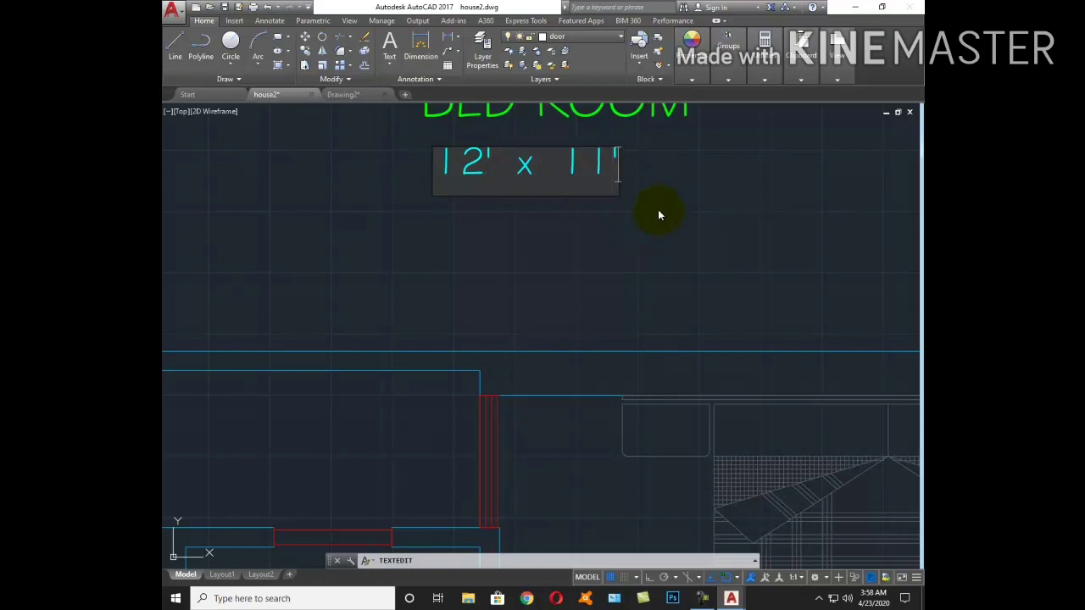
type("6\"")
key("Return")
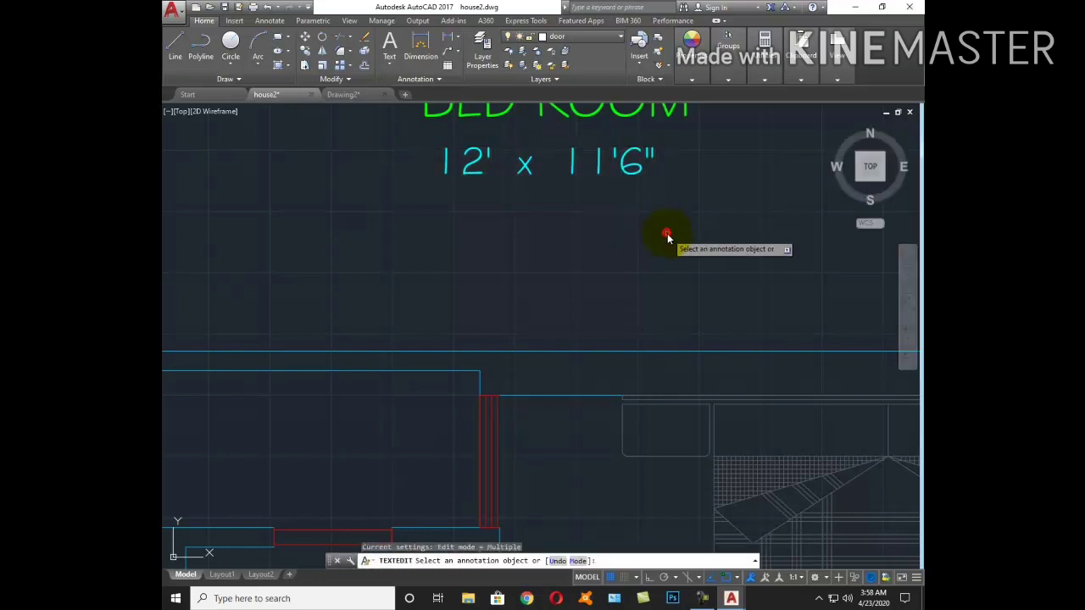
key("Escape")
Move the BED ROOM label and its 12' x 11'6" size into the top-right bedroom
scroll(669, 222, "down", 4)
left_click(637, 222)
type("m")
key("Return")
left_click(642, 235)
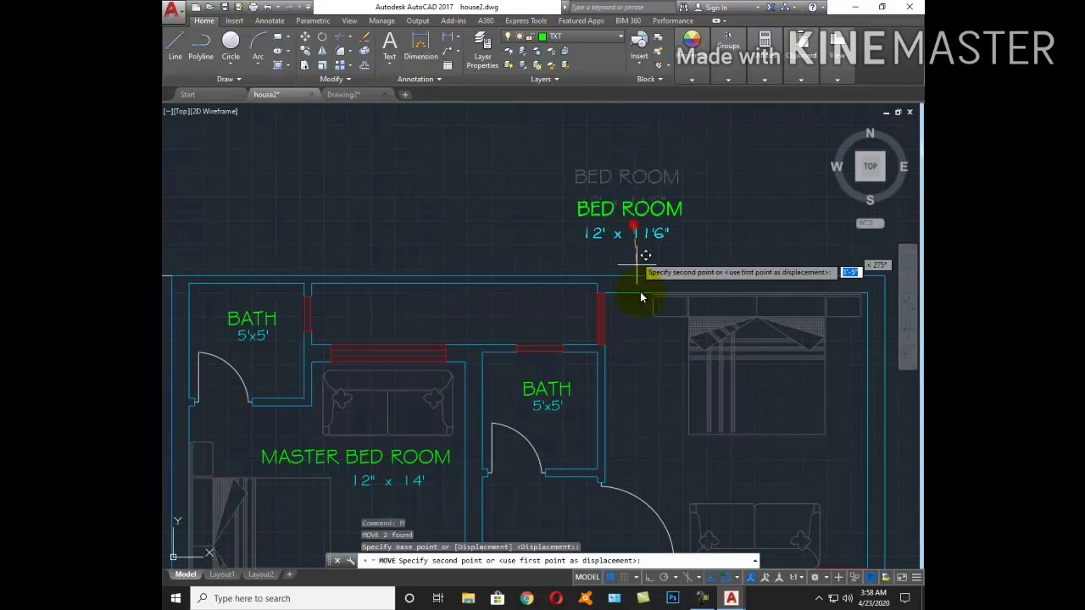
middle_click_drag(634, 286, 548, 181)
scroll(657, 337, "up", 3)
key("Escape")
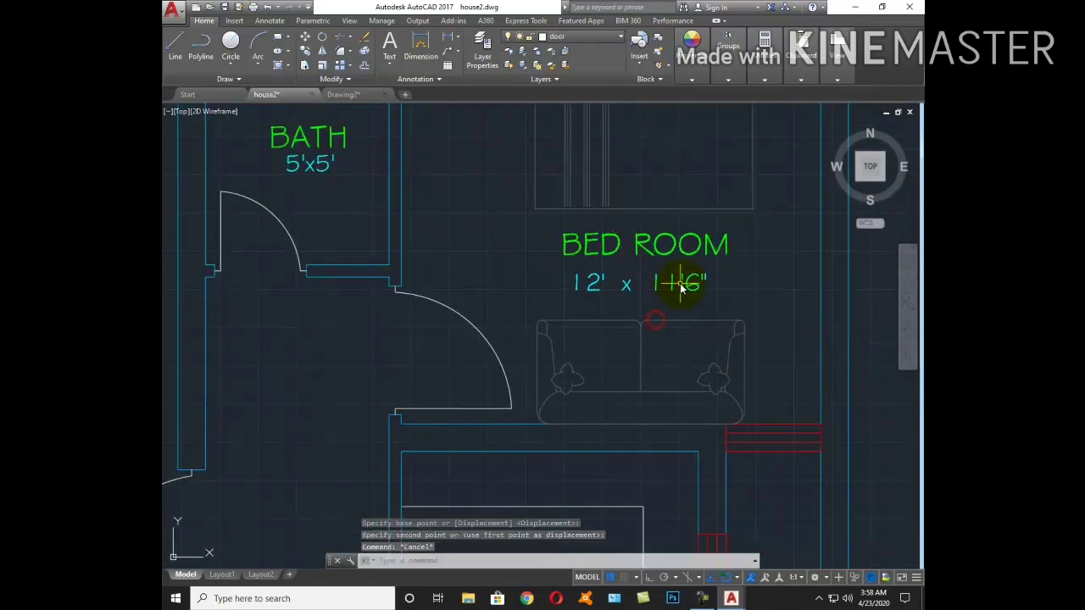
key("Return")
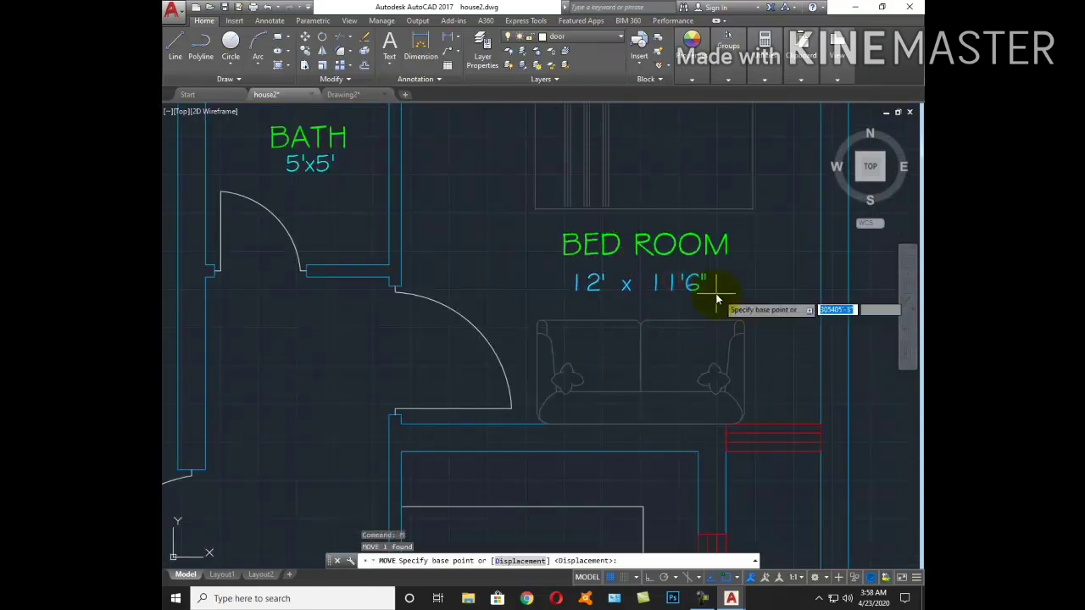
key("Escape")
left_click(685, 286)
left_click(751, 314)
Start moving the size text, then cancel the move
type("m")
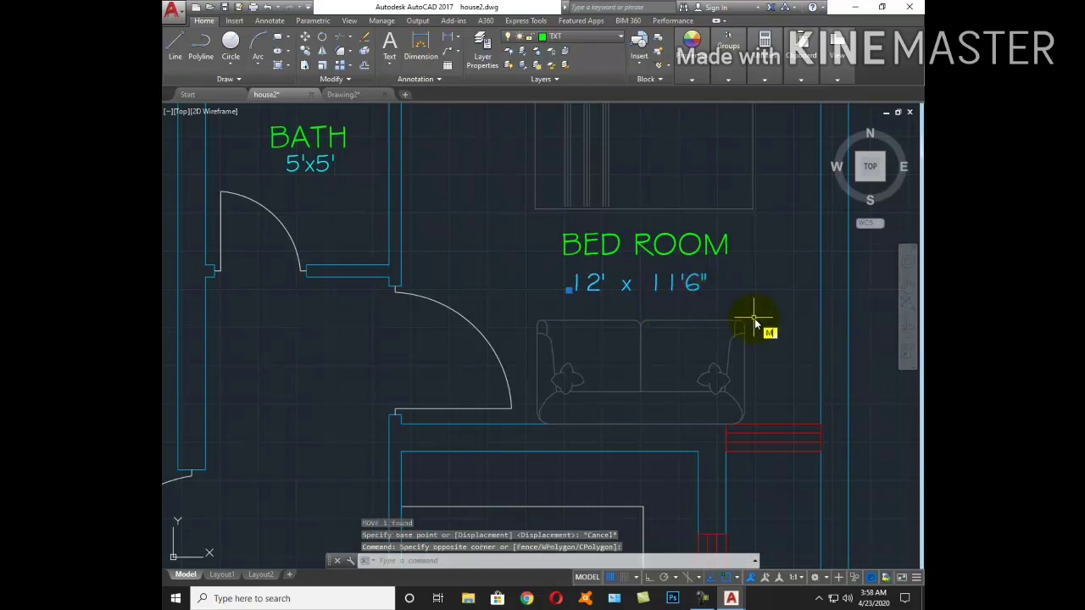
key("Return")
left_click(789, 339)
key("Escape")
scroll(754, 294, "down", 5)
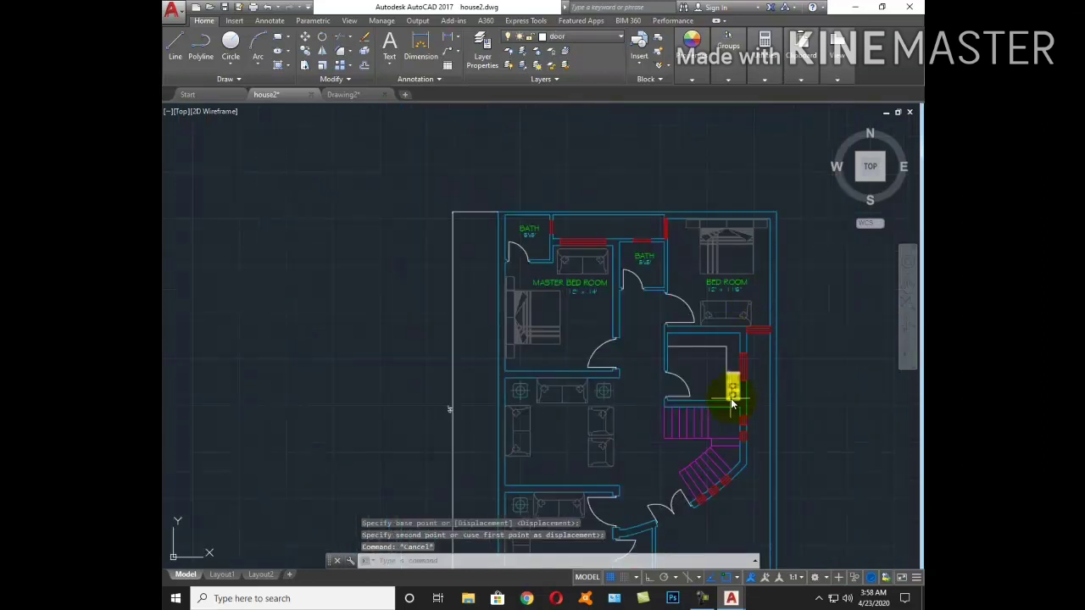
Copy the BED ROOM name and size labels into the lower small room
type("co")
key("Return")
scroll(738, 301, "up", 4)
left_click(740, 299)
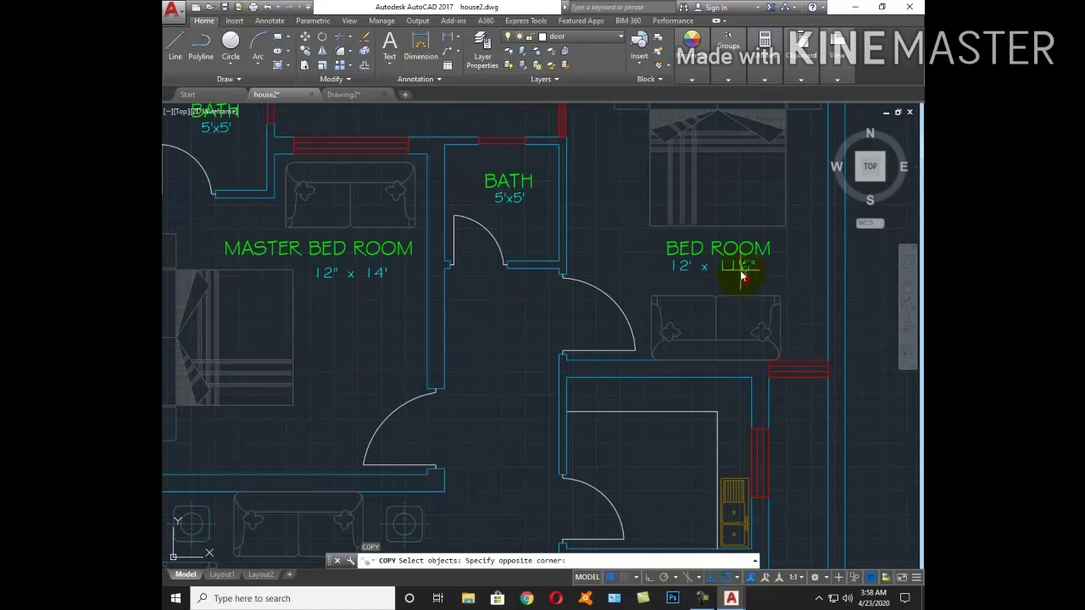
left_click(718, 290)
key("Return")
left_click(718, 290)
middle_click_drag(659, 473, 650, 328)
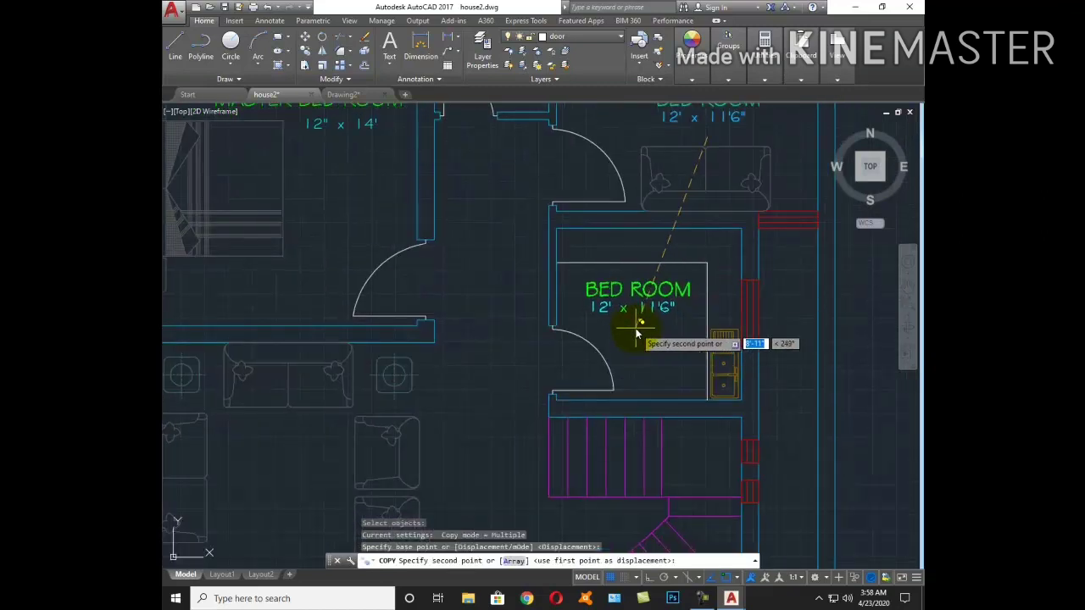
left_click(635, 329)
key("Escape")
Change the copied BED ROOM label text to KITCHEN
double_click(631, 291)
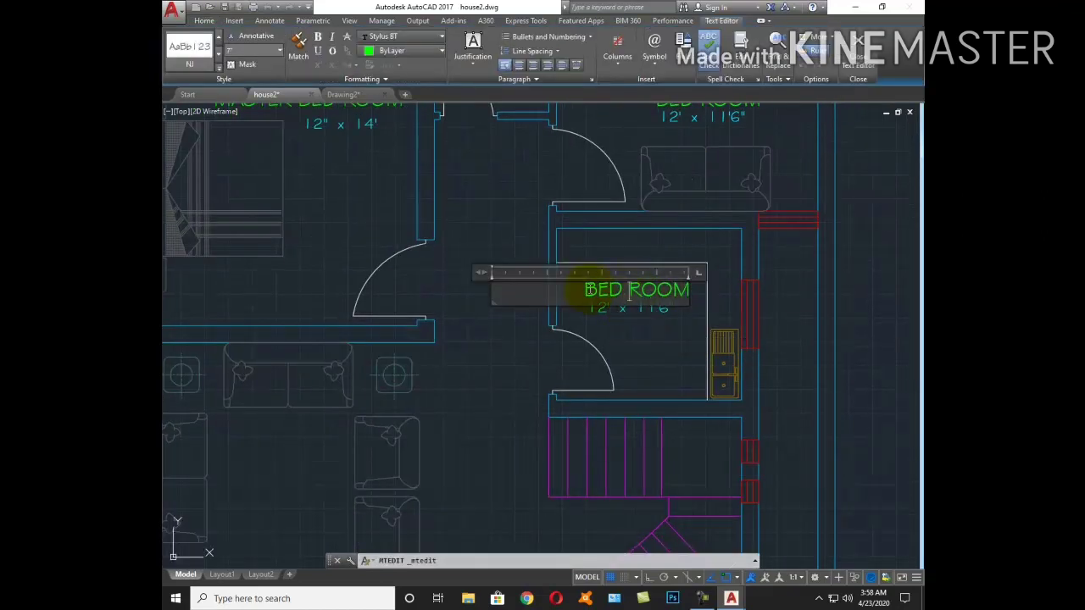
left_click_drag(584, 289, 691, 305)
type("KI")
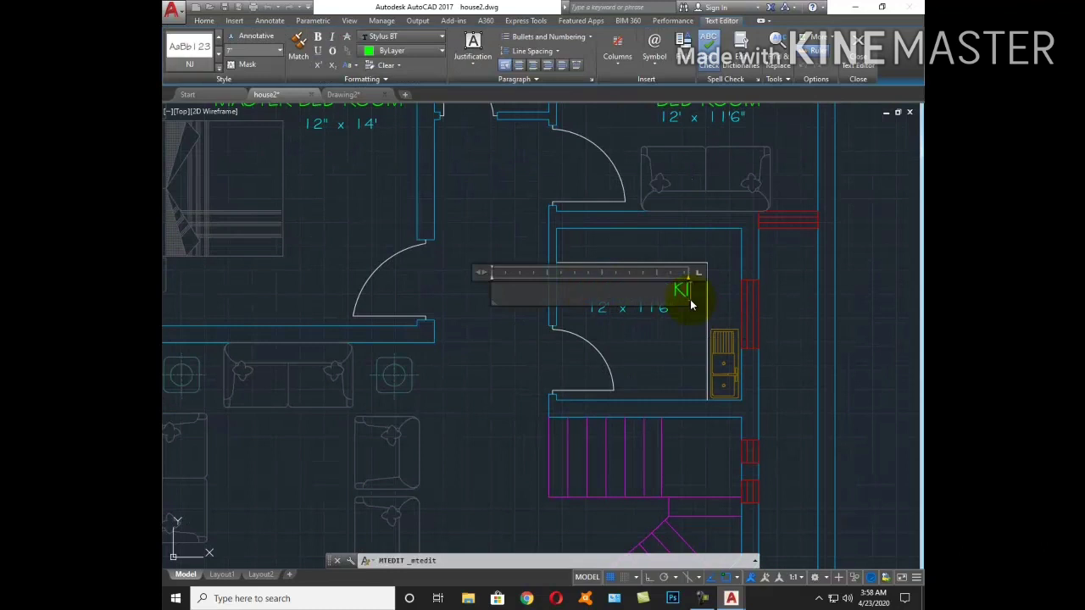
type("TCHE")
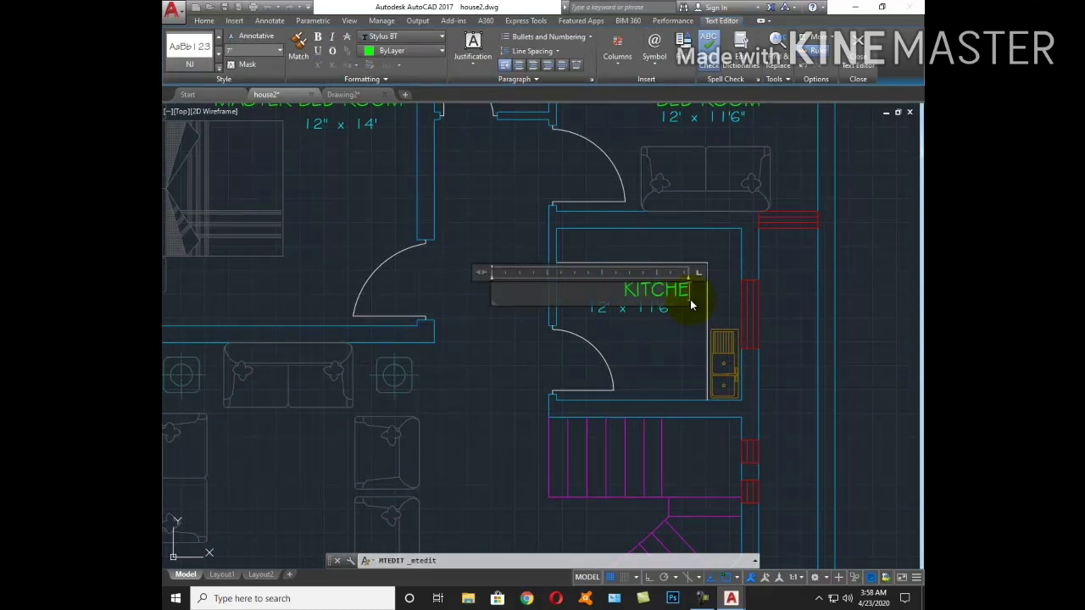
type("N")
left_click(661, 348)
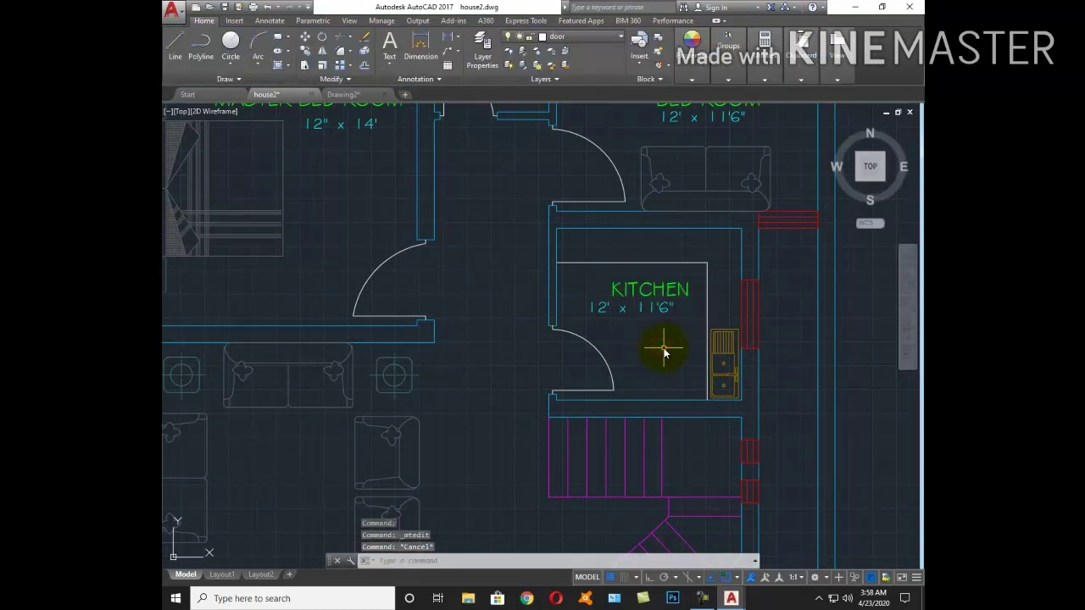
Edit the room-size note to read 8' x 7'6"
double_click(641, 309)
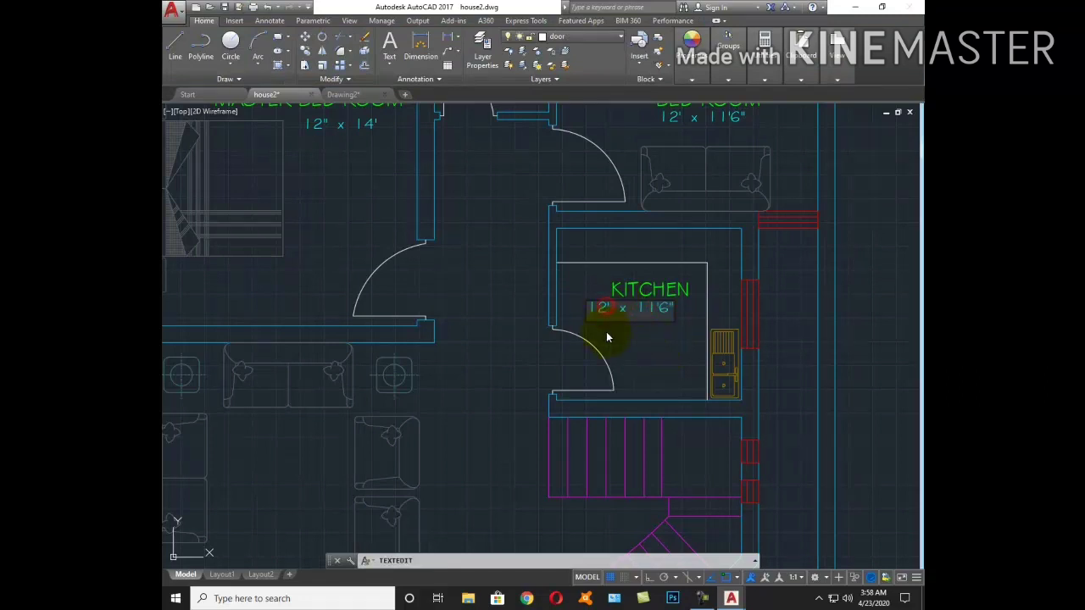
key("BackSpace")
type("8'")
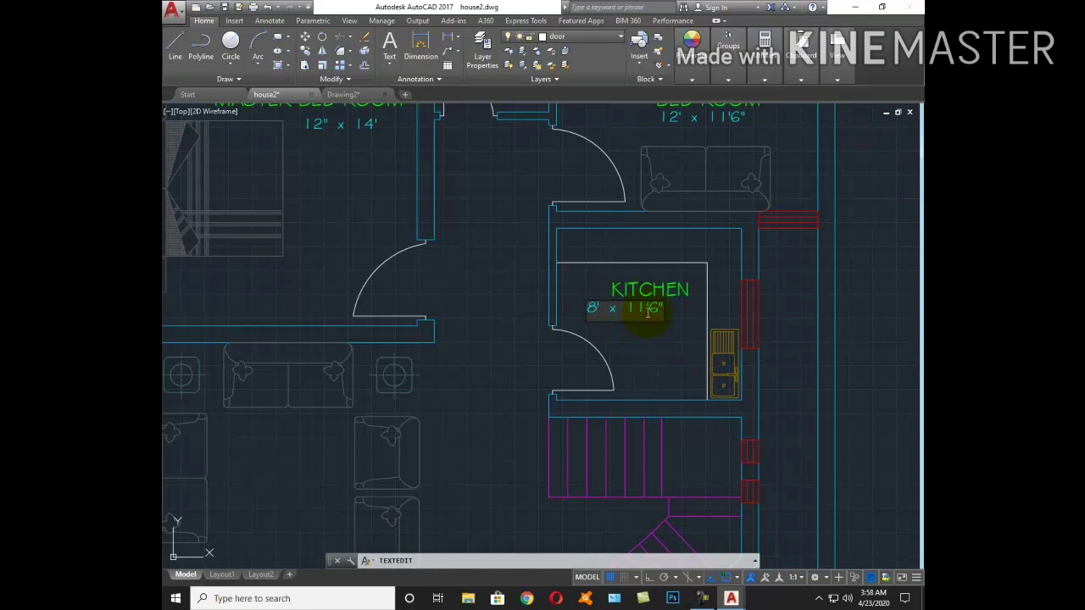
scroll(658, 312, "up", 2)
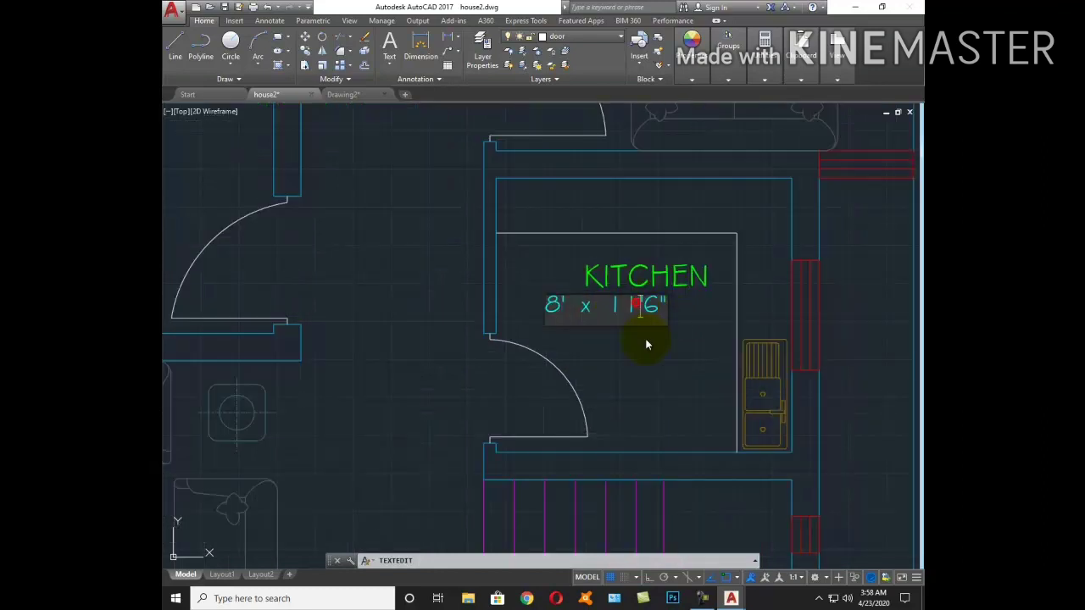
key("BackSpace")
key("BackSpace")
type("7")
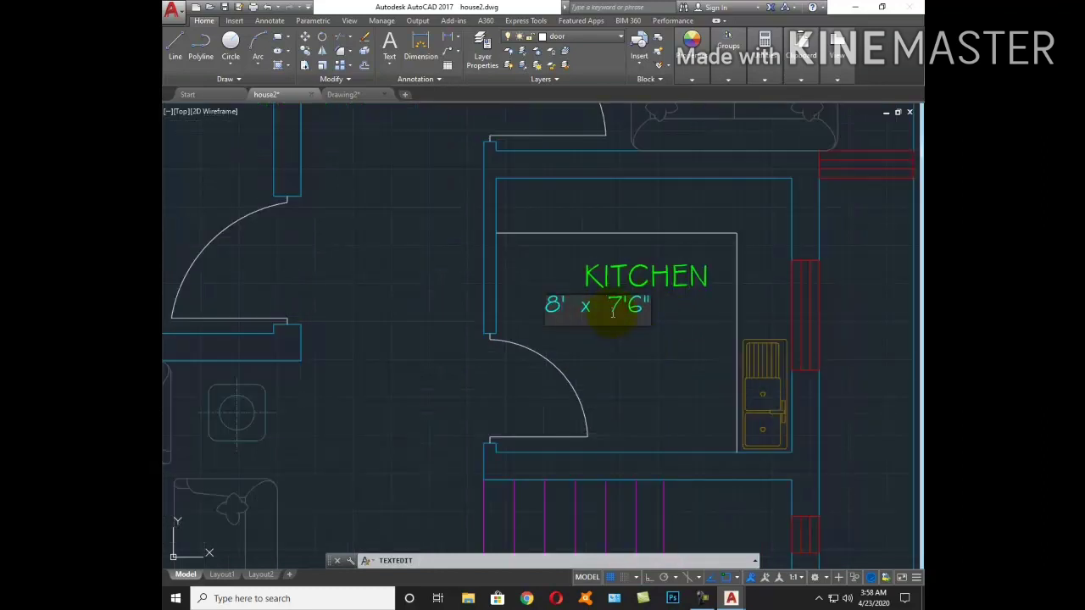
key("BackSpace")
left_click(576, 307)
key("BackSpace")
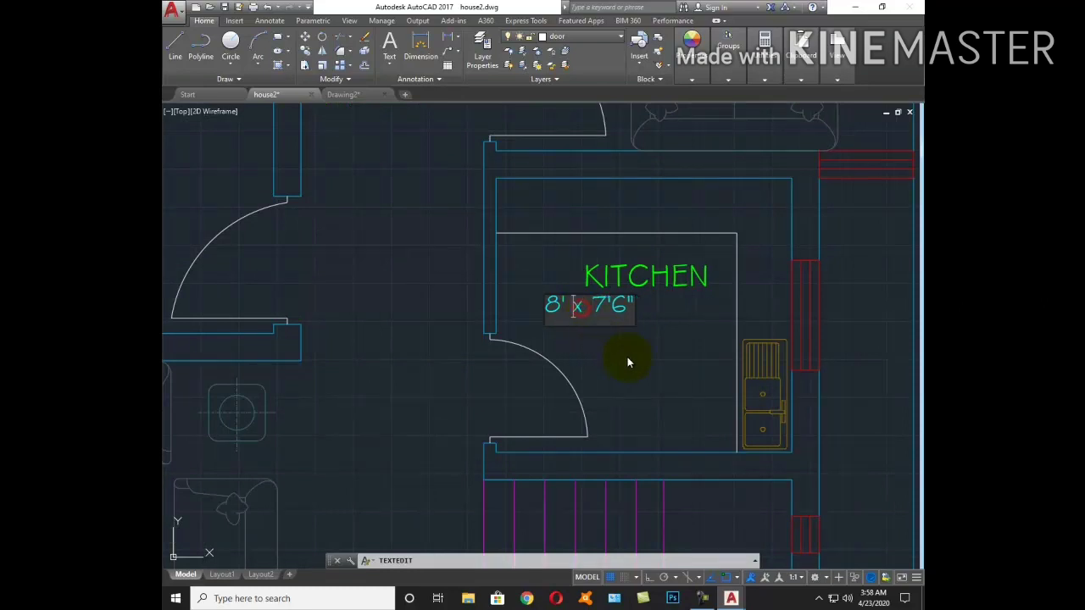
left_click(627, 362)
Move the 8' x 7'6" size note so it sits centred under KITCHEN
left_click(617, 307)
type("m")
key("Return")
left_click(600, 342)
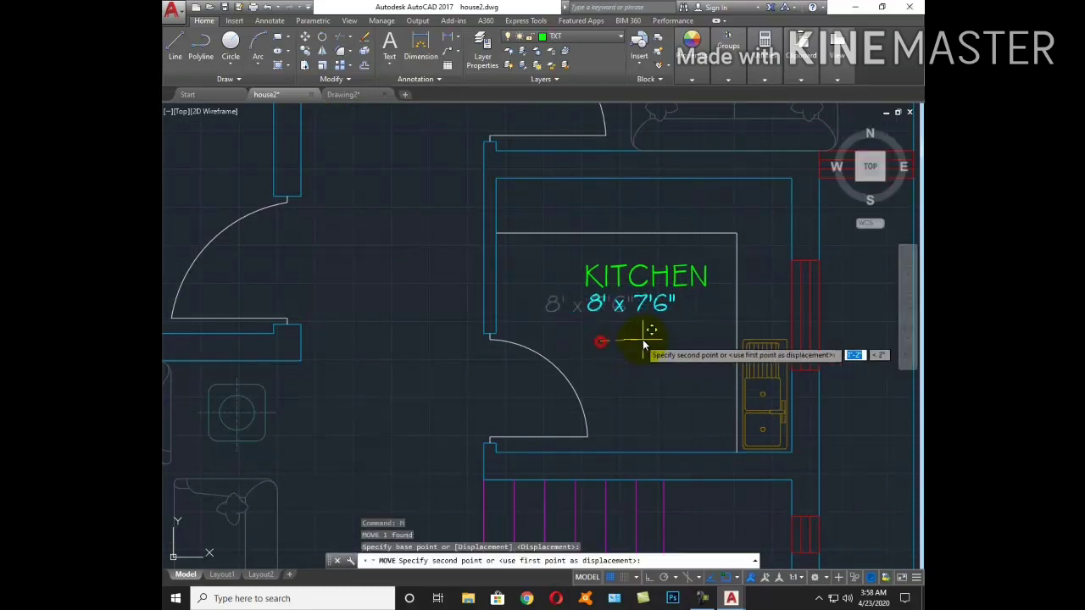
left_click(651, 349)
key("Escape")
Select the KITCHEN name and size labels for copying
left_click(658, 274)
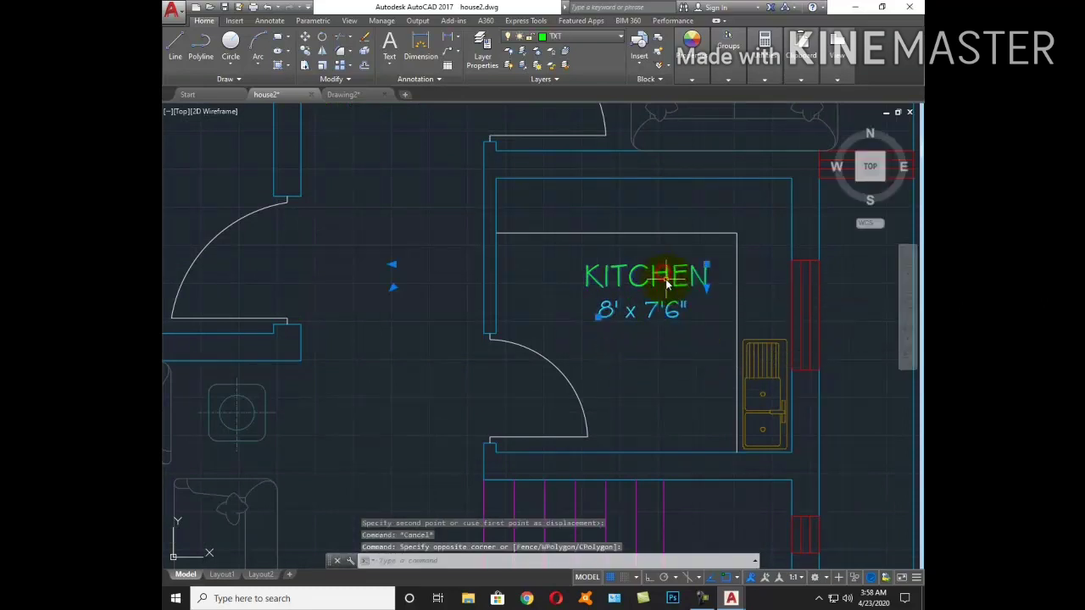
type("co")
key("Return")
left_click(680, 348)
scroll(682, 343, "down", 5)
Place one copy of the kitchen labels in the sofa room
scroll(627, 339, "up", 1)
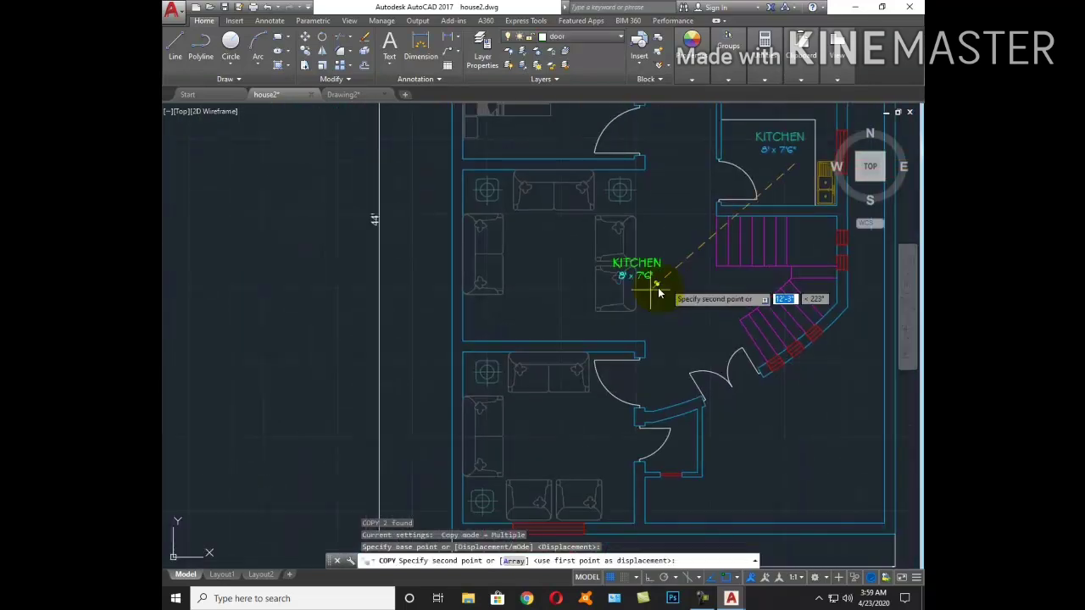
scroll(658, 293, "up", 2)
left_click(566, 280)
right_click(566, 280)
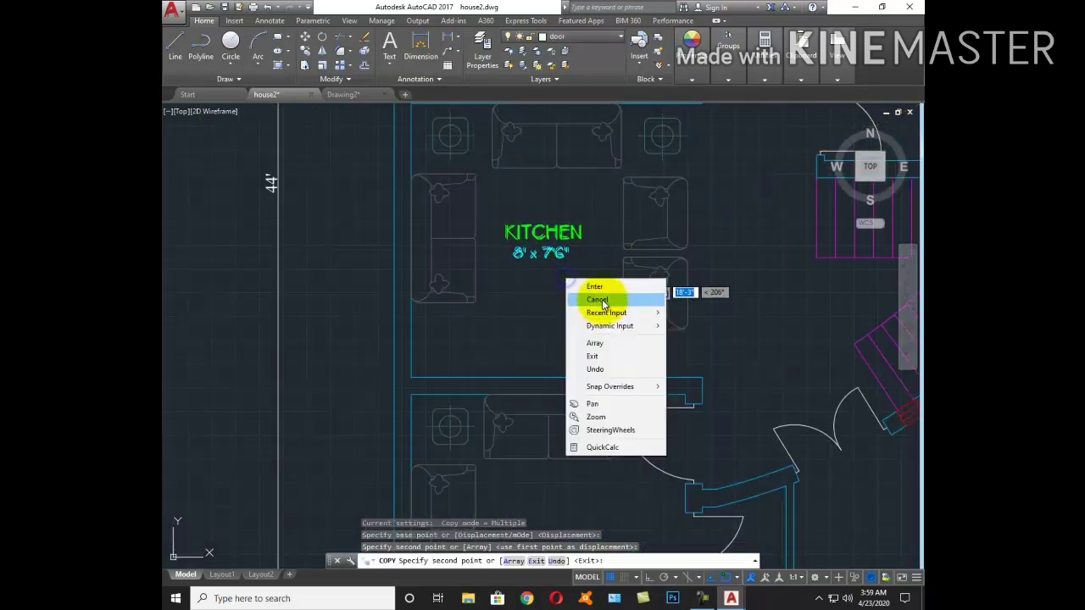
left_click(602, 301)
Rename the copied label to FAMILY HALL and shift it right to centre it
double_click(558, 239)
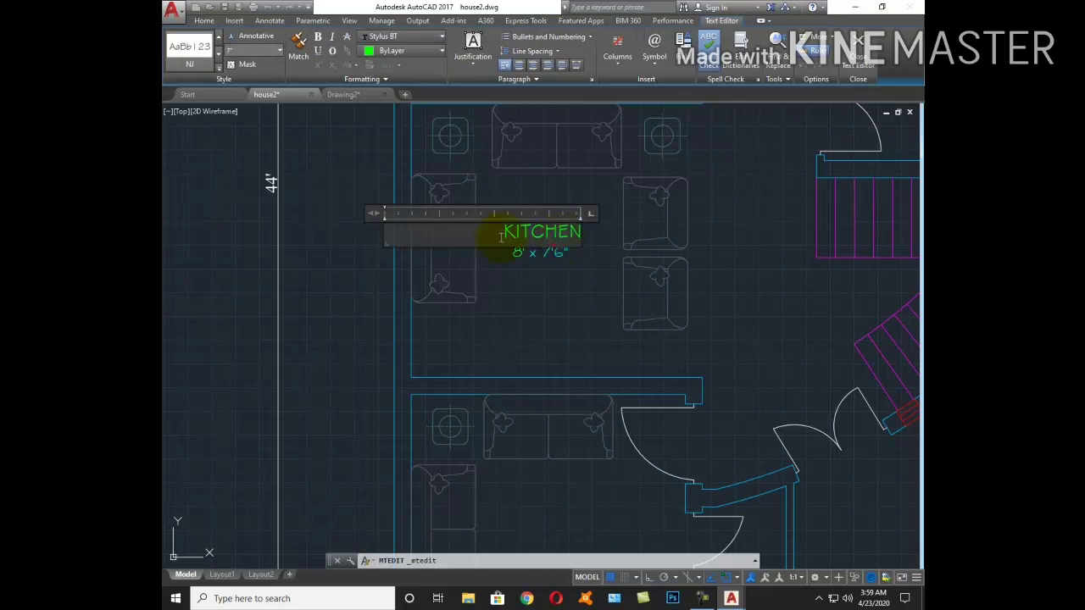
left_click_drag(501, 237, 583, 235)
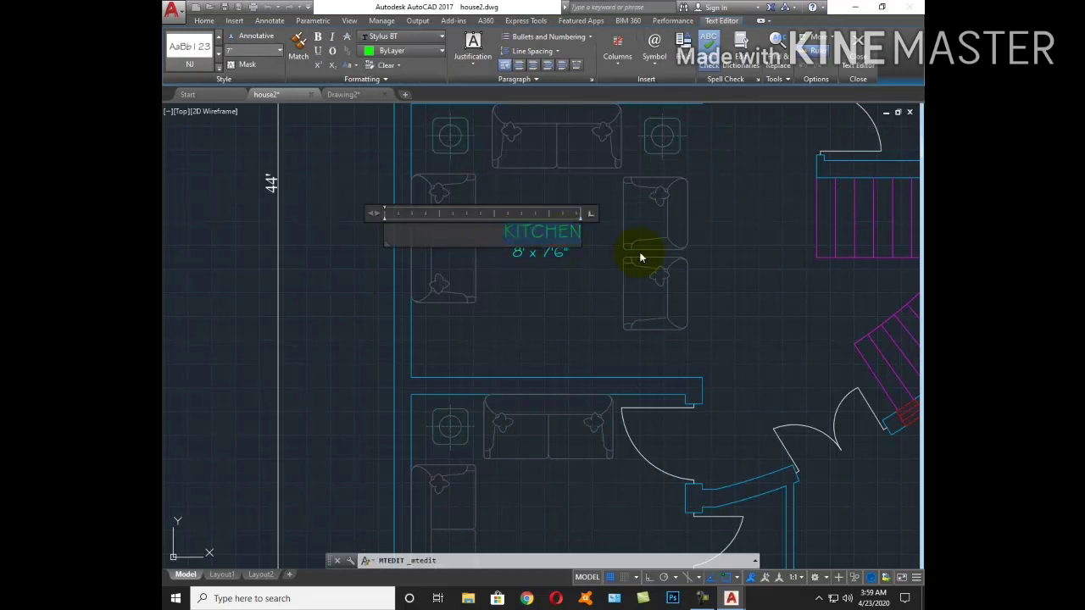
type("FAMIL")
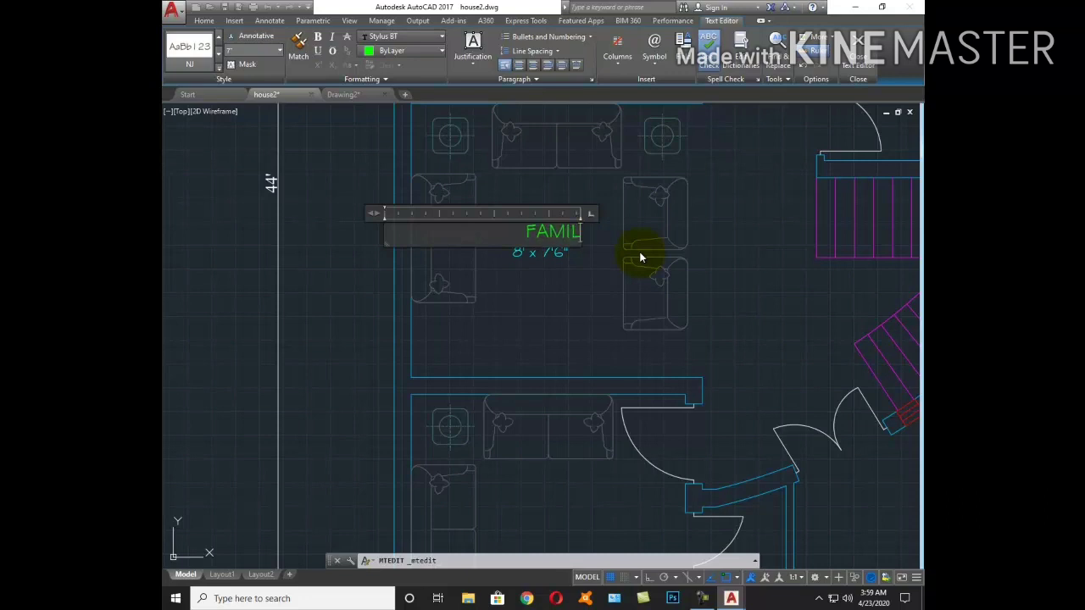
type("Y HAL")
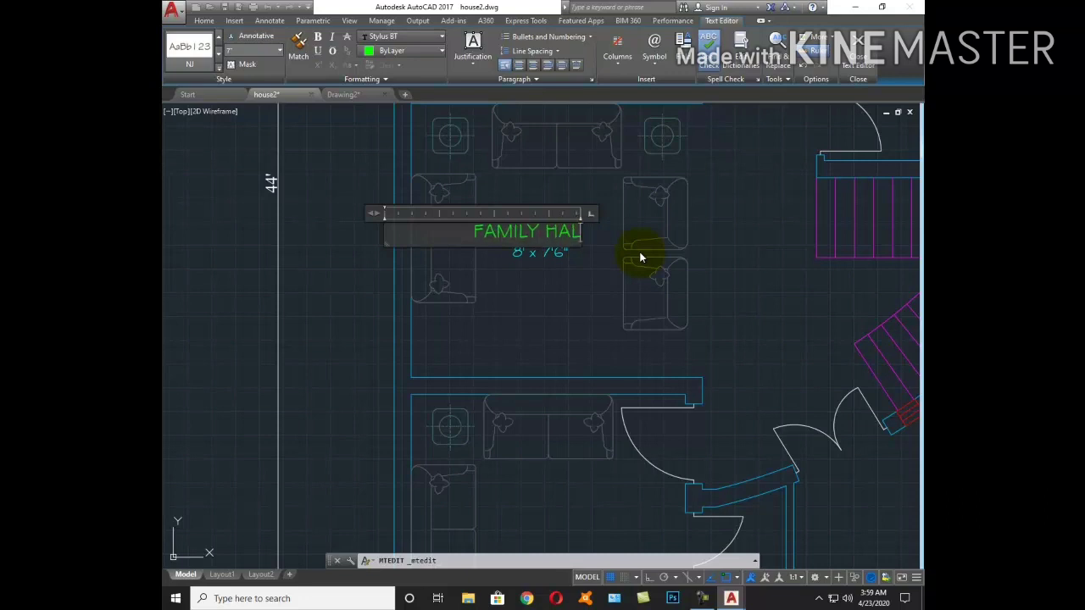
type("L")
left_click(564, 294)
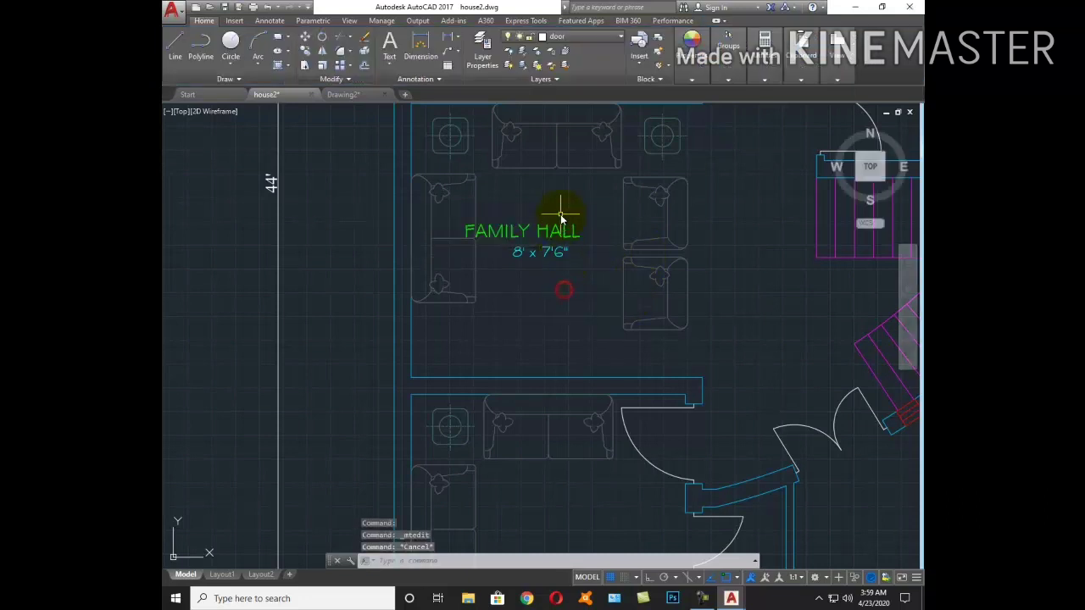
left_click(555, 231)
type("m")
key("Return")
left_click(555, 315)
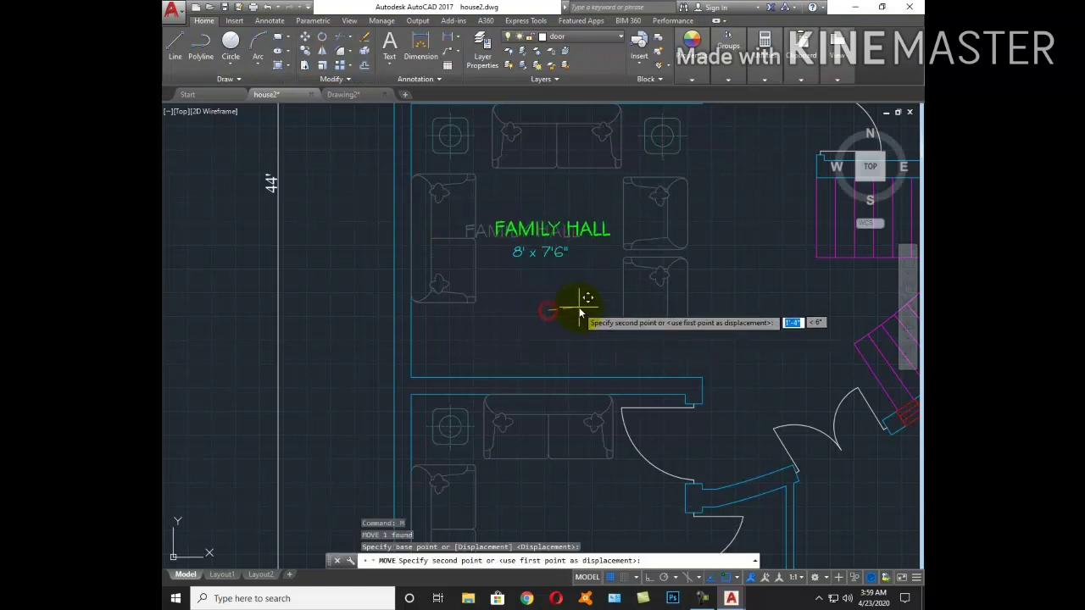
left_click(572, 318)
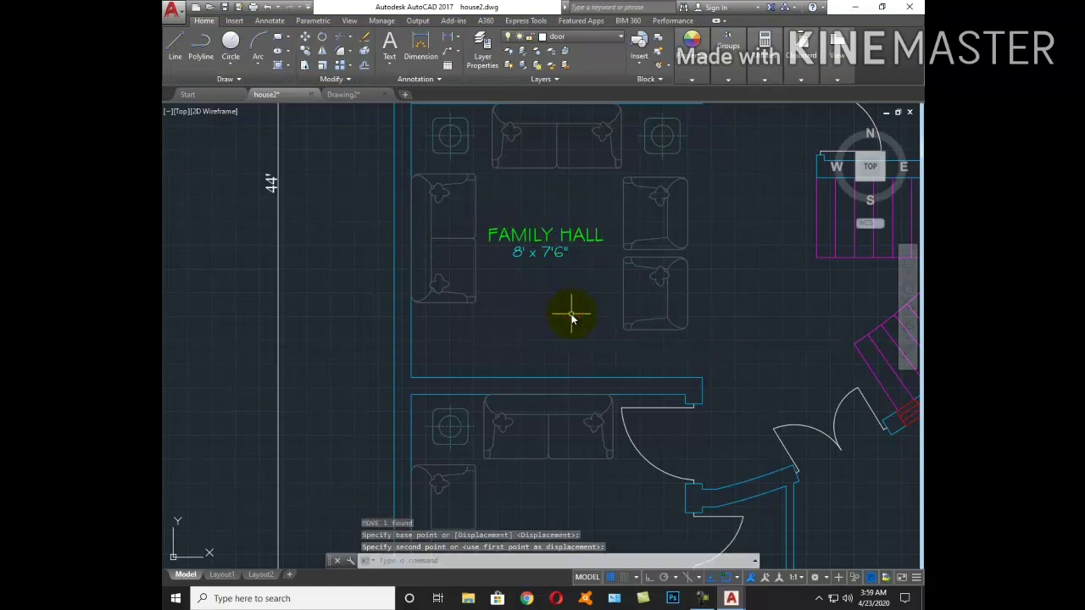
Edit the family hall's size note to 12' x 12'9"
double_click(542, 254)
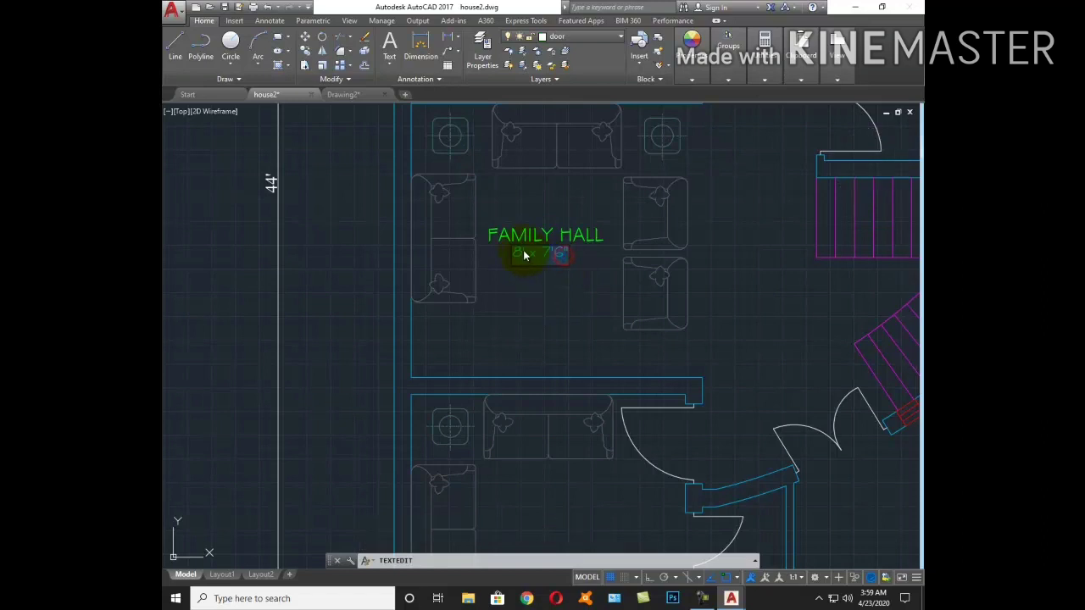
key("BackSpace")
type("12")
key("Right")
key("Right")
key("Right")
key("Delete")
type("12")
key("Right")
key("Right")
key("Right")
key("BackSpace")
type("9")
left_click(535, 314)
key("Escape")
Copy the FAMILY HALL name and size labels into the room below
type("co")
left_click_drag(644, 314, 542, 216)
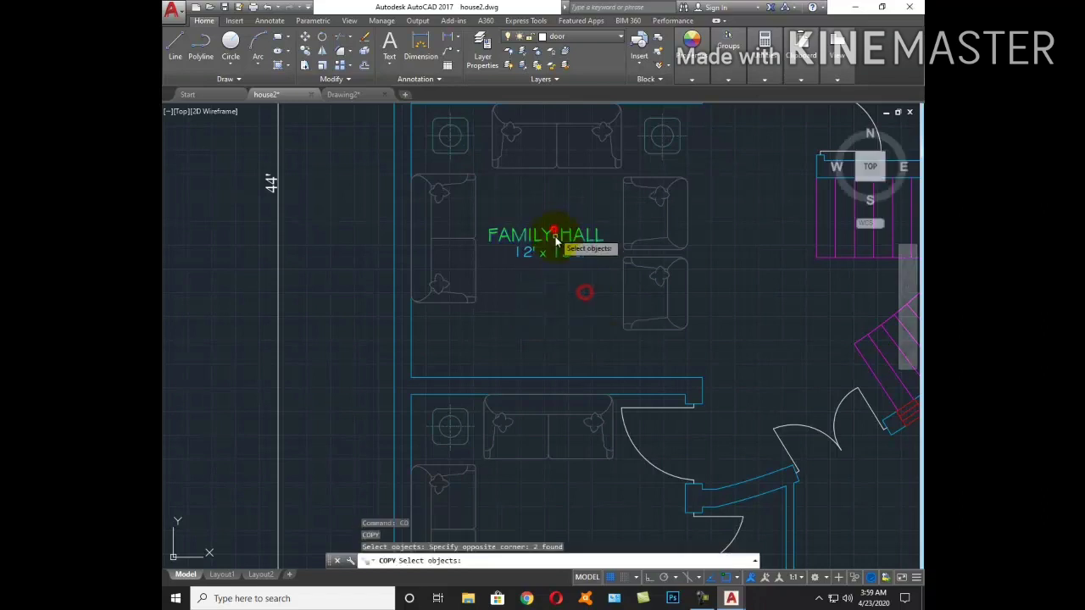
key("Return")
left_click(557, 291)
middle_click_drag(557, 314, 574, 157)
left_click(566, 285)
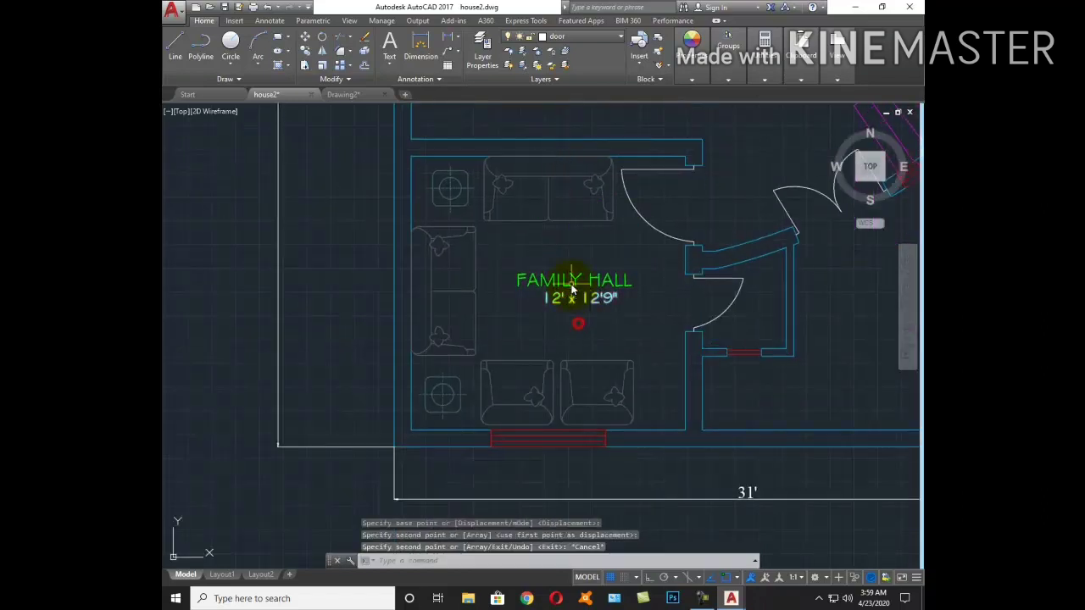
key("Escape")
Change the copied label text to GUEST ROOM
double_click(559, 282)
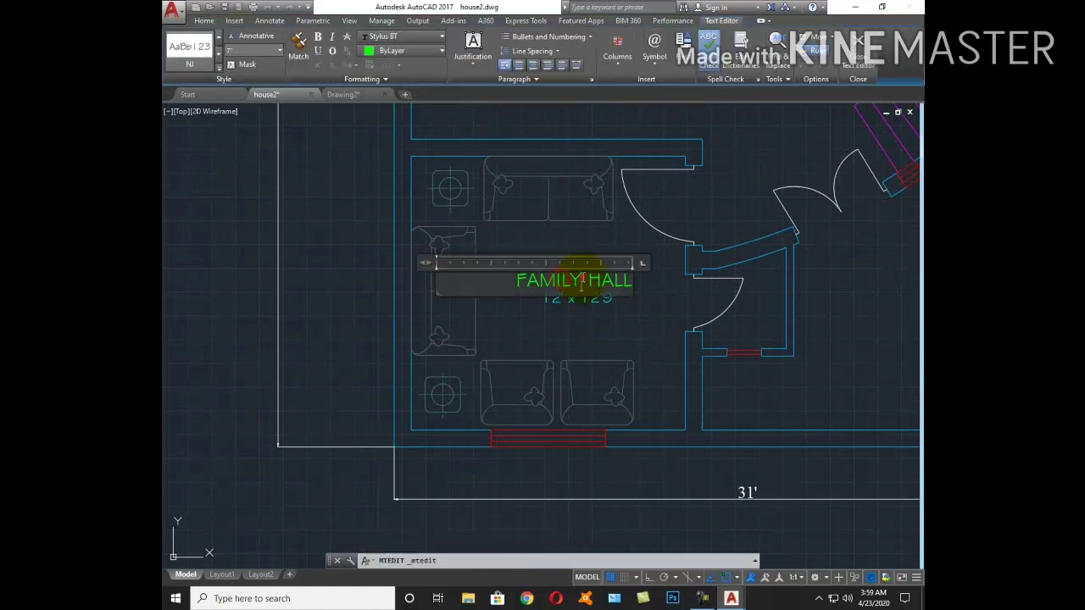
double_click(518, 284)
triple_click(517, 284)
type("GUE")
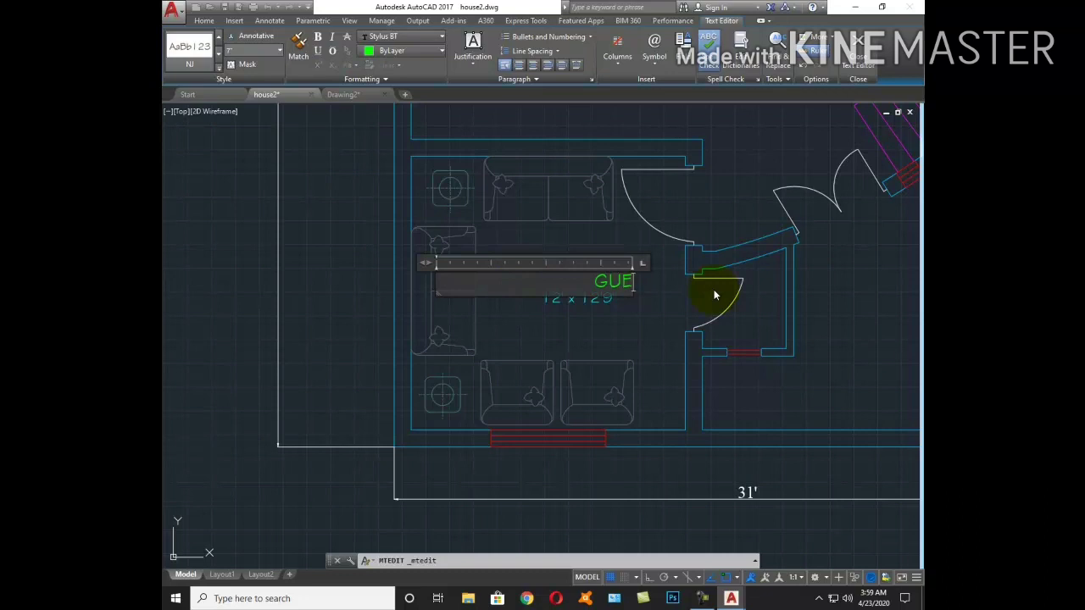
type("ST ")
type("ROOM")
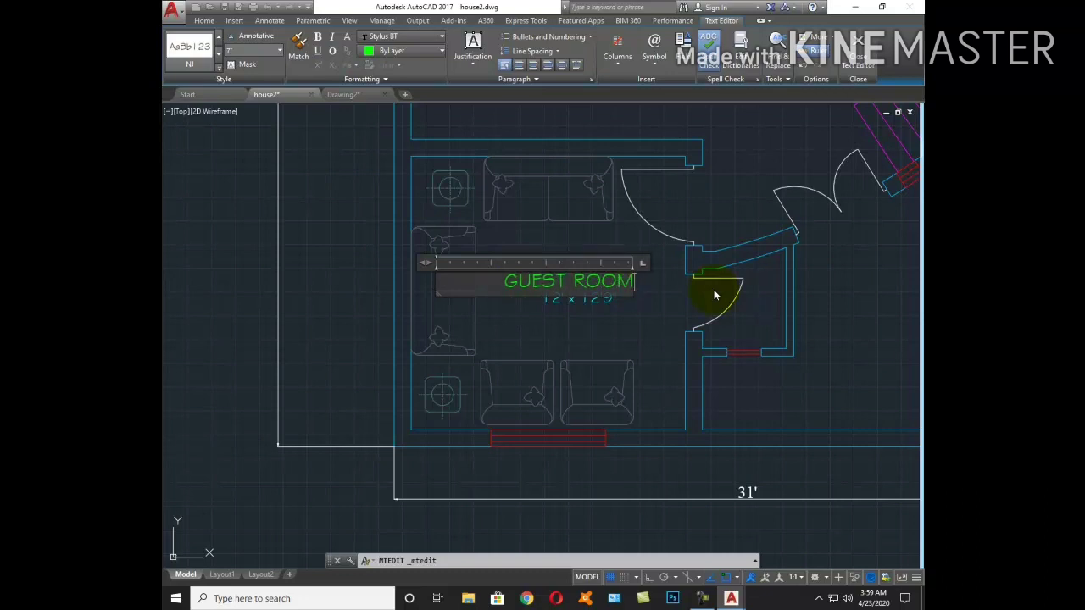
left_click(636, 324)
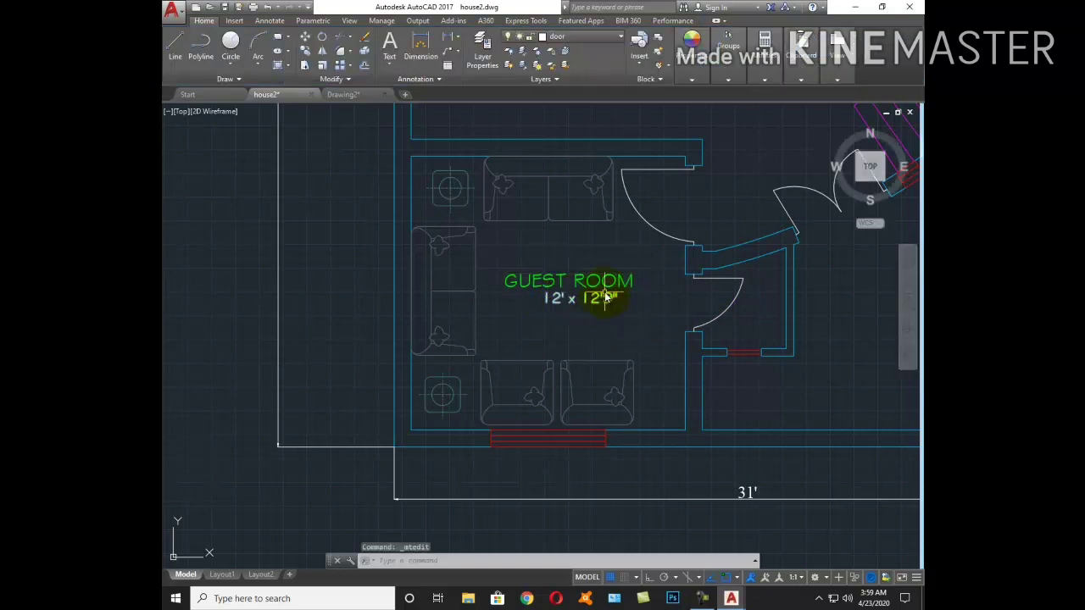
Edit the guest room's size note to 11'6" x 12'
double_click(600, 296)
left_click(600, 296)
key("BackSpace")
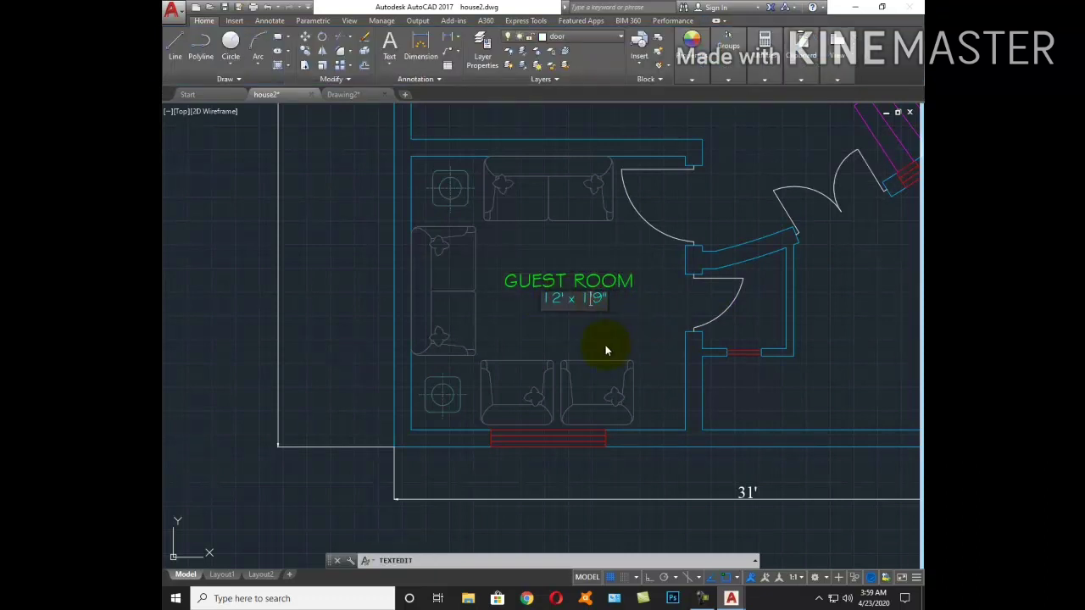
type("1")
key("Delete")
key("Delete")
key("BackSpace")
type("2")
key("BackSpace")
type("'")
key("Left")
key("Left")
key("Left")
key("Left")
key("Left")
key("Left")
key("BackSpace")
type("1'")
type("6\"")
left_click(620, 352)
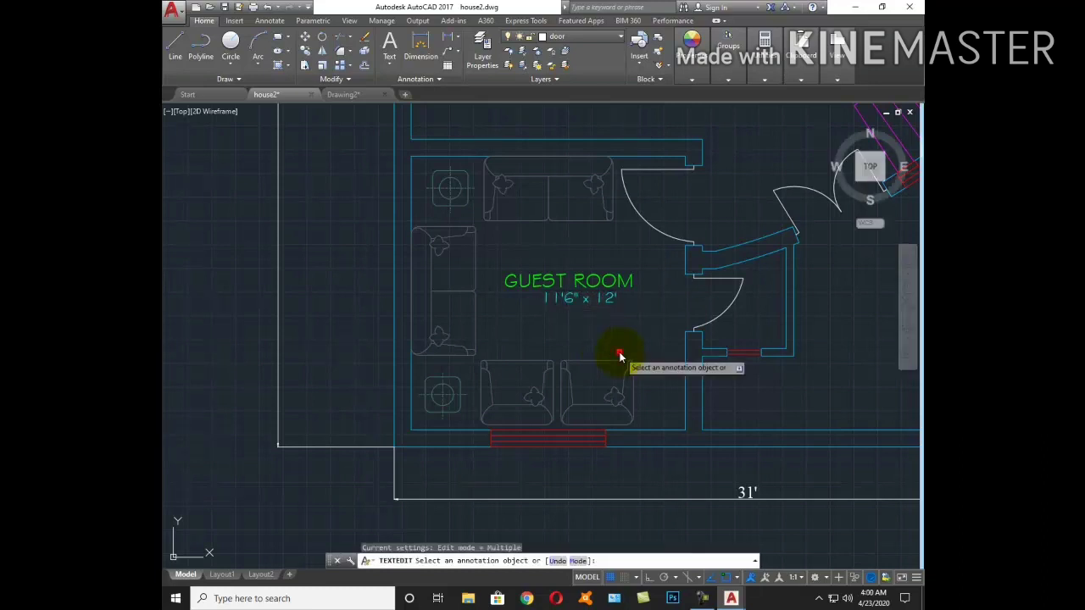
key("Escape")
Copy the GUEST ROOM labels into the small room to the right and open the copy for editing
type("co")
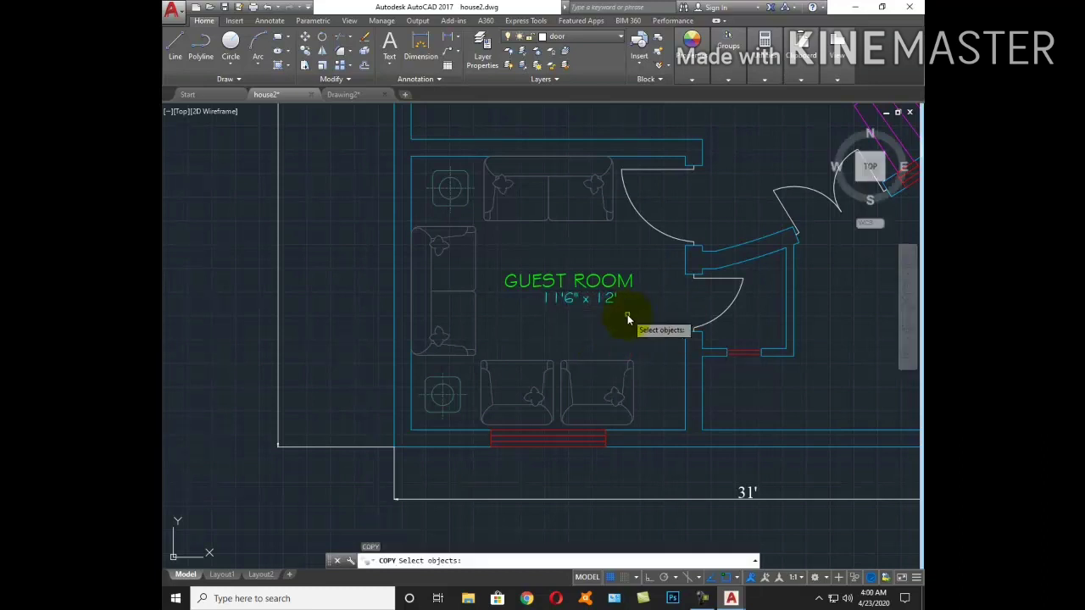
left_click(627, 315)
left_click(569, 249)
key("Return")
left_click(563, 322)
middle_click_drag(702, 364, 432, 322)
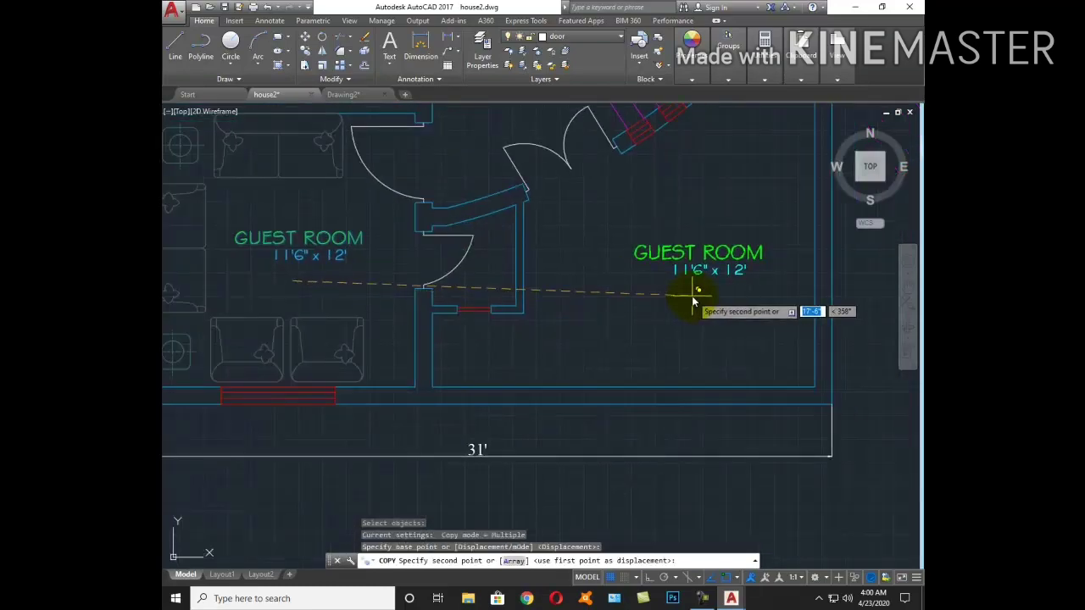
left_click(698, 291)
key("Return")
double_click(685, 253)
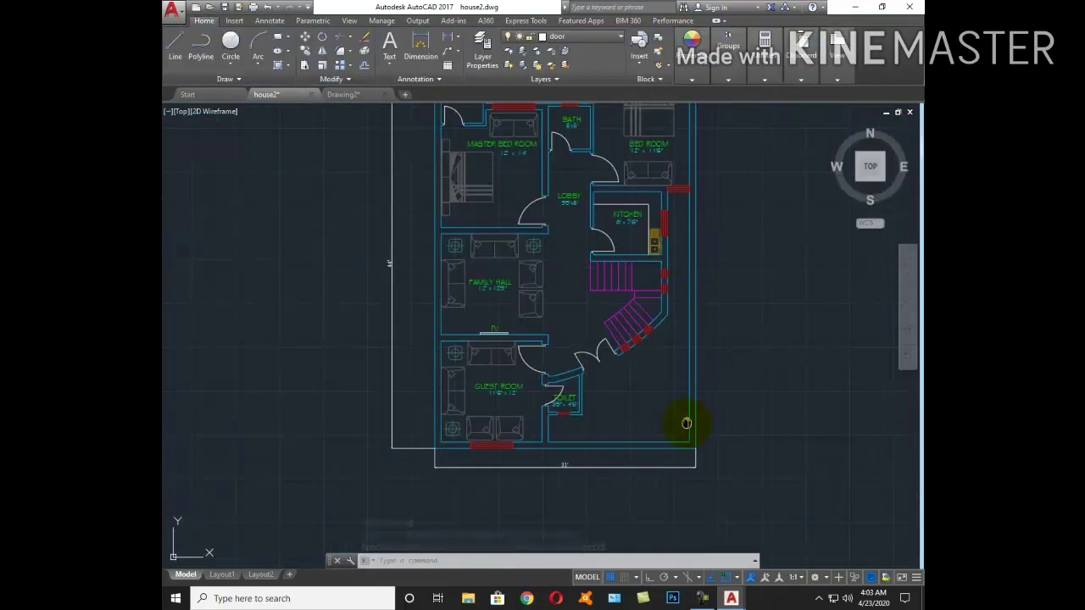
scroll(673, 348, "up", 2)
Offset the short vertical wall line 6" to the left below the toilet
scroll(692, 340, "up", 3)
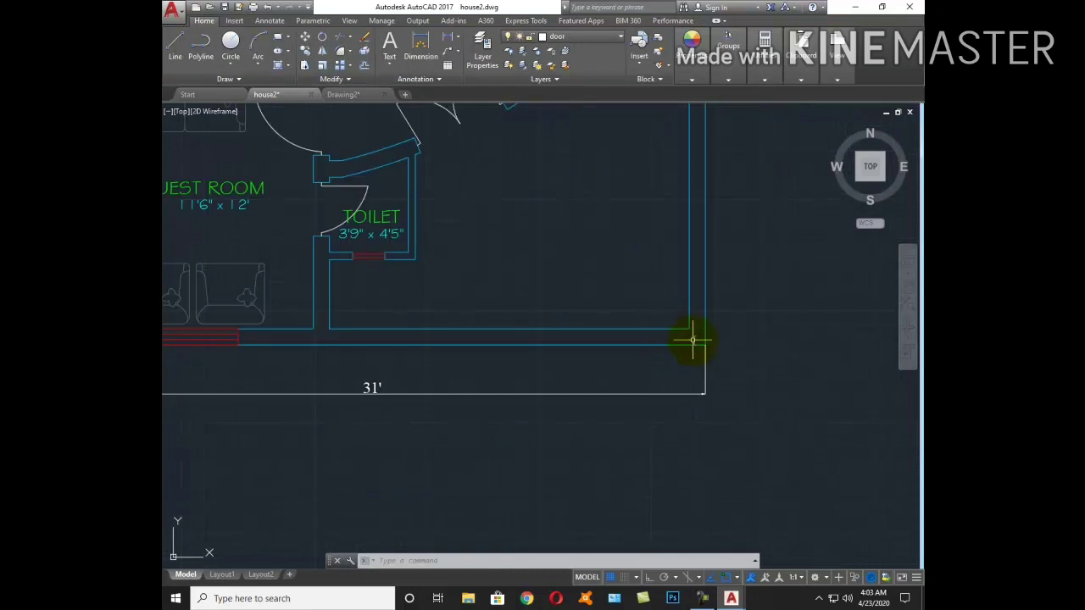
type("l")
key("Return")
left_click(690, 333)
left_click(689, 344)
key("Escape")
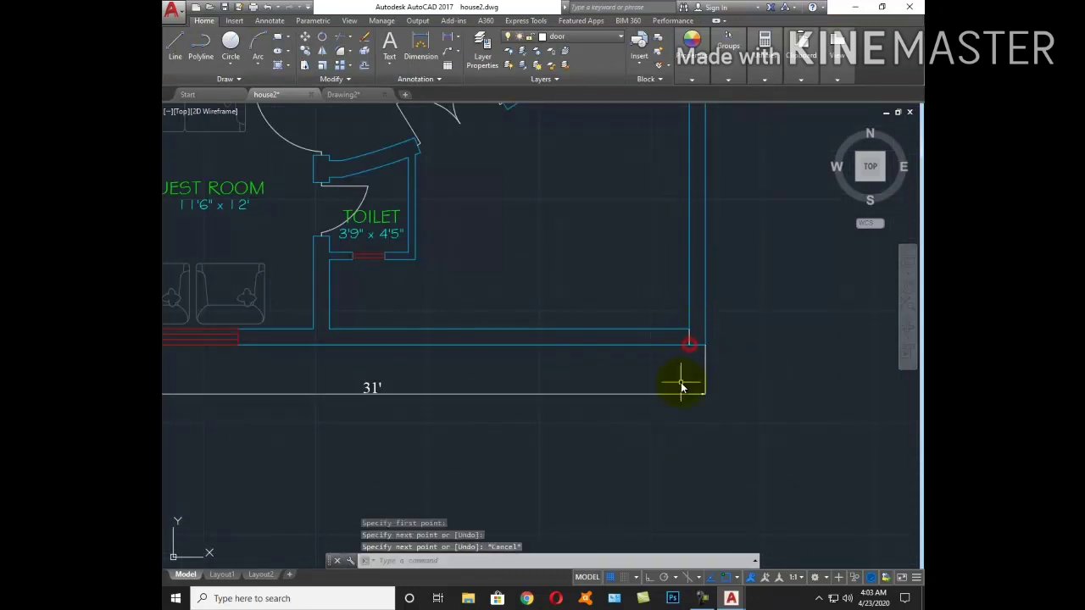
type("o")
key("Return")
type("6")
key("Return")
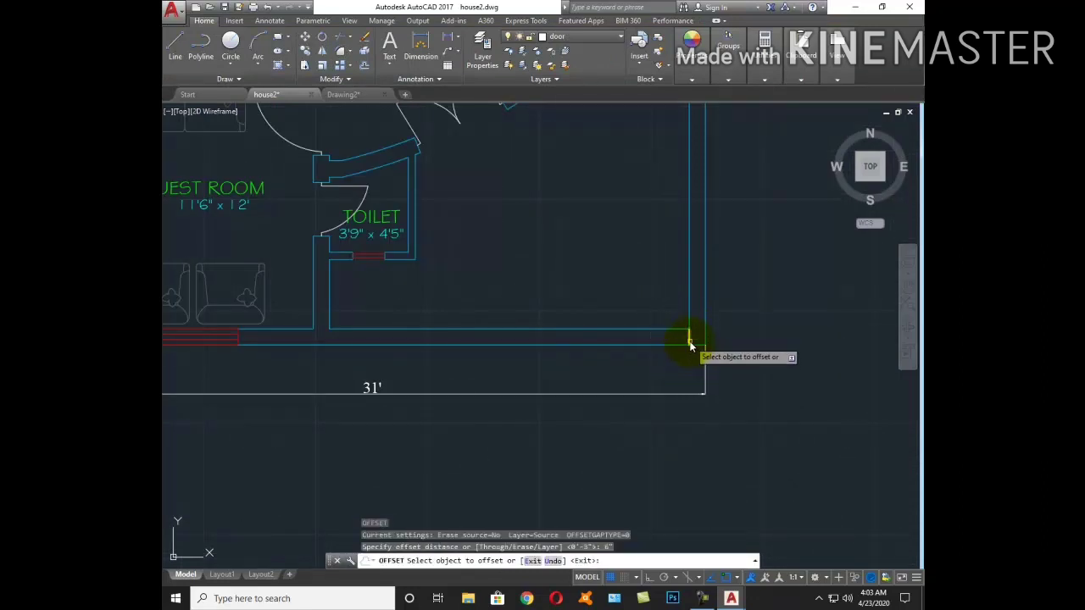
left_click(691, 344)
left_click(662, 367)
key("Escape")
Offset another wall line 8" and trim the bottom wall out between the offsets
key("Return")
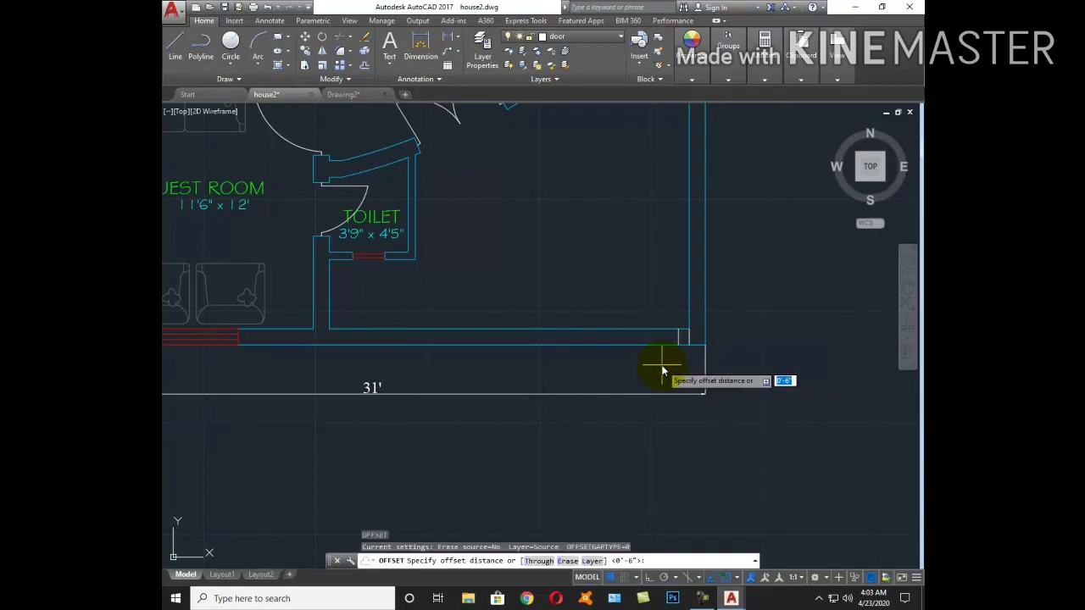
type("8")
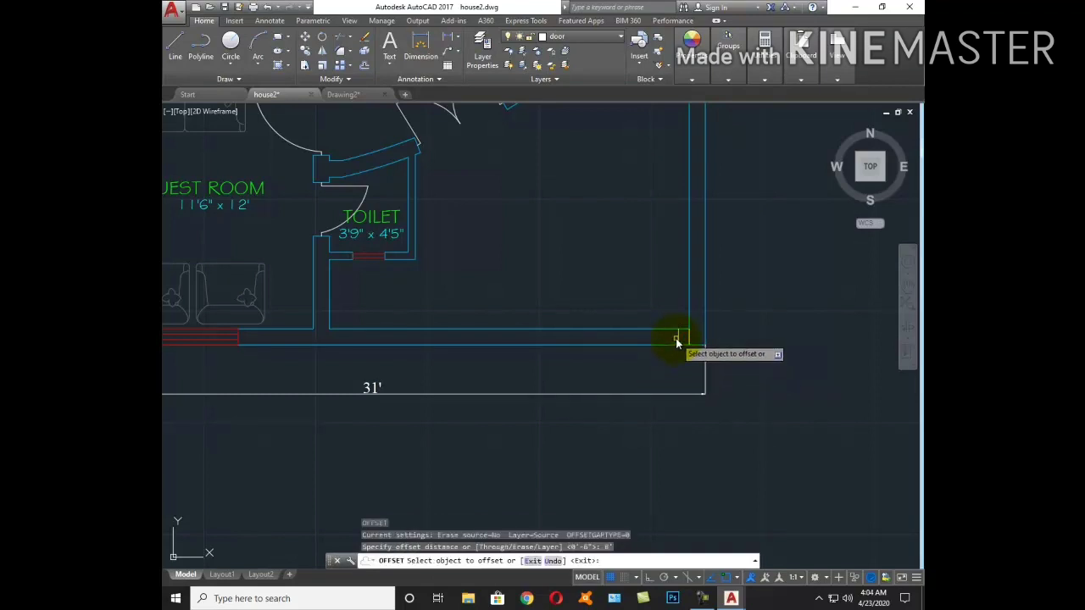
left_click(678, 337)
left_click(651, 363)
key("Escape")
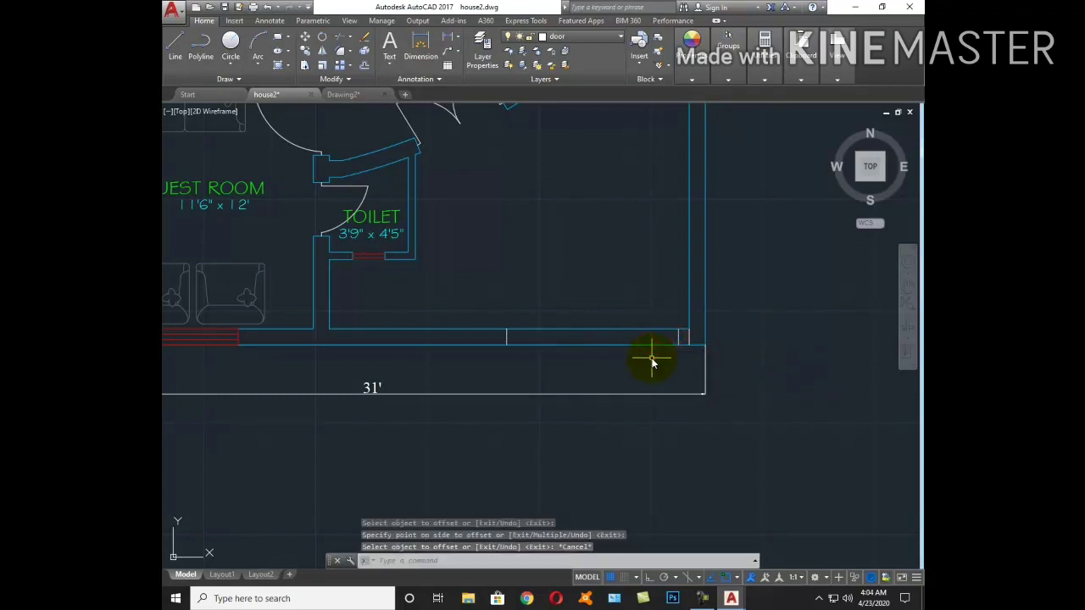
type("tr")
key("Return")
key("Return")
left_click(631, 368)
left_click(601, 309)
key("Escape")
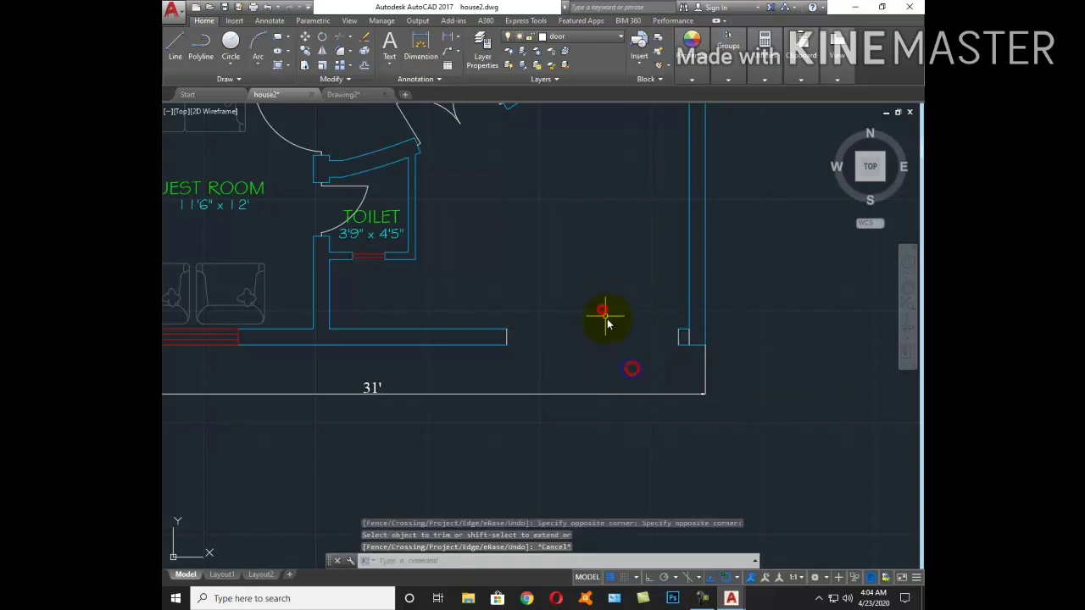
Offset the wall end line 9" to close off the wall end
type("o")
key("Return")
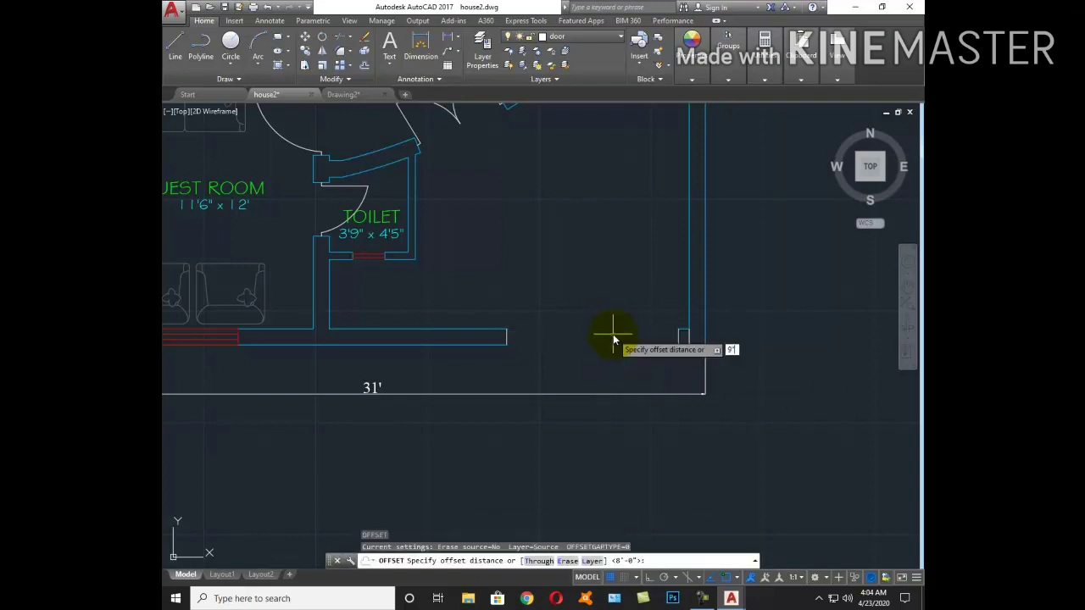
key("Return")
left_click(505, 339)
left_click(502, 332)
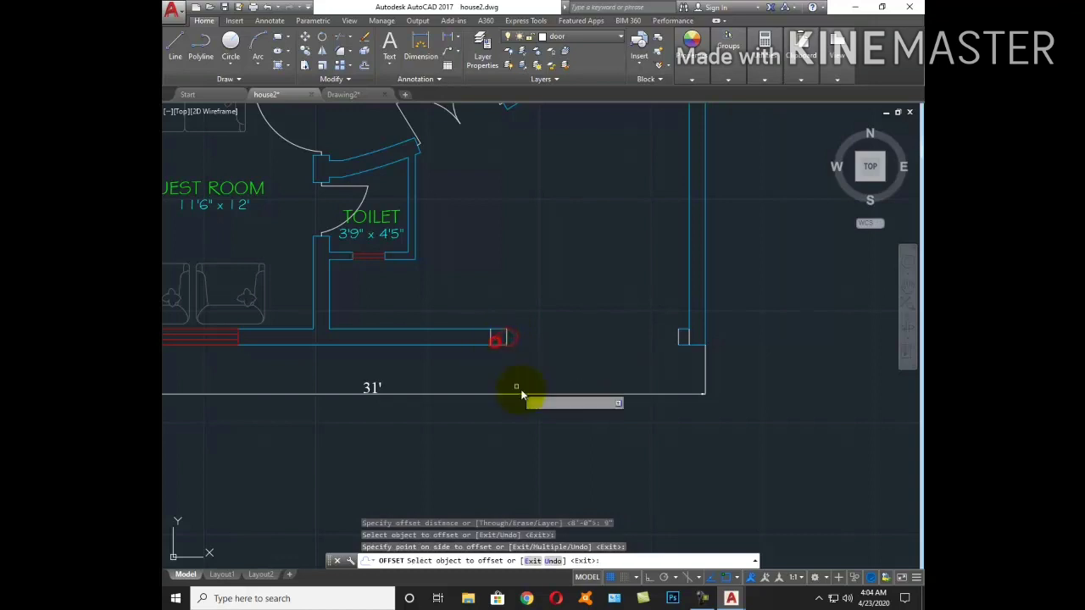
key("Escape")
Offset a wall end line 2'6" to the left and trim away the short wall segment
key("Return")
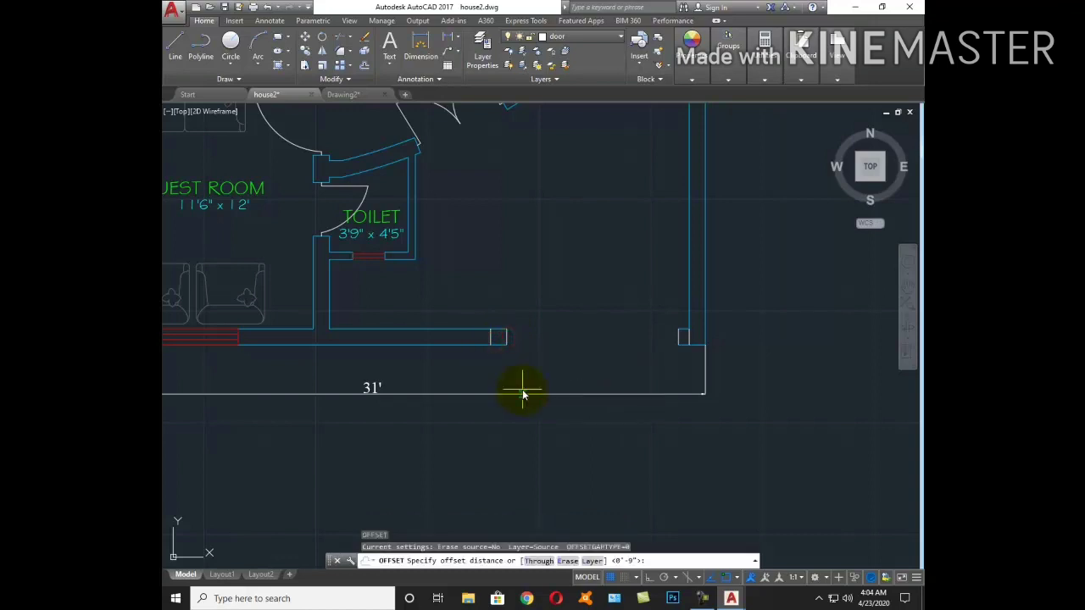
type("'6")
key("Return")
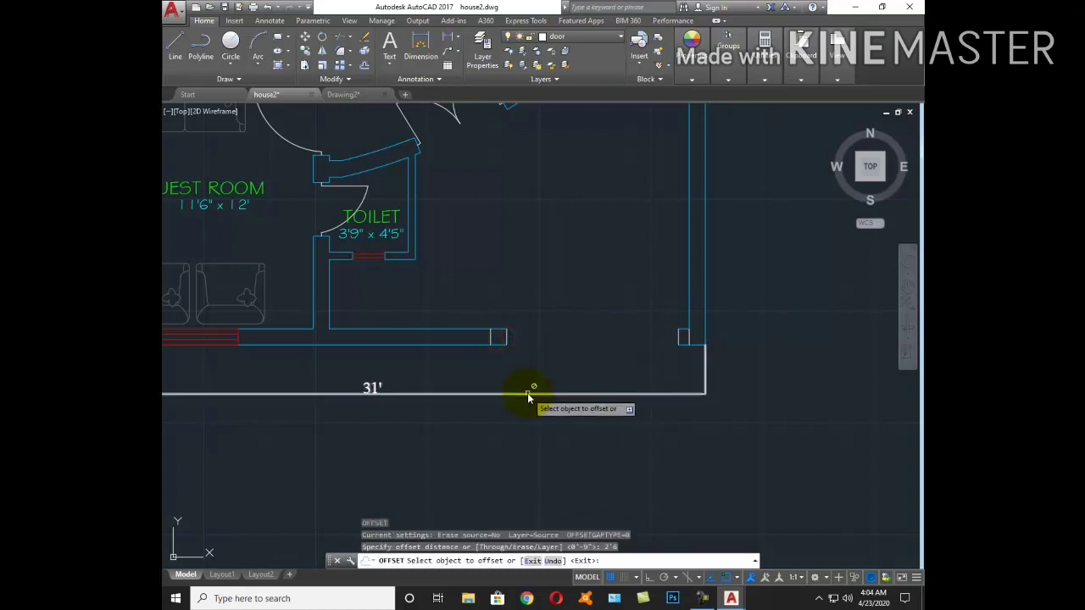
left_click(531, 393)
left_click(439, 353)
key("Escape")
type("TR")
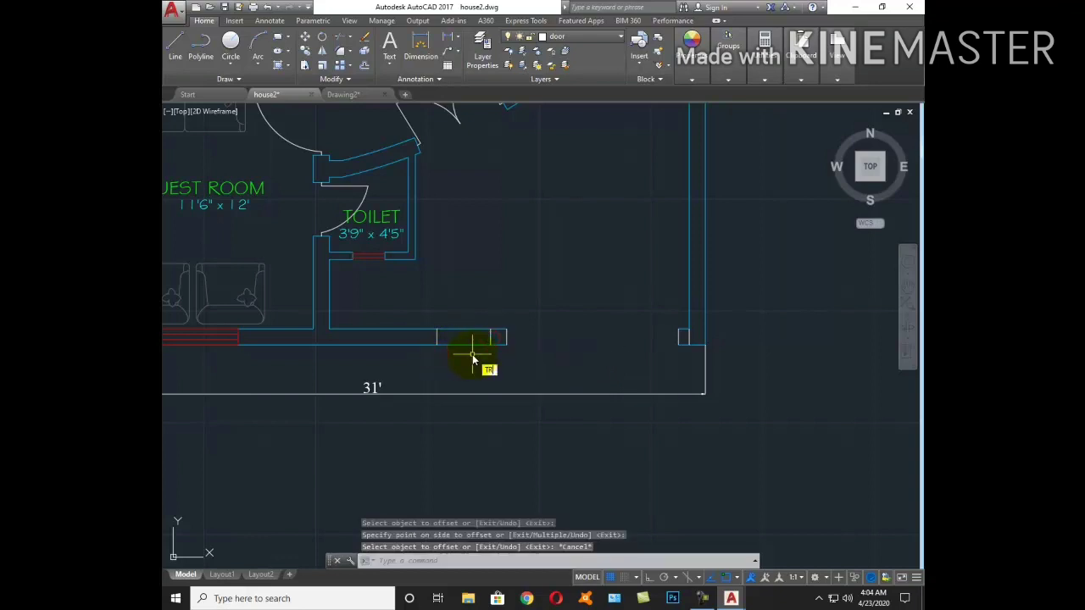
key("Return")
left_click(632, 338)
left_click(454, 315)
key("Escape")
Match the new opening lines to the wall layer's properties
type("ma")
key("Return")
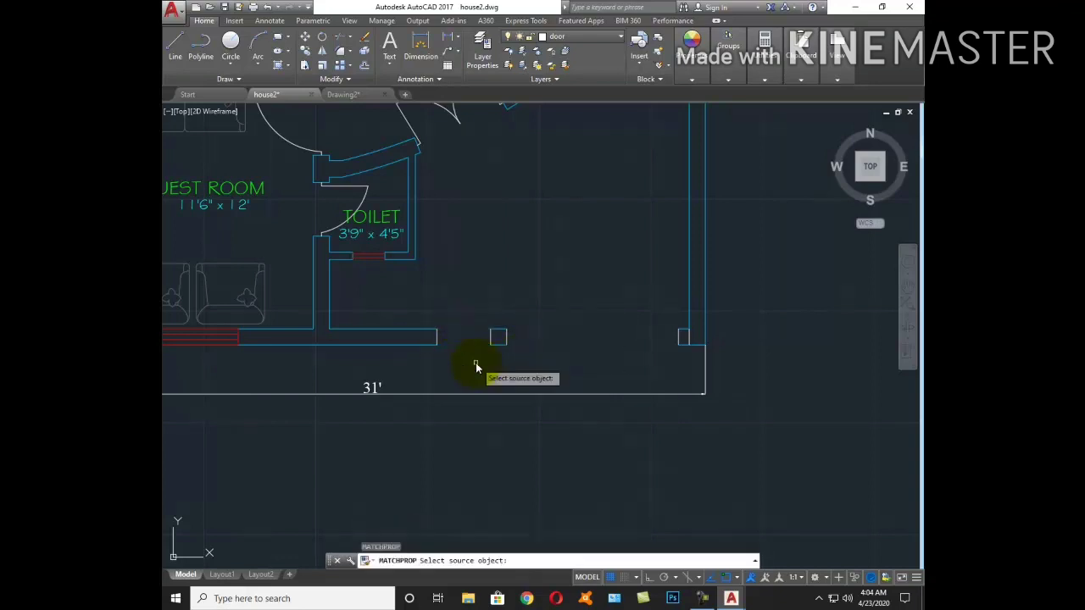
left_click(415, 343)
left_click(421, 304)
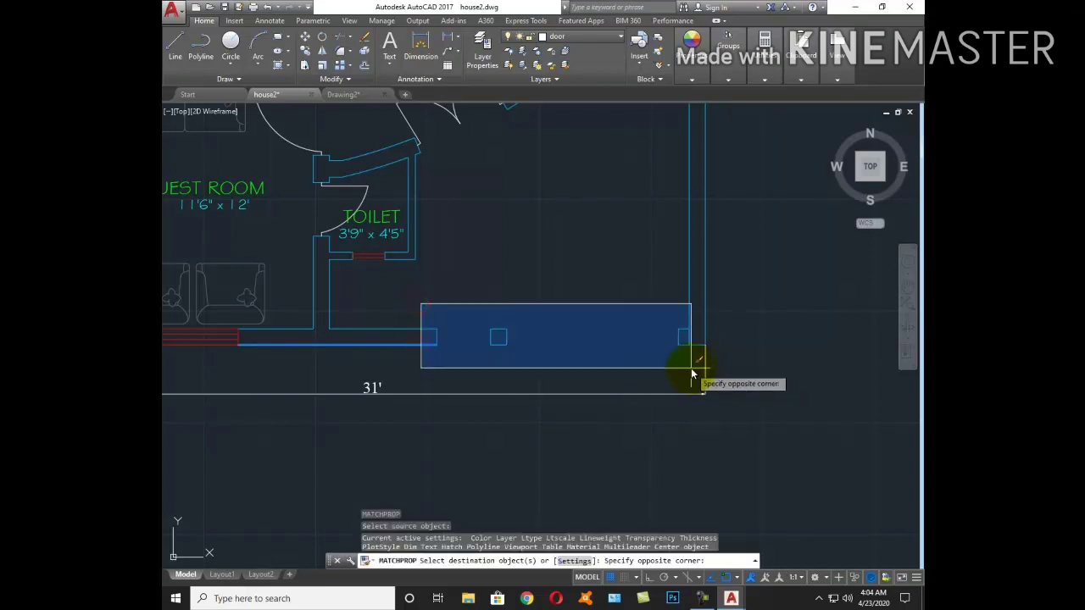
left_click(691, 367)
key("Escape")
left_click(688, 341)
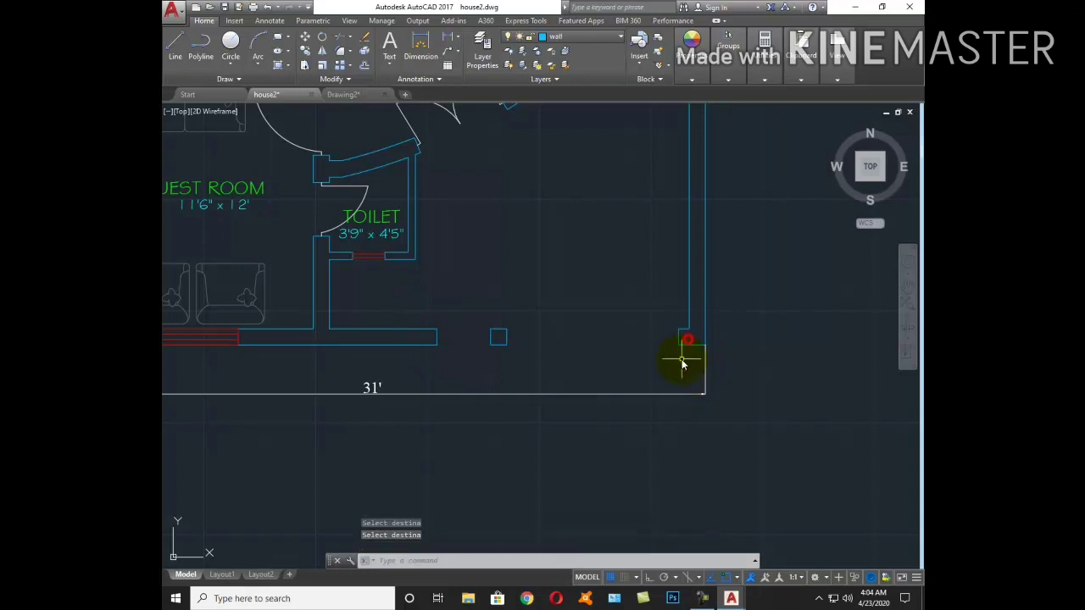
Draw the window lines and crossed diagonals across the larger wall opening
type("l")
key("Return")
left_click(506, 343)
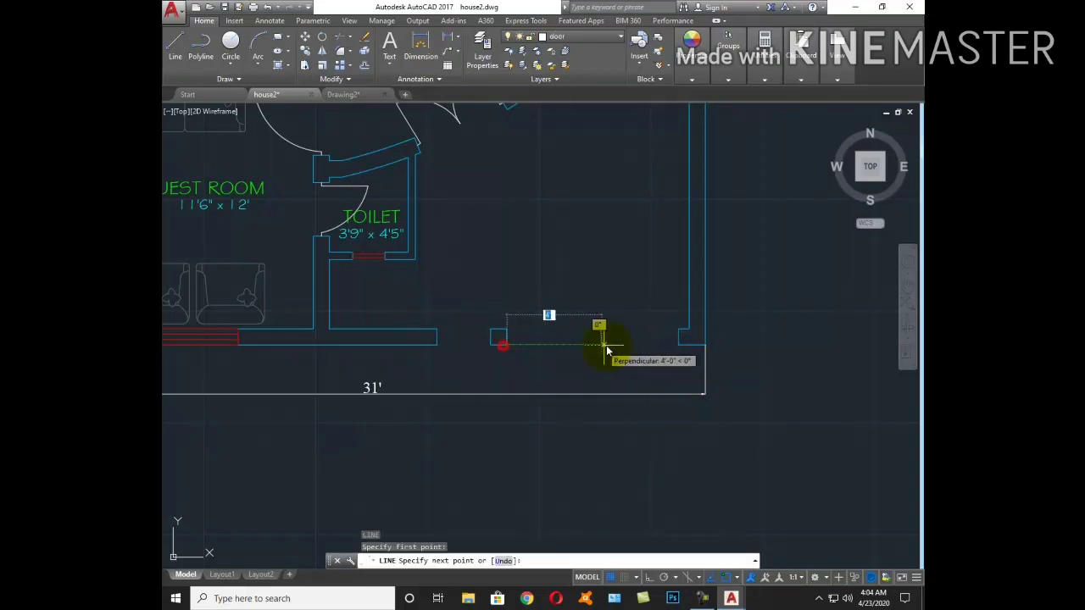
left_click(678, 343)
key("Return")
key("Return")
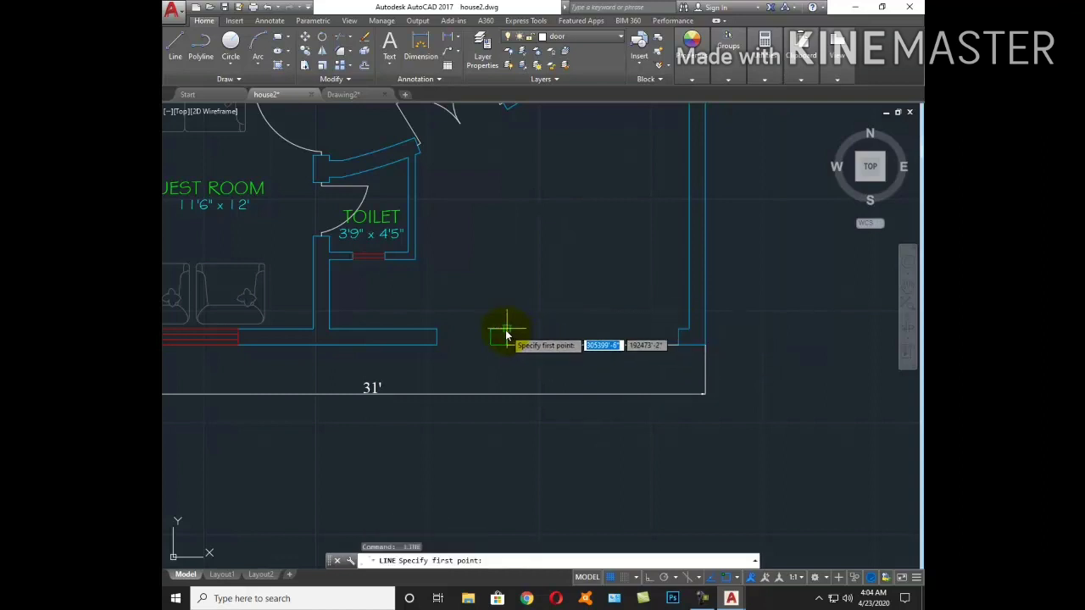
left_click(506, 329)
left_click(678, 330)
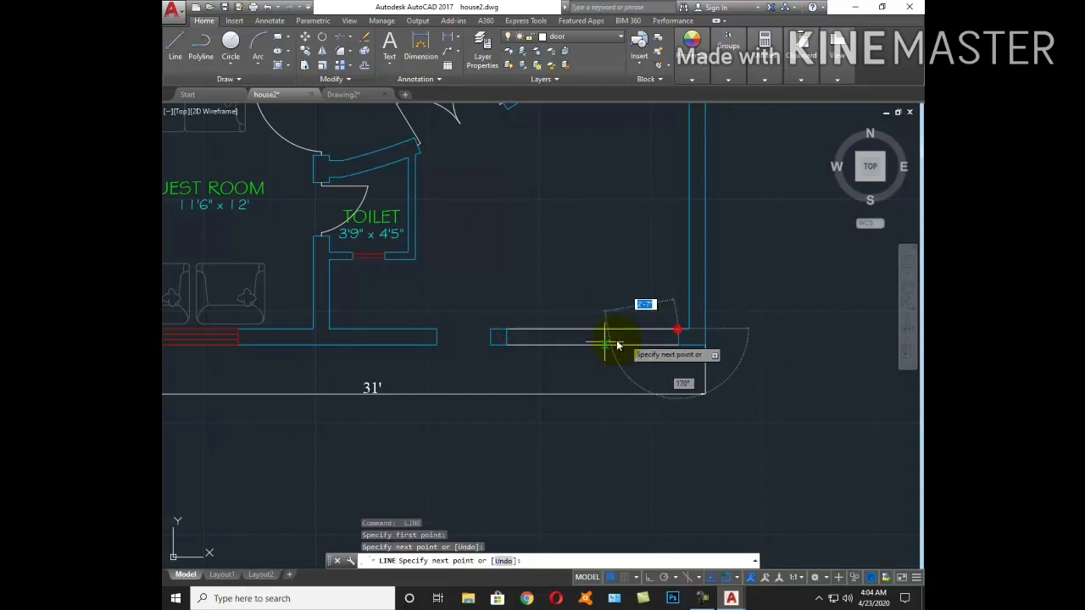
left_click(506, 343)
key("Return")
key("Return")
left_click(506, 329)
left_click(678, 343)
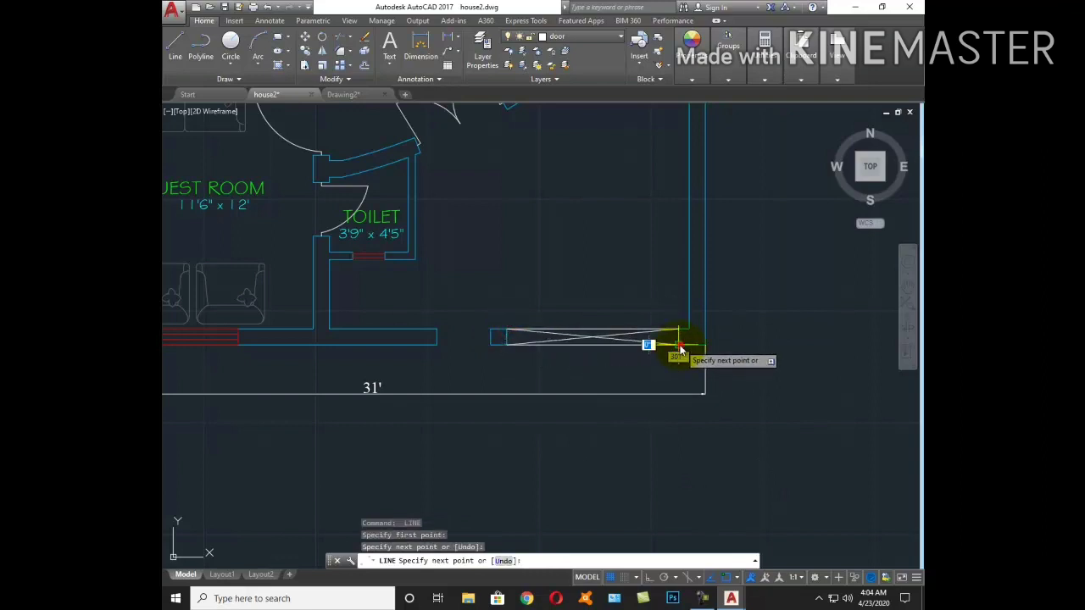
key("Return")
key("Return")
Draw the closing line and crossed diagonals in the smaller opening
left_click(436, 330)
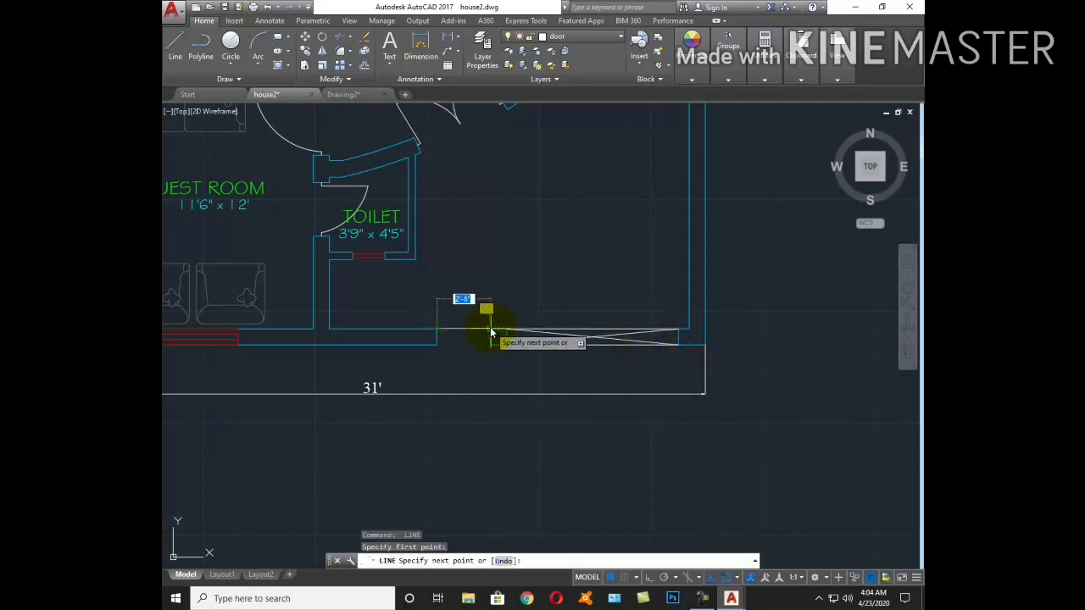
left_click(435, 345)
key("Return")
key("Return")
left_click(435, 345)
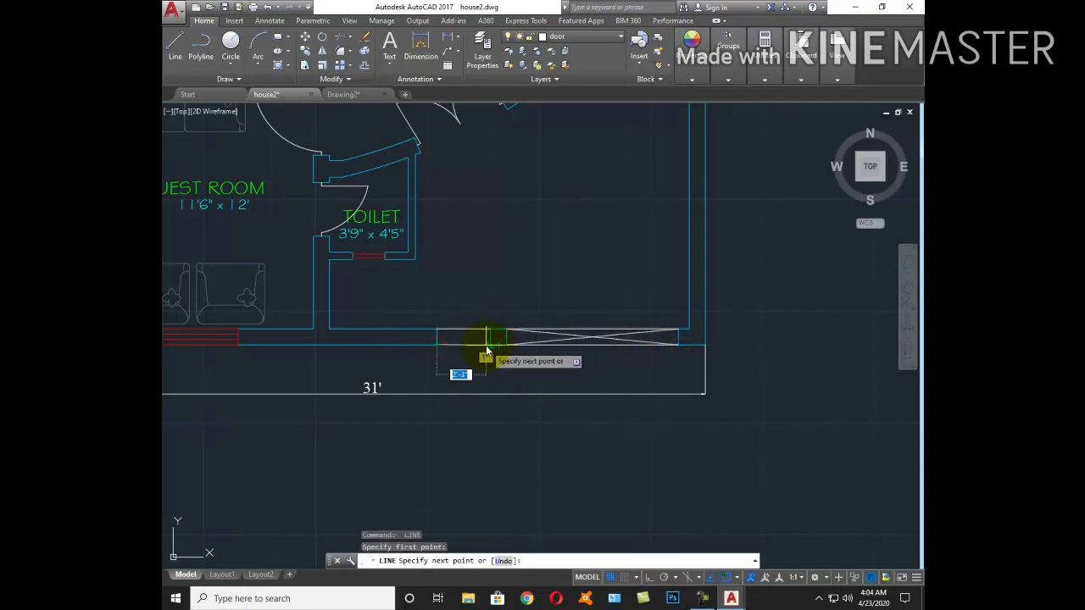
left_click(436, 330)
key("Return")
key("Return")
left_click(437, 345)
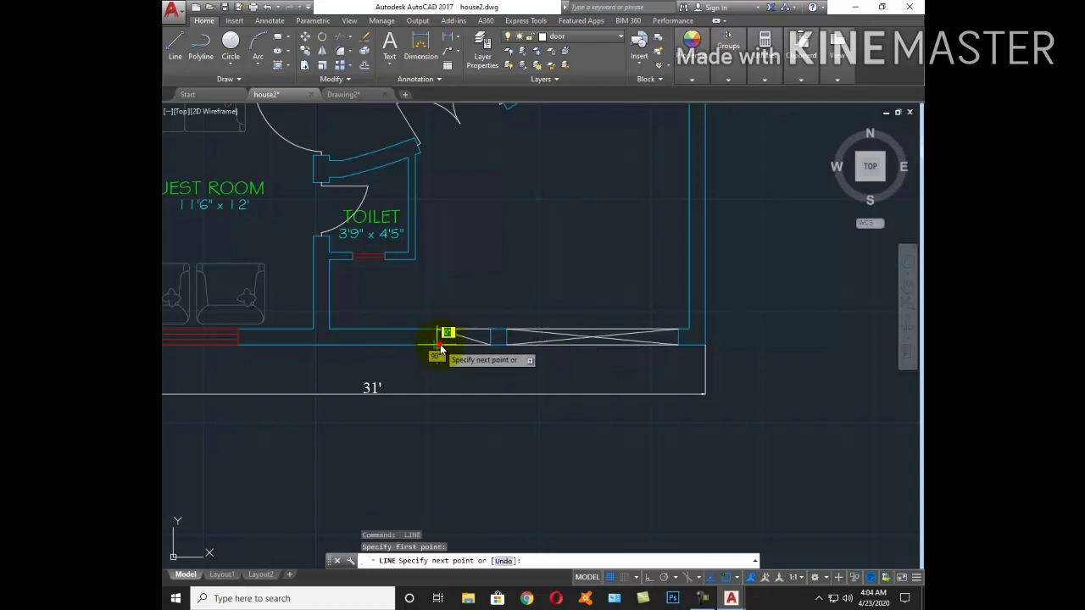
left_click(483, 334)
key("Escape")
scroll(543, 366, "down", 5)
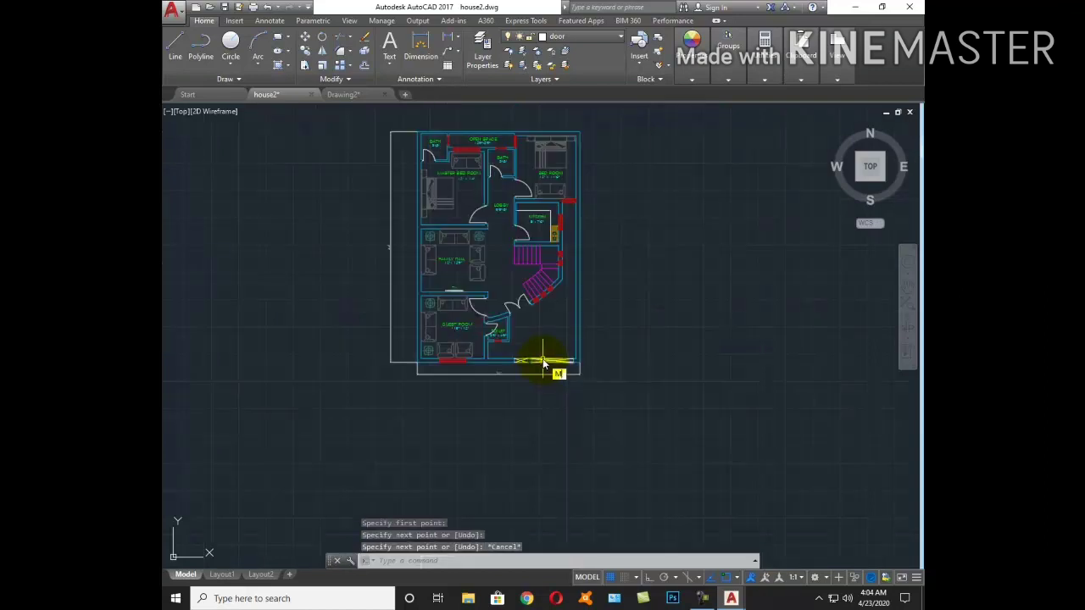
Put the long and small gate pieces at the garage front on the SHADE layer
type("ma")
key("Return")
scroll(546, 341, "down", 3)
scroll(509, 380, "up", 3)
scroll(753, 406, "up", 3)
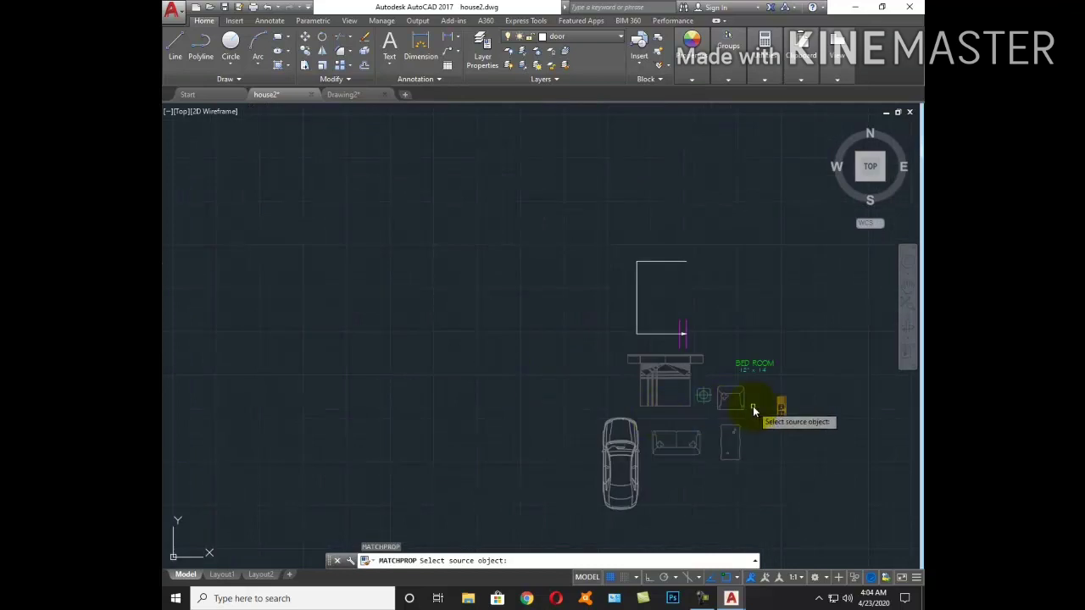
scroll(640, 428, "down", 3)
scroll(683, 420, "up", 5)
scroll(670, 403, "down", 3)
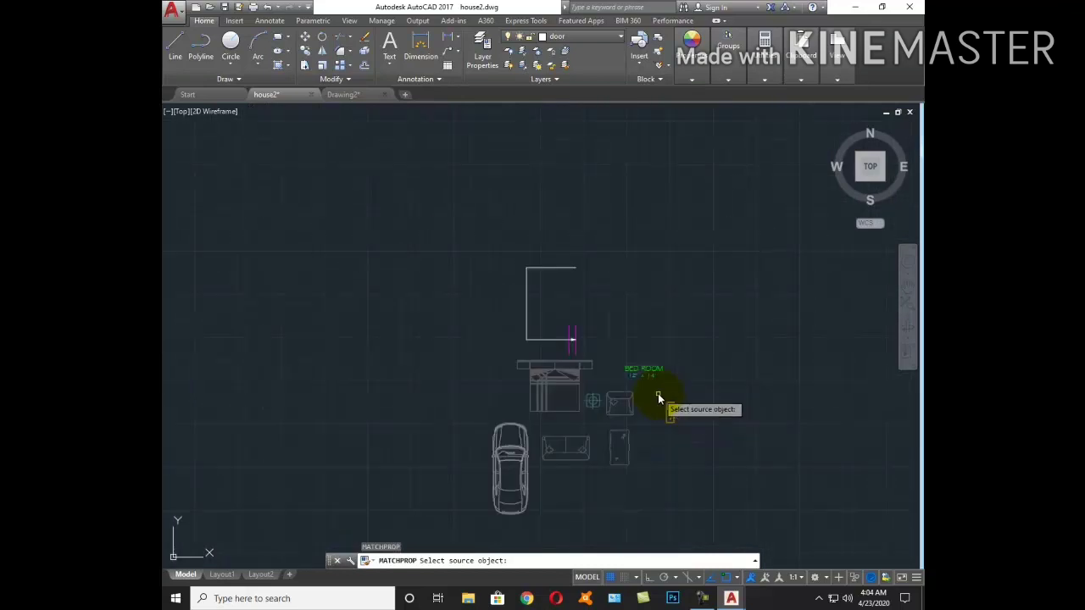
scroll(601, 388, "up", 3)
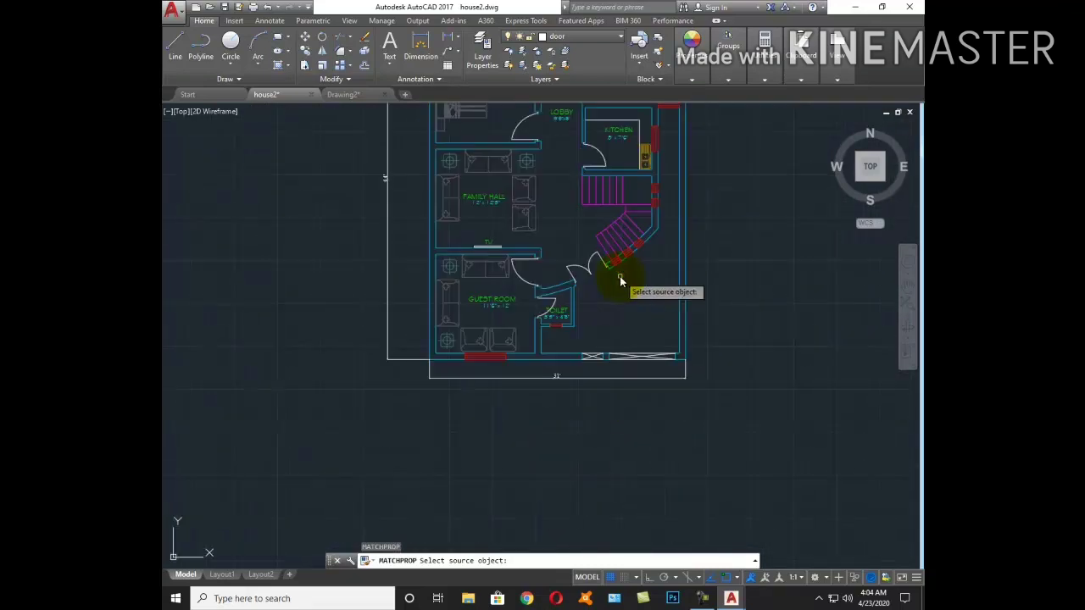
scroll(644, 330, "up", 3)
key("Escape")
left_click(676, 415)
left_click(593, 345)
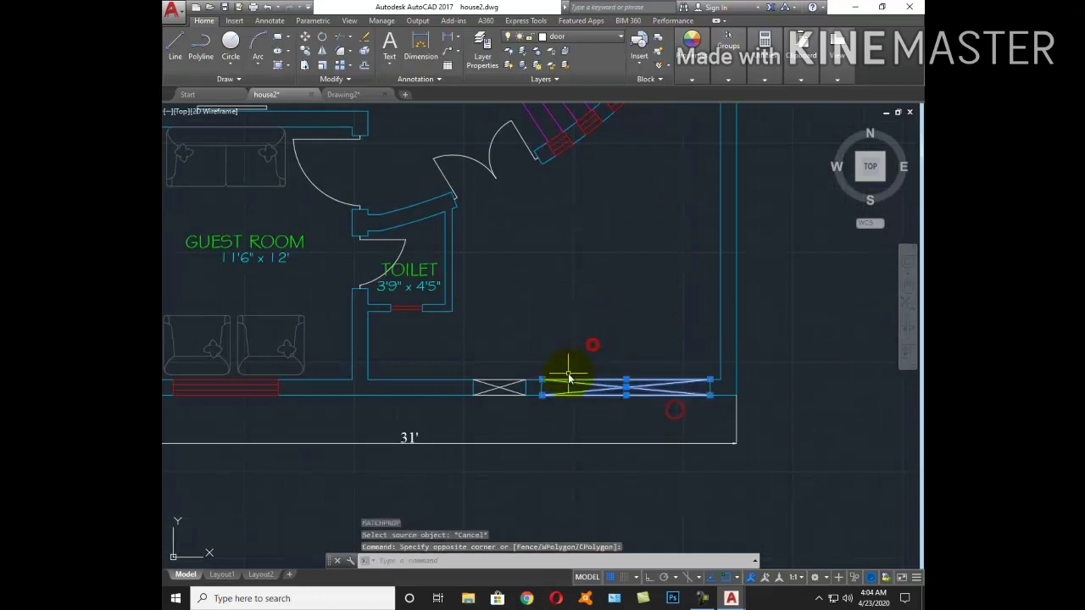
left_click(509, 409)
left_click(490, 356)
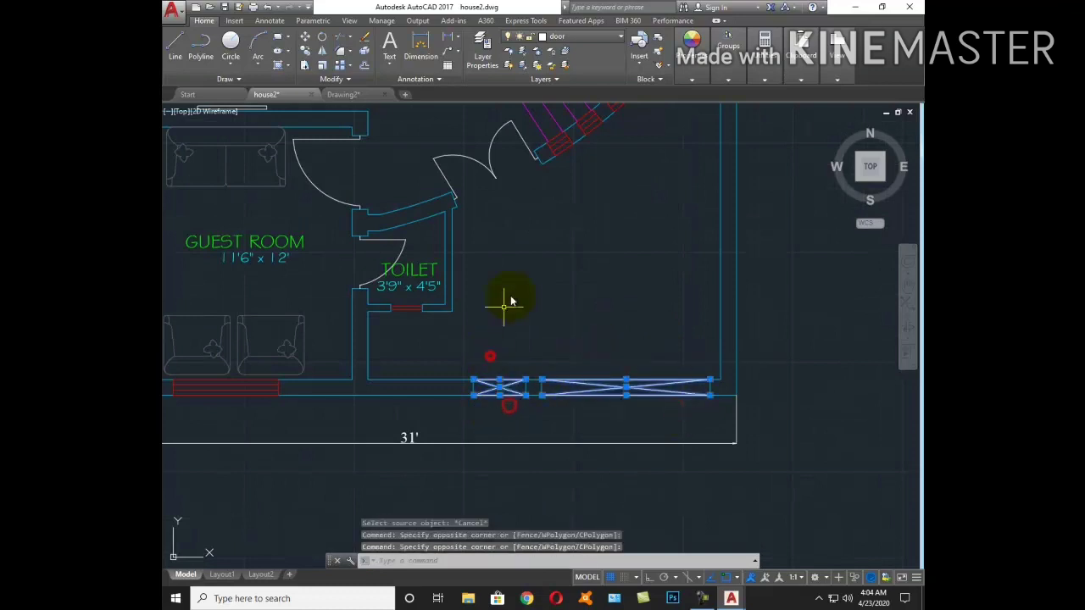
left_click(589, 42)
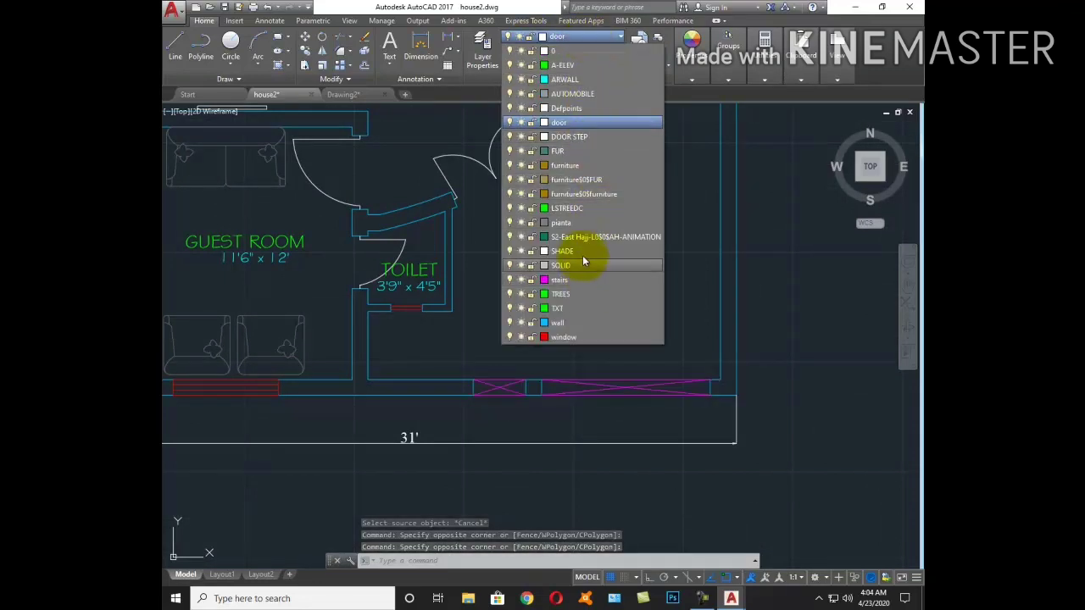
left_click(576, 251)
scroll(667, 309, "down", 3)
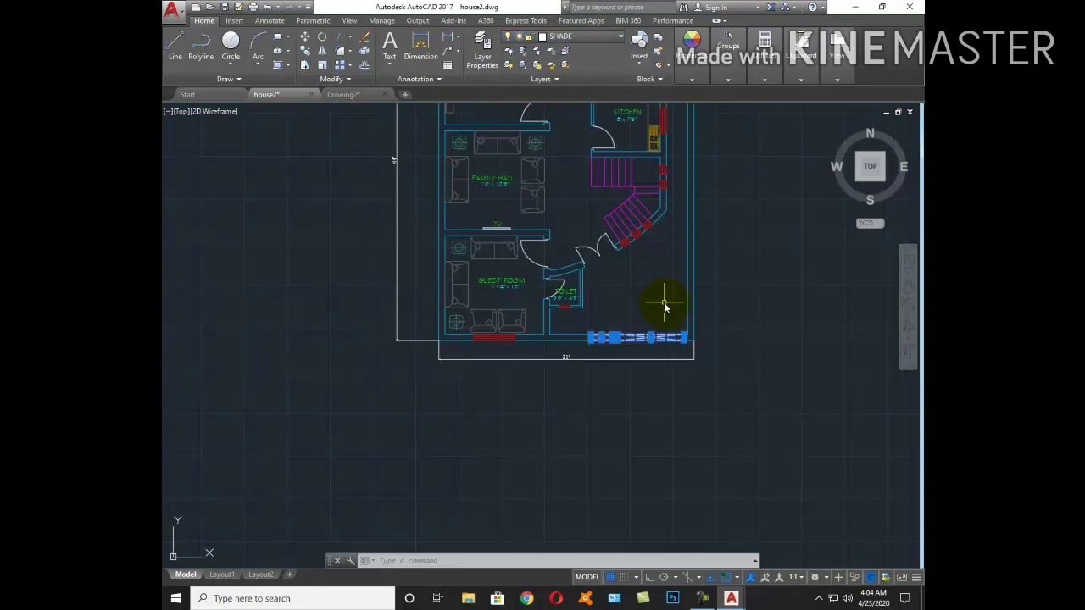
key("Escape")
Copy the car block from outside the plan and park it inside the garage
scroll(678, 242, "down", 3)
middle_click_drag(647, 424, 611, 375)
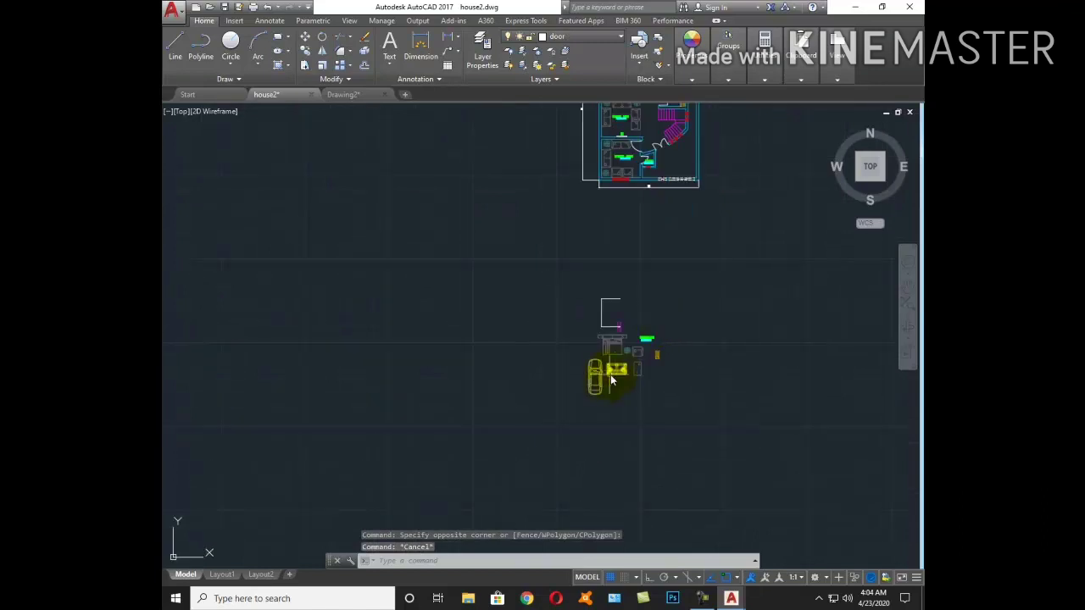
left_click(598, 383)
key("Return")
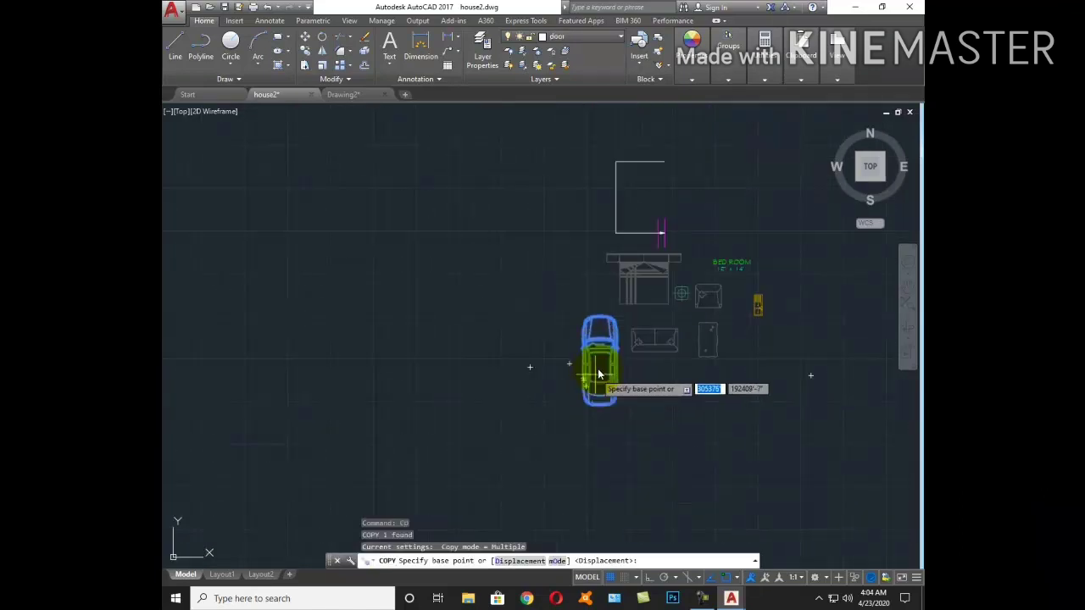
left_click(596, 377)
scroll(614, 339, "down", 3)
scroll(621, 329, "up", 10)
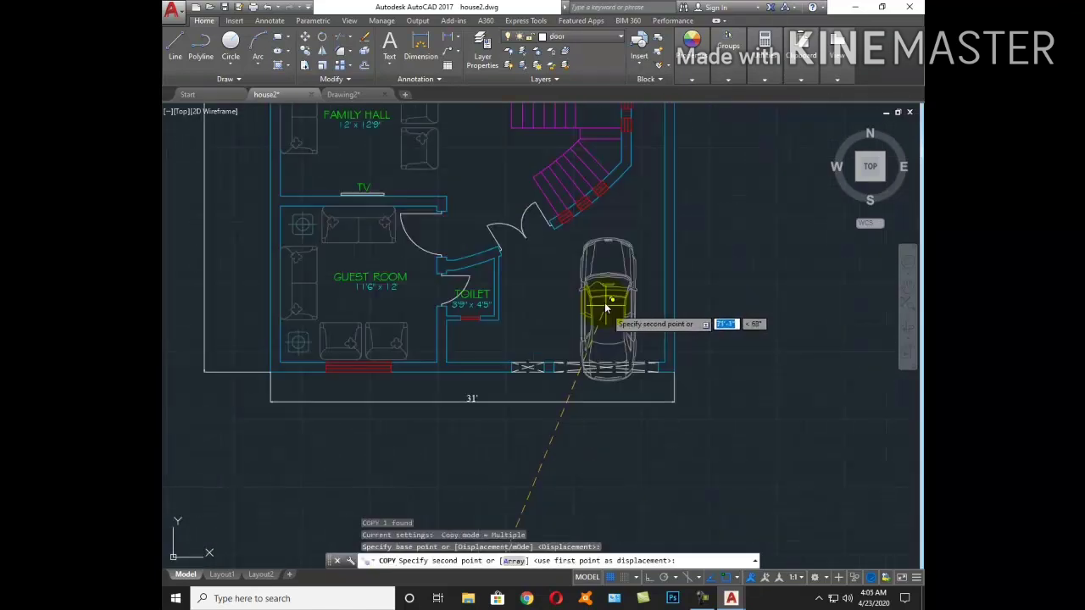
scroll(605, 303, "up", 2)
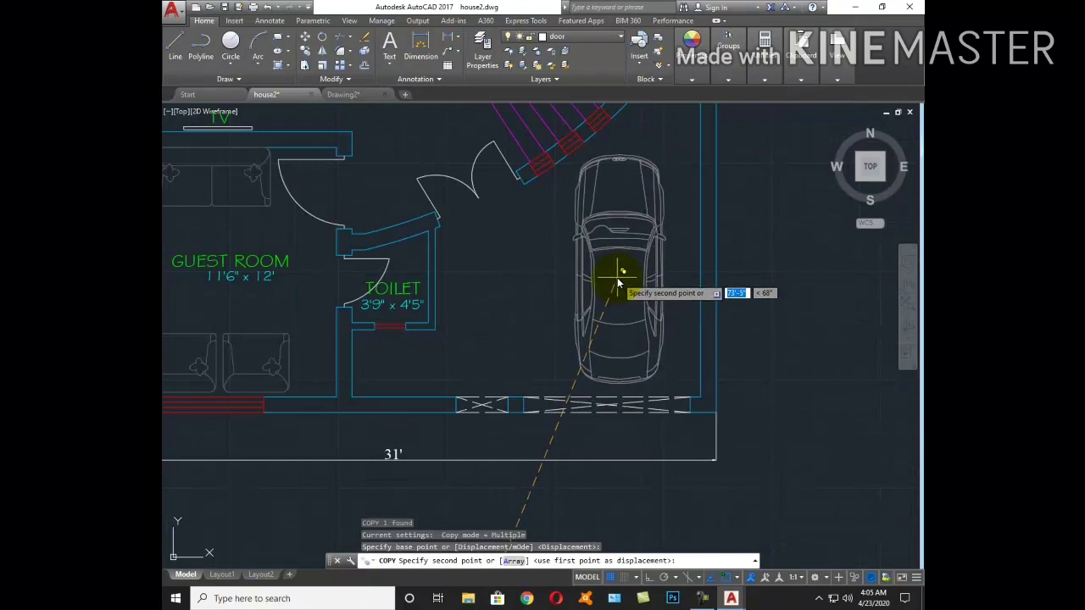
left_click(622, 276)
key("Escape")
mouse_move(488, 282)
middle_mouse_down()
mouse_move(519, 307)
mouse_move(588, 322)
middle_mouse_up()
Offset the wall line beside the stairs by 10" to form the angled wall's second face
type("o")
key("Return")
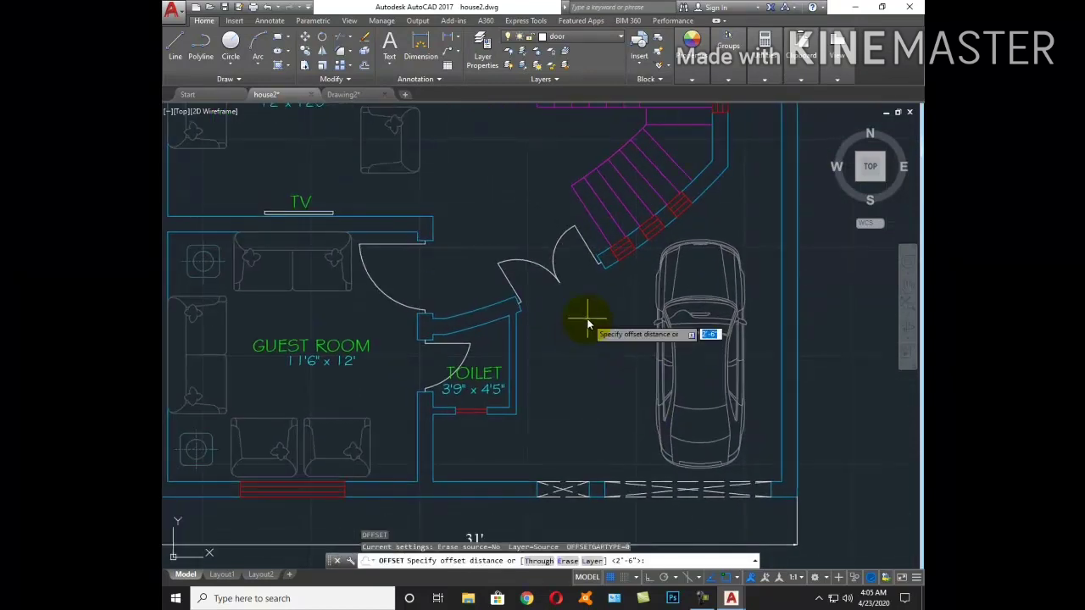
type("\"")
key("Return")
scroll(602, 293, "up", 4)
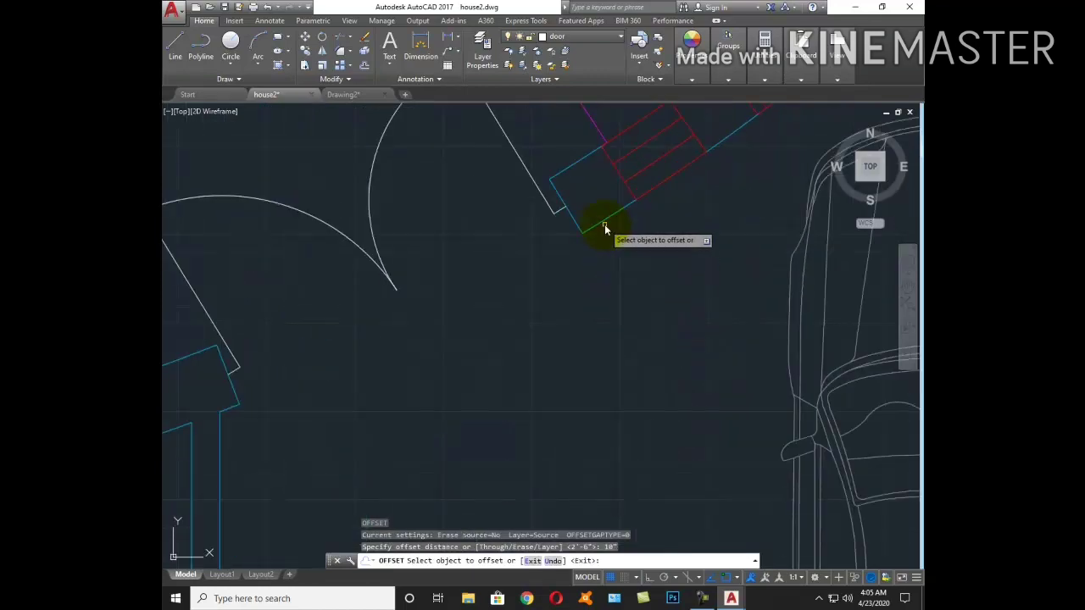
left_click(602, 223)
left_click(609, 249)
key("Return")
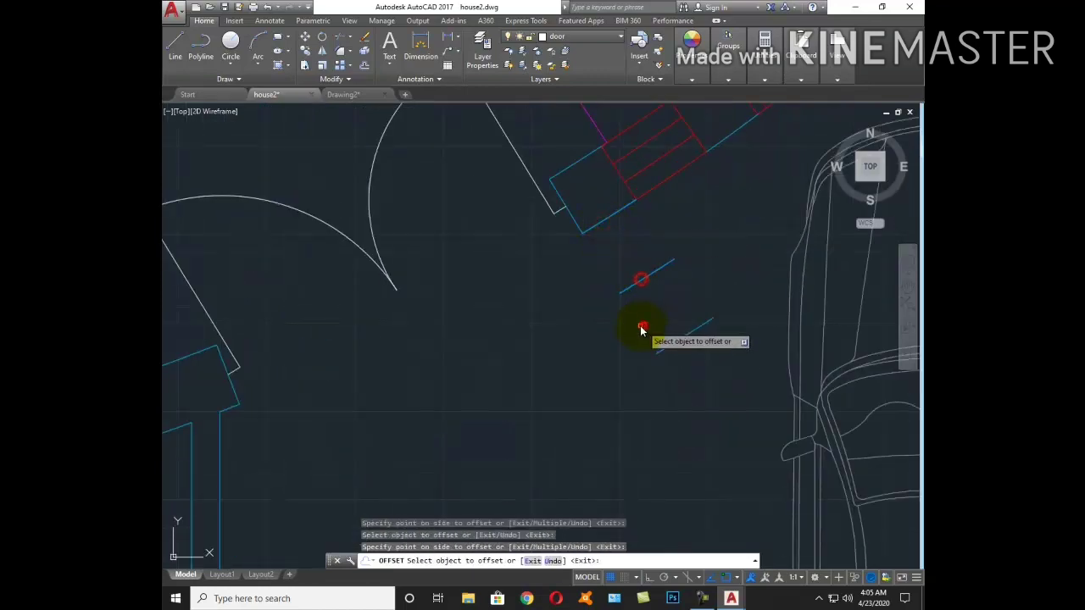
scroll(635, 322, "down", 5)
Extend both angled wall lines to the toilet wall
type("ex")
key("Return")
key("Return")
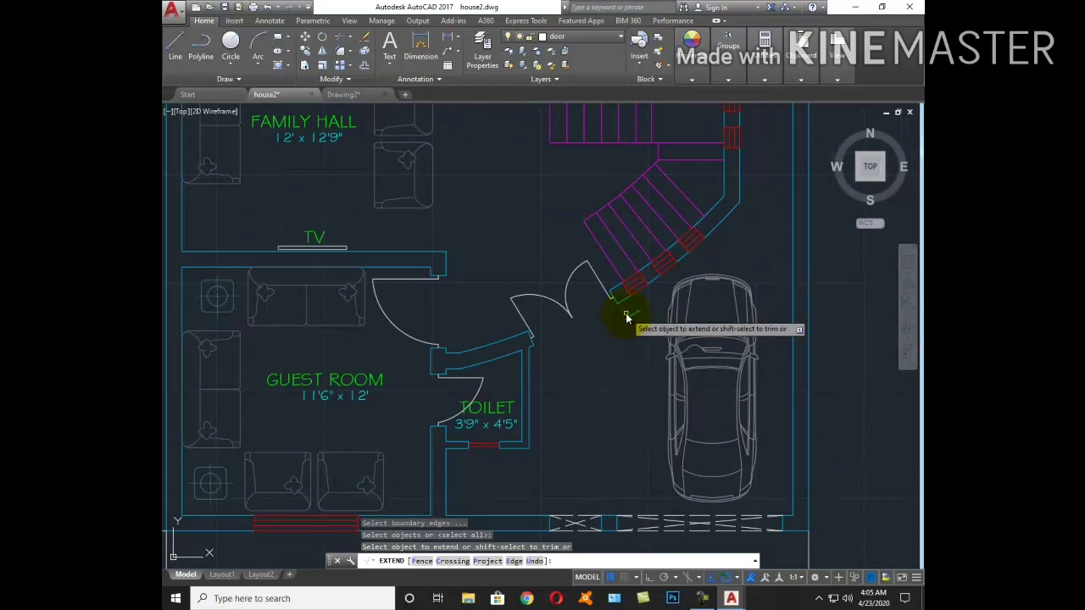
left_click(627, 313)
left_click(637, 331)
key("Escape")
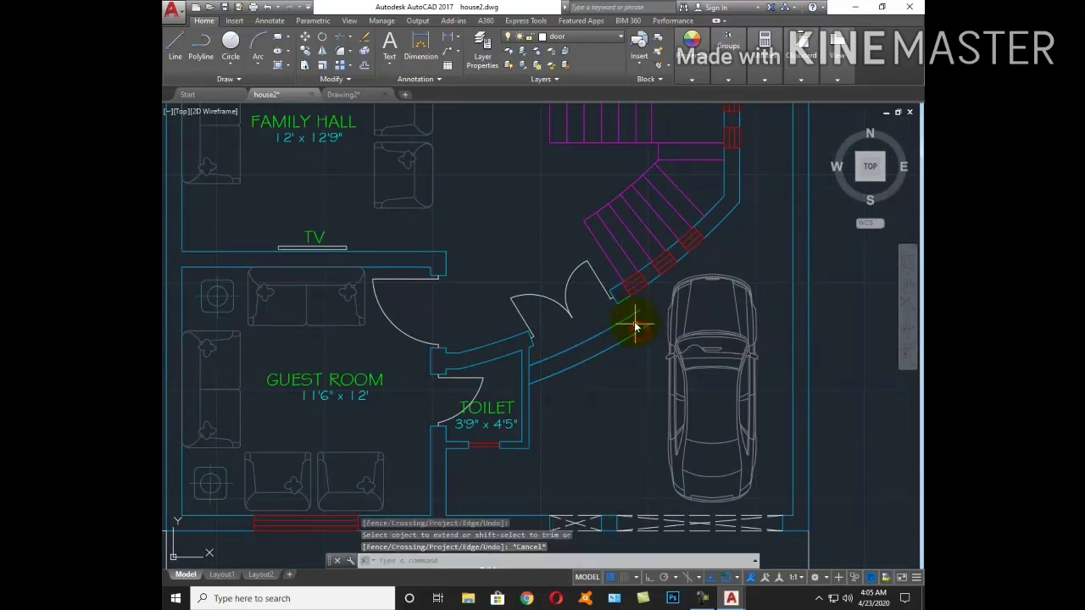
scroll(637, 327, "up", 4)
Copy the short wall end line across the new angled wall
type("o")
key("Return")
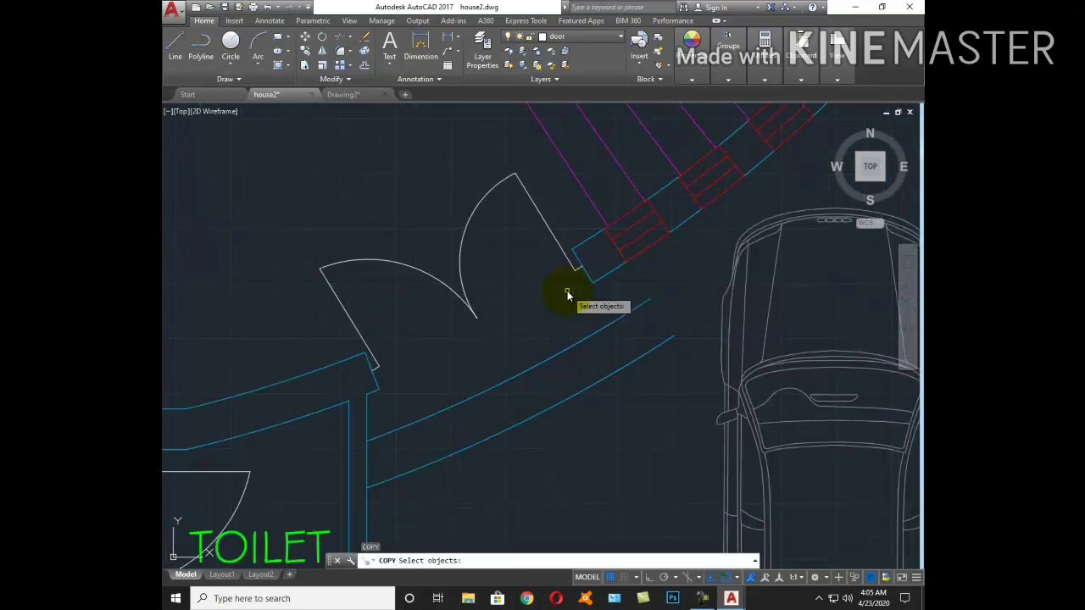
scroll(608, 268, "up", 2)
key("Return")
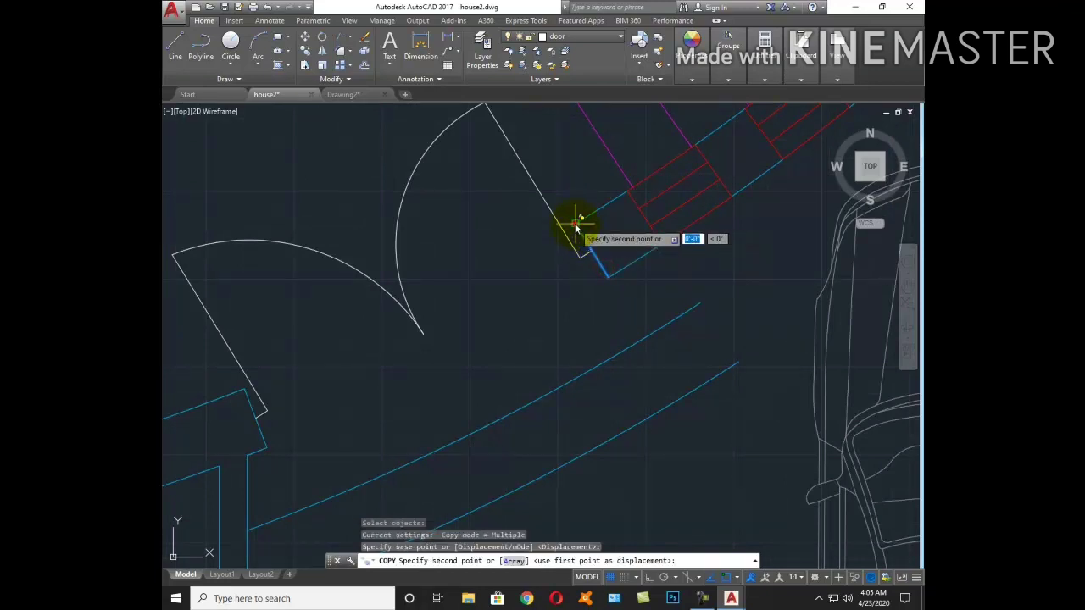
left_click(577, 225)
left_click(639, 267)
key("Escape")
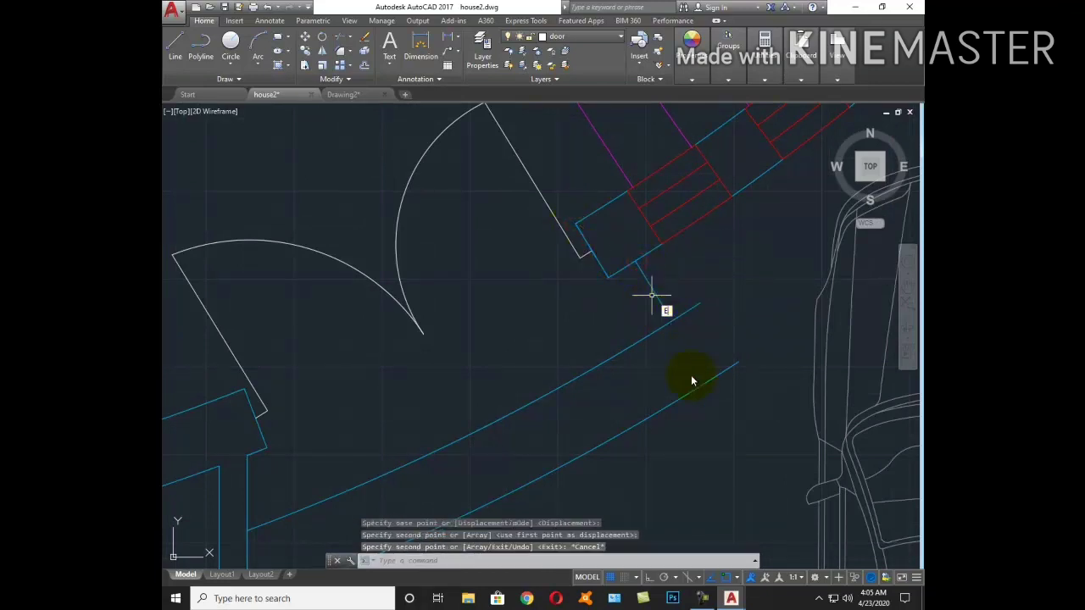
Extend the angled wall lines to the lower wall line as boundary
type("ex")
key("Return")
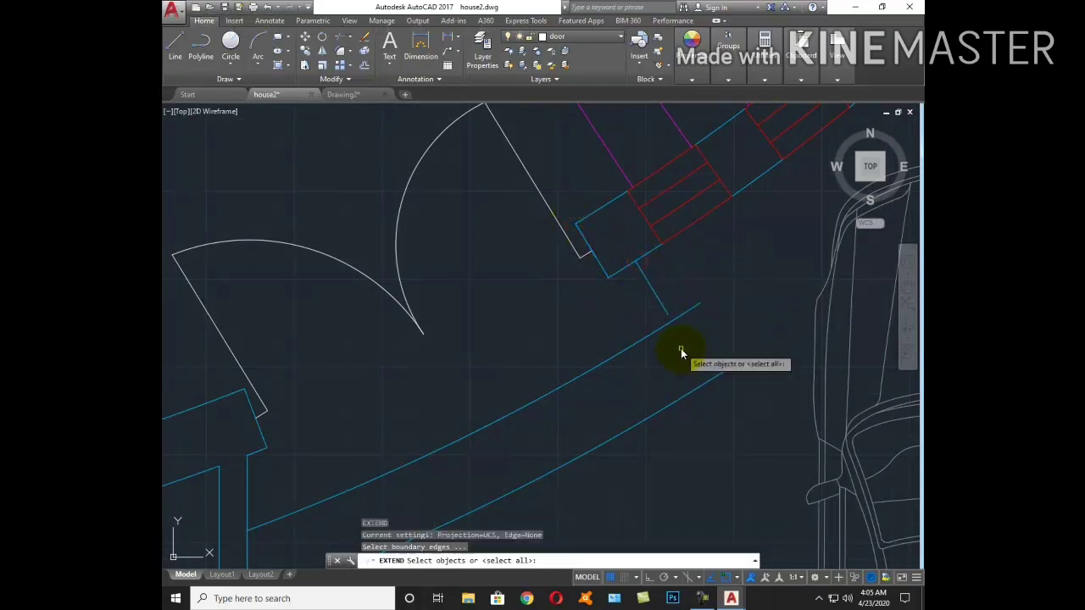
left_click(695, 386)
key("Return")
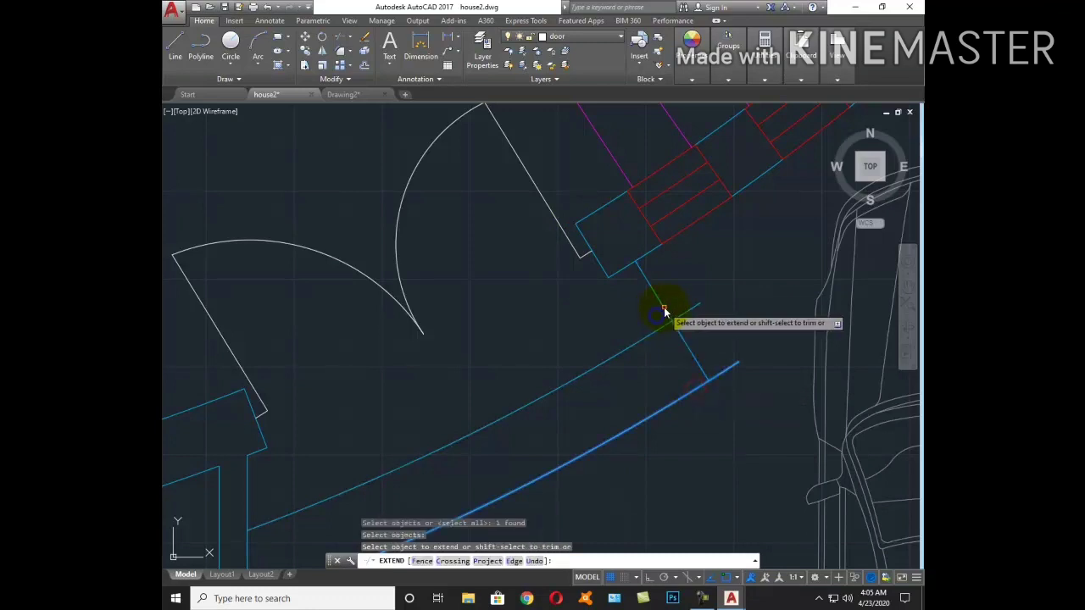
key("Escape")
Trim the overhanging ends of the upper and lower angled wall lines
type("tr")
key("Return")
key("Return")
left_click(693, 309)
left_click(727, 372)
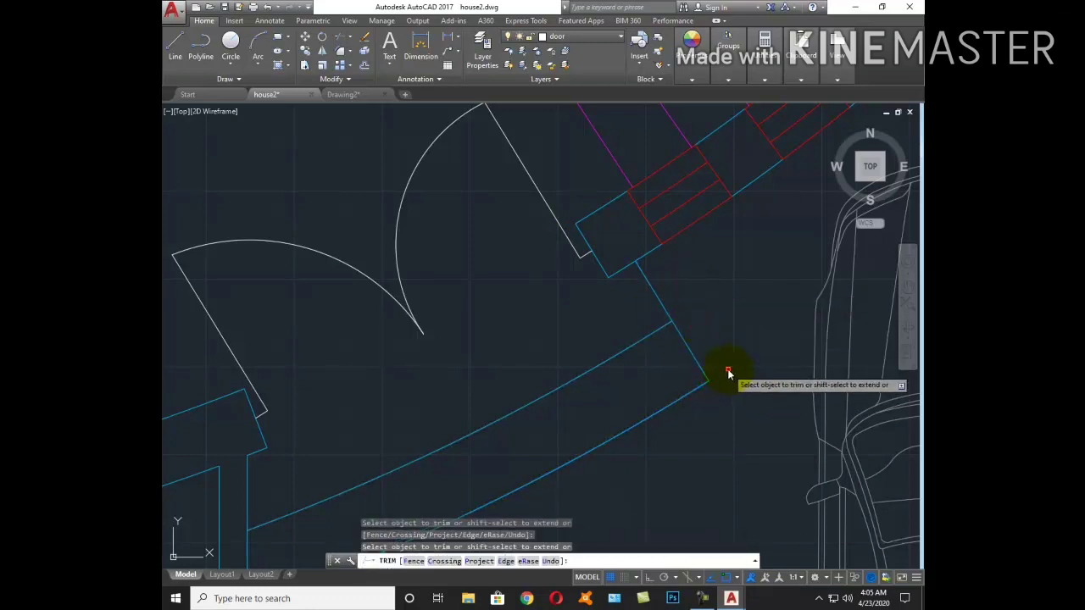
key("Escape")
scroll(701, 309, "down", 5)
Move the new angled wall lines onto the DOOR STEP layer
type("ma")
key("Return")
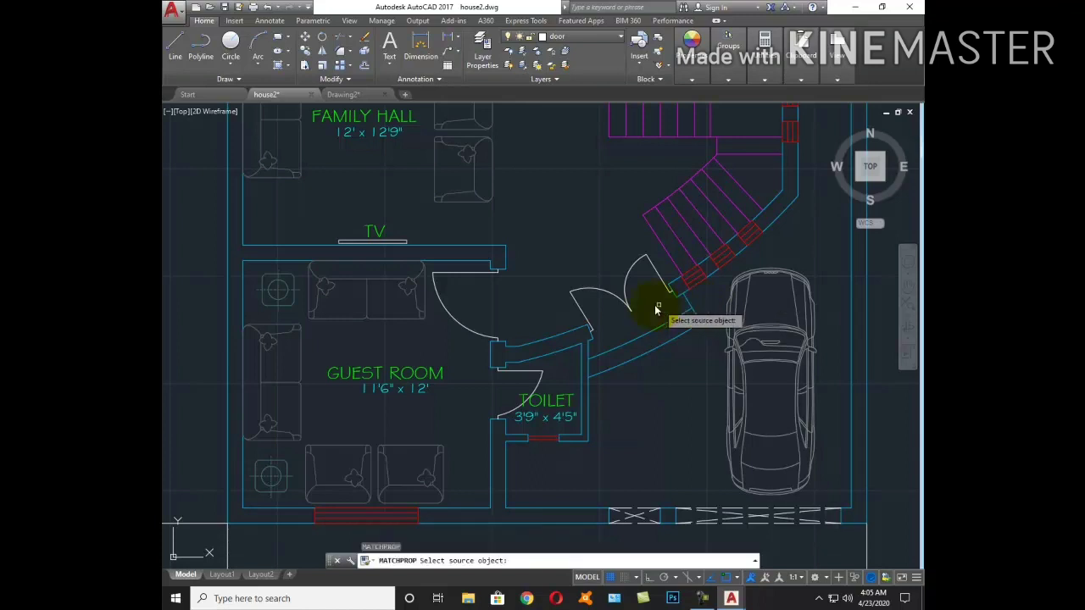
scroll(632, 309, "down", 3)
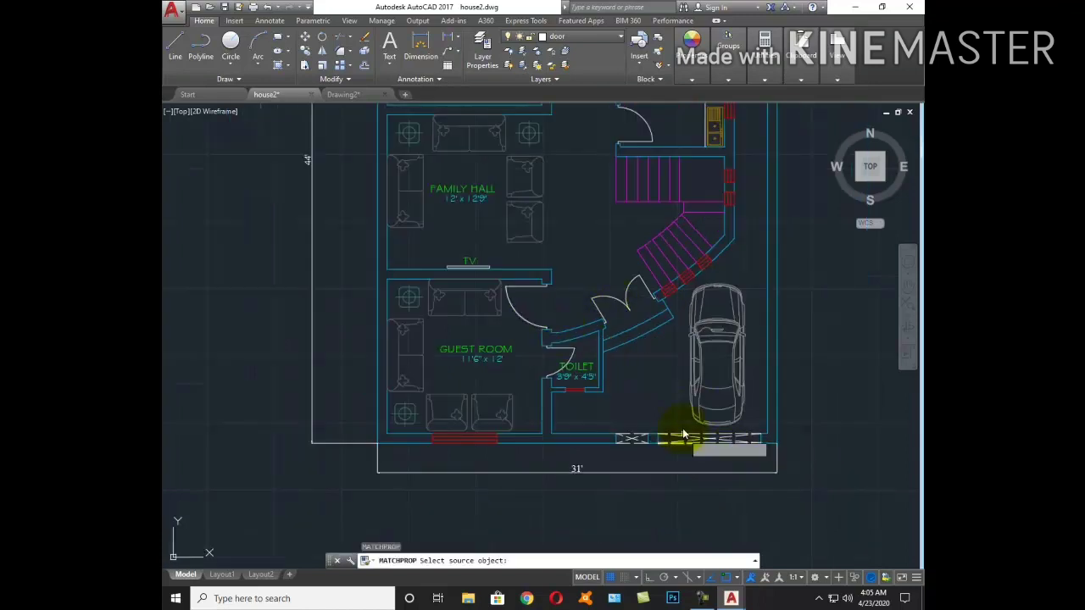
key("Escape")
scroll(652, 341, "up", 3)
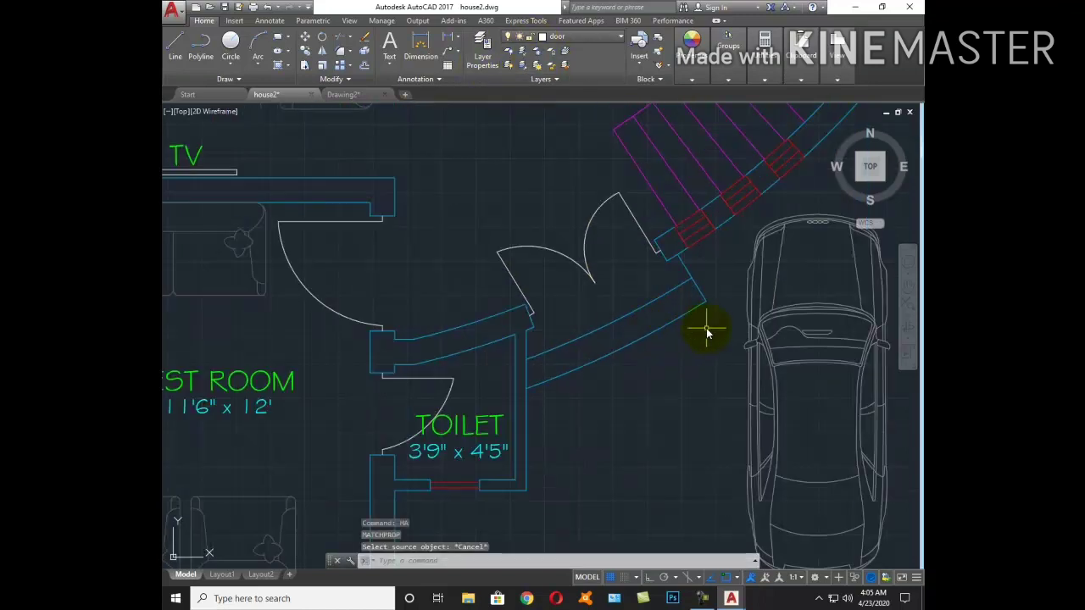
left_click(704, 329)
left_click(670, 278)
left_click(591, 38)
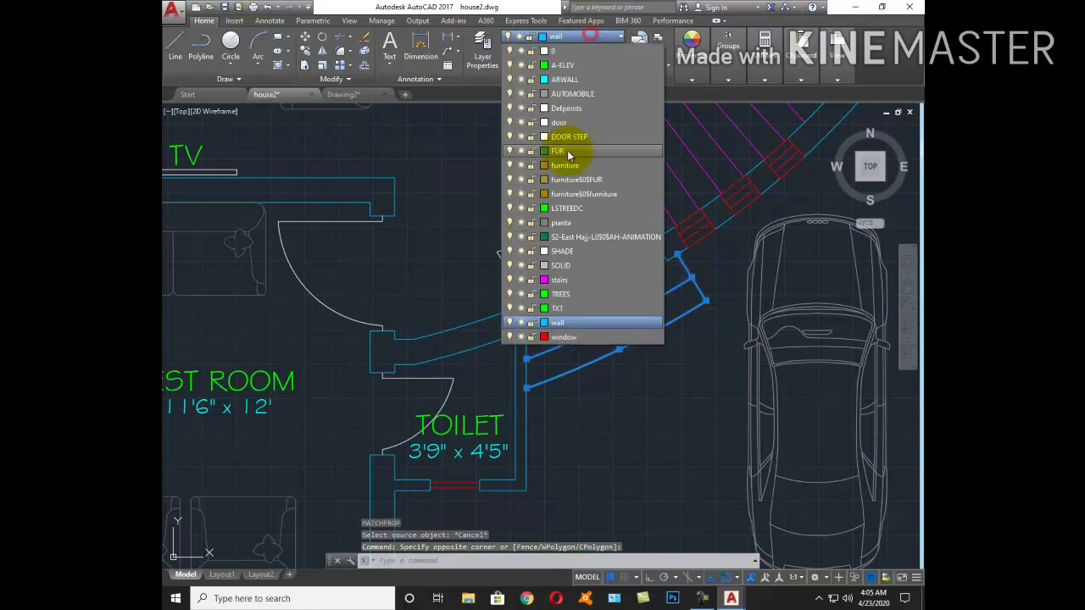
left_click(581, 149)
key("Escape")
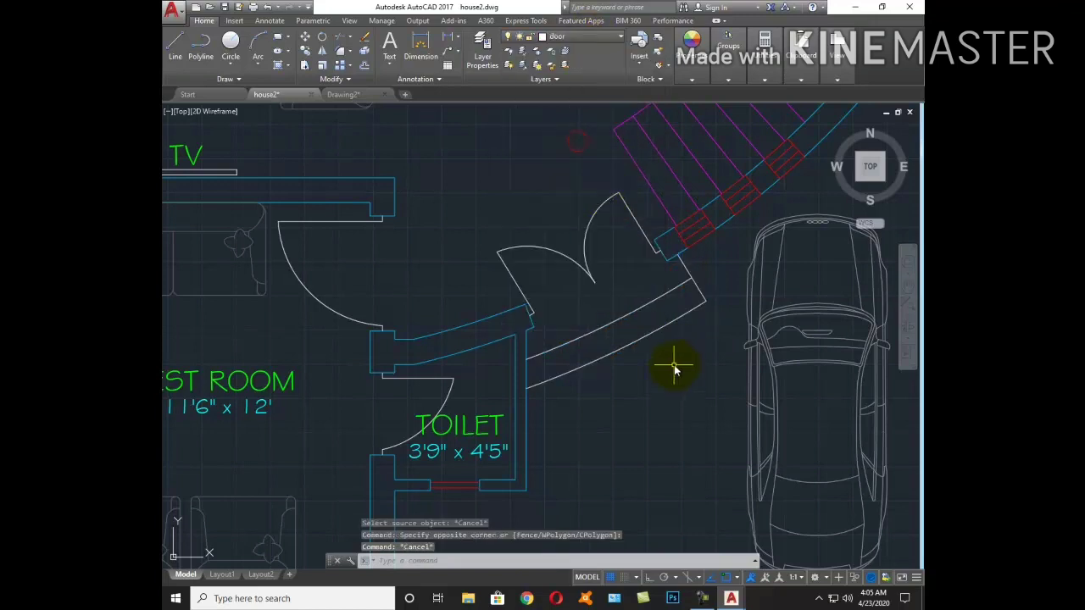
Pan around the plan and start the PLINE polyline command
scroll(666, 379, "down", 3)
scroll(661, 390, "down", 1)
scroll(663, 394, "down", 2)
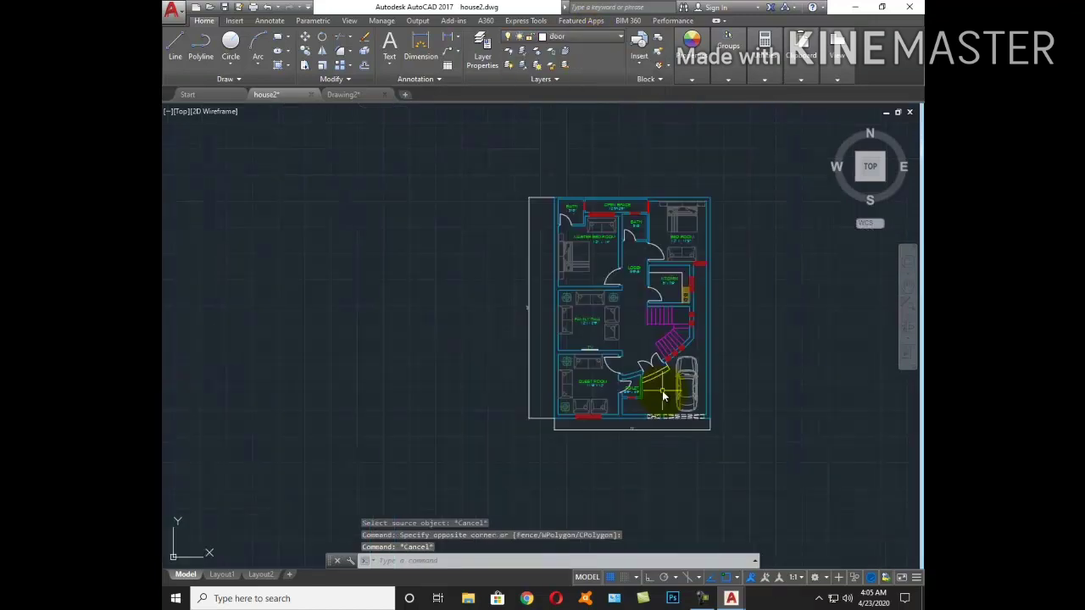
scroll(662, 391, "up", 3)
scroll(545, 412, "up", 2)
type("pl")
key("Return")
key("Escape")
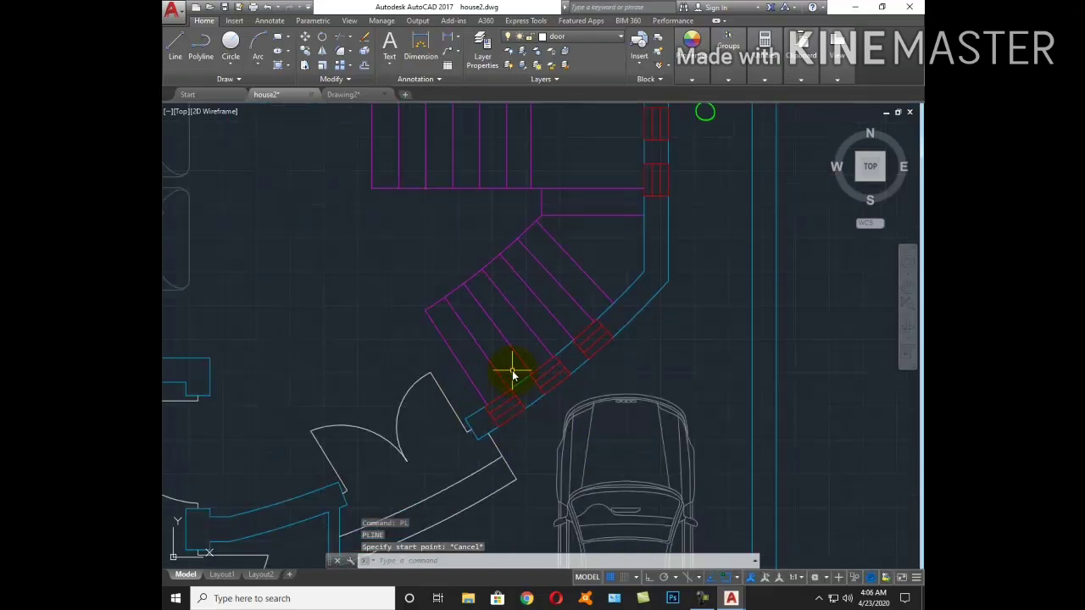
key("Return")
Start the walk-line polyline at the bottom of the angled flight with a 0-to-3" arrowhead
scroll(458, 379, "up", 2)
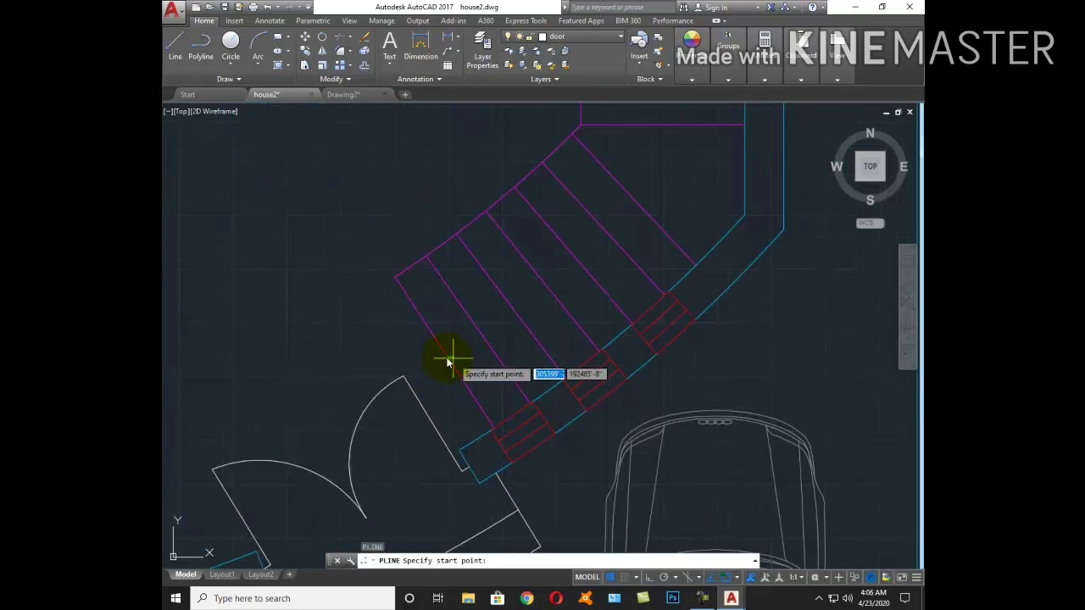
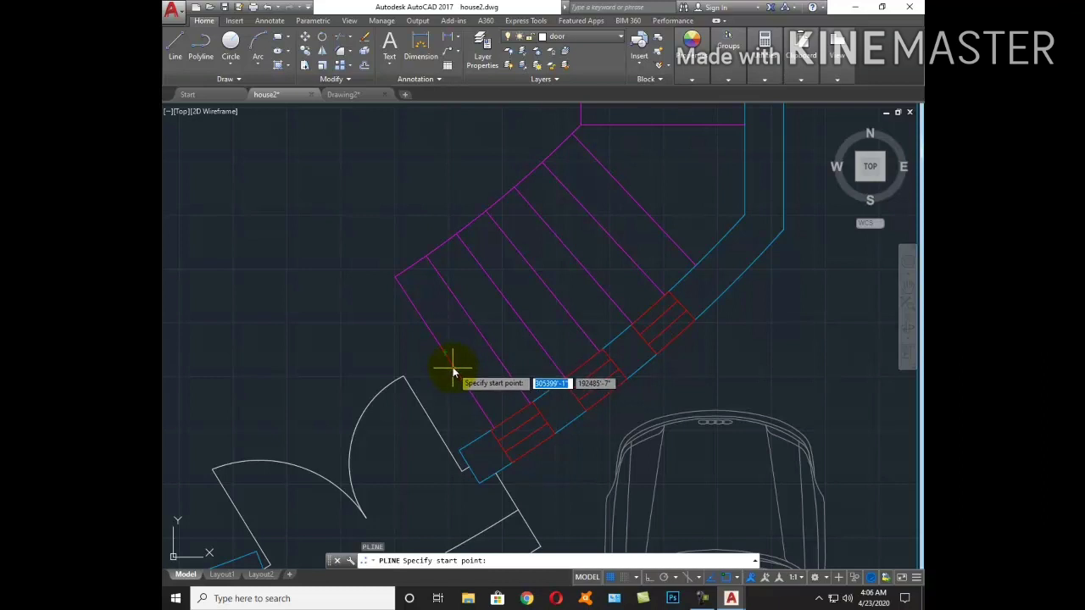
Start the walk-line polyline at the bottom of the angled flight with a 0-to-3" arrowhead
left_click(448, 365)
scroll(455, 364, "up", 2)
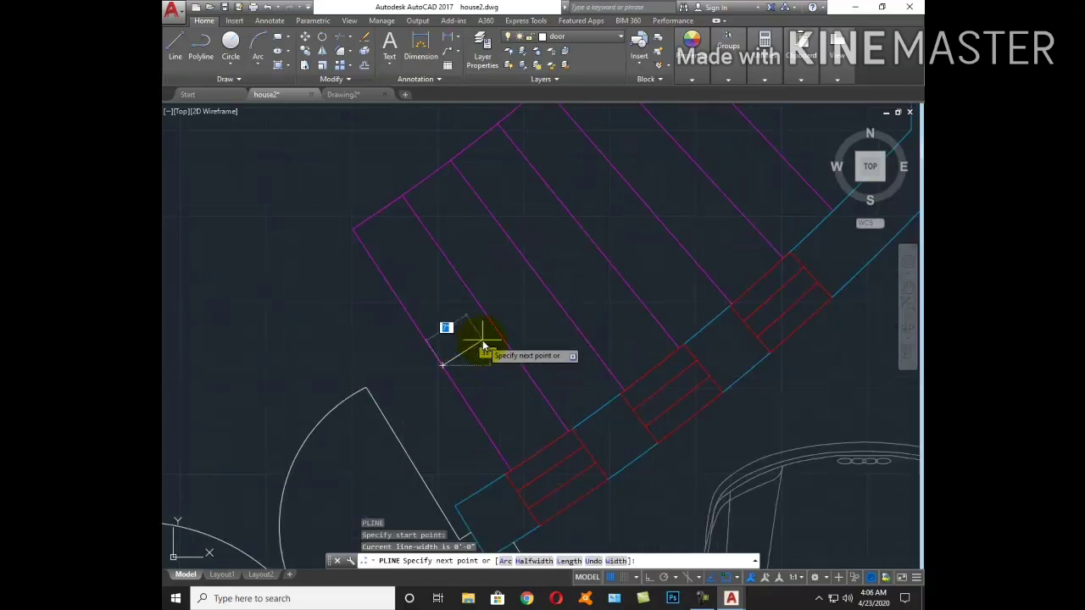
type("w")
key("Return")
type("0")
key("Return")
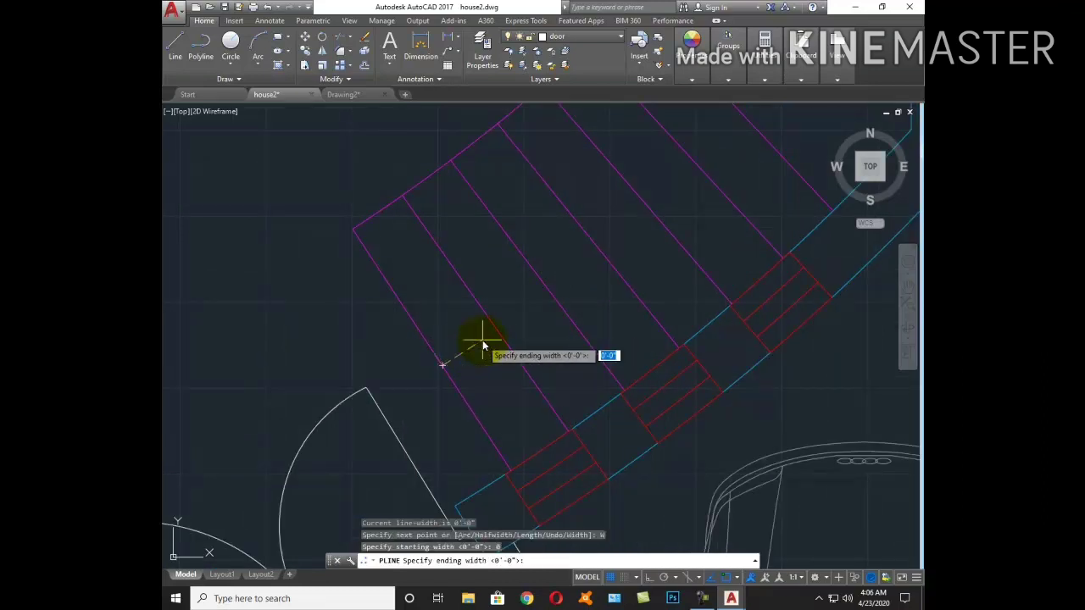
type("3\"")
key("Return")
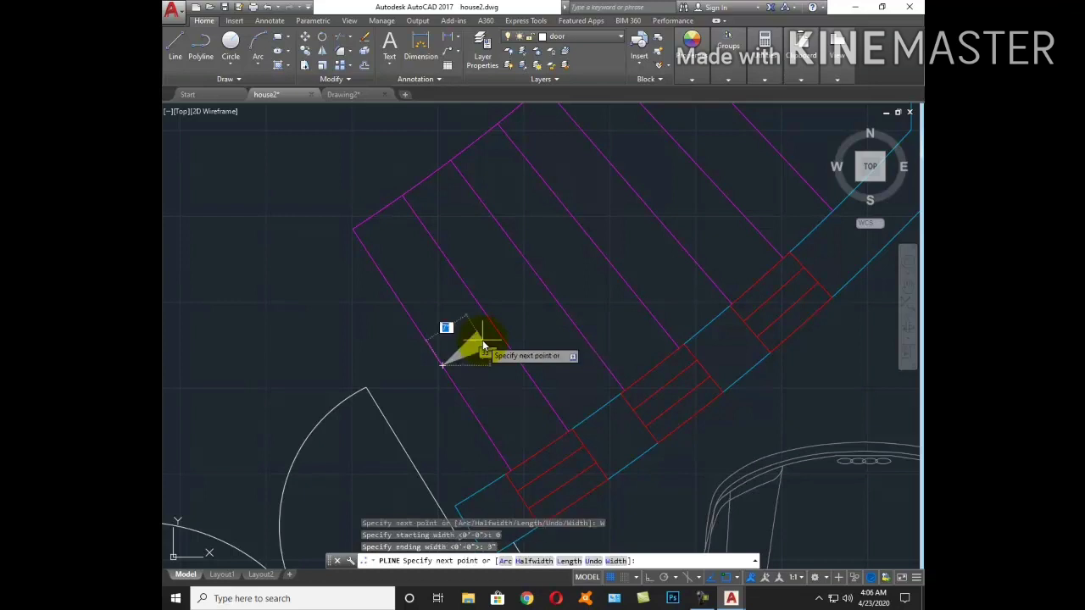
left_click(484, 338)
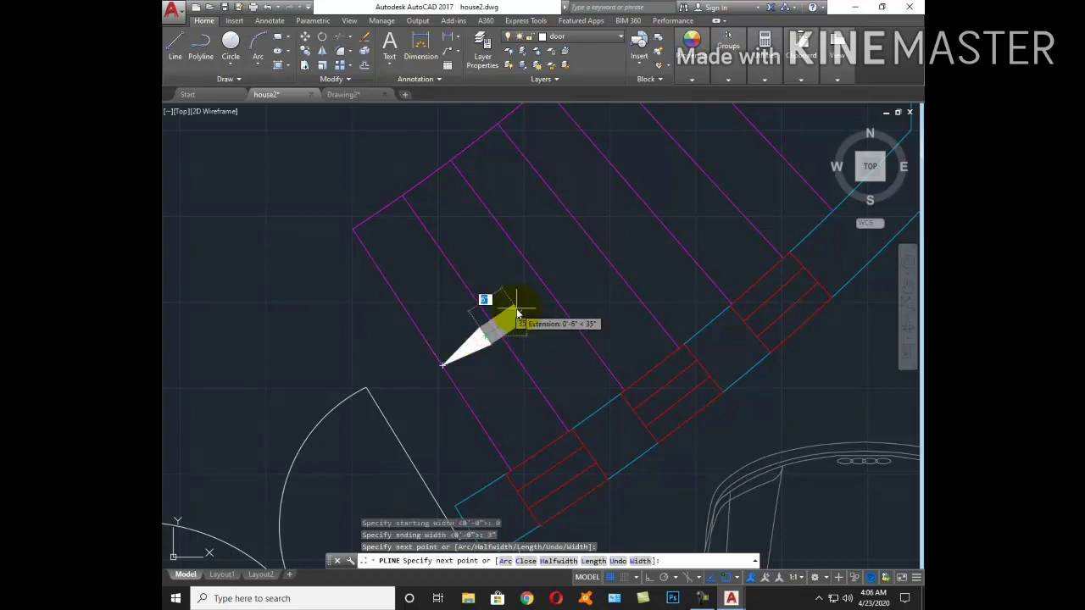
Reset the polyline width to 0 and run the walk line up the angled flight to the landing
type("w")
key("Return")
type("0")
key("Return")
key("0")
key("Return")
scroll(517, 314, "down", 5)
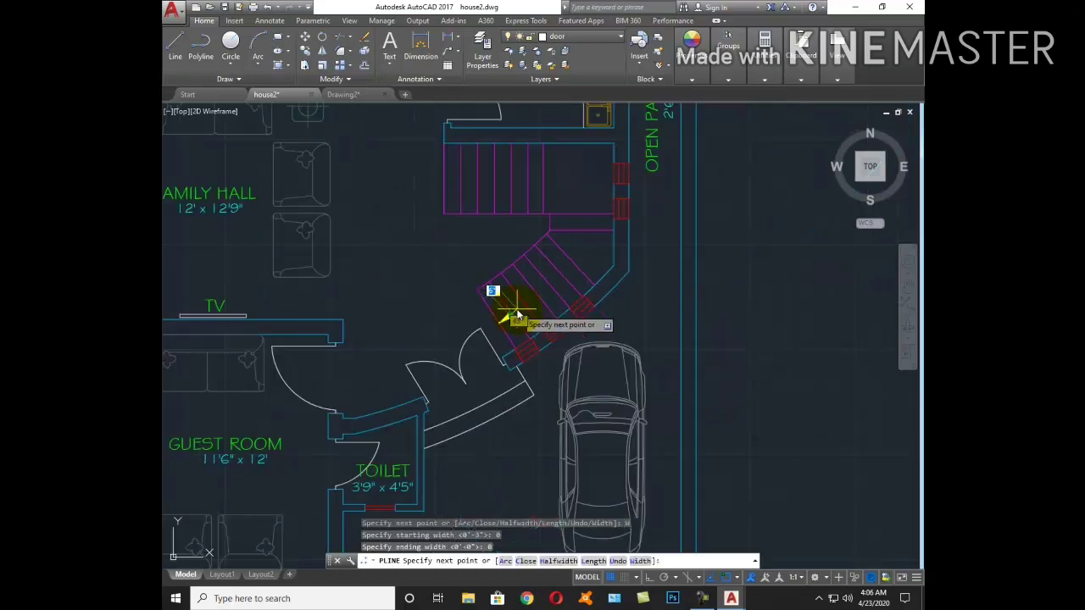
scroll(547, 289, "up", 2)
scroll(529, 308, "up", 2)
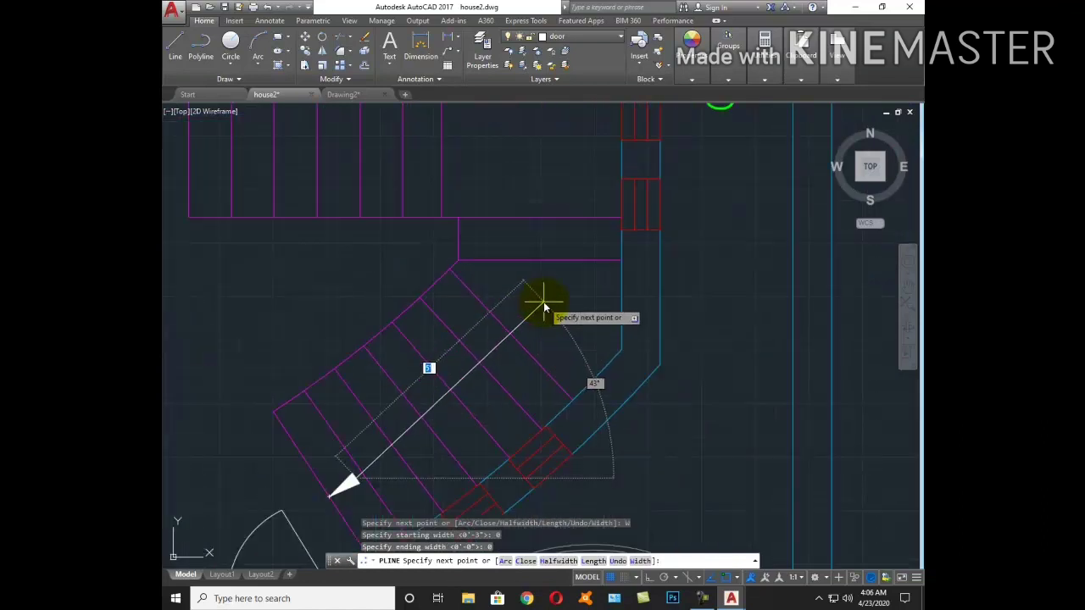
left_click(544, 303)
left_click(543, 218)
middle_click_drag(548, 157, 583, 258)
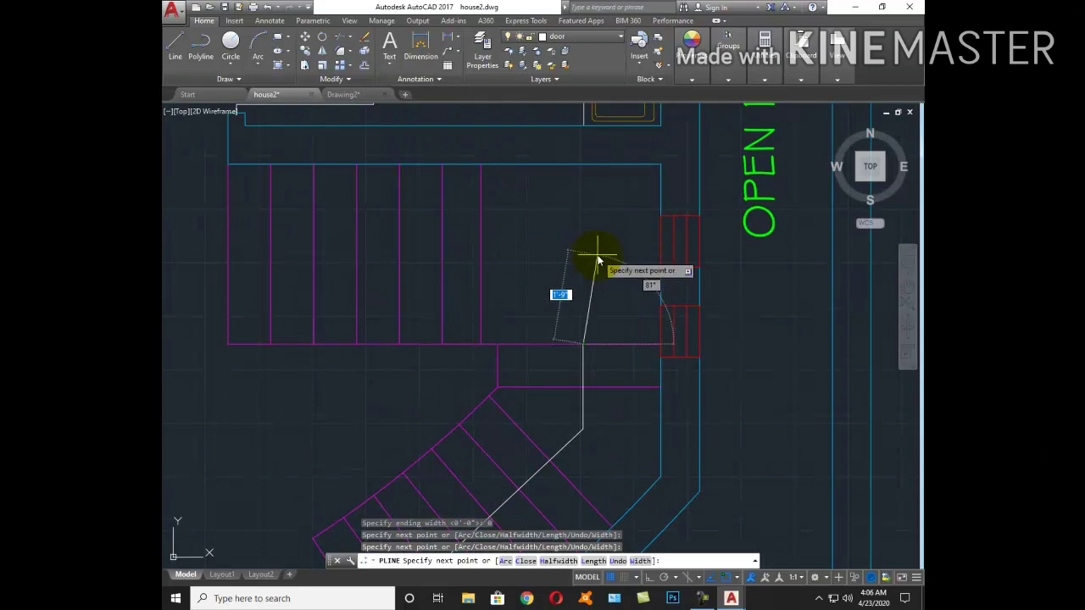
With ortho on, add a 2-foot segment across the straight flight and finish the walk line
key("F8")
type("2")
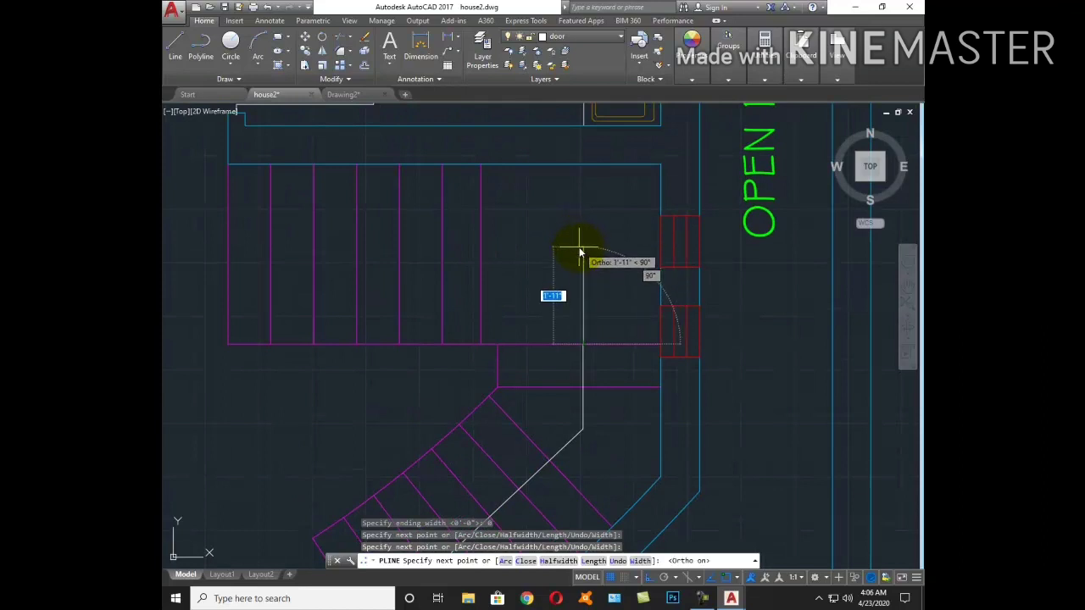
key("Return")
middle_click_drag(467, 272, 625, 274)
scroll(625, 274, "down", 2)
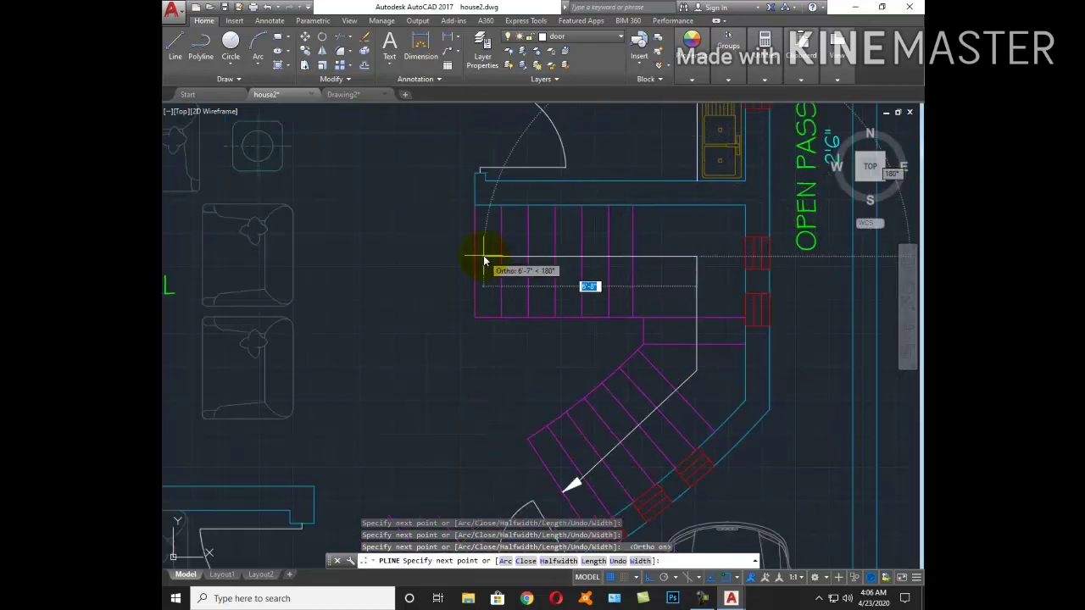
key("Escape")
scroll(593, 284, "down", 4)
type("d")
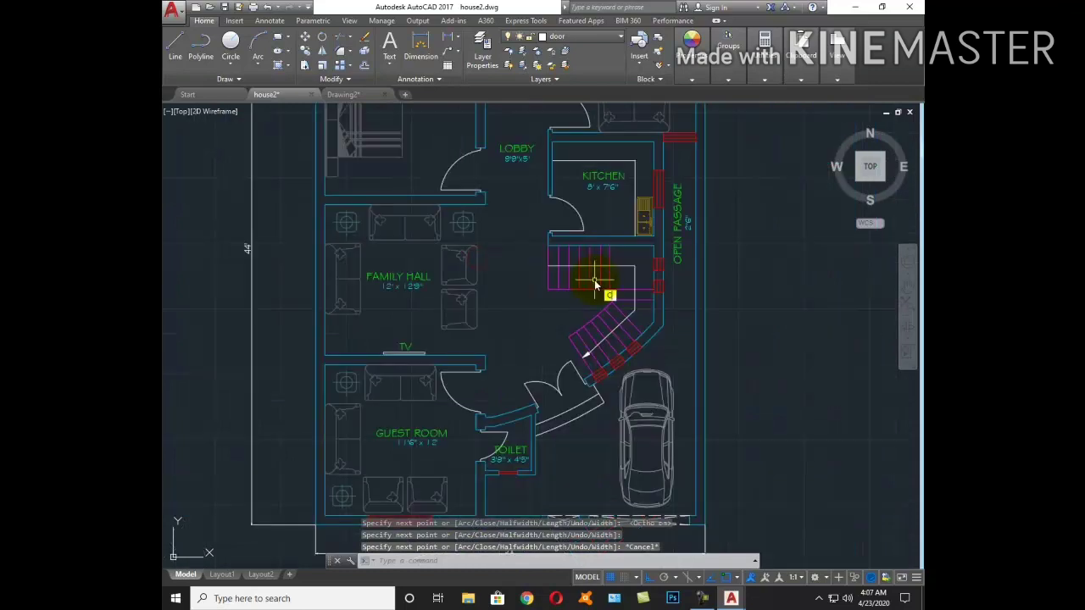
type("co")
key("Return")
Copy the FAMILY HALL label to a spot beside the stairs
scroll(459, 267, "up", 2)
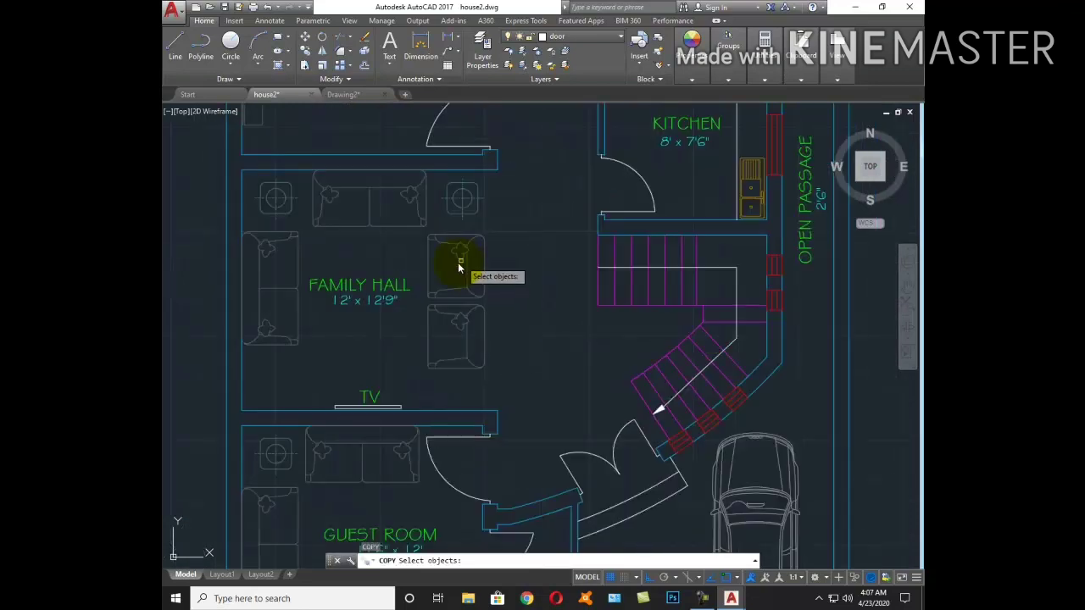
left_click(390, 292)
key("Return")
left_click(371, 339)
left_click(563, 372)
key("Escape")
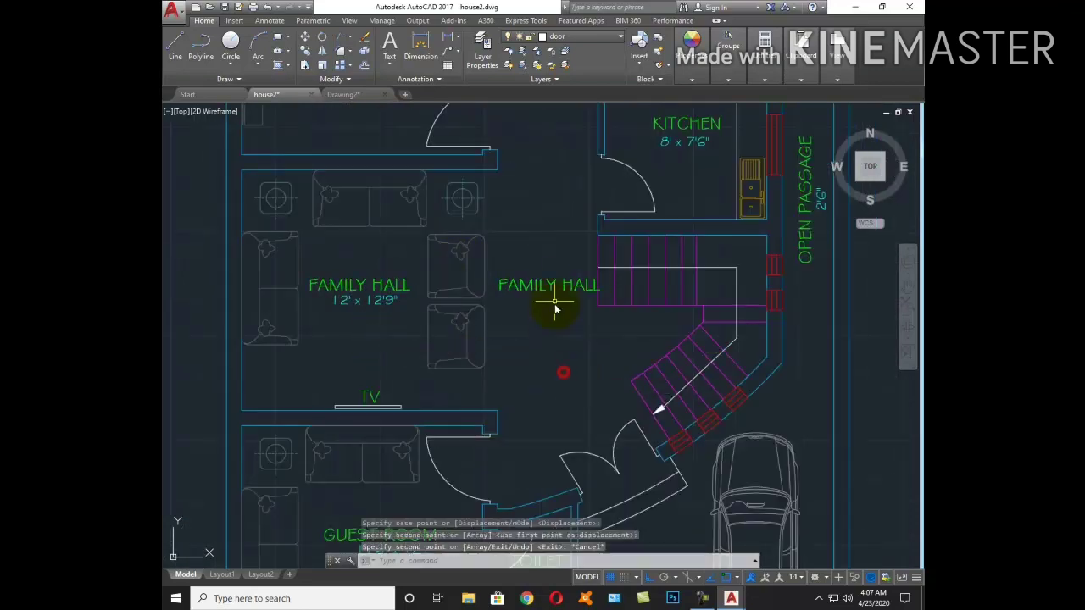
Change the copied label to read UP and move it to the end of the walk line
double_click(551, 288)
type("UP")
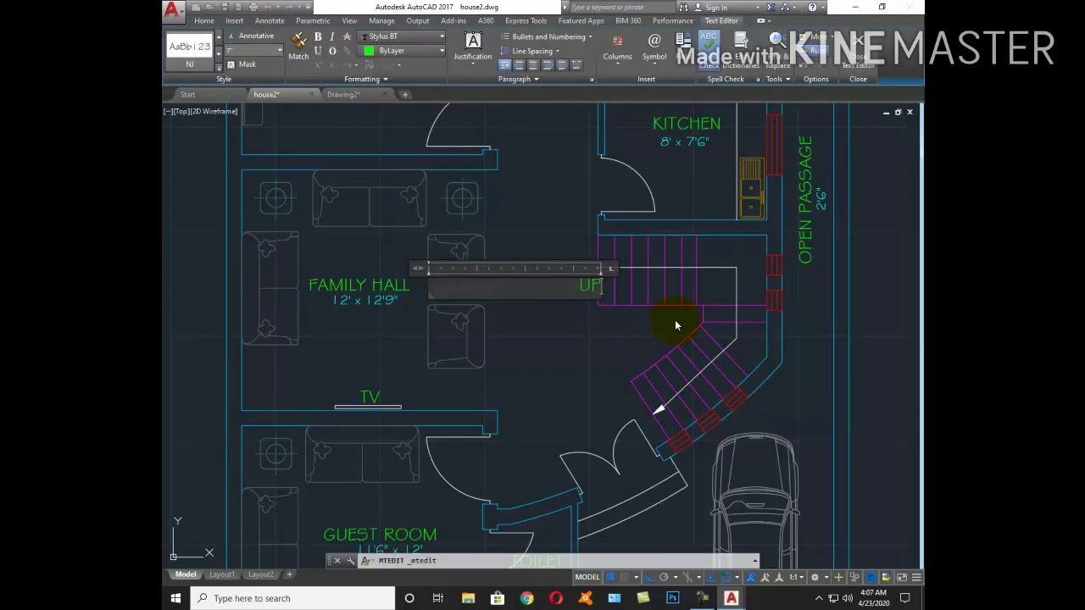
key("Escape")
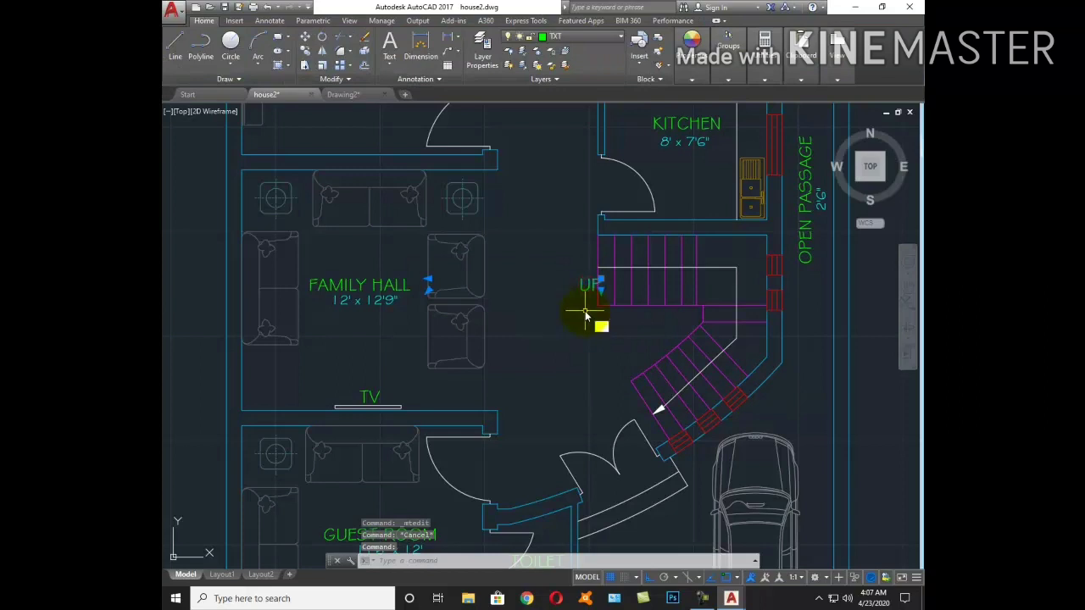
type("m")
key("Return")
scroll(585, 315, "up", 3)
left_click(595, 359)
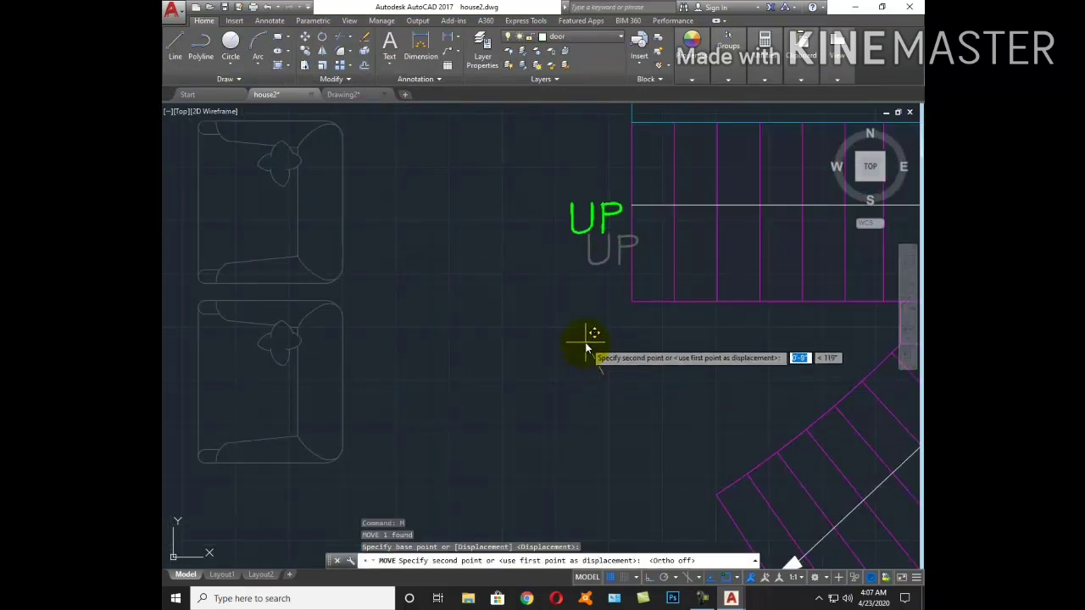
left_click(592, 346)
middle_click_drag(770, 361, 551, 403)
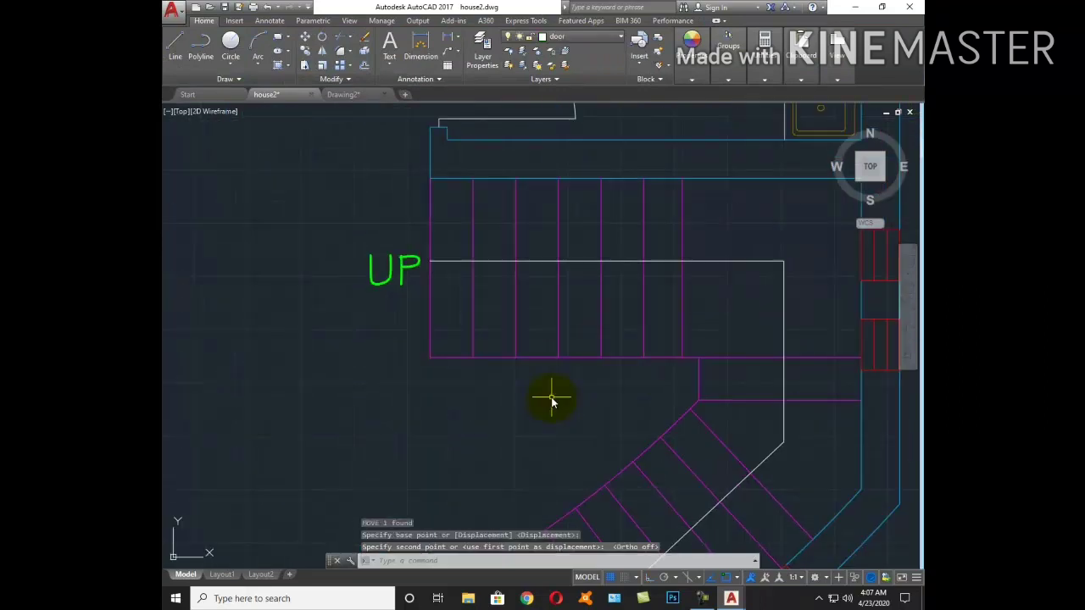
type("o")
key("Return")
Offset the inner edges of both flights and the landing line by 3" to form handrail lines
type("3\"")
key("Return")
left_click(507, 357)
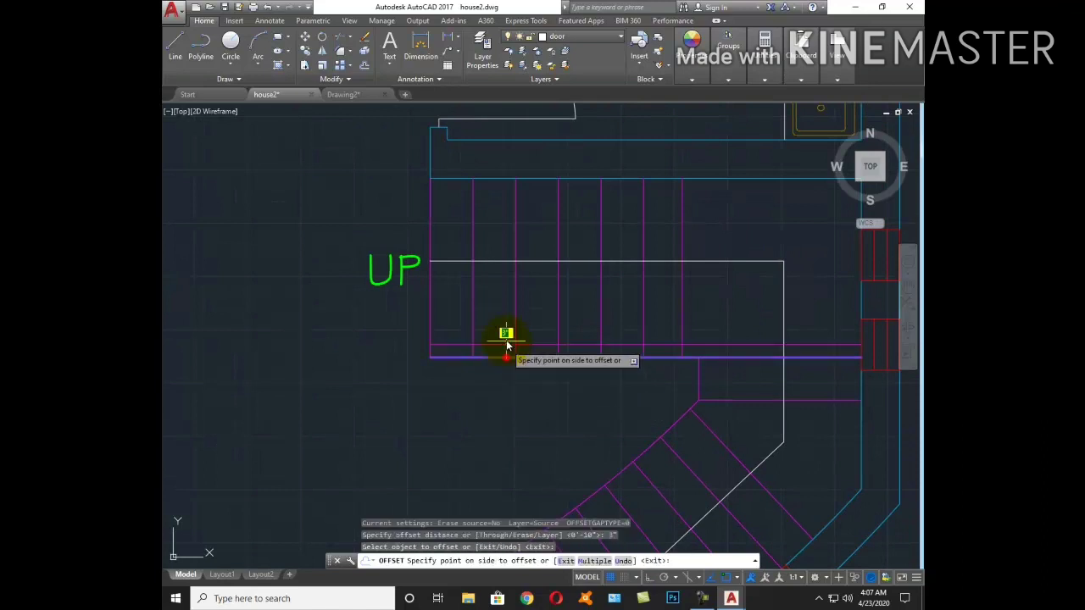
left_click(506, 342)
left_click(693, 408)
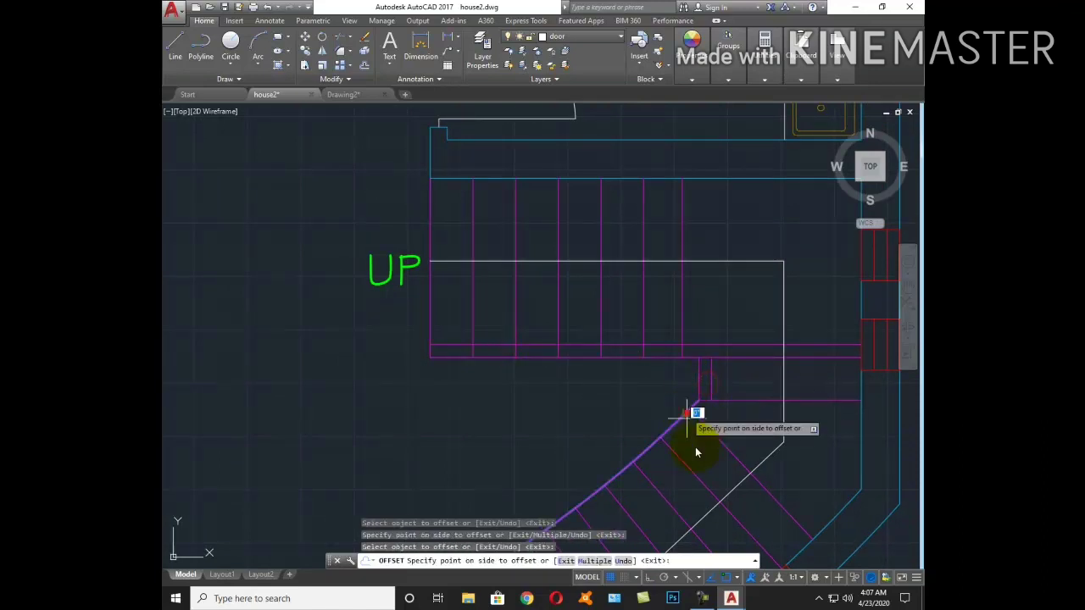
left_click(695, 447)
left_click(665, 344)
left_click(666, 331)
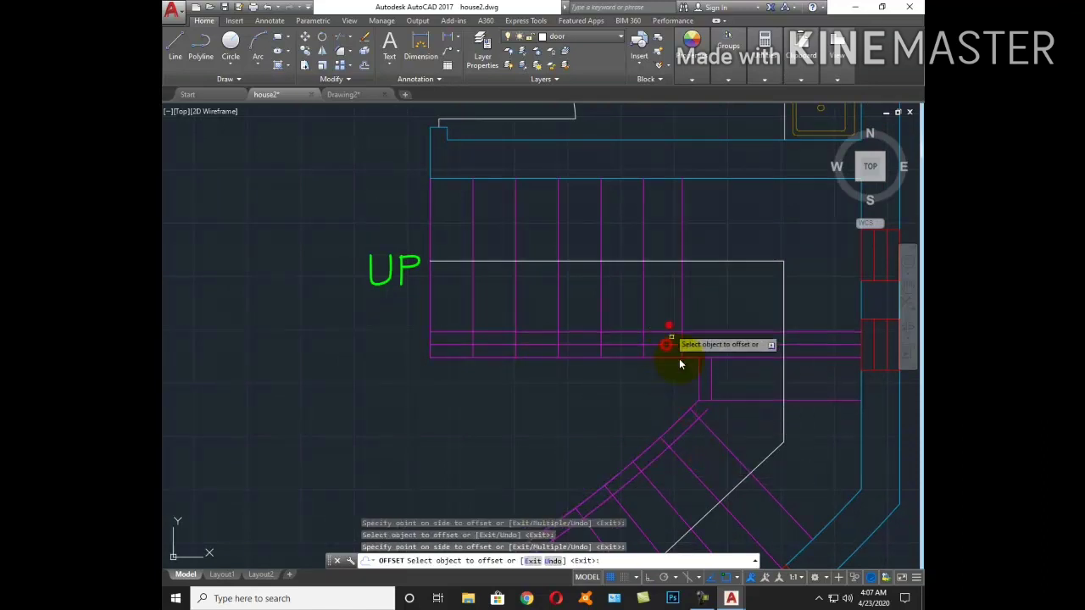
left_click(713, 390)
left_click(717, 410)
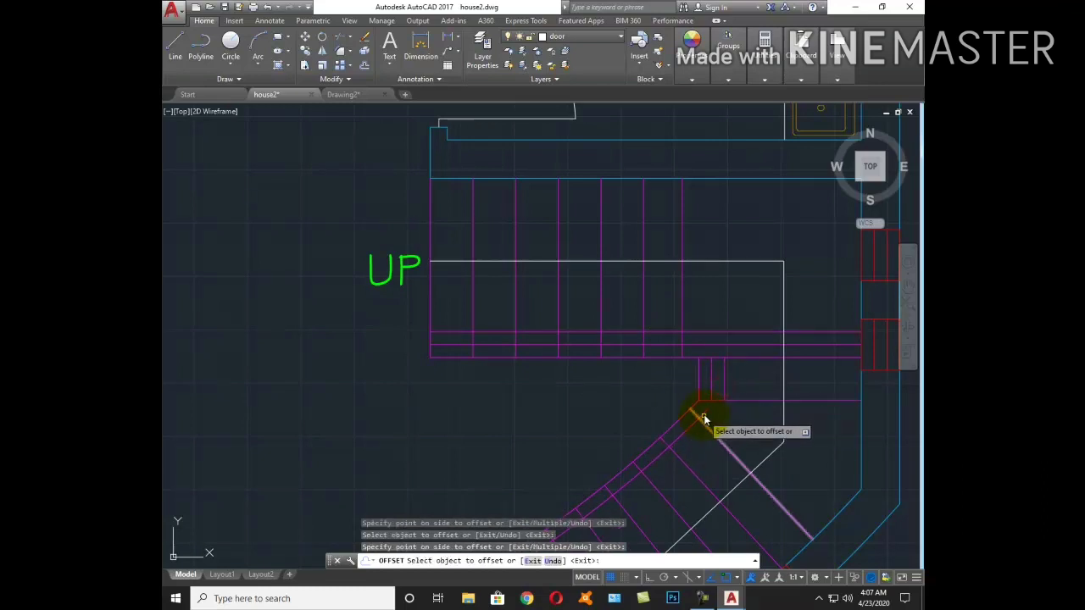
key("Escape")
Extend the angled handrail line and the two landing vertical lines to meet the handrail
type("ex")
key("Return")
key("Return")
scroll(716, 417, "up", 4)
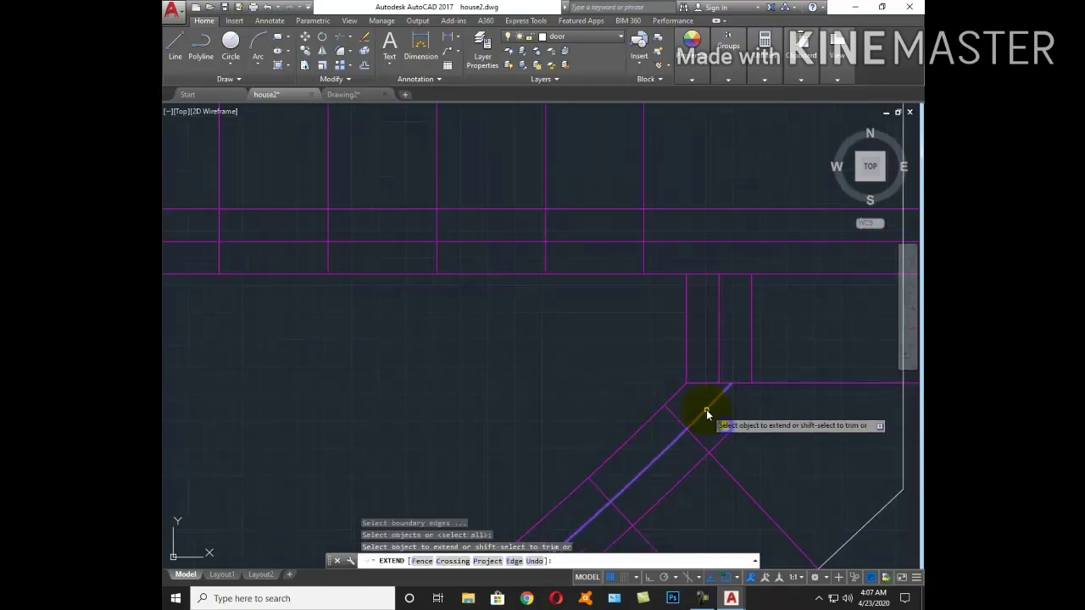
left_click(726, 435)
key("Escape")
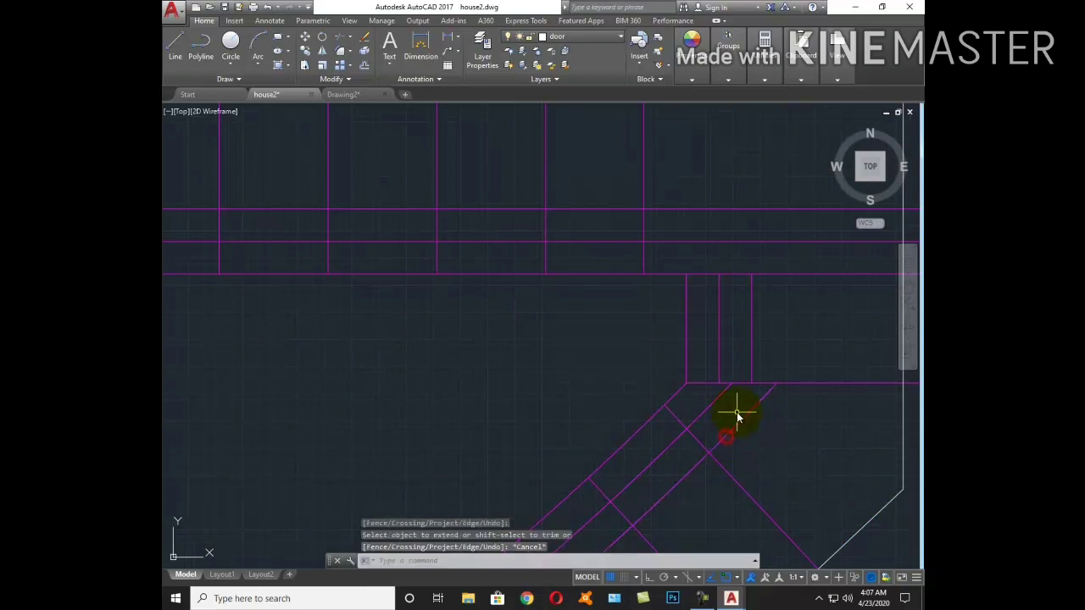
scroll(716, 408, "down", 3)
key("Return")
key("Return")
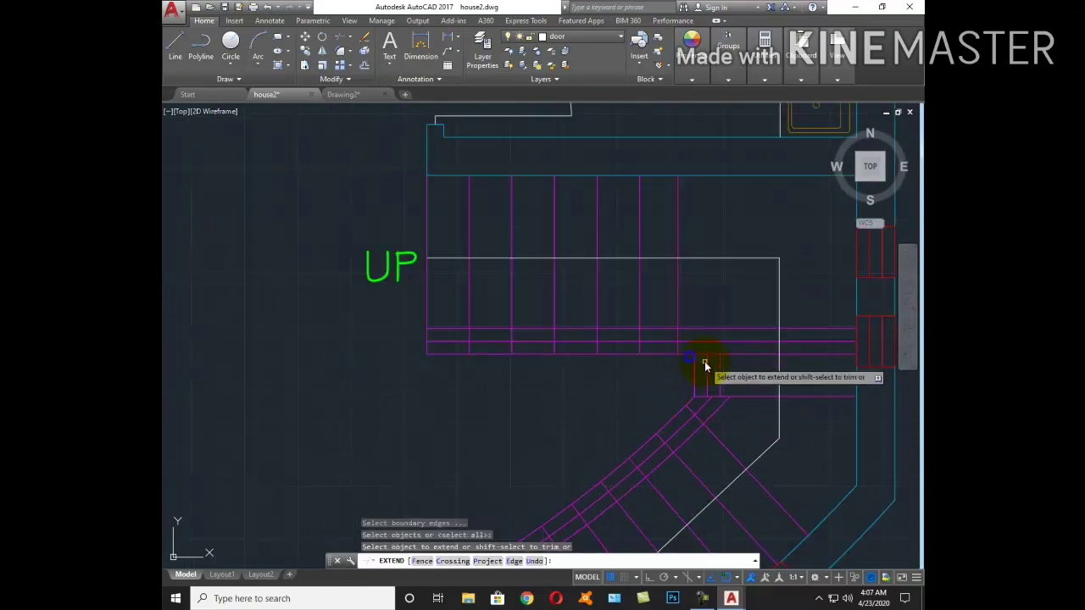
left_click(705, 362)
left_click(718, 368)
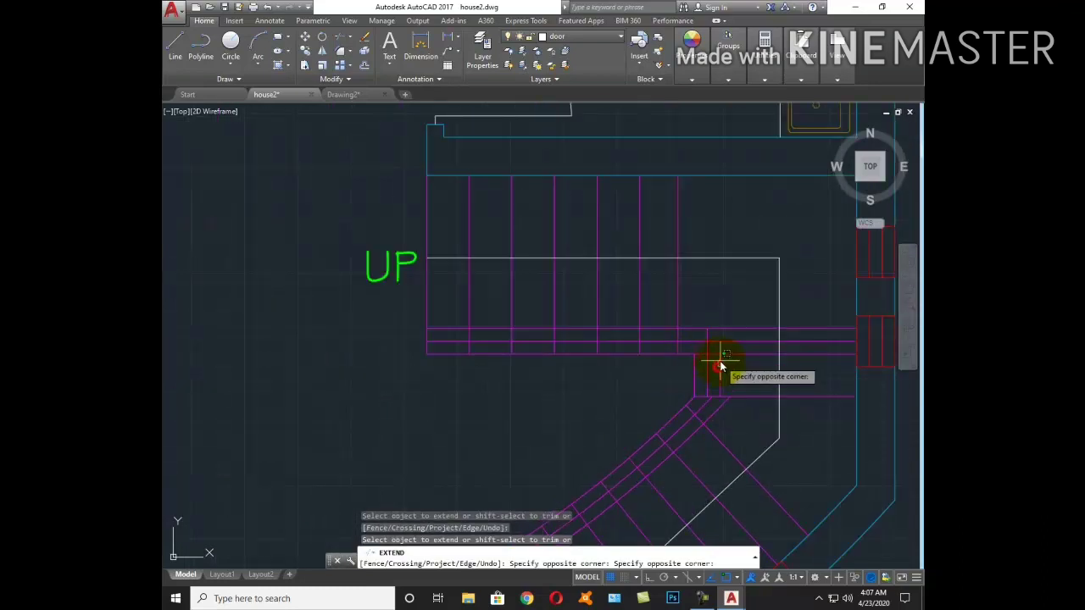
left_click(720, 346)
key("Escape")
Trim the handrail line crossings at the landing, using all objects as cutting edges
type("tr")
key("Return")
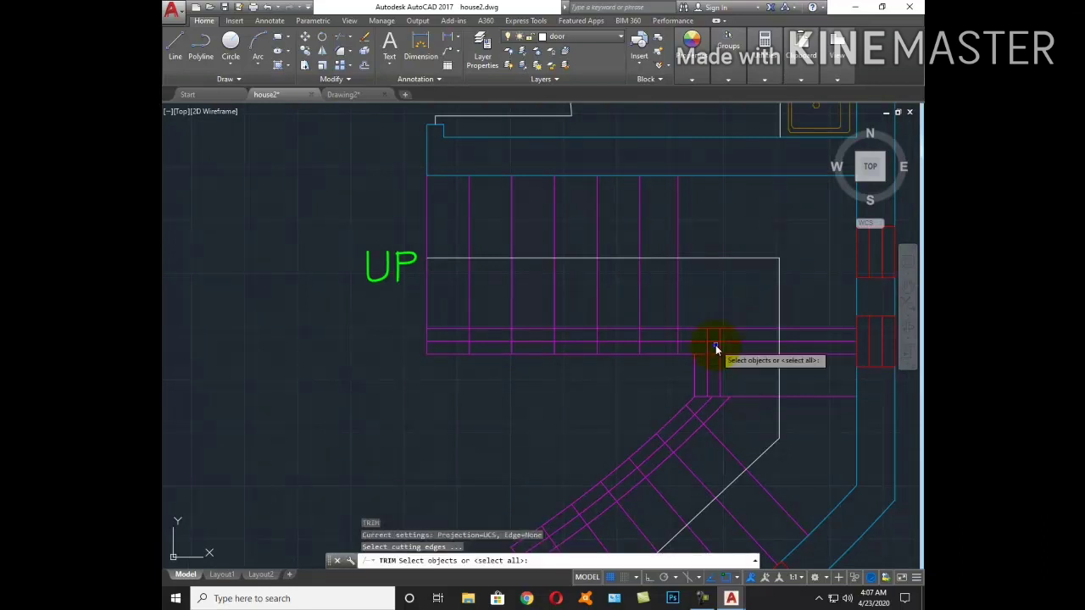
key("Return")
scroll(716, 343, "up", 3)
left_click(718, 341)
left_click(658, 322)
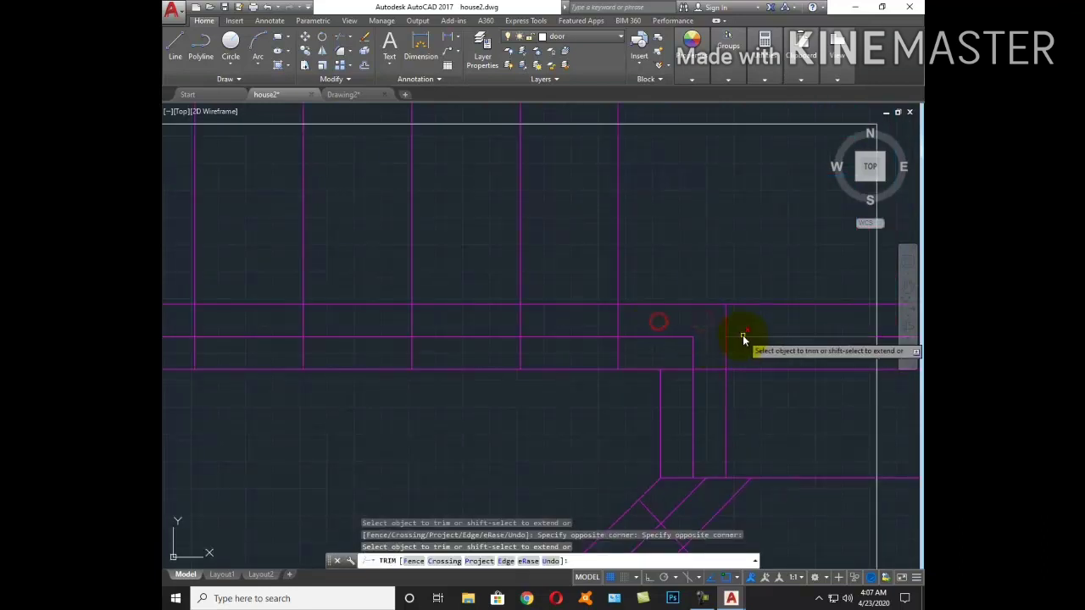
left_click(743, 339)
left_click(737, 307)
scroll(735, 310, "down", 2)
left_click(673, 316)
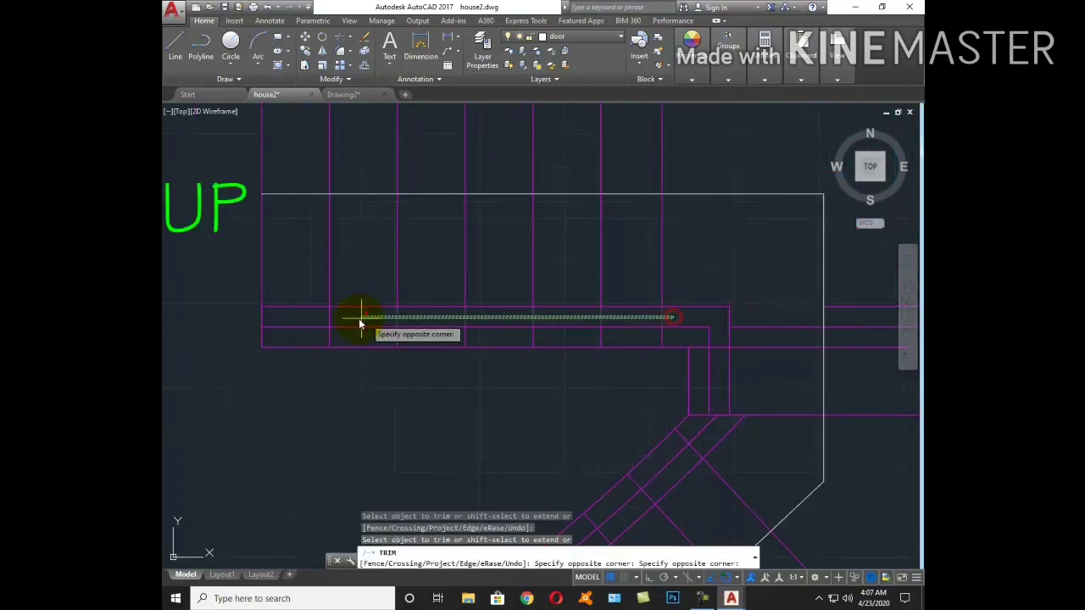
left_click(313, 318)
Trim the stray piece and the lower end of the angled flight's handrail
middle_click_drag(660, 379, 700, 275)
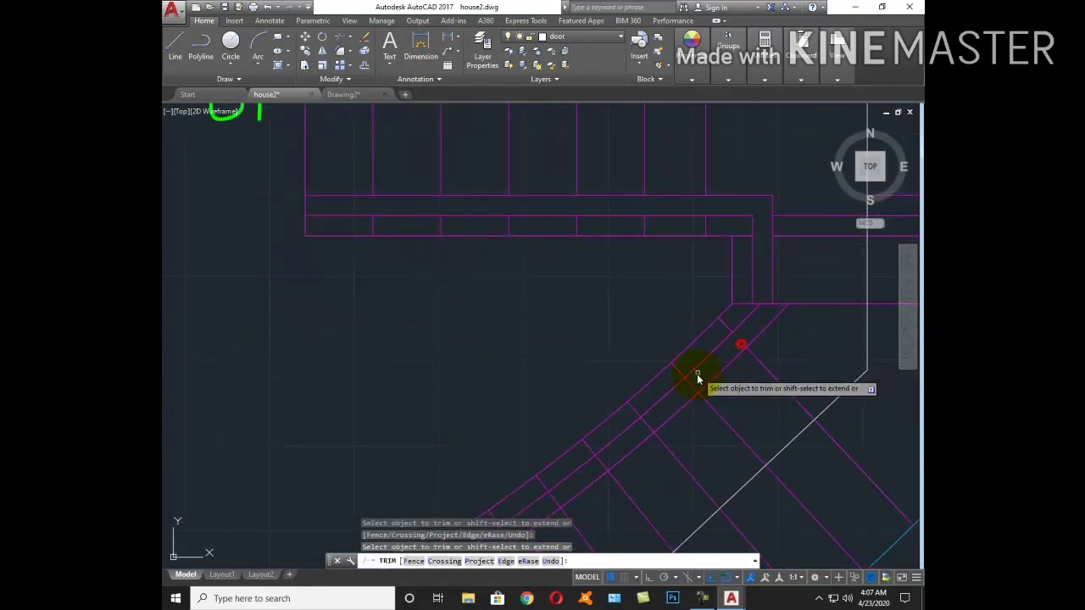
middle_click_drag(695, 385, 769, 290)
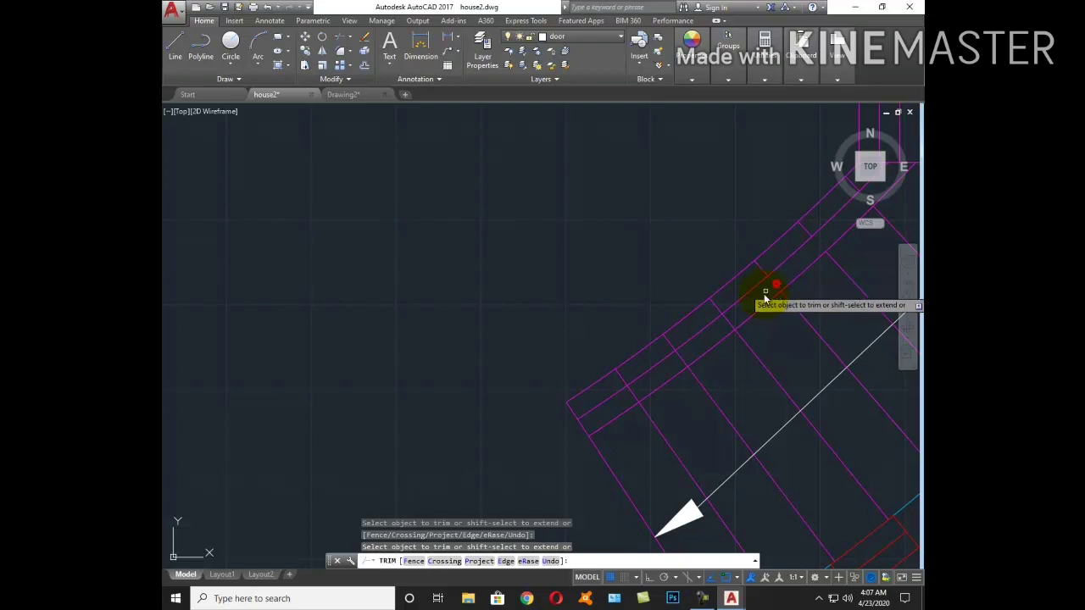
left_click(729, 322)
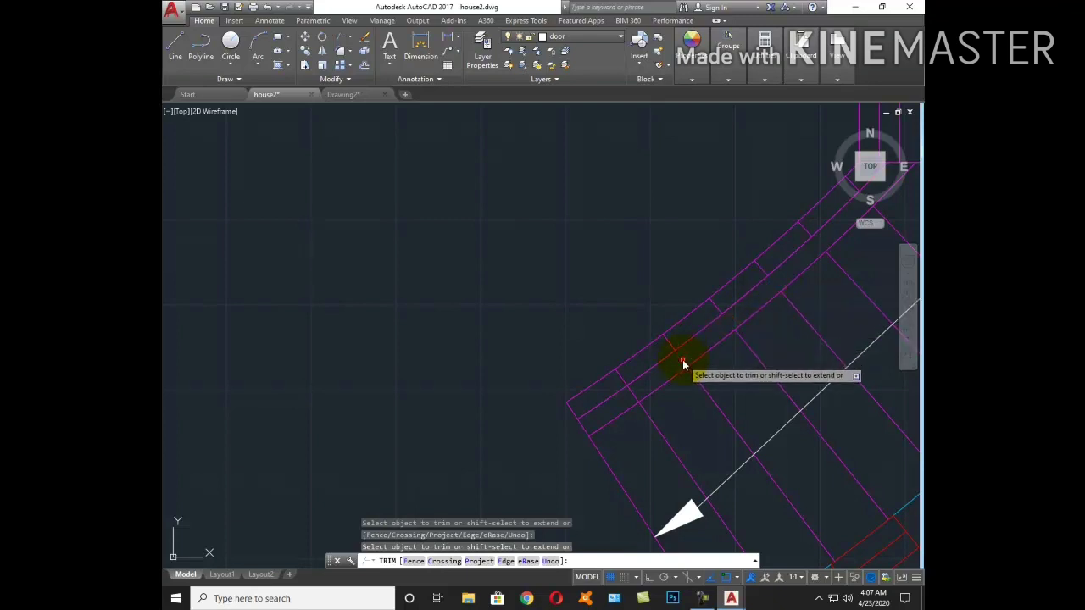
left_click(632, 395)
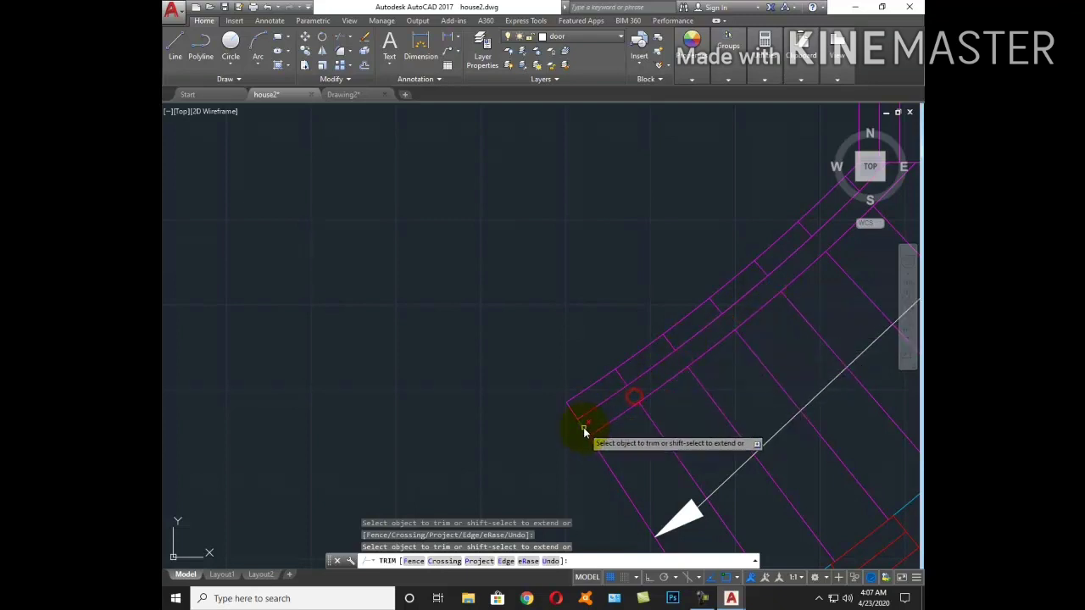
key("Escape")
Draw a line across the handrail's lower end and a circle on it sized to the handrail width
scroll(573, 456, "up", 2)
type("l")
key("Return")
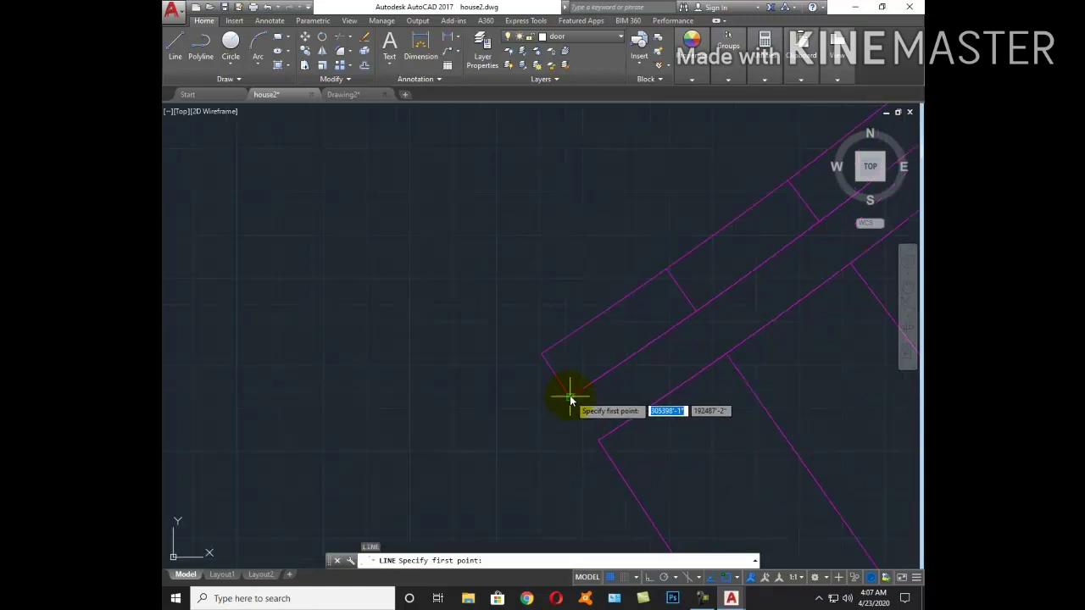
left_click(569, 397)
left_click(600, 439)
key("Escape")
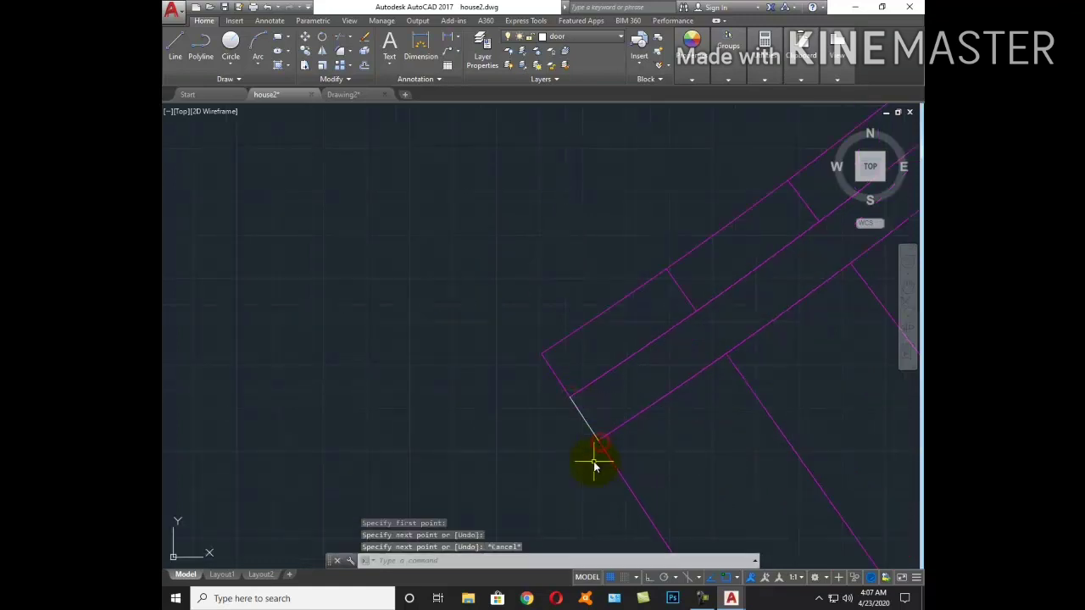
type("c")
key("Return")
left_click(584, 419)
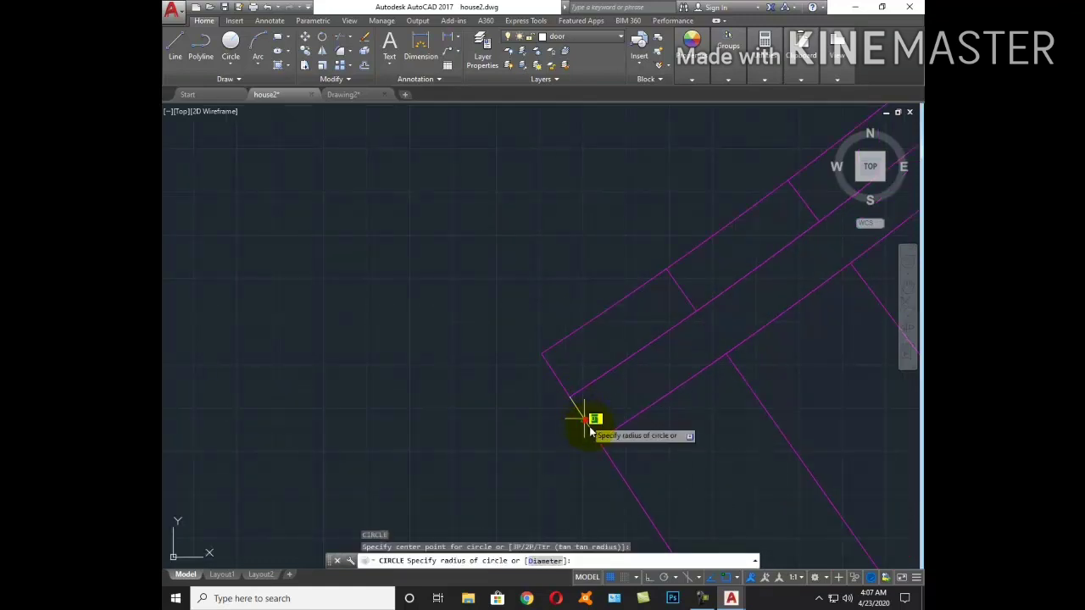
left_click(603, 419)
Erase the helper line, leaving a rounded cap at the handrail's lower end
type("e")
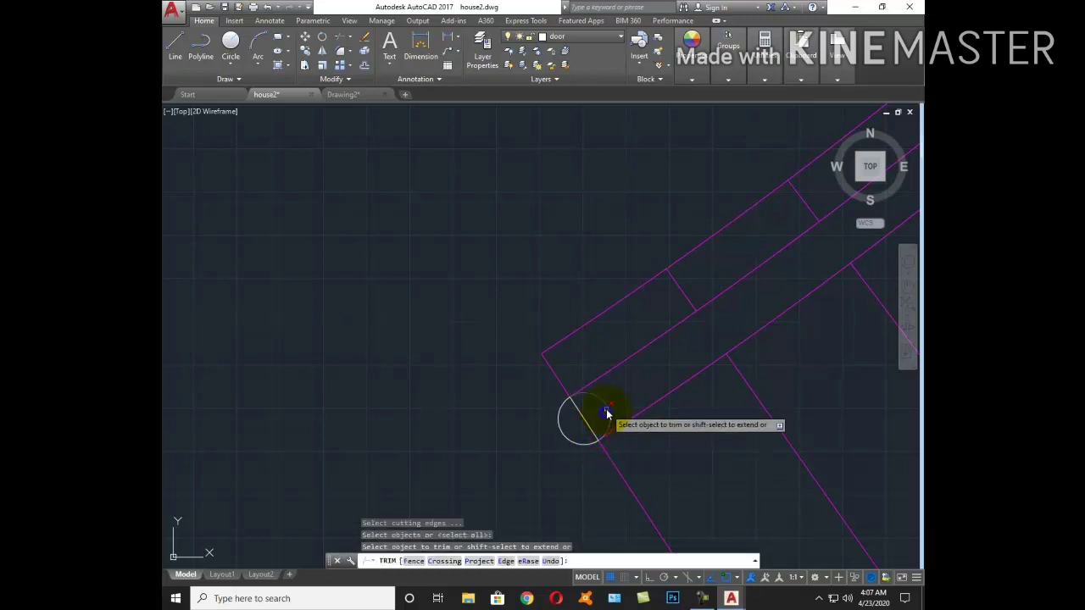
key("Return")
left_click(582, 419)
key("Return")
scroll(651, 421, "down", 3)
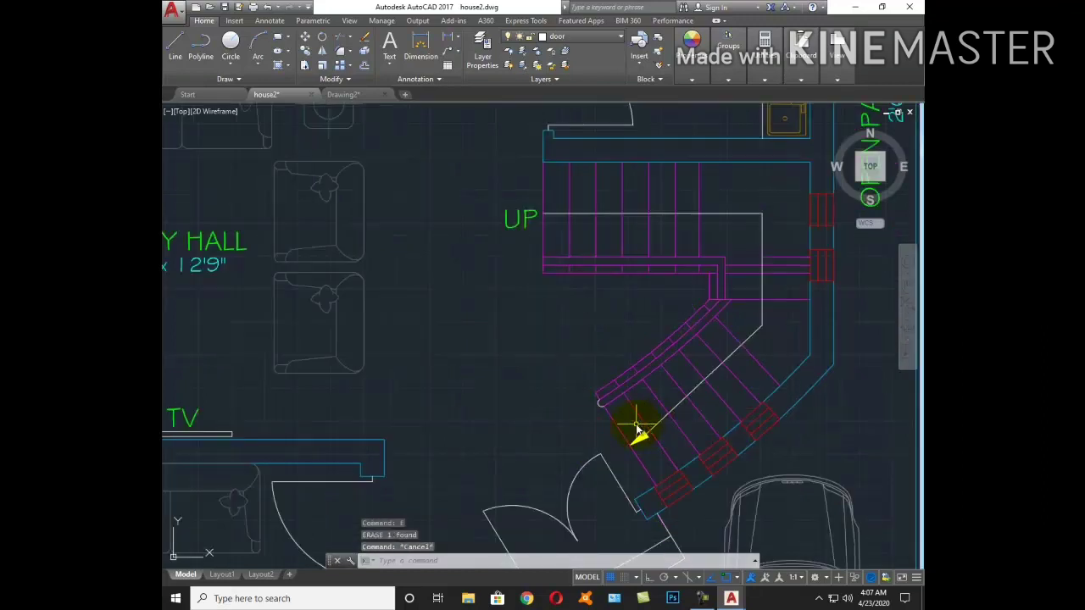
type("a")
key("Return")
Match the straight-flight and landing handrail lines to the rounded cap's properties
scroll(611, 411, "up", 3)
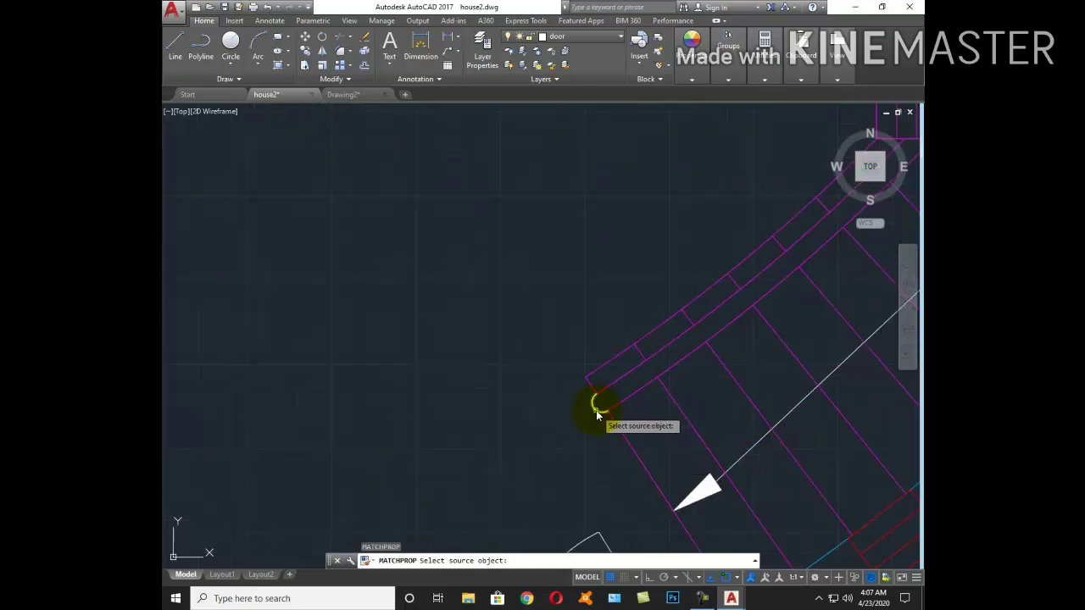
left_click(598, 405)
left_click(619, 408)
left_click(613, 378)
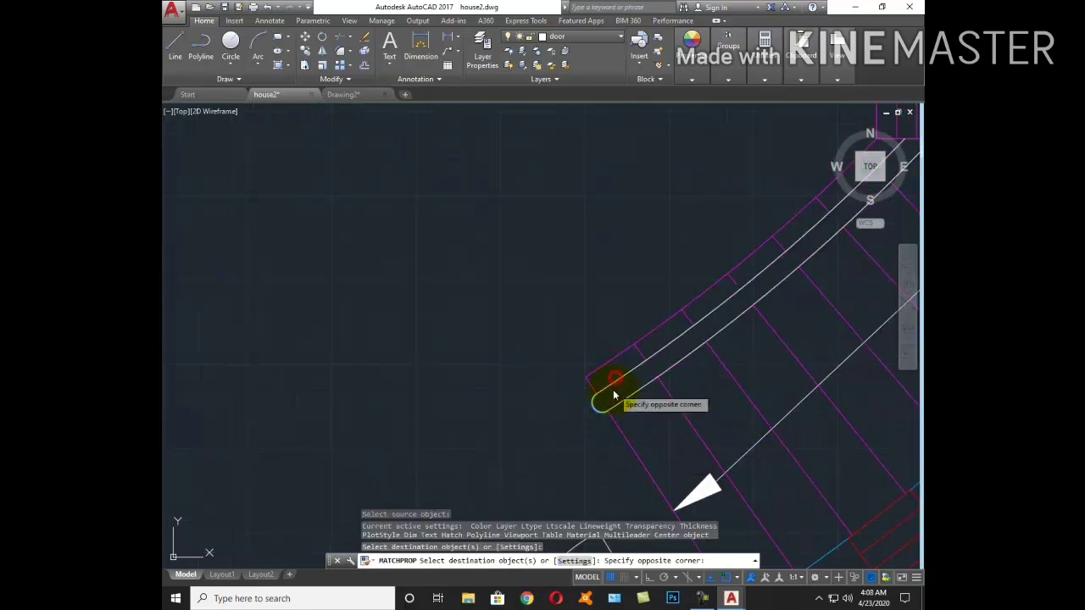
left_click(606, 387)
scroll(605, 387, "down", 3)
scroll(645, 303, "up", 5)
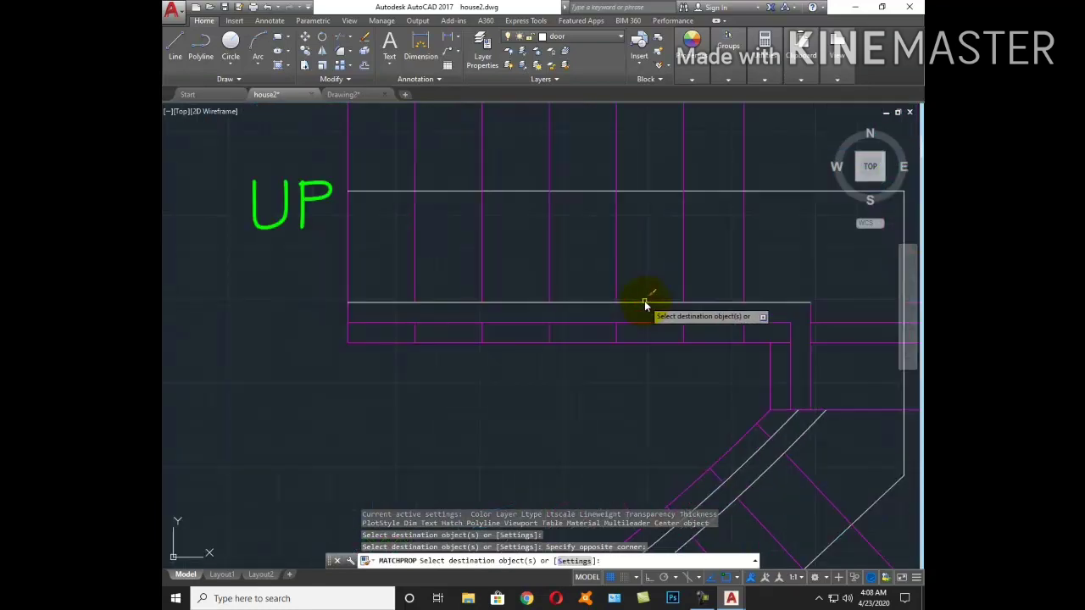
left_click(644, 302)
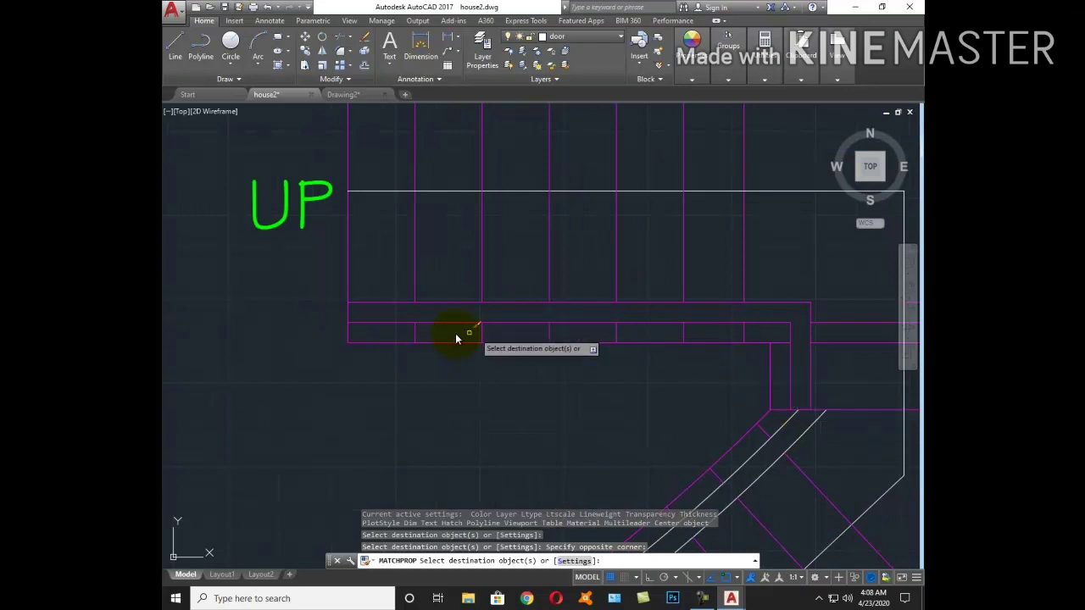
Turn the landing and corner handrail lines white, matching the diagonal handrail
key("Return")
key("Return")
left_click(777, 430)
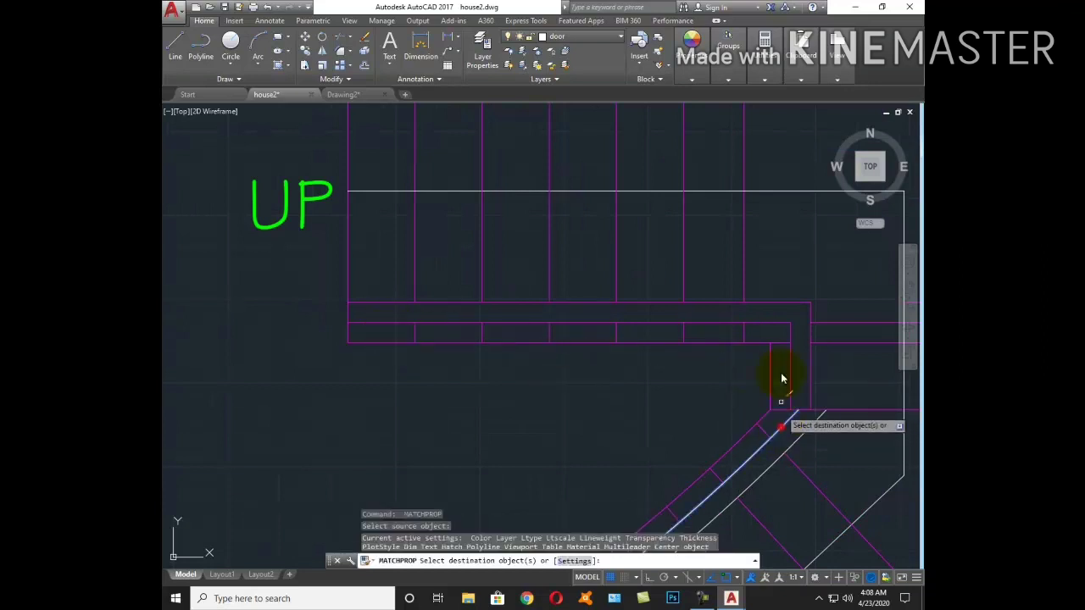
left_click(769, 336)
left_click(766, 295)
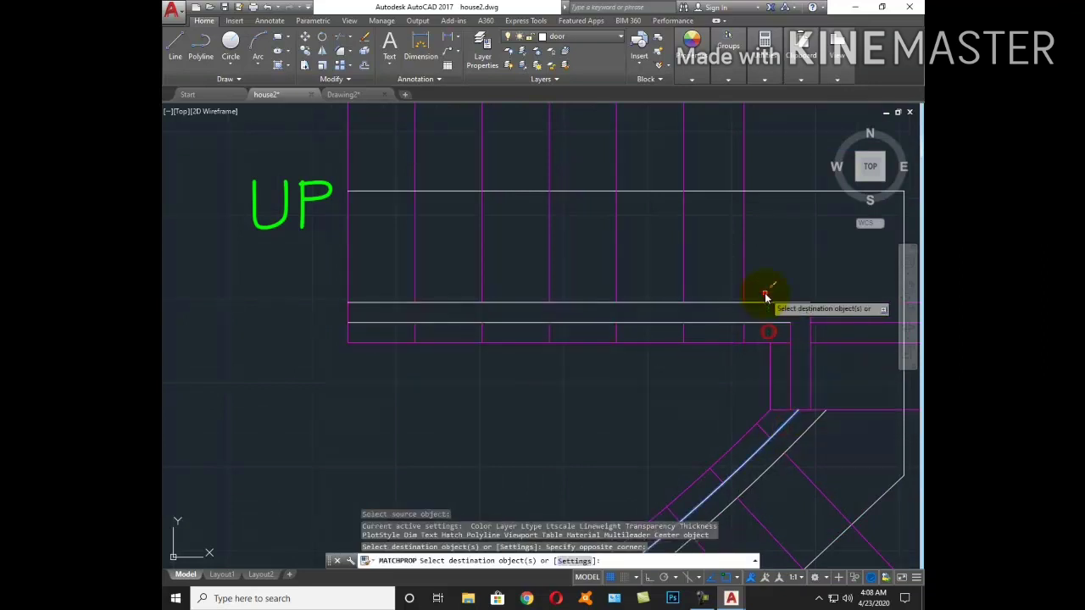
left_click(788, 334)
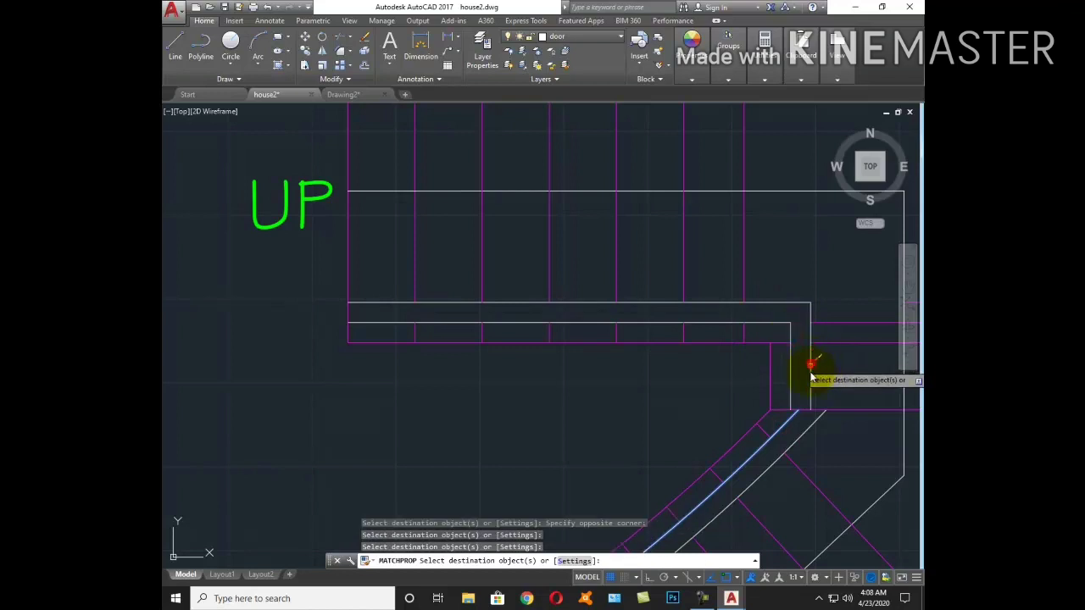
key("Escape")
Fillet the landing handrail lines so they meet in a clean corner
type("f")
key("Return")
type("r")
key("Return")
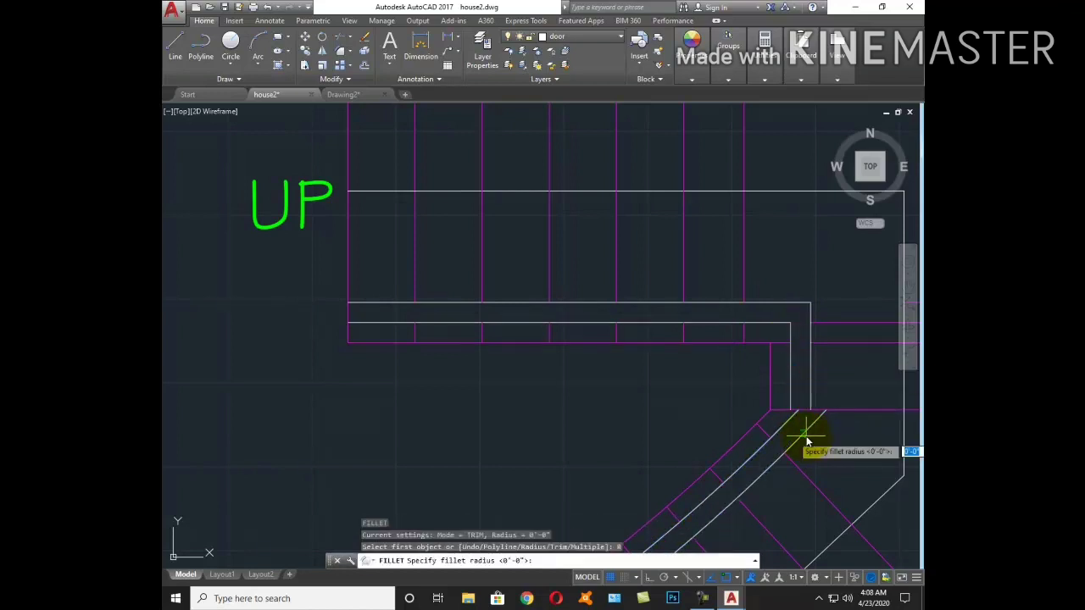
left_click(786, 424)
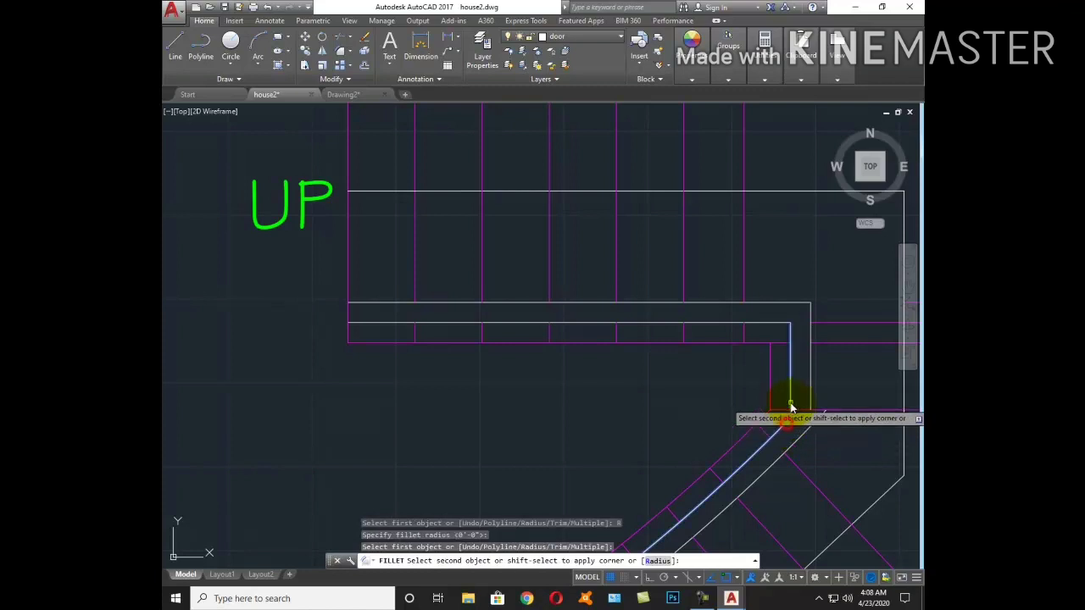
left_click(805, 431)
key("Return")
left_click(806, 433)
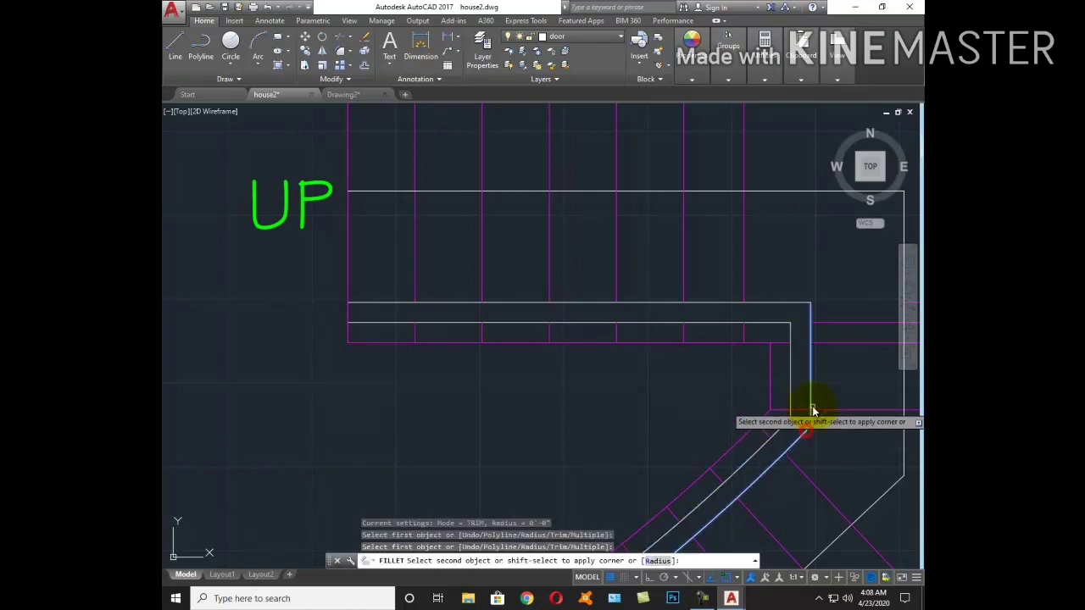
key("Escape")
Window-select and erase the three stray lines near the landing corner
scroll(823, 451, "down", 8)
scroll(852, 430, "up", 5)
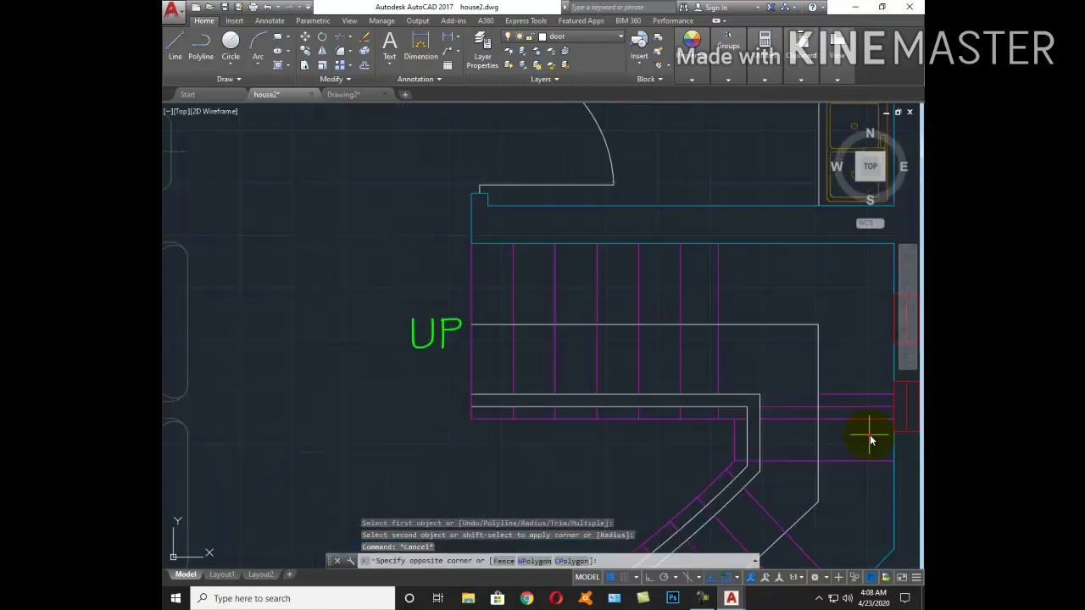
left_click_drag(869, 436, 843, 382)
type("E")
key("Return")
scroll(843, 370, "down", 5)
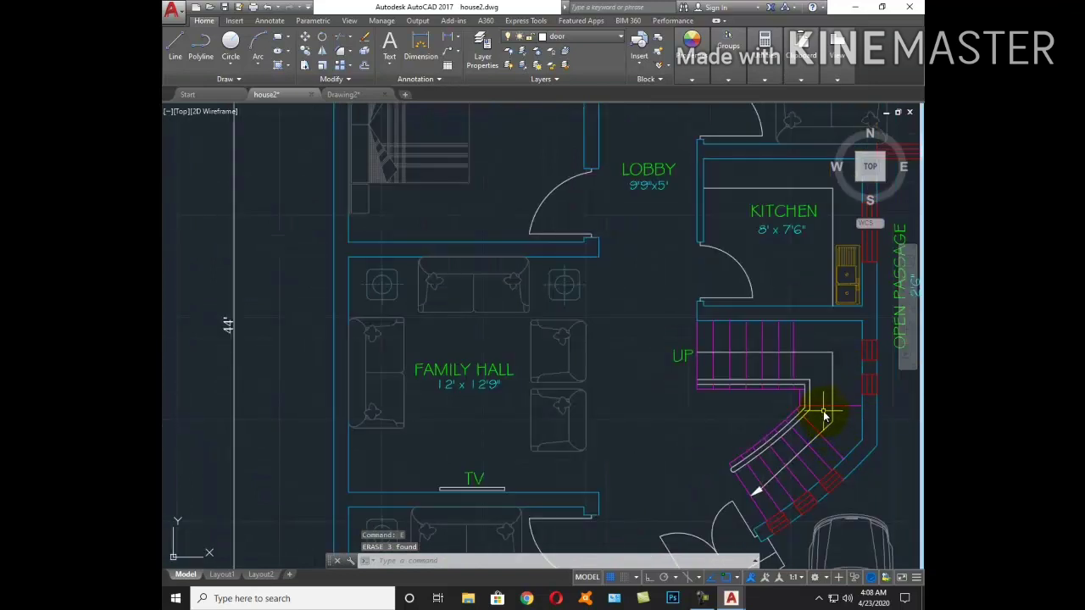
scroll(746, 404, "up", 4)
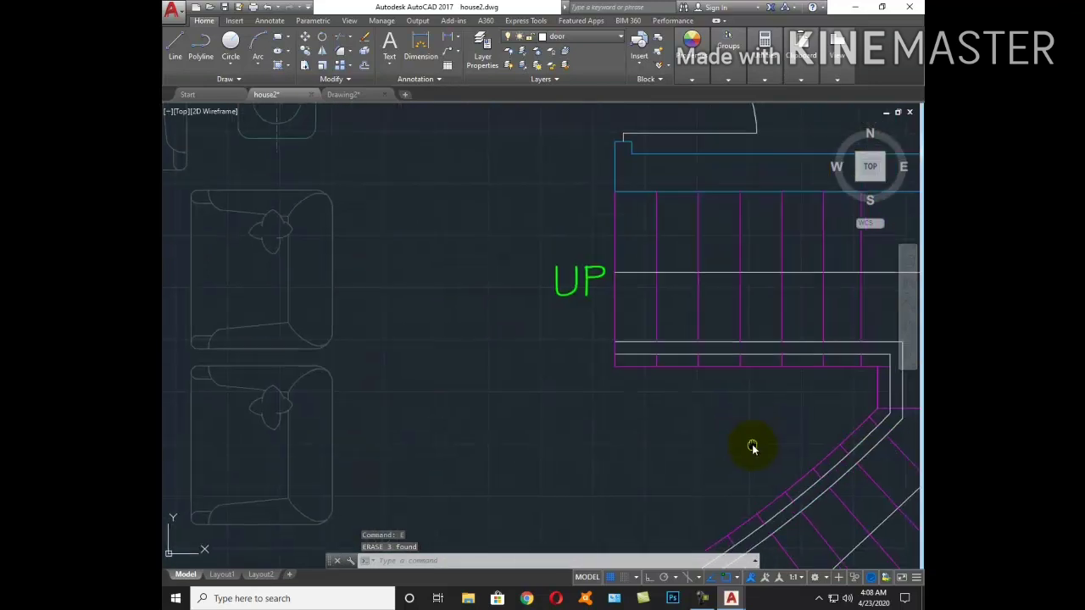
scroll(654, 364, "down", 1)
scroll(655, 364, "down", 3)
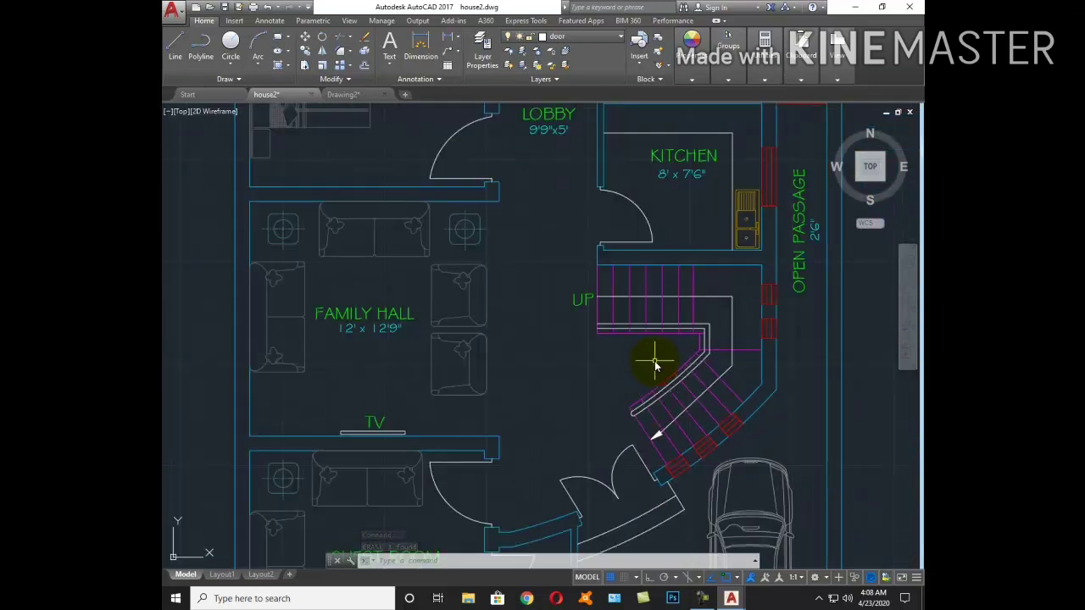
type("c")
key("Return")
scroll(655, 360, "up", 6)
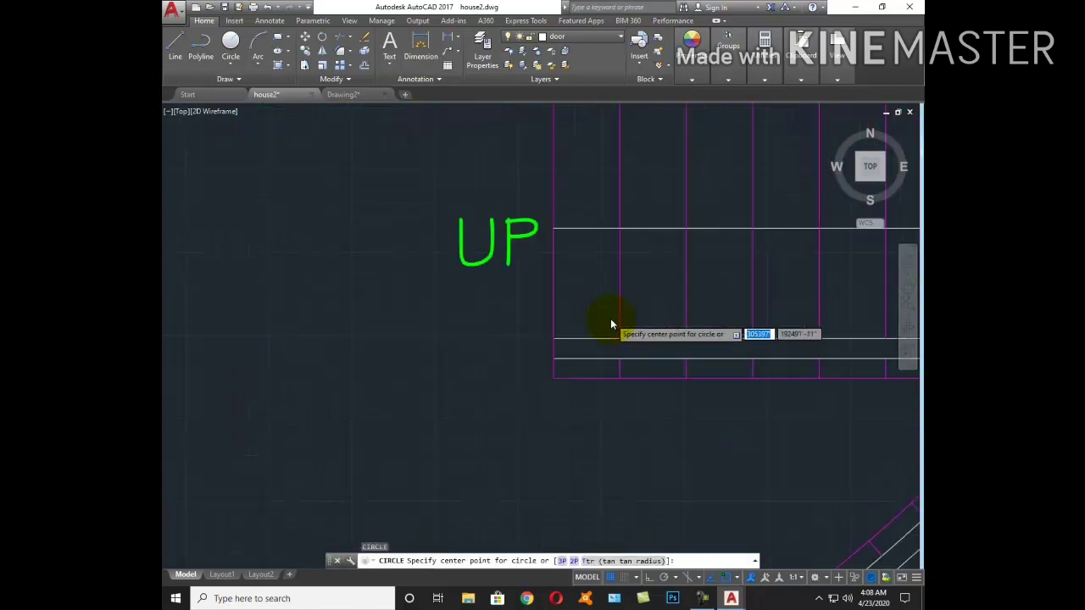
scroll(611, 319, "up", 2)
key("Escape")
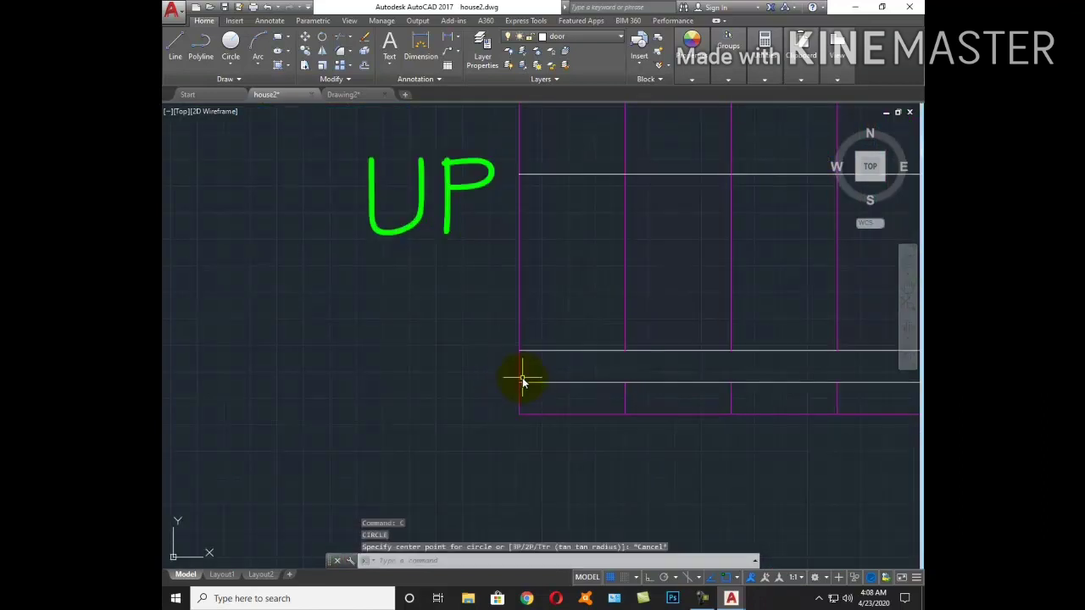
type("tr")
key("Return")
key("Return")
key("Escape")
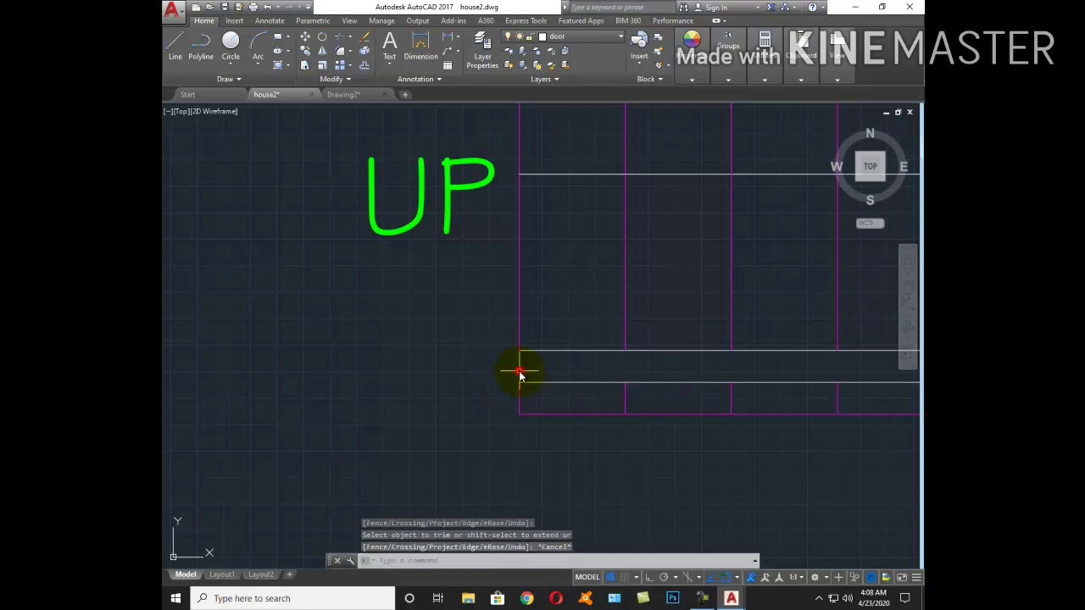
type("l")
key("Return")
left_click(521, 373)
key("Escape")
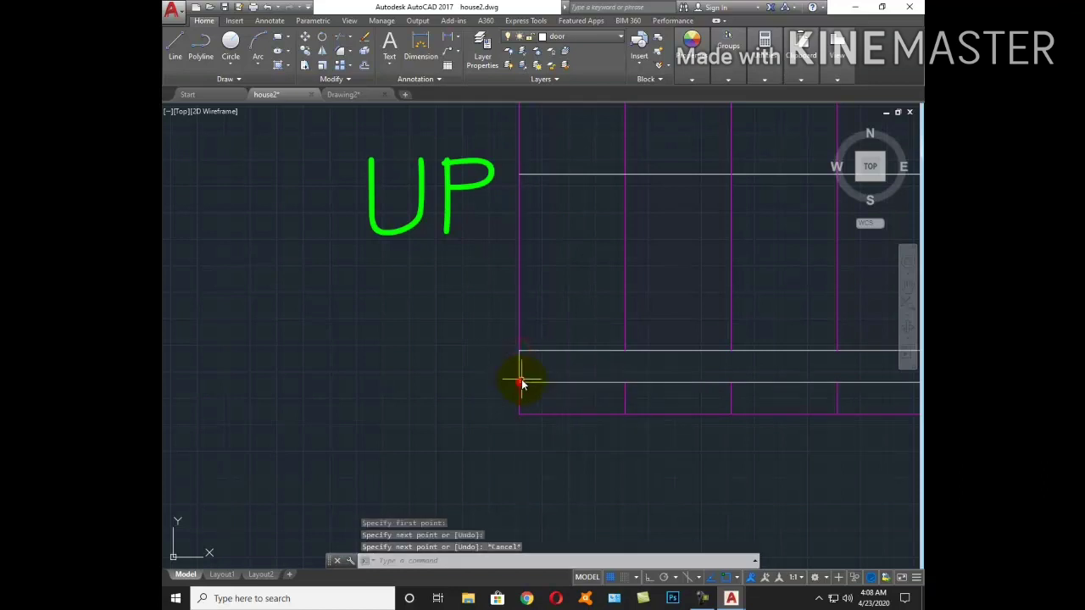
type("c")
key("Return")
left_click(520, 368)
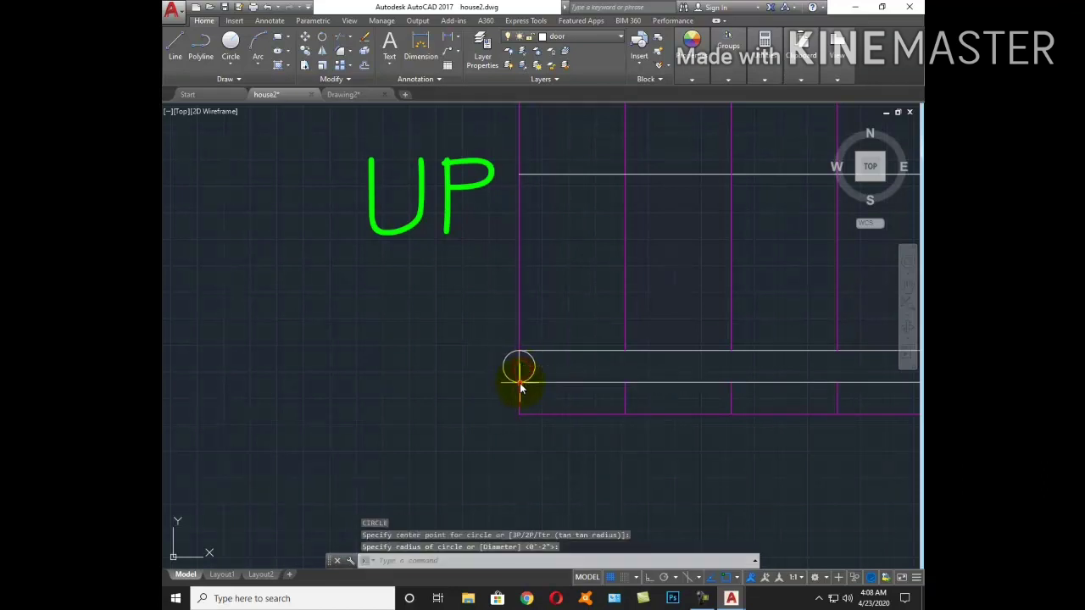
left_click(532, 374)
type("tr")
key("Return")
key("Return")
key("Escape")
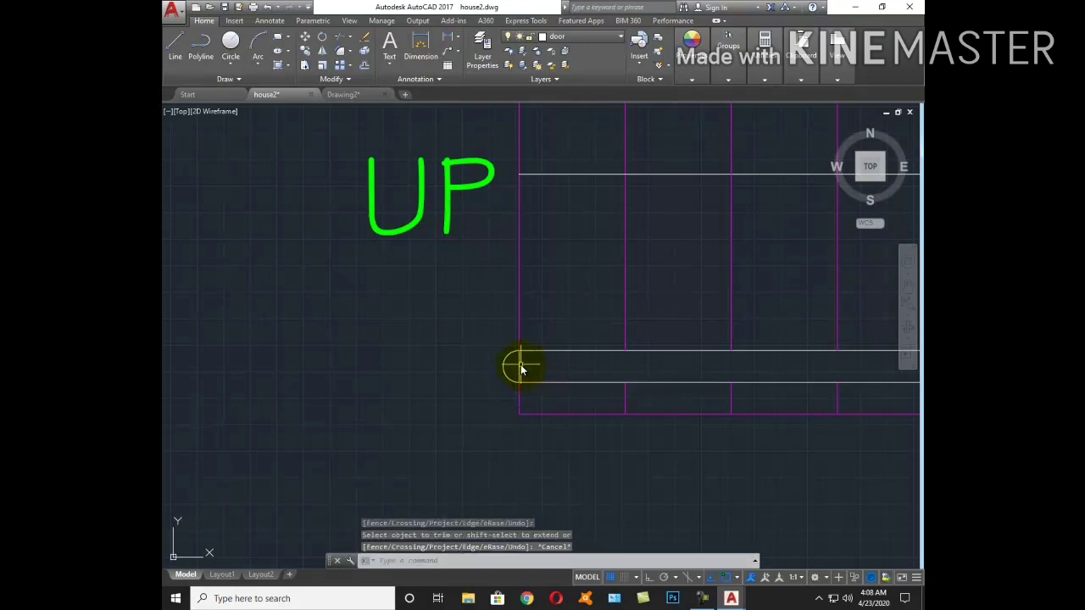
left_click(537, 366)
type("e")
key("Return")
key("Escape")
scroll(543, 364, "down", 6)
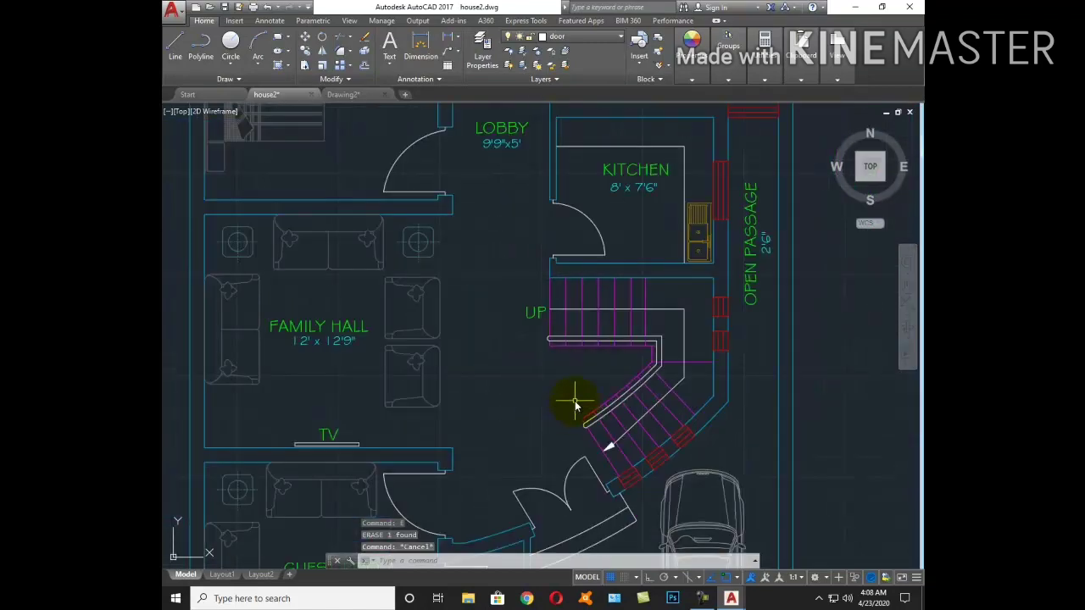
scroll(574, 405, "down", 2)
scroll(564, 376, "down", 2)
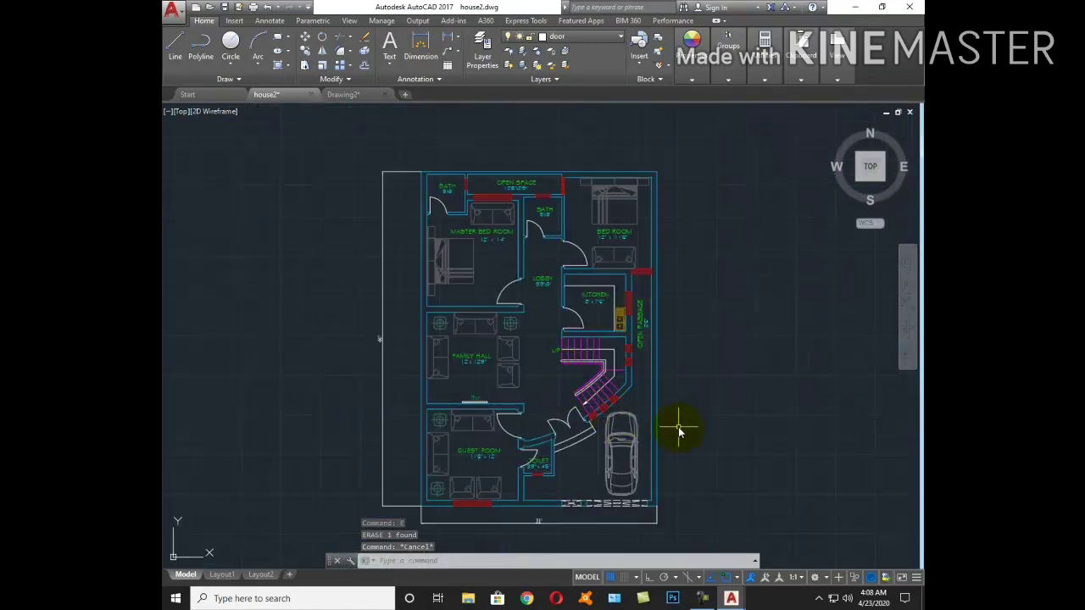
middle_click_drag(678, 434, 705, 404)
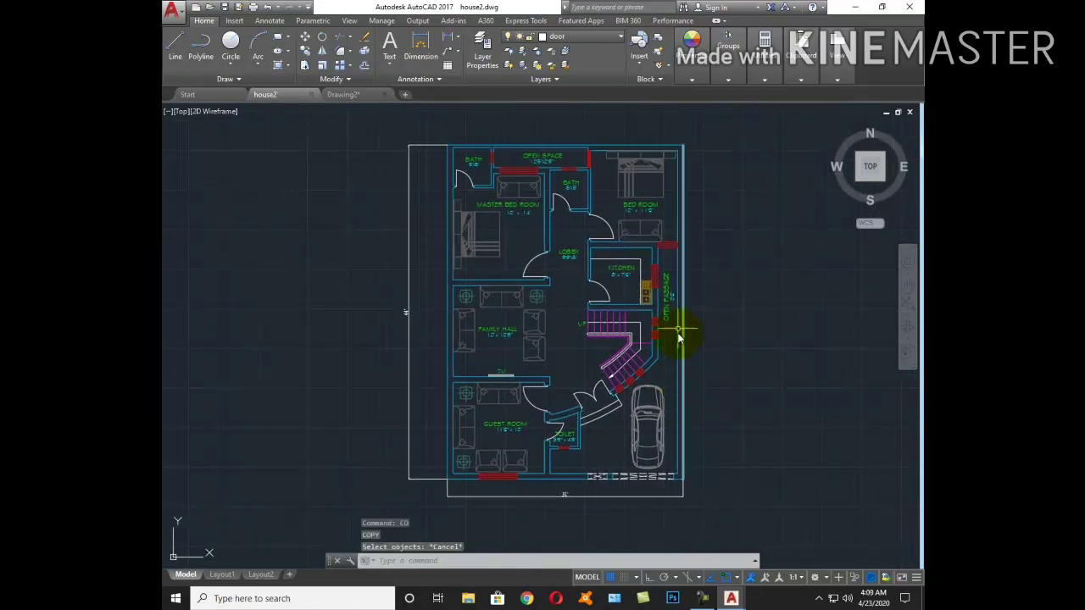
Copy the BED ROOM label down to the entrance gate at the bottom of the plan
scroll(635, 208, "up", 4)
left_click(647, 210)
type("CO")
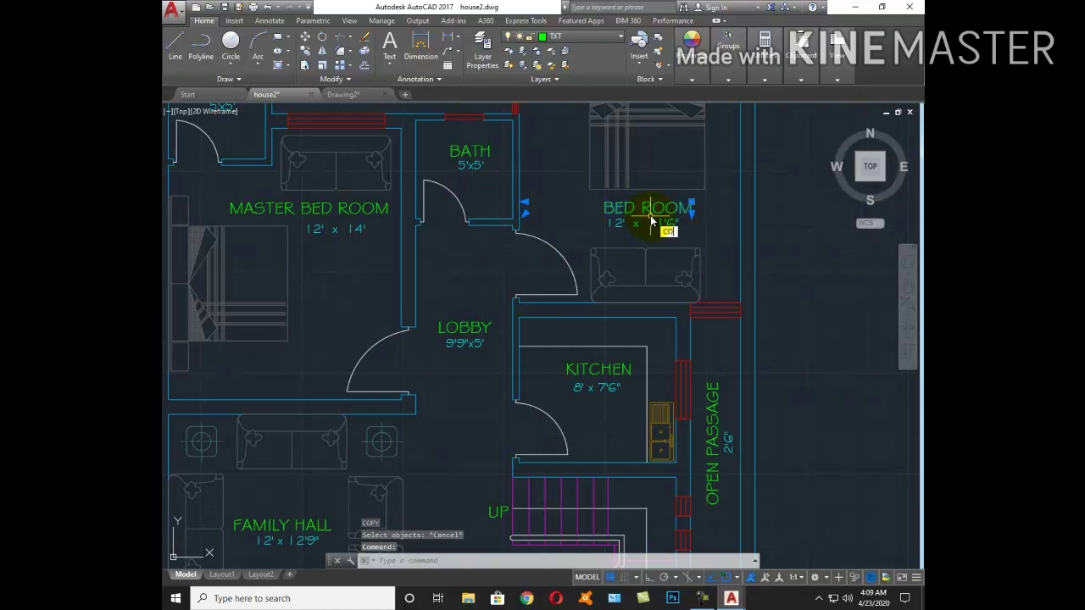
key("Return")
scroll(650, 228, "up", 4)
left_click(625, 258)
scroll(678, 237, "down", 4)
scroll(700, 170, "down", 5)
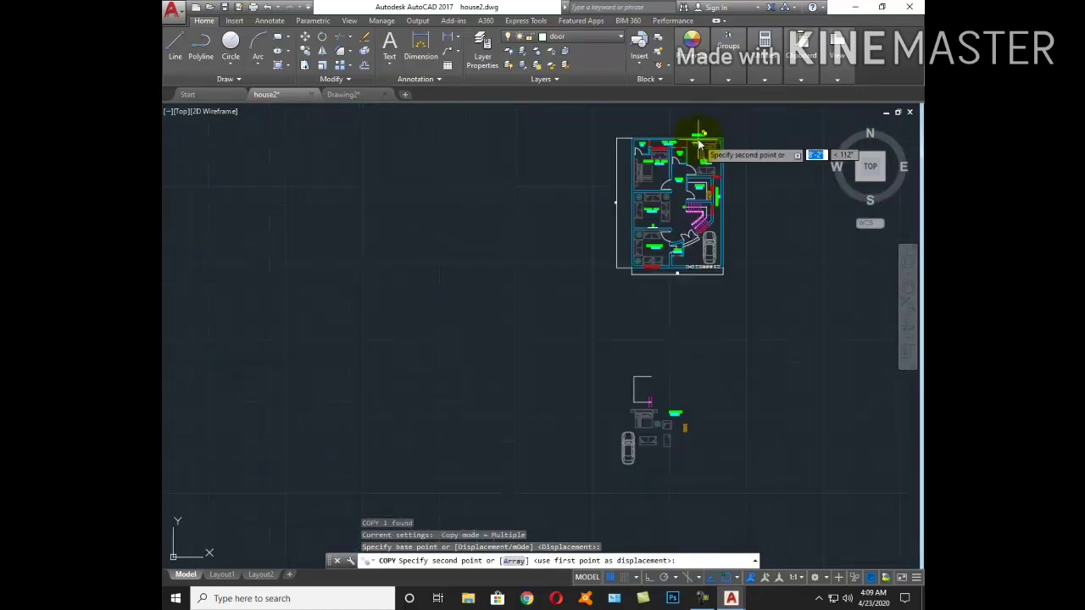
scroll(722, 289, "up", 3)
scroll(670, 242, "up", 3)
scroll(727, 271, "up", 2)
middle_click_drag(726, 271, 632, 297)
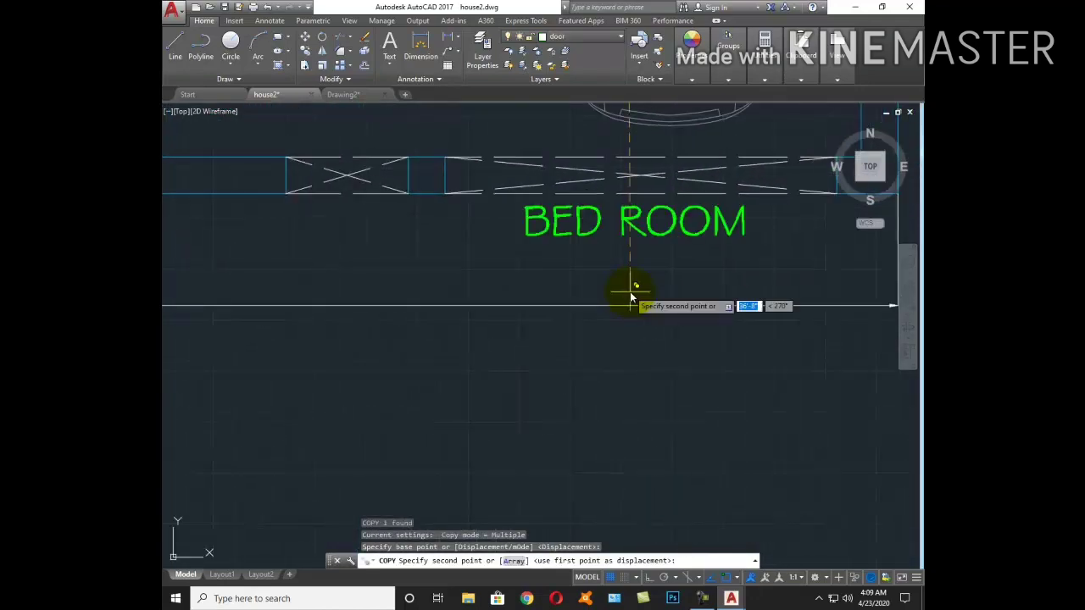
left_click(648, 295)
key("Escape")
Change the copied label's text from BED ROOM to MAIN GATE
double_click(656, 231)
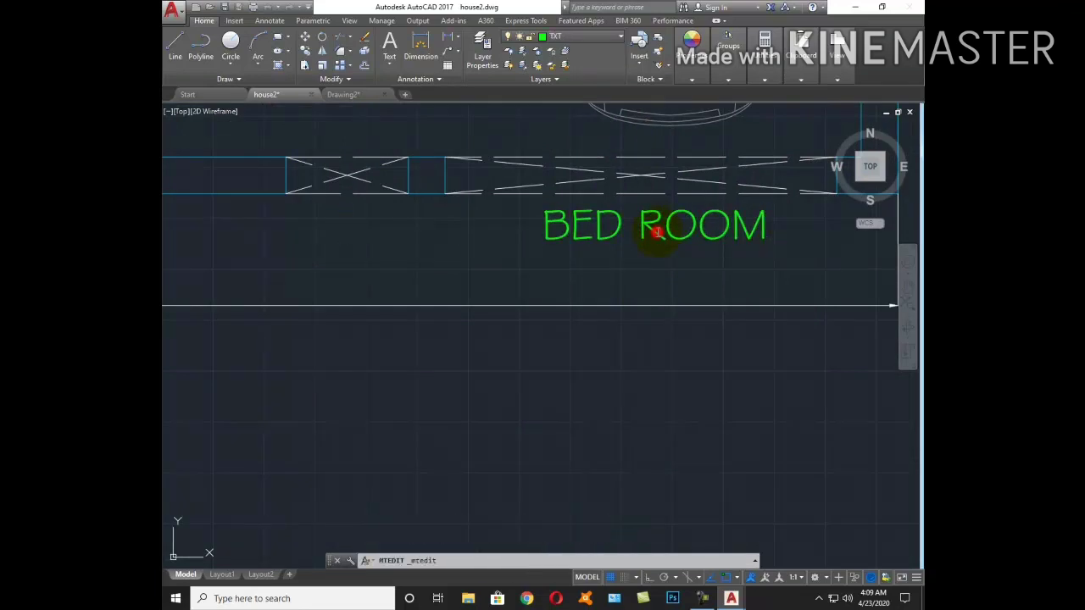
left_click_drag(543, 227, 783, 248)
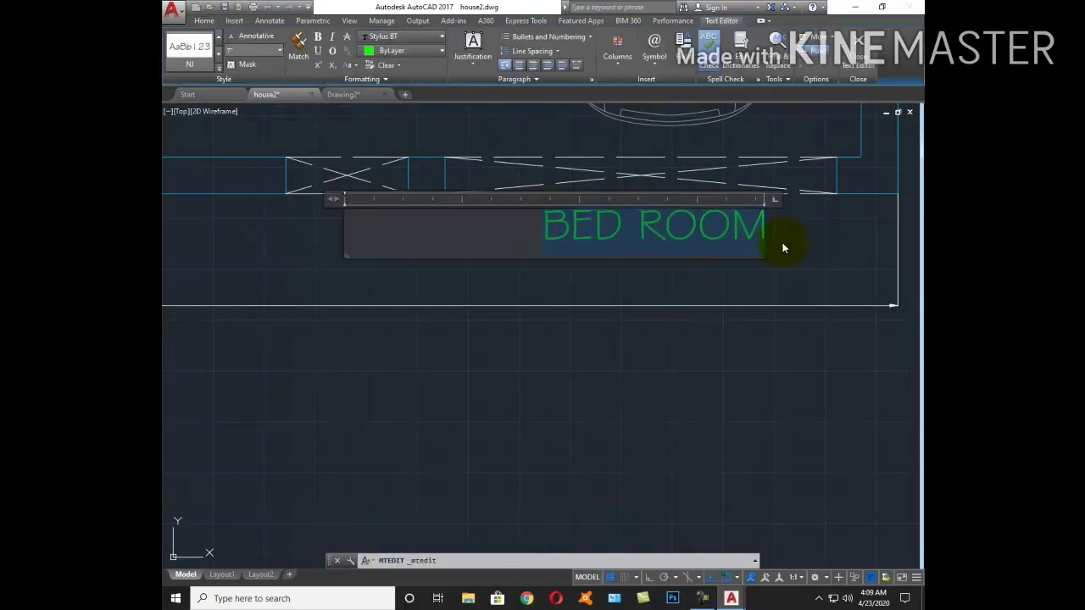
type("MAIN")
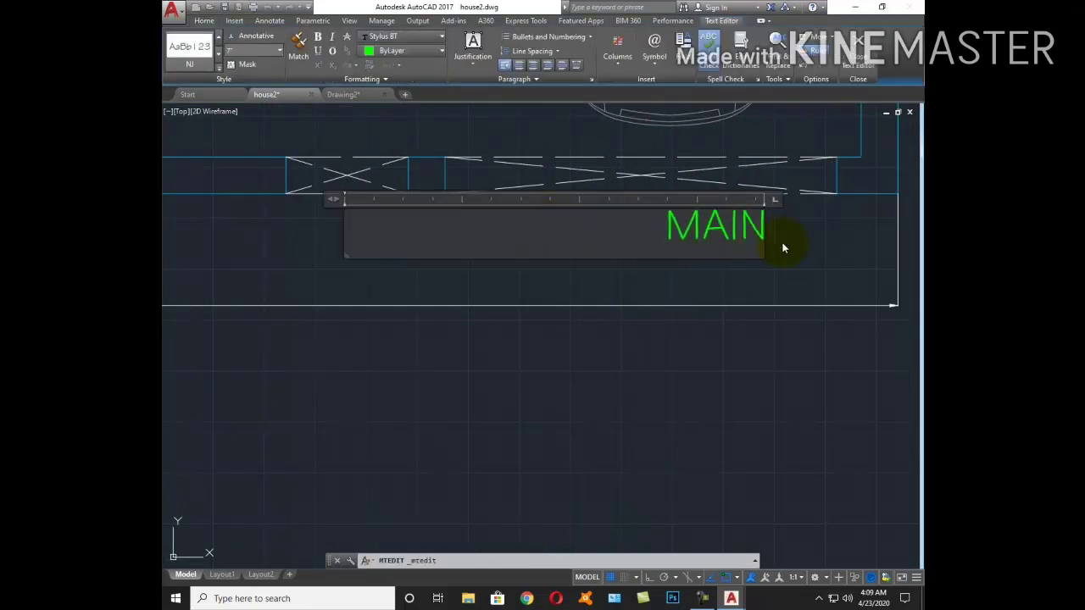
type(" GATE")
key("Escape")
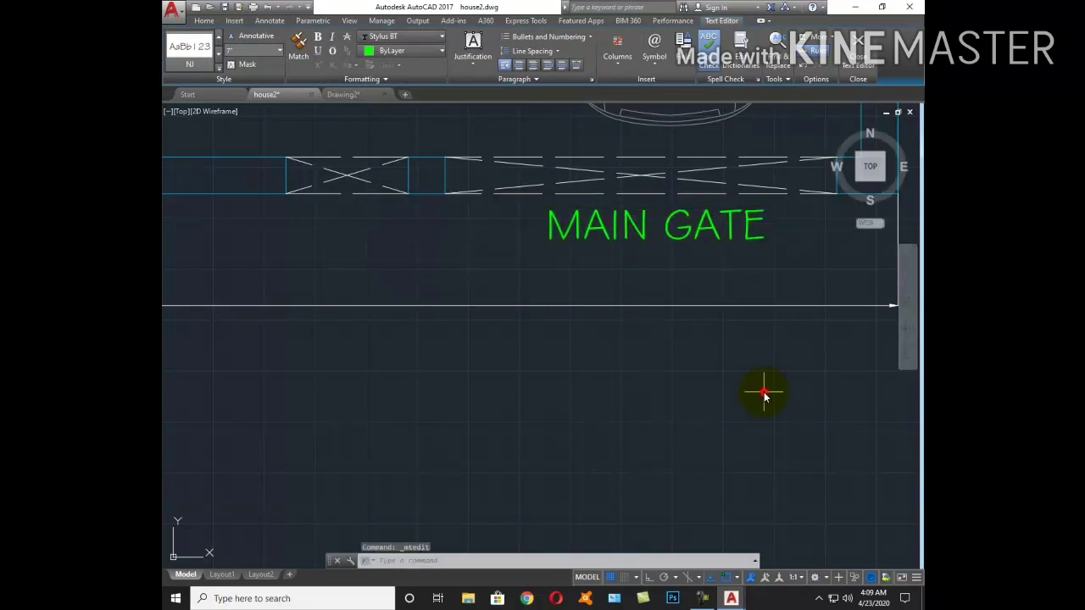
scroll(766, 387, "down", 6)
middle_click_drag(624, 351, 631, 460)
Erase the dimension line below the plan and the leftover line to its left
left_click(625, 452)
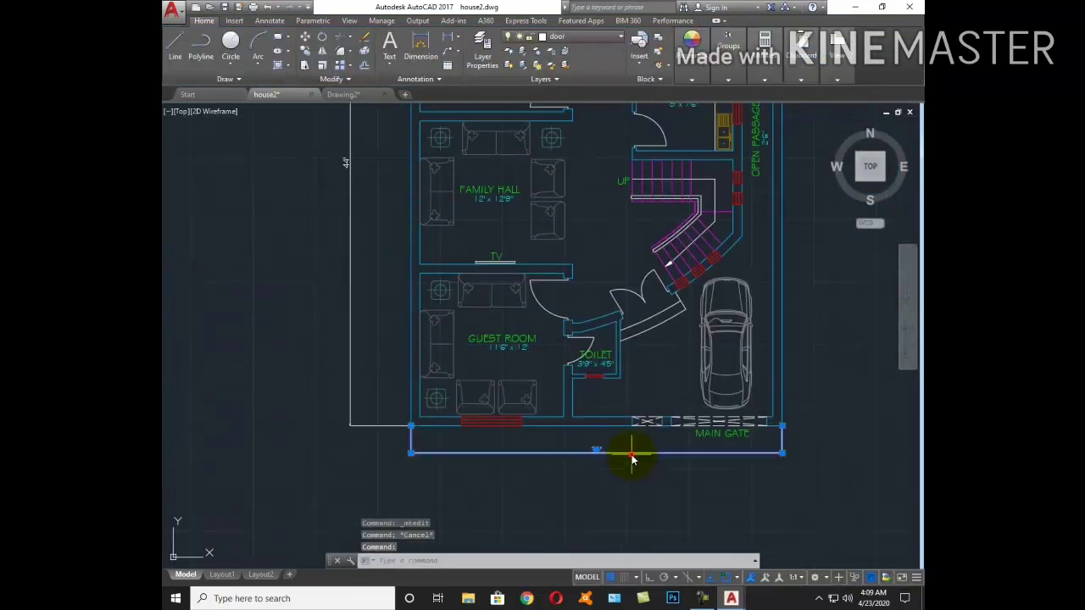
key("Delete")
scroll(623, 449, "down", 3)
left_click(511, 371)
left_click(523, 378)
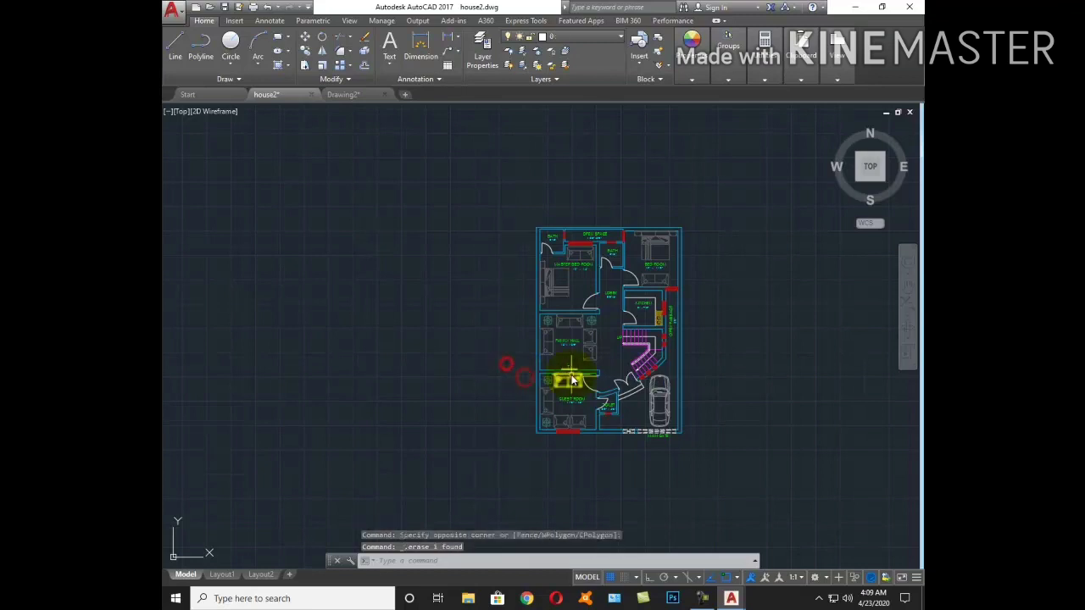
Zoom a window around the whole floor plan, keeping the command line window open
type("z")
key("Return")
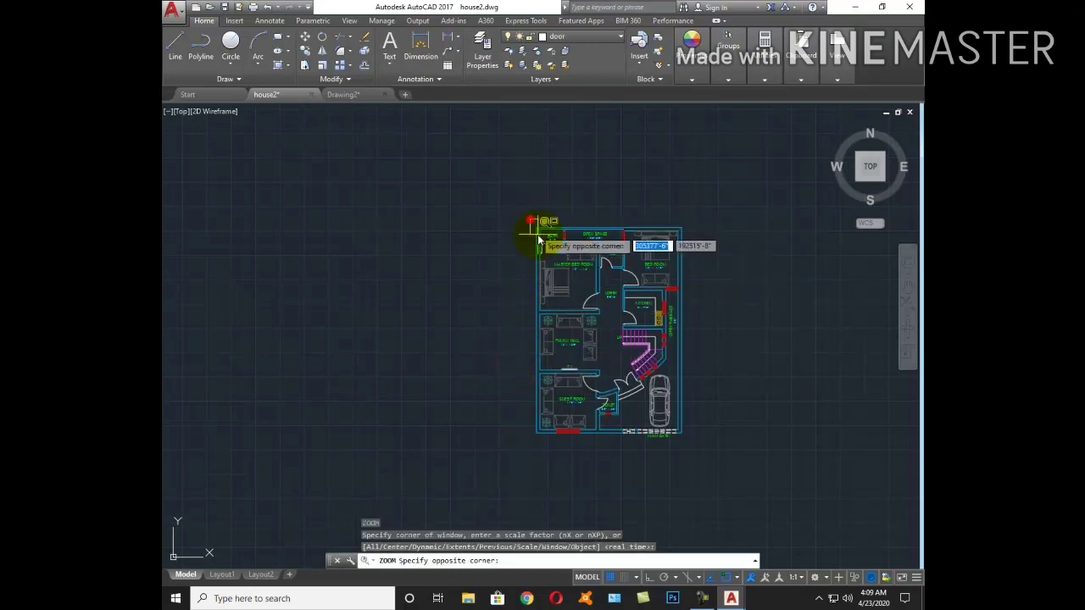
left_click(530, 220)
left_click(690, 447)
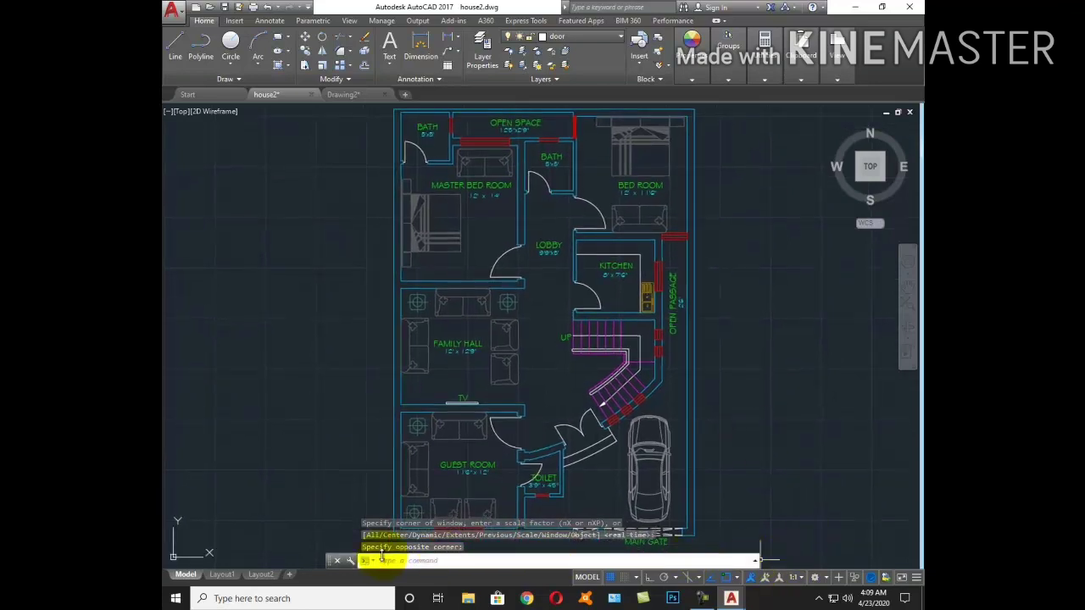
left_click(339, 561)
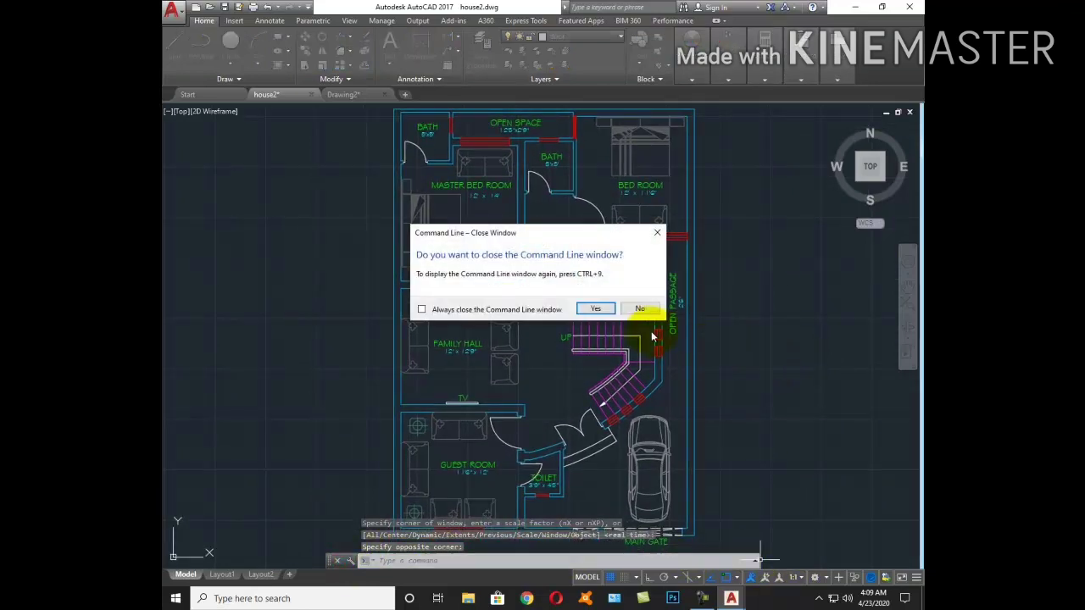
left_click(640, 310)
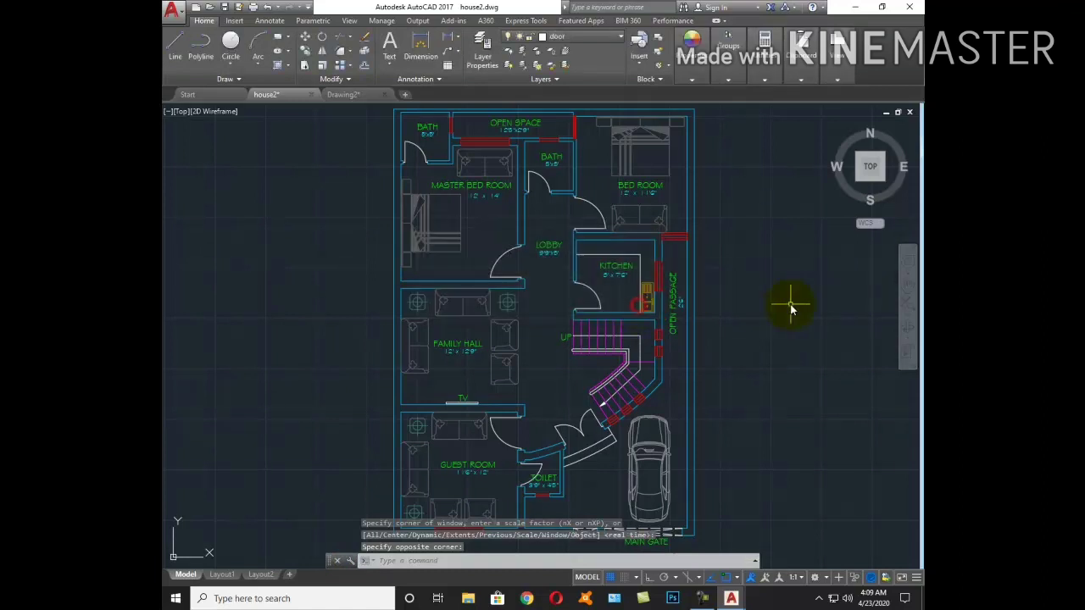